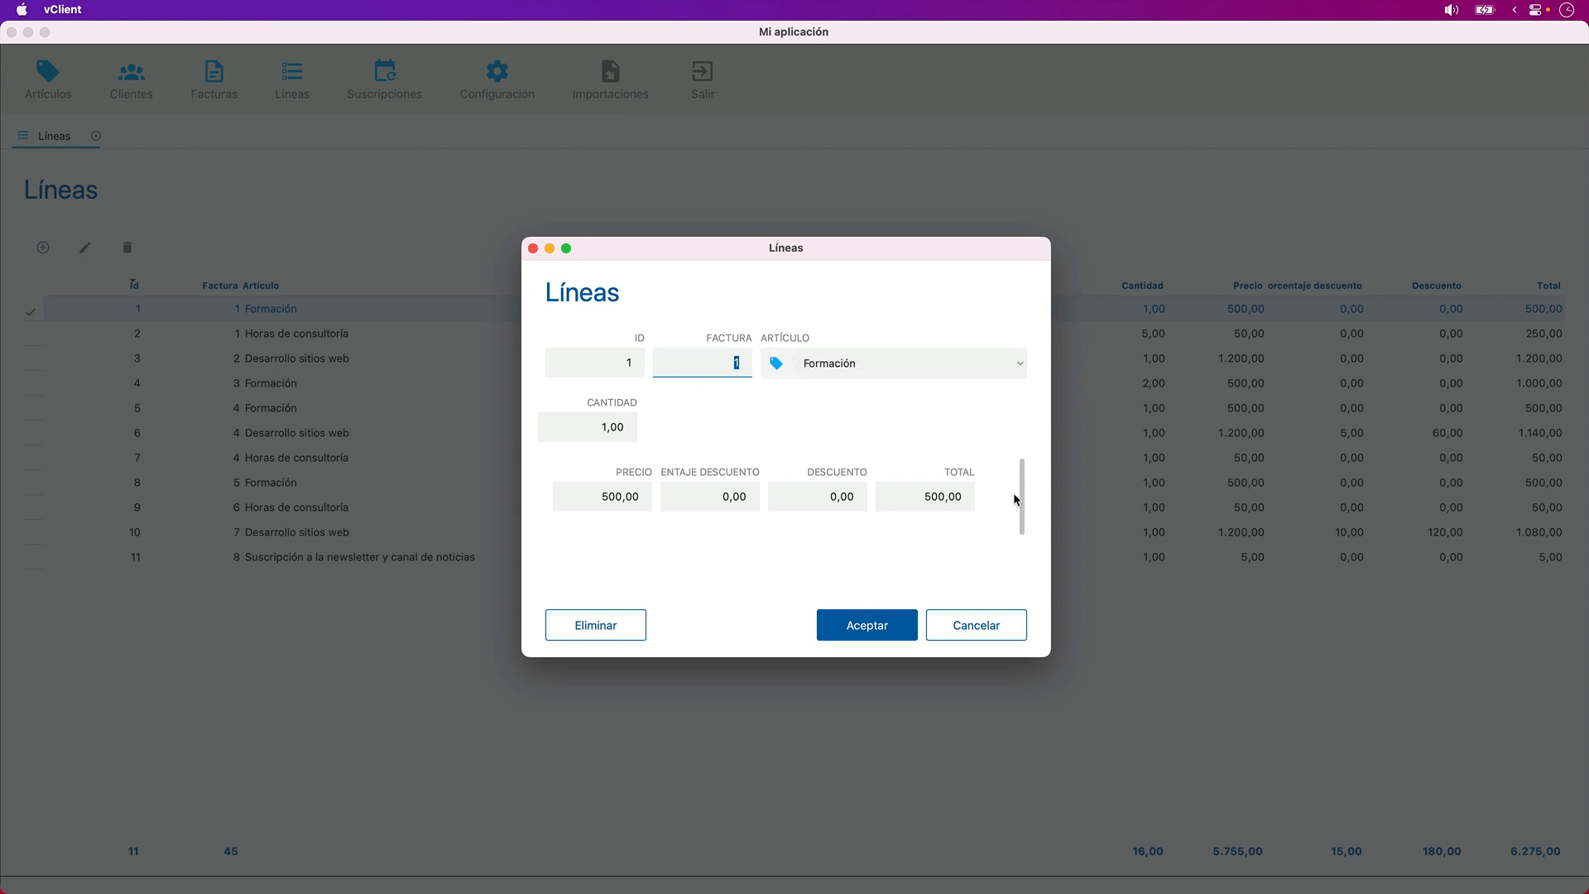
- Scroll through the detail area of line 1's form and close the form without saving
{"action": "mouse_move", "coordinate": [1018, 499]}
{"action": "left_mouse_down"}
{"action": "mouse_move", "coordinate": [1032, 560]}
{"action": "mouse_move", "coordinate": [1021, 482]}
{"action": "mouse_move", "coordinate": [1022, 508]}
{"action": "left_mouse_up"}
{"action": "mouse_move", "coordinate": [1025, 478]}
{"action": "left_mouse_down"}
{"action": "mouse_move", "coordinate": [1024, 532]}
{"action": "mouse_move", "coordinate": [1026, 458]}
{"action": "left_mouse_up"}
{"action": "left_click", "coordinate": [975, 626]}
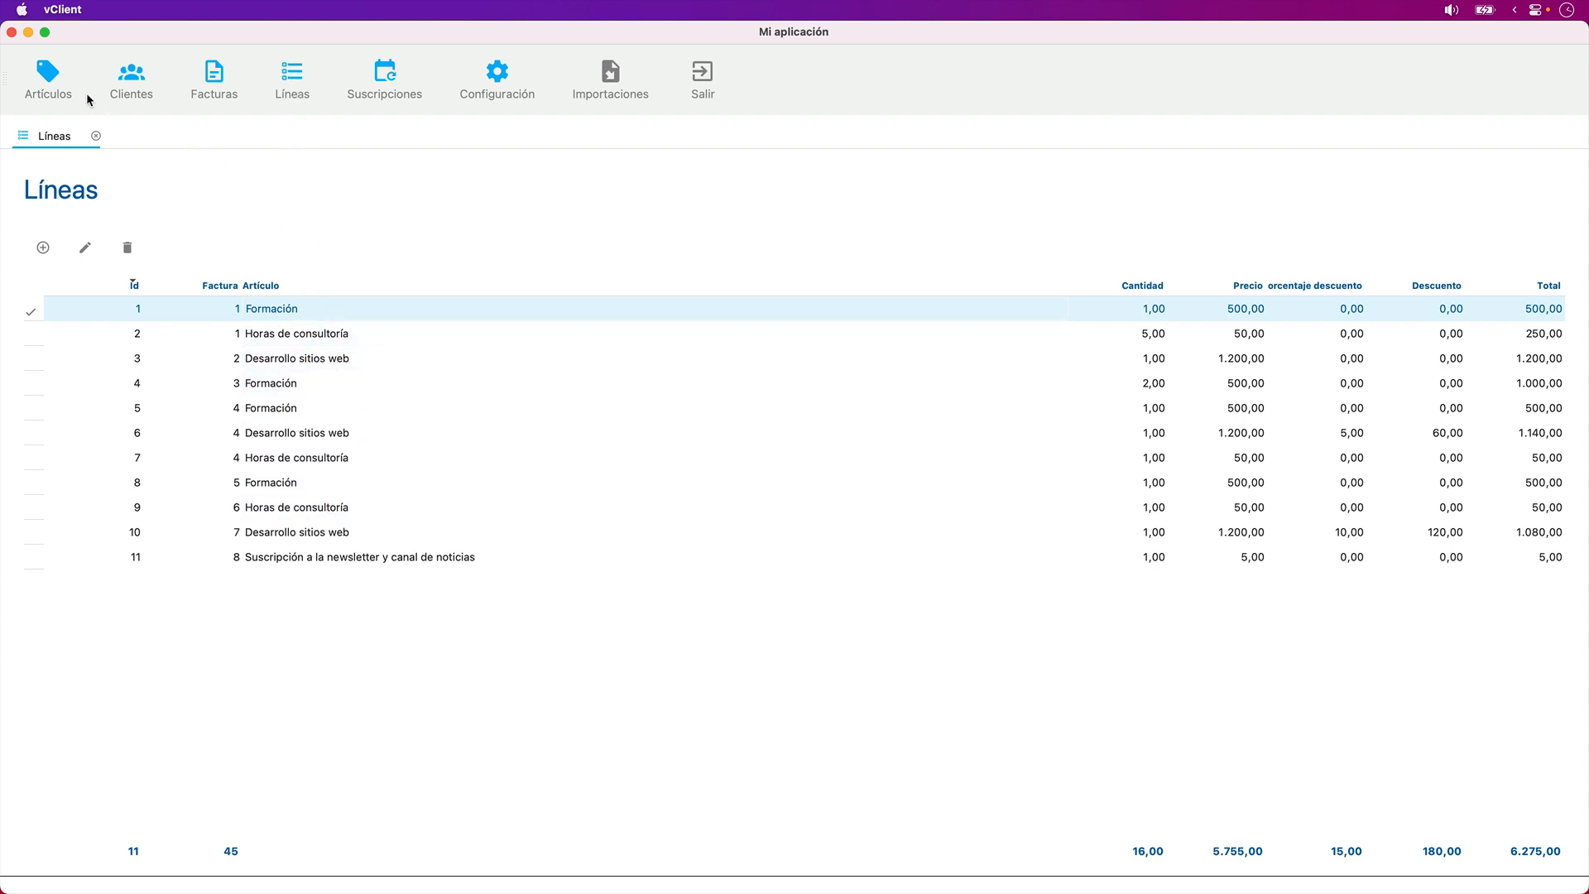
- Open the Formación record from the Artículos list to review its sales
{"action": "left_click", "coordinate": [55, 75]}
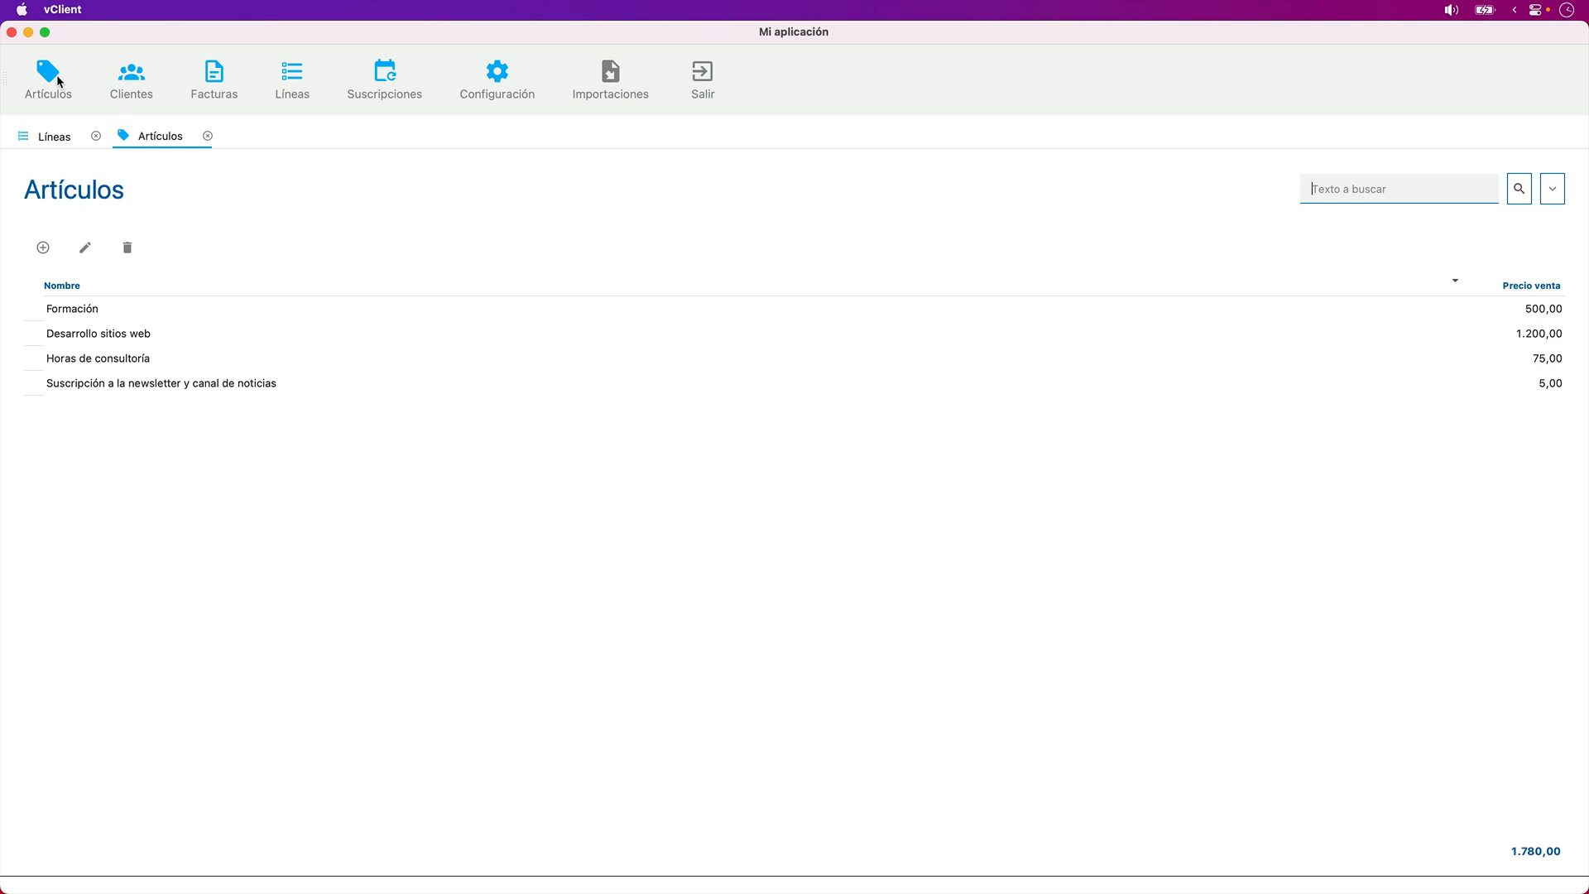
{"action": "double_click", "coordinate": [218, 313]}
{"action": "left_click", "coordinate": [186, 315]}
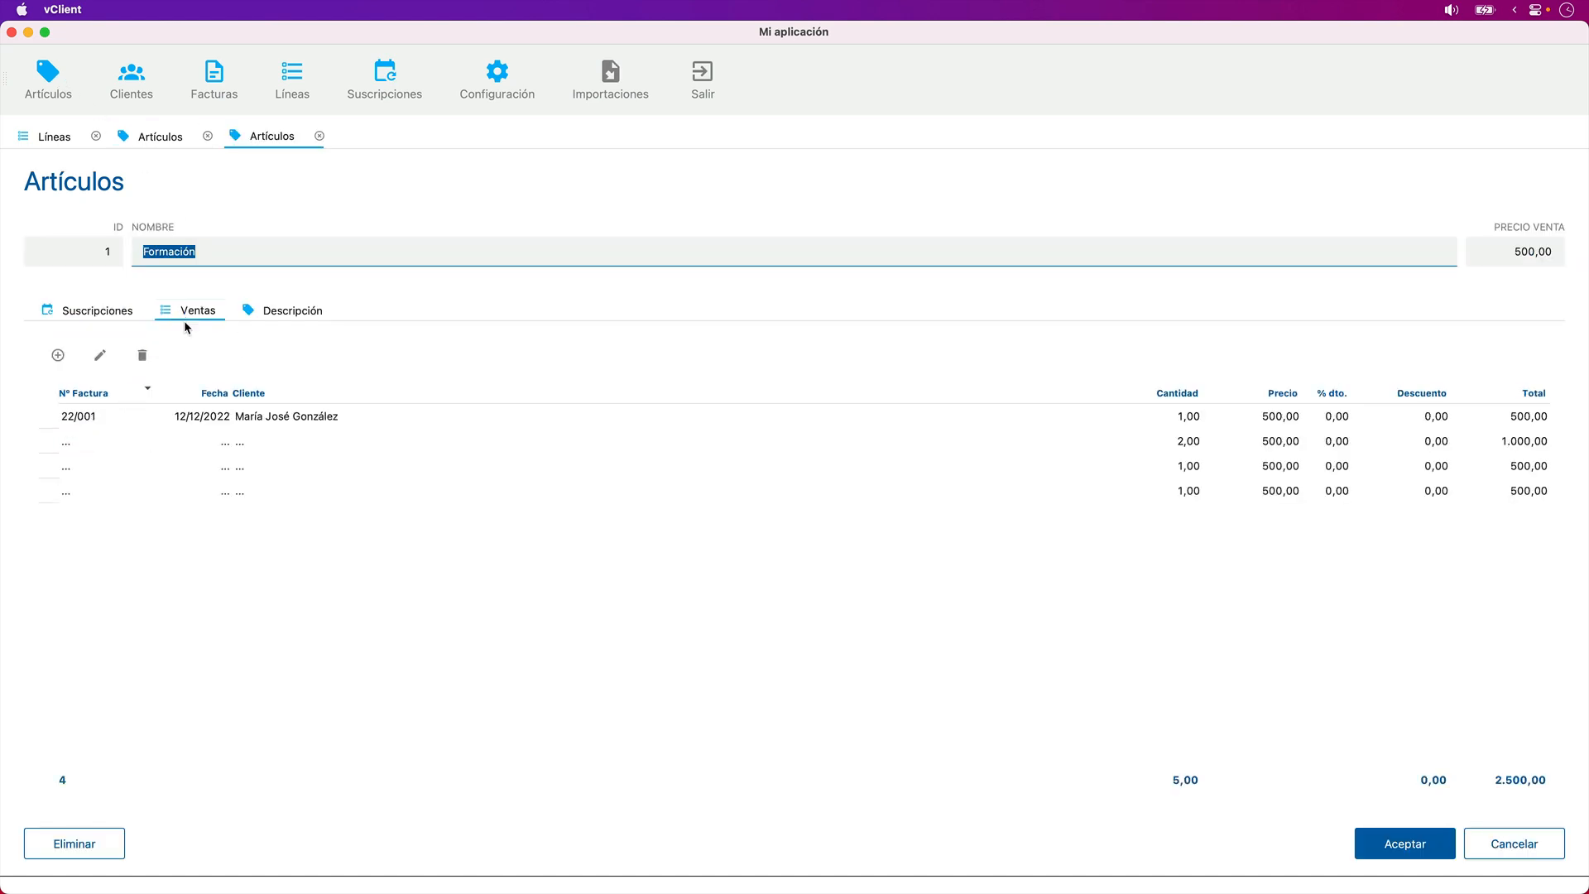
- Open the third invoice in the Facturas list to review its lines, and return to the Líneas list
{"action": "left_click", "coordinate": [218, 85]}
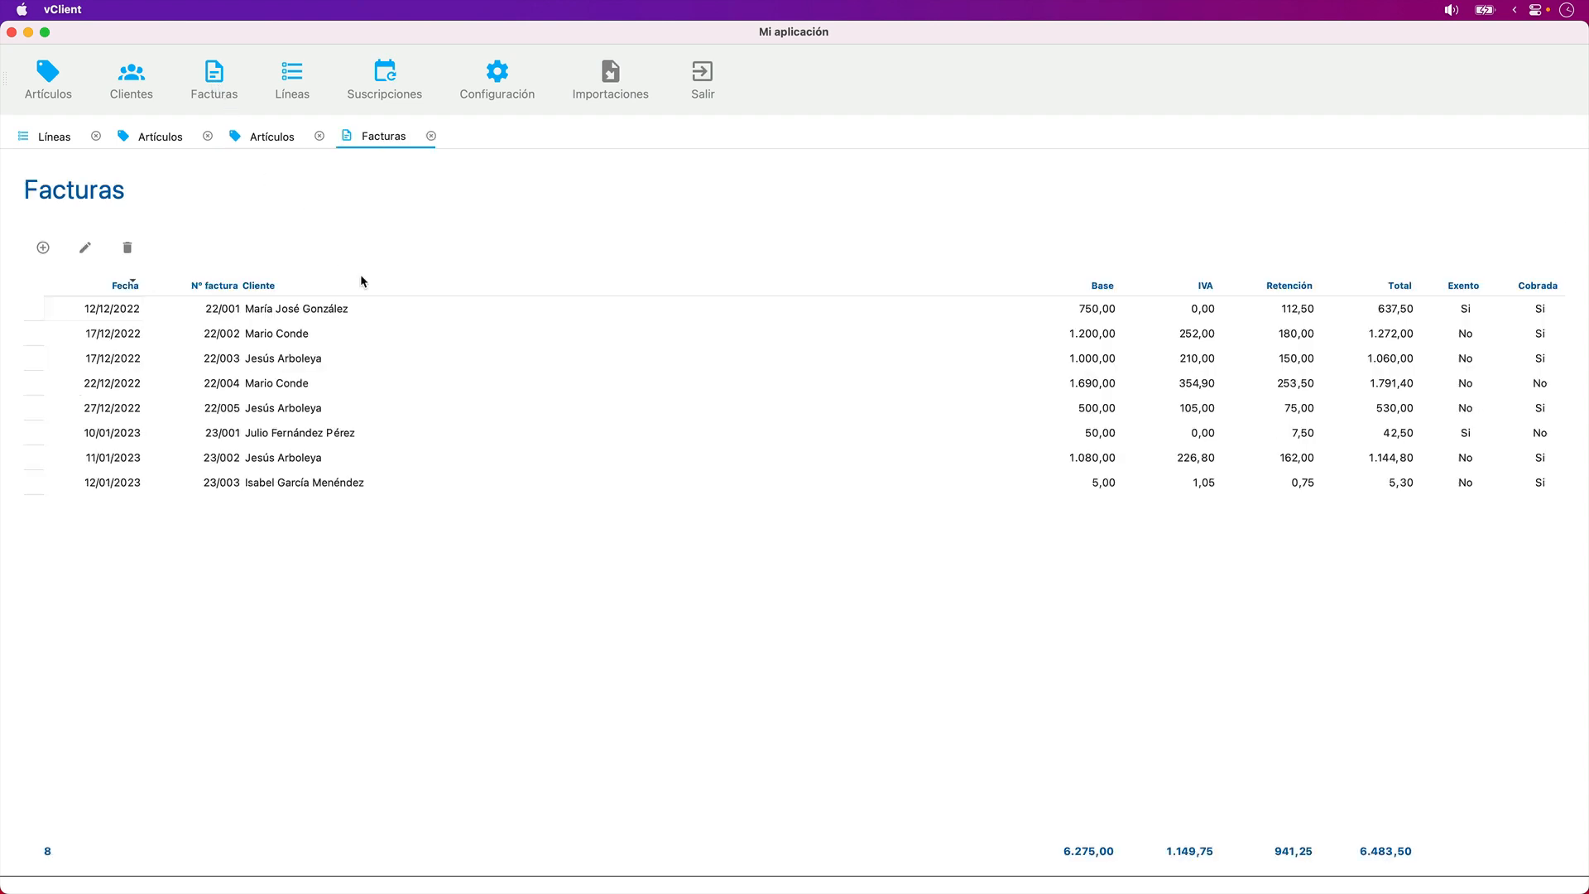
{"action": "double_click", "coordinate": [391, 358]}
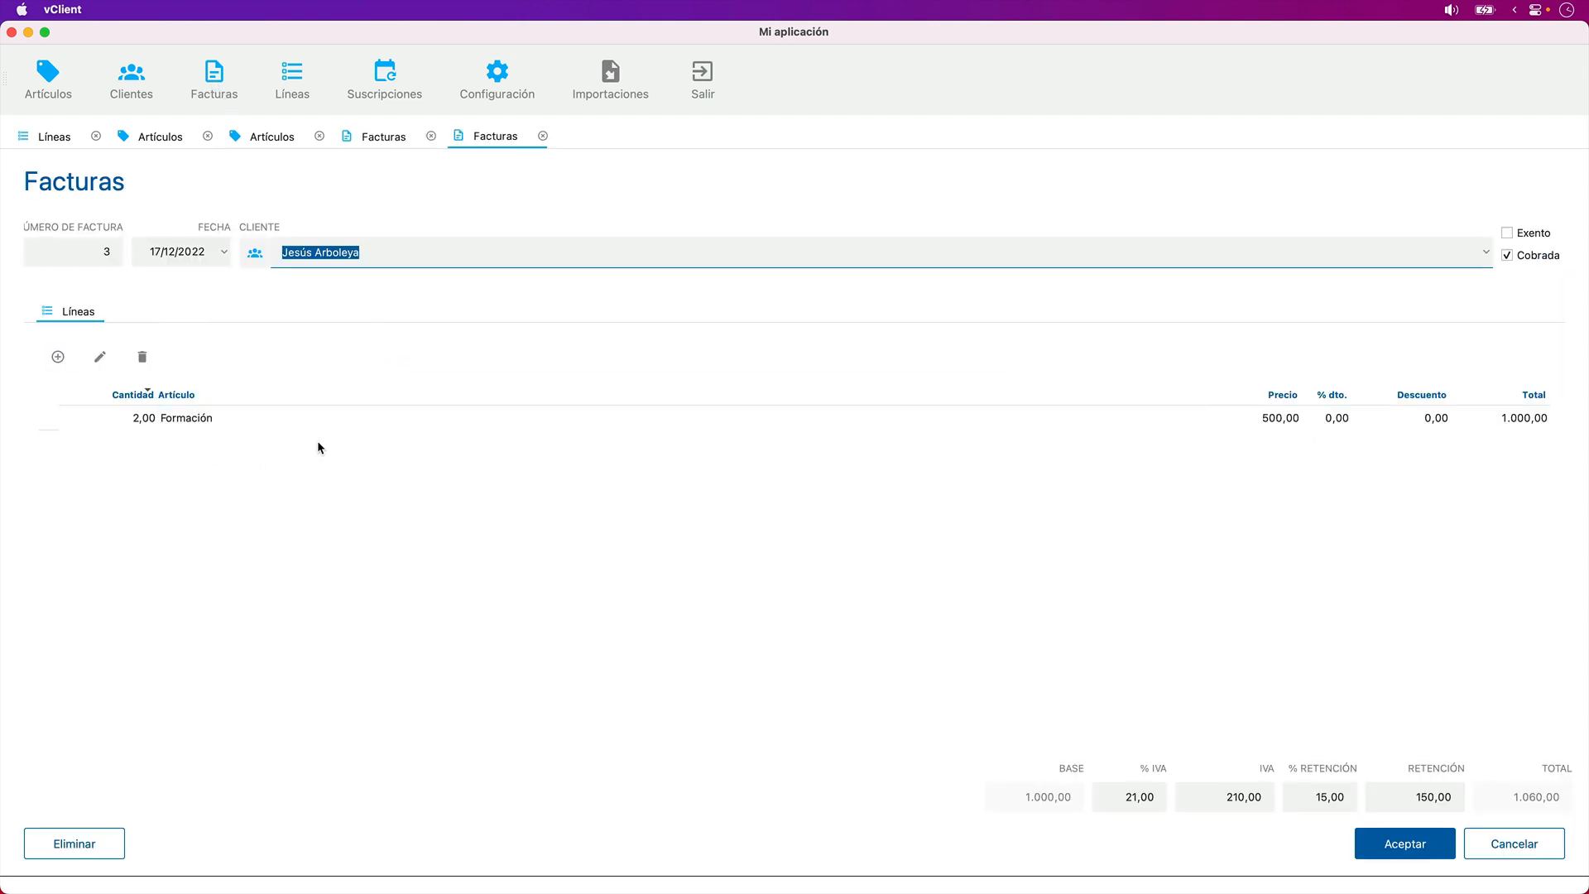
{"action": "left_click", "coordinate": [292, 76]}
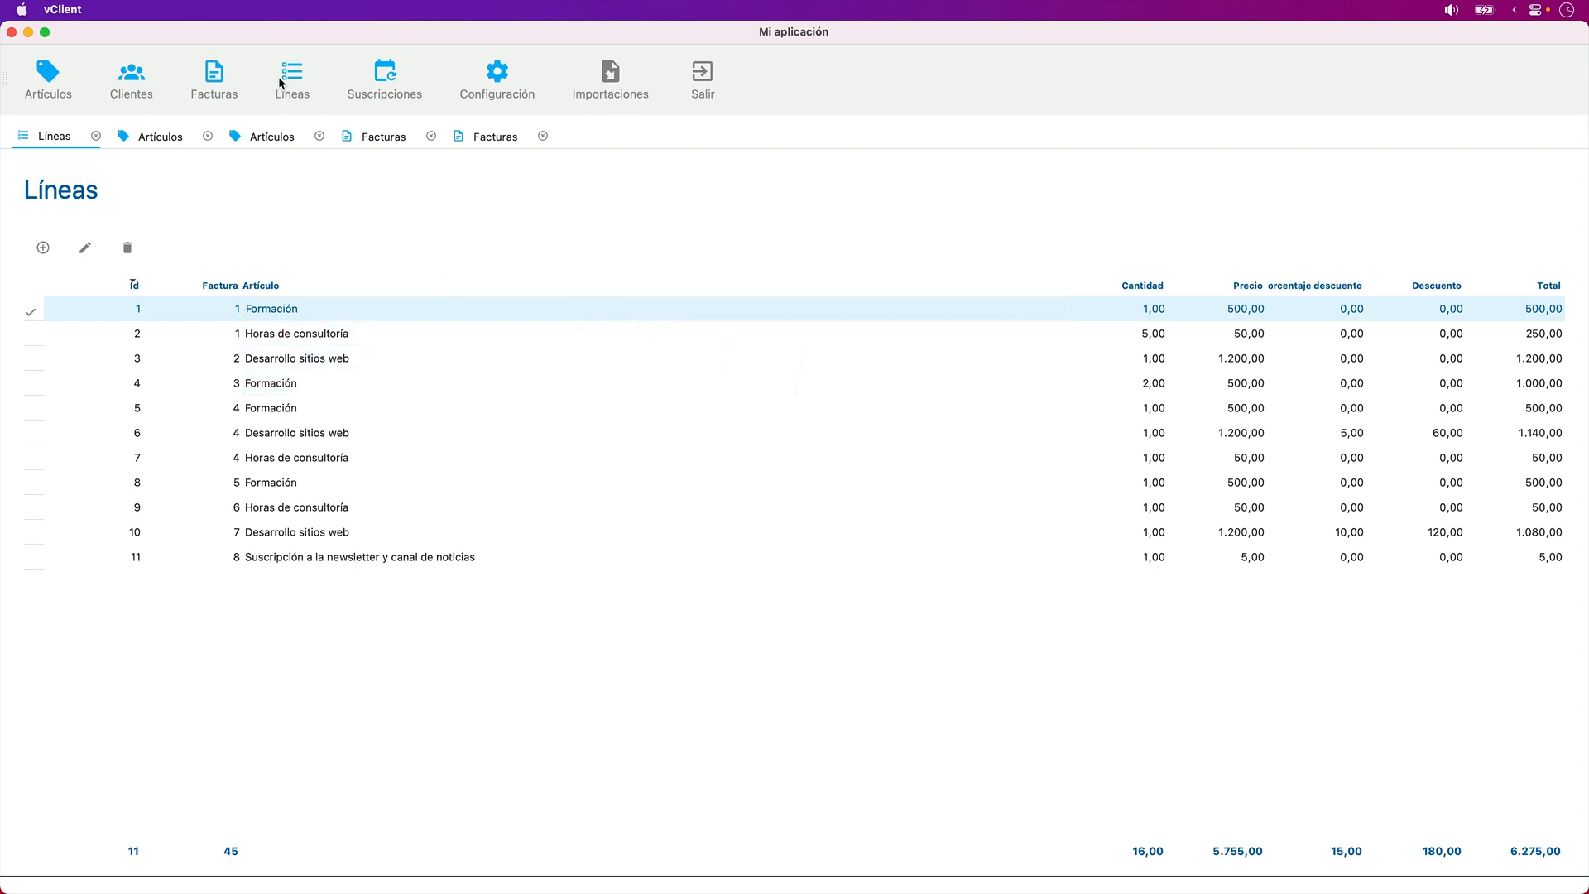
- Close the running application, switch to Velneo vDevelop and view the SUSCRIPCIONES form's layout, closing its editor again
{"action": "left_click", "coordinate": [12, 32]}
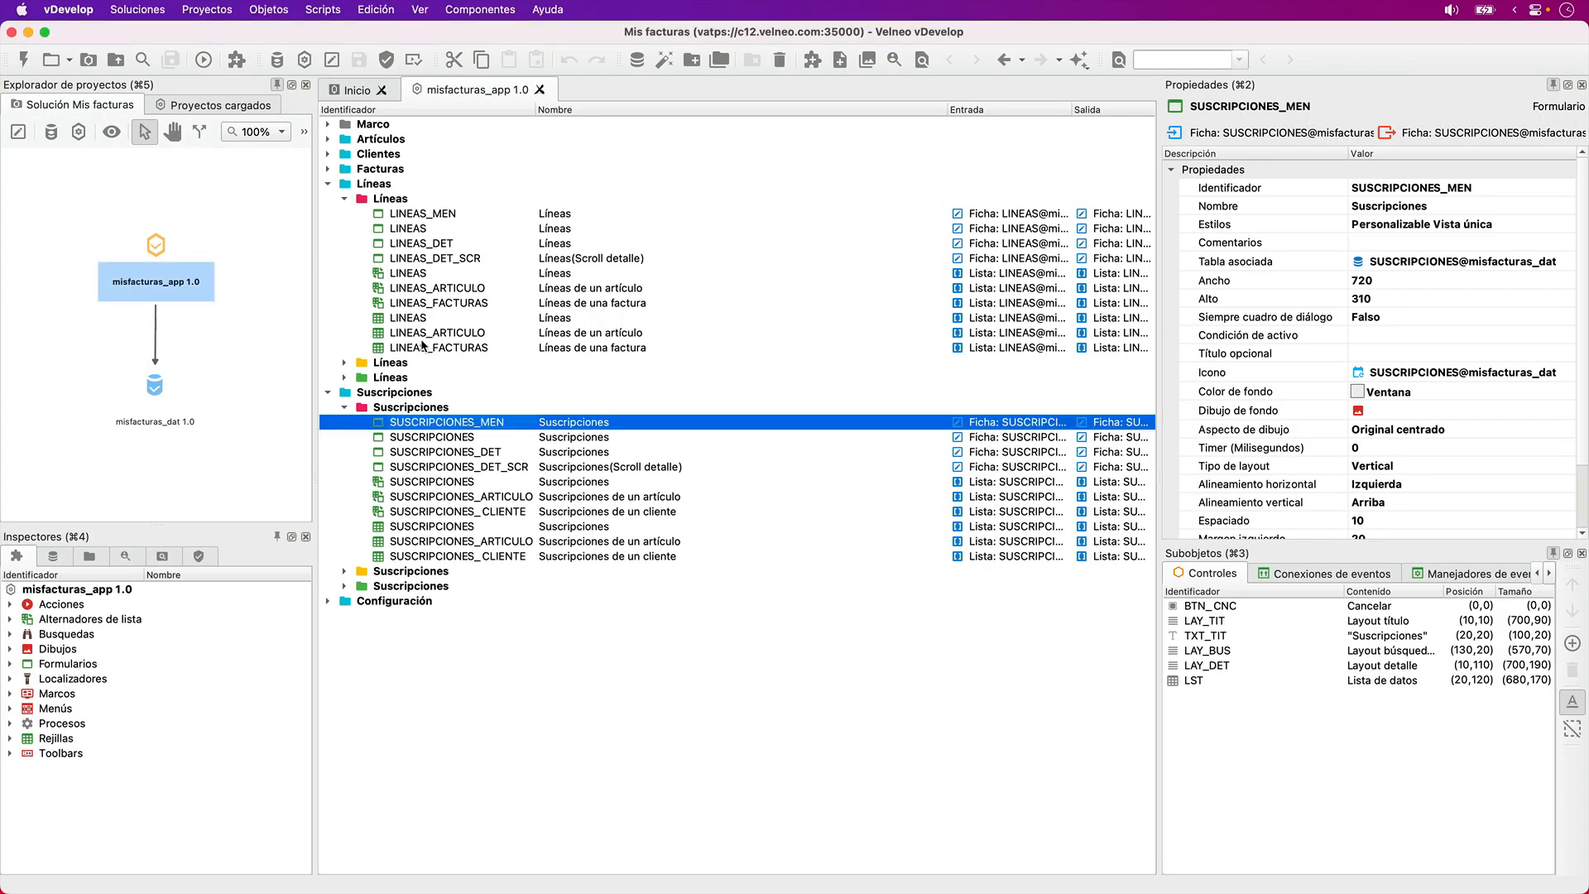
{"action": "double_click", "coordinate": [479, 438]}
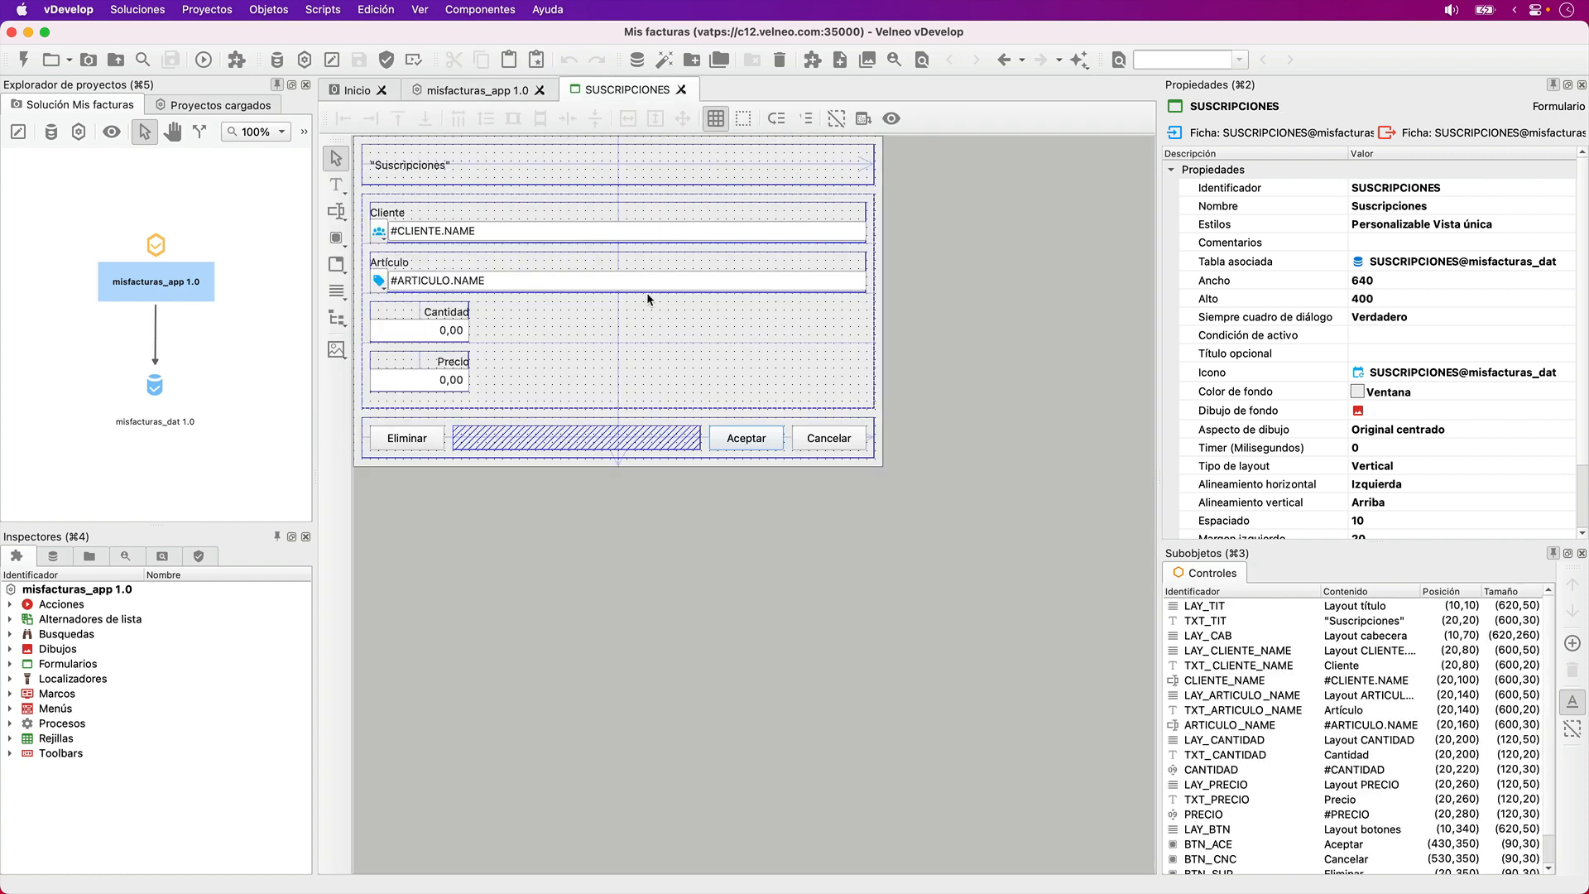
{"action": "left_click", "coordinate": [681, 90]}
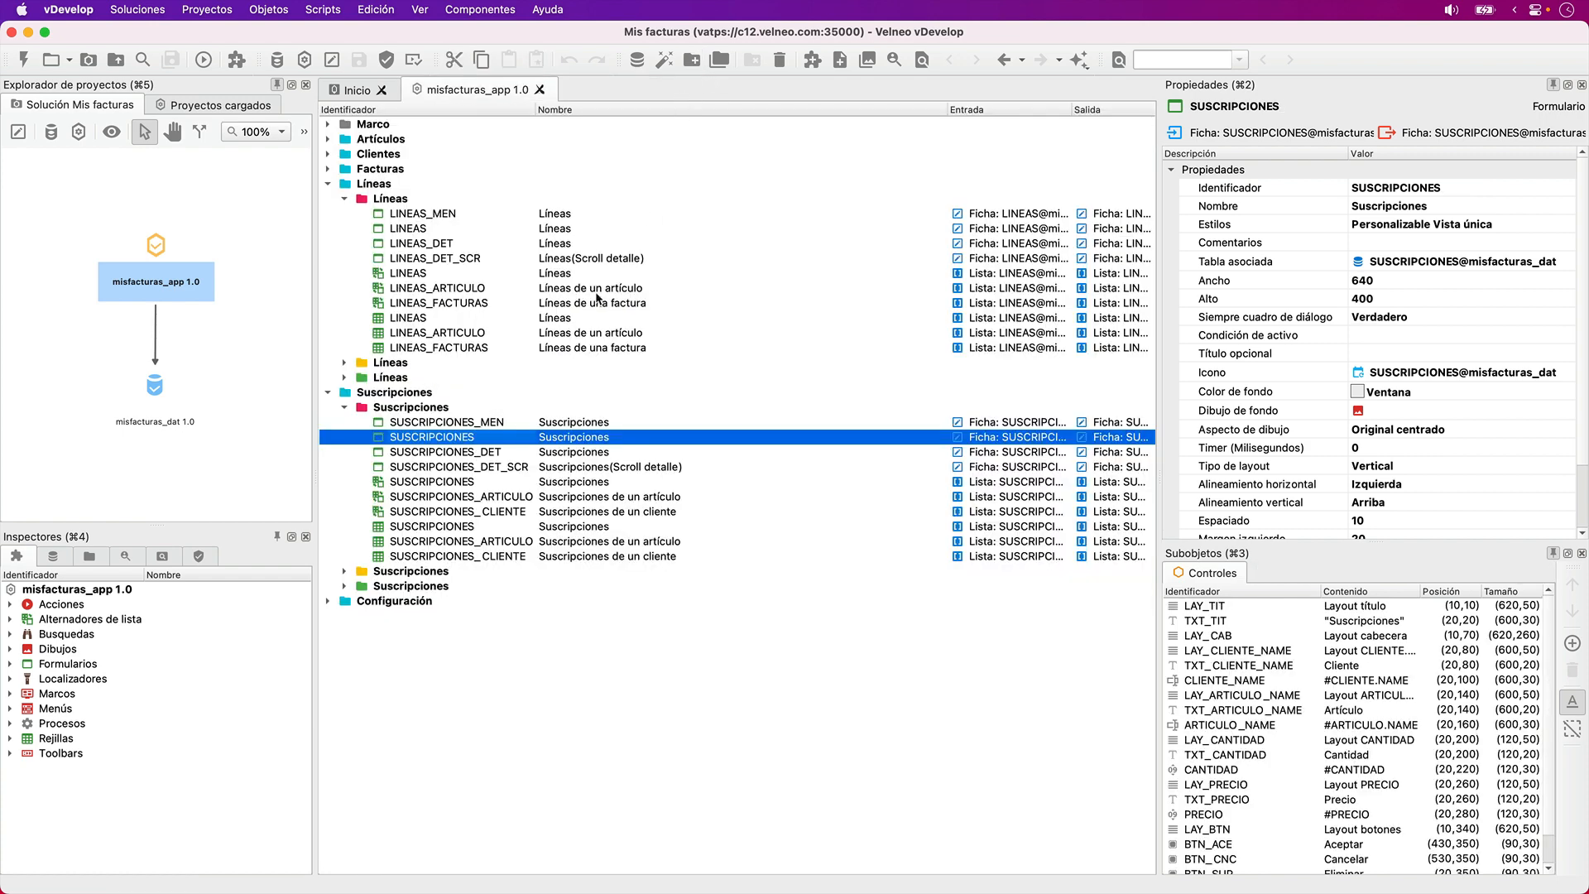
- With SUSCRIPCIONES_DET selected, bring up the Dónde se usa inspector, show text labels on the inspectors and widen their area to fit
{"action": "left_click", "coordinate": [509, 452]}
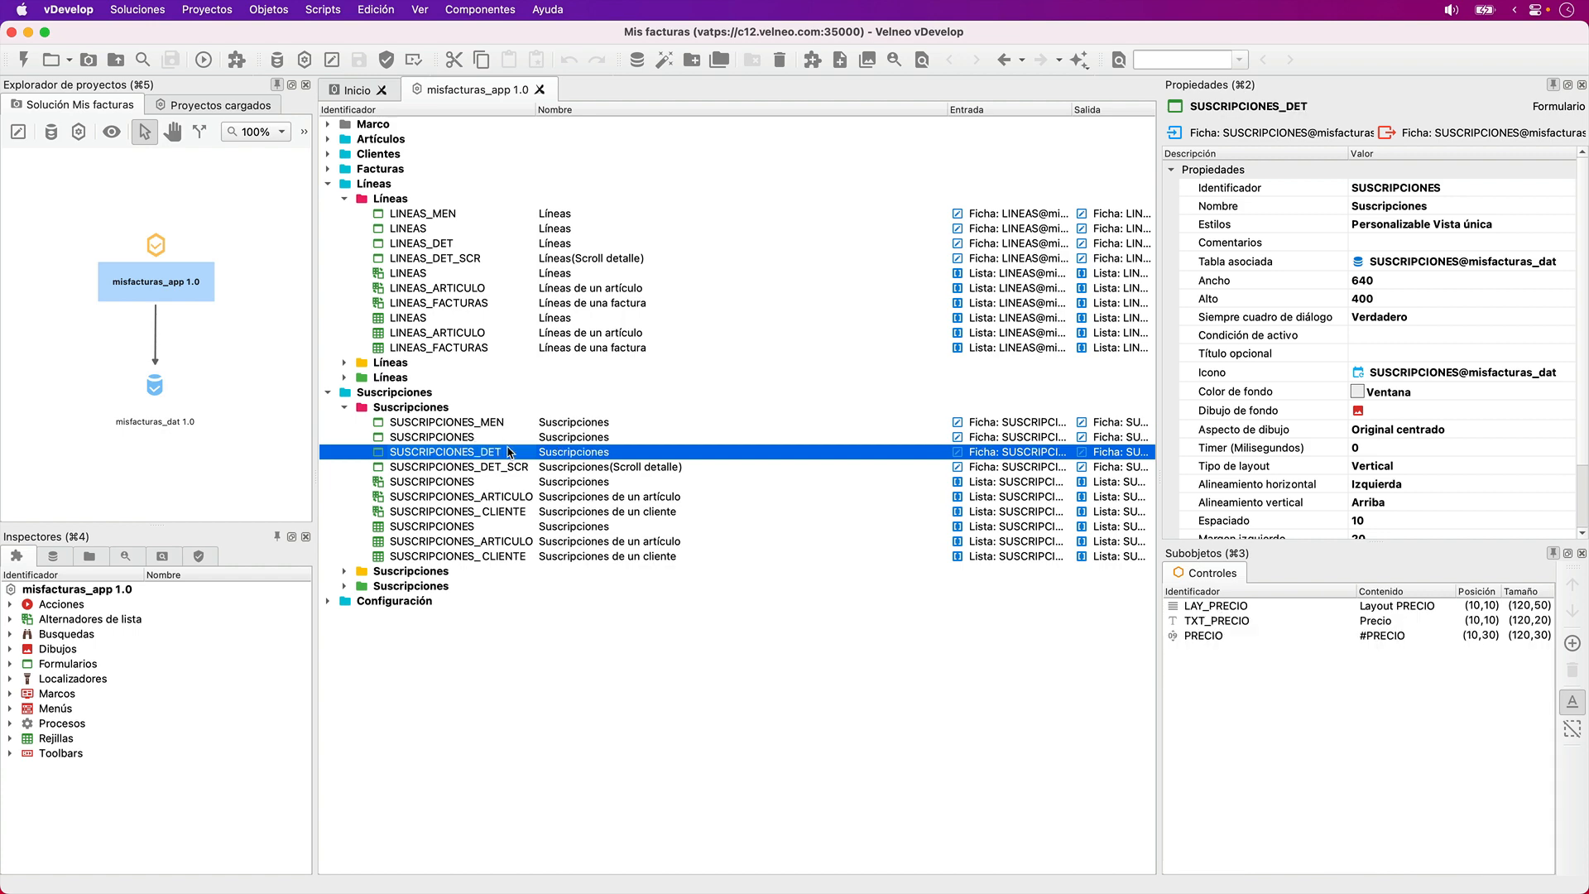
{"action": "left_click", "coordinate": [164, 556]}
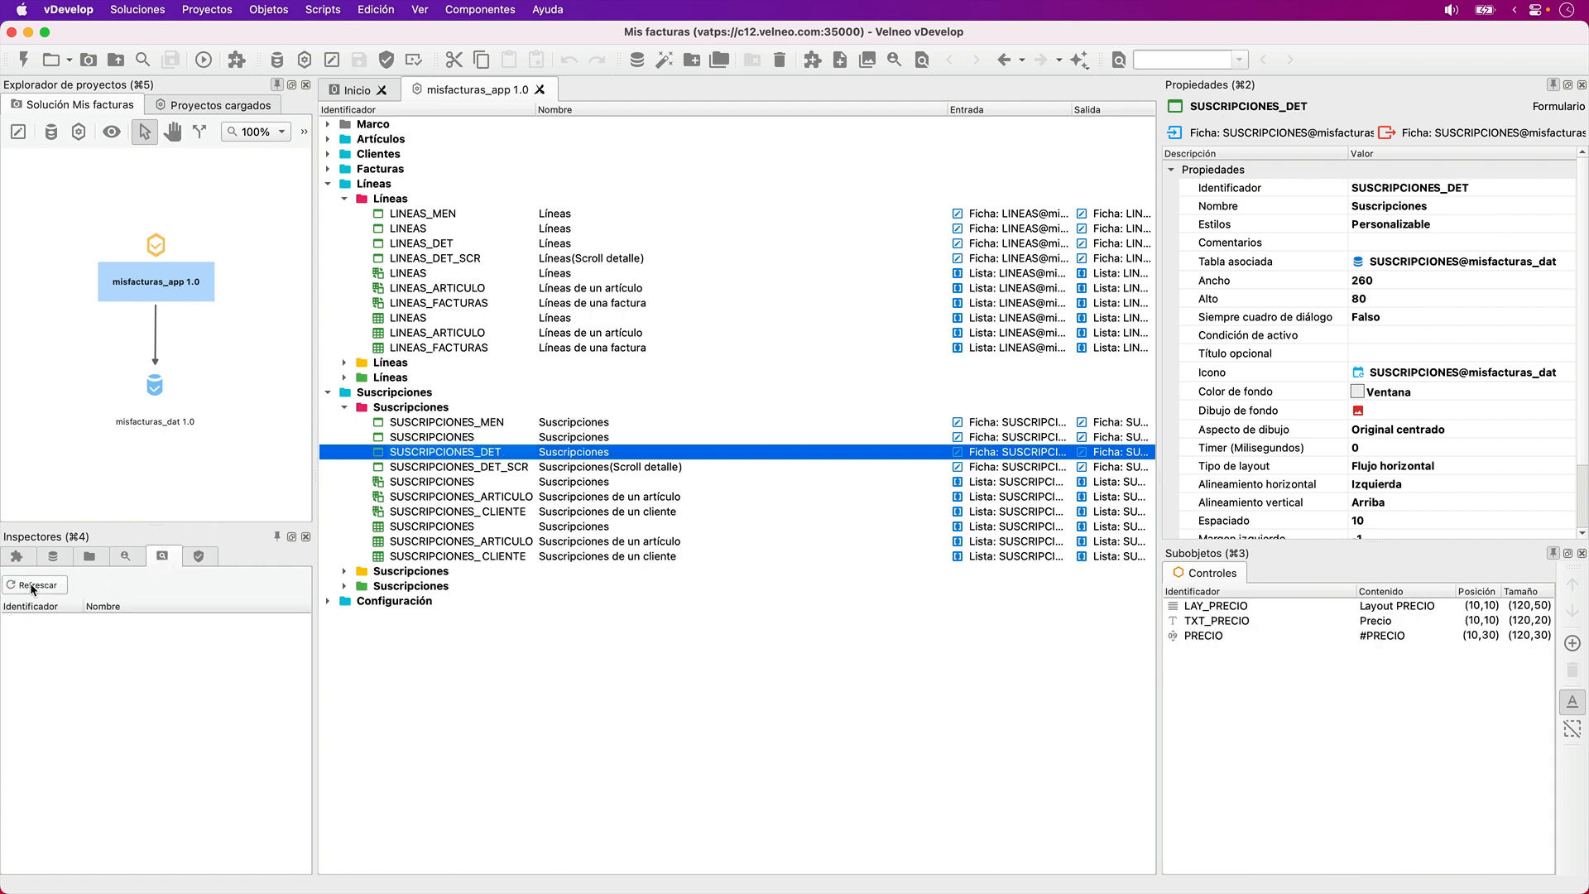
{"action": "right_click", "coordinate": [165, 558]}
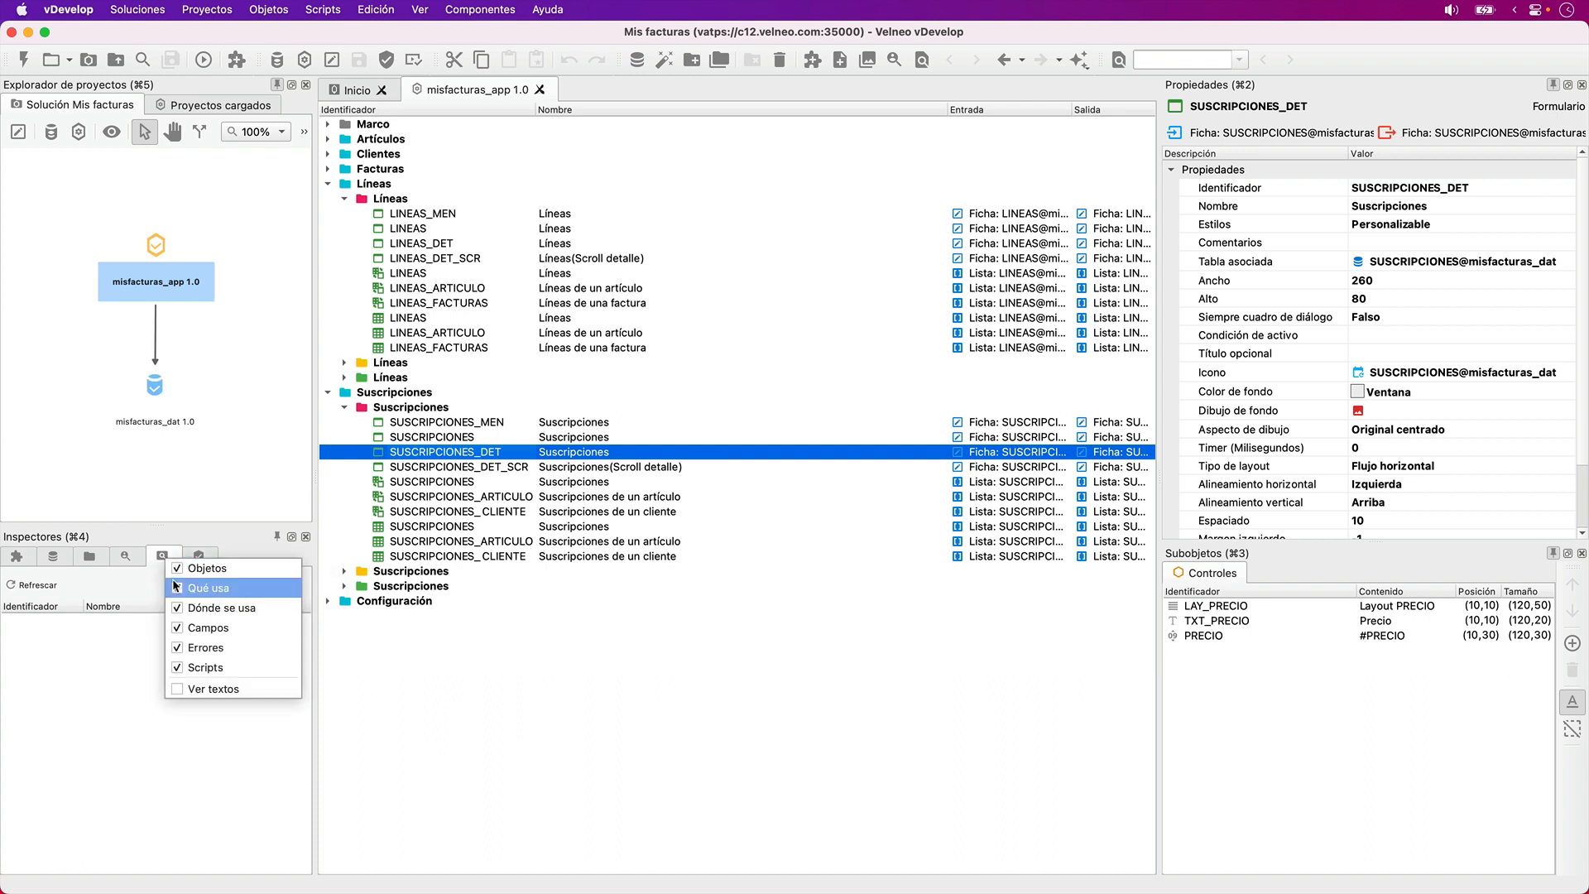
{"action": "left_click", "coordinate": [215, 689]}
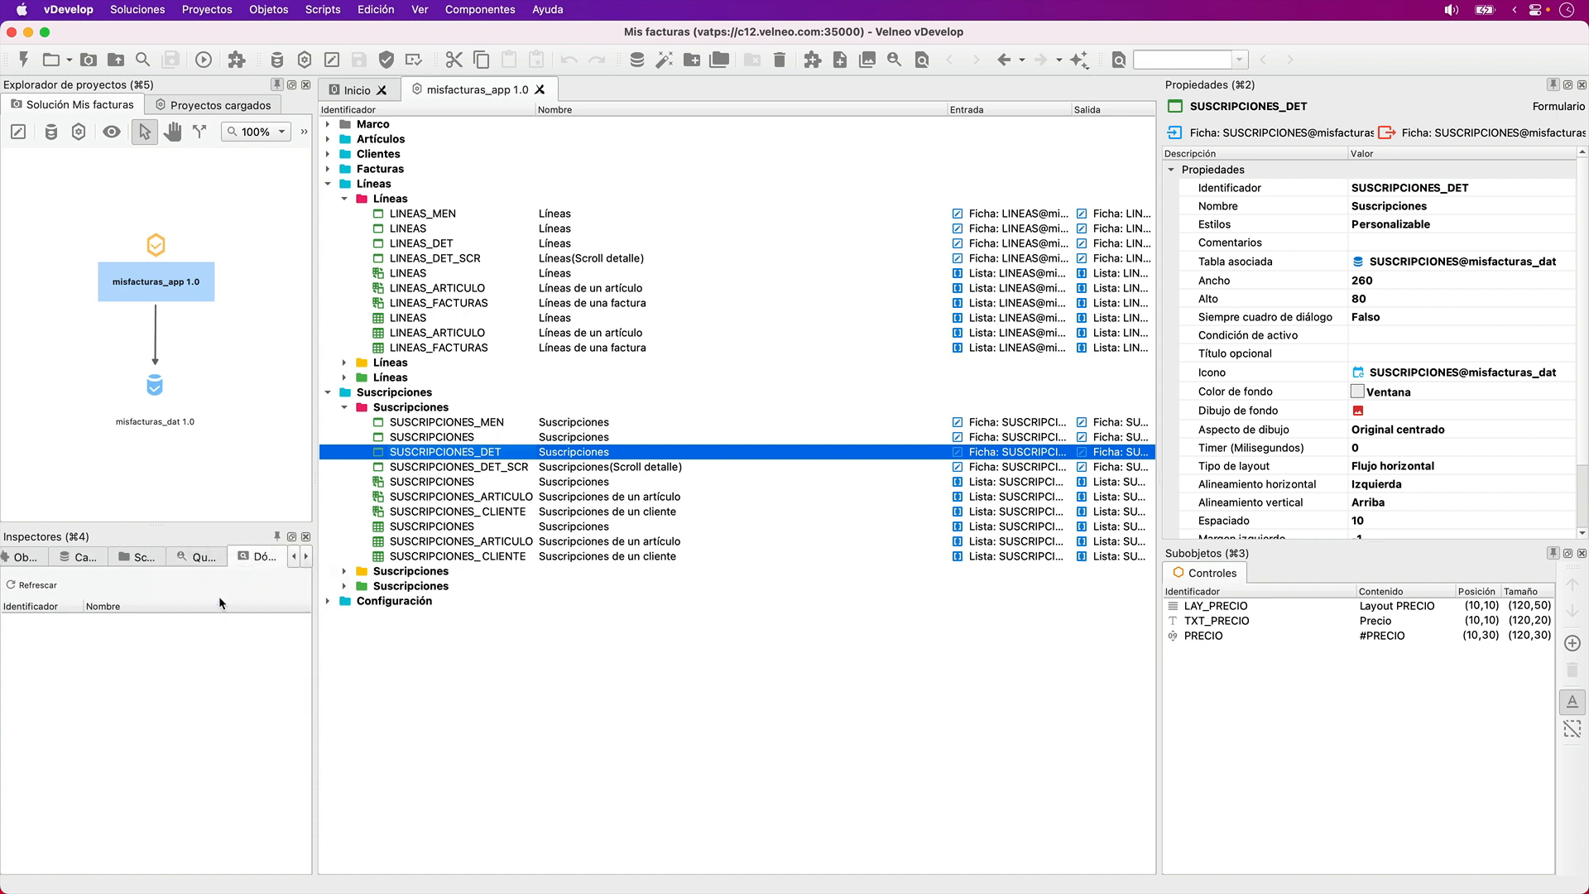
{"action": "left_click_drag", "start_coordinate": [316, 597], "coordinate": [503, 604]}
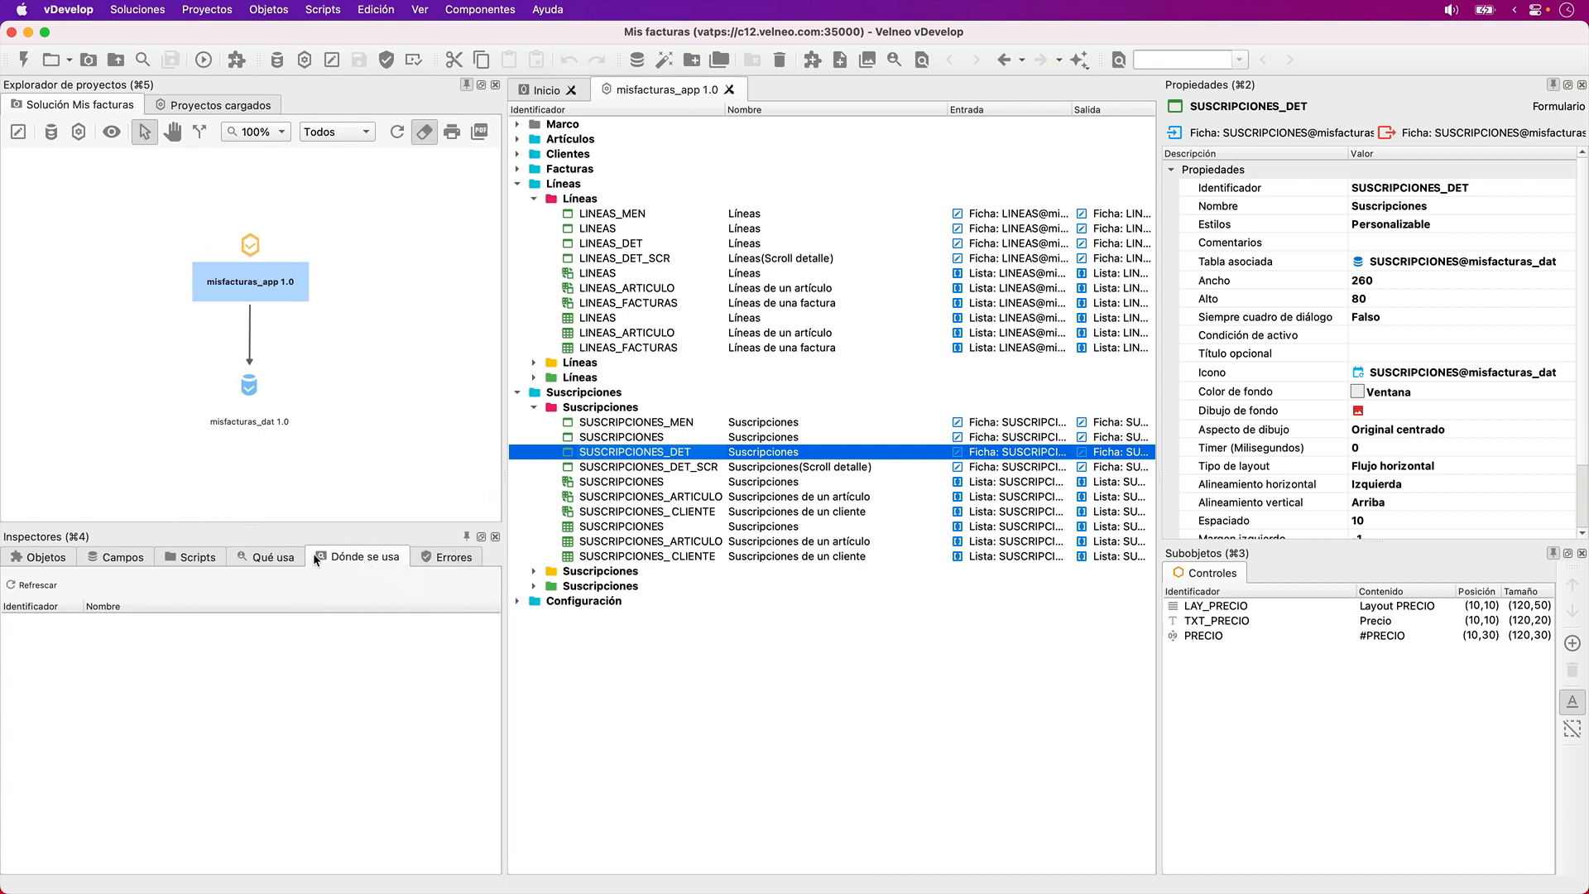
- Turn the inspectors' text labels off and on again
{"action": "right_click", "coordinate": [367, 552]}
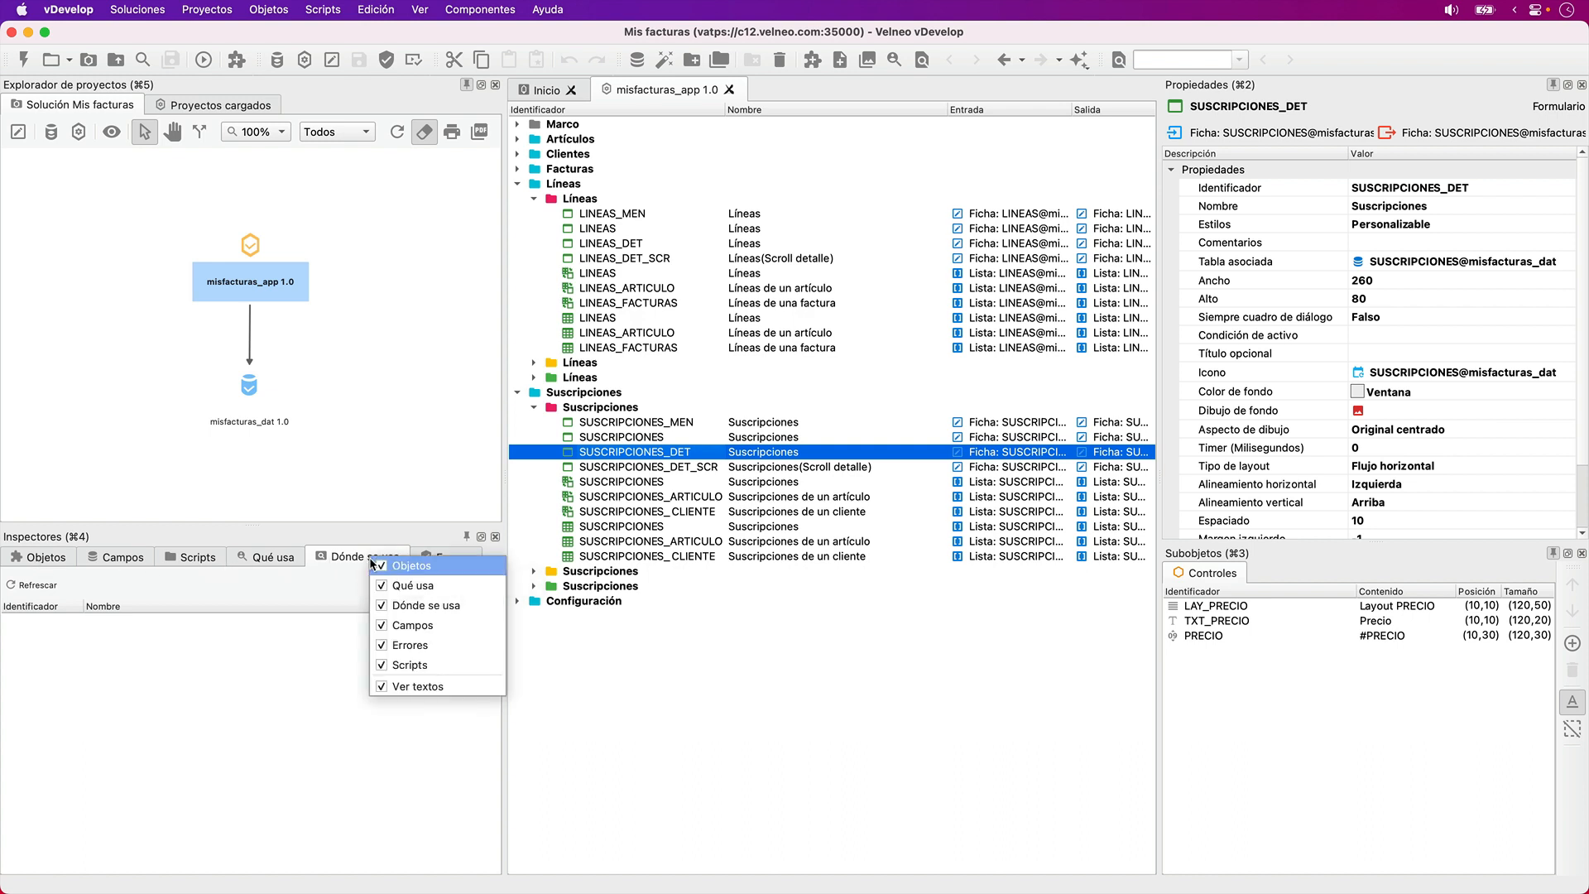
{"action": "left_click", "coordinate": [405, 688]}
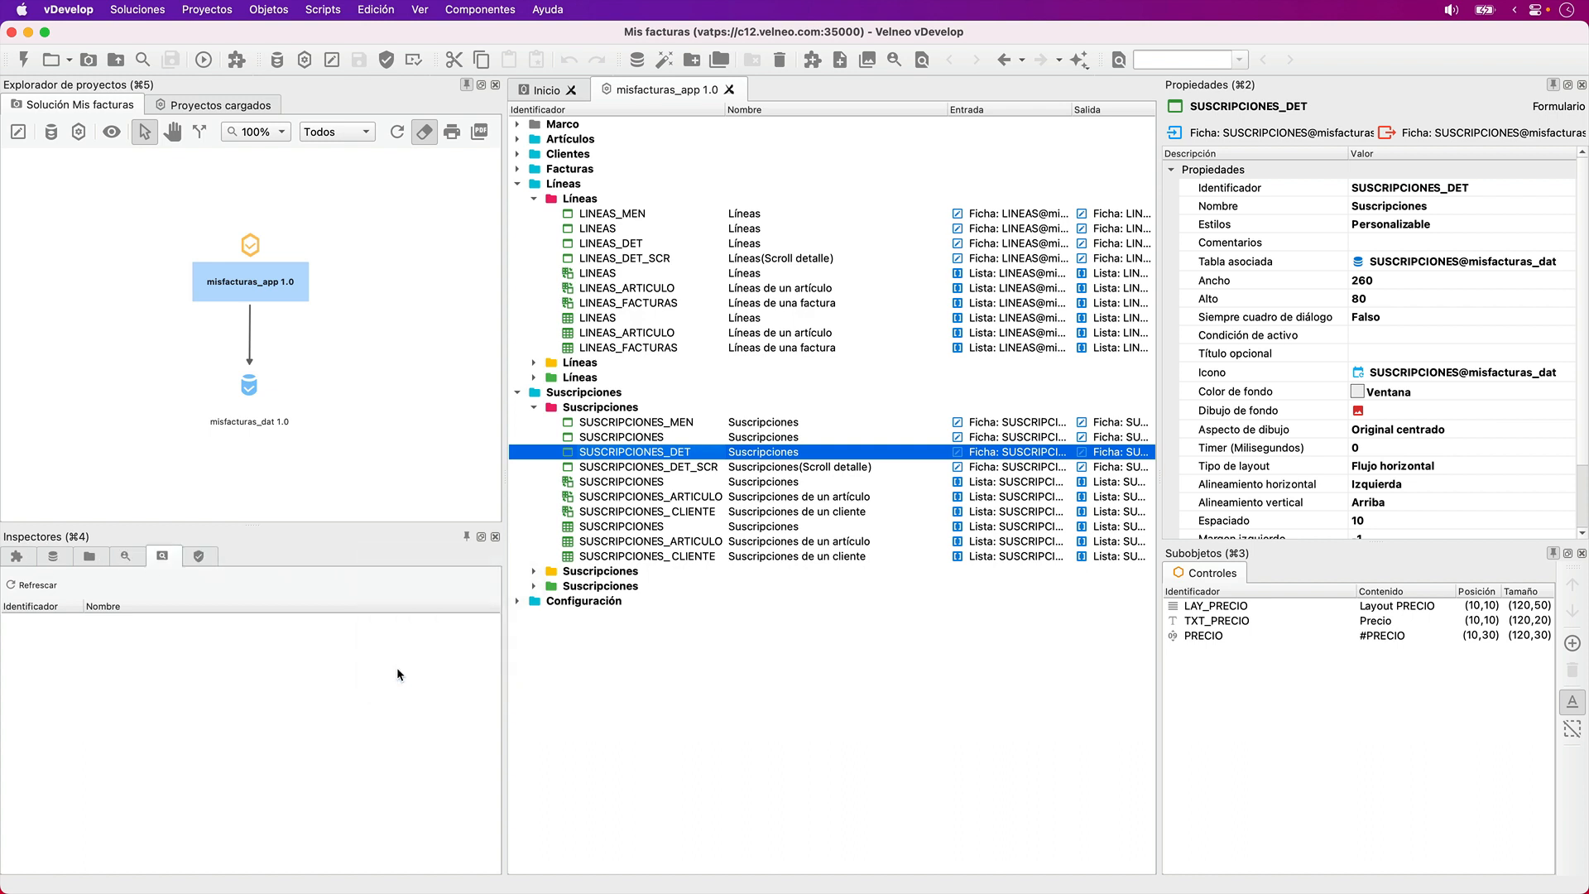
{"action": "right_click", "coordinate": [171, 555]}
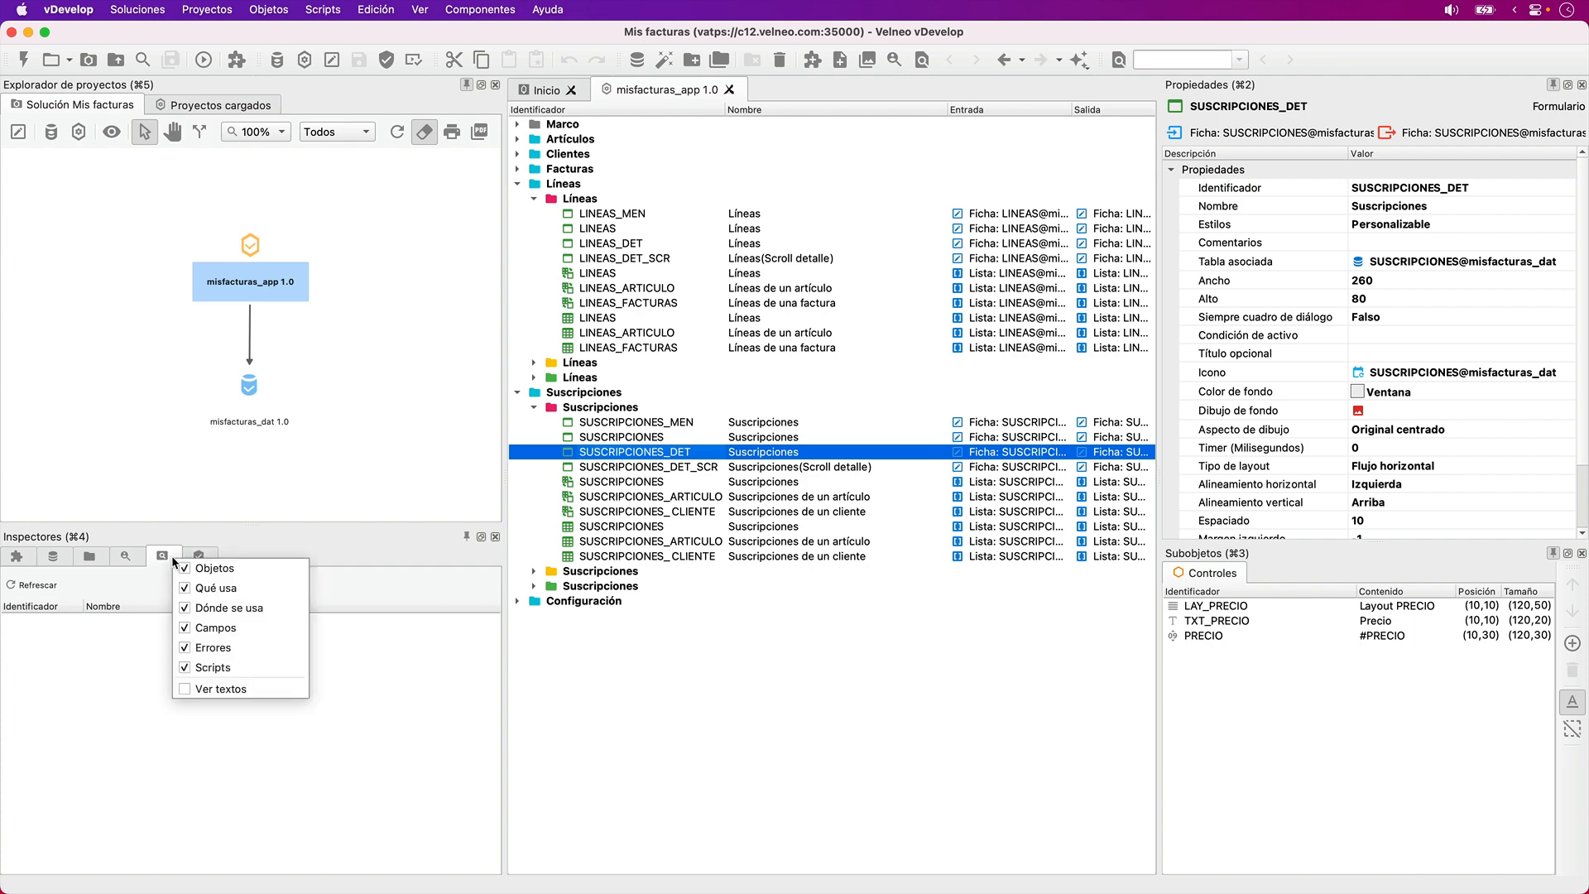
{"action": "left_click", "coordinate": [247, 688]}
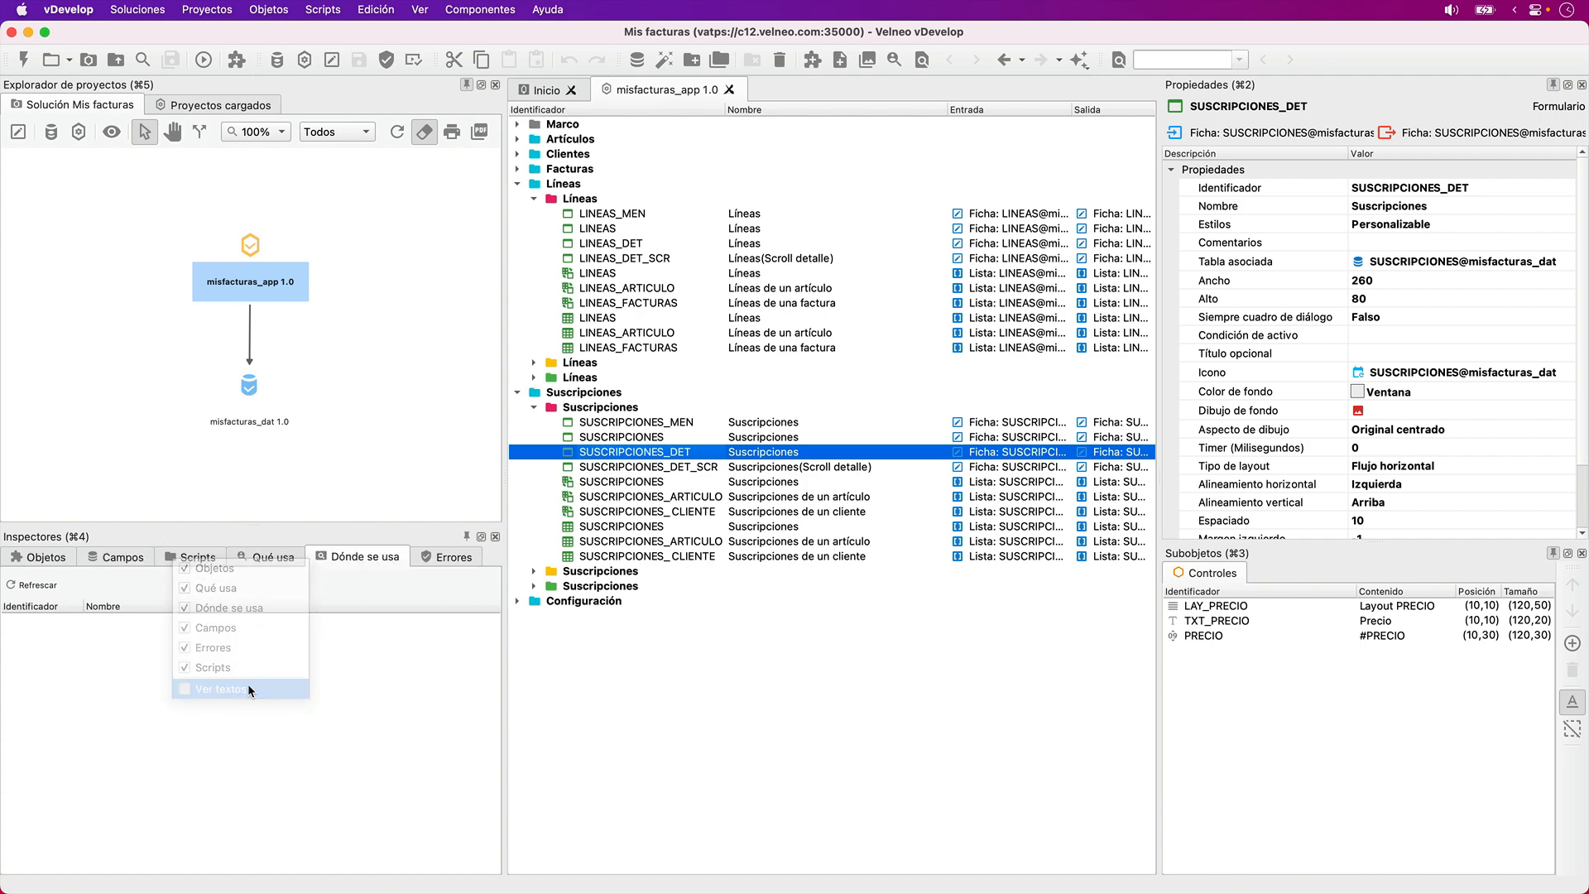
- Look up which objects the SUSCRIPCIONES form uses and where the form itself is used
{"action": "left_click", "coordinate": [275, 560]}
{"action": "left_click", "coordinate": [644, 445]}
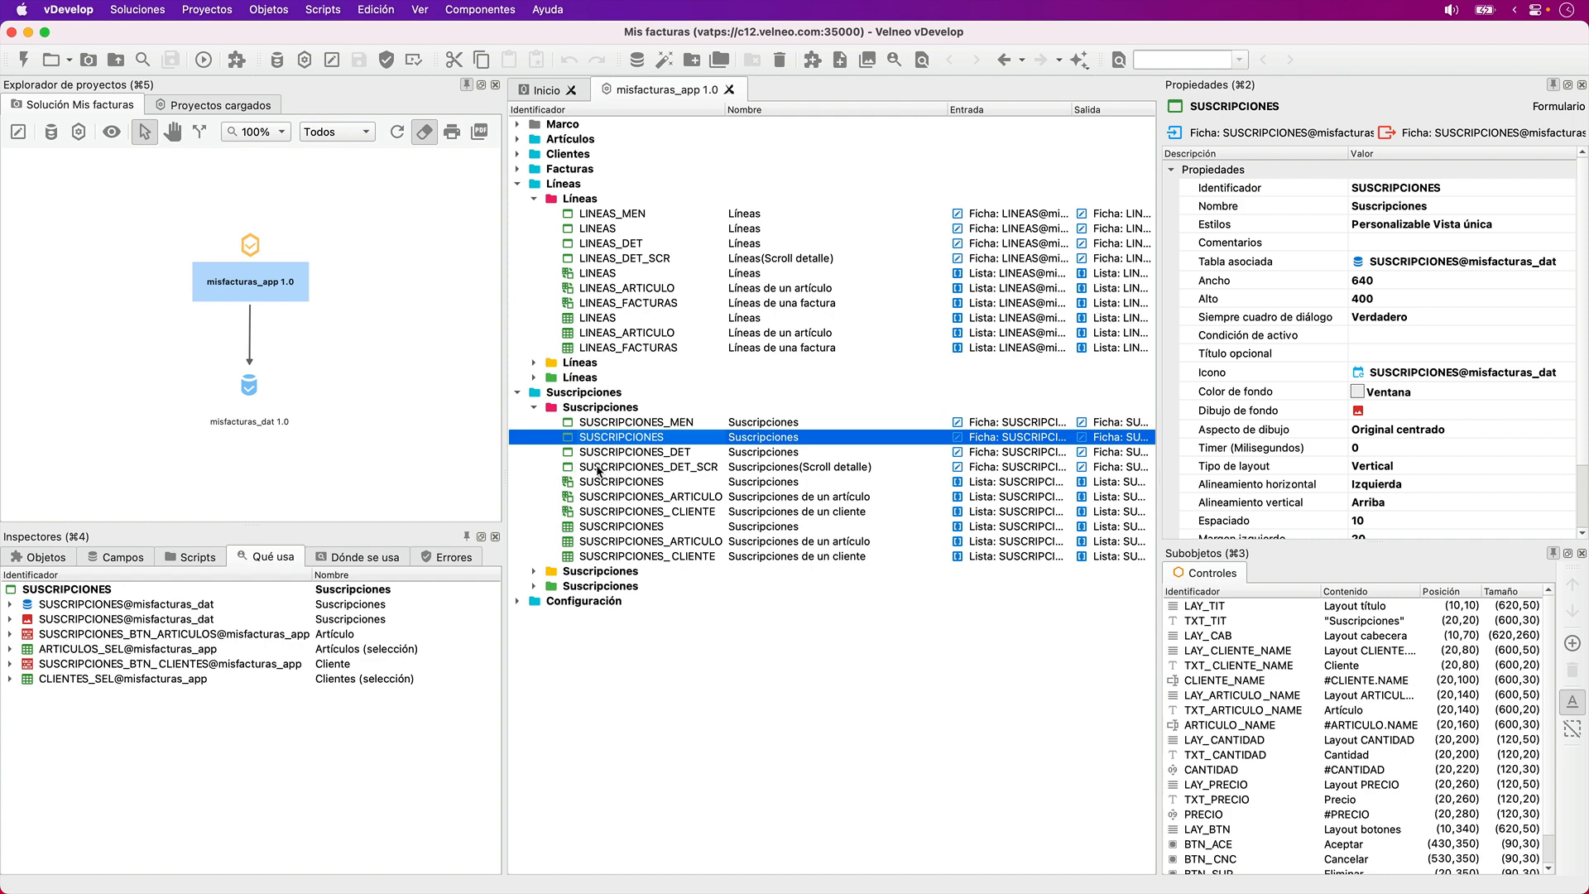
{"action": "left_click", "coordinate": [320, 557]}
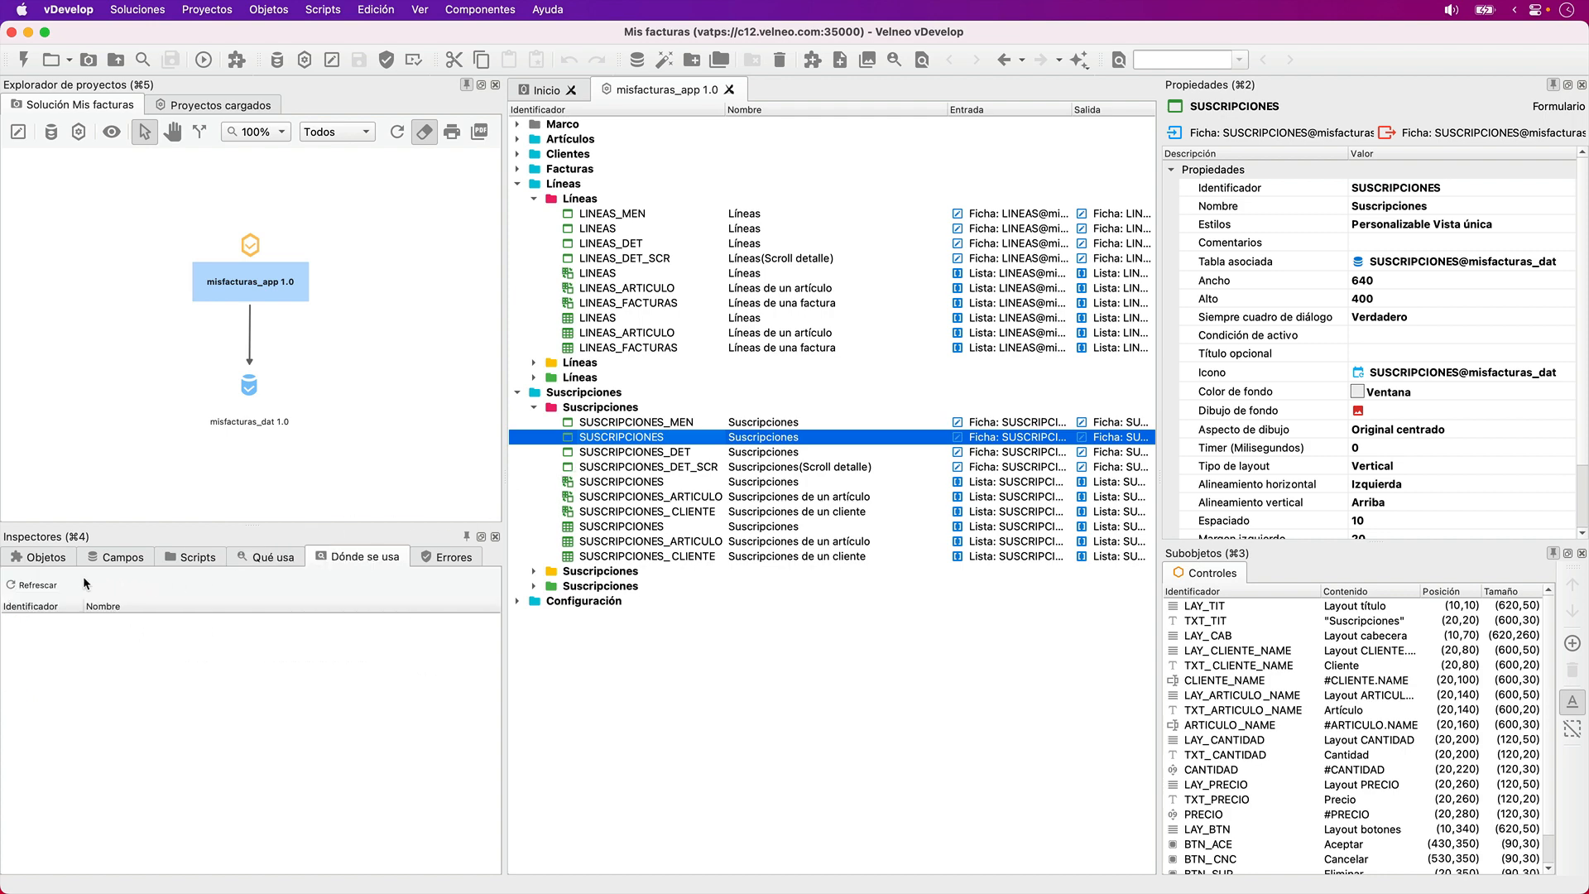
{"action": "left_click", "coordinate": [41, 585]}
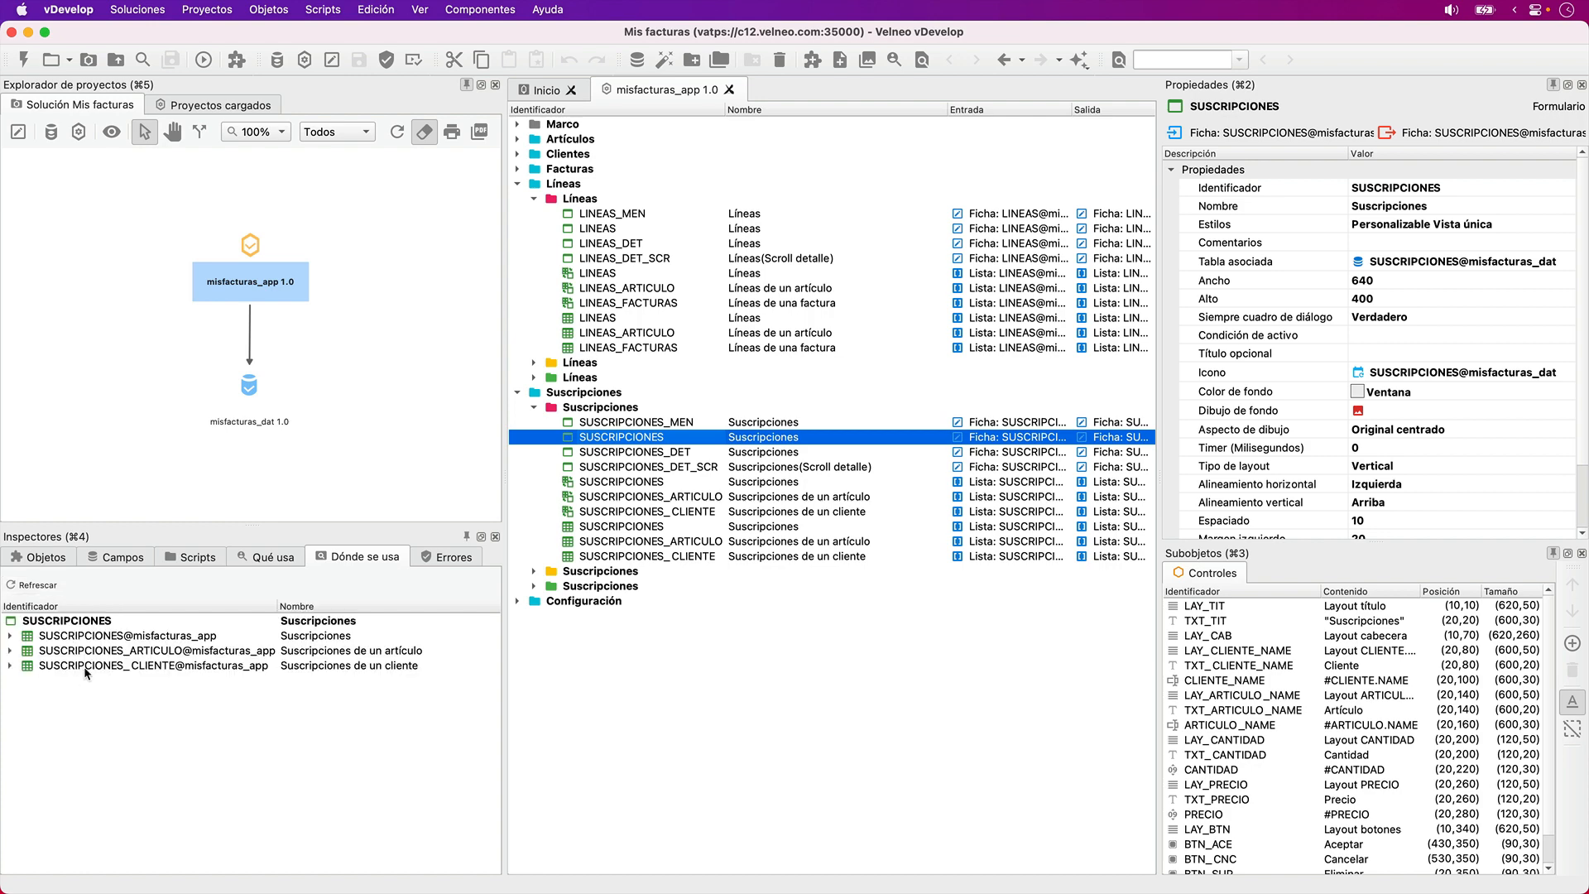
- View the SUSCRIPCIONES grid's properties and look up where the SUSCRIPCIONES_DET form is used
{"action": "left_click", "coordinate": [670, 528]}
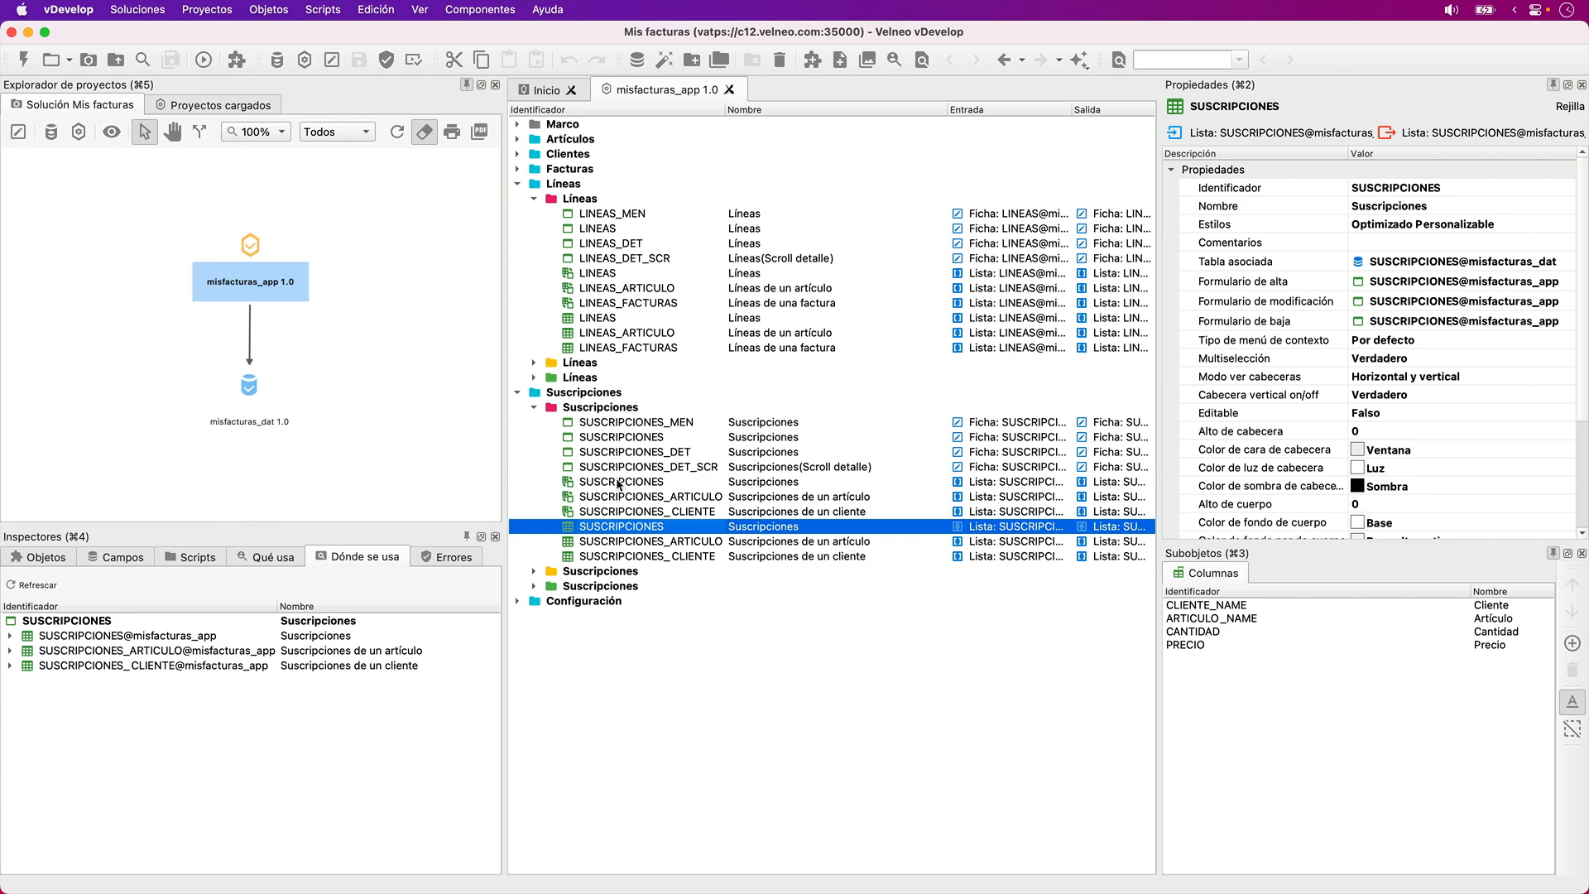
{"action": "left_click", "coordinate": [625, 452]}
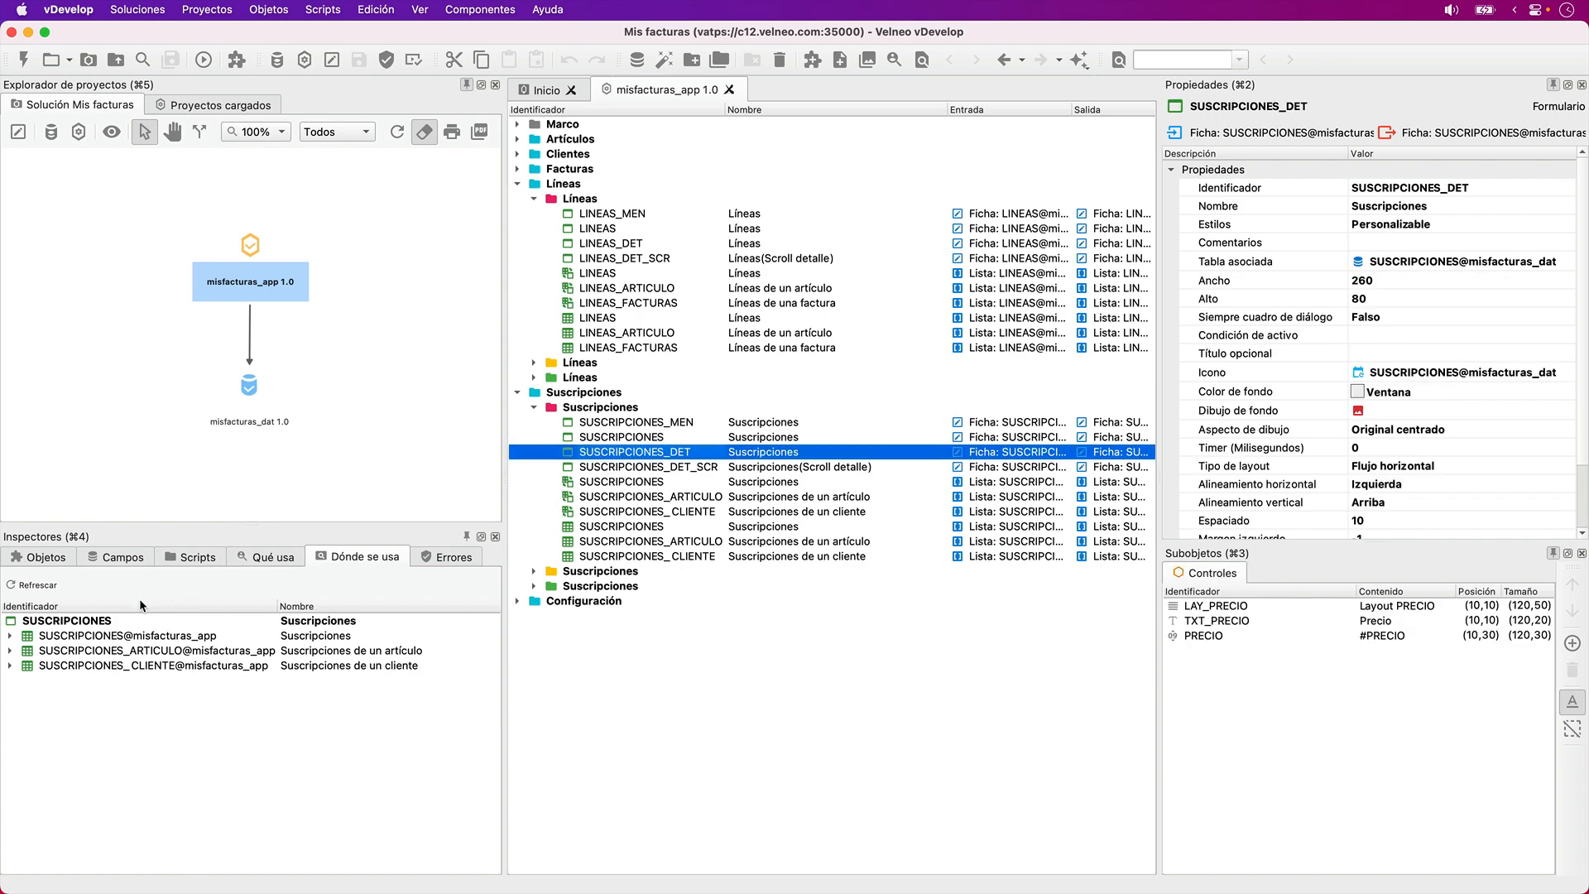
{"action": "left_click", "coordinate": [33, 584]}
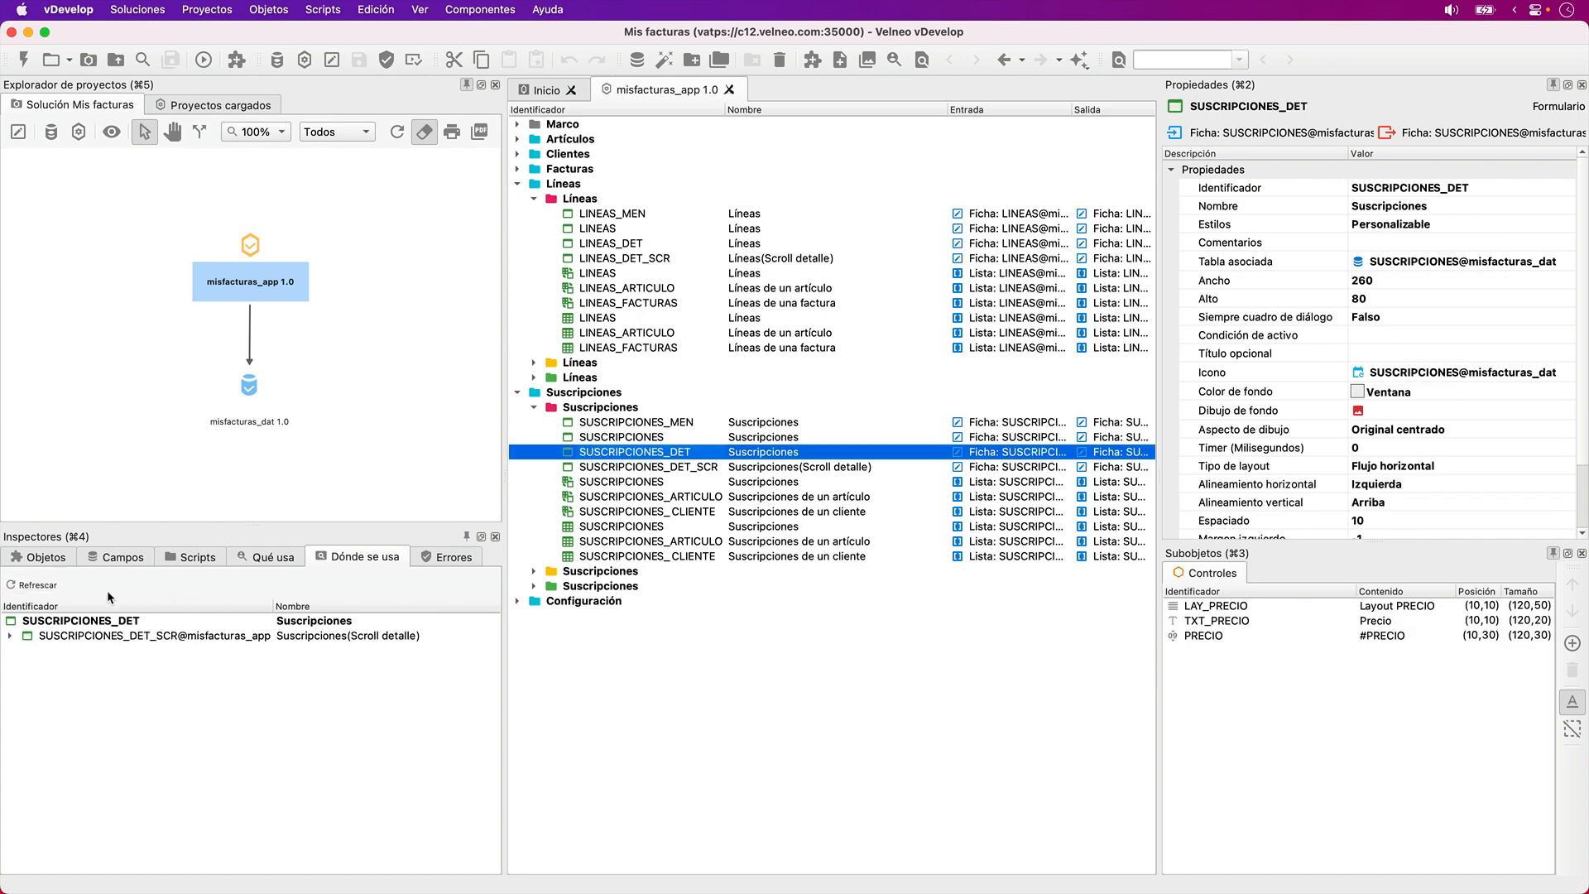
- Check where the SUSCRIPCIONES_DET_SCR form is used, delete it and save the project
{"action": "left_click", "coordinate": [613, 468]}
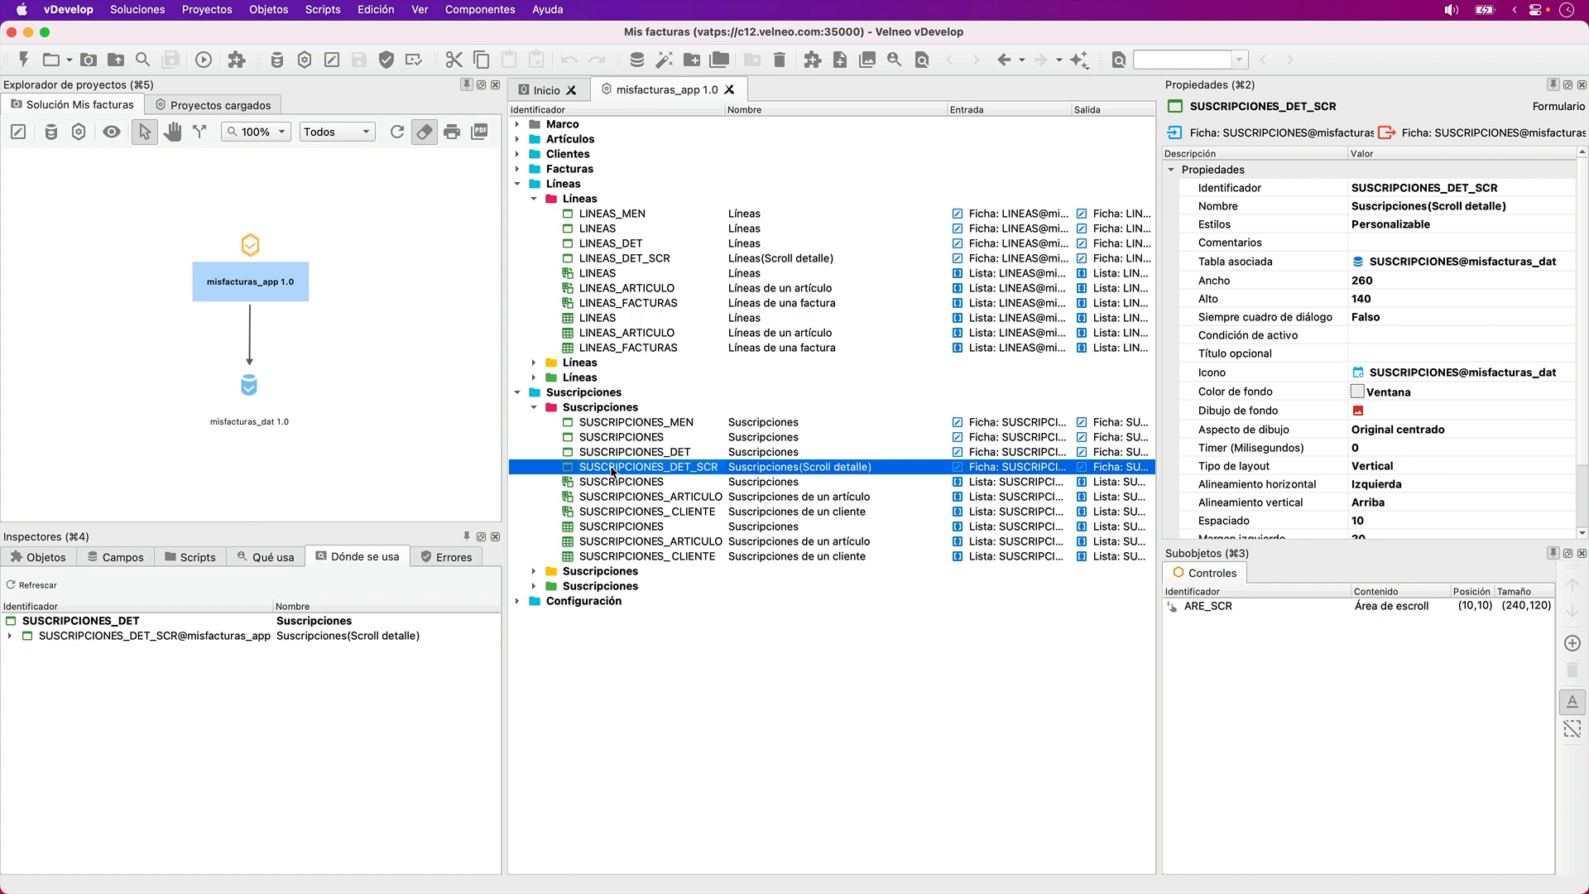
{"action": "left_click", "coordinate": [31, 583]}
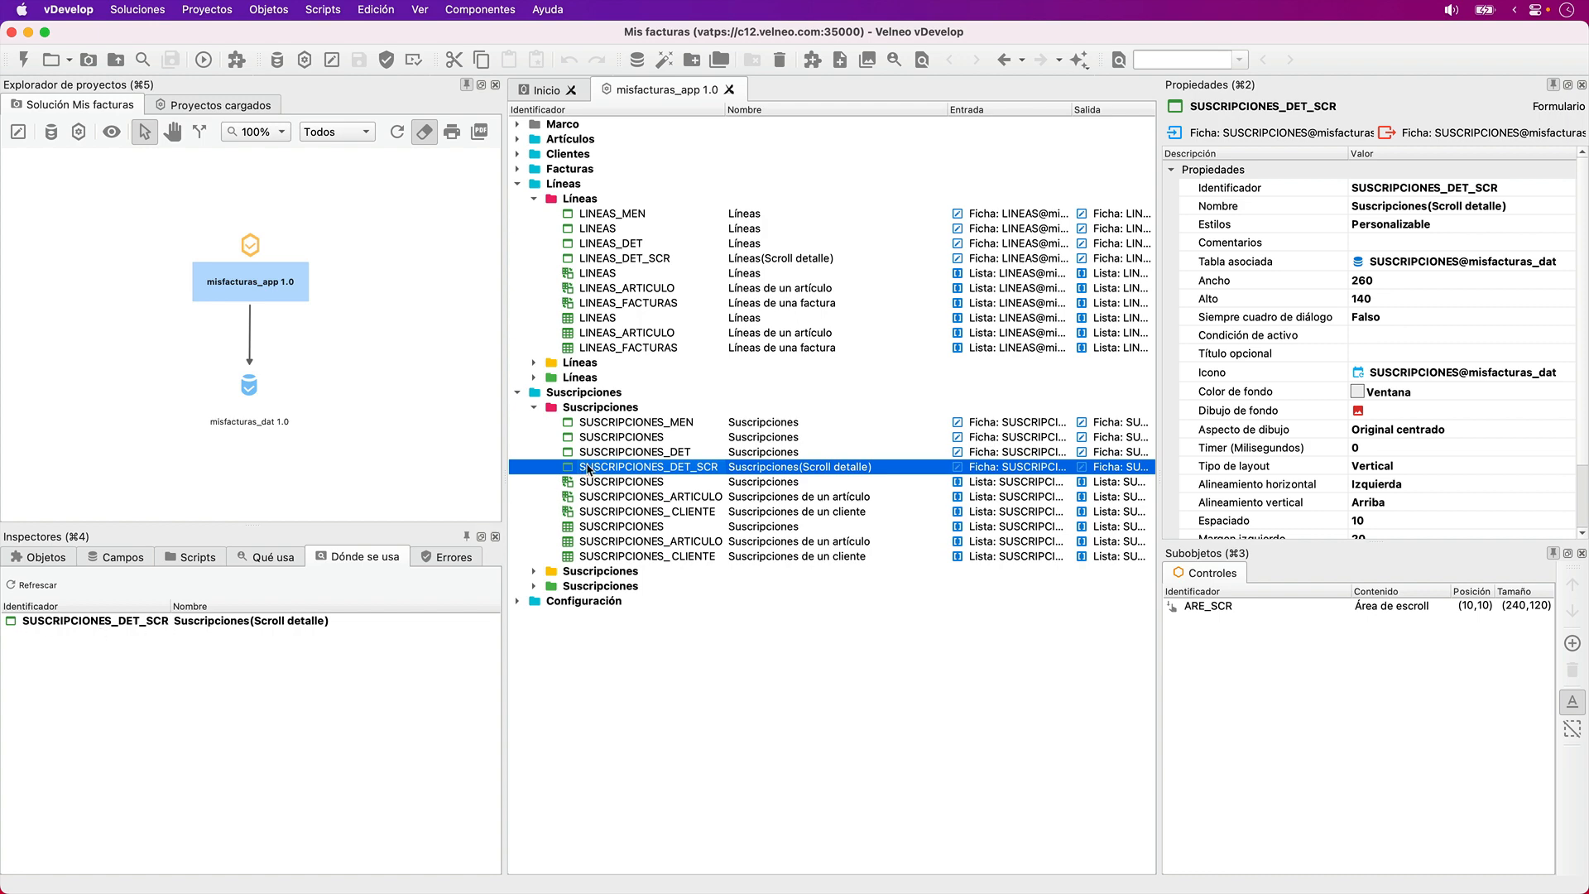
{"action": "key", "text": "Delete"}
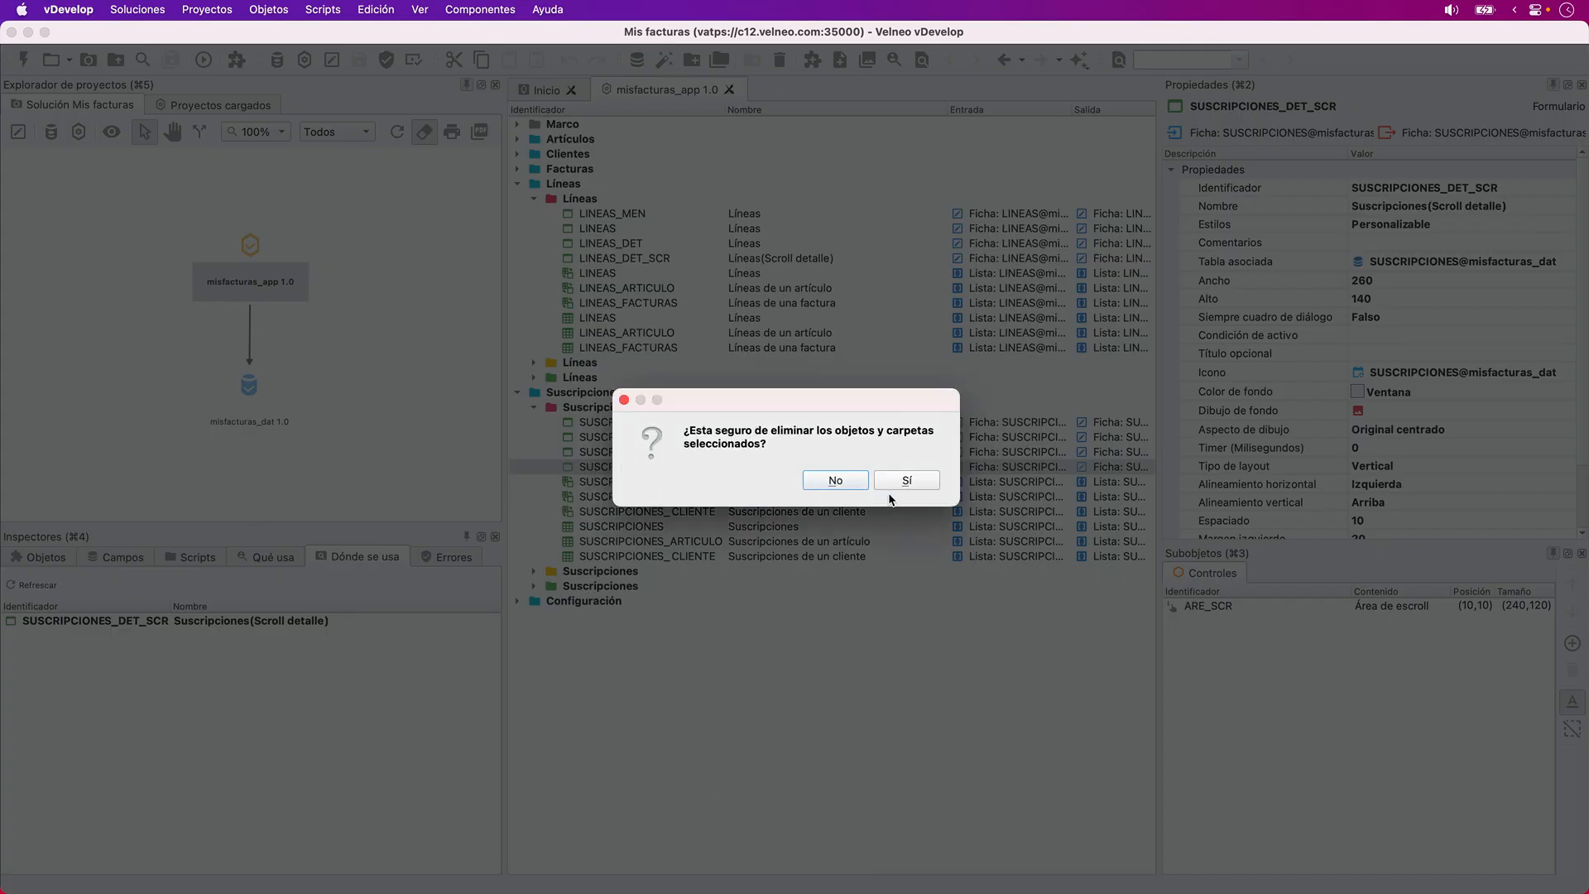
{"action": "left_click", "coordinate": [907, 480]}
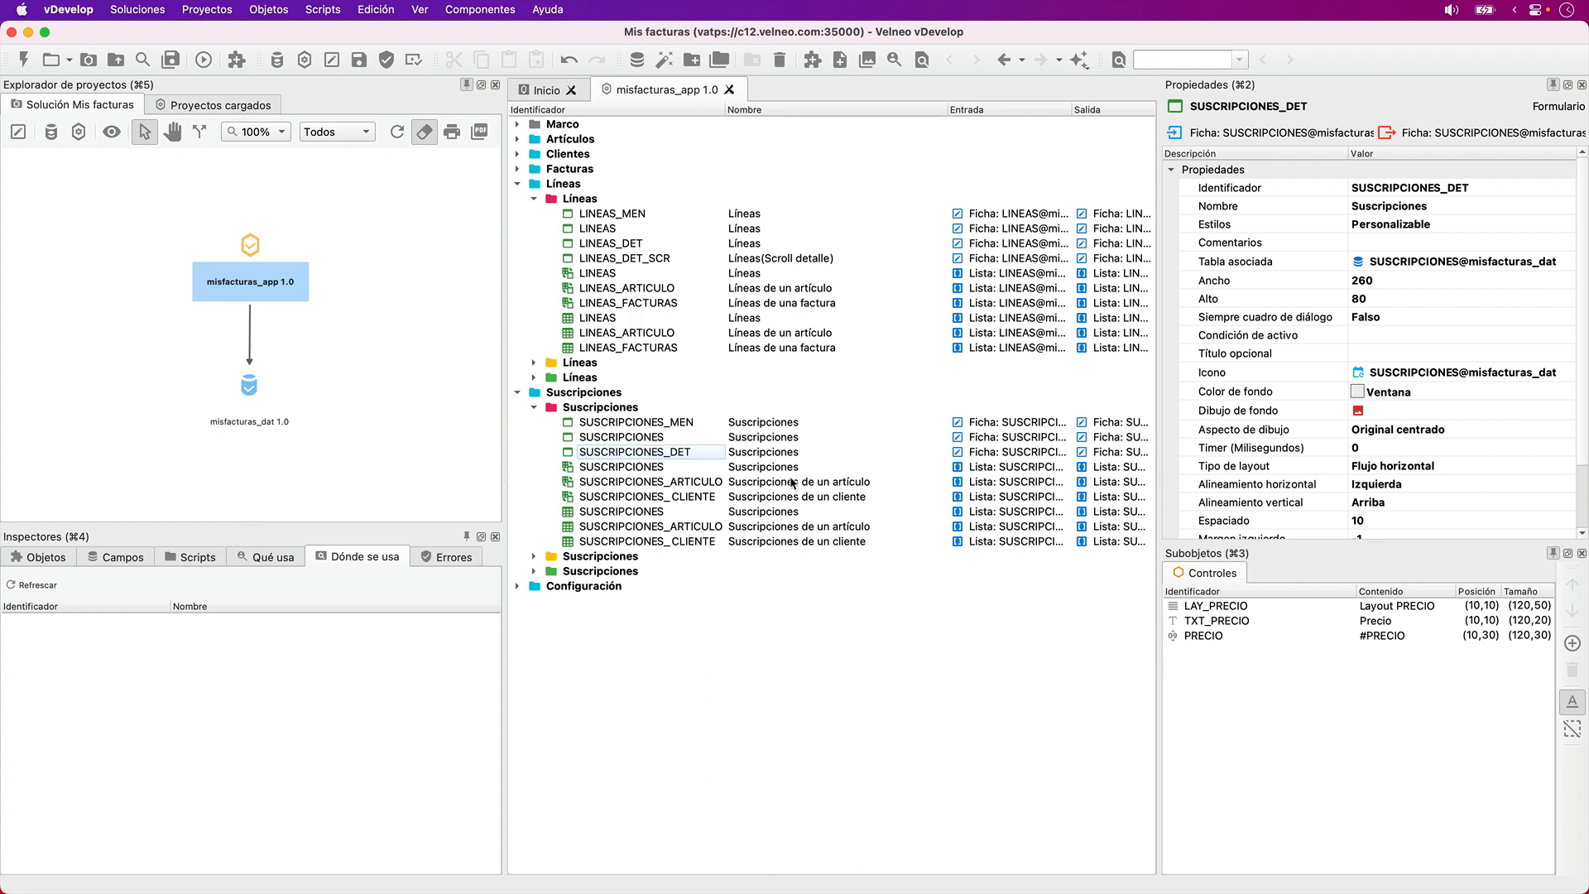
{"action": "key", "text": "super+s"}
- Refresh the usage check for the SUSCRIPCIONES_DET form and delete the form
{"action": "left_click", "coordinate": [642, 454]}
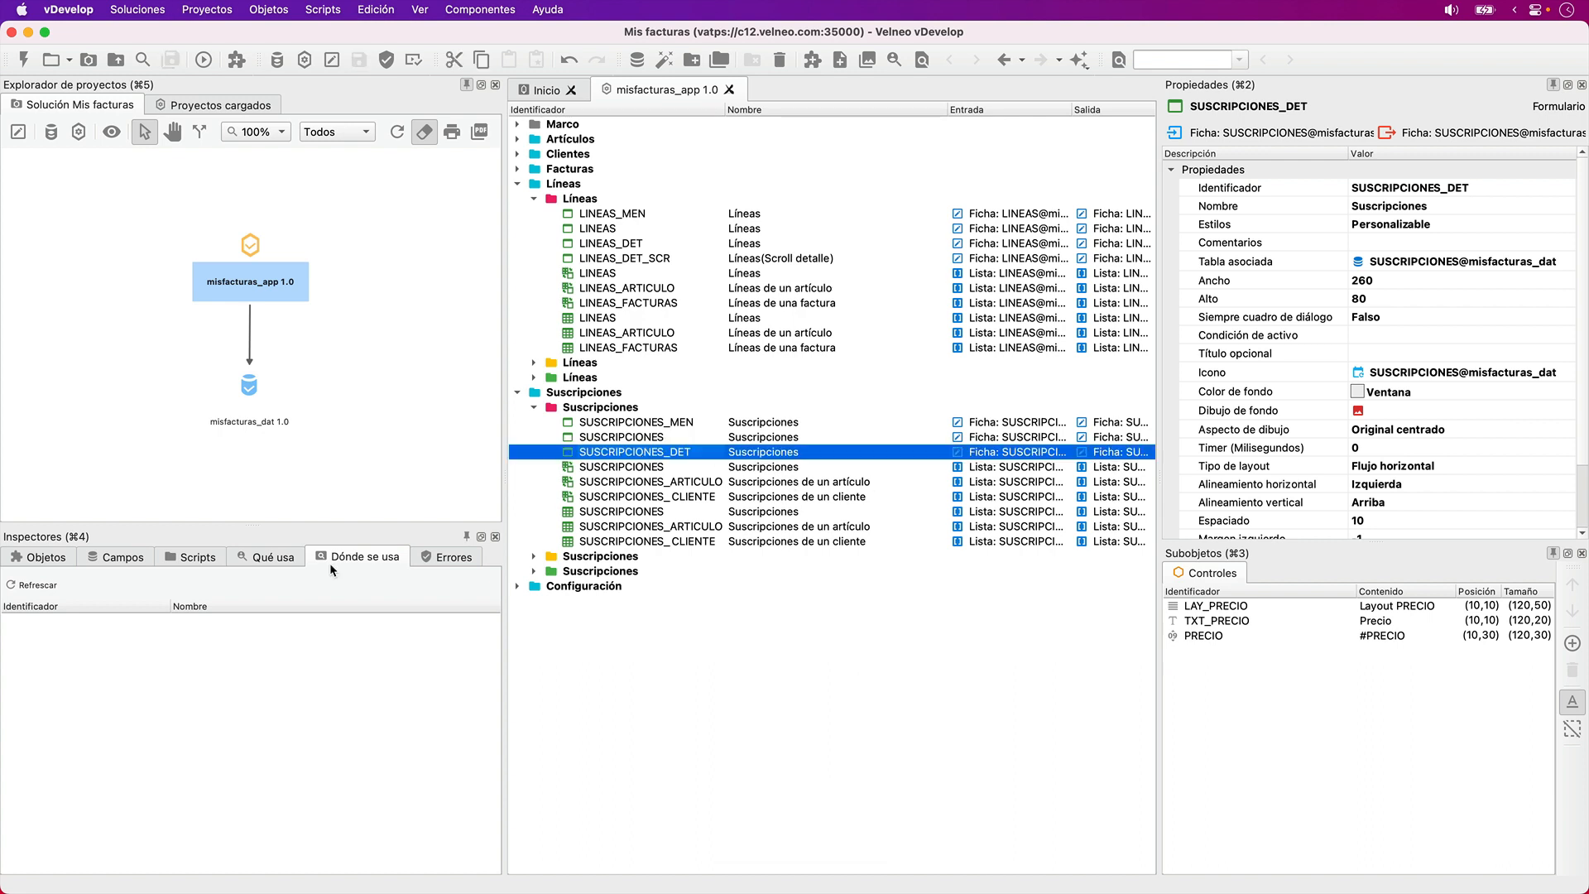
{"action": "left_click", "coordinate": [58, 588]}
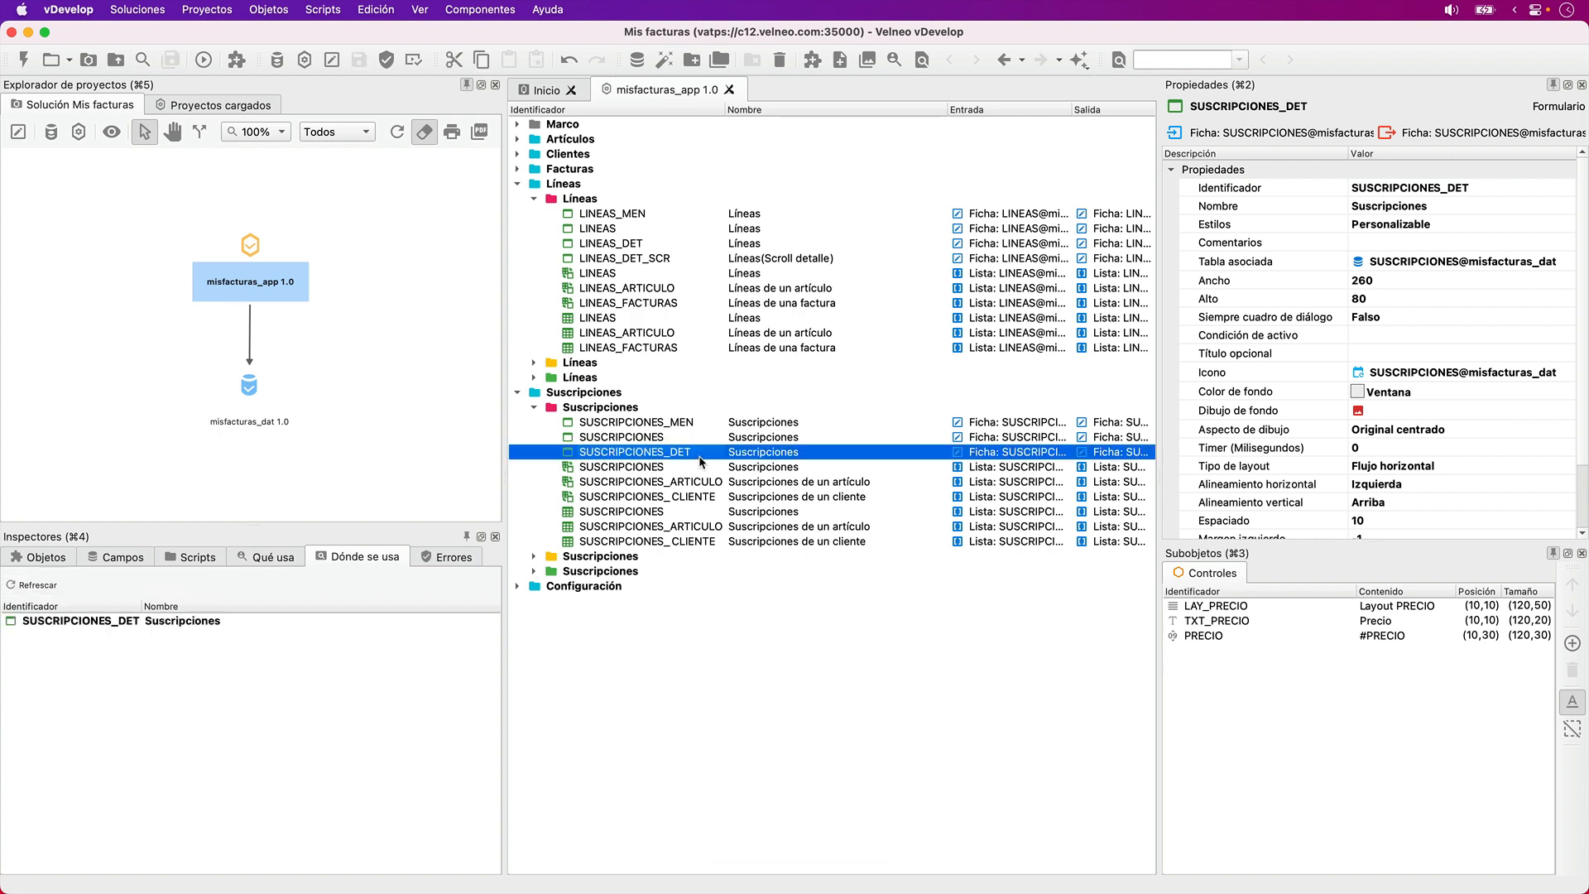
{"action": "left_click", "coordinate": [646, 469]}
{"action": "left_click", "coordinate": [644, 457]}
{"action": "key", "text": "Delete"}
{"action": "left_click", "coordinate": [908, 484]}
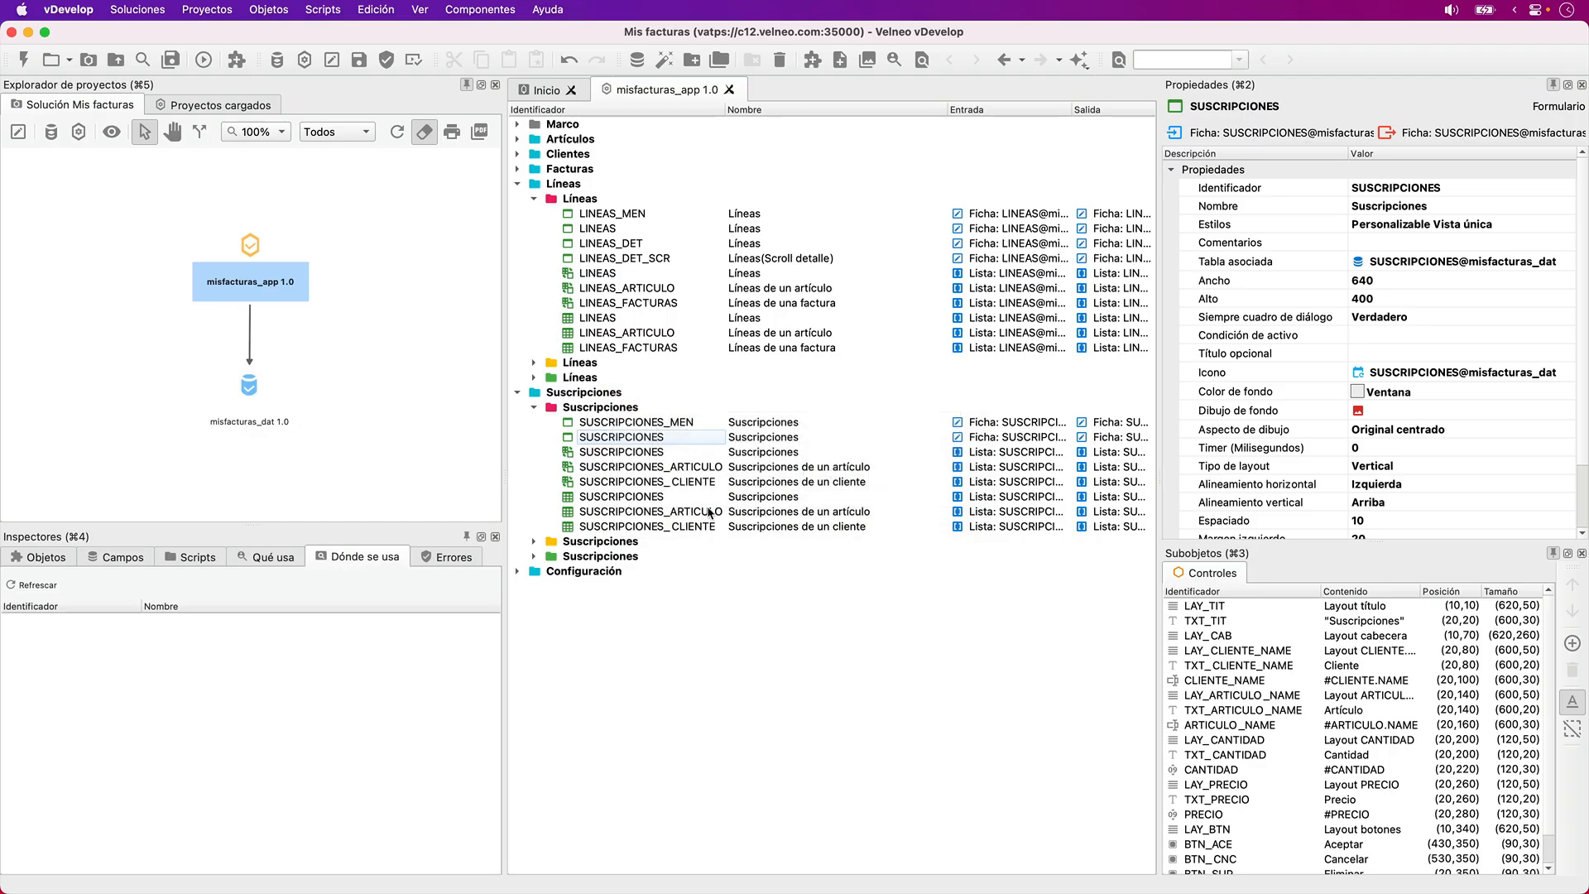
- Hide the Scripts inspector, show it again and place it between Campos and Qué usa
{"action": "right_click", "coordinate": [345, 562]}
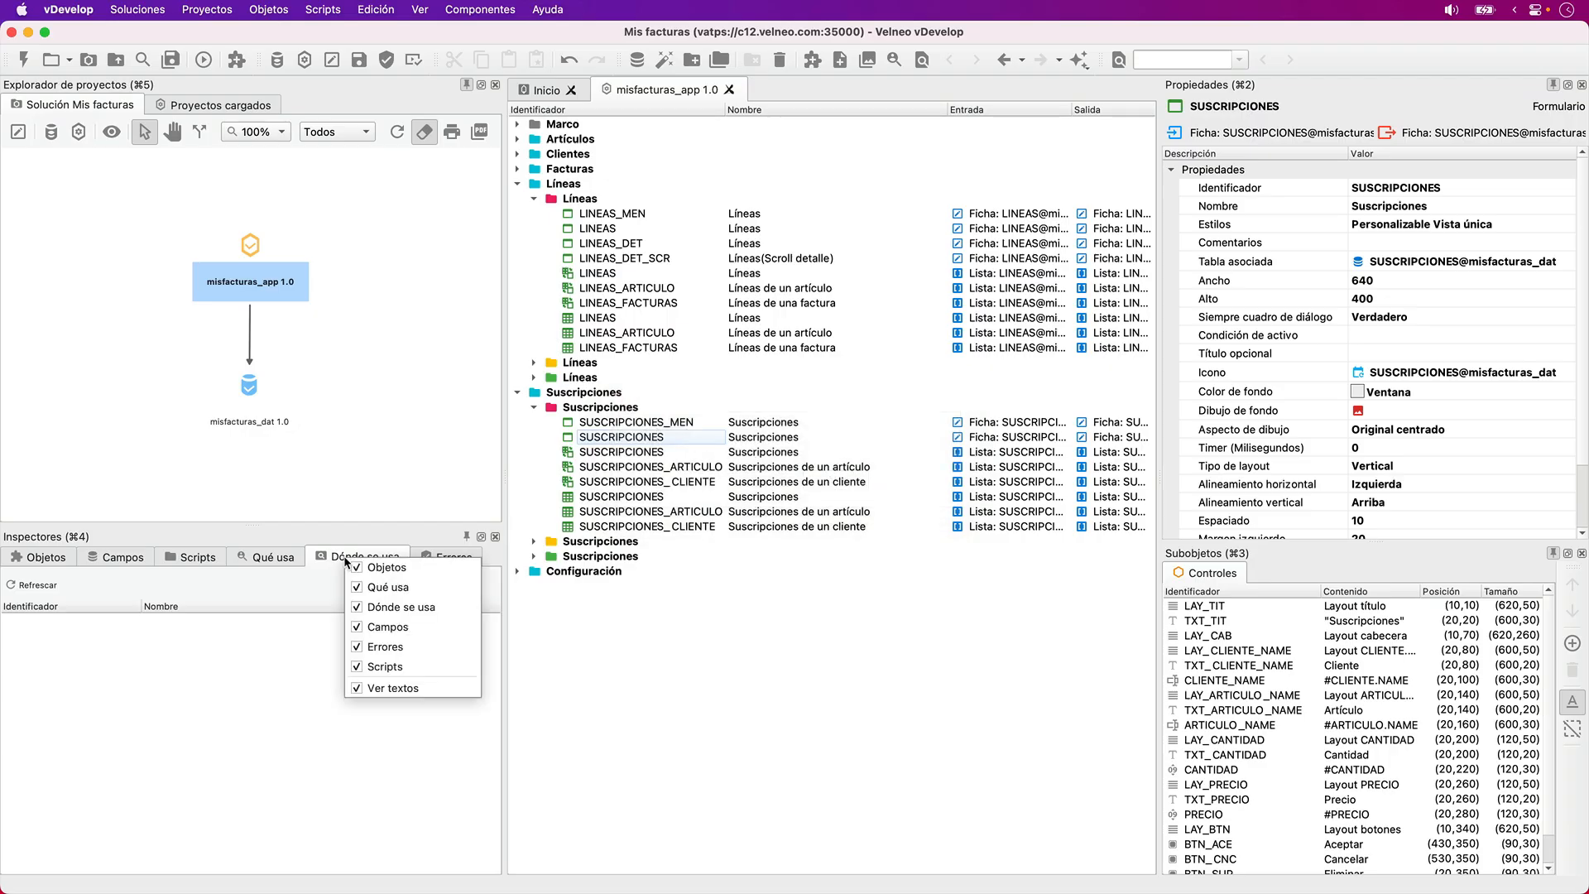
{"action": "left_click", "coordinate": [401, 667]}
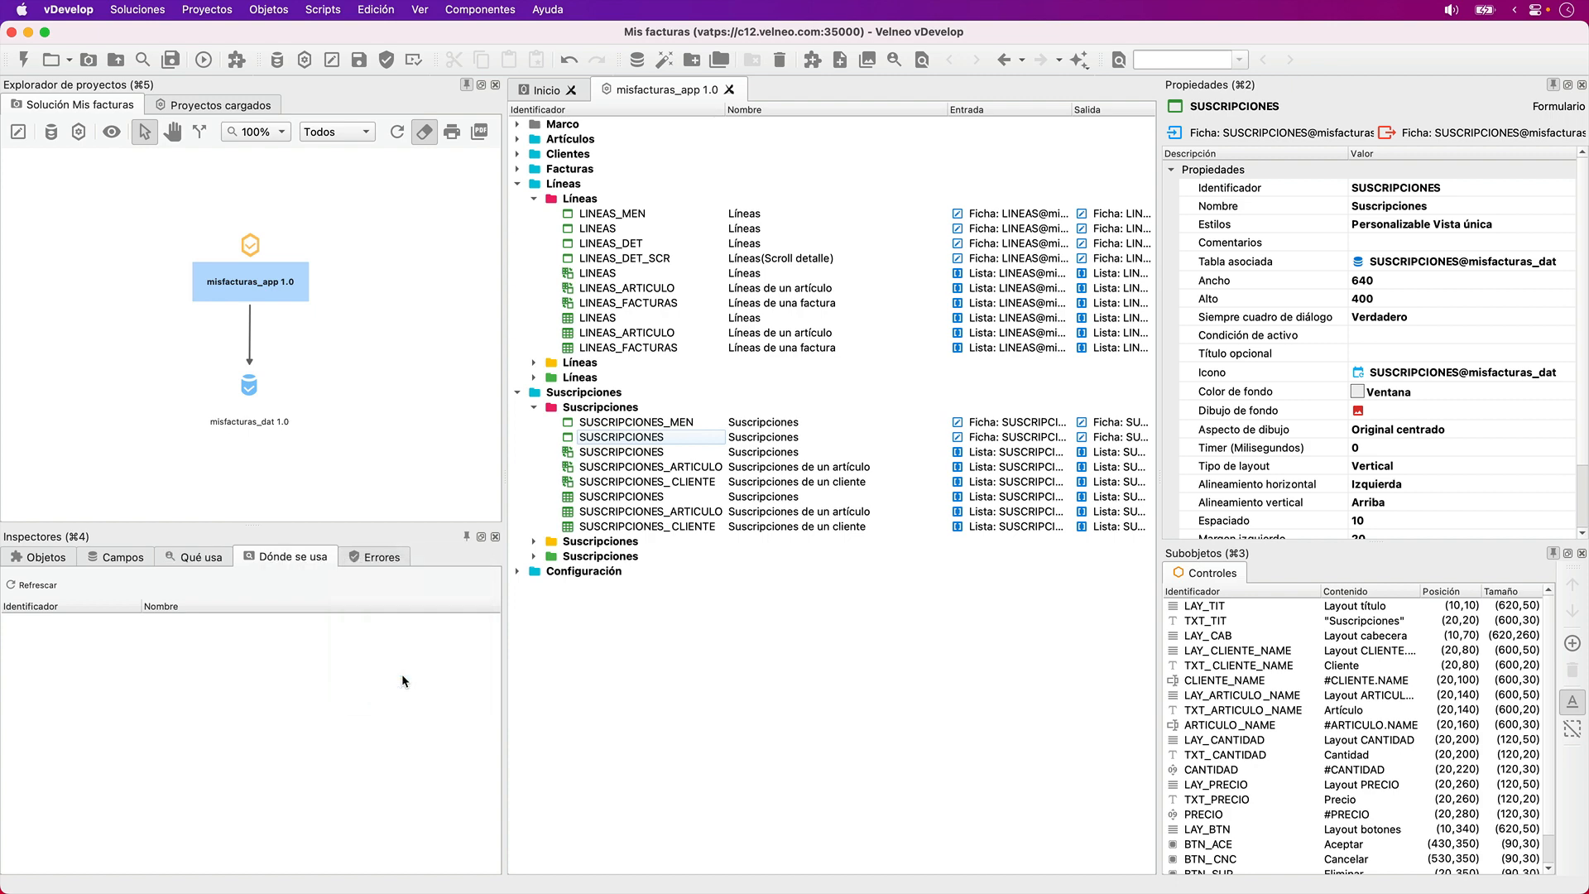
{"action": "right_click", "coordinate": [313, 556]}
{"action": "left_click", "coordinate": [353, 667]}
{"action": "left_click_drag", "start_coordinate": [411, 551], "coordinate": [204, 558]}
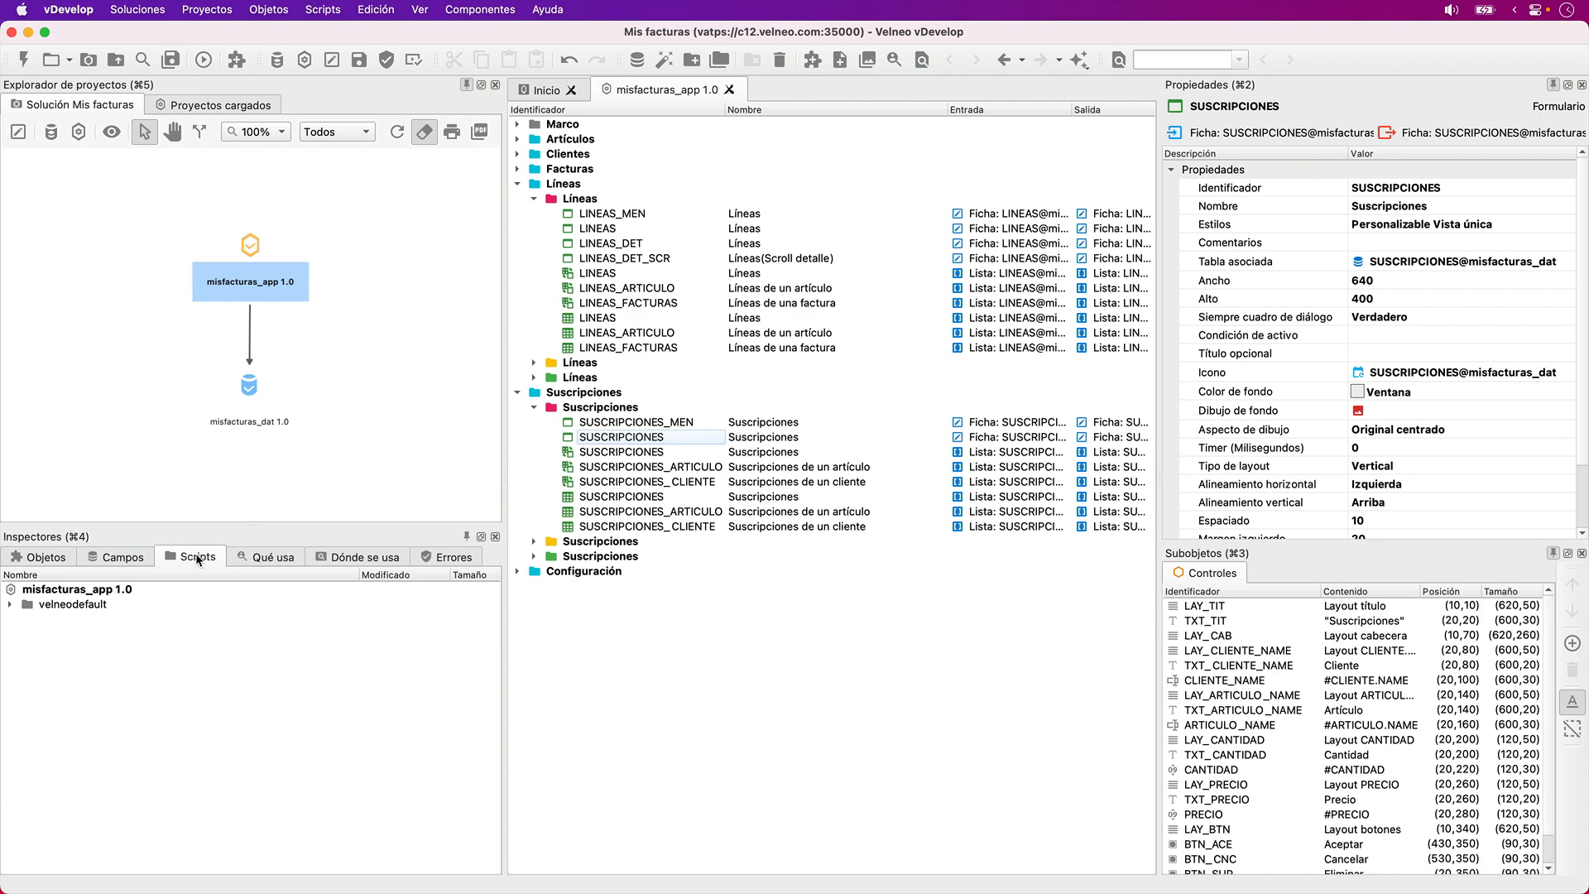
- Turn off the text labels on the inspector tabs and narrow the project explorer and inspector area to enlarge the workspace
{"action": "right_click", "coordinate": [391, 573]}
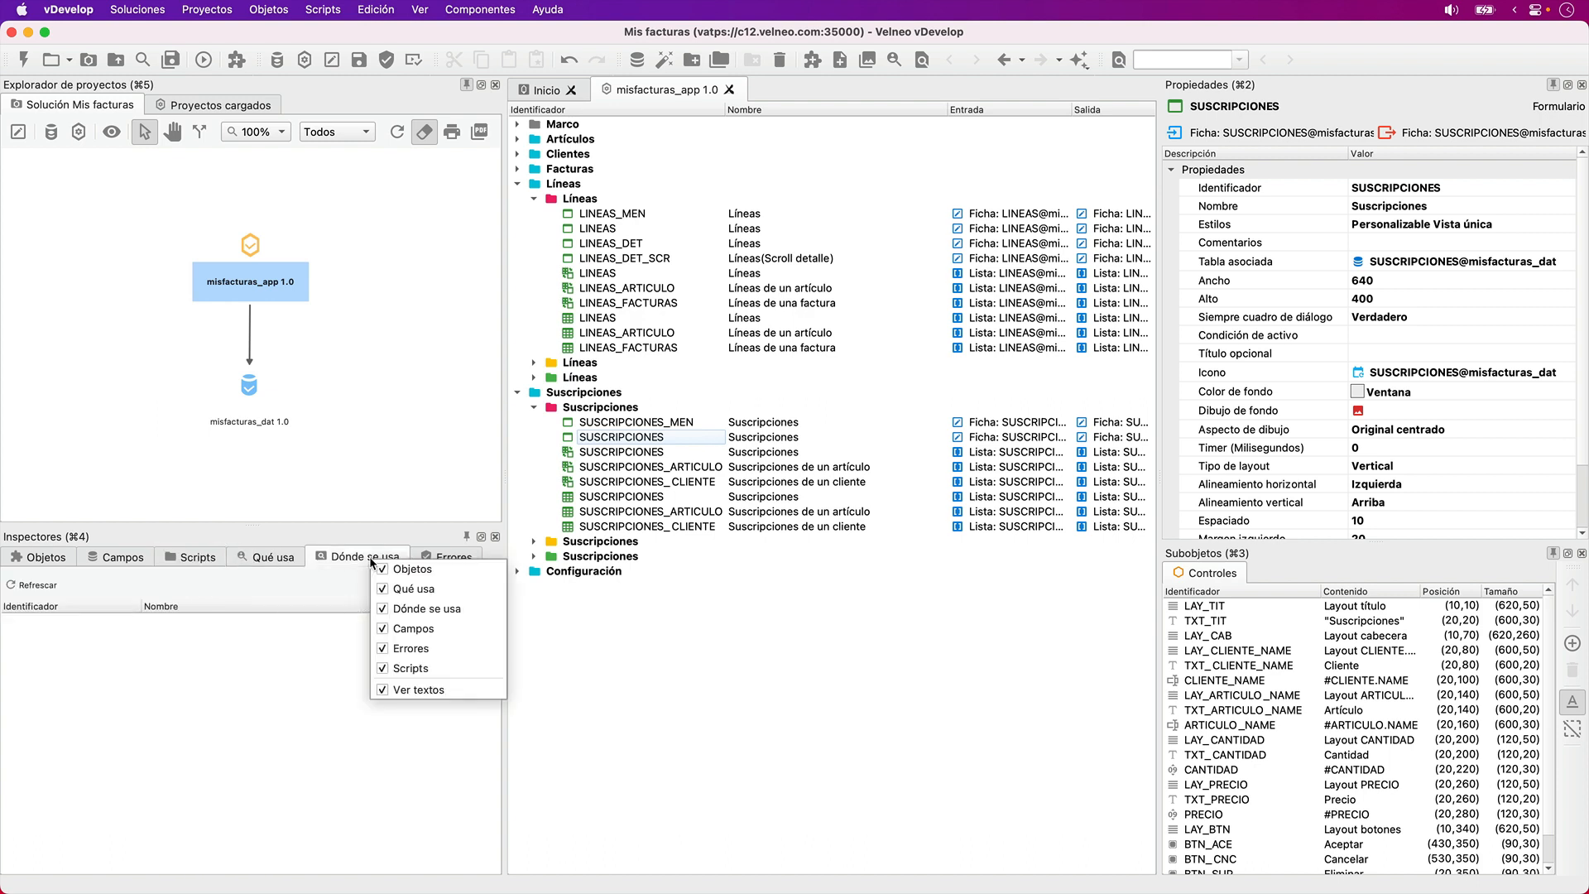
{"action": "left_click", "coordinate": [415, 680]}
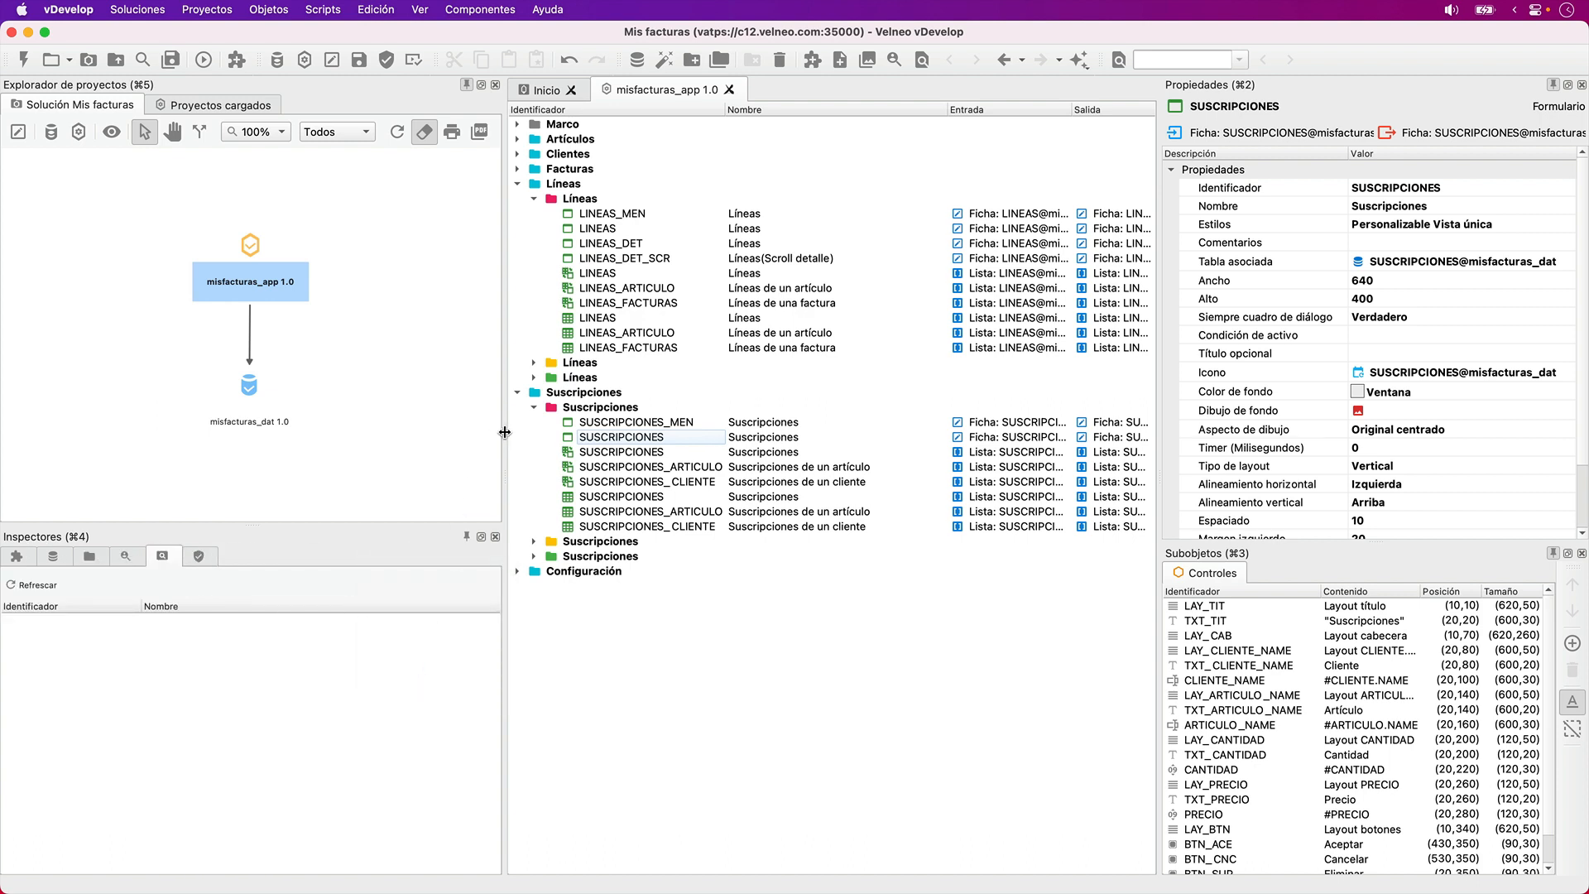
{"action": "left_click_drag", "start_coordinate": [502, 431], "coordinate": [318, 441]}
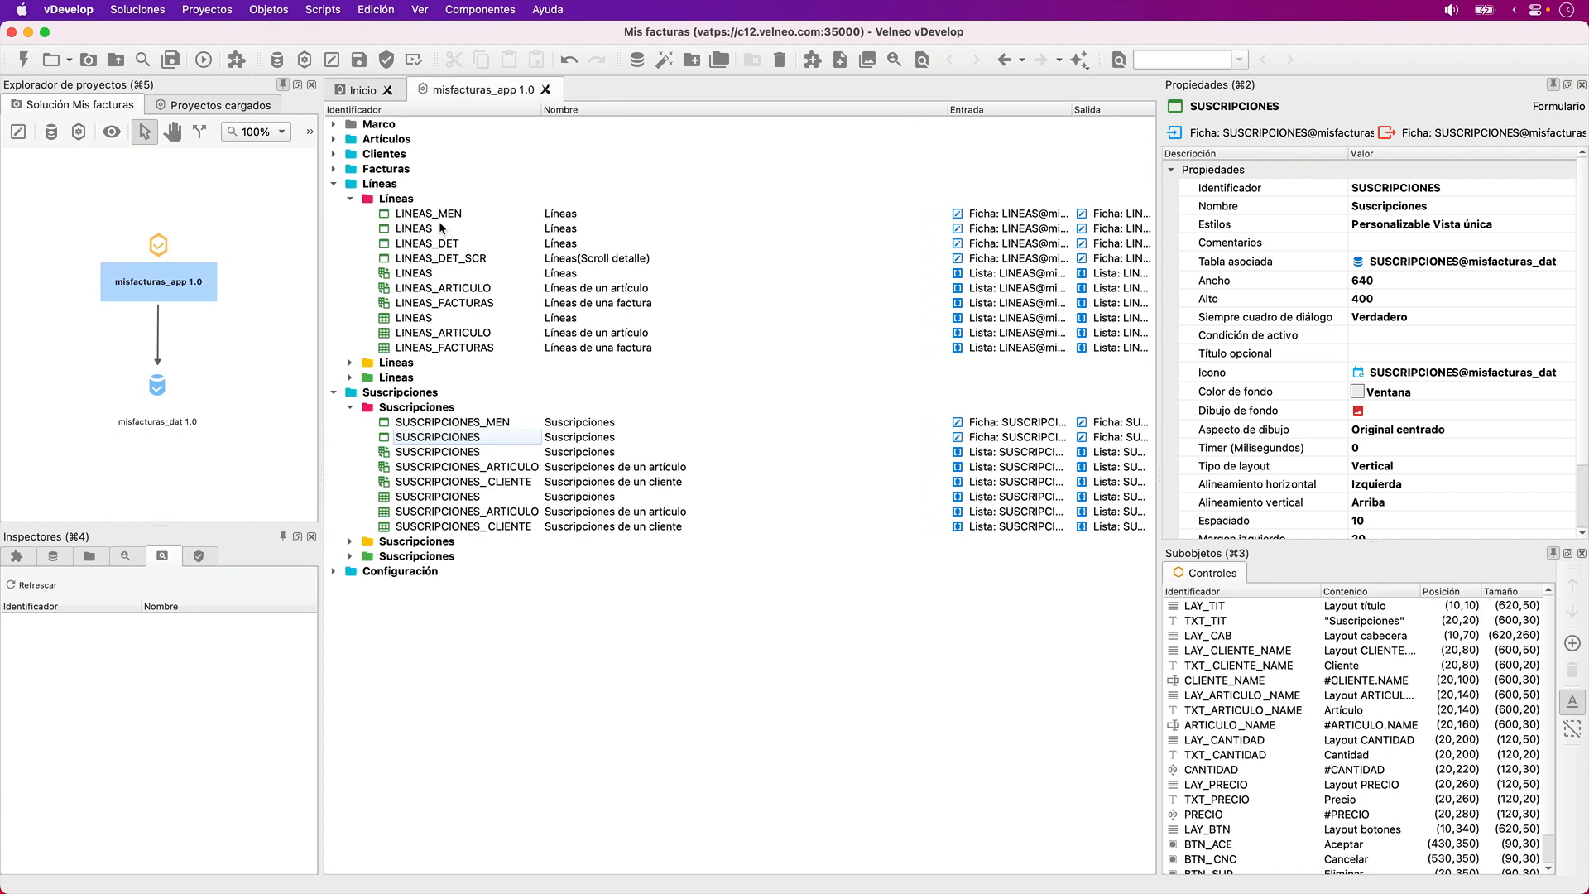
- Collapse the Suscripciones folder, save the project and open the LINEAS form for editing
{"action": "left_click", "coordinate": [333, 394]}
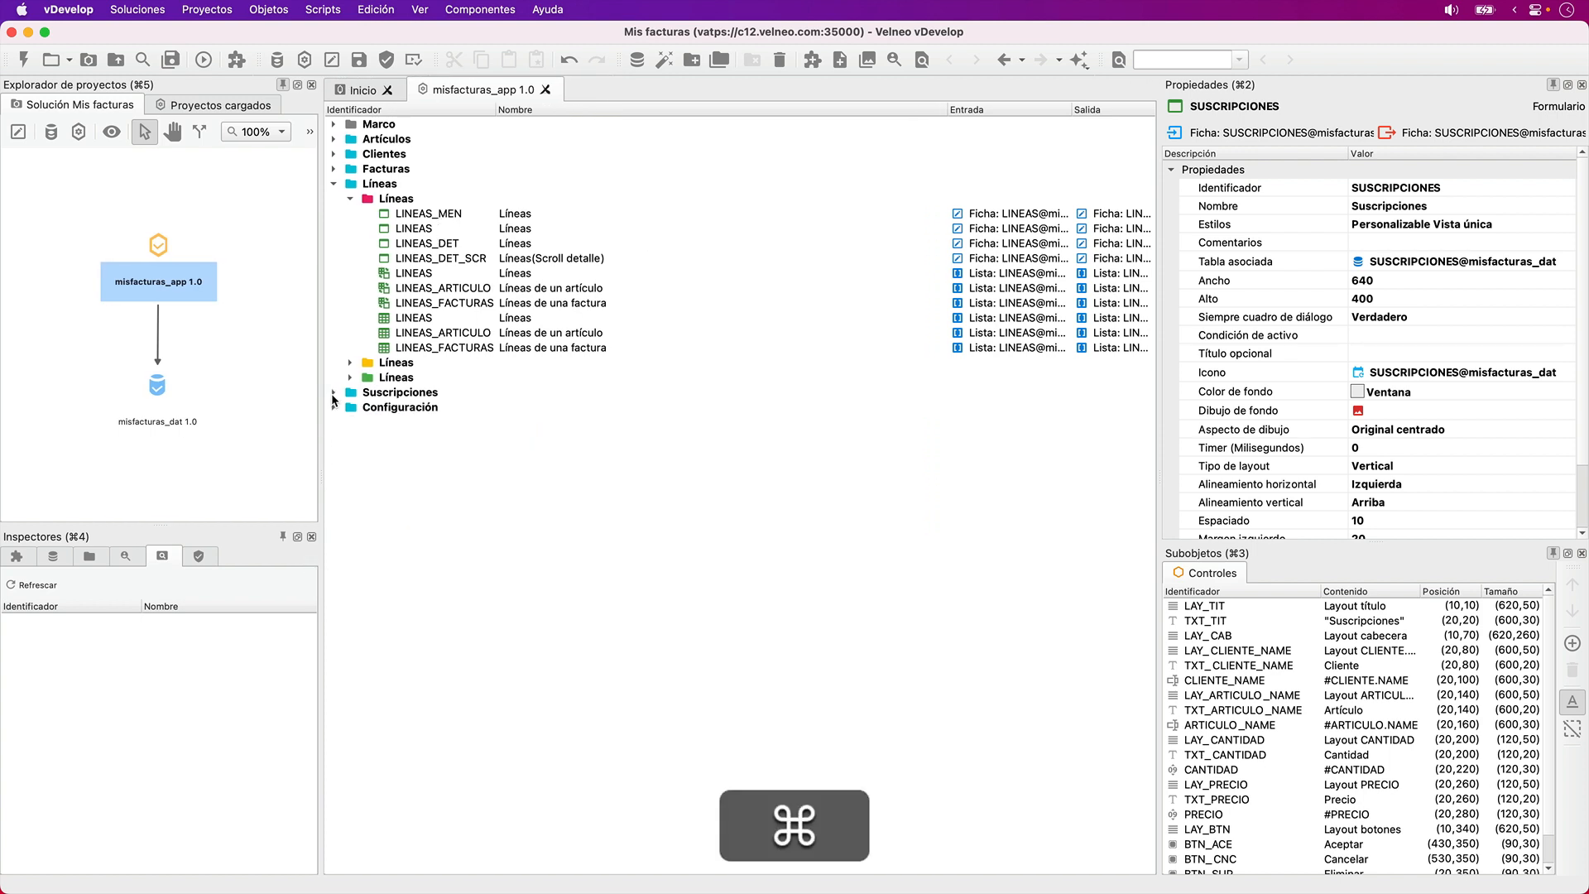
{"action": "key", "text": "super+s"}
{"action": "left_click", "coordinate": [430, 231]}
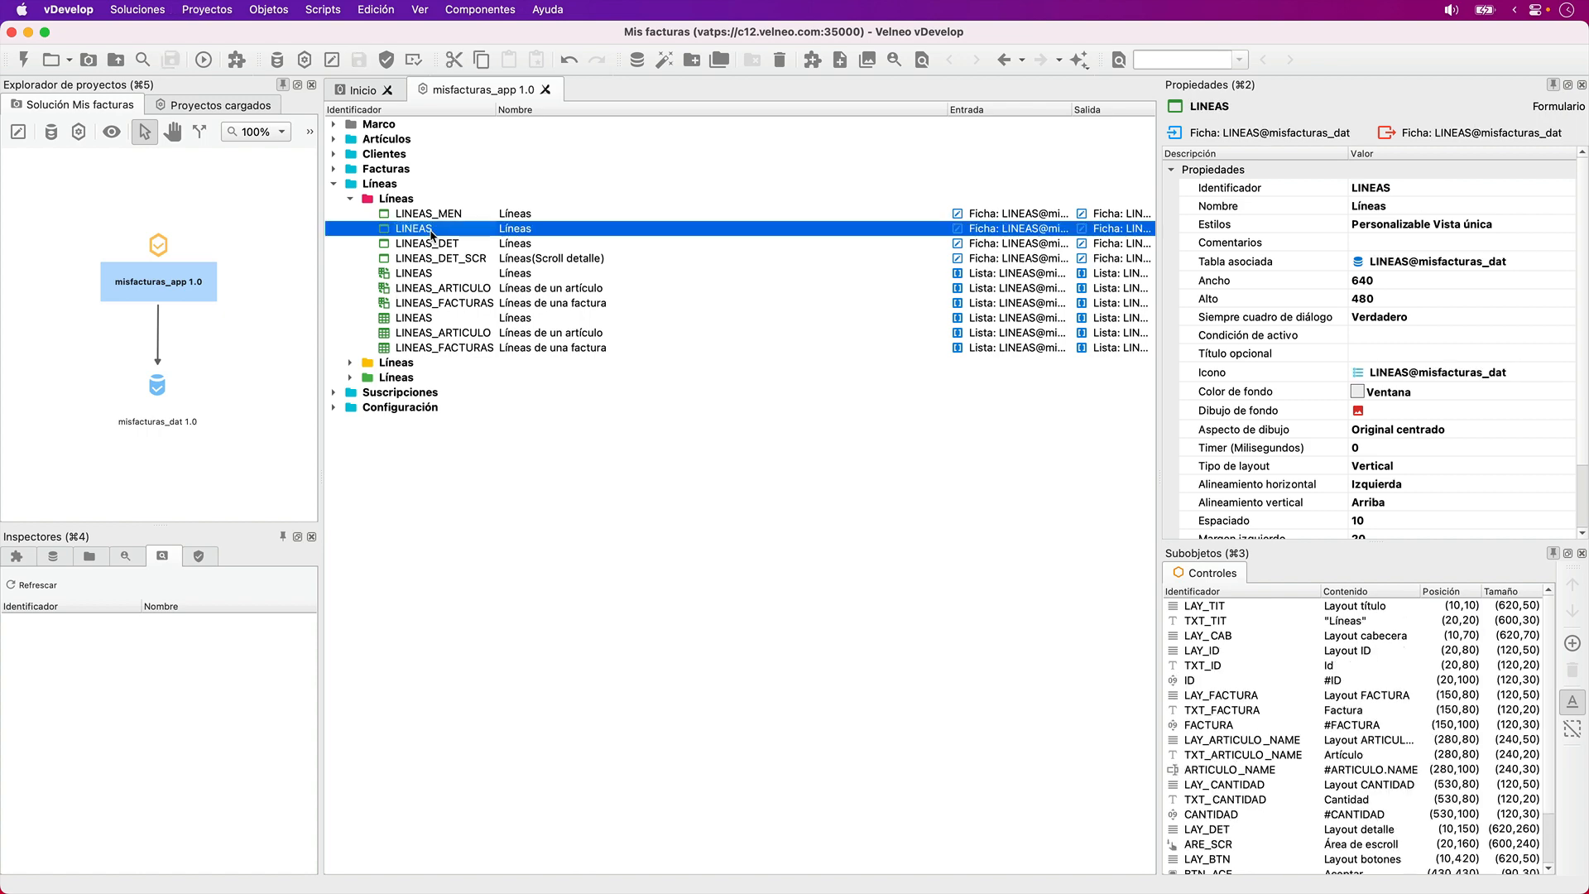
{"action": "double_click", "coordinate": [430, 232]}
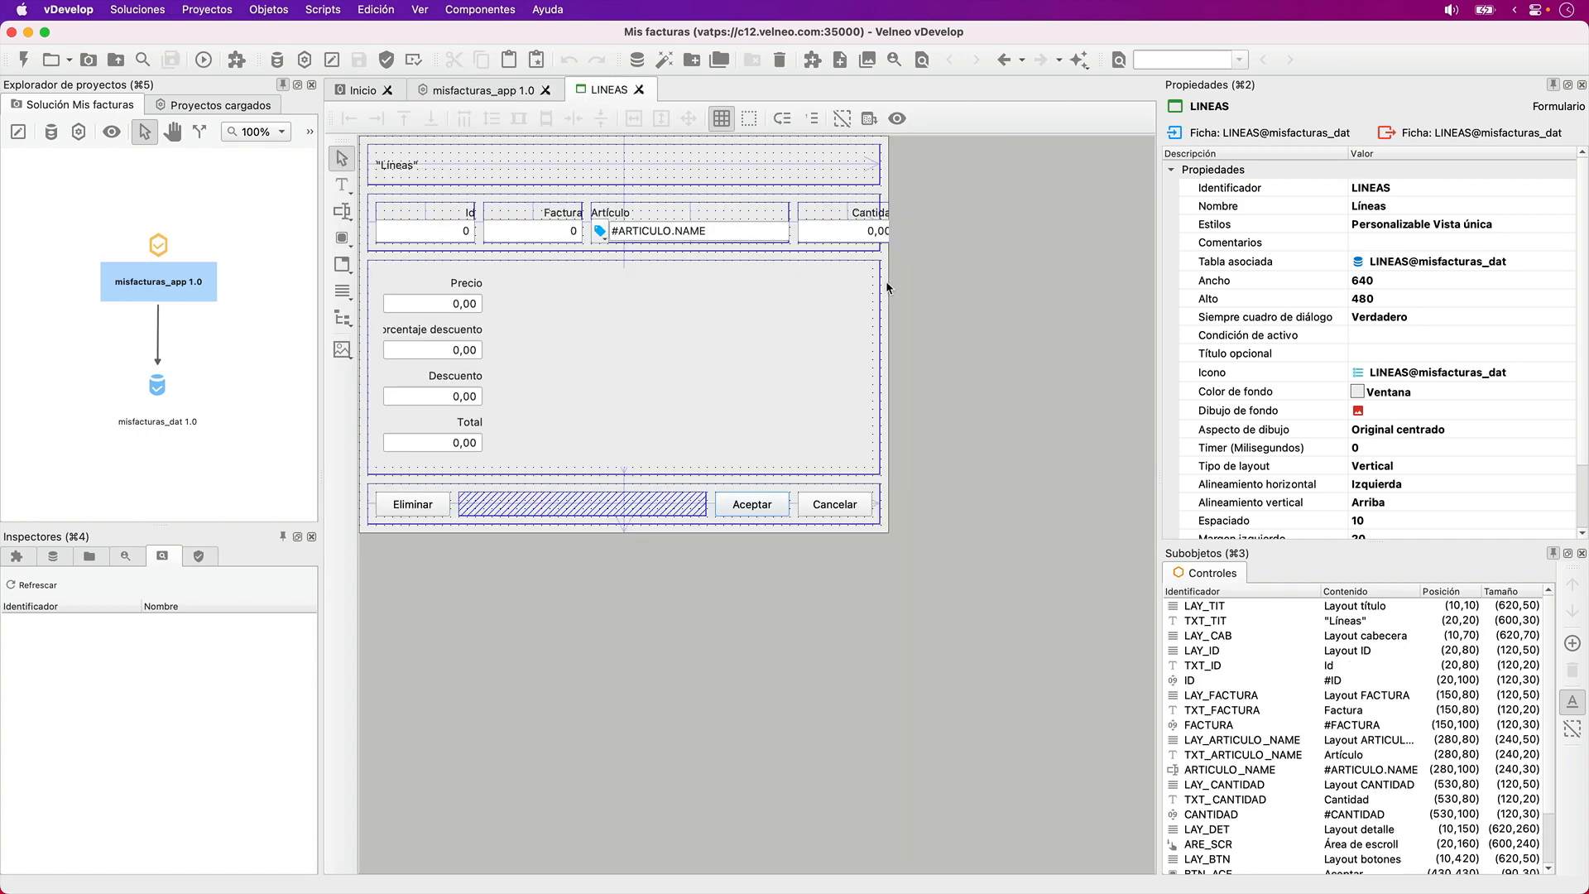
- Widen the LINEAS form to 710
{"action": "key", "text": "shift+Right"}
{"action": "key", "text": "shift+Right"}
{"action": "key", "text": "shift+Right"}
{"action": "key", "text": "shift+Right"}
{"action": "key", "text": "shift+Right"}
{"action": "key", "text": "shift+Right"}
{"action": "key", "text": "shift+Right"}
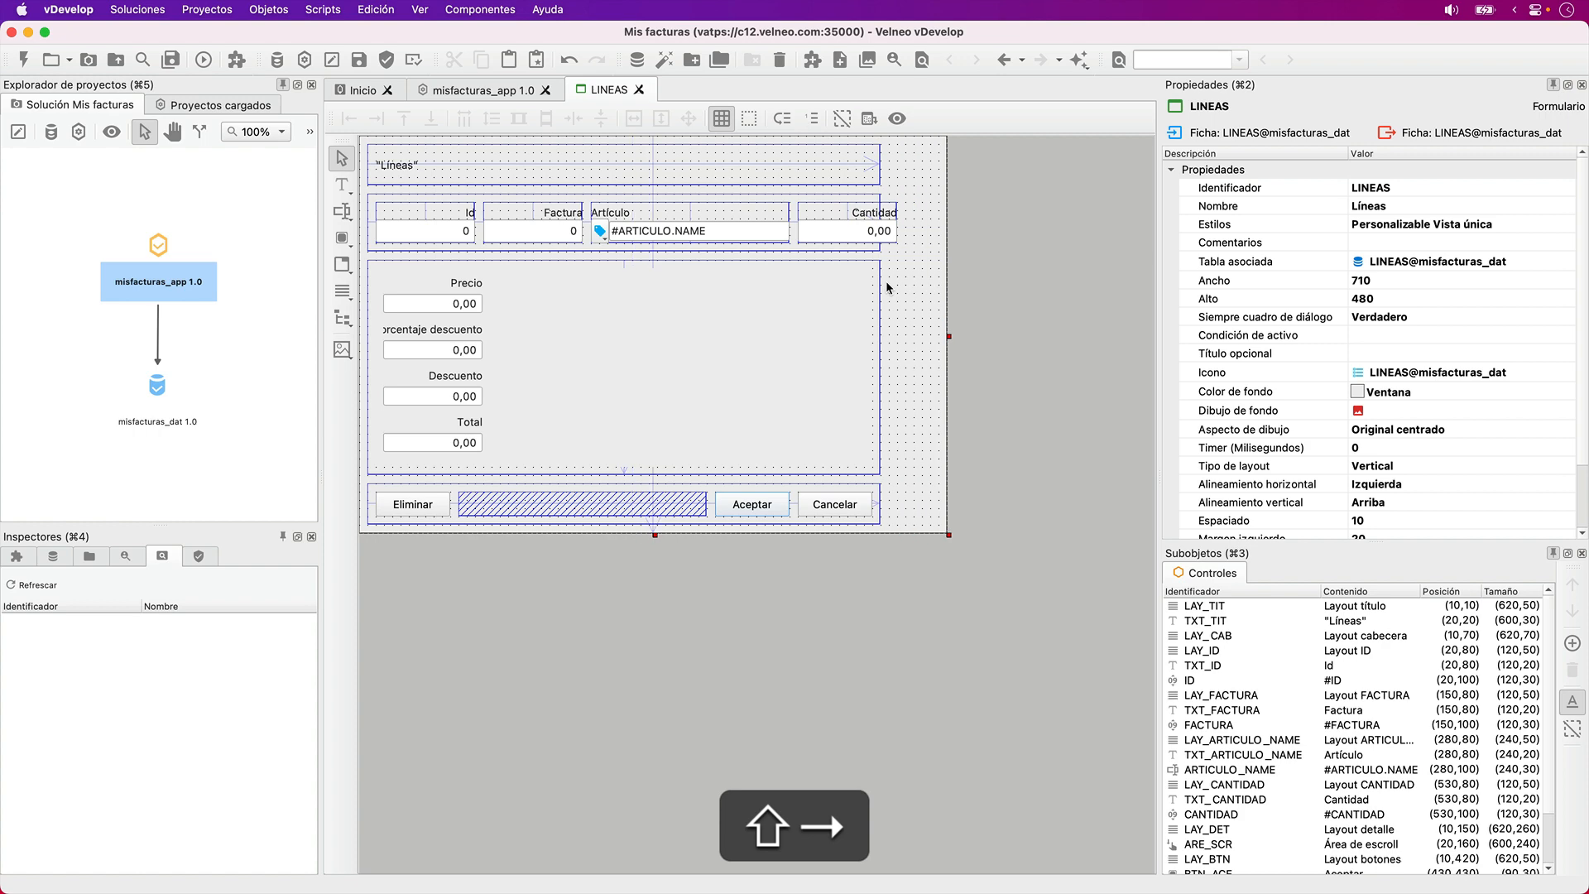
- Delete the scroll area ARE_SCR and its surrounding detail layout LAY_DET from the LINEAS form
{"action": "left_click", "coordinate": [787, 324]}
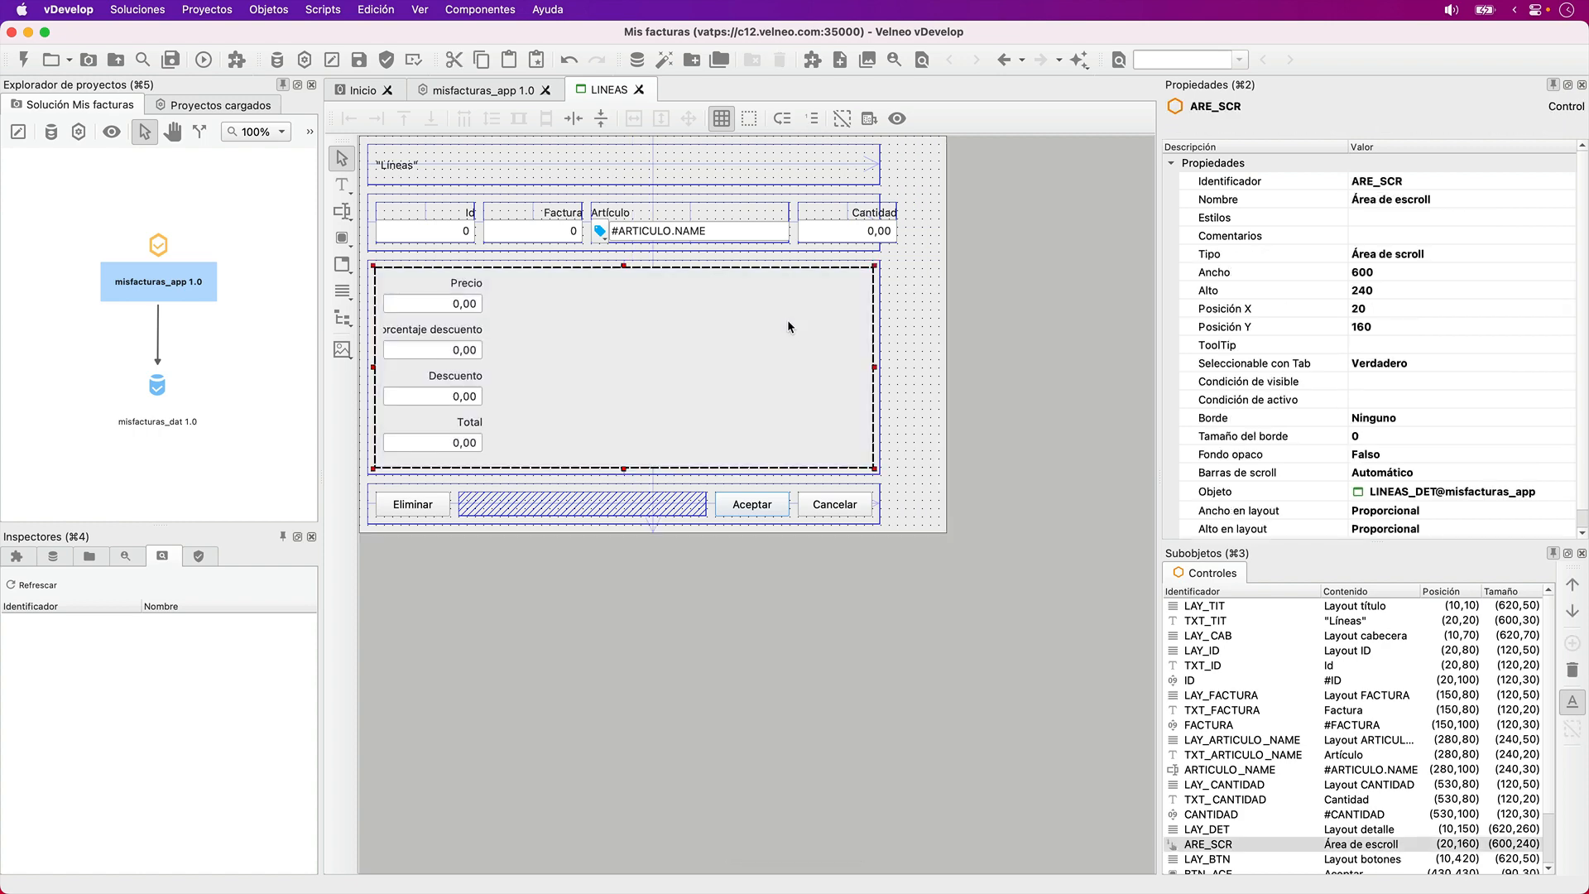
{"action": "key", "text": "BackSpace"}
{"action": "left_click", "coordinate": [789, 326]}
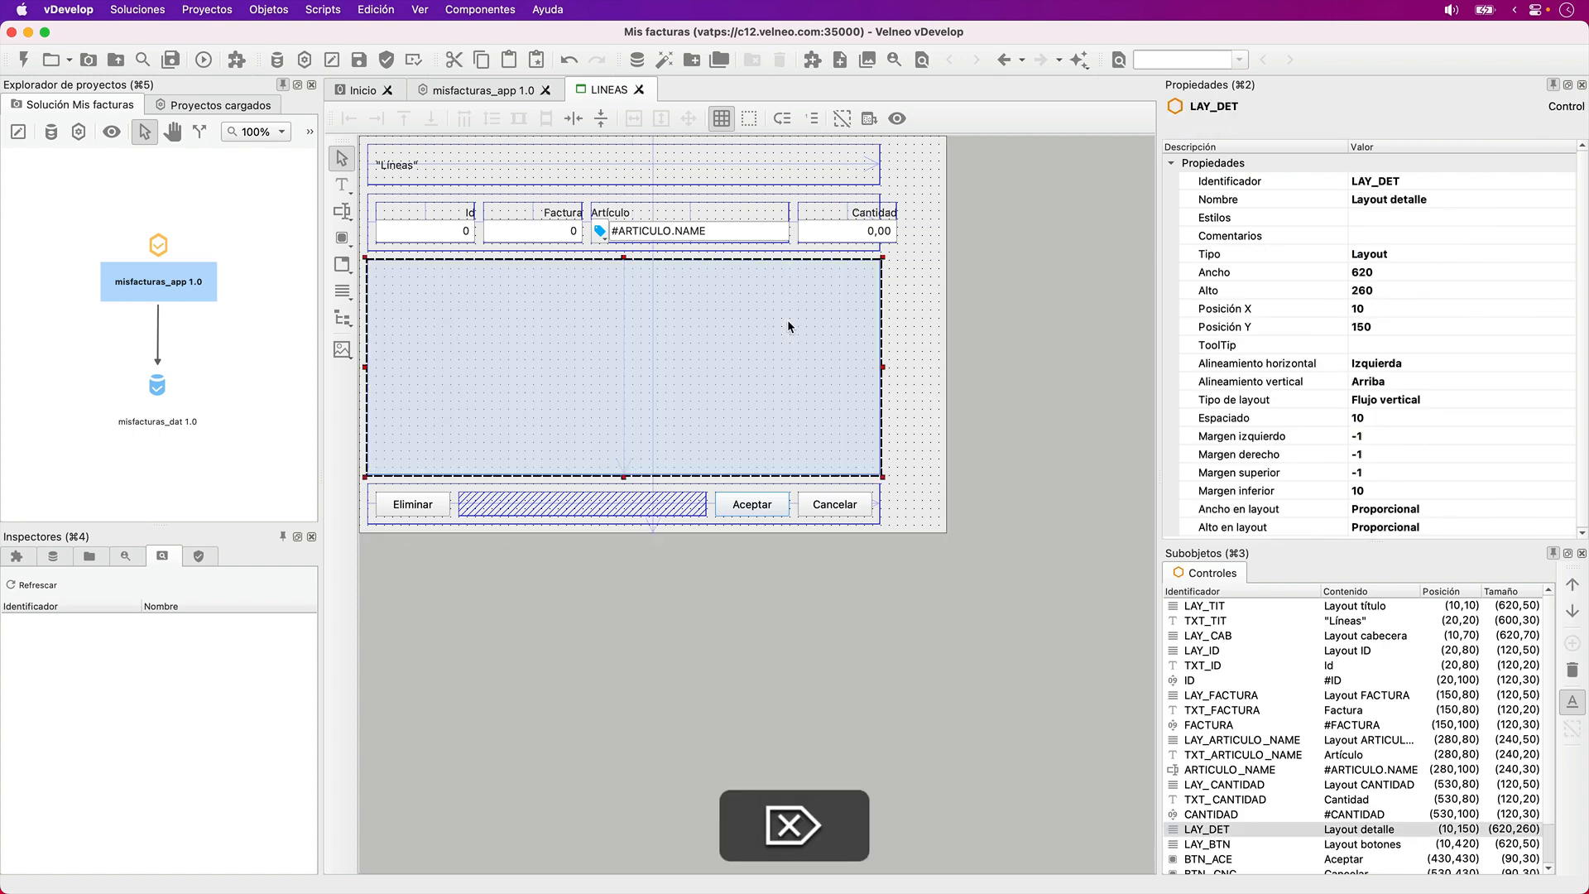
{"action": "key", "text": "BackSpace"}
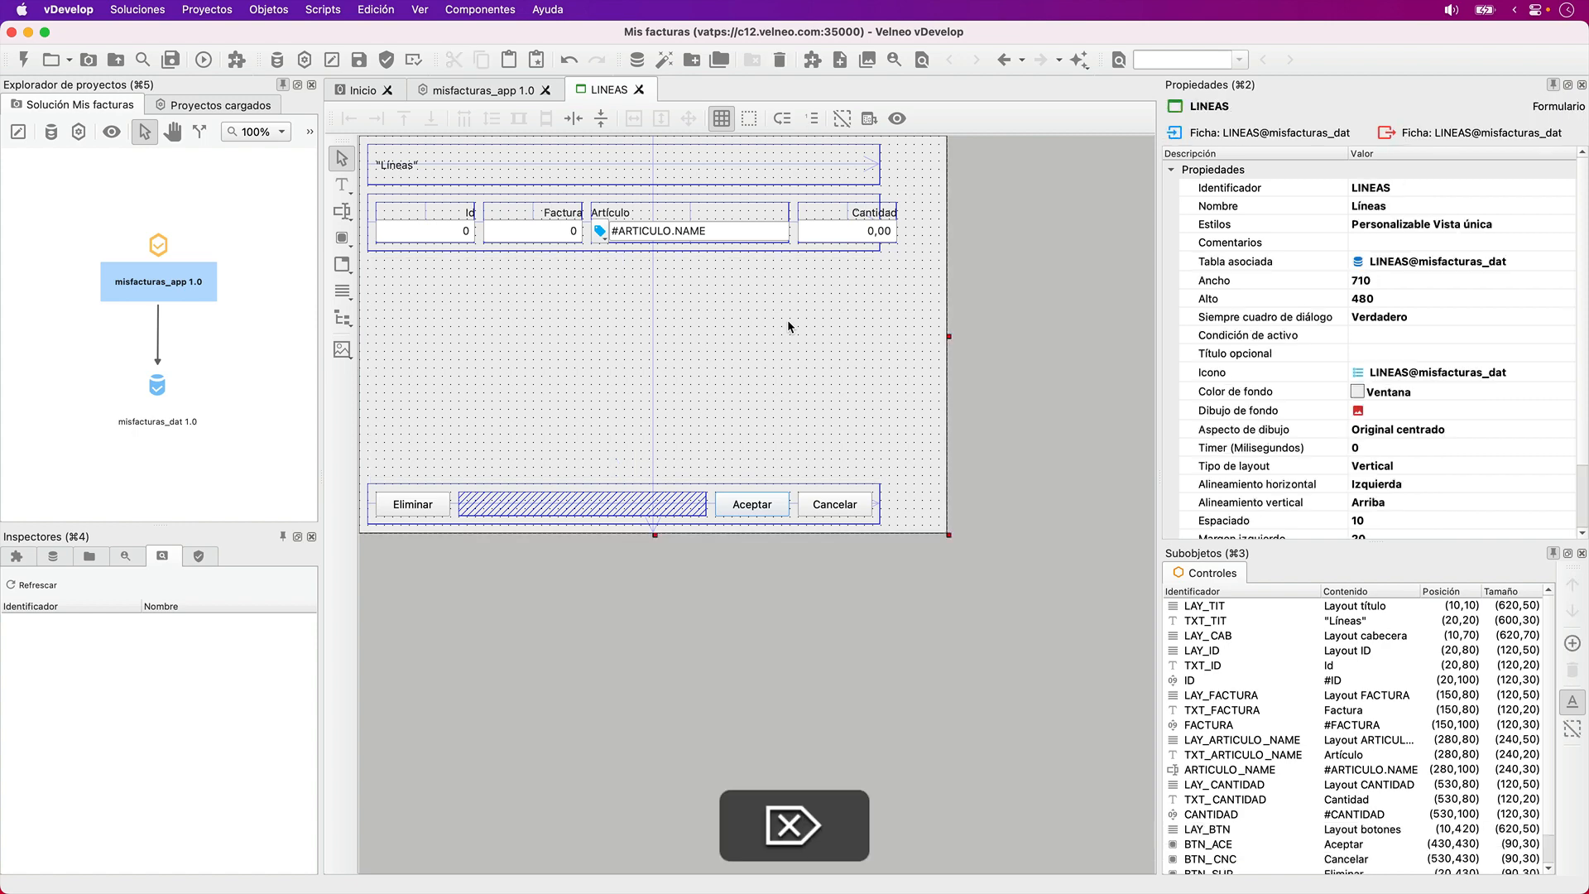
- Extend the header layout LAY_CAB to a height of 340 and set its layout type to Grid
{"action": "left_click", "coordinate": [741, 249]}
{"action": "key", "text": "shift+Down"}
{"action": "key", "text": "shift+Down"}
{"action": "key", "text": "shift+Down"}
{"action": "key", "text": "shift+Down"}
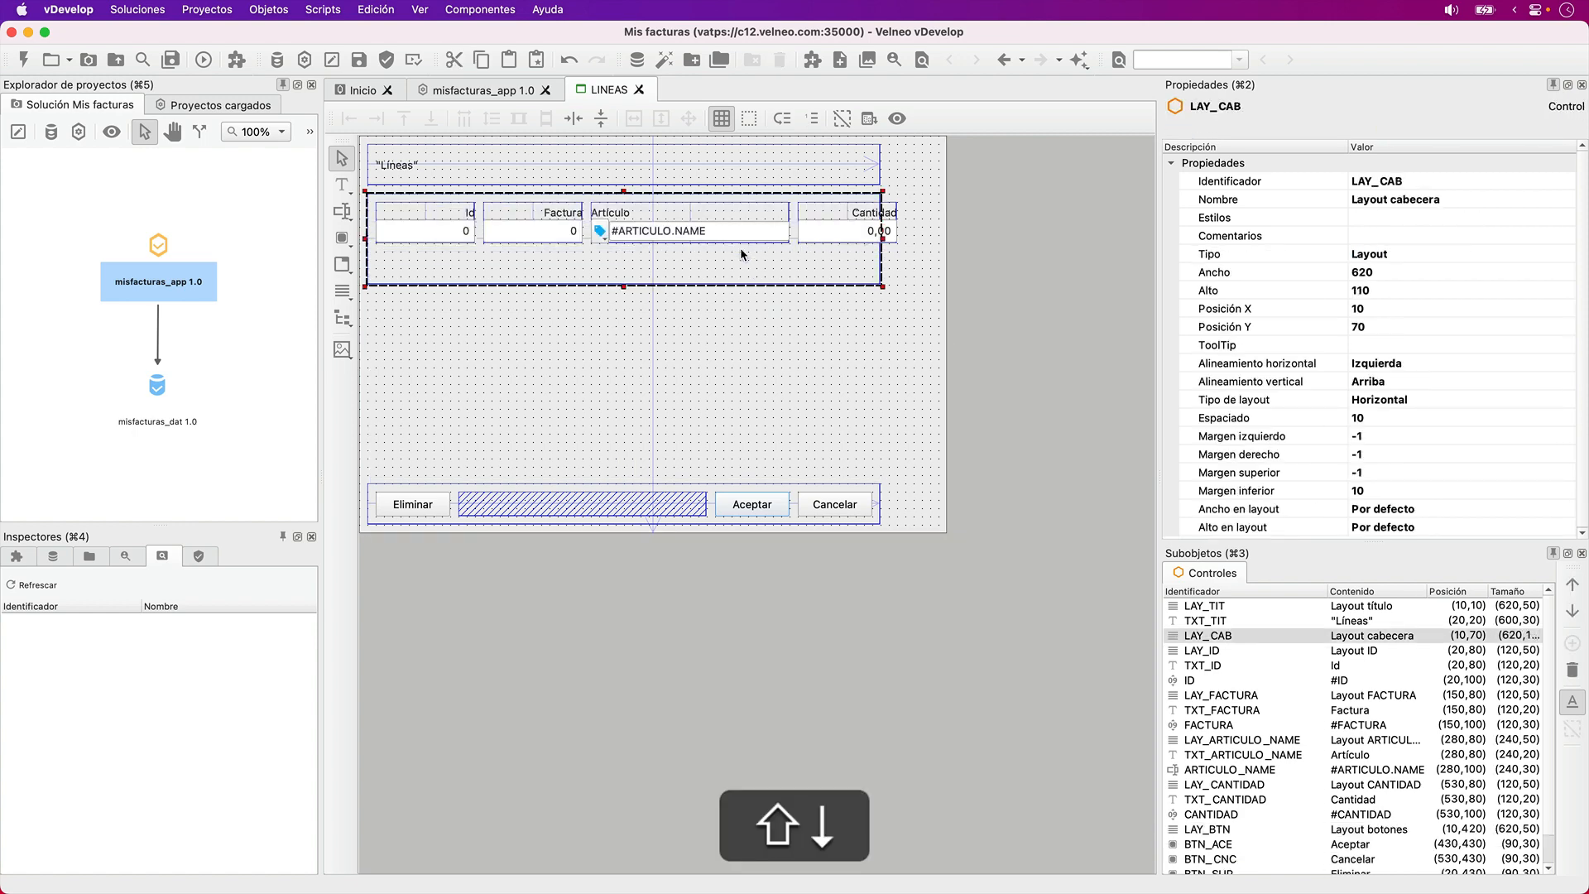
{"action": "key", "text": "shift+Down"}
{"action": "key", "text": "shift+Down"}
{"action": "key", "text": "shift+Down"}
{"action": "key", "text": "shift+Down"}
{"action": "key", "text": "shift+Down"}
{"action": "key", "text": "shift+Down"}
{"action": "key", "text": "shift+Down"}
{"action": "key", "text": "shift+Down"}
{"action": "key", "text": "shift+Down"}
{"action": "key", "text": "shift+Down"}
{"action": "key", "text": "shift+Down"}
{"action": "key", "text": "shift+Down"}
{"action": "key", "text": "shift+Down"}
{"action": "key", "text": "shift+Down"}
{"action": "key", "text": "shift+Down"}
{"action": "key", "text": "shift+Down"}
{"action": "key", "text": "shift+Down"}
{"action": "key", "text": "shift+Down"}
{"action": "key", "text": "shift+Down"}
{"action": "key", "text": "shift+Down"}
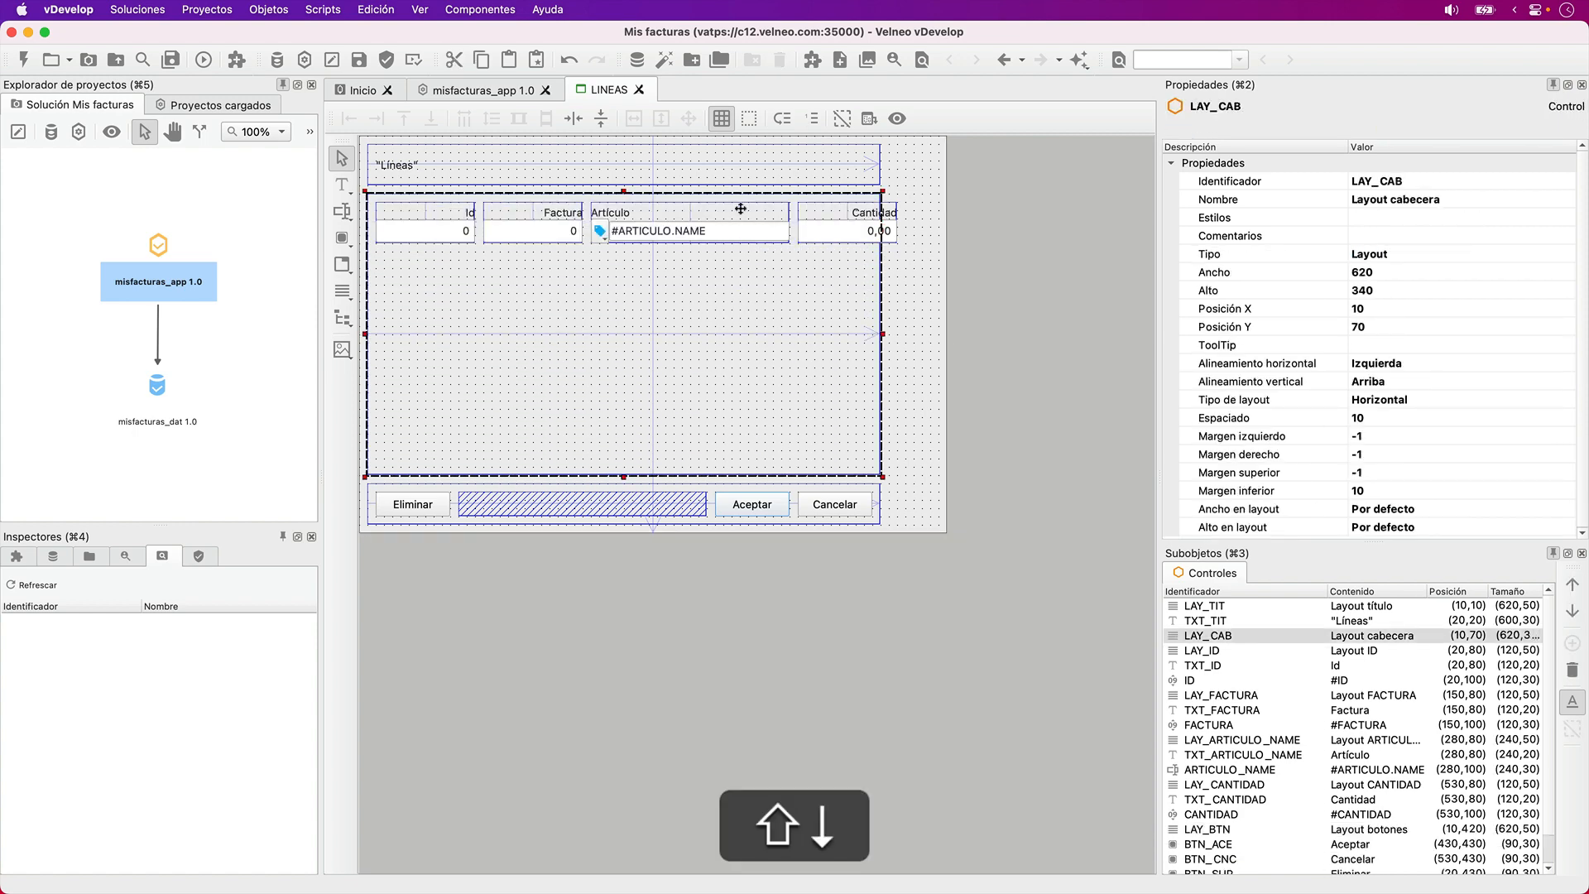
{"action": "left_click", "coordinate": [1328, 401]}
{"action": "key", "text": "g"}
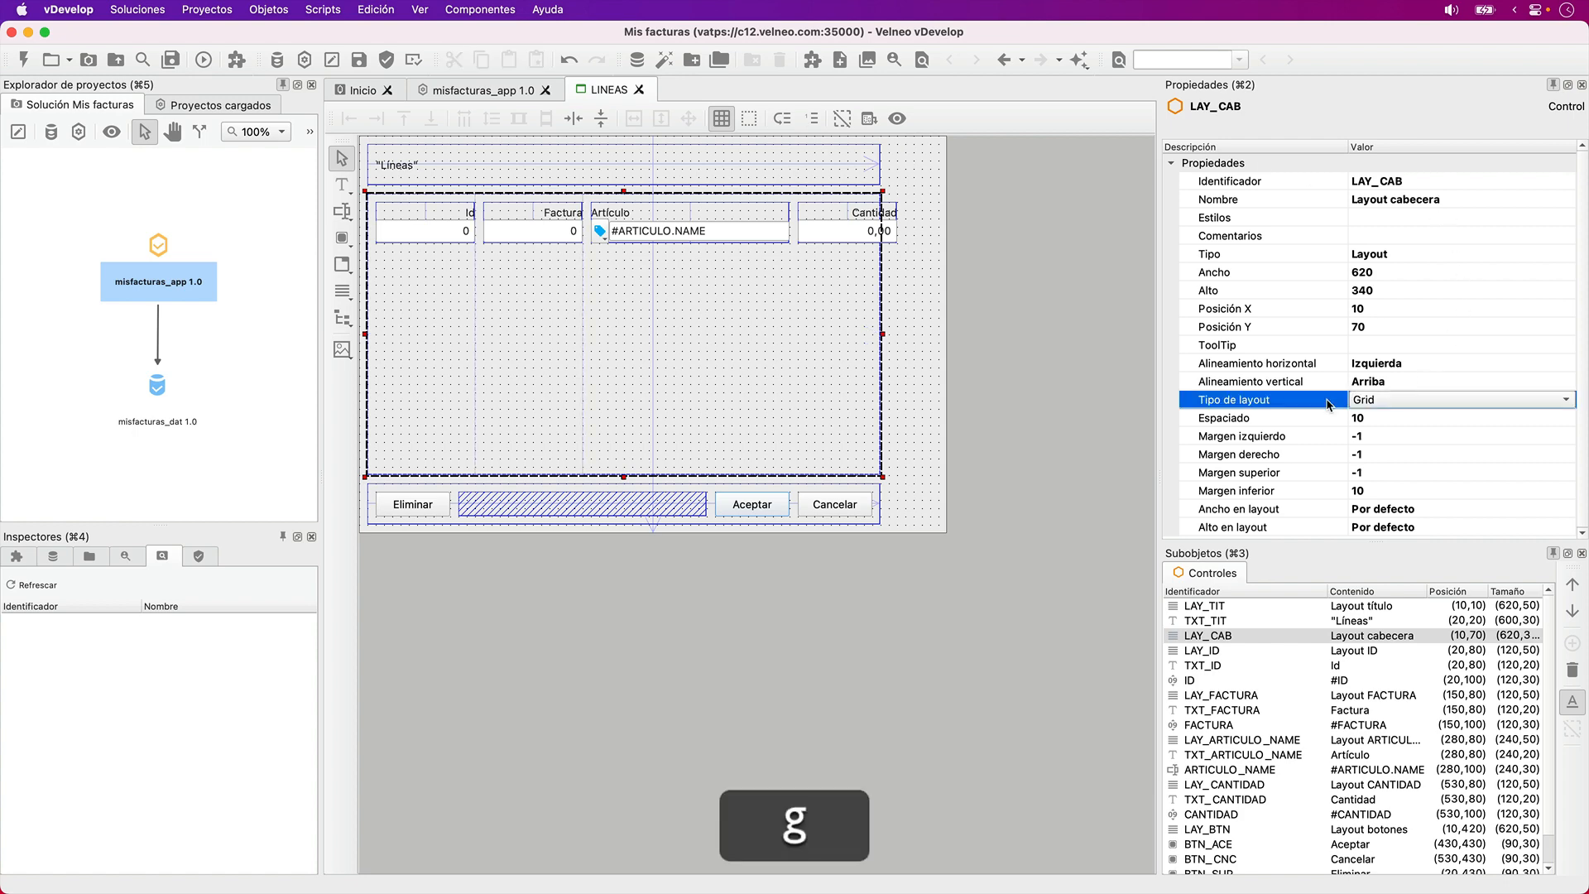
{"action": "left_click", "coordinate": [1020, 299]}
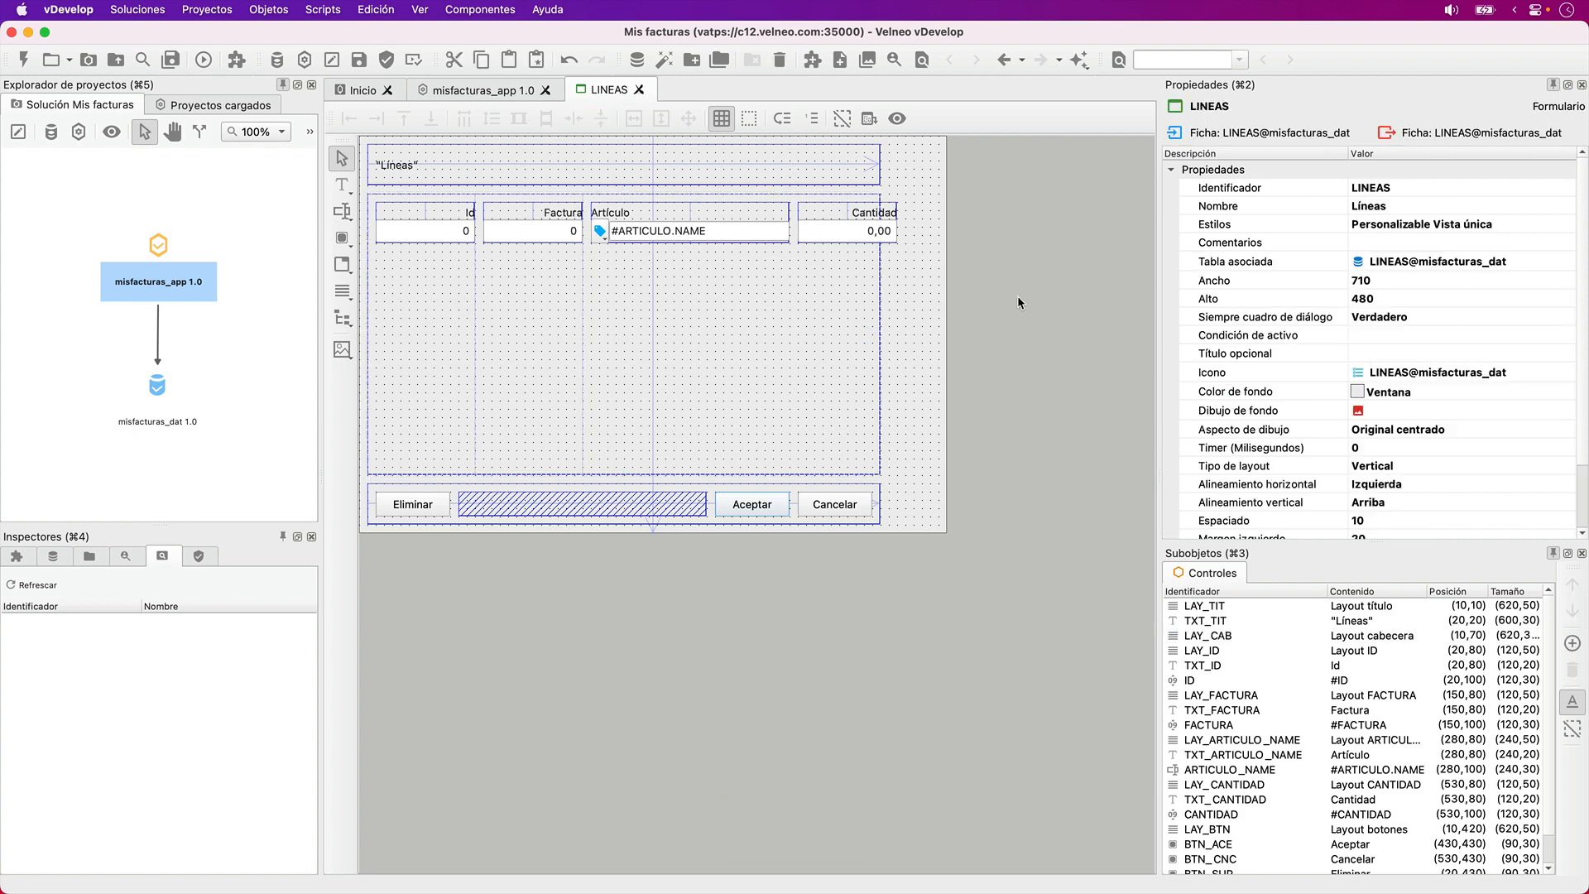
- Delete the ID field, its label and the LAY_ID layout from the header
{"action": "left_click", "coordinate": [461, 234]}
{"action": "key", "text": "Delete"}
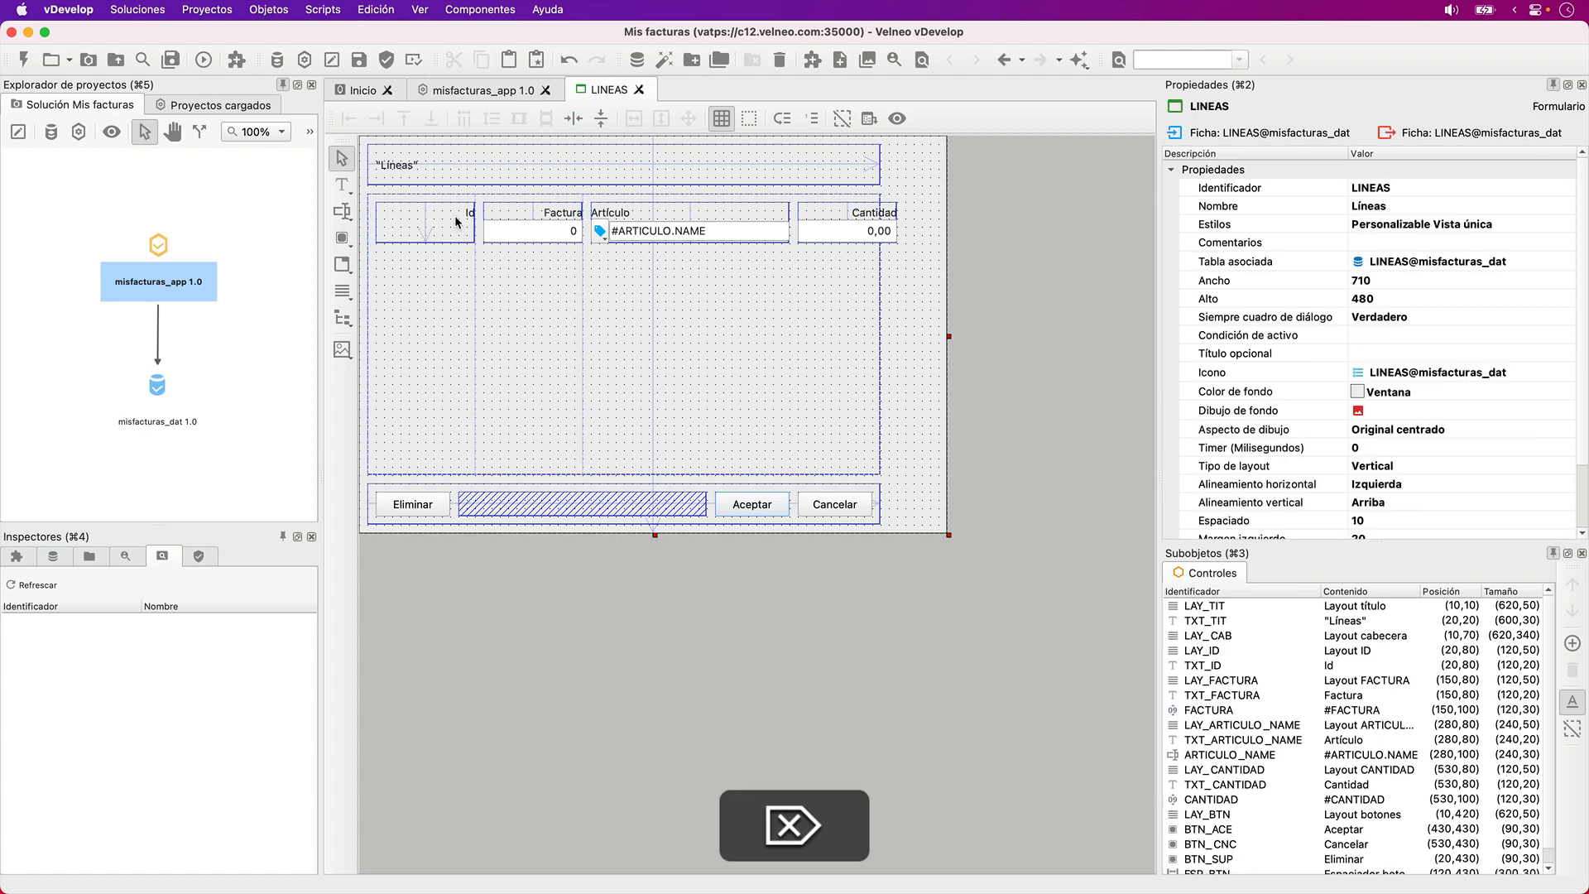
{"action": "left_click", "coordinate": [456, 217]}
{"action": "key", "text": "Delete"}
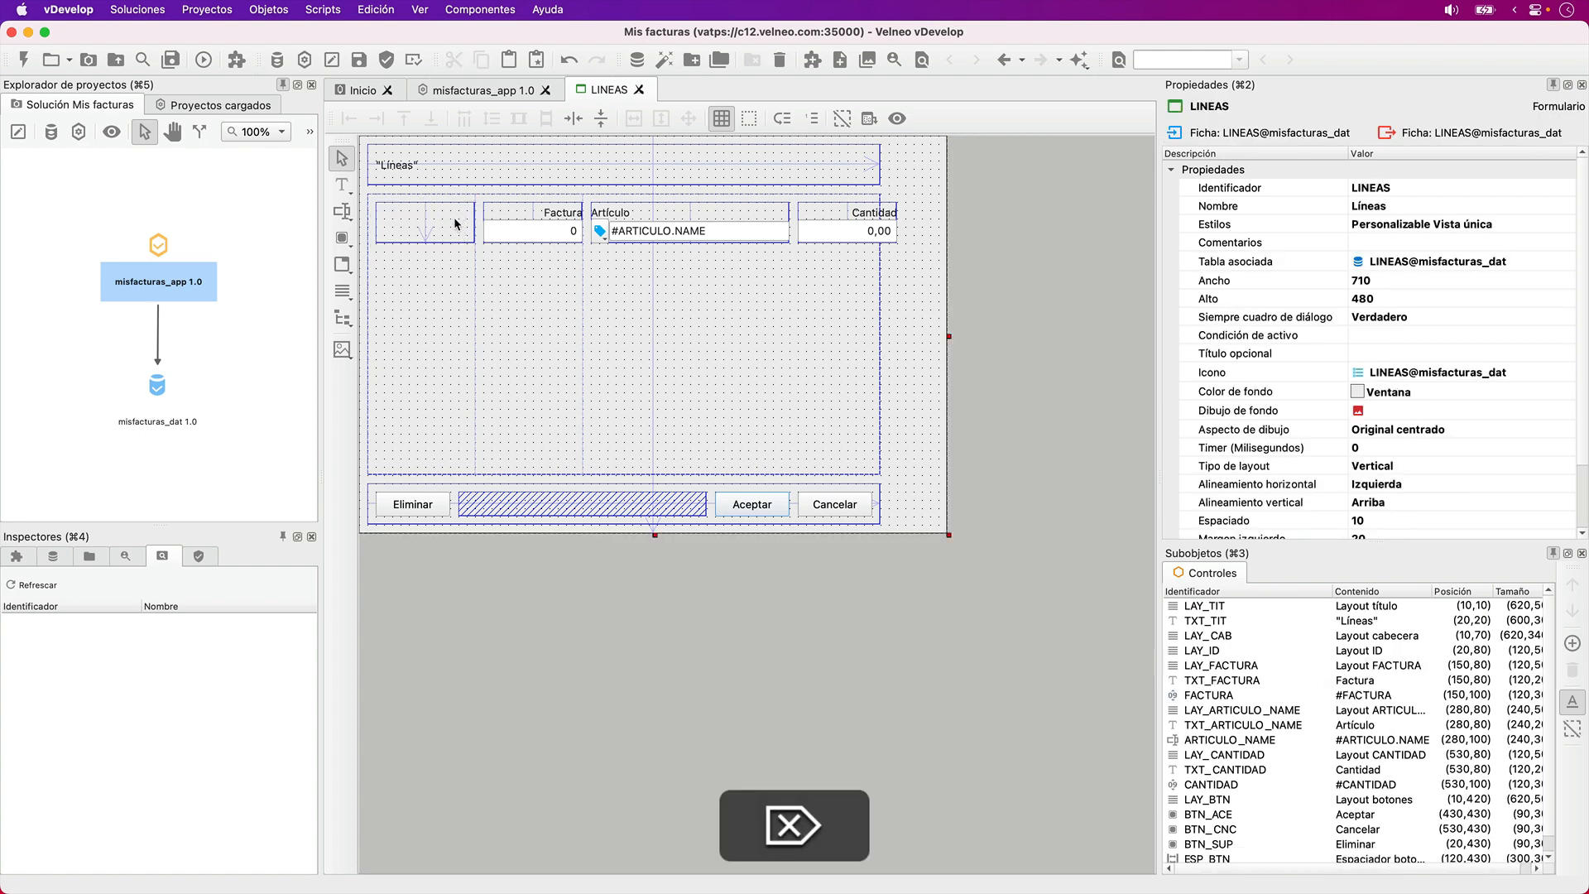
{"action": "left_click", "coordinate": [454, 228]}
{"action": "key", "text": "Delete"}
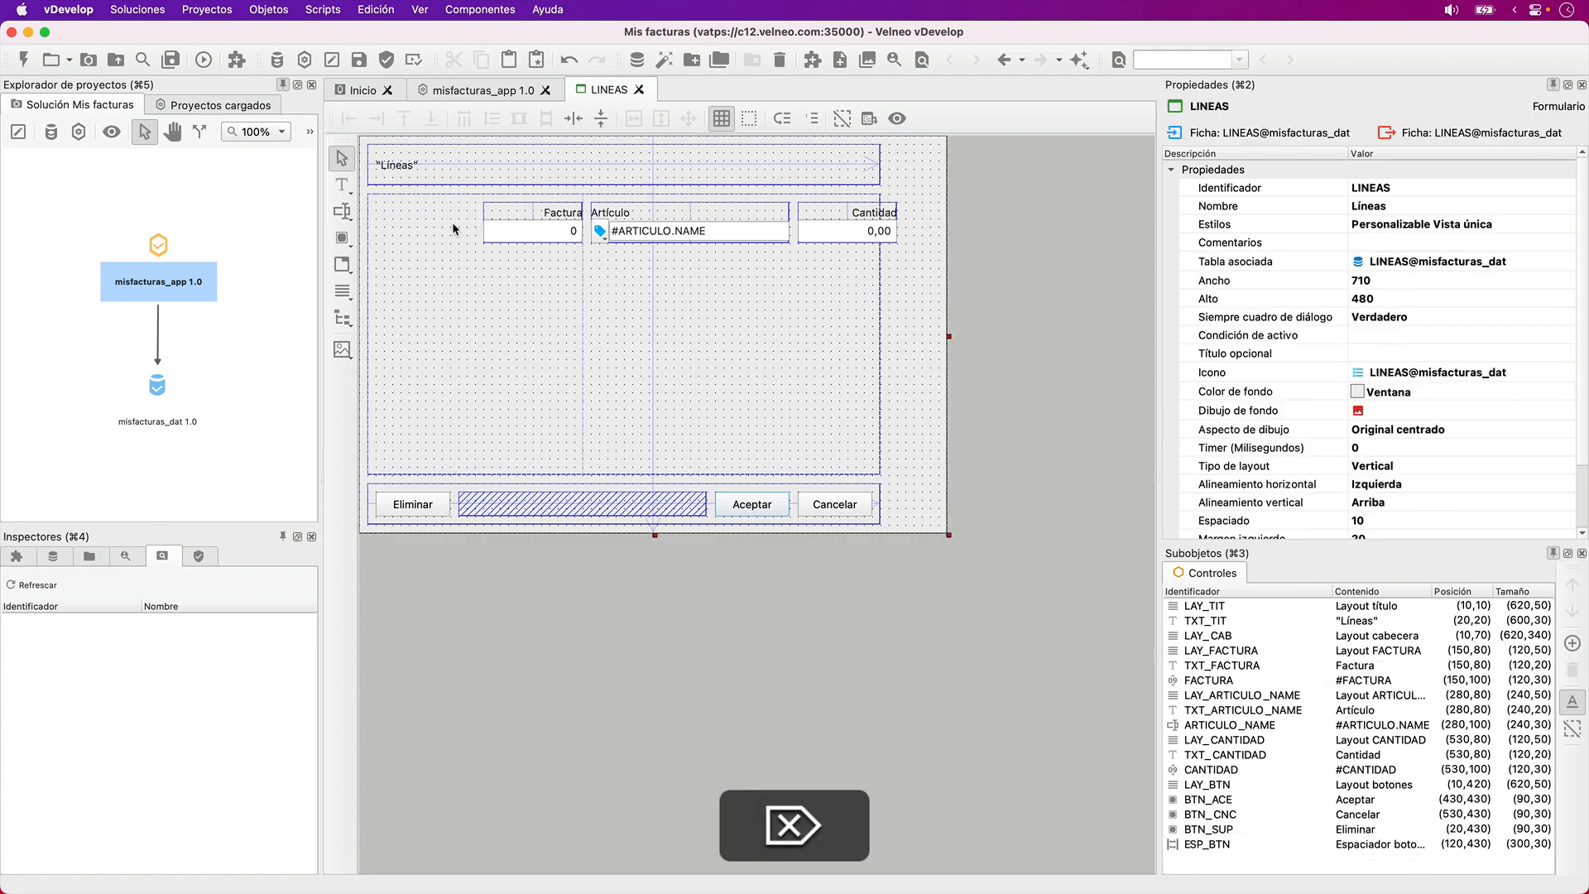
- Move the Artículo label to position (20,140) and the ARTICULO_NAME field to (20,160), below the Factura row
{"action": "left_click", "coordinate": [530, 217]}
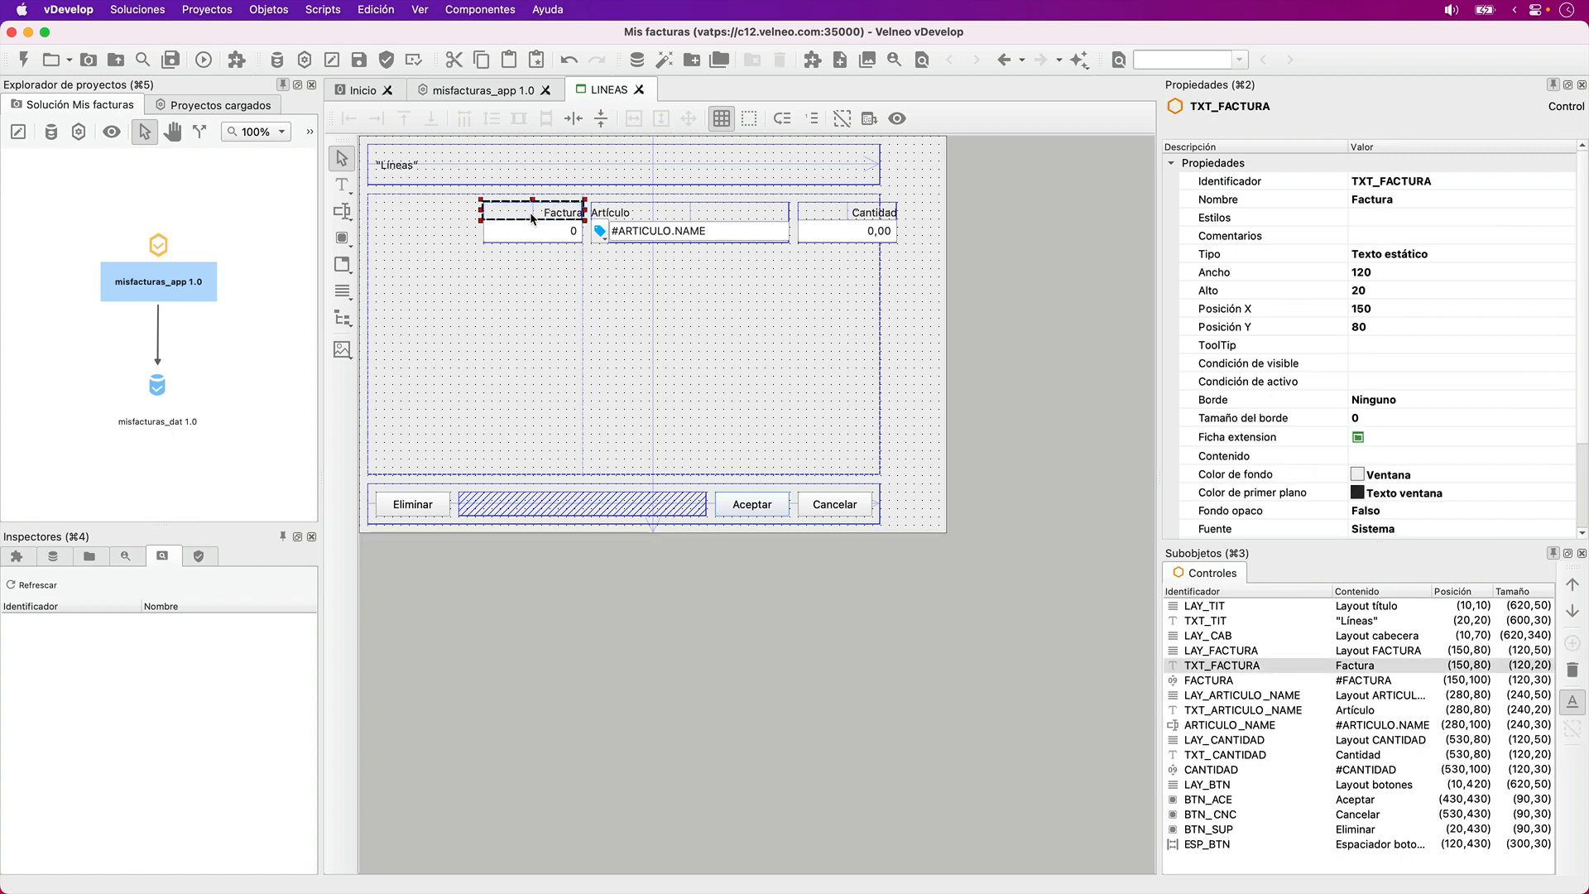
{"action": "left_click", "coordinate": [610, 218]}
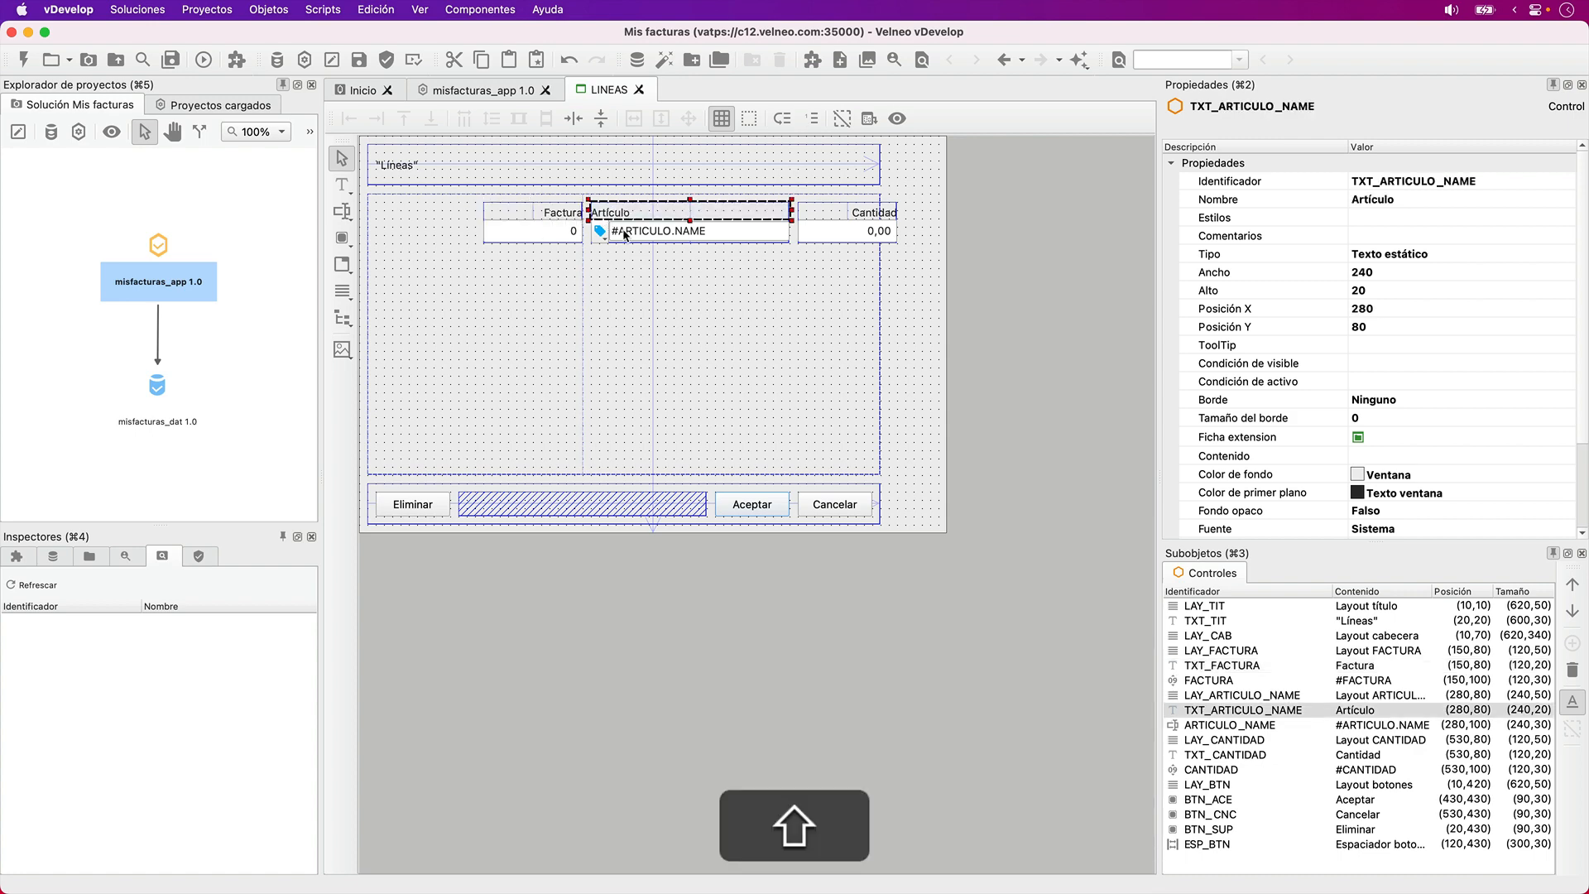
{"action": "left_click", "coordinate": [625, 235], "text": "shift"}
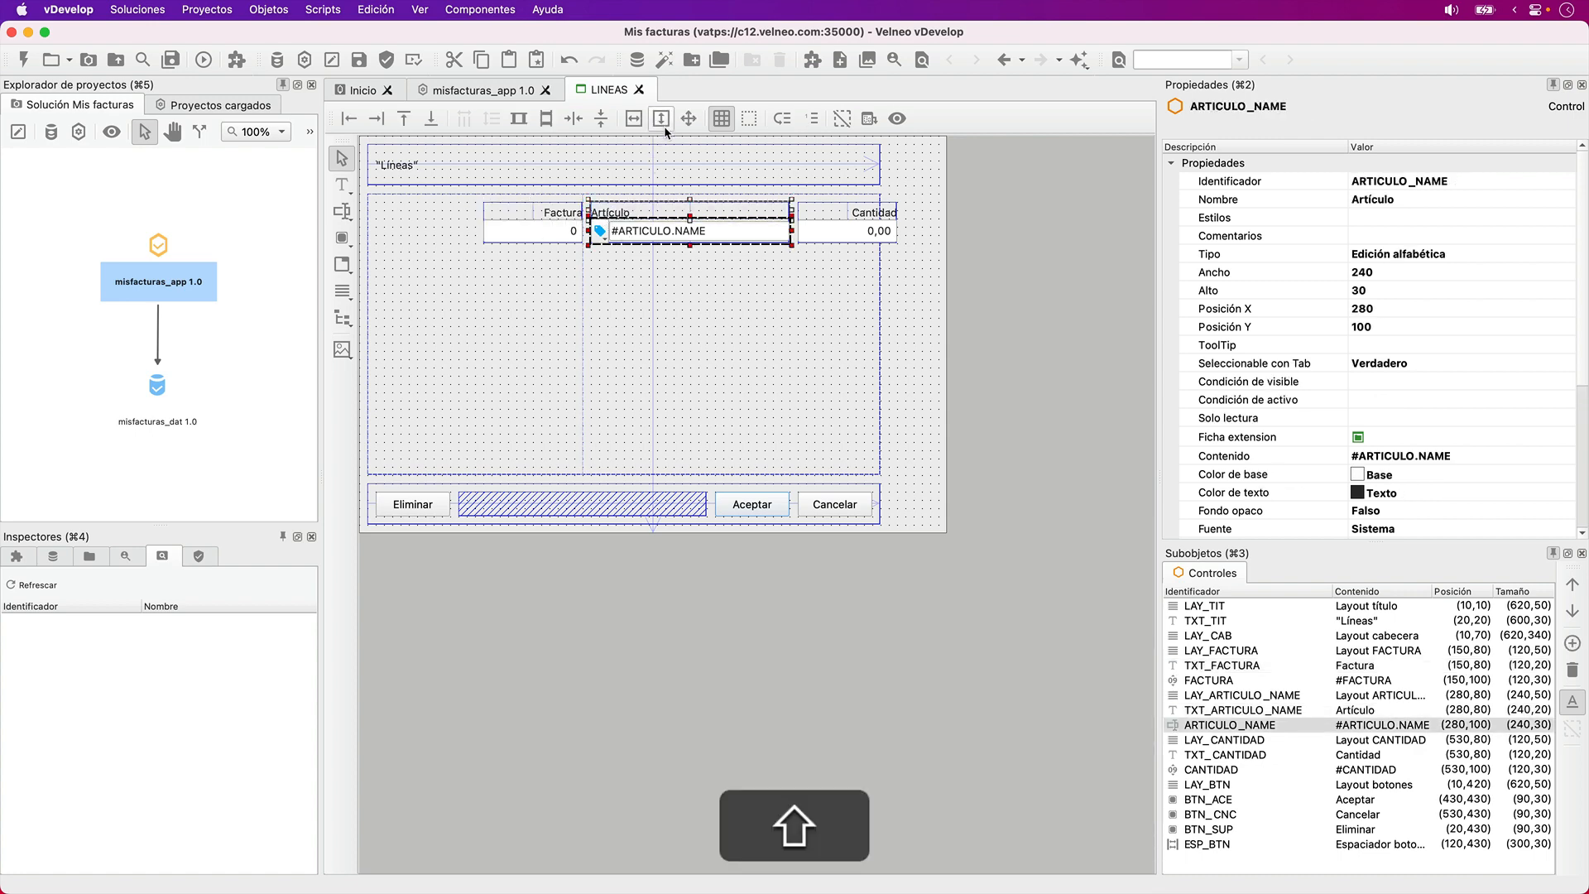
{"action": "key", "text": "Down"}
{"action": "key", "text": "Down"}
{"action": "key", "text": "Down"}
{"action": "key", "text": "Down"}
{"action": "key", "text": "Down"}
{"action": "key", "text": "Left"}
{"action": "key", "text": "Left"}
{"action": "key", "text": "Left"}
{"action": "key", "text": "Left"}
{"action": "key", "text": "Left"}
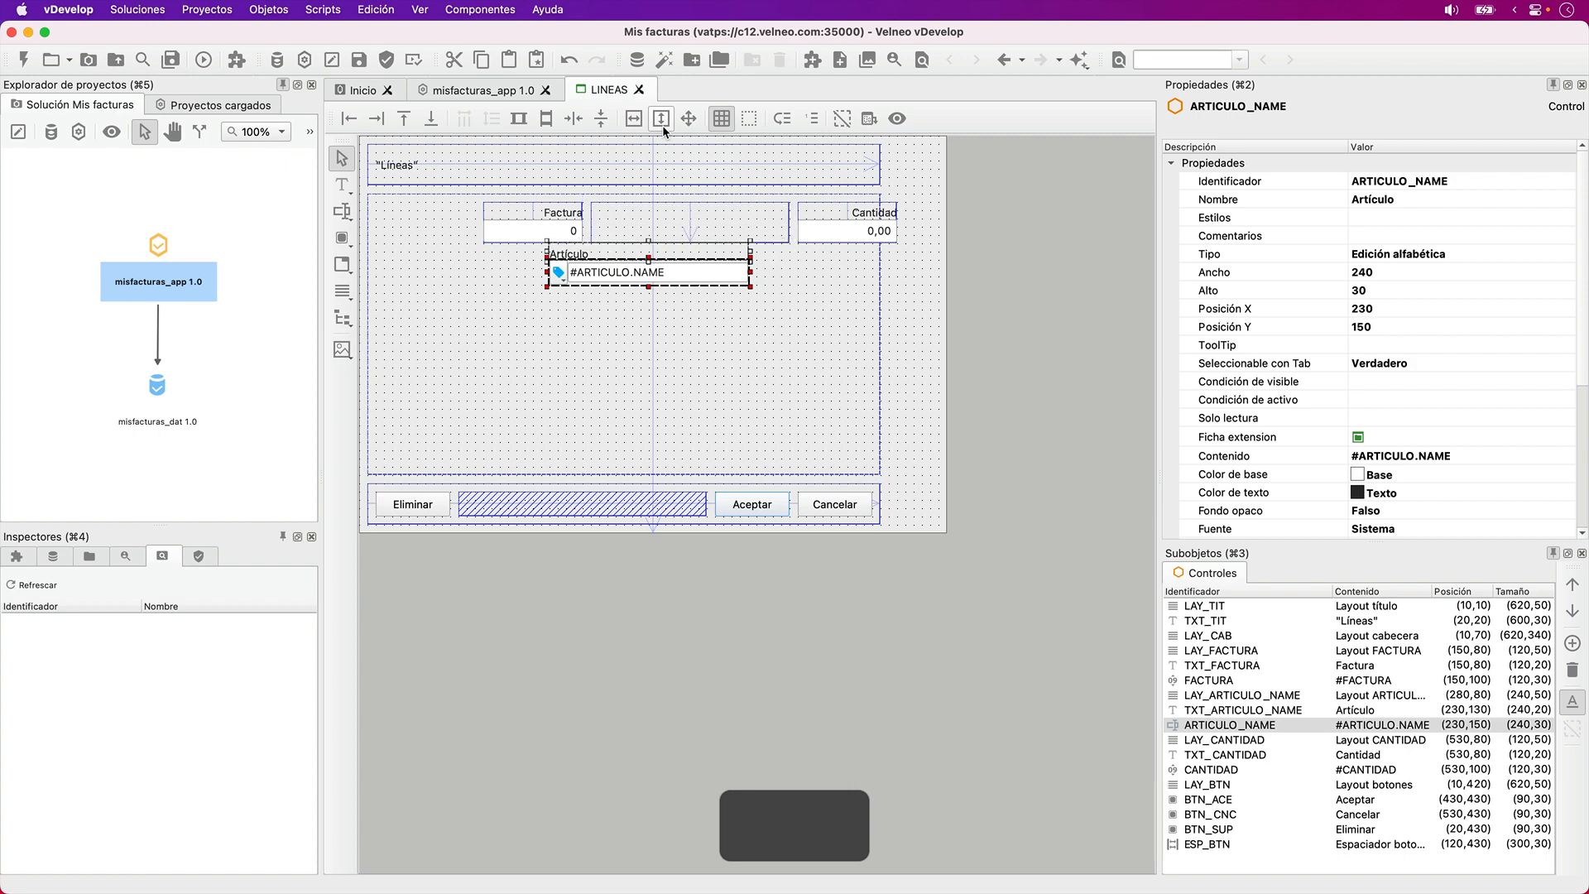
{"action": "key", "text": "Down"}
{"action": "key", "text": "Left"}
{"action": "key", "text": "Left"}
{"action": "key", "text": "Left"}
{"action": "key", "text": "Left"}
{"action": "key", "text": "Left"}
{"action": "key", "text": "Left"}
{"action": "key", "text": "Left"}
{"action": "key", "text": "Left"}
{"action": "key", "text": "Left"}
{"action": "key", "text": "Left"}
{"action": "key", "text": "Left"}
{"action": "key", "text": "Left"}
{"action": "key", "text": "Left"}
{"action": "key", "text": "Left"}
{"action": "key", "text": "Left"}
{"action": "key", "text": "Left"}
{"action": "key", "text": "Left"}
{"action": "key", "text": "Left"}
{"action": "key", "text": "Left"}
{"action": "key", "text": "Left"}
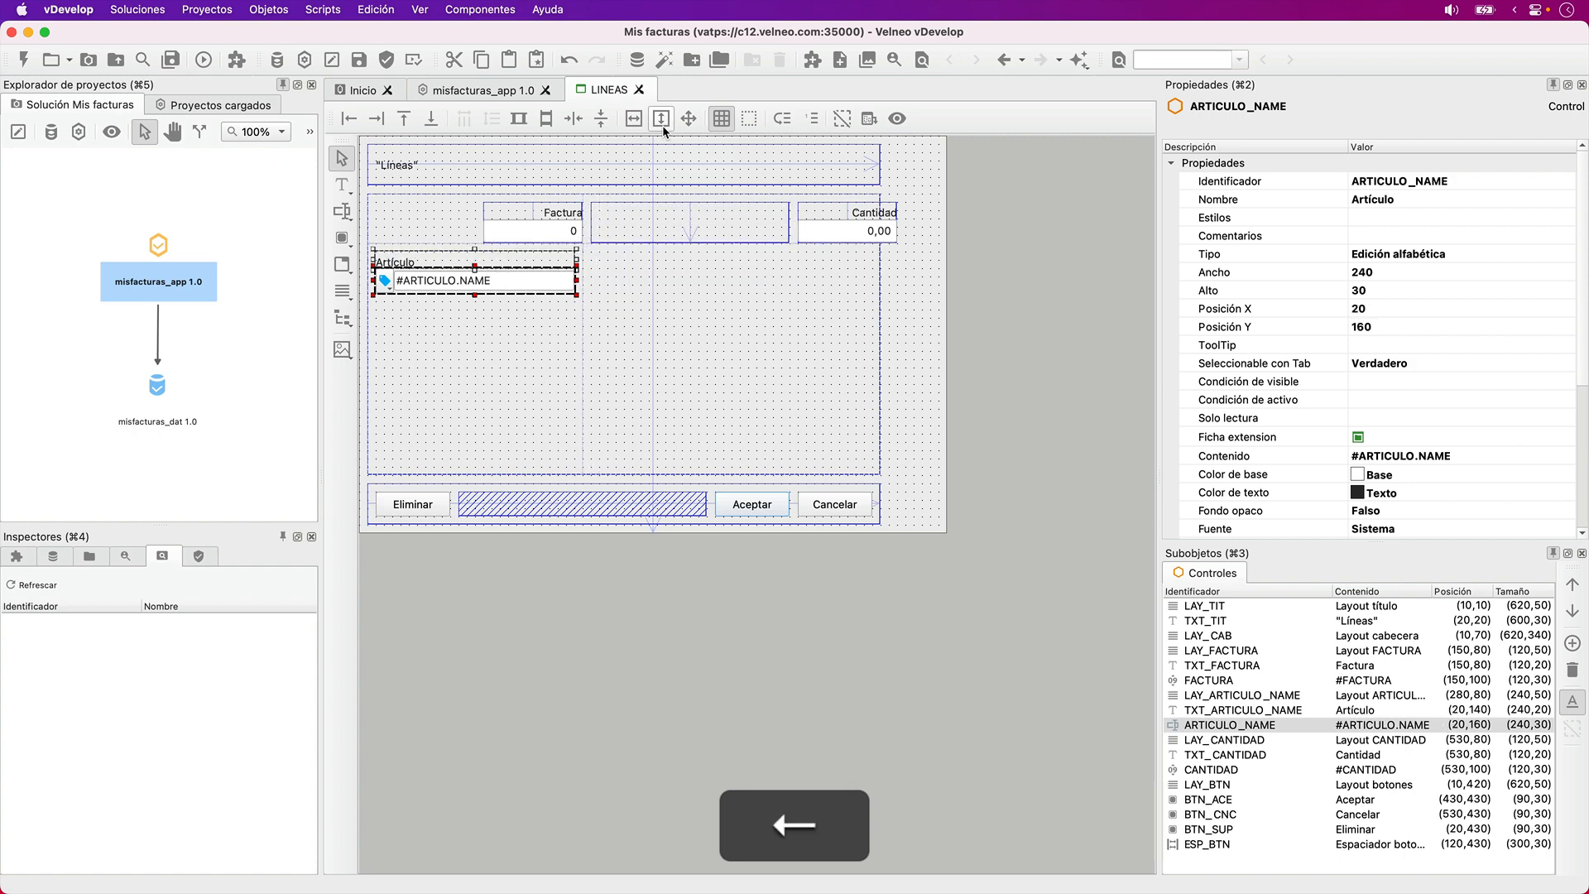
- Move the LAY_ARTICULO_NAME layout to position (20,140) so it surrounds the Artículo label and field
{"action": "left_click", "coordinate": [729, 222]}
{"action": "key", "text": "Down"}
{"action": "key", "text": "Down"}
{"action": "key", "text": "Down"}
{"action": "key", "text": "Down"}
{"action": "key", "text": "Down"}
{"action": "key", "text": "Left"}
{"action": "key", "text": "Left"}
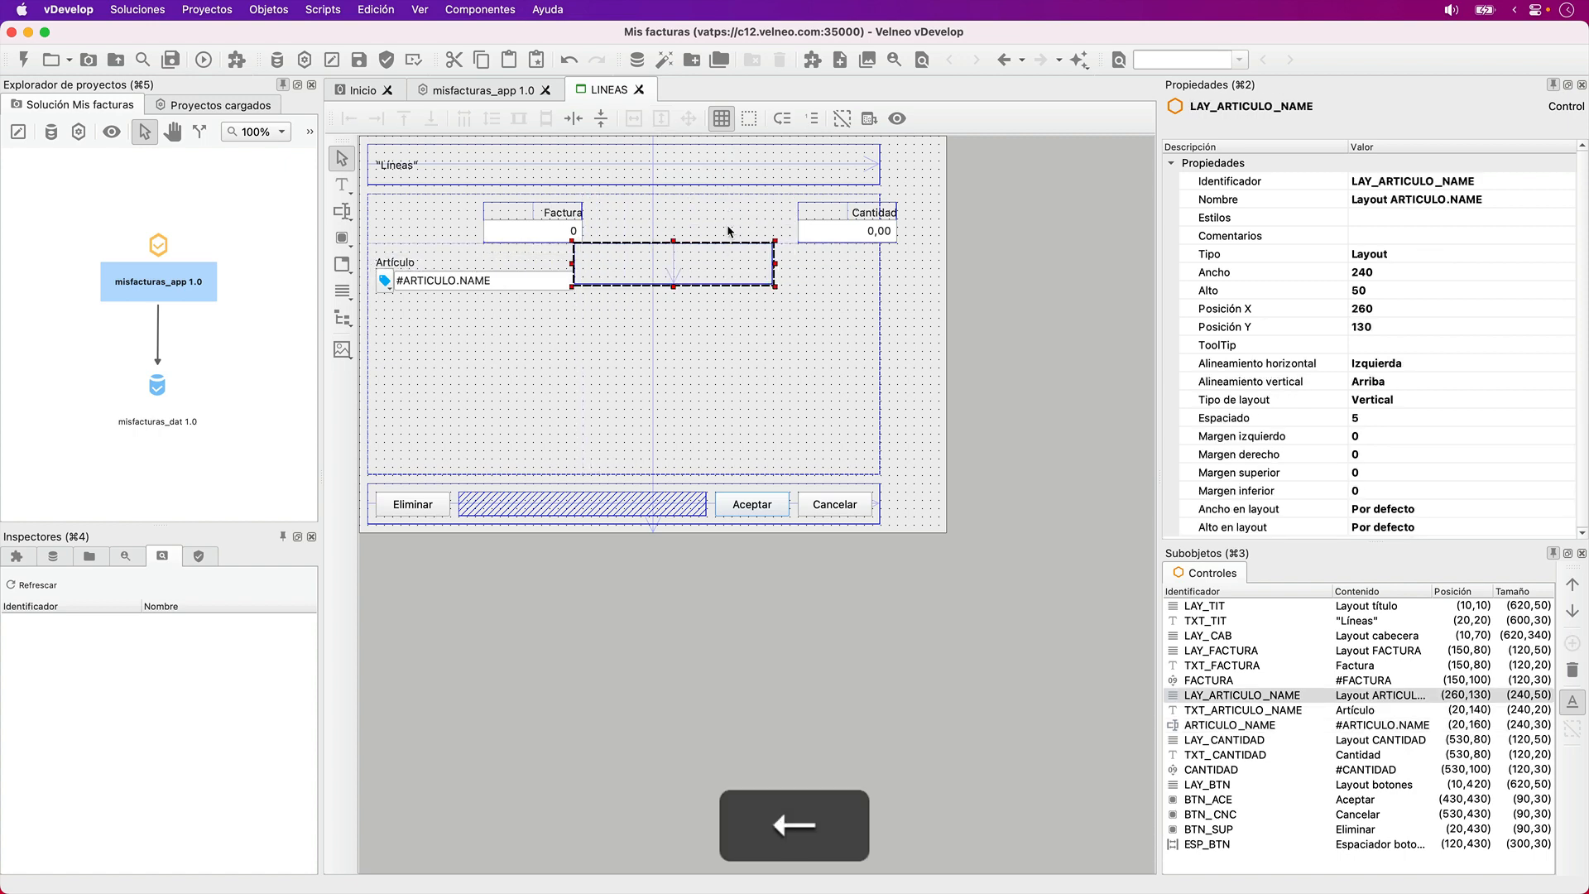
{"action": "key", "text": "Left"}
{"action": "key", "text": "Left"}
{"action": "key", "text": "Left"}
{"action": "key", "text": "Left"}
{"action": "key", "text": "Left"}
{"action": "key", "text": "Left"}
{"action": "key", "text": "Left"}
{"action": "key", "text": "Left"}
{"action": "key", "text": "Left"}
{"action": "key", "text": "Left"}
{"action": "key", "text": "Left"}
{"action": "key", "text": "Left"}
{"action": "key", "text": "Left"}
{"action": "key", "text": "Left"}
{"action": "key", "text": "Left"}
{"action": "key", "text": "Left"}
{"action": "key", "text": "Left"}
{"action": "key", "text": "Left"}
{"action": "key", "text": "Left"}
{"action": "key", "text": "Left"}
{"action": "key", "text": "Down"}
{"action": "key", "text": "Down"}
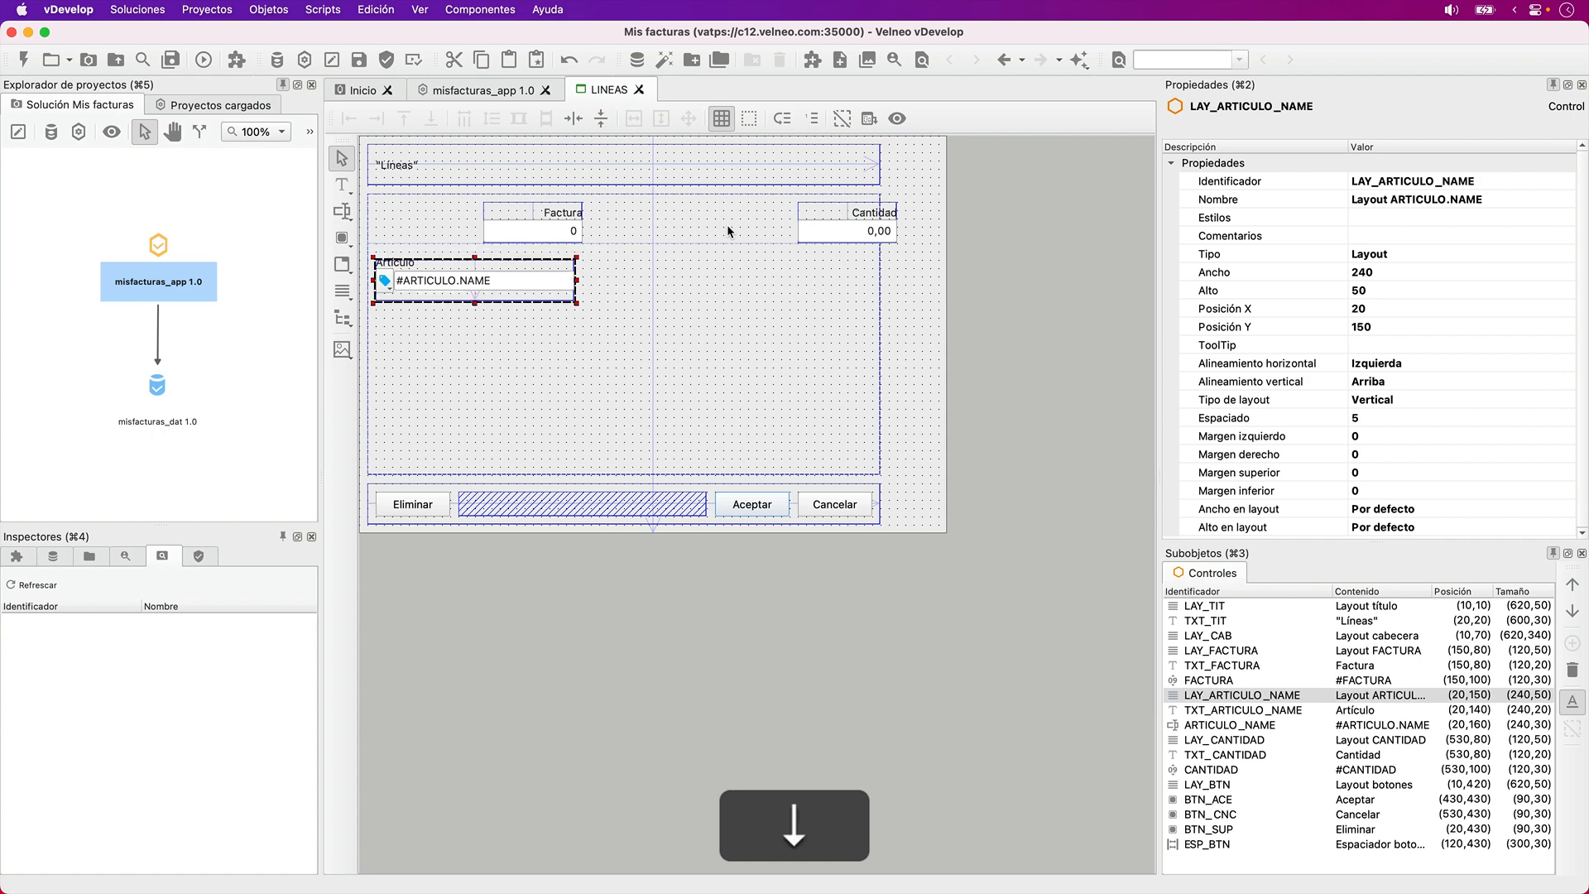
{"action": "key", "text": "Up"}
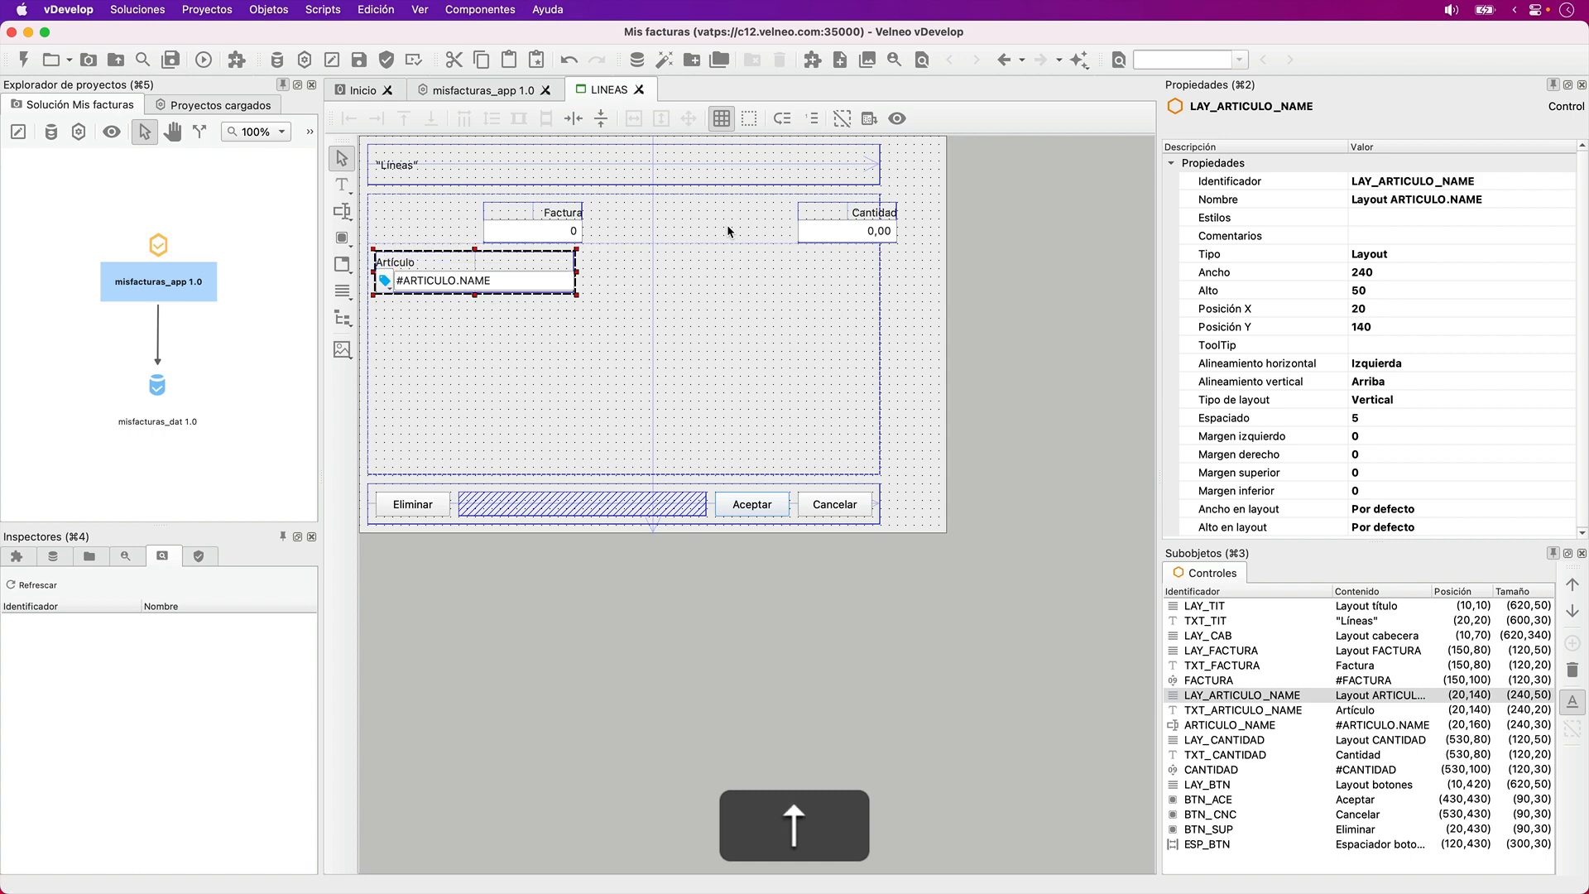
- Move the Factura label to position (20,80) and the FACTURA field to (20,100)
{"action": "left_click", "coordinate": [578, 231]}
{"action": "left_click", "coordinate": [569, 214], "text": "shift"}
{"action": "key", "text": "shift+Left"}
{"action": "key", "text": "shift+Left"}
{"action": "key", "text": "shift+Left"}
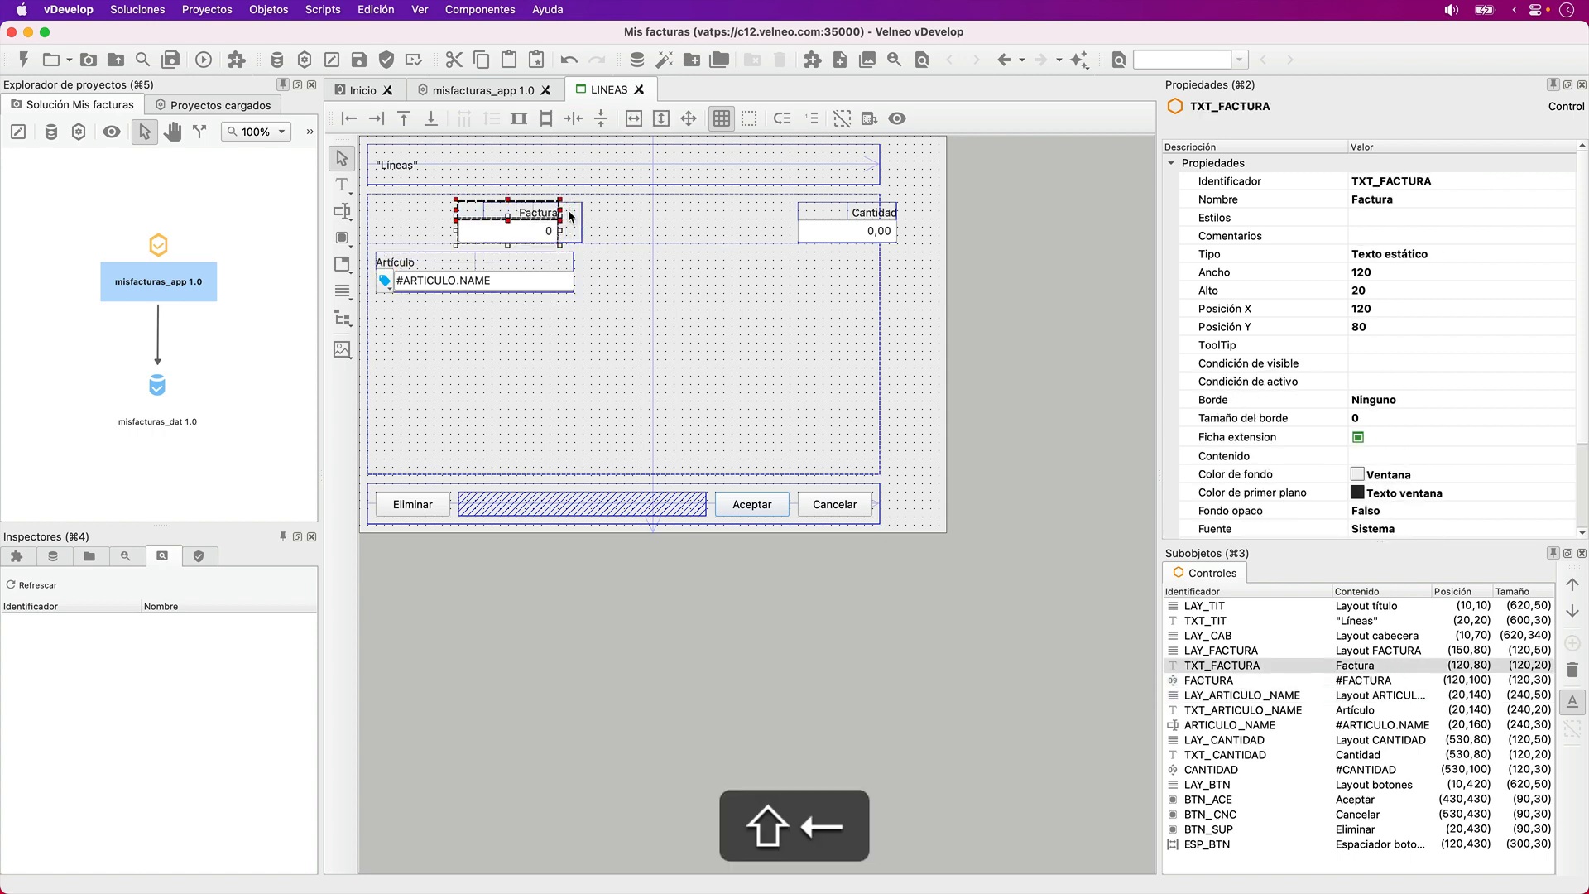
{"action": "key", "text": "Left"}
{"action": "key", "text": "Left"}
{"action": "key", "text": "Left"}
{"action": "key", "text": "Left"}
{"action": "key", "text": "Left"}
{"action": "key", "text": "Left"}
{"action": "key", "text": "Left"}
{"action": "key", "text": "Left"}
{"action": "key", "text": "Left"}
{"action": "key", "text": "Left"}
- Move the LAY_FACTURA layout to position (20,80) around the Factura label and field
{"action": "left_click", "coordinate": [570, 216]}
{"action": "key", "text": "Left"}
{"action": "key", "text": "Left"}
{"action": "key", "text": "Left"}
{"action": "key", "text": "Left"}
{"action": "key", "text": "Left"}
{"action": "key", "text": "Left"}
{"action": "key", "text": "Left"}
{"action": "key", "text": "Left"}
{"action": "key", "text": "Left"}
{"action": "key", "text": "Left"}
{"action": "key", "text": "Left"}
{"action": "key", "text": "Left"}
{"action": "key", "text": "Left"}
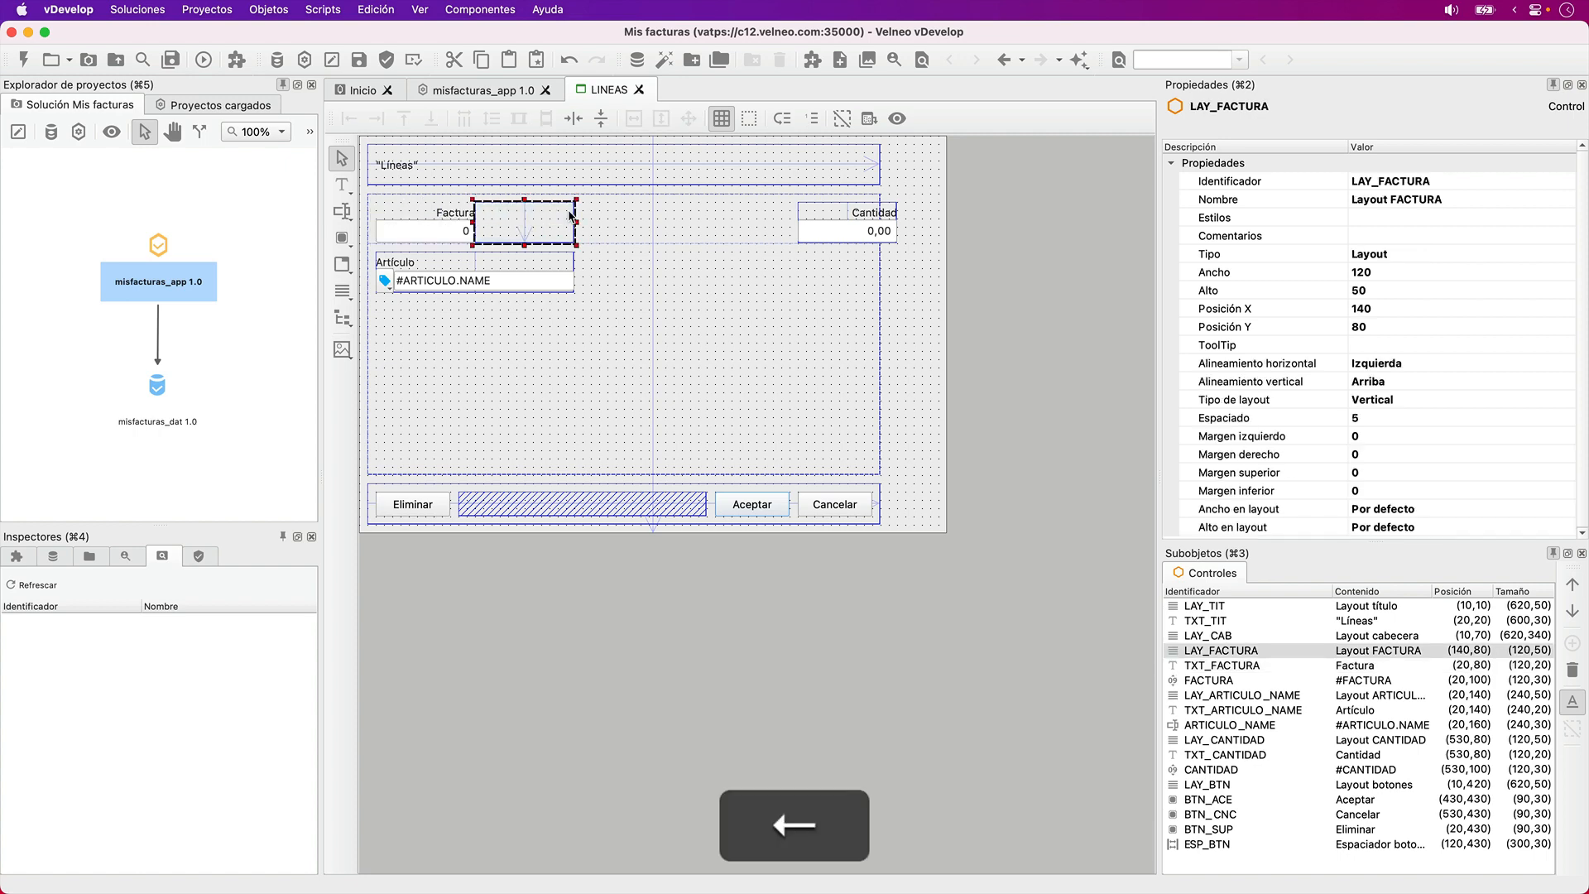
{"action": "left_click", "coordinate": [1073, 377]}
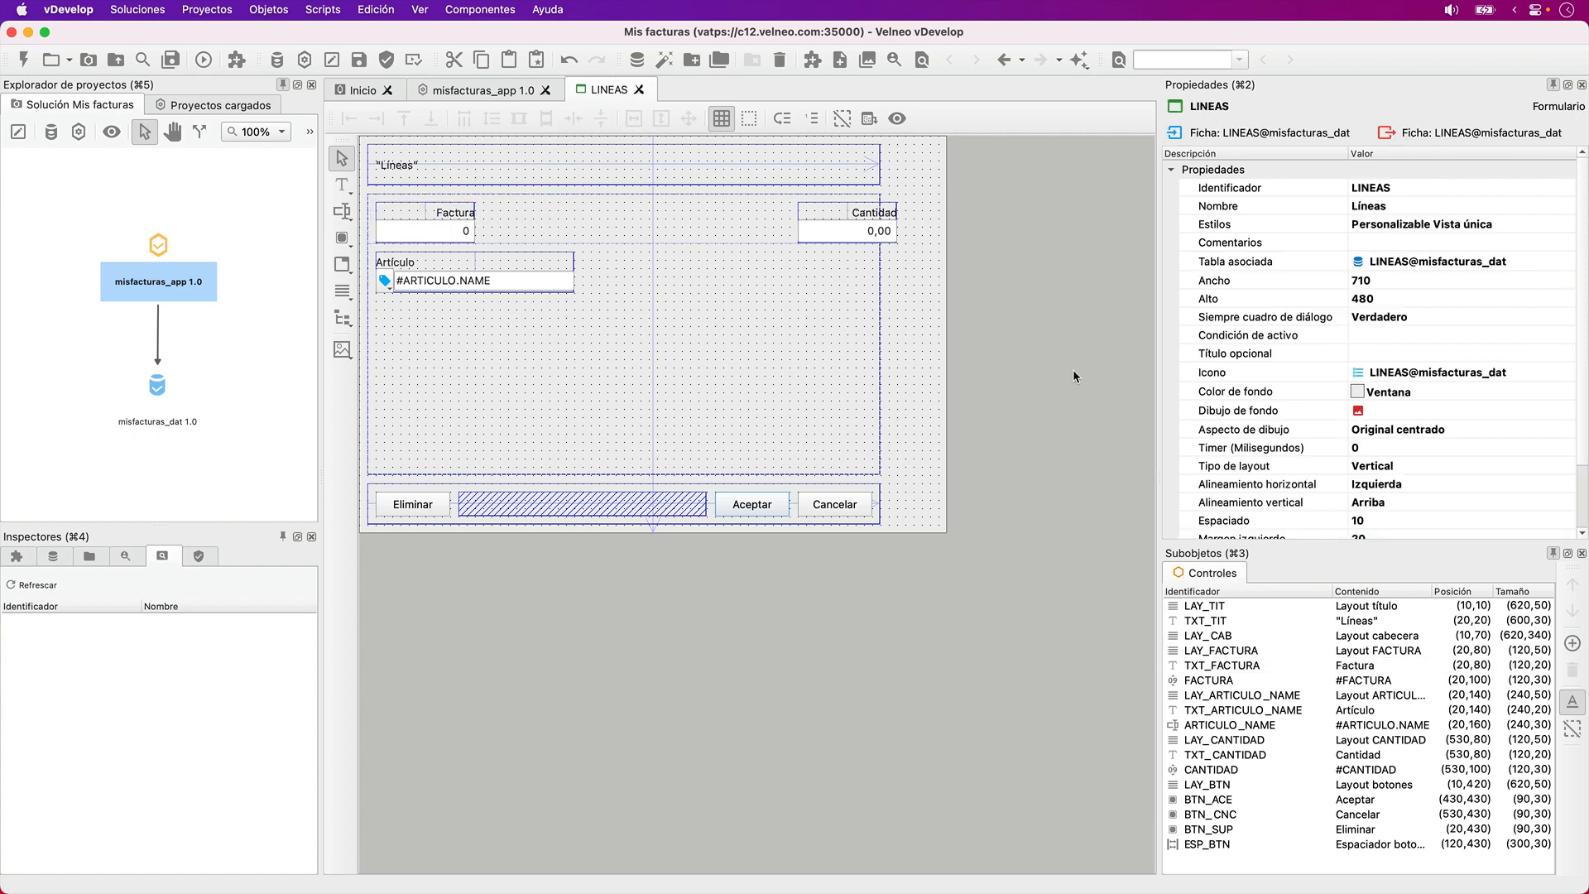
- Make the FACTURA field not selectable with Tab (Falso) and set its active condition to 0
{"action": "left_click", "coordinate": [405, 227]}
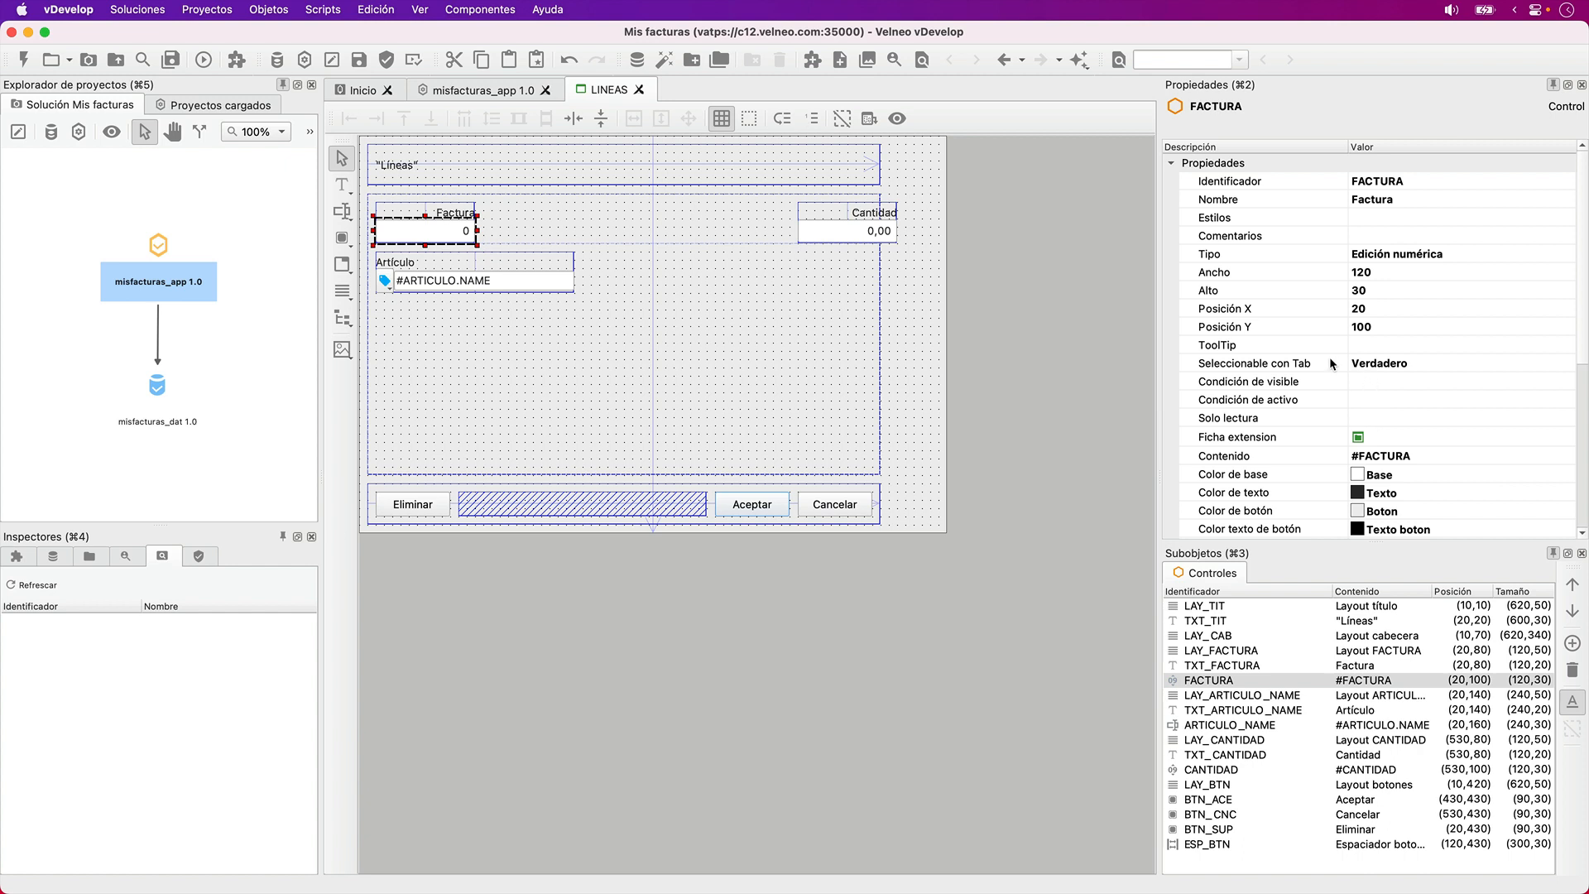
{"action": "left_click", "coordinate": [1330, 364]}
{"action": "key", "text": "f"}
{"action": "left_click", "coordinate": [1361, 398]}
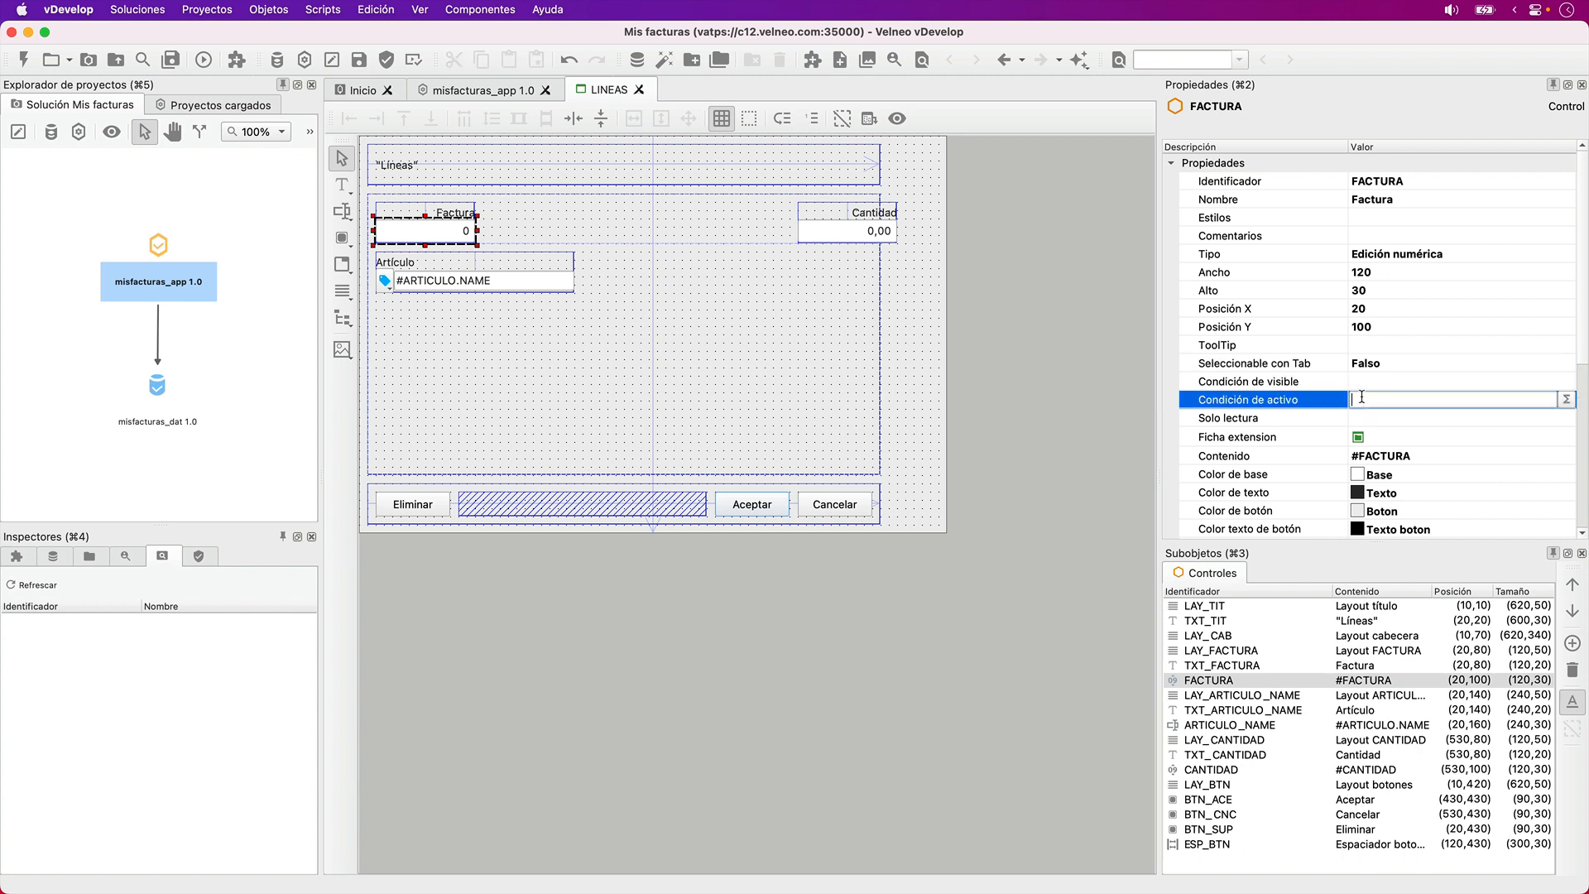
{"action": "type", "text": "0"}
{"action": "key", "text": "Return"}
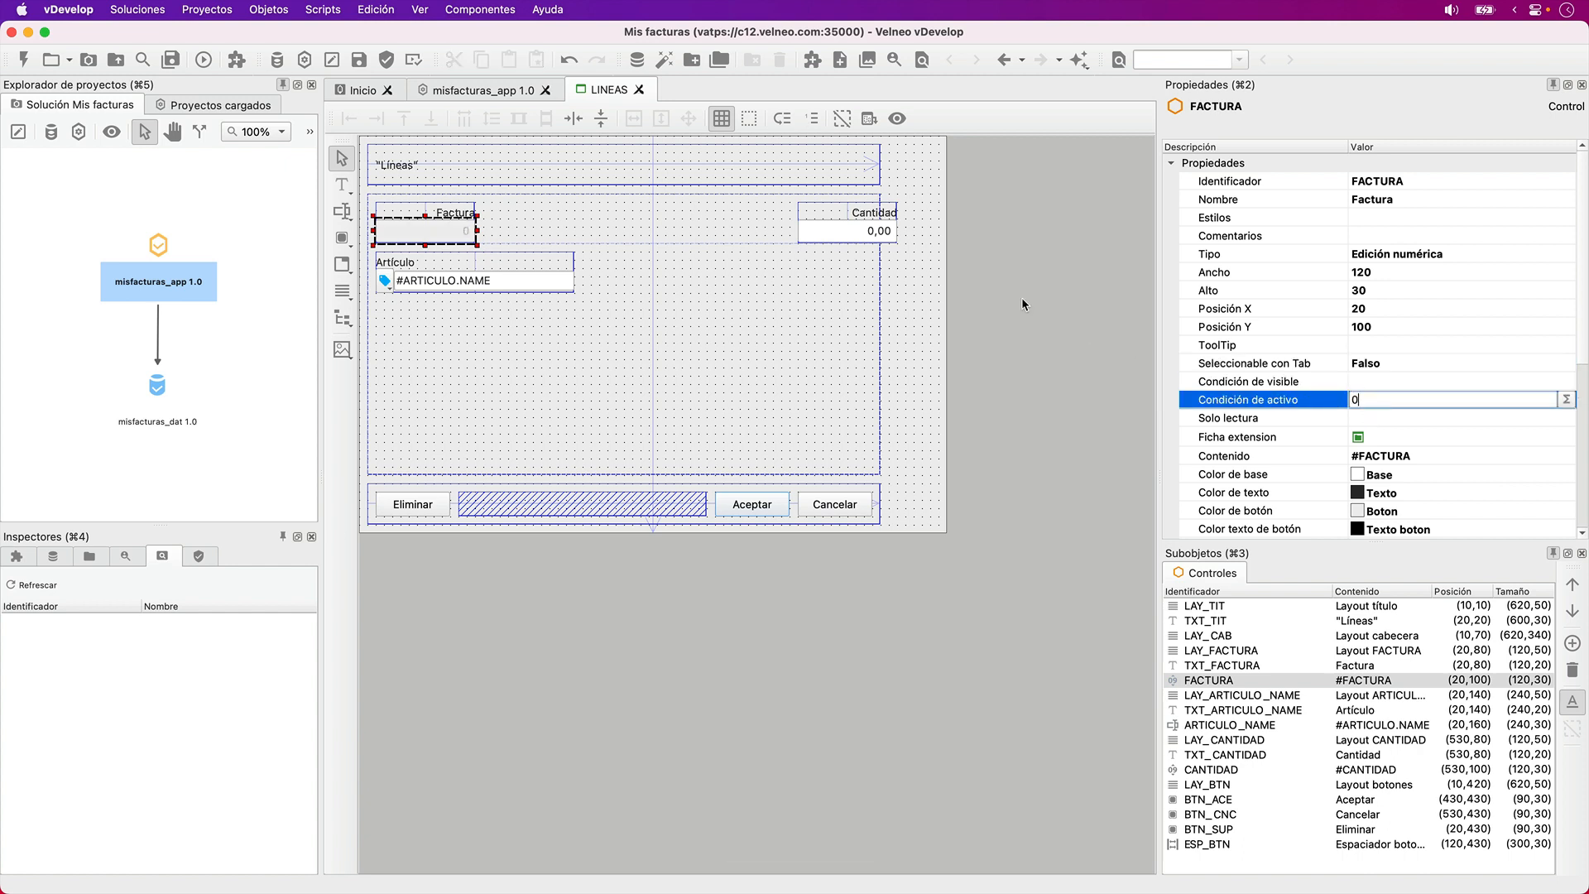
- Move the LAY_CANTIDAD layout and Cantidad label to position (20,200) and the CANTIDAD field to (20,220)
{"action": "left_click", "coordinate": [887, 232]}
{"action": "left_click", "coordinate": [878, 216], "text": "shift"}
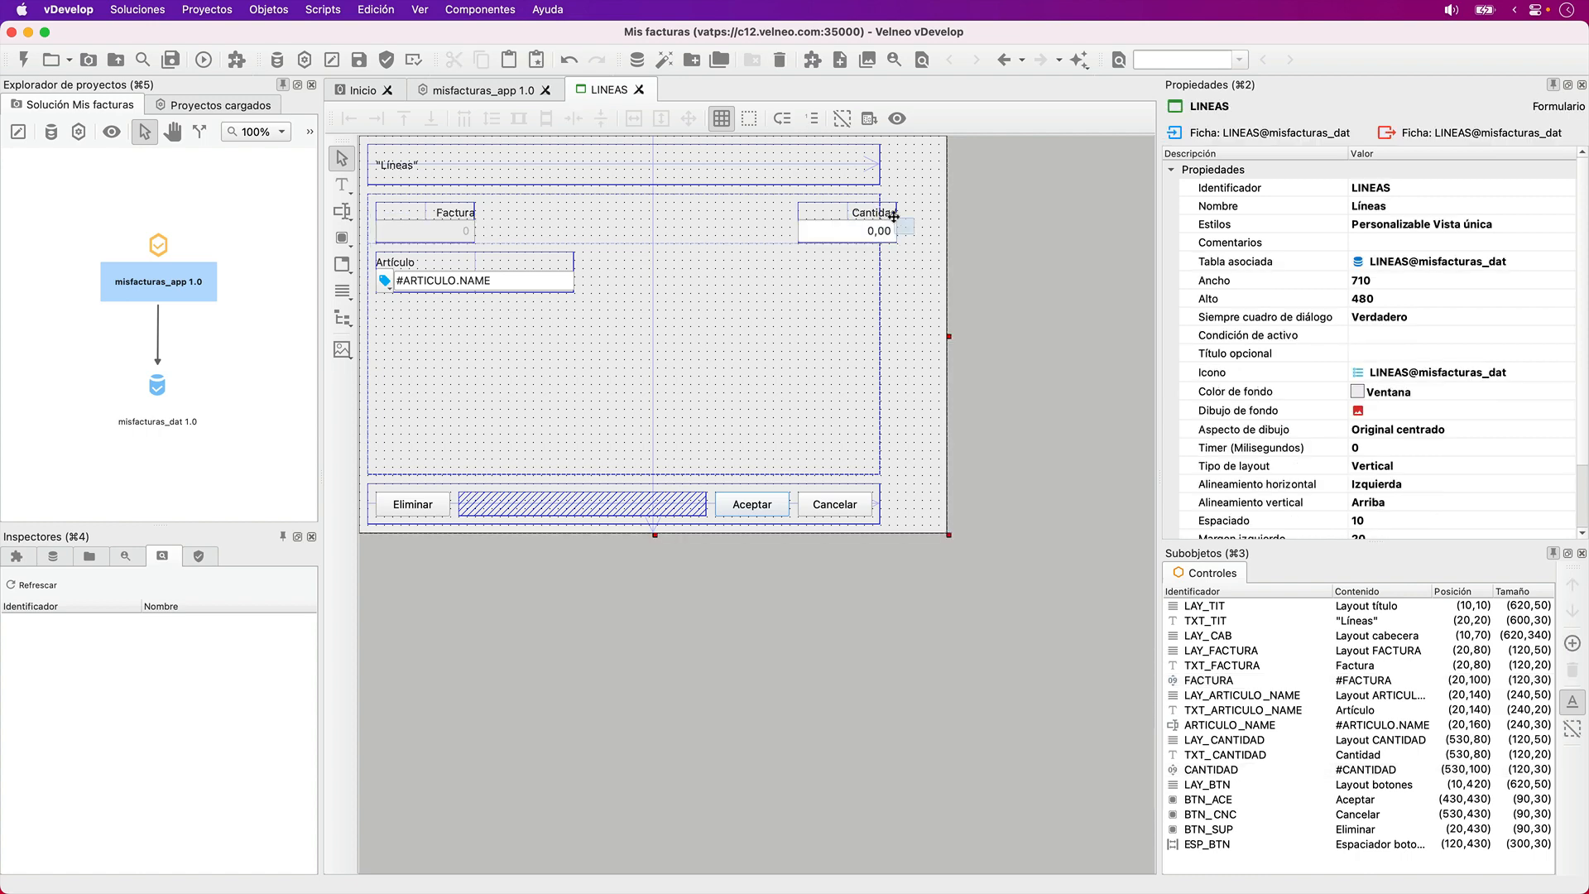
{"action": "left_click", "coordinate": [886, 209]}
{"action": "key", "text": "Down"}
{"action": "key", "text": "Down"}
{"action": "key", "text": "Down"}
{"action": "key", "text": "Down"}
{"action": "key", "text": "Down"}
{"action": "key", "text": "Down"}
{"action": "key", "text": "Down"}
{"action": "key", "text": "Down"}
{"action": "key", "text": "Down"}
{"action": "key", "text": "Left"}
{"action": "key", "text": "Left"}
{"action": "key", "text": "Left"}
{"action": "key", "text": "Left"}
{"action": "key", "text": "Left"}
{"action": "key", "text": "Left"}
{"action": "key", "text": "Left"}
{"action": "key", "text": "Left"}
{"action": "key", "text": "Left"}
{"action": "key", "text": "Left"}
{"action": "key", "text": "Left"}
{"action": "key", "text": "Left"}
{"action": "key", "text": "Left"}
{"action": "key", "text": "Left"}
{"action": "key", "text": "Left"}
{"action": "key", "text": "Left"}
{"action": "key", "text": "Left"}
{"action": "key", "text": "Left"}
{"action": "key", "text": "Left"}
{"action": "key", "text": "Left"}
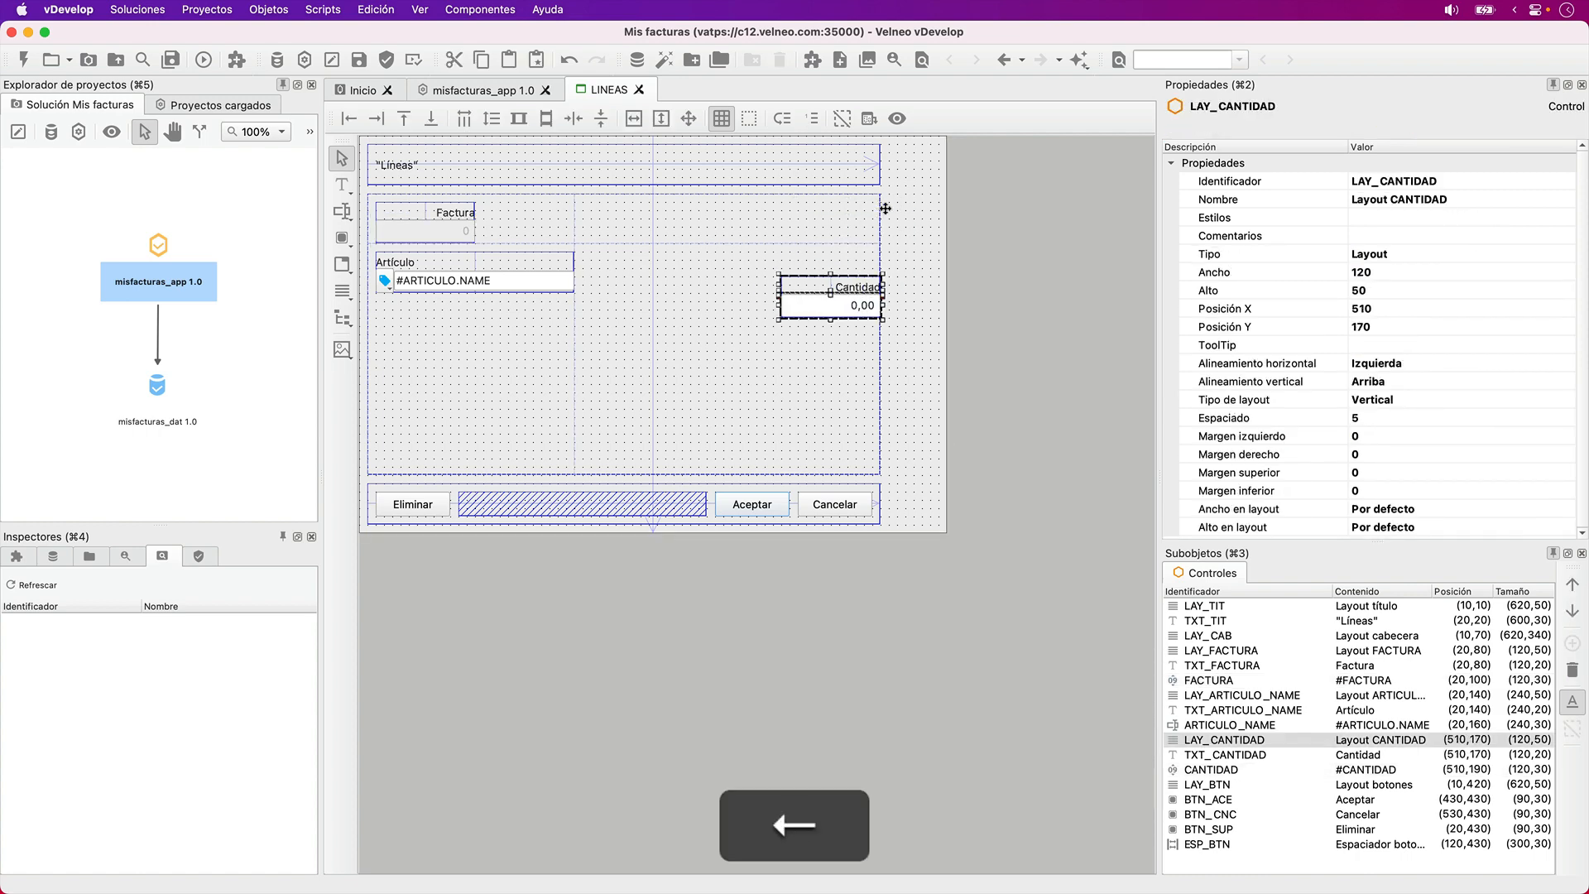
{"action": "key", "text": "Left"}
{"action": "key", "text": "Left"}
{"action": "key", "text": "Left"}
{"action": "key", "text": "Left"}
{"action": "key", "text": "Left"}
{"action": "key", "text": "Left"}
{"action": "key", "text": "Left"}
{"action": "key", "text": "Left"}
{"action": "key", "text": "Left"}
{"action": "key", "text": "Left"}
{"action": "key", "text": "Left"}
{"action": "key", "text": "Left"}
{"action": "key", "text": "Left"}
{"action": "key", "text": "Left"}
{"action": "key", "text": "Left"}
{"action": "key", "text": "Left"}
{"action": "key", "text": "Left"}
{"action": "key", "text": "Down"}
{"action": "key", "text": "Down"}
{"action": "key", "text": "Down"}
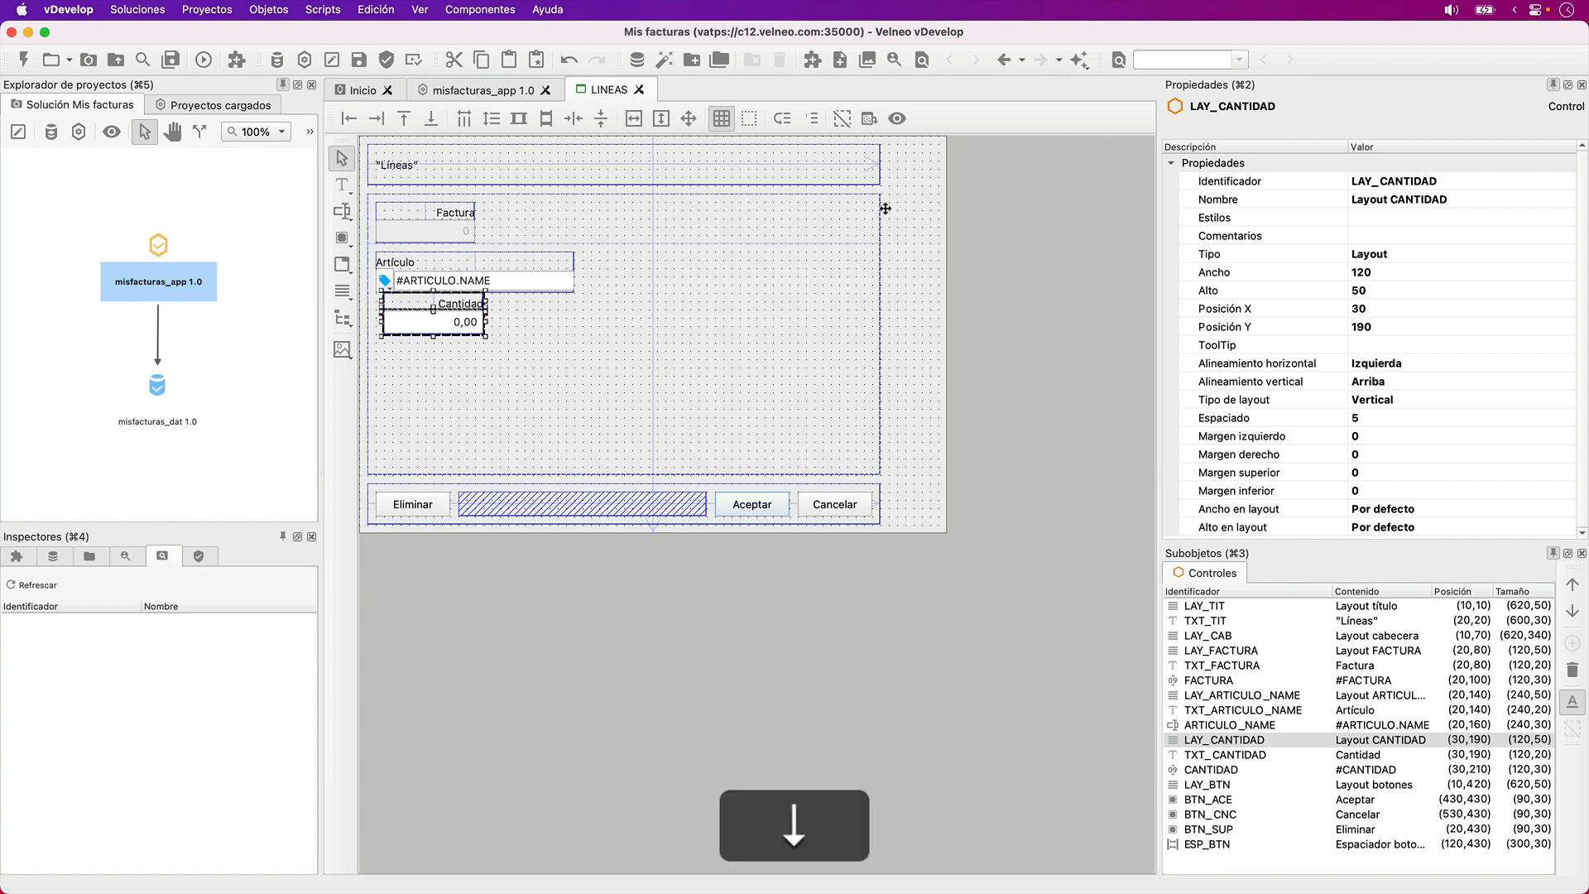
{"action": "key", "text": "Left"}
{"action": "key", "text": "Left"}
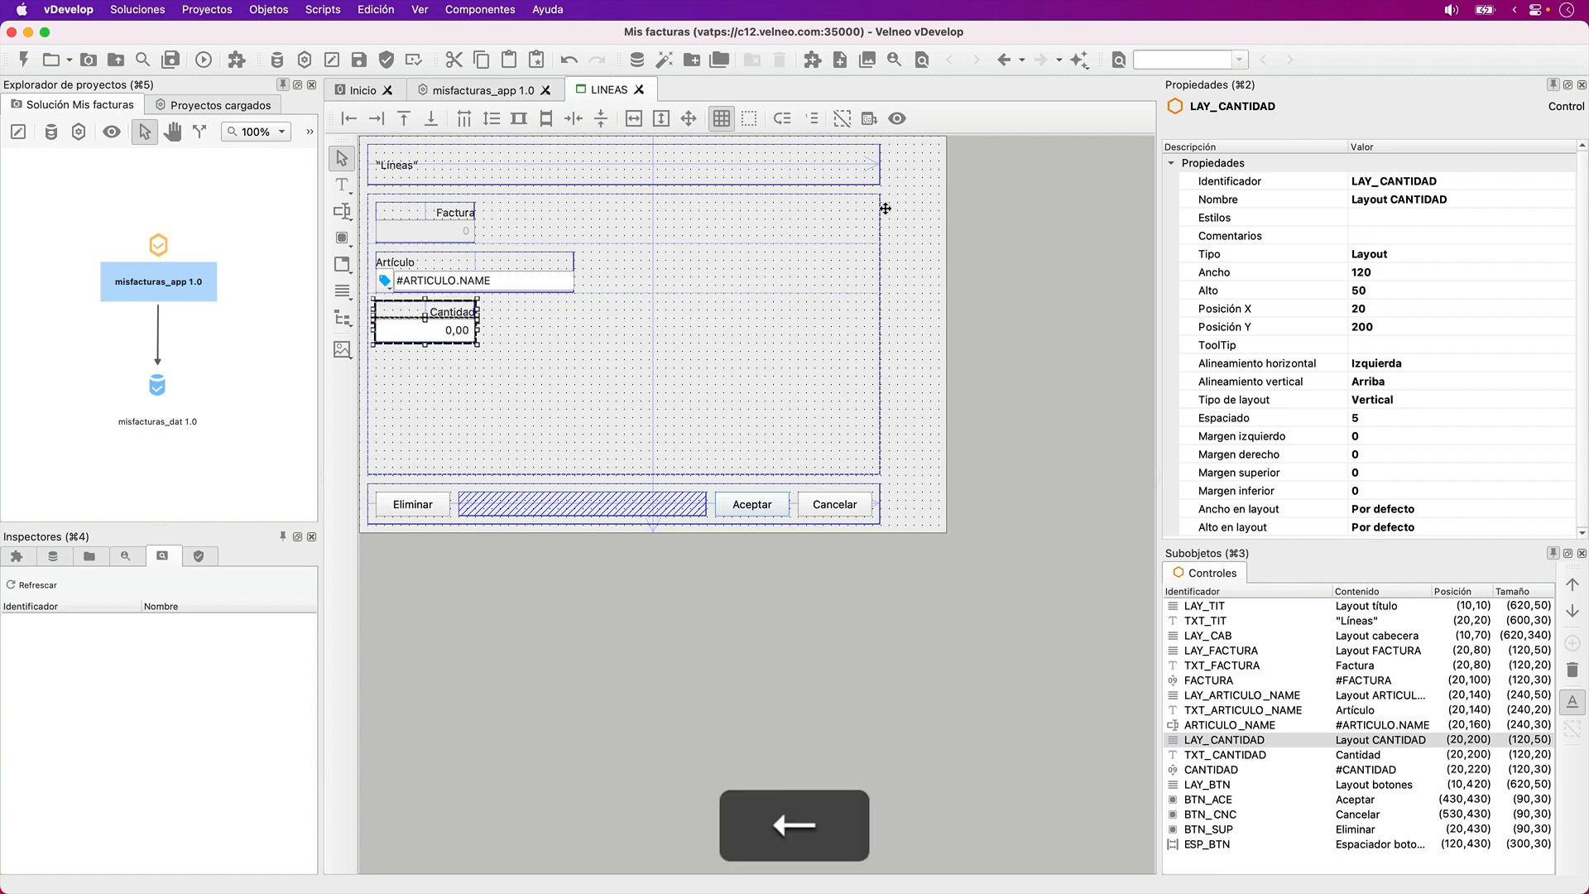
- Save the LINEAS form, then close it and reopen it for editing
{"action": "left_click", "coordinate": [893, 336]}
{"action": "key", "text": "super+s"}
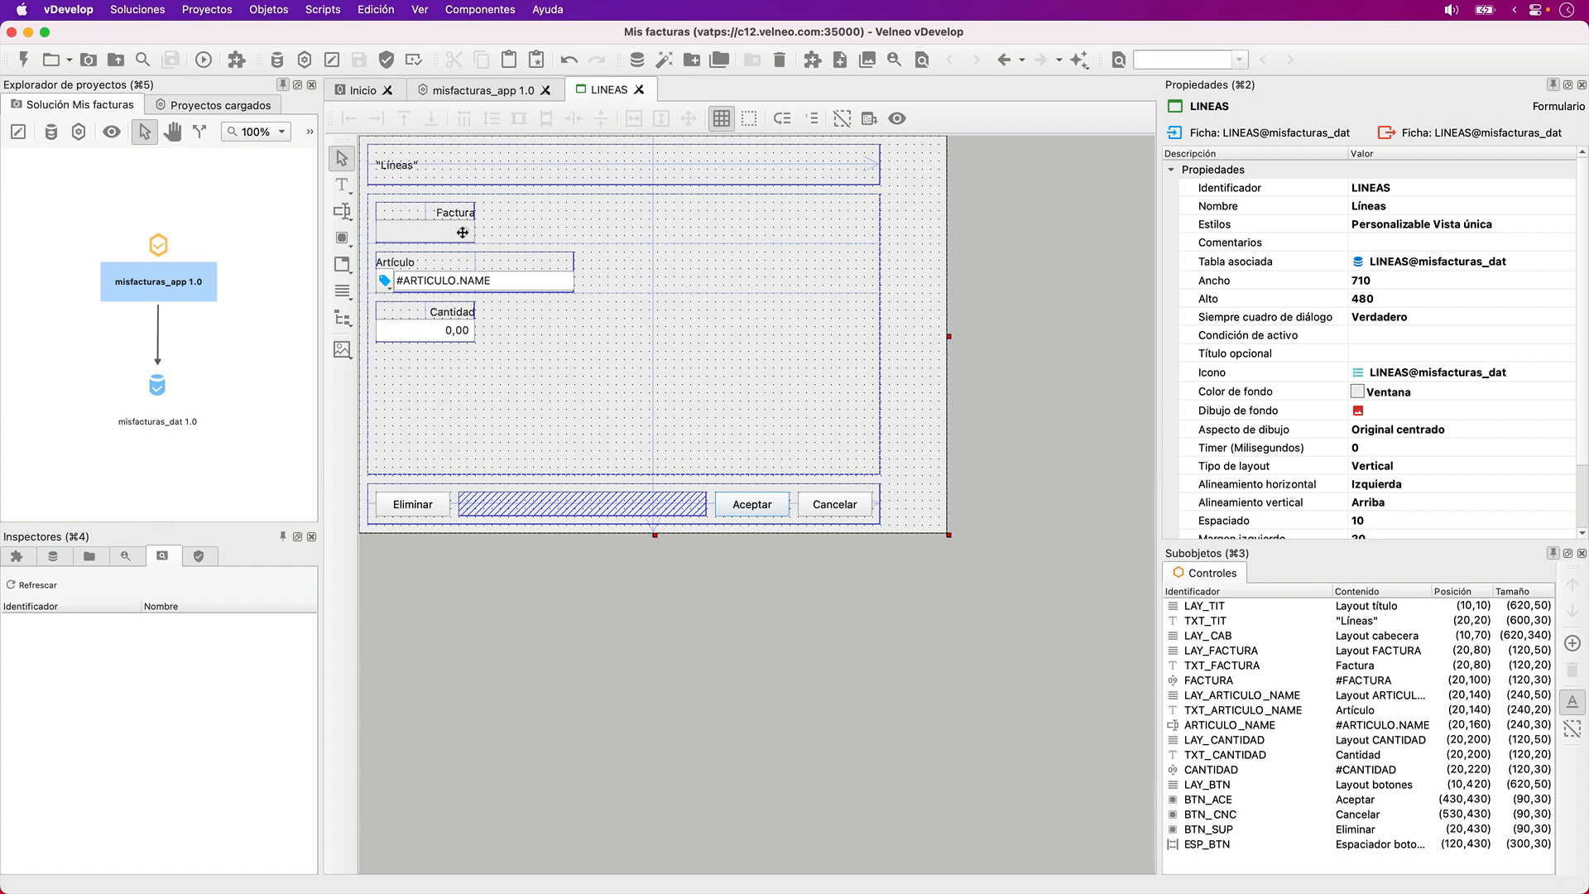
{"action": "left_click", "coordinate": [463, 232]}
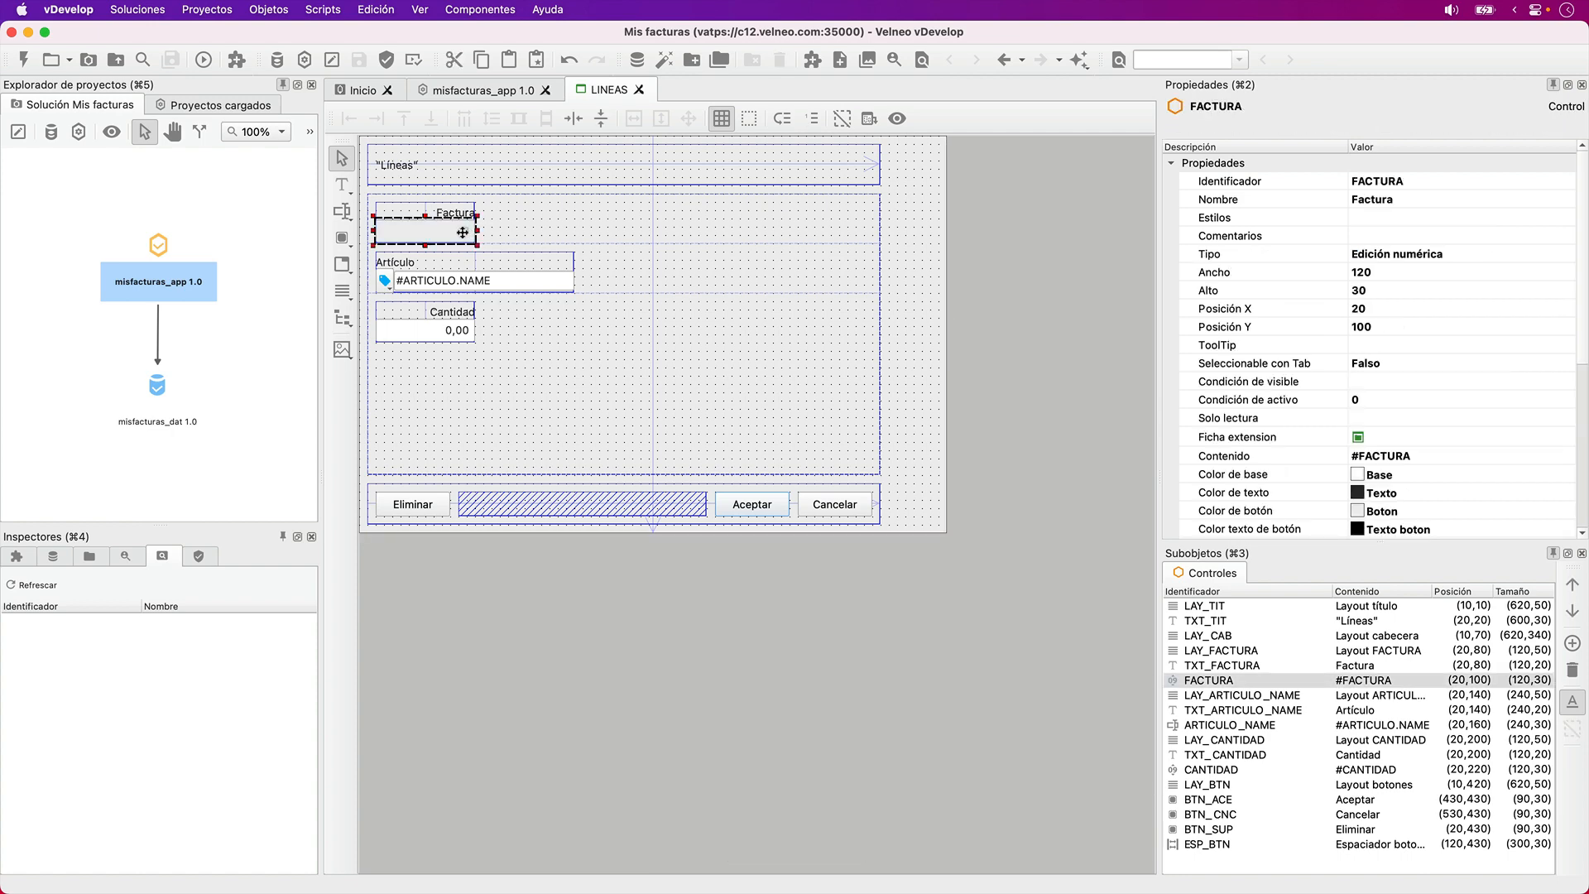
{"action": "left_click", "coordinate": [639, 89]}
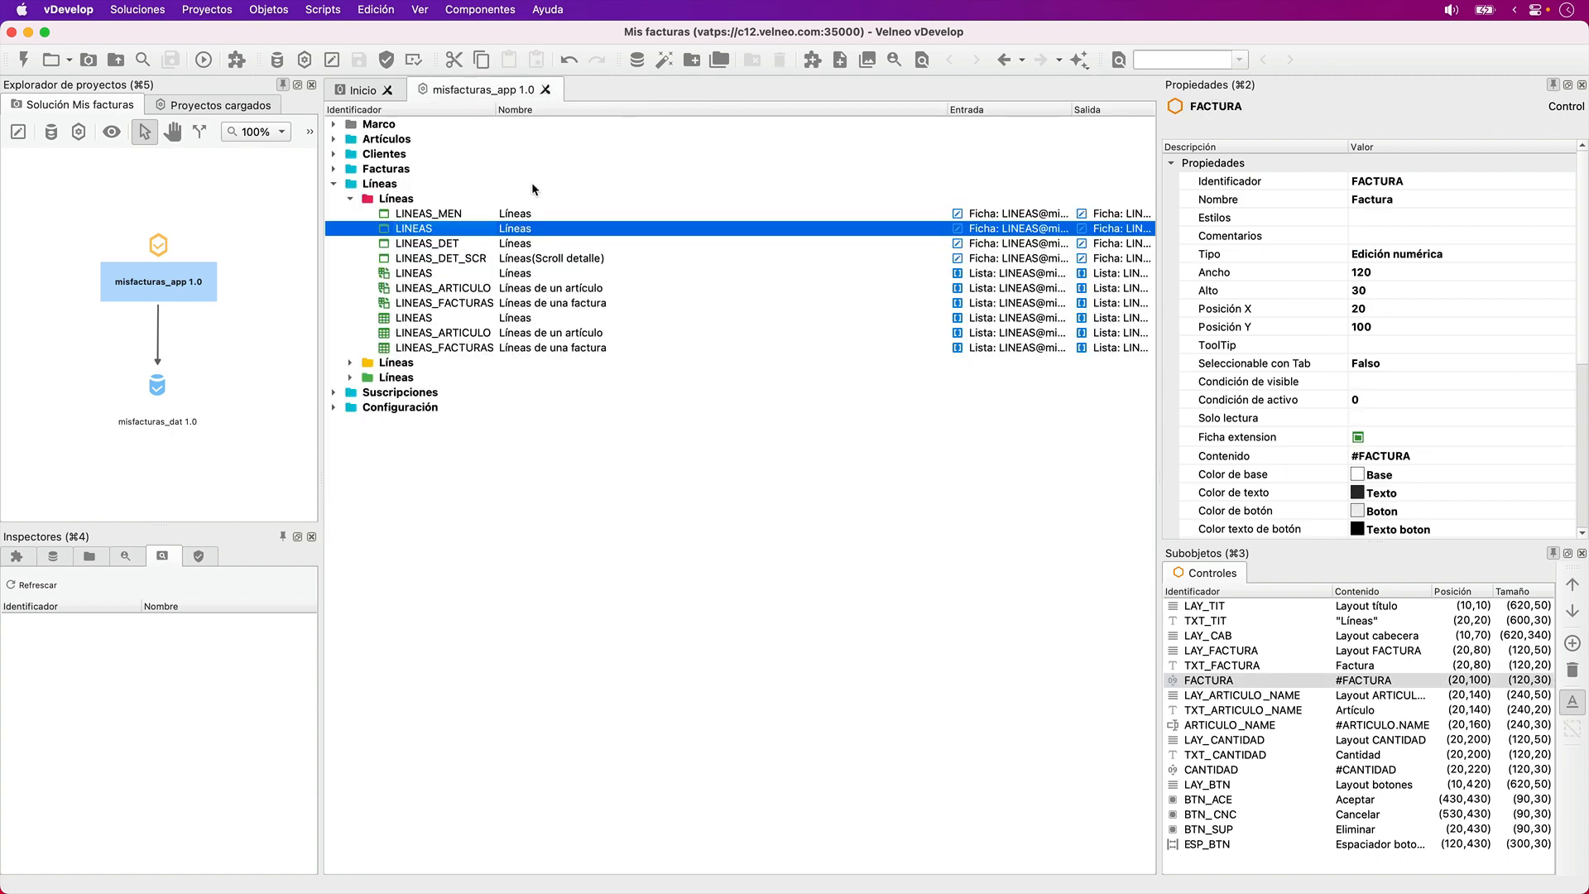
{"action": "double_click", "coordinate": [457, 228]}
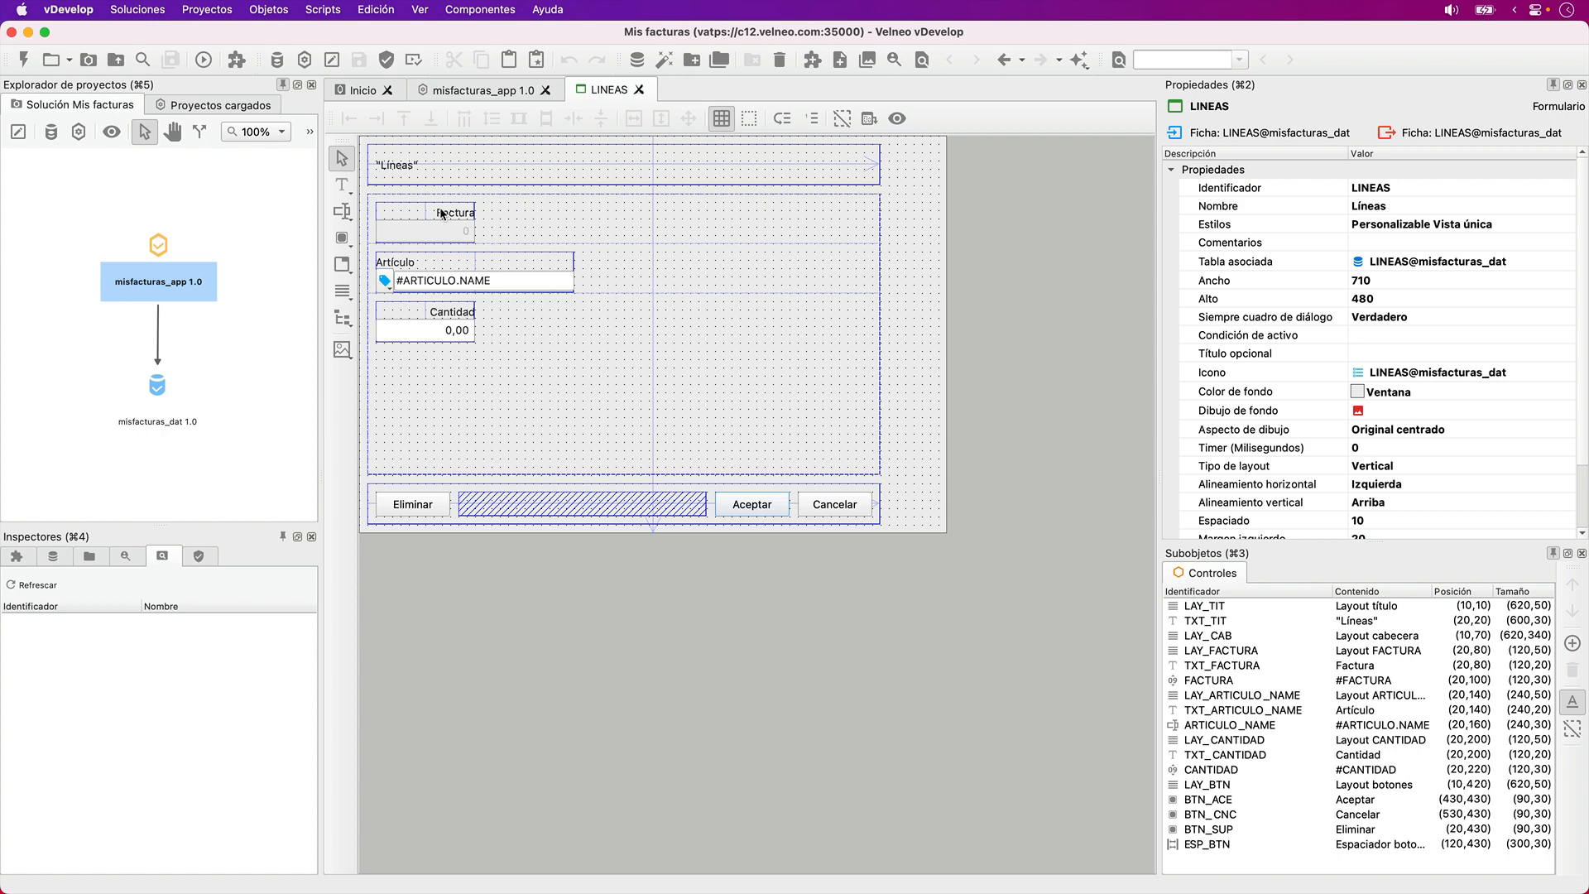
- Widen the LAY_FACTURA layout to 600
{"action": "left_click", "coordinate": [453, 222]}
{"action": "key", "text": "shift+Tab"}
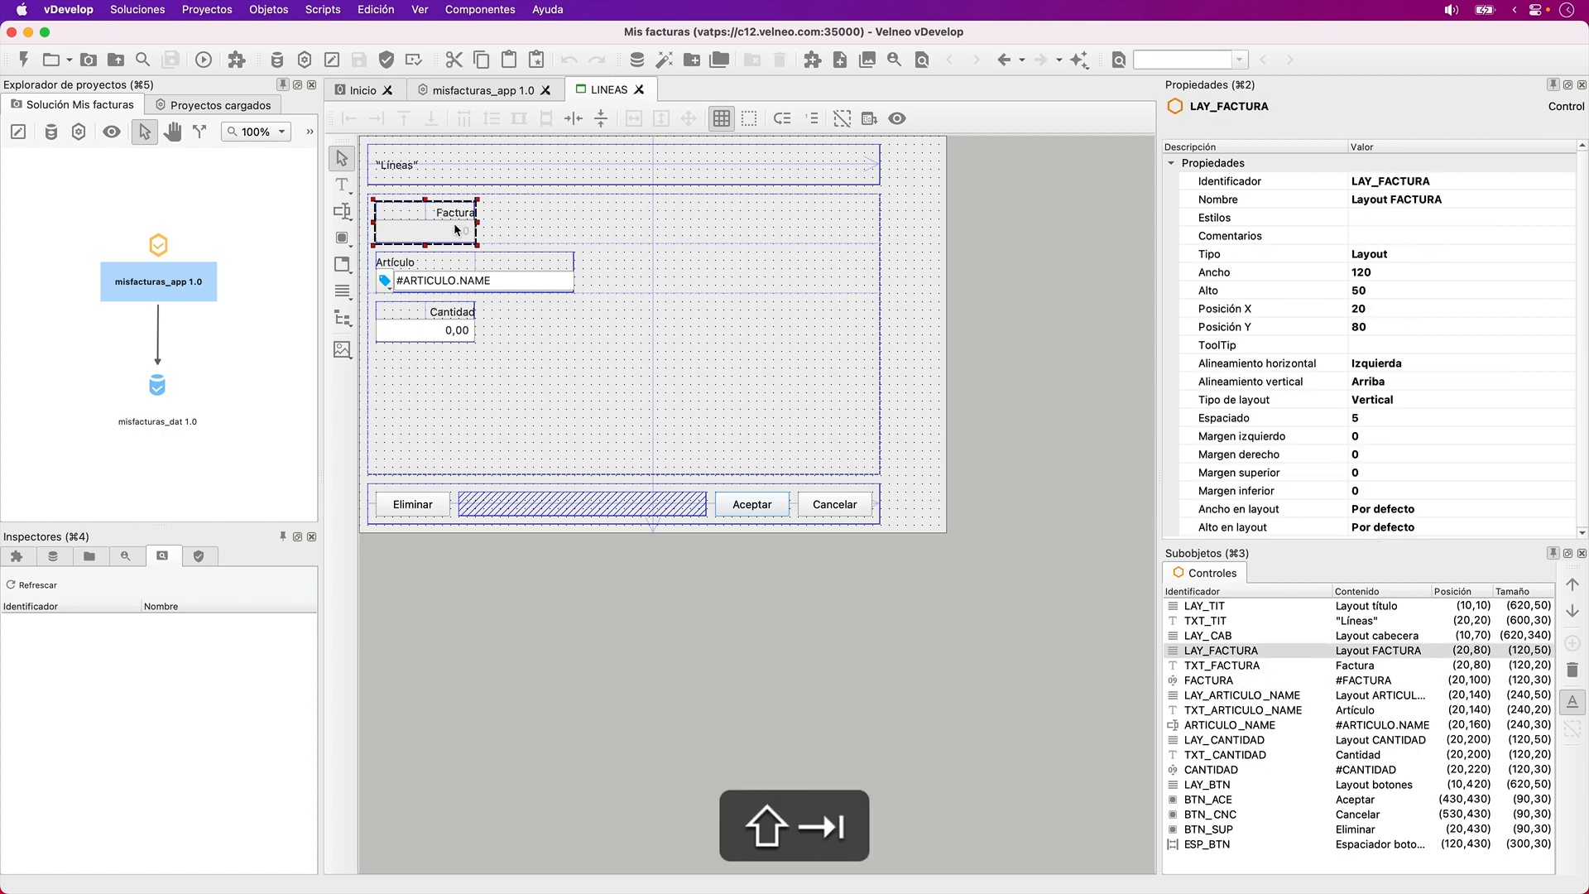
{"action": "key", "text": "shift+Right"}
{"action": "key", "text": "shift+Right"}
{"action": "key", "text": "shift+Right"}
{"action": "key", "text": "shift+Right"}
{"action": "key", "text": "shift+Right"}
{"action": "key", "text": "shift+Right"}
{"action": "key", "text": "shift+Right"}
{"action": "key", "text": "shift+Right"}
{"action": "key", "text": "shift+Right"}
{"action": "key", "text": "shift+Right"}
{"action": "key", "text": "shift+Right"}
{"action": "key", "text": "shift+Right"}
{"action": "key", "text": "shift+Right"}
{"action": "key", "text": "shift+Right"}
{"action": "key", "text": "shift+Right"}
{"action": "key", "text": "shift+Right"}
{"action": "key", "text": "shift+Right"}
{"action": "key", "text": "shift+Right"}
{"action": "key", "text": "shift+Right"}
{"action": "key", "text": "shift+Right"}
{"action": "key", "text": "shift+Right"}
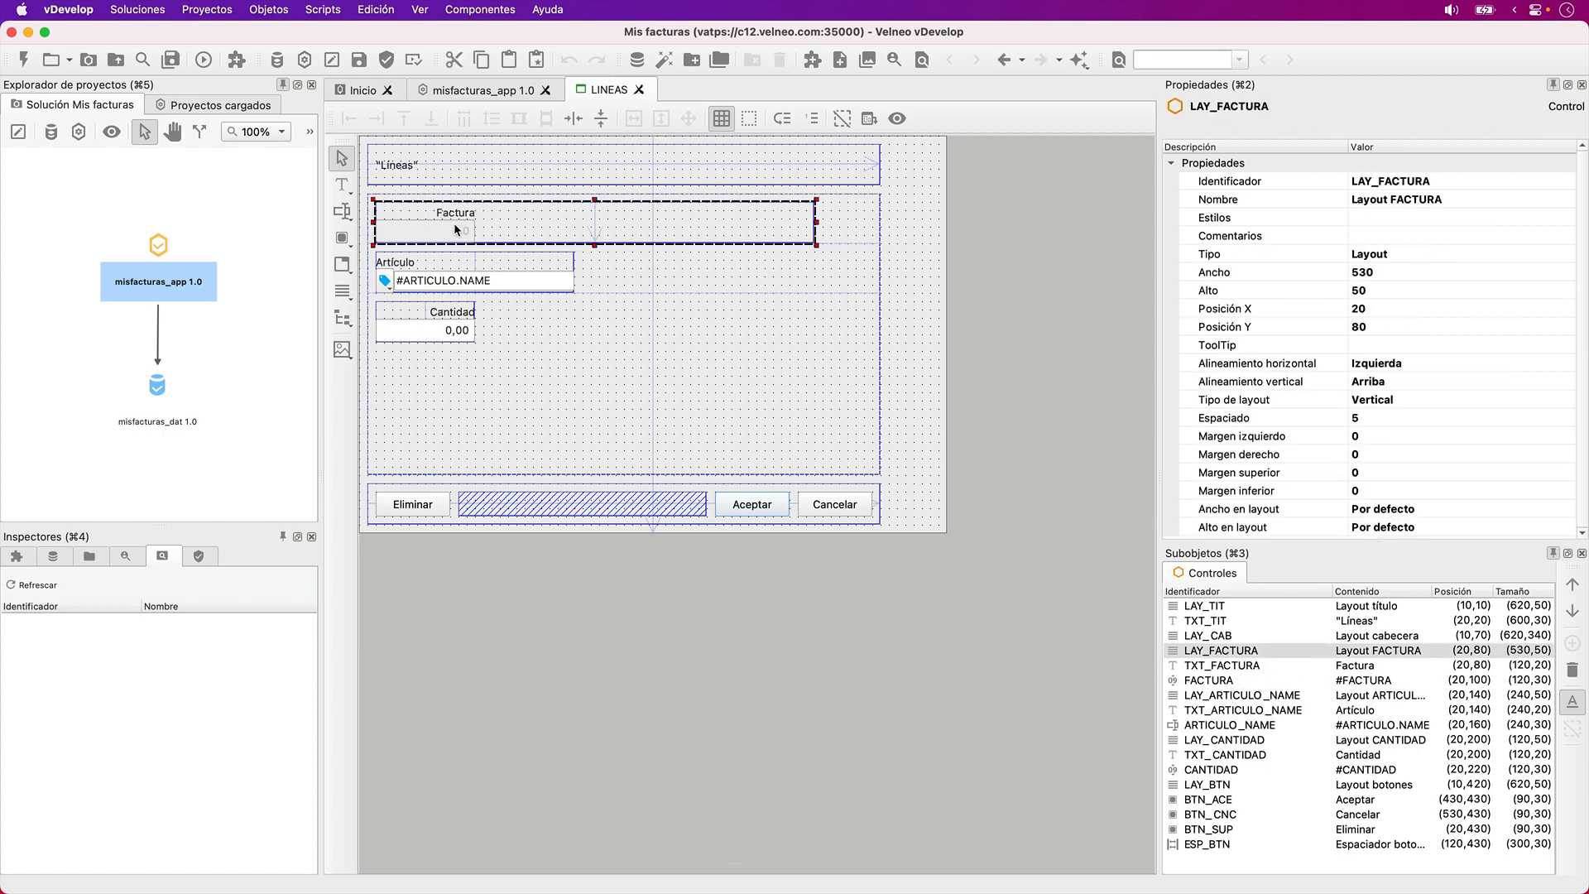
{"action": "key", "text": "shift+Left"}
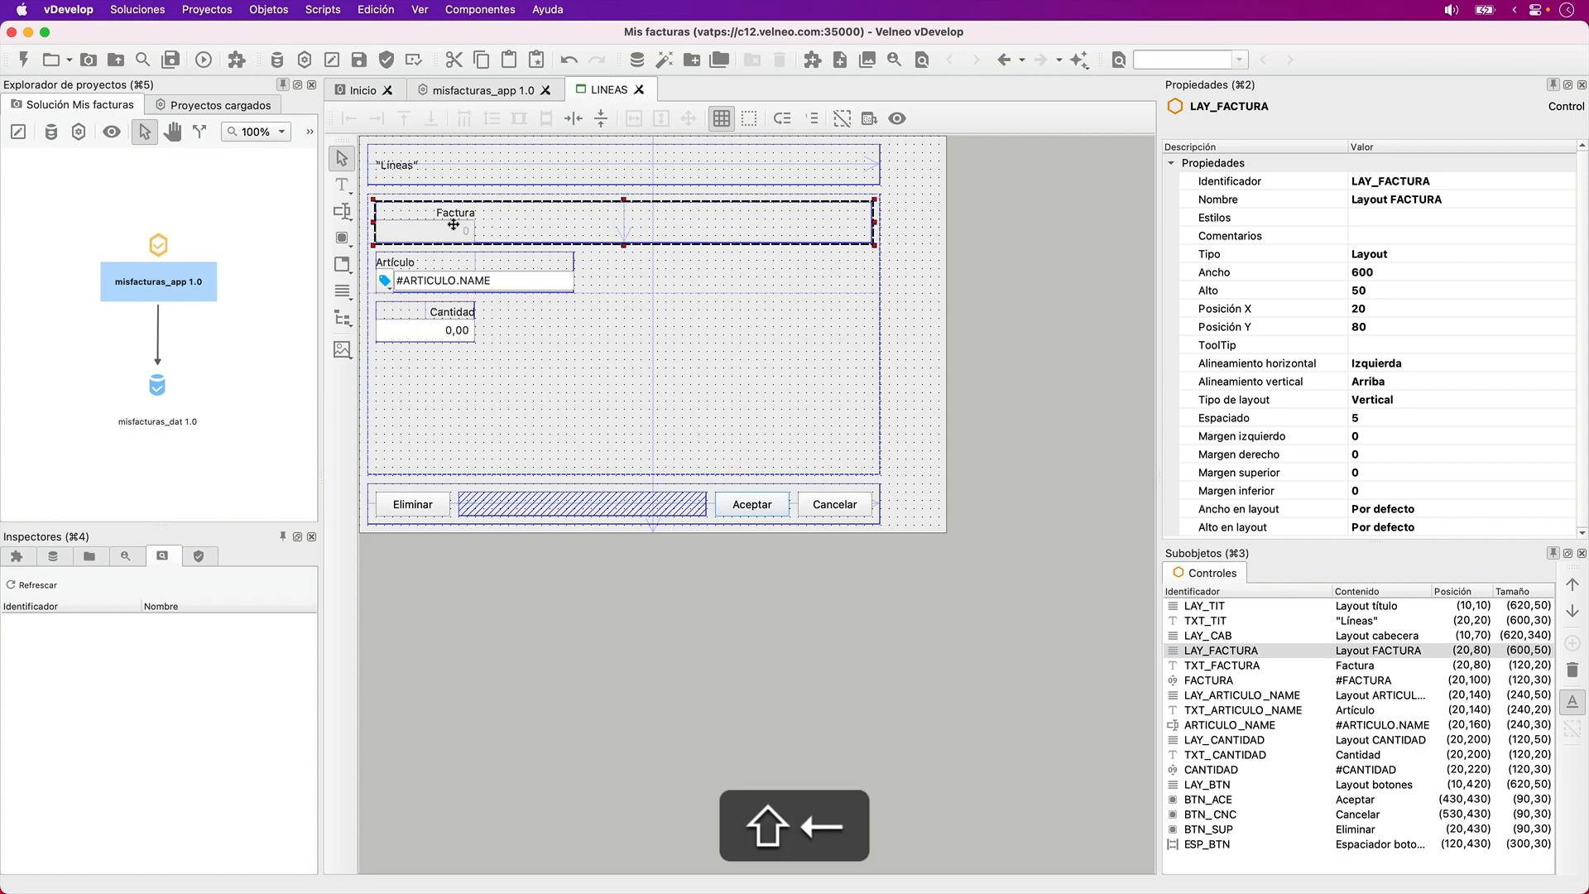
{"action": "left_click", "coordinate": [912, 267]}
- Set the FACTURA field's content formula to #FACTURA.N_FACTURA_EDITADO
{"action": "left_click", "coordinate": [448, 231]}
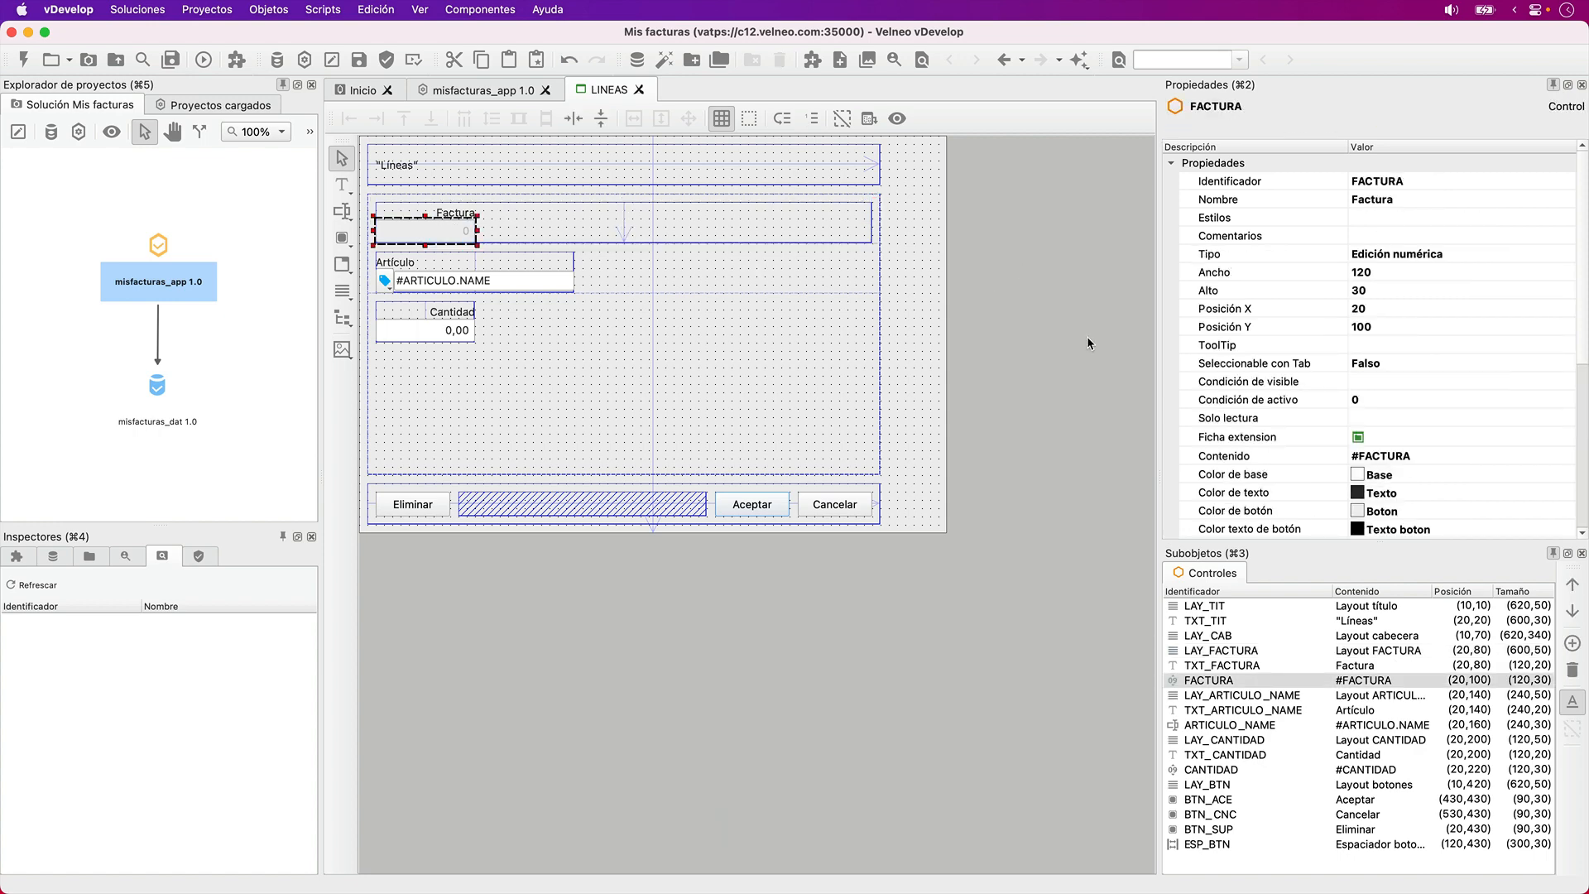
{"action": "left_click", "coordinate": [1485, 449]}
{"action": "key", "text": "F4"}
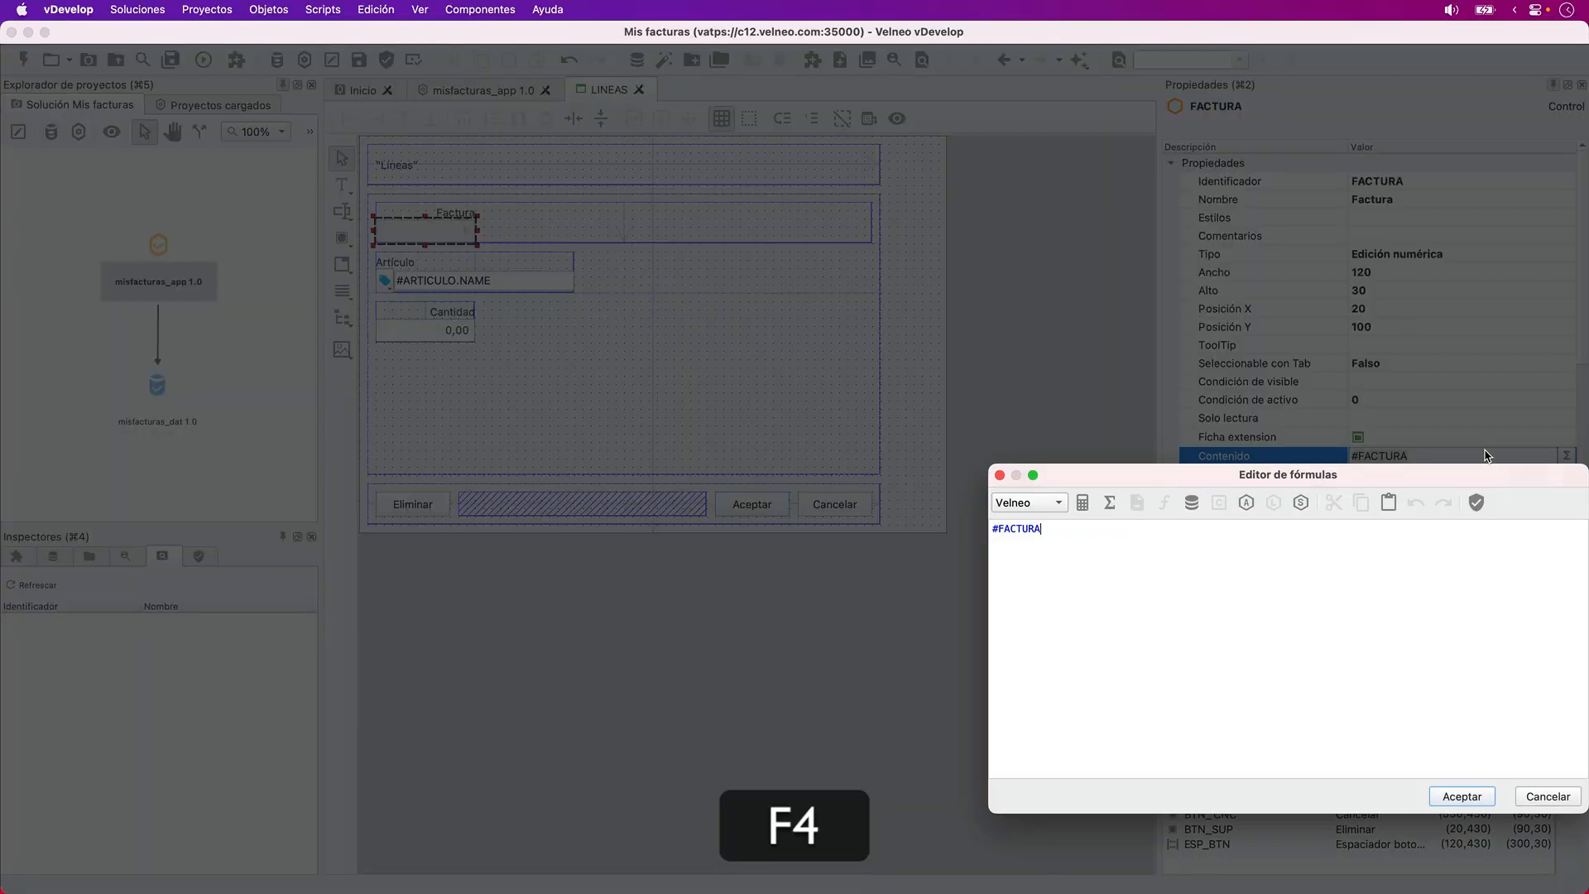
{"action": "type", "text": "."}
{"action": "key", "text": "Down"}
{"action": "key", "text": "Down"}
{"action": "key", "text": "Down"}
{"action": "key", "text": "Down"}
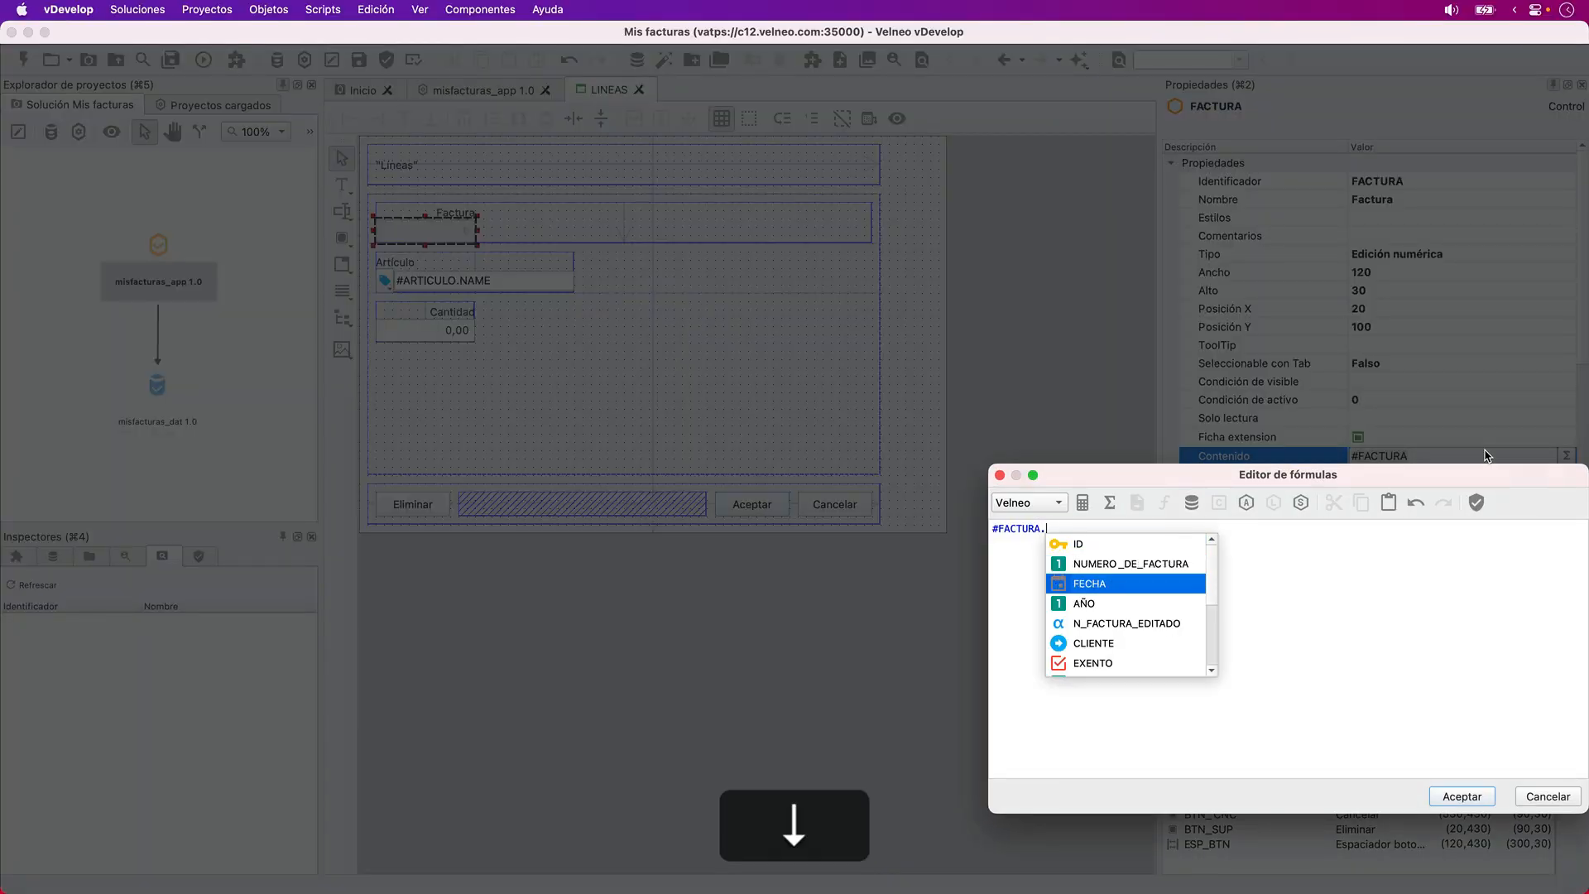
{"action": "key", "text": "Return"}
{"action": "key", "text": "Return"}
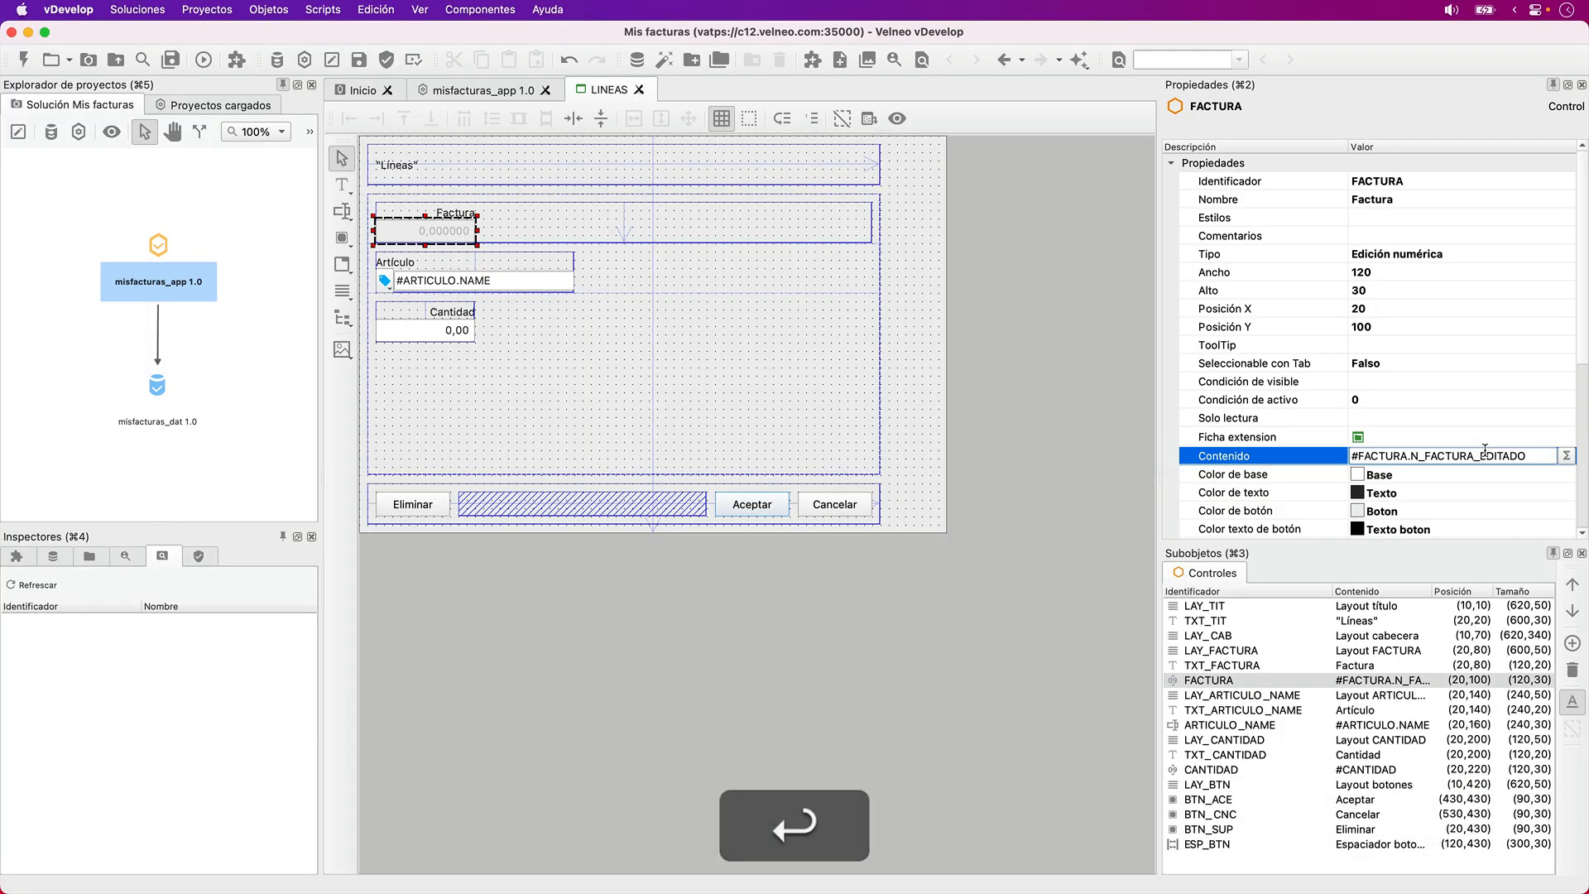
{"action": "scroll", "coordinate": [1371, 448], "scroll_direction": "down", "scroll_amount": 2}
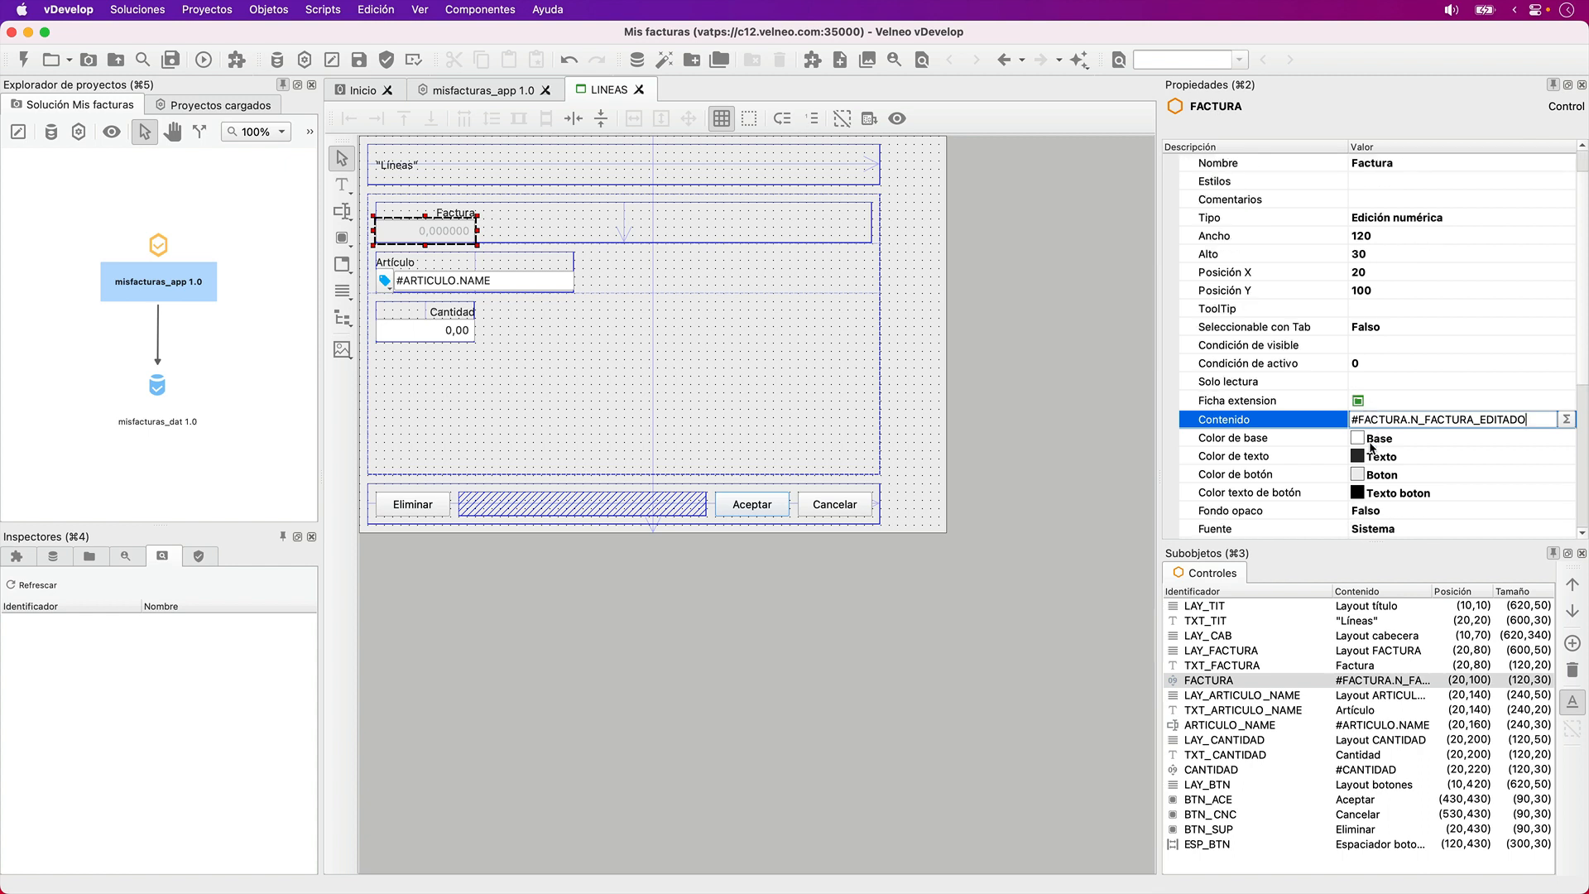
{"action": "key", "text": "Tab"}
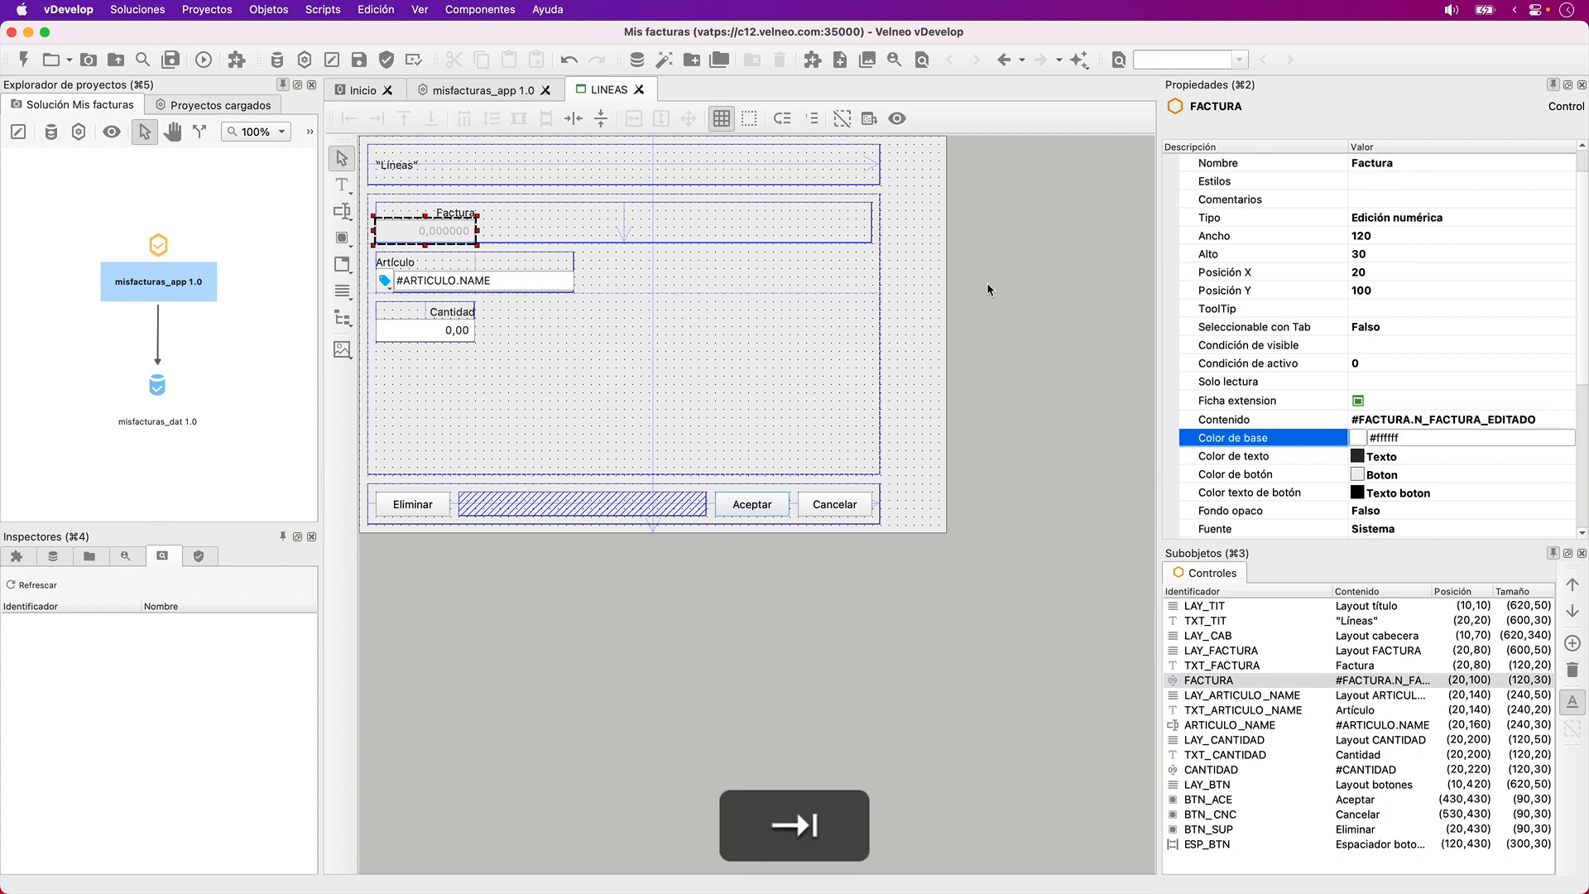
{"action": "left_click", "coordinate": [1063, 206]}
- Delete the FACTURA field and its Factura label from the form
{"action": "left_click", "coordinate": [452, 231]}
{"action": "key", "text": "Delete"}
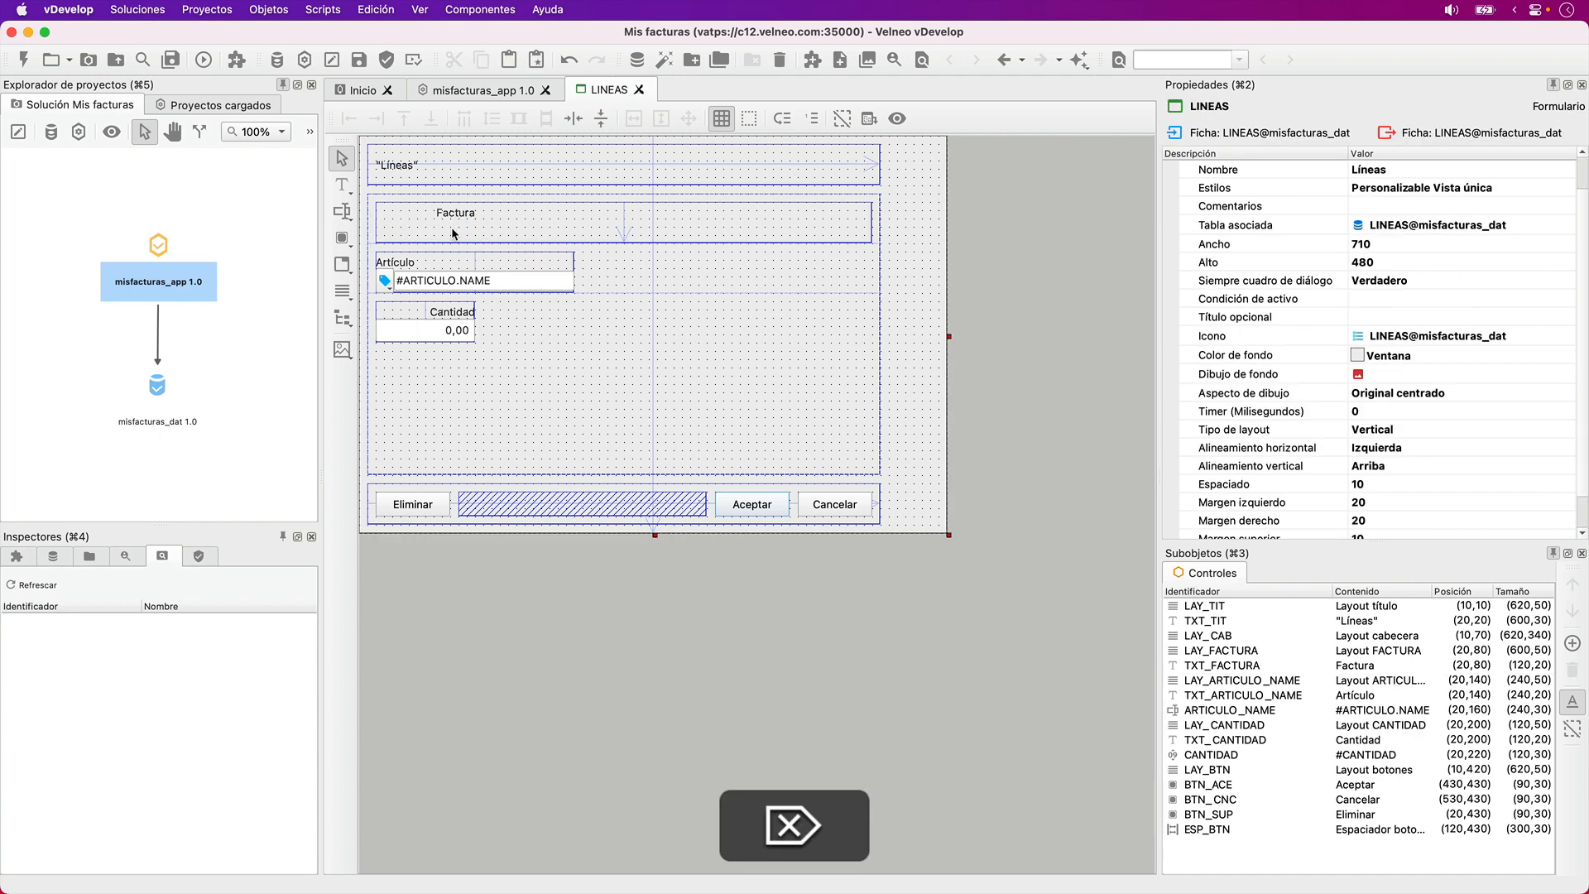
{"action": "left_click", "coordinate": [452, 217]}
{"action": "key", "text": "Delete"}
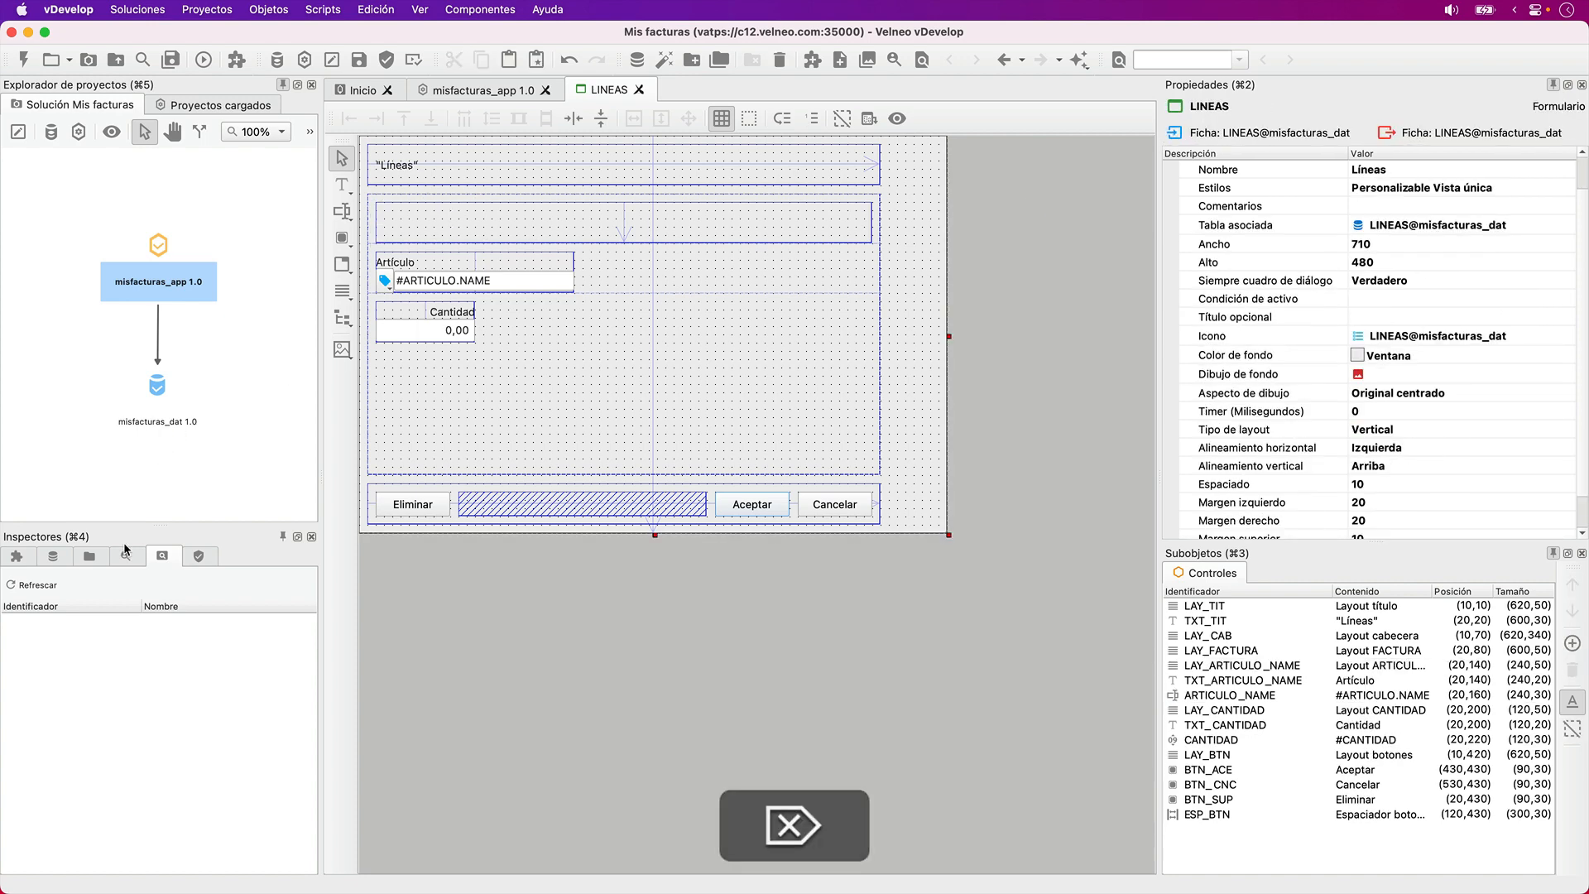
- Add the invoice's N_FACTURA_EDITADO and FECHA fields and its client's NAME field to the form below Cantidad
{"action": "left_click", "coordinate": [54, 557]}
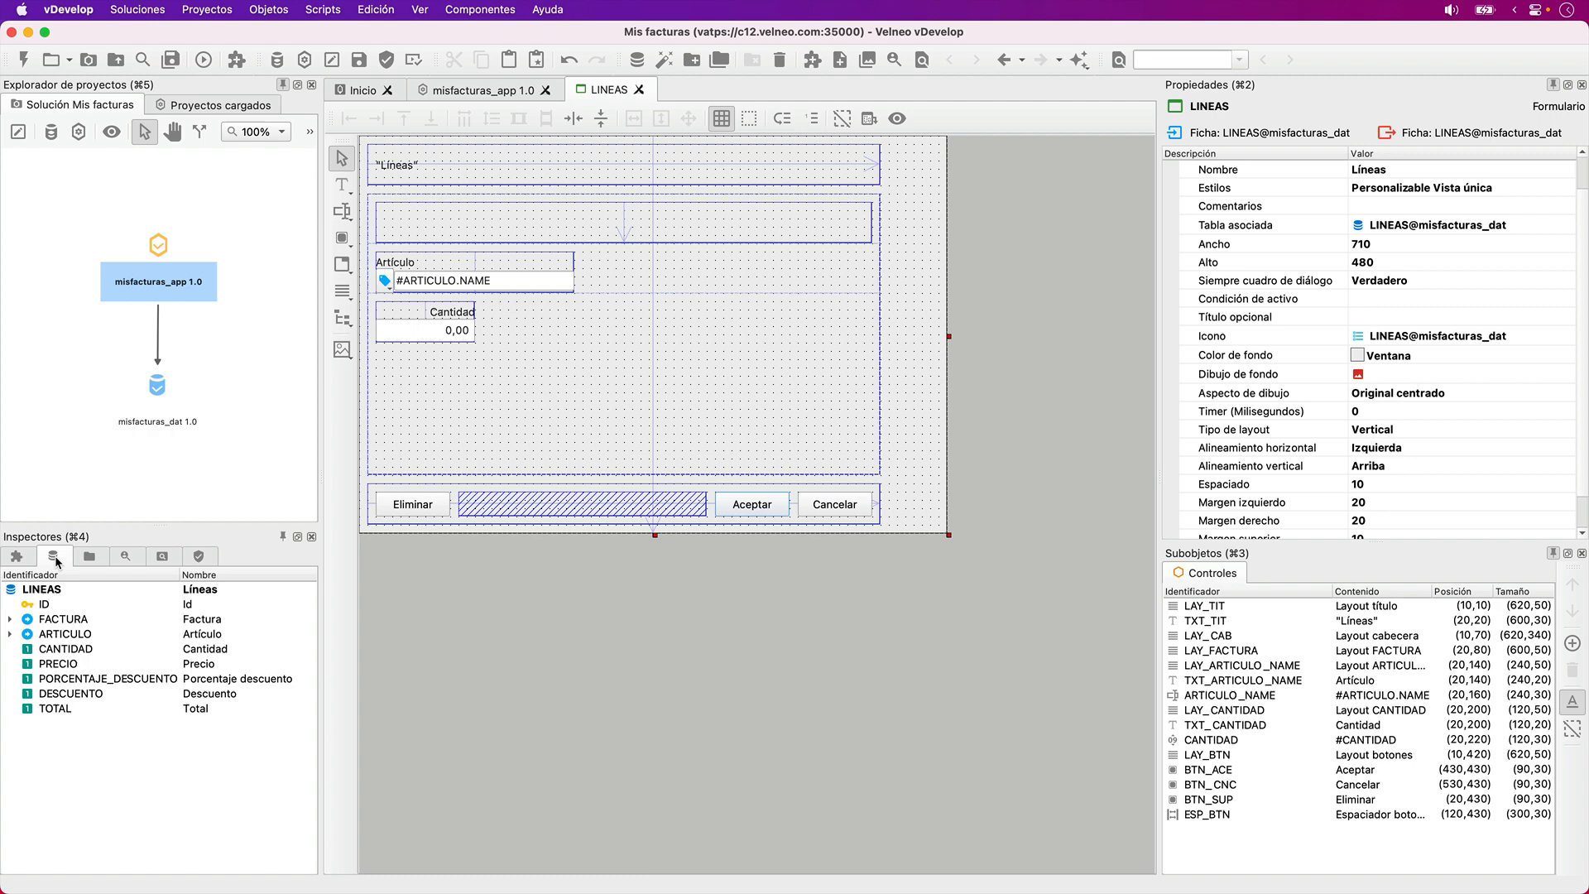
{"action": "left_click", "coordinate": [8, 621]}
{"action": "left_click", "coordinate": [90, 651]}
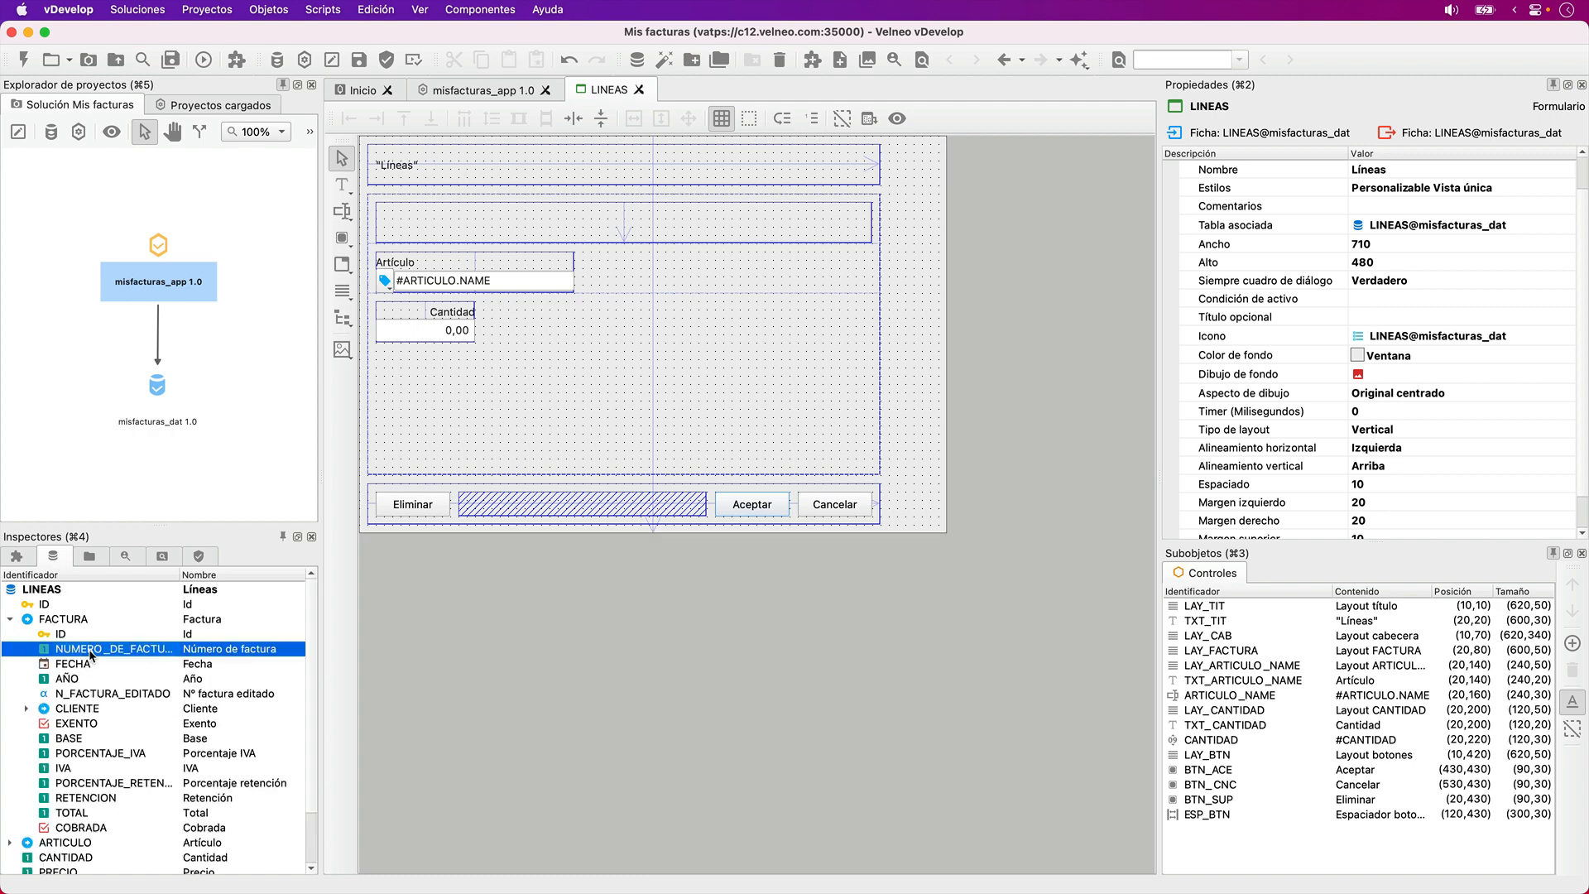
{"action": "key", "text": "alt"}
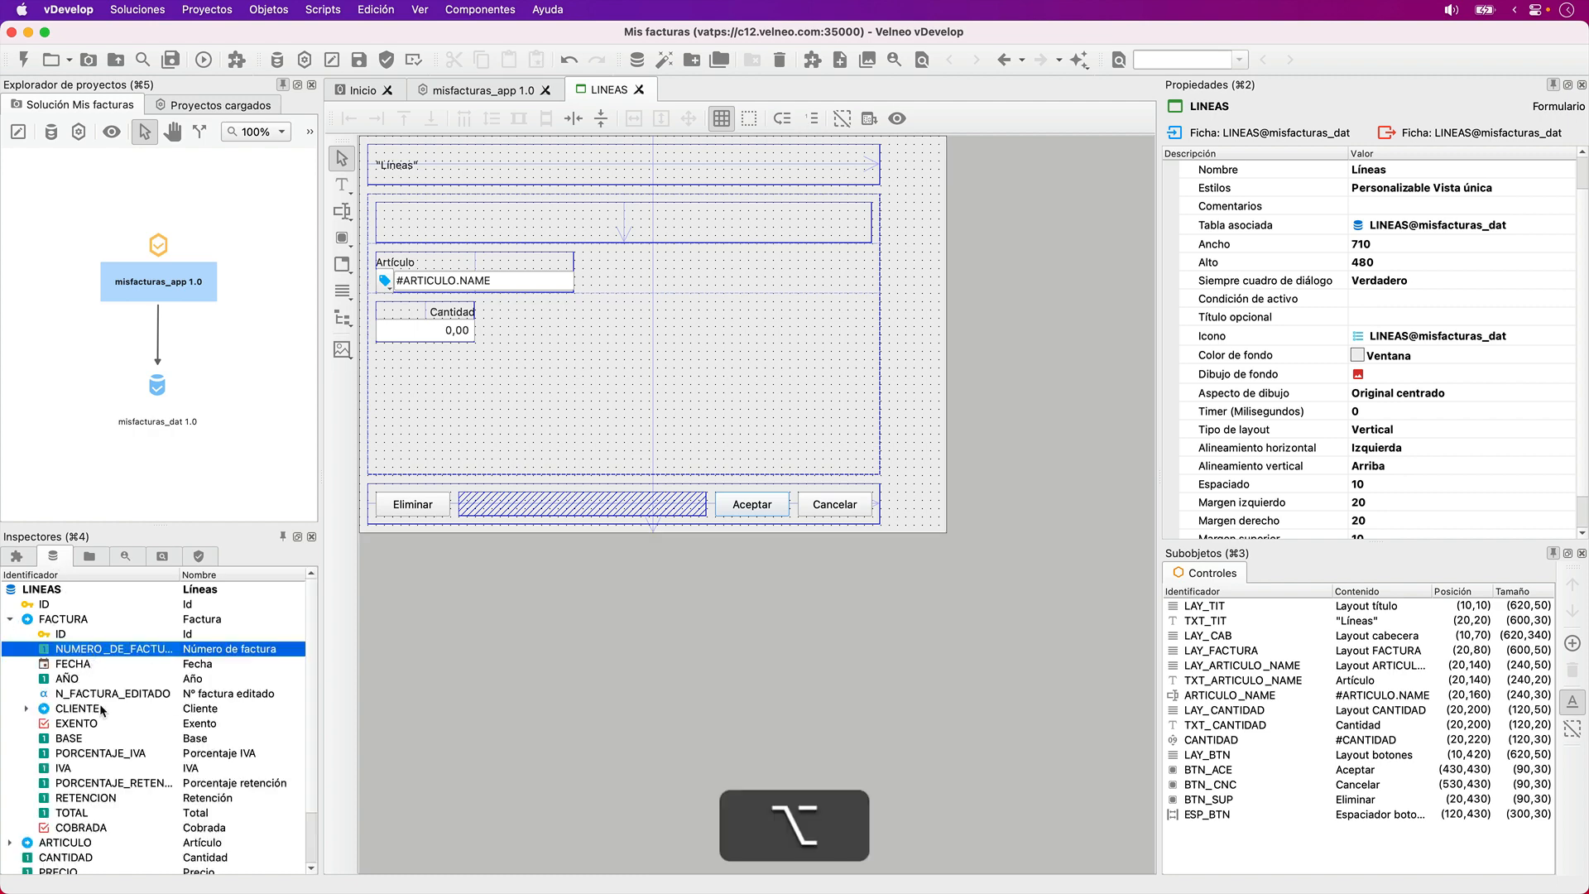
{"action": "left_click", "coordinate": [100, 696]}
{"action": "left_click", "coordinate": [86, 662], "text": "super"}
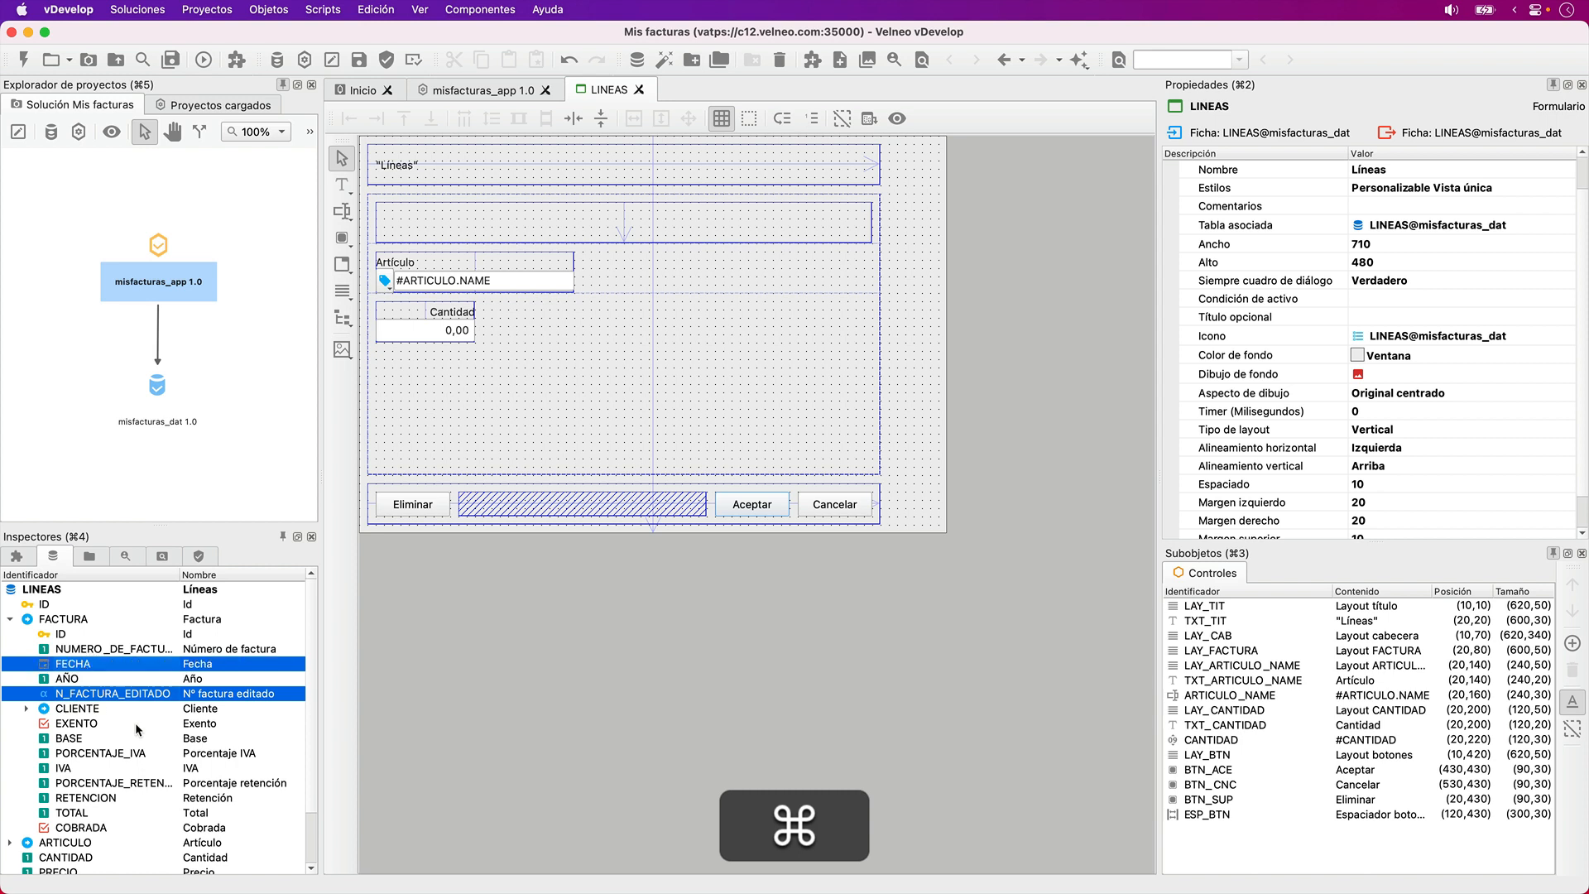
{"action": "left_click", "coordinate": [28, 710]}
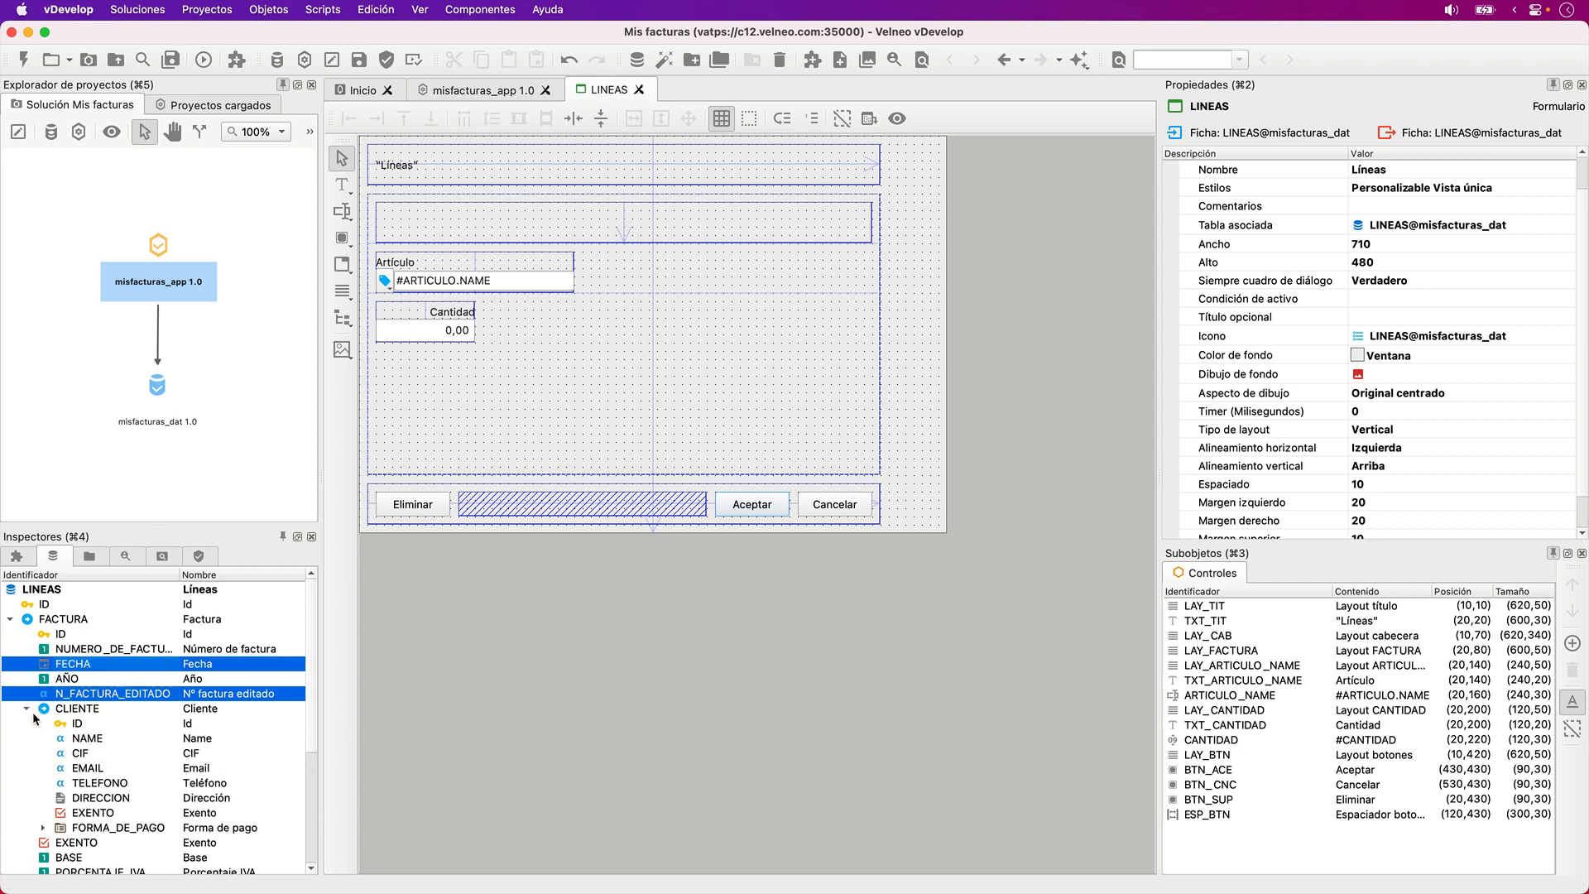
{"action": "left_click", "coordinate": [81, 739], "text": "super"}
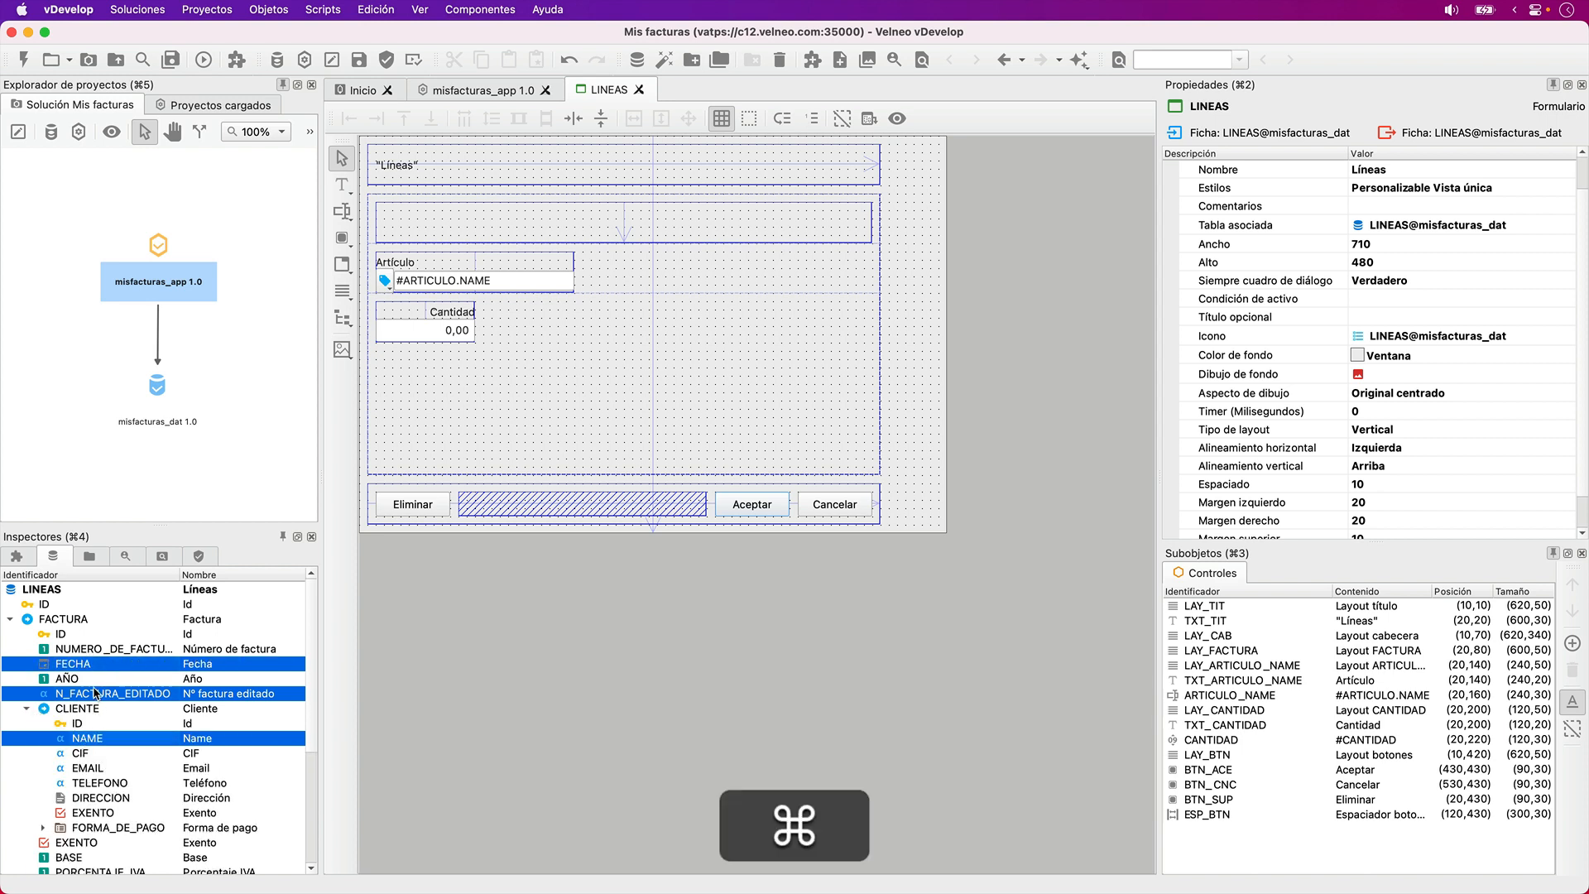
{"action": "left_click_drag", "start_coordinate": [677, 393], "coordinate": [533, 386]}
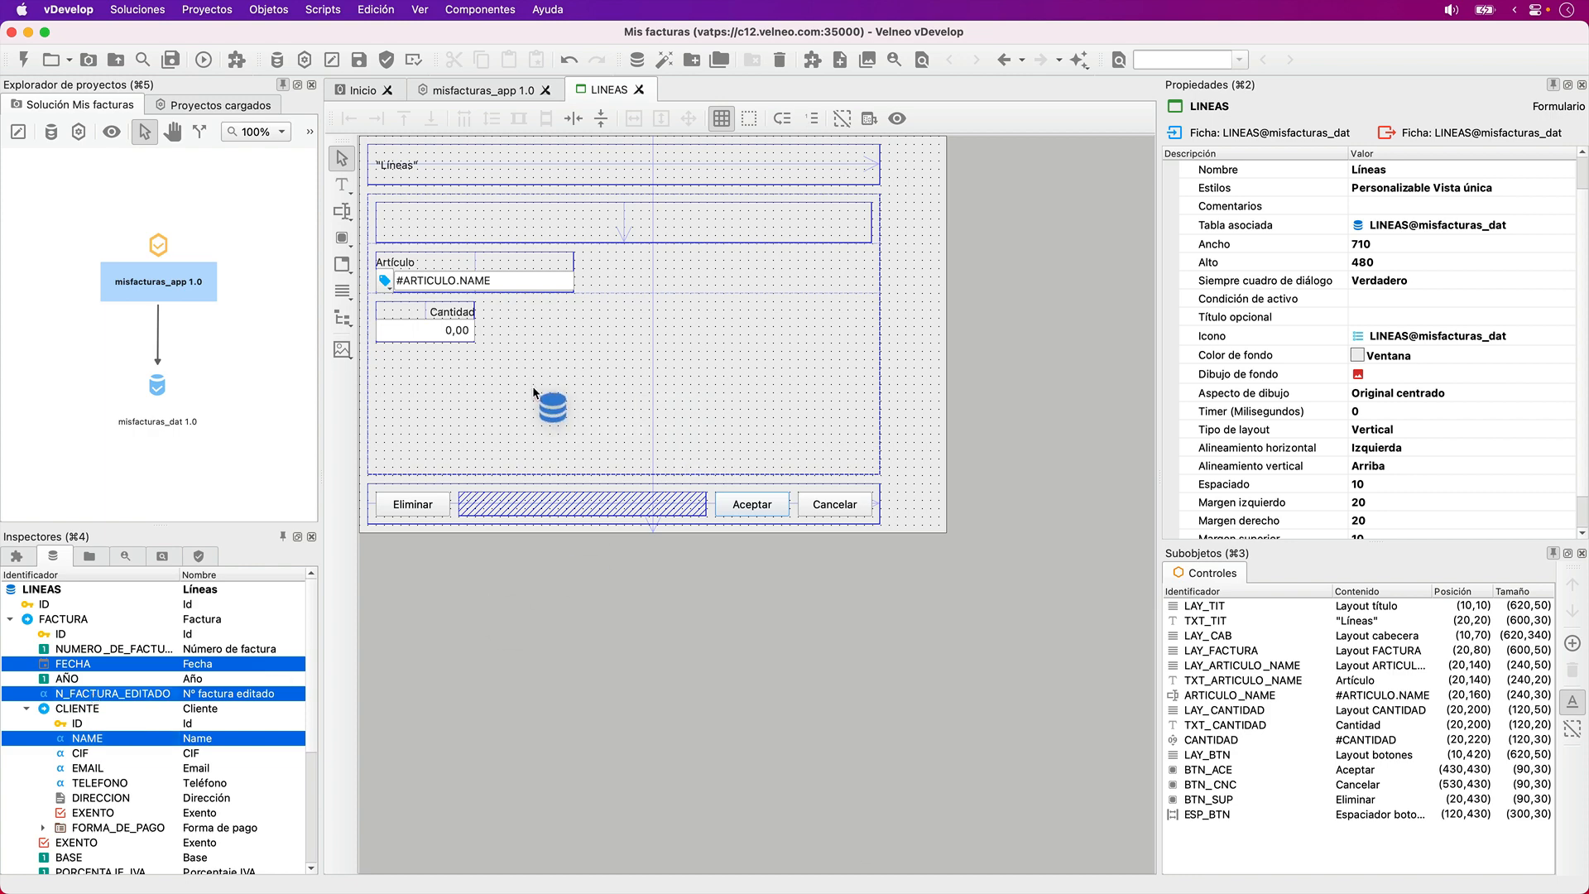
{"action": "left_click_drag", "start_coordinate": [377, 358], "coordinate": [377, 358]}
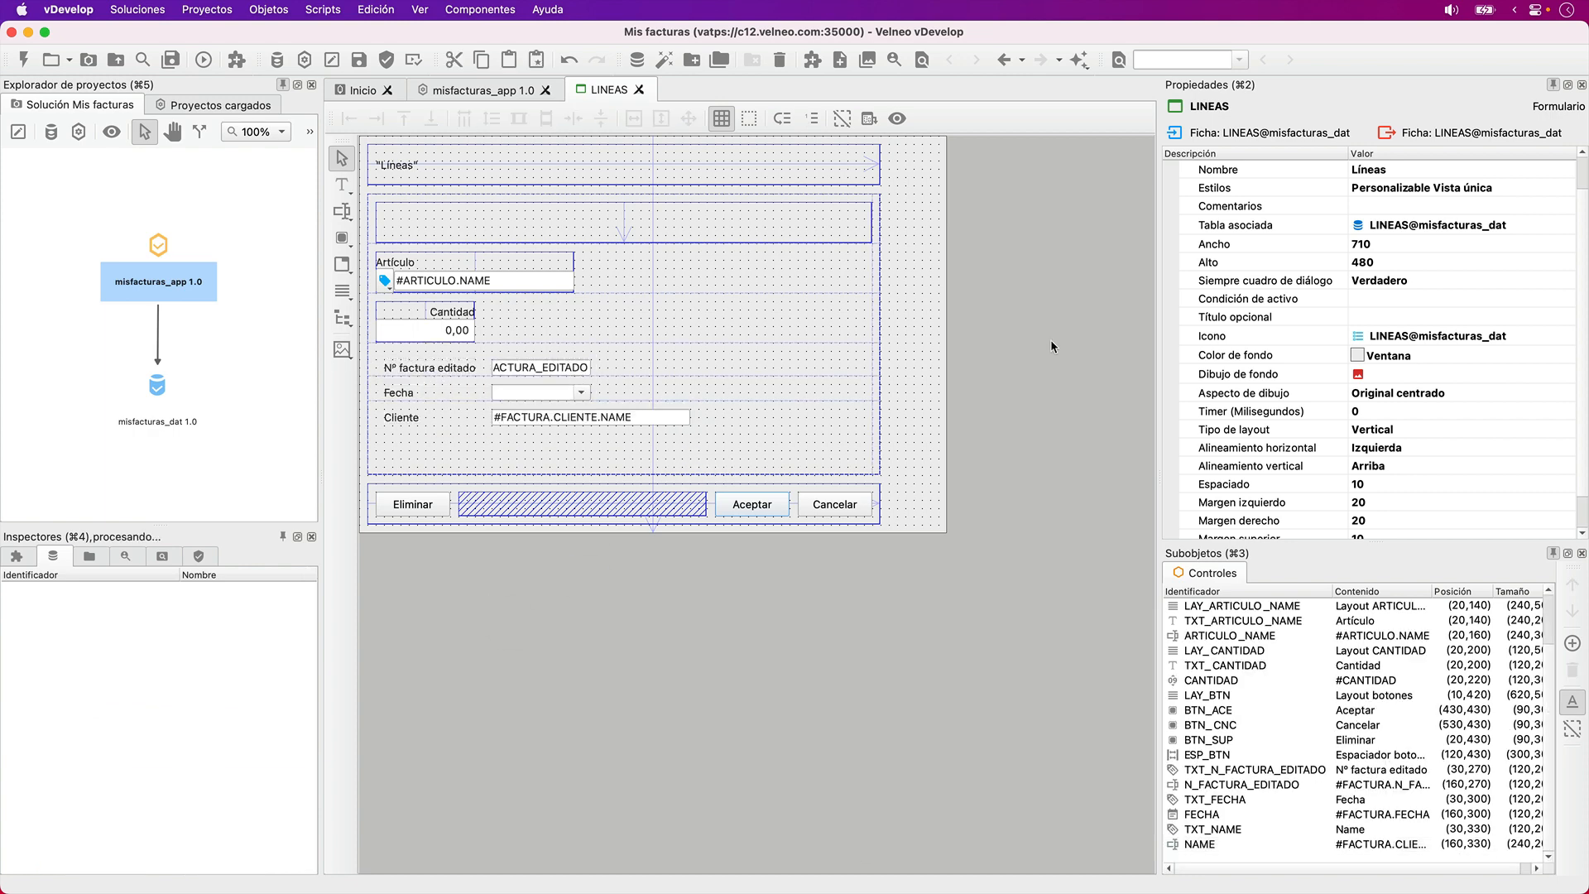
- Move the Nº factura editado label to position (20,80) and the Fecha label to (180,80)
{"action": "left_click", "coordinate": [462, 369]}
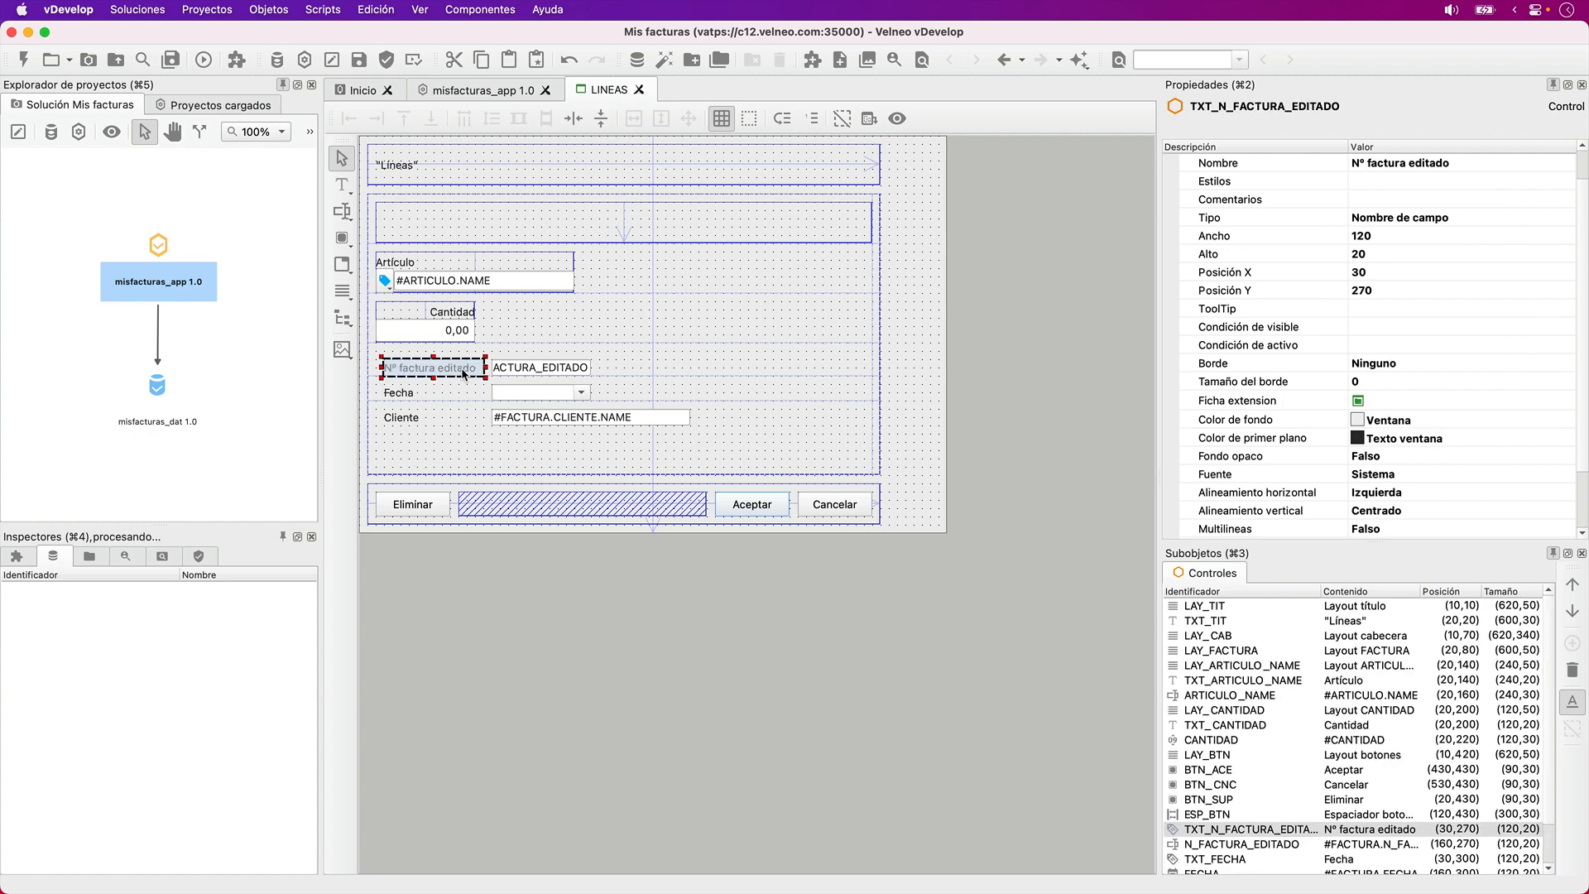
{"action": "left_click_drag", "start_coordinate": [457, 216], "coordinate": [456, 215]}
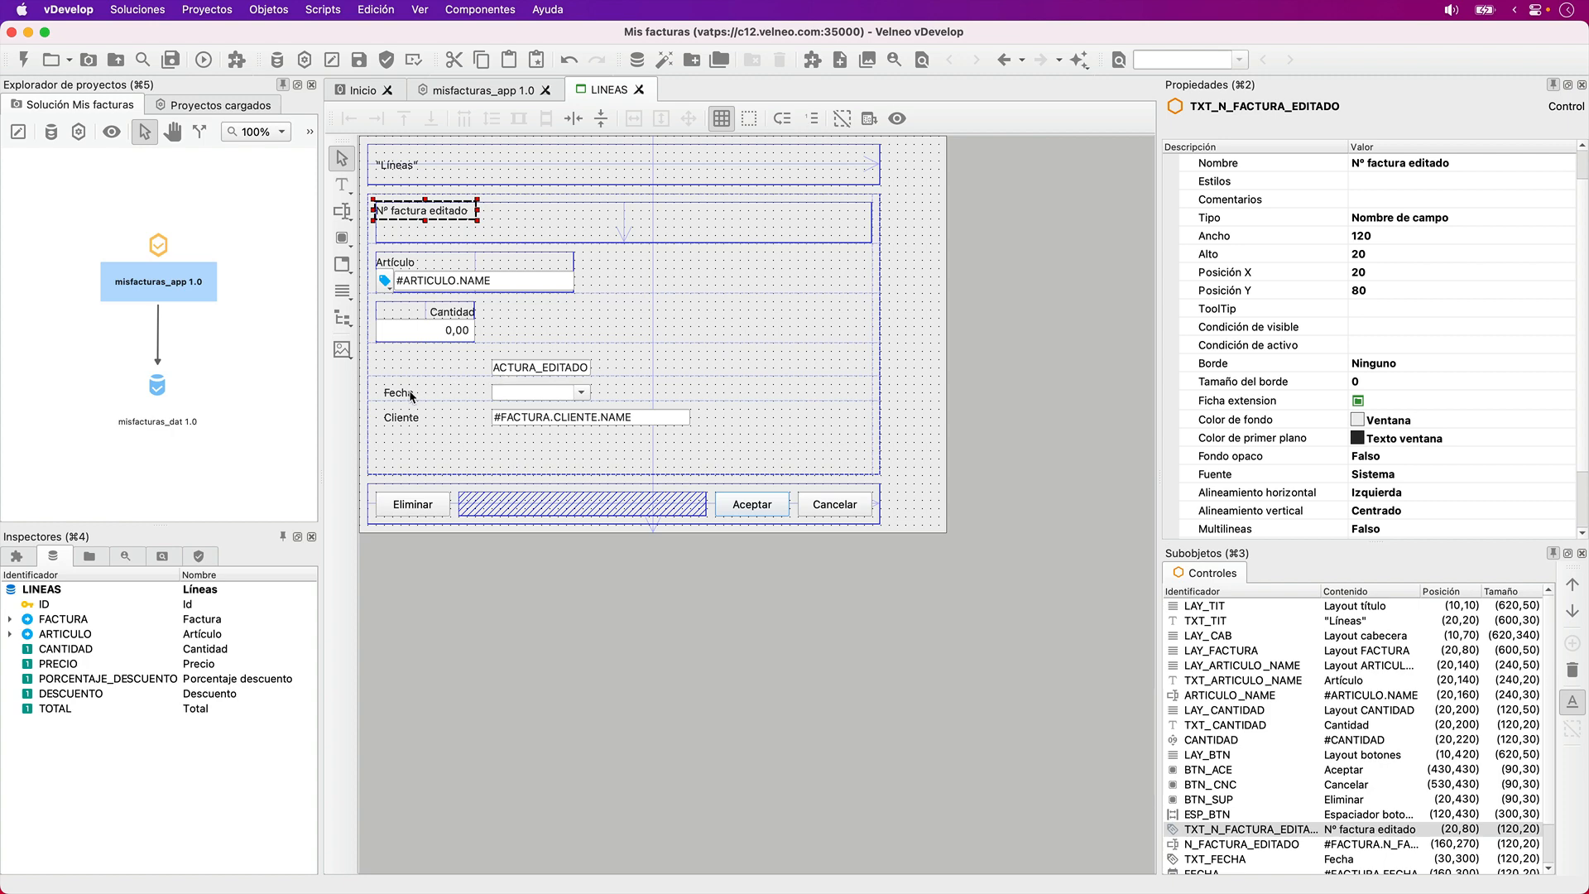
{"action": "left_click_drag", "start_coordinate": [411, 394], "coordinate": [532, 211]}
- Set the LAY_FACTURA layout's type to Grid
{"action": "left_click", "coordinate": [708, 220]}
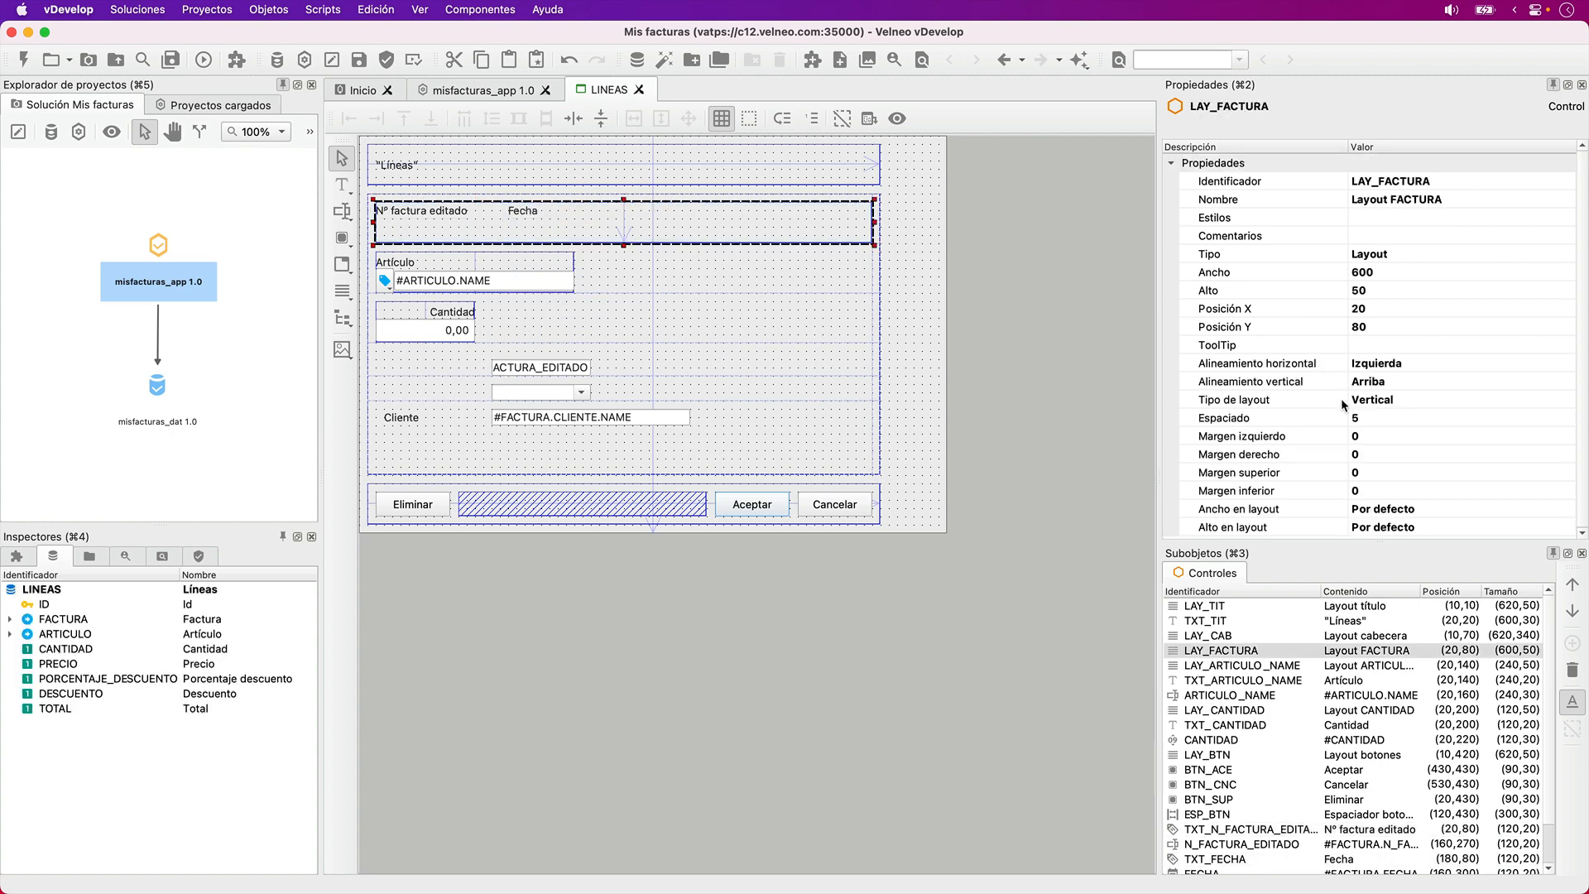
{"action": "left_click", "coordinate": [1319, 404]}
{"action": "key", "text": "g"}
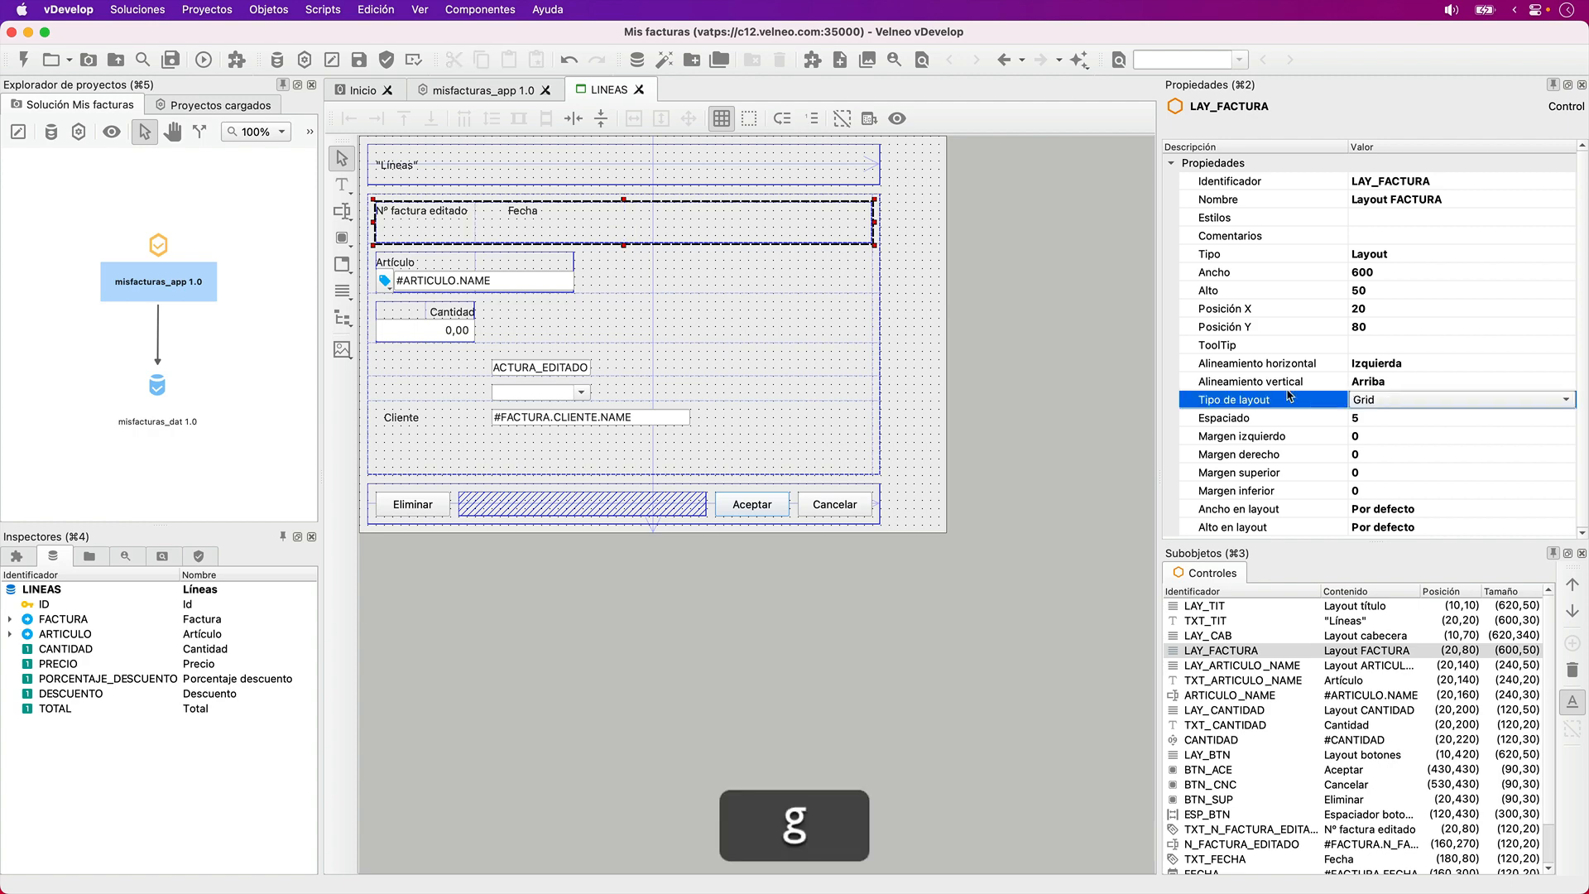
{"action": "left_click", "coordinate": [1041, 320]}
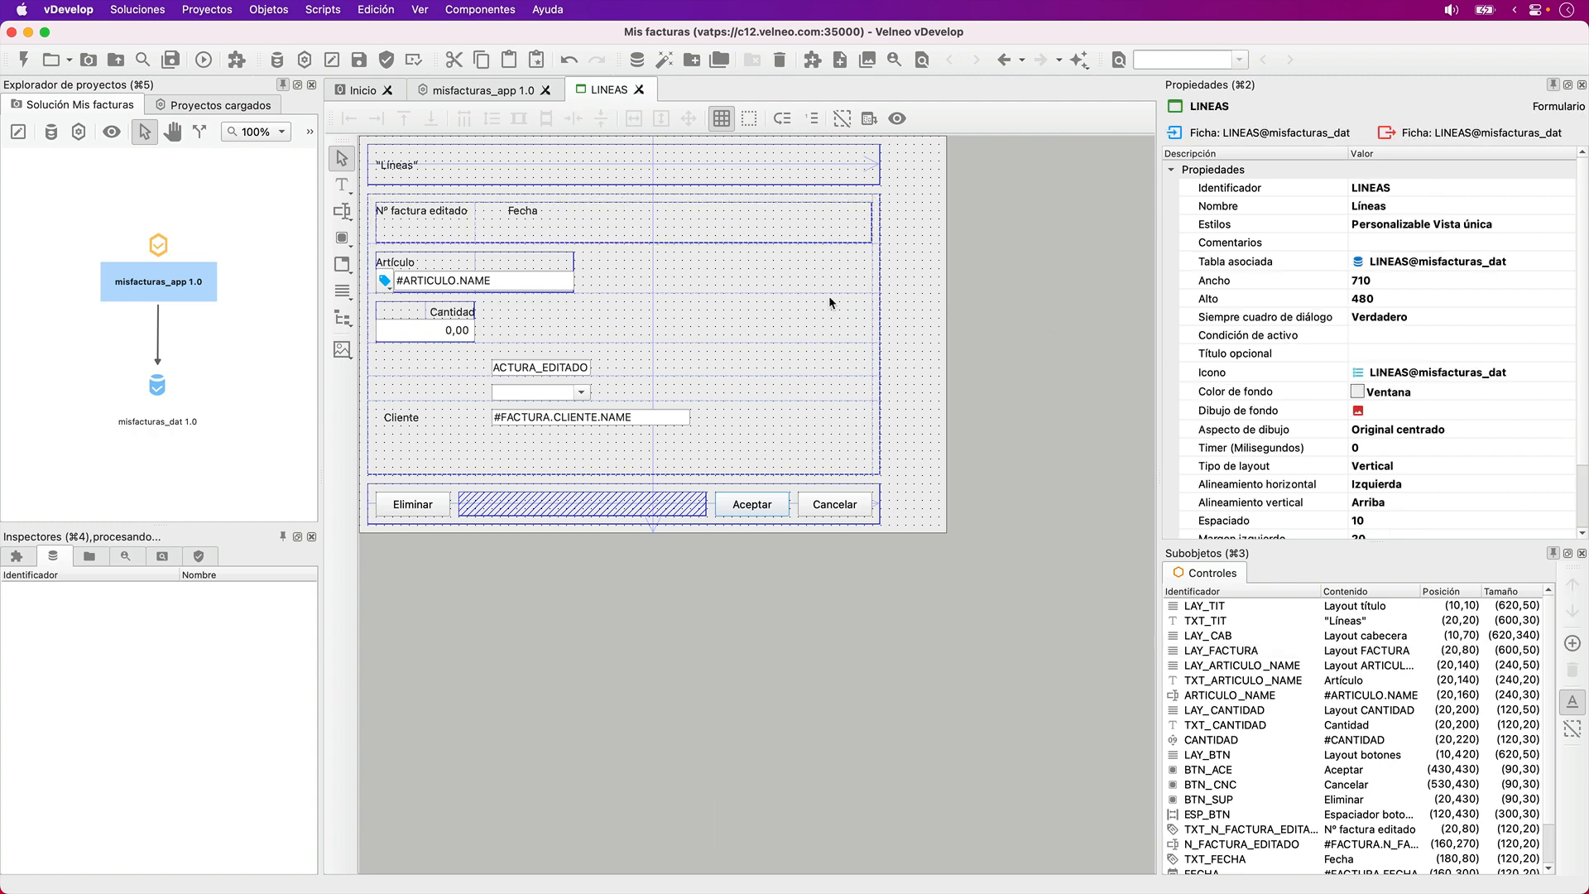
- Rename the Nº factura editado label as "Nº Factura"
{"action": "left_click", "coordinate": [435, 213]}
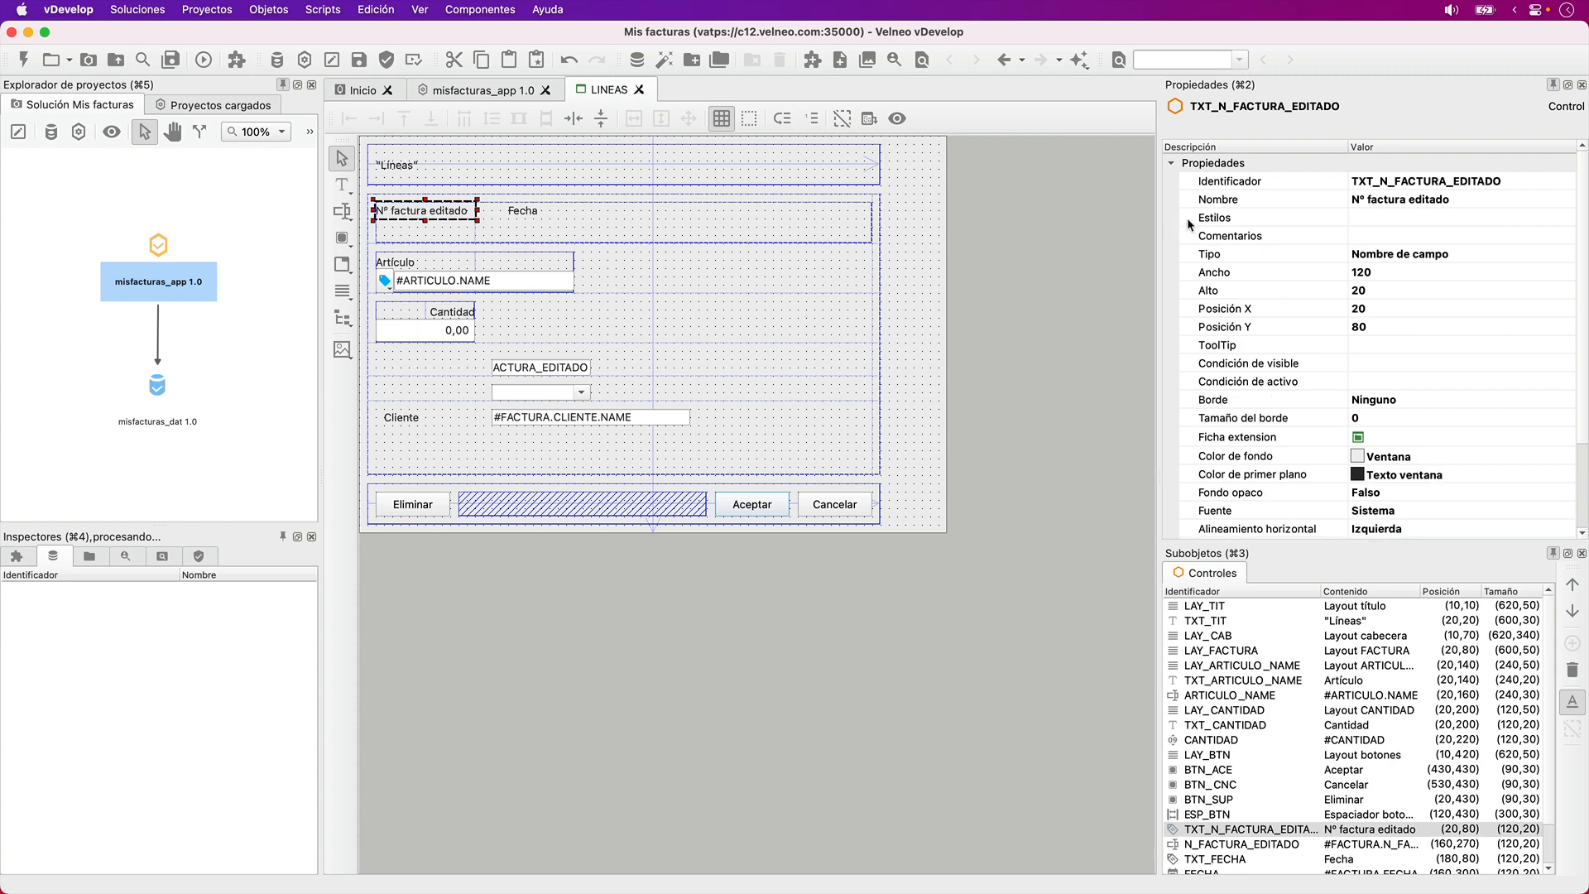
{"action": "left_click", "coordinate": [1295, 200]}
{"action": "key", "text": "Right"}
{"action": "key", "text": "BackSpace"}
{"action": "key", "text": "BackSpace"}
{"action": "key", "text": "BackSpace"}
{"action": "key", "text": "BackSpace"}
{"action": "key", "text": "BackSpace"}
{"action": "key", "text": "BackSpace"}
{"action": "key", "text": "BackSpace"}
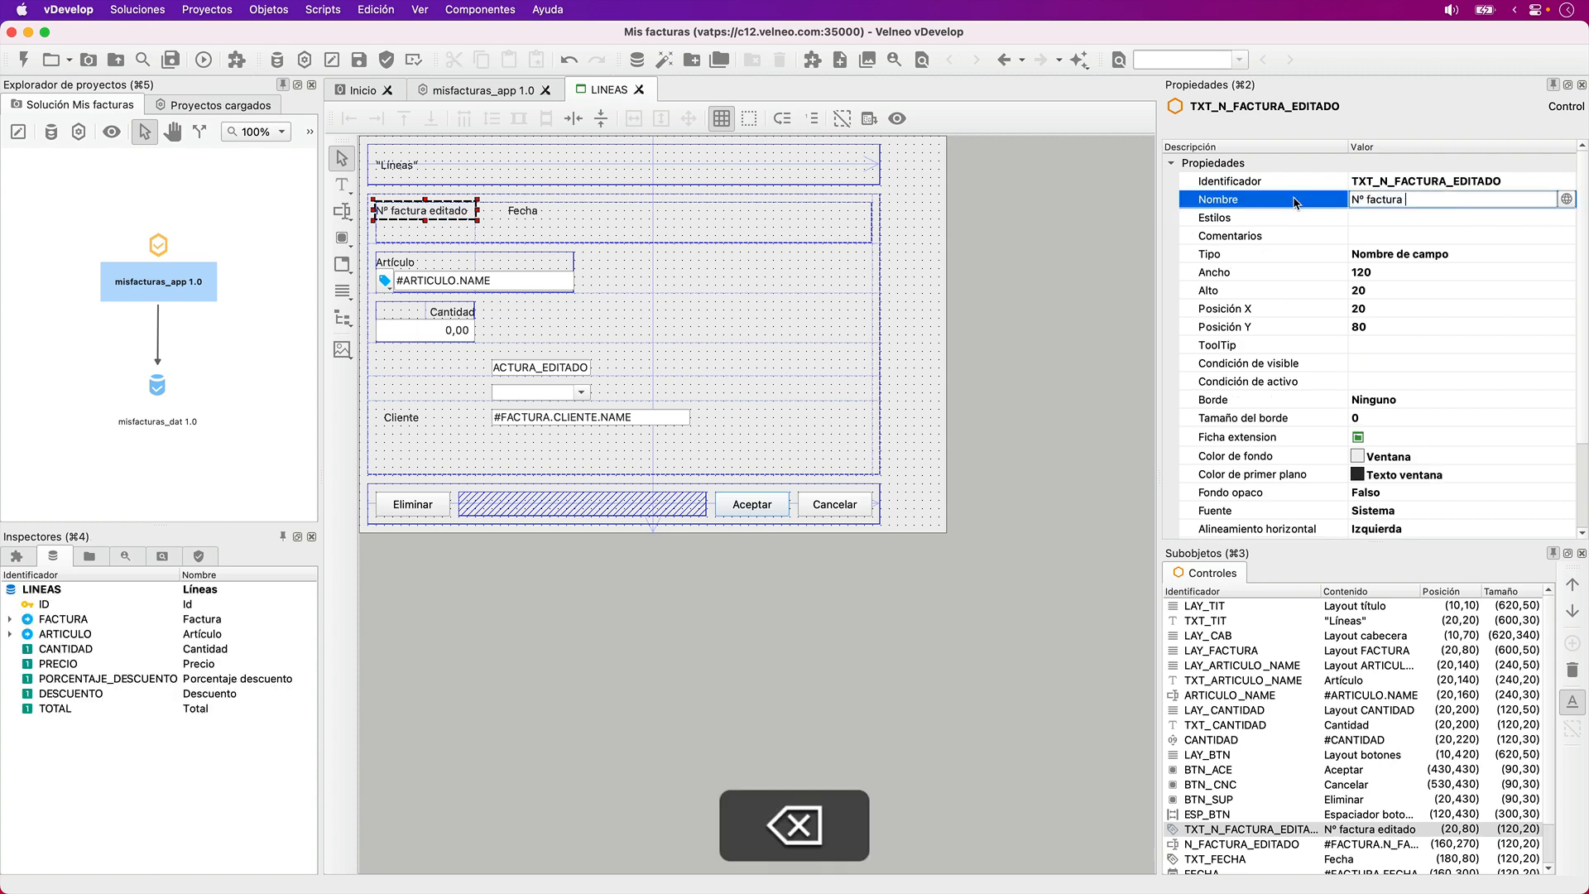
{"action": "key", "text": "Left"}
{"action": "key", "text": "Delete"}
{"action": "type", "text": "F"}
{"action": "key", "text": "Tab"}
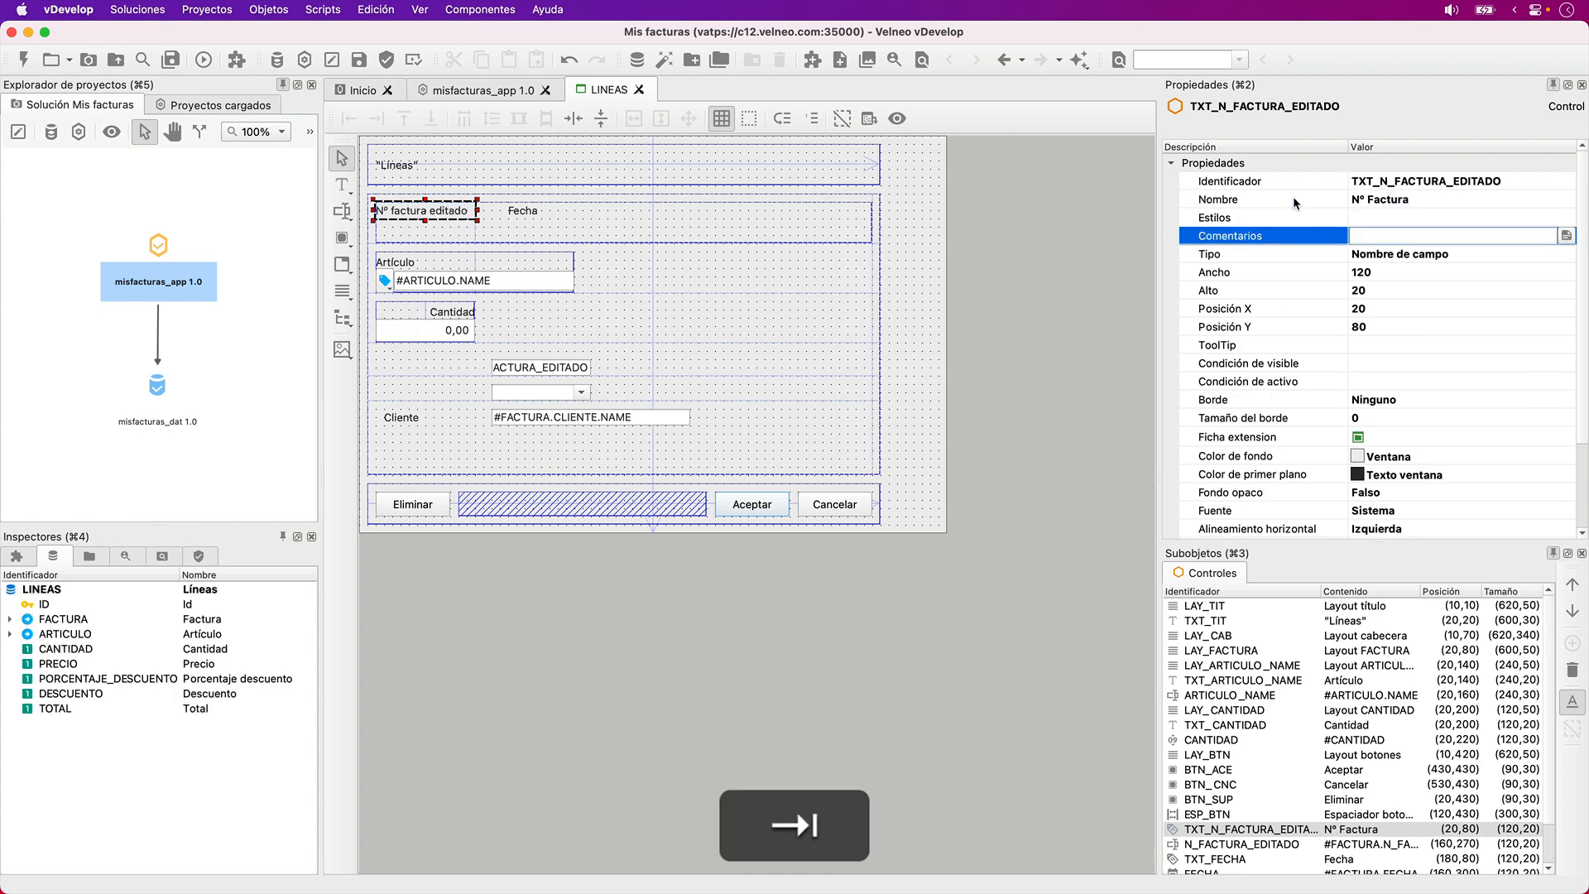
- Change the Nº Factura label's control type from field name to text
{"action": "key", "text": "Tab"}
{"action": "key", "text": "t"}
{"action": "key", "text": "t"}
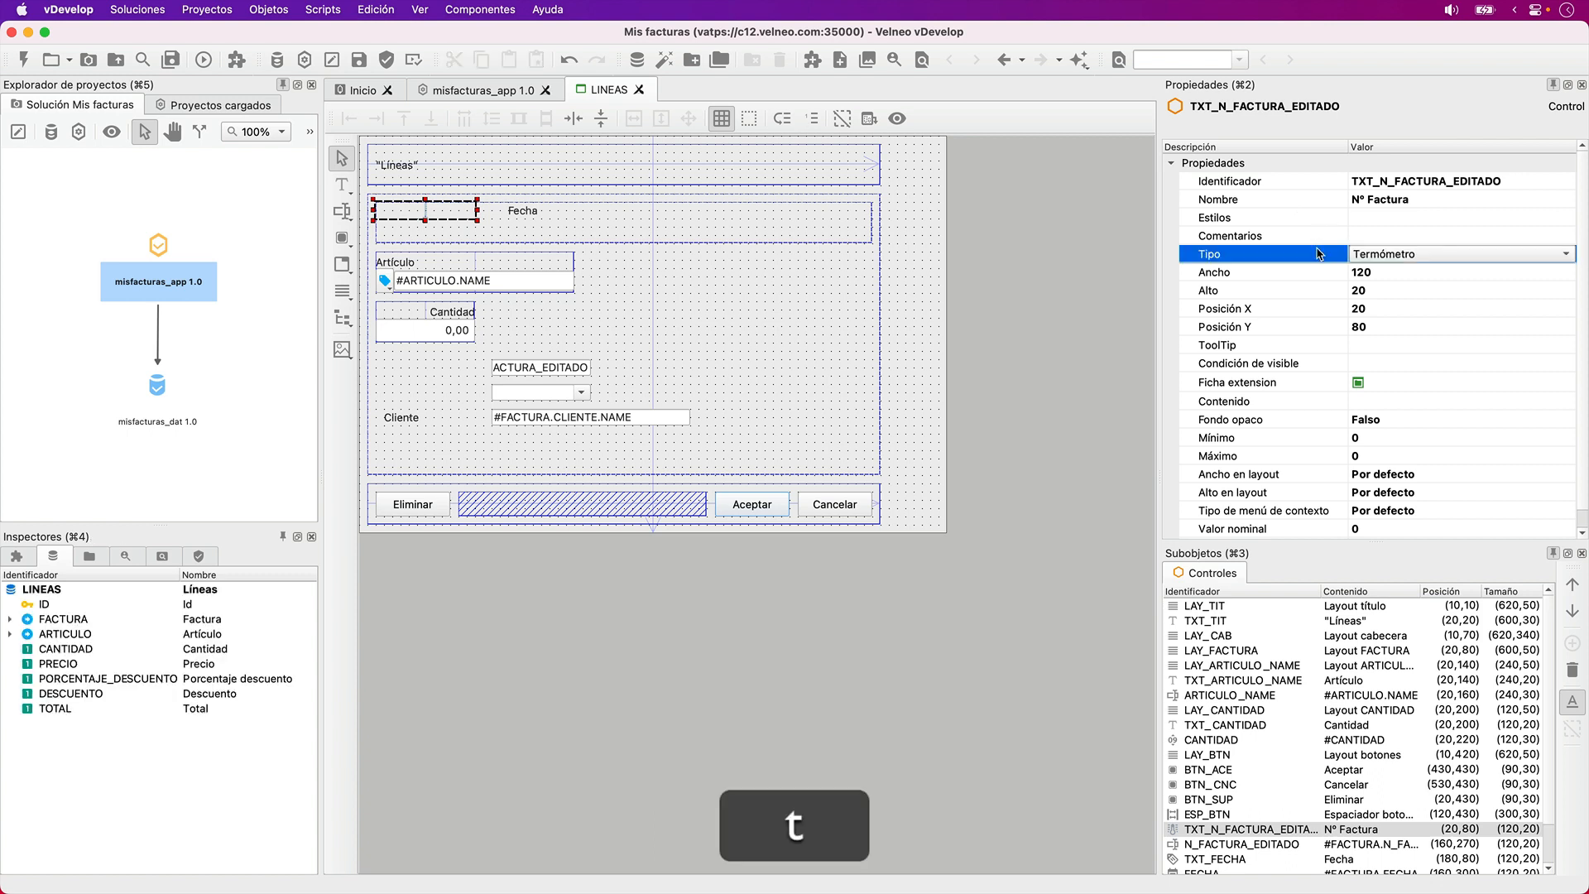
- Move the N_FACTURA_EDITADO field to position (20,100) and increase its height to 30
{"action": "left_click", "coordinate": [555, 370]}
{"action": "left_click_drag", "start_coordinate": [520, 356], "coordinate": [407, 232]}
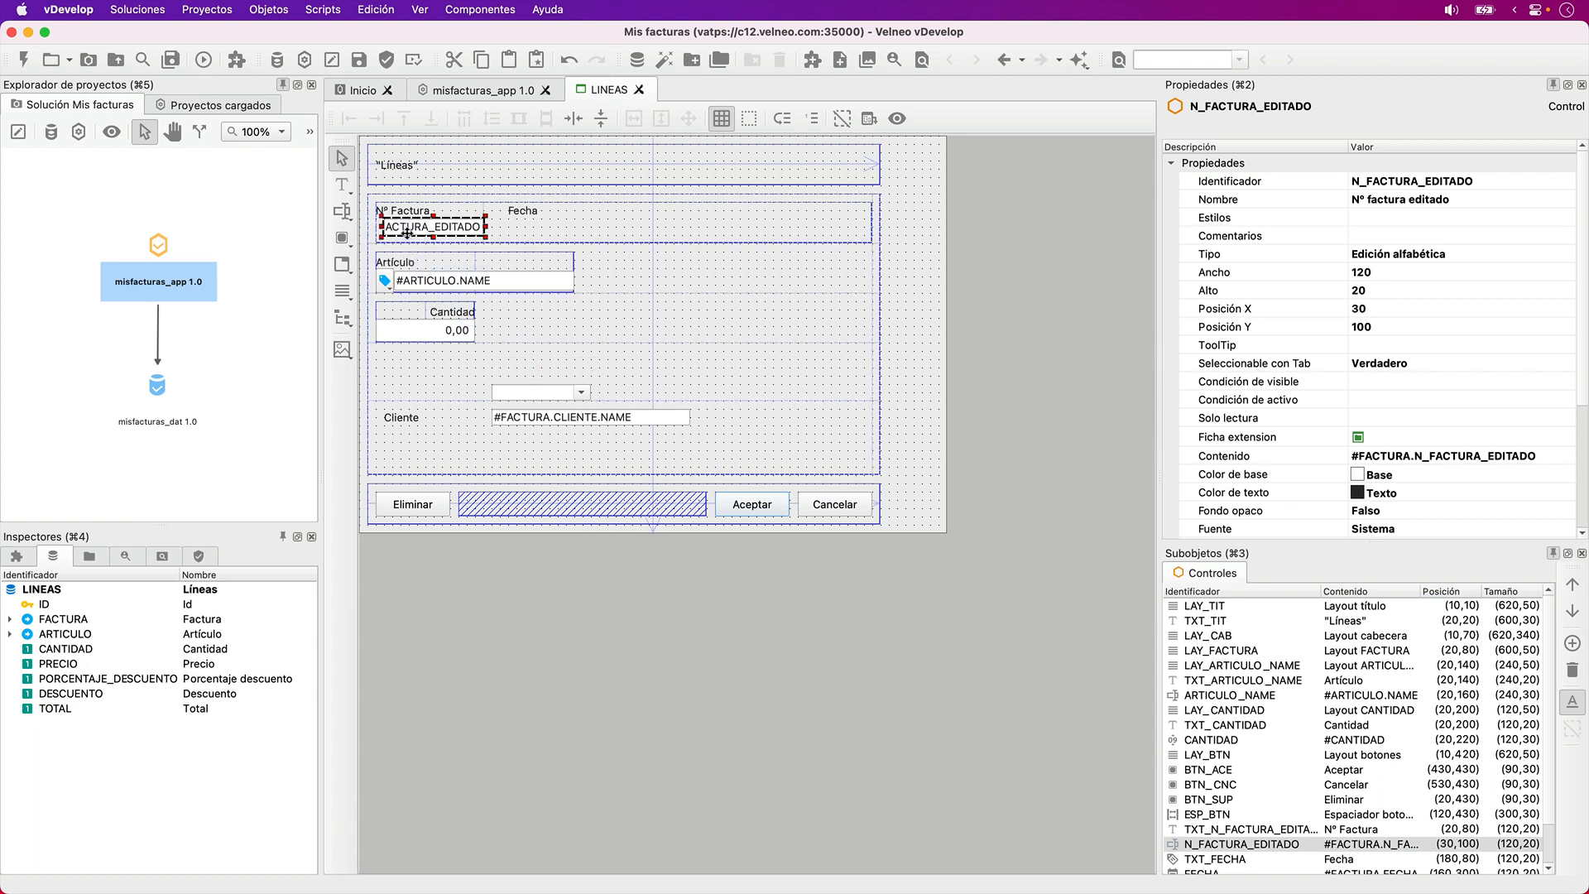
{"action": "key", "text": "shift+Down"}
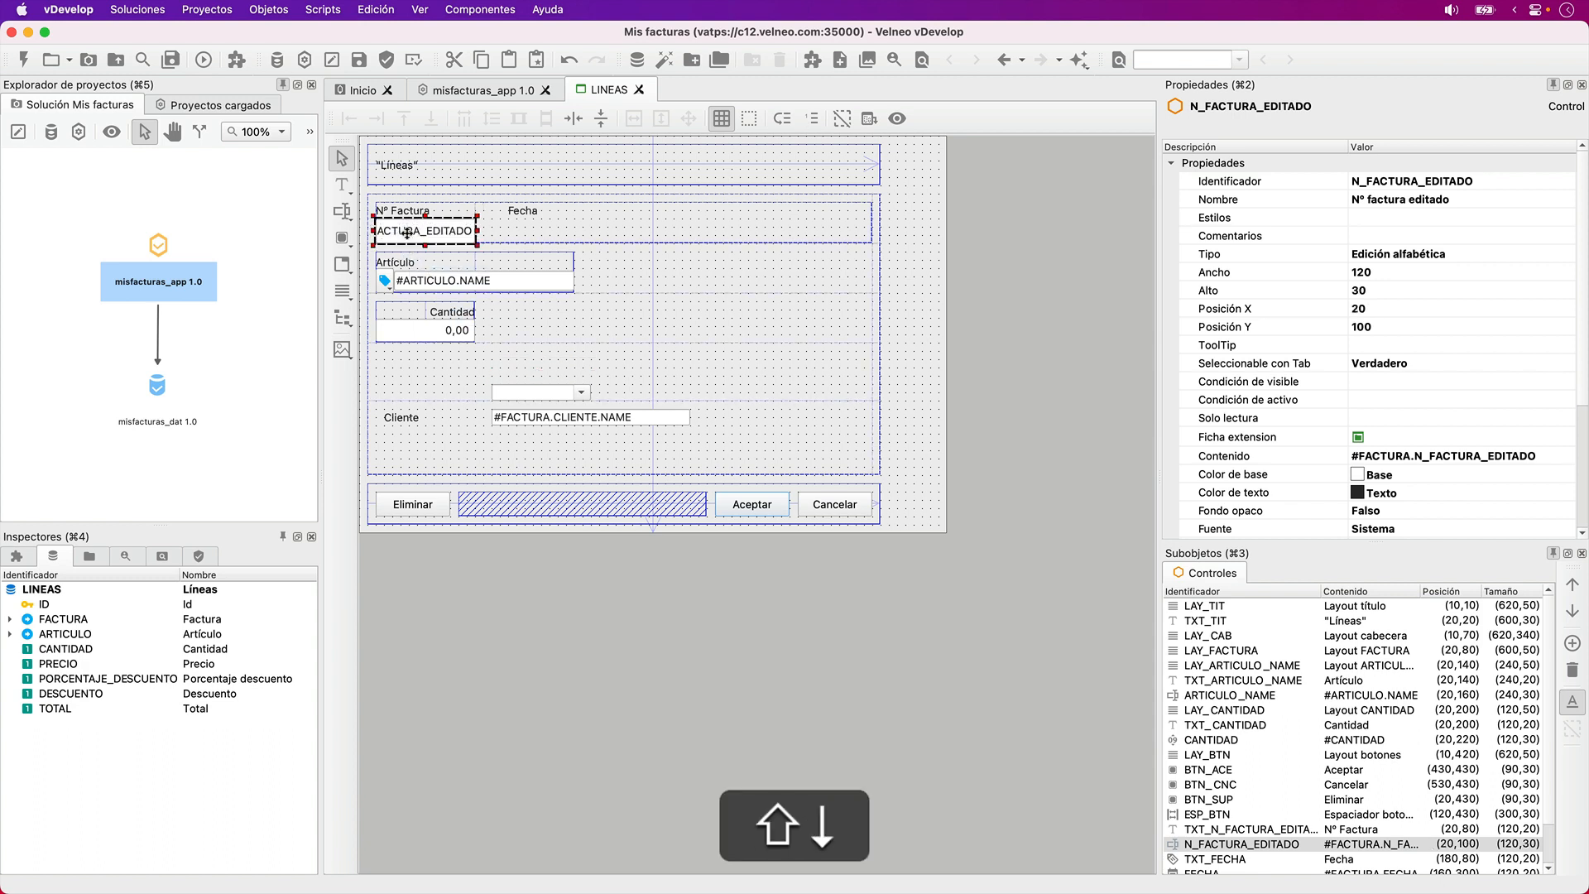
- Make the N_FACTURA_EDITADO field not selectable with Tab (Falso) and set its active condition to 0
{"action": "left_click", "coordinate": [1338, 360]}
{"action": "key", "text": "f"}
{"action": "left_click", "coordinate": [1364, 399]}
{"action": "type", "text": "0"}
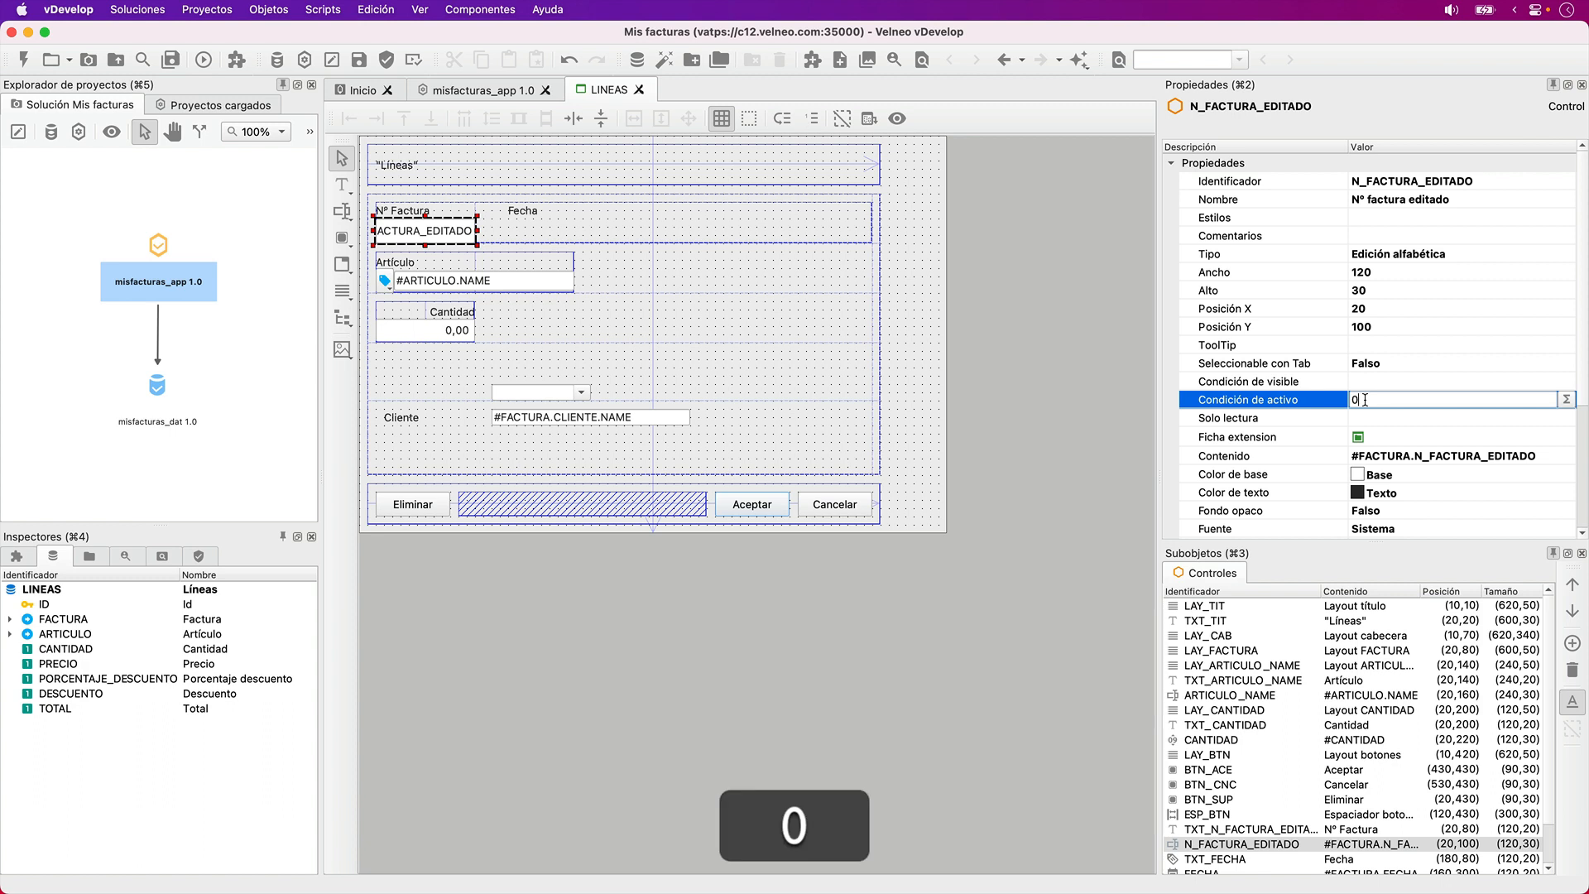
- Move the FECHA field to position (150,100) in the invoice row and increase its height to 30
{"action": "key", "text": "Tab"}
{"action": "left_click_drag", "start_coordinate": [533, 391], "coordinate": [534, 229]}
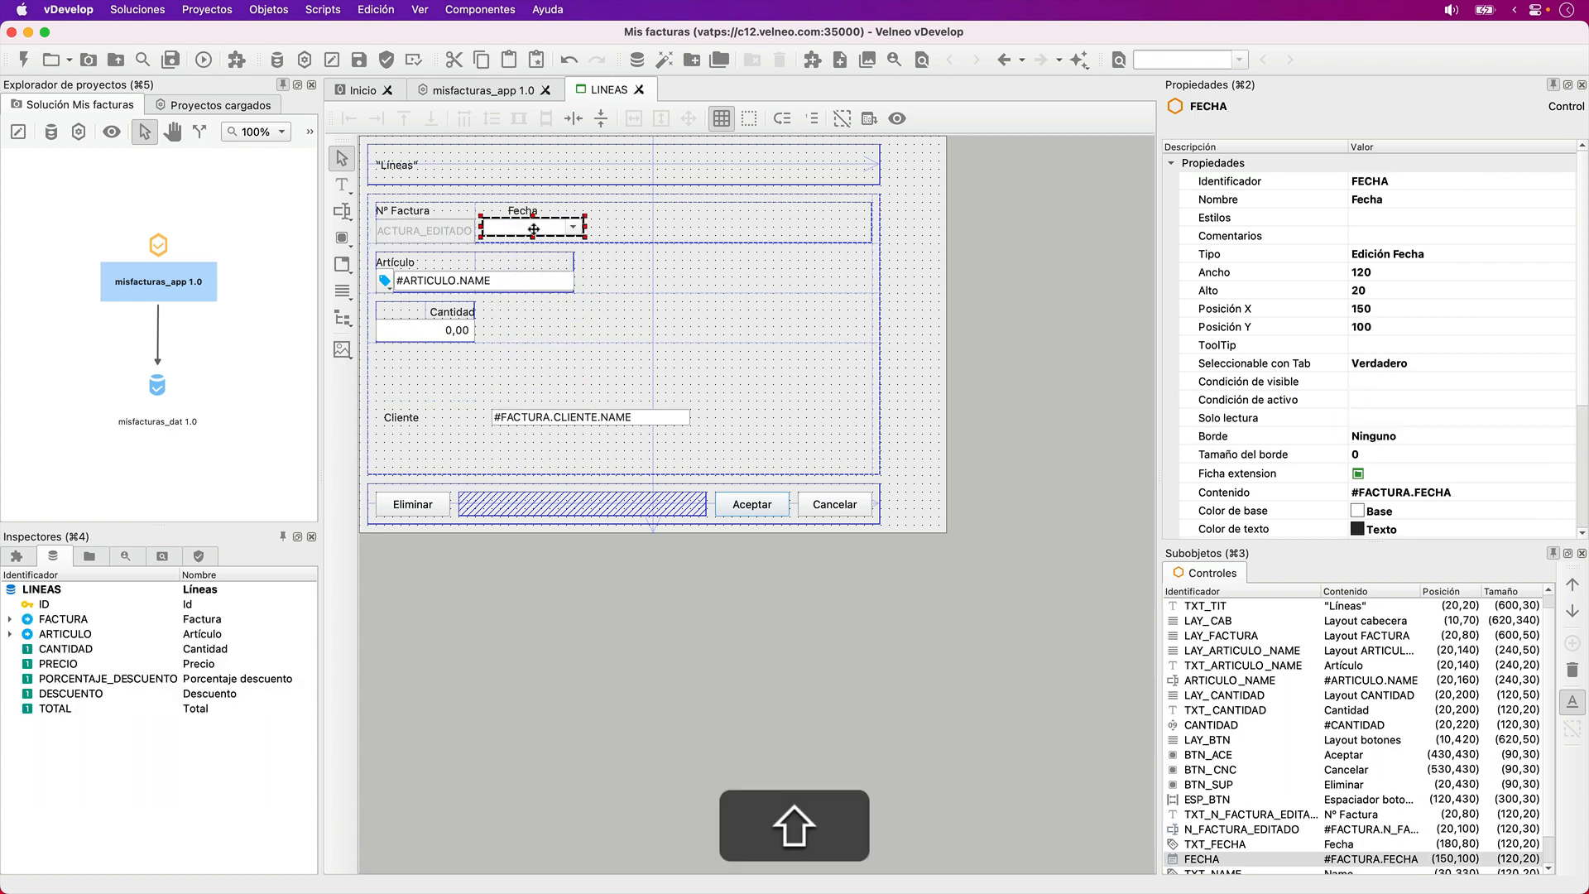
{"action": "key", "text": "shift+Down"}
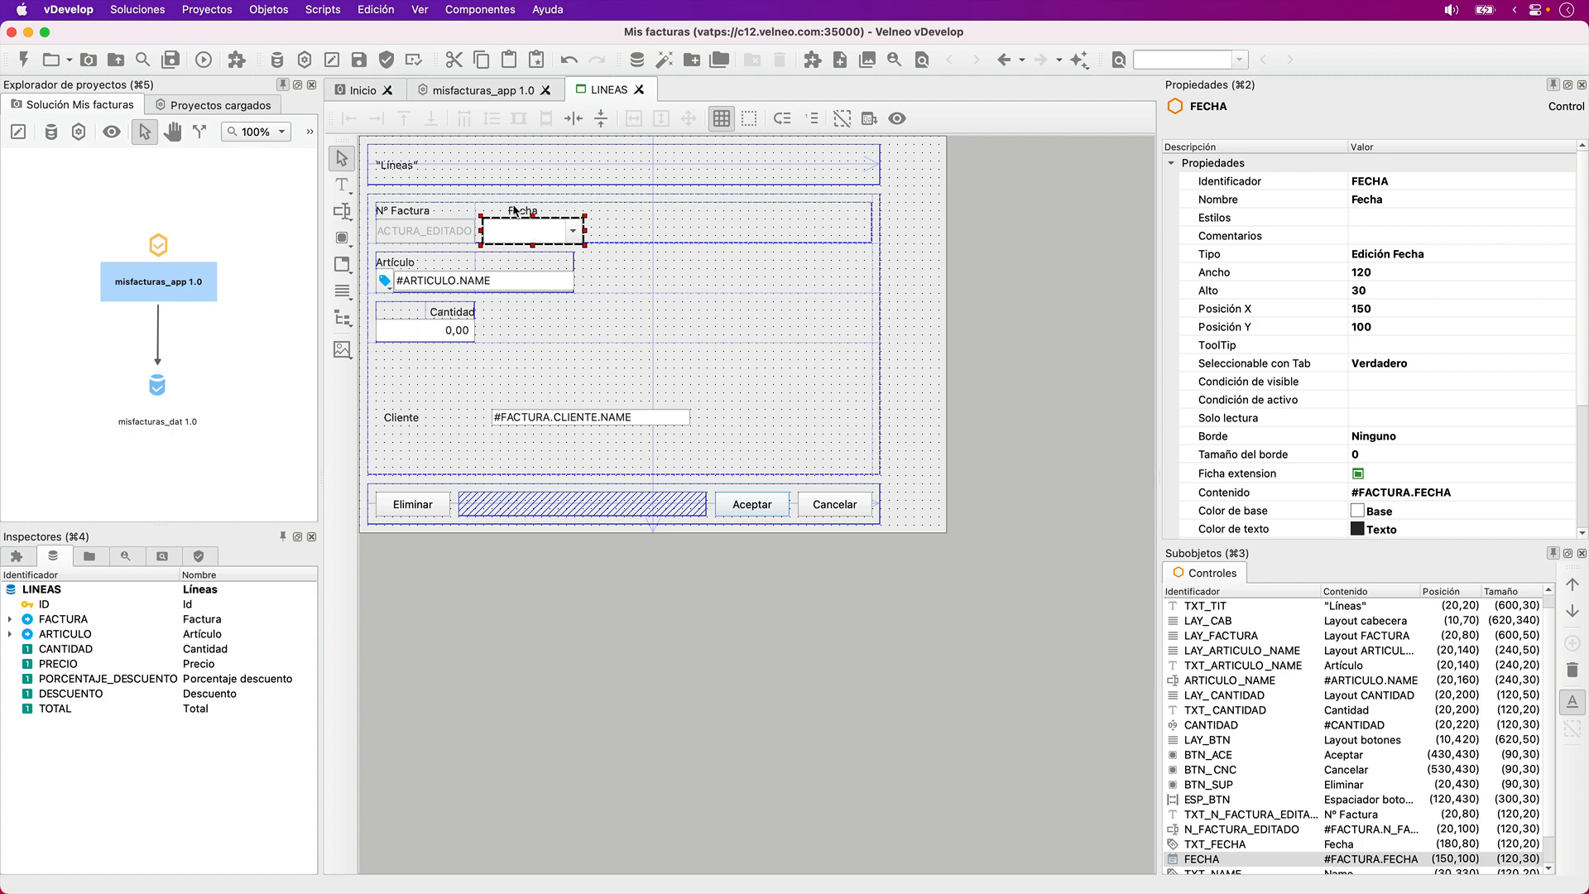
- Move the Fecha label to position (150,80), directly above its field
{"action": "left_click", "coordinate": [514, 208]}
{"action": "key", "text": "Left"}
{"action": "key", "text": "Left"}
{"action": "key", "text": "Left"}
{"action": "key", "text": "Left"}
{"action": "key", "text": "Right"}
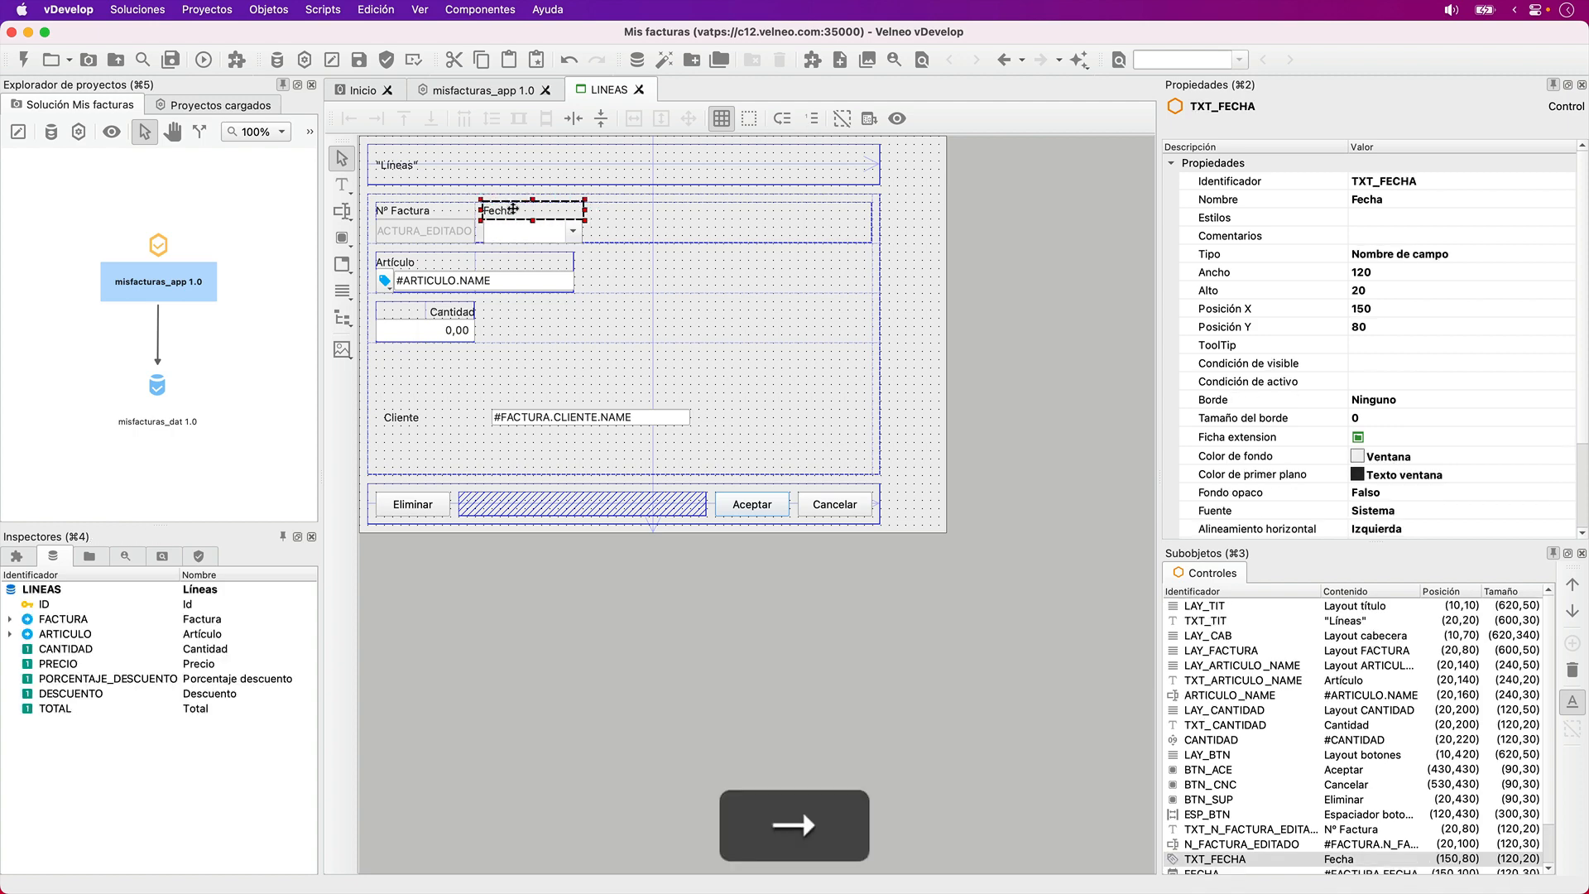
- Set the FECHA field's date options to Sin calendario
{"action": "left_click", "coordinate": [542, 230]}
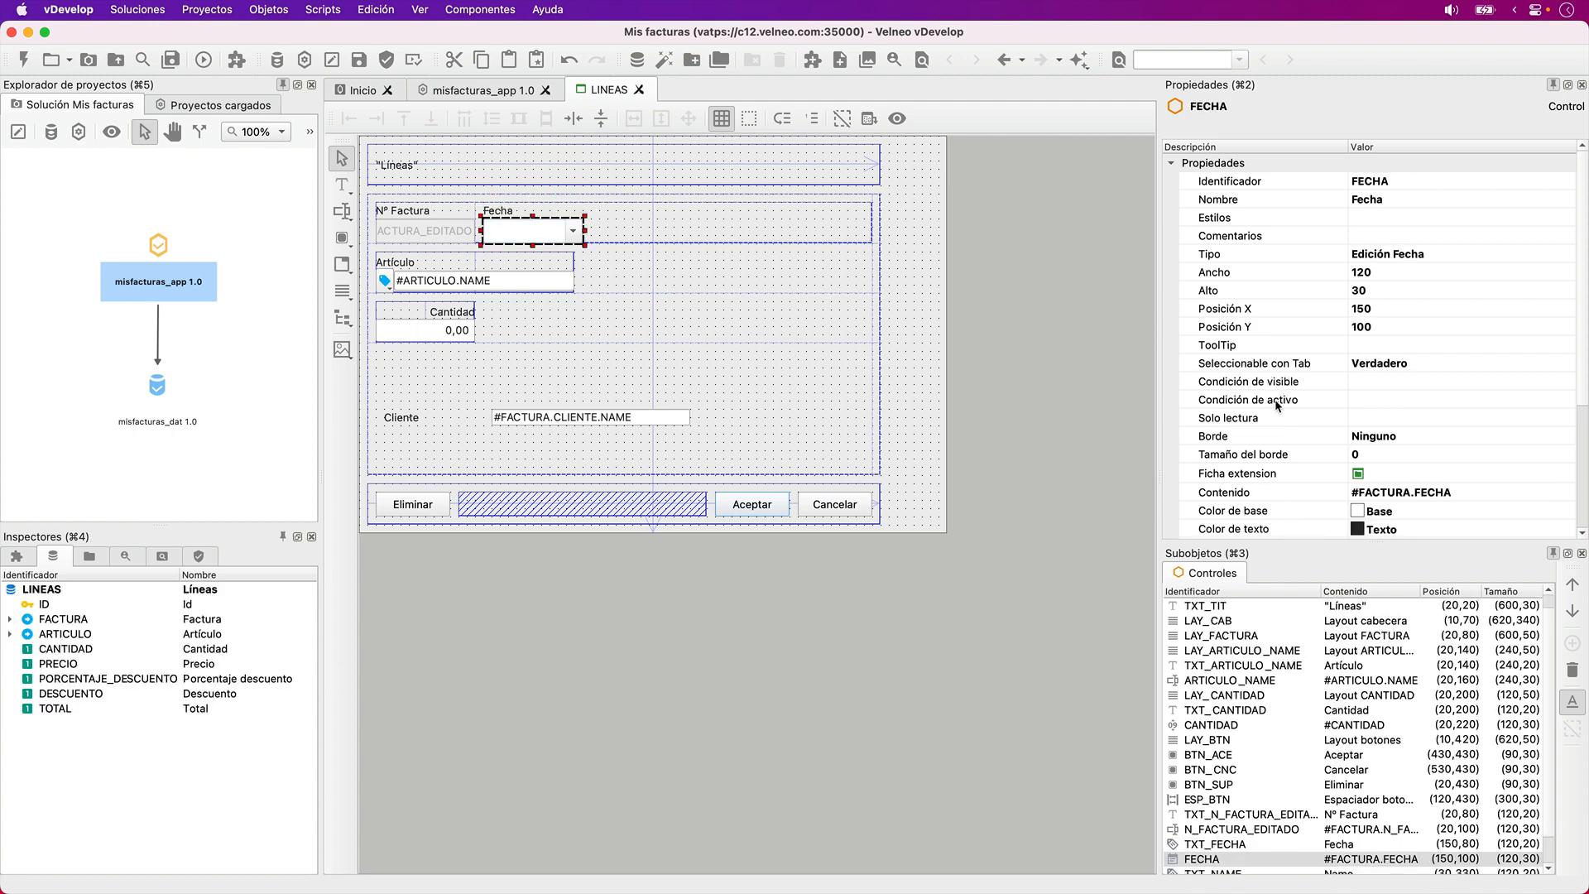
{"action": "scroll", "coordinate": [1327, 454], "scroll_direction": "down", "scroll_amount": 5}
{"action": "left_click", "coordinate": [1361, 439]}
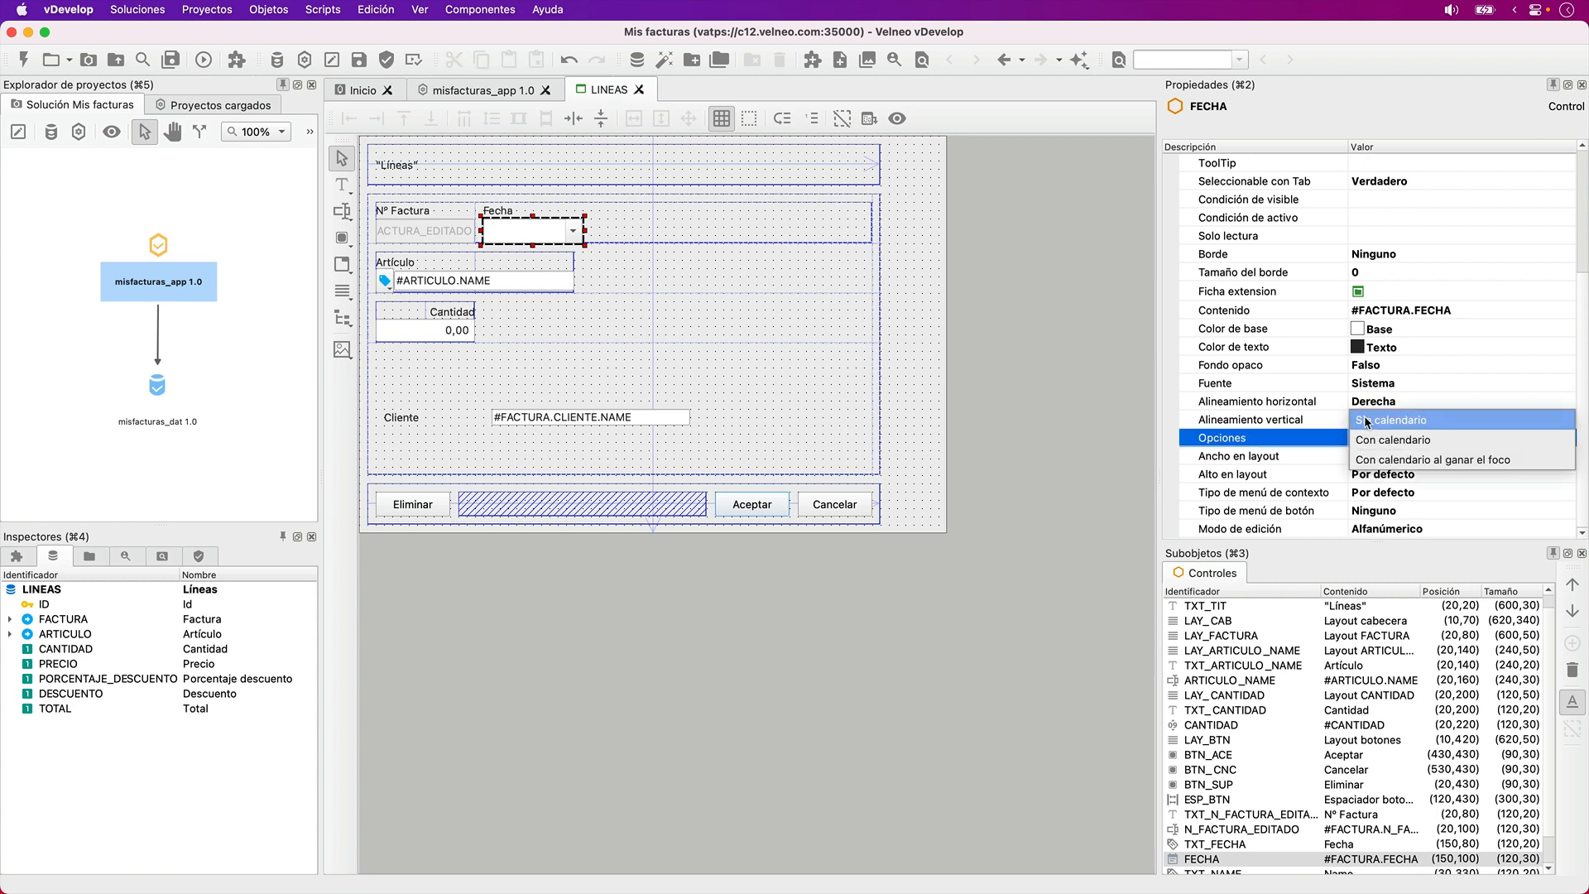
{"action": "left_click", "coordinate": [1367, 422]}
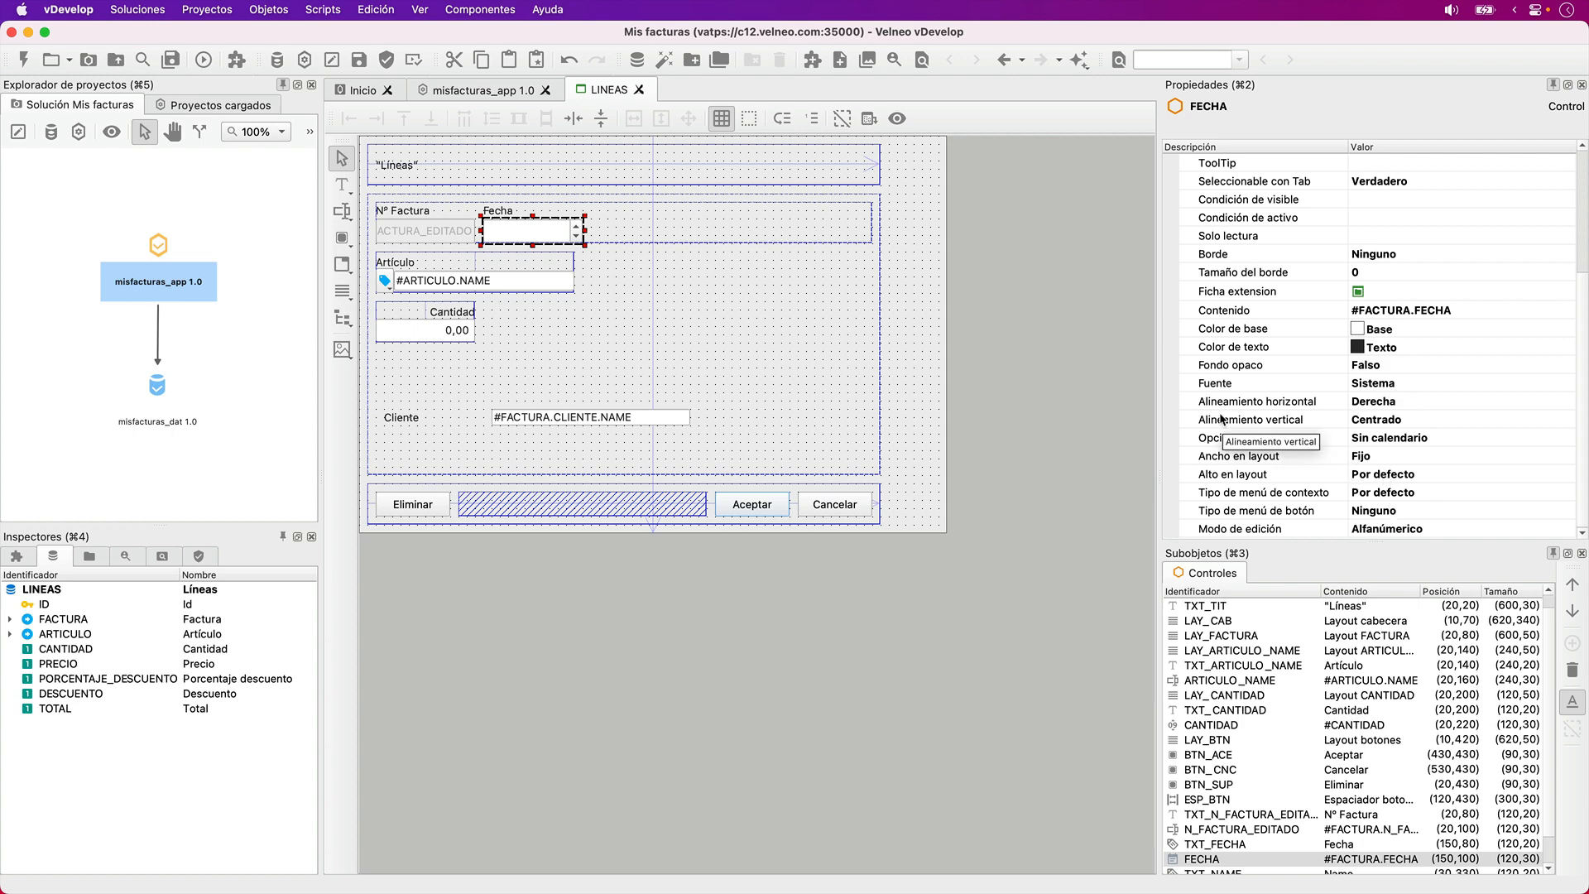
- Change the FECHA field's control type to Edición alfabética
{"action": "scroll", "coordinate": [1266, 355], "scroll_direction": "up", "scroll_amount": 3}
{"action": "scroll", "coordinate": [1267, 349], "scroll_direction": "up", "scroll_amount": 1}
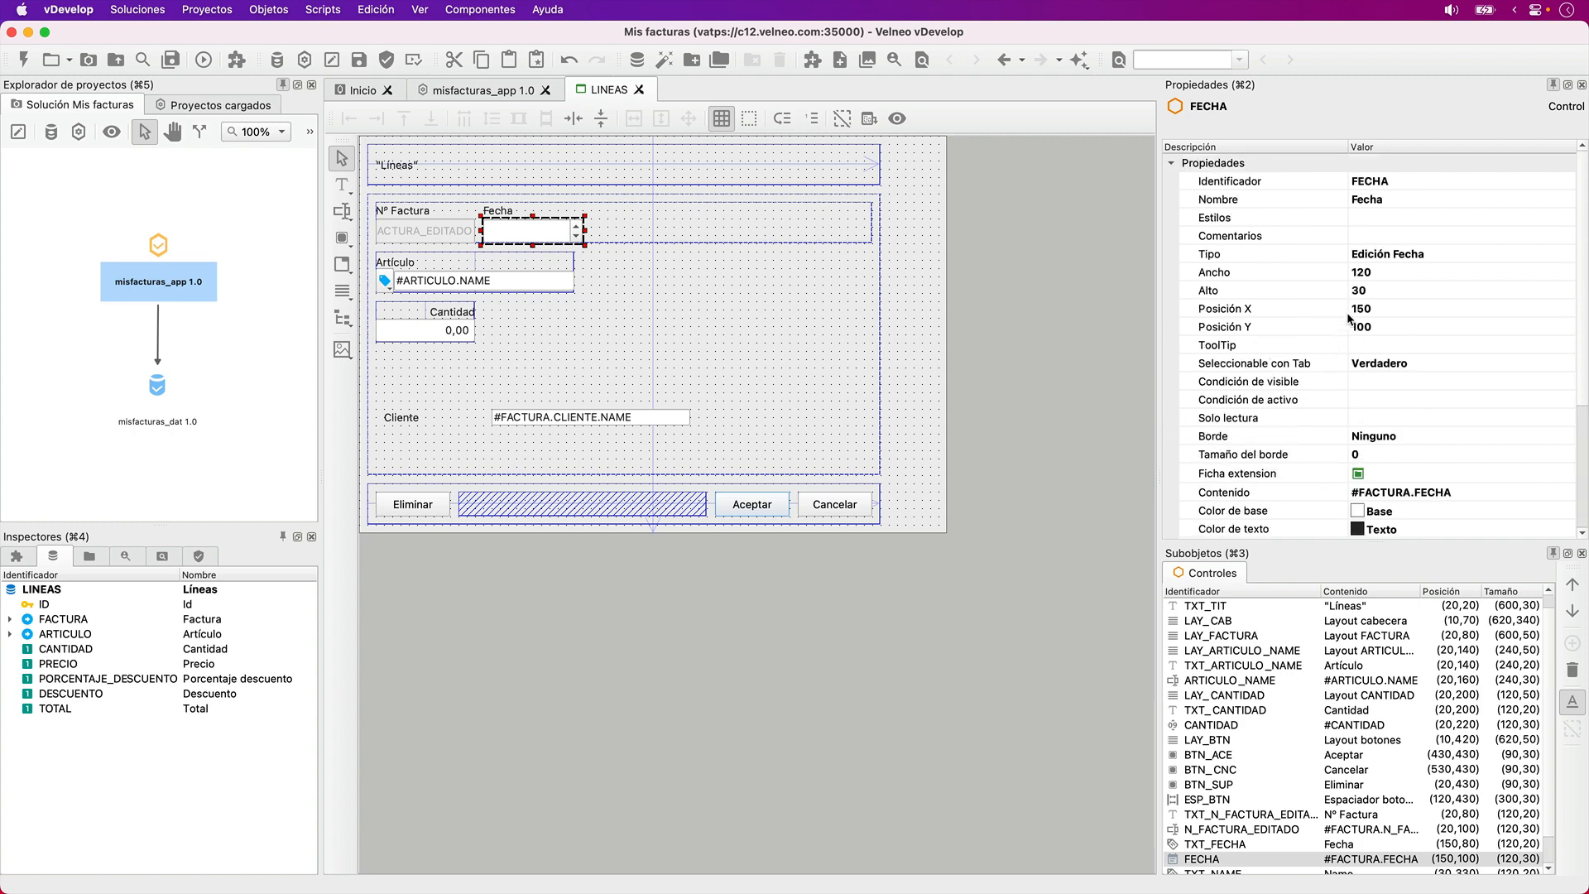
{"action": "left_click", "coordinate": [1377, 259]}
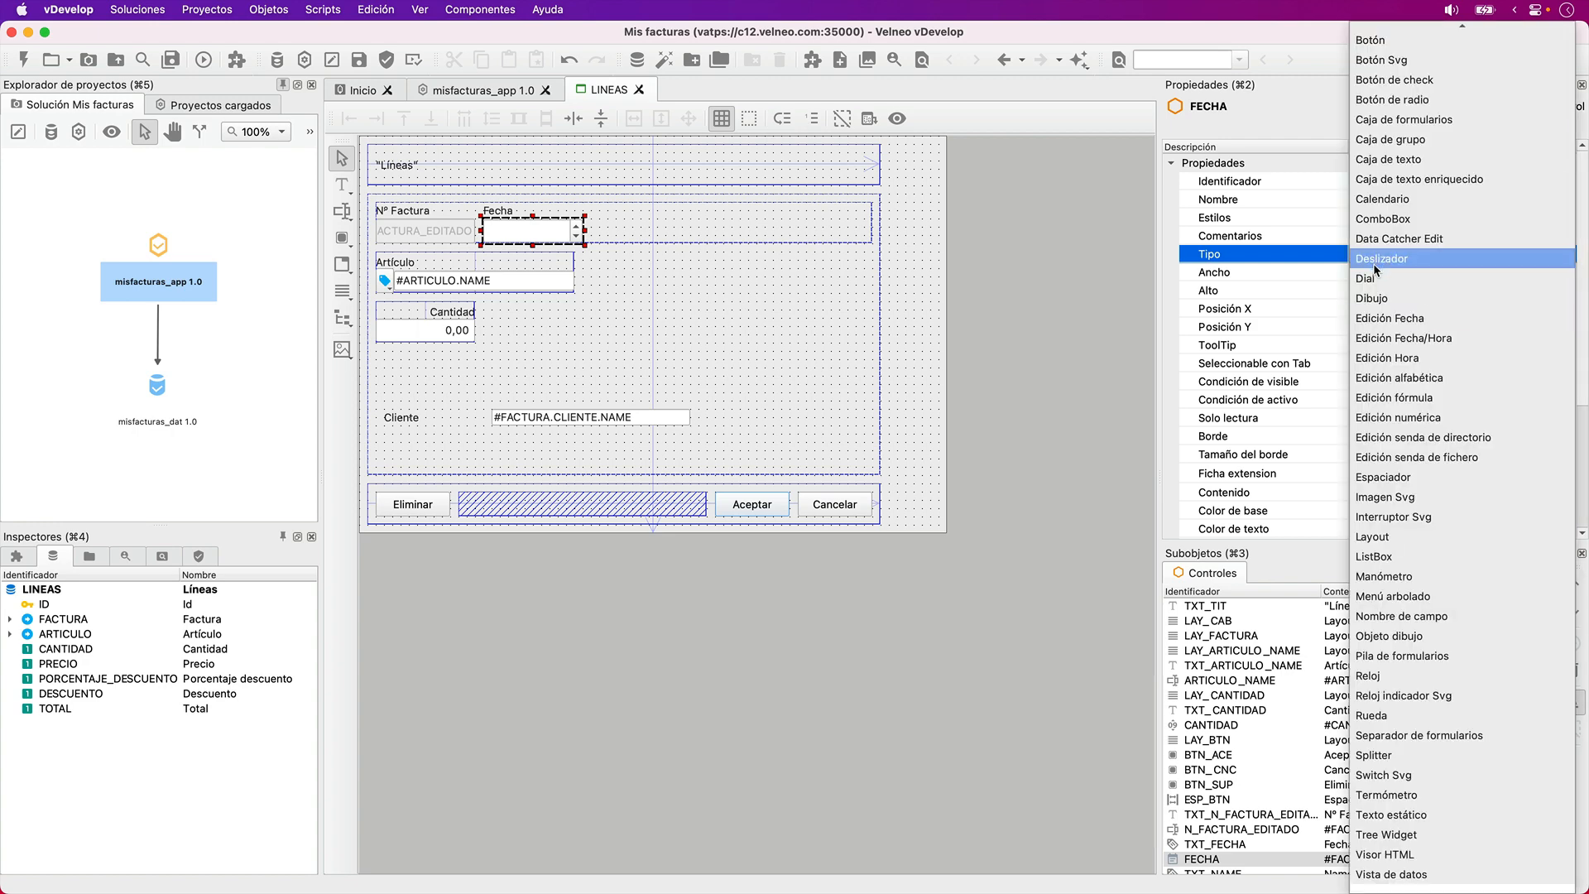
{"action": "left_click", "coordinate": [1399, 378]}
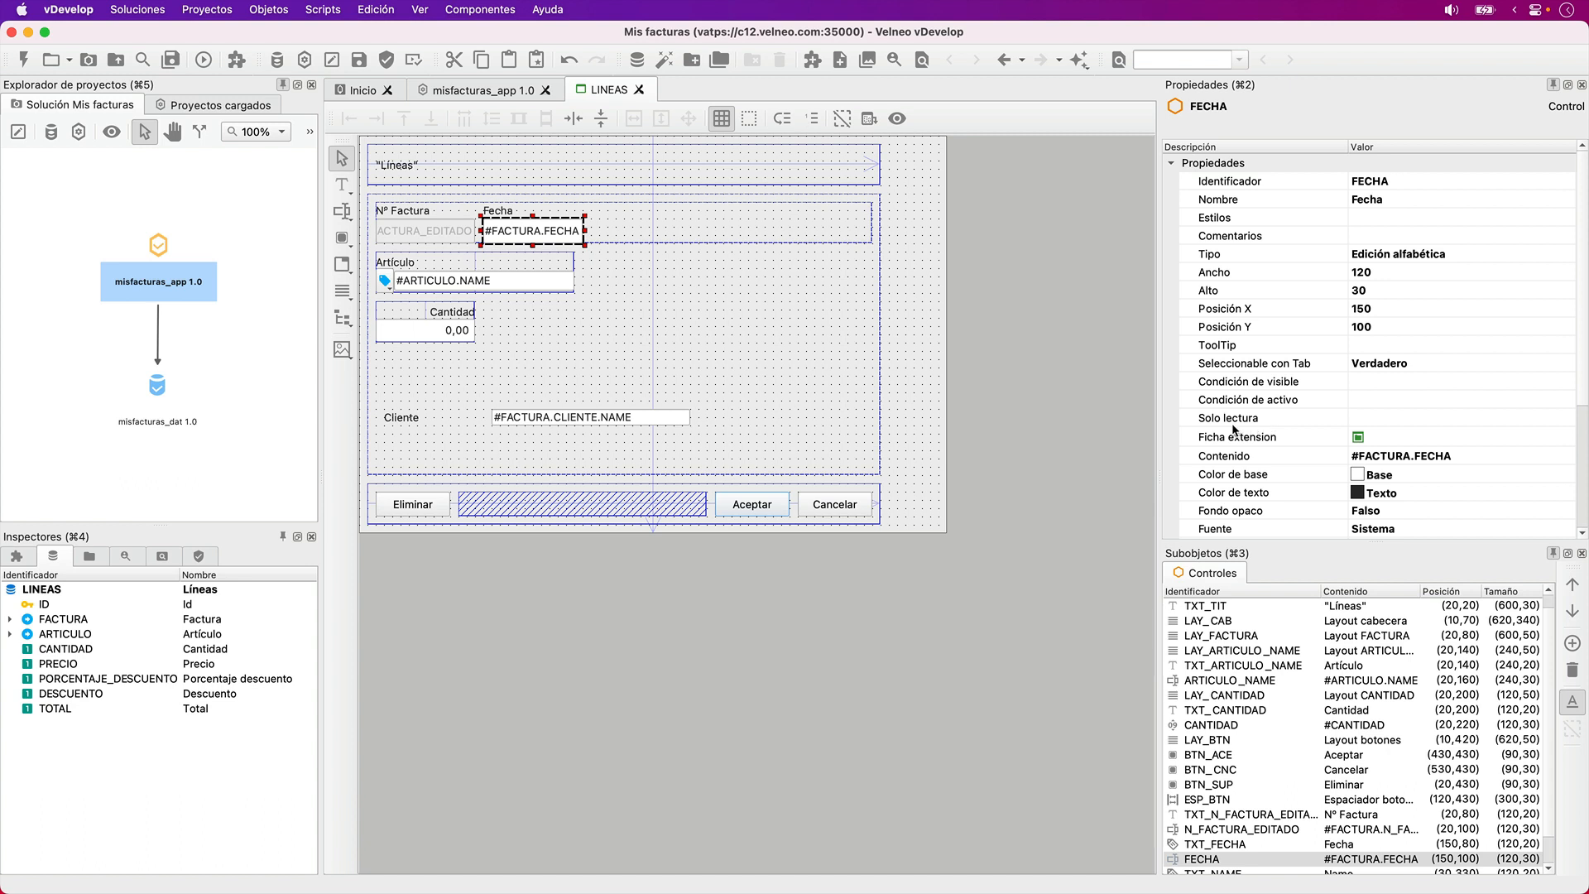
- Make the FECHA field not selectable with Tab (Falso) and set its active condition to 0
{"action": "left_click", "coordinate": [1296, 365]}
{"action": "key", "text": "f"}
{"action": "left_click", "coordinate": [1389, 401]}
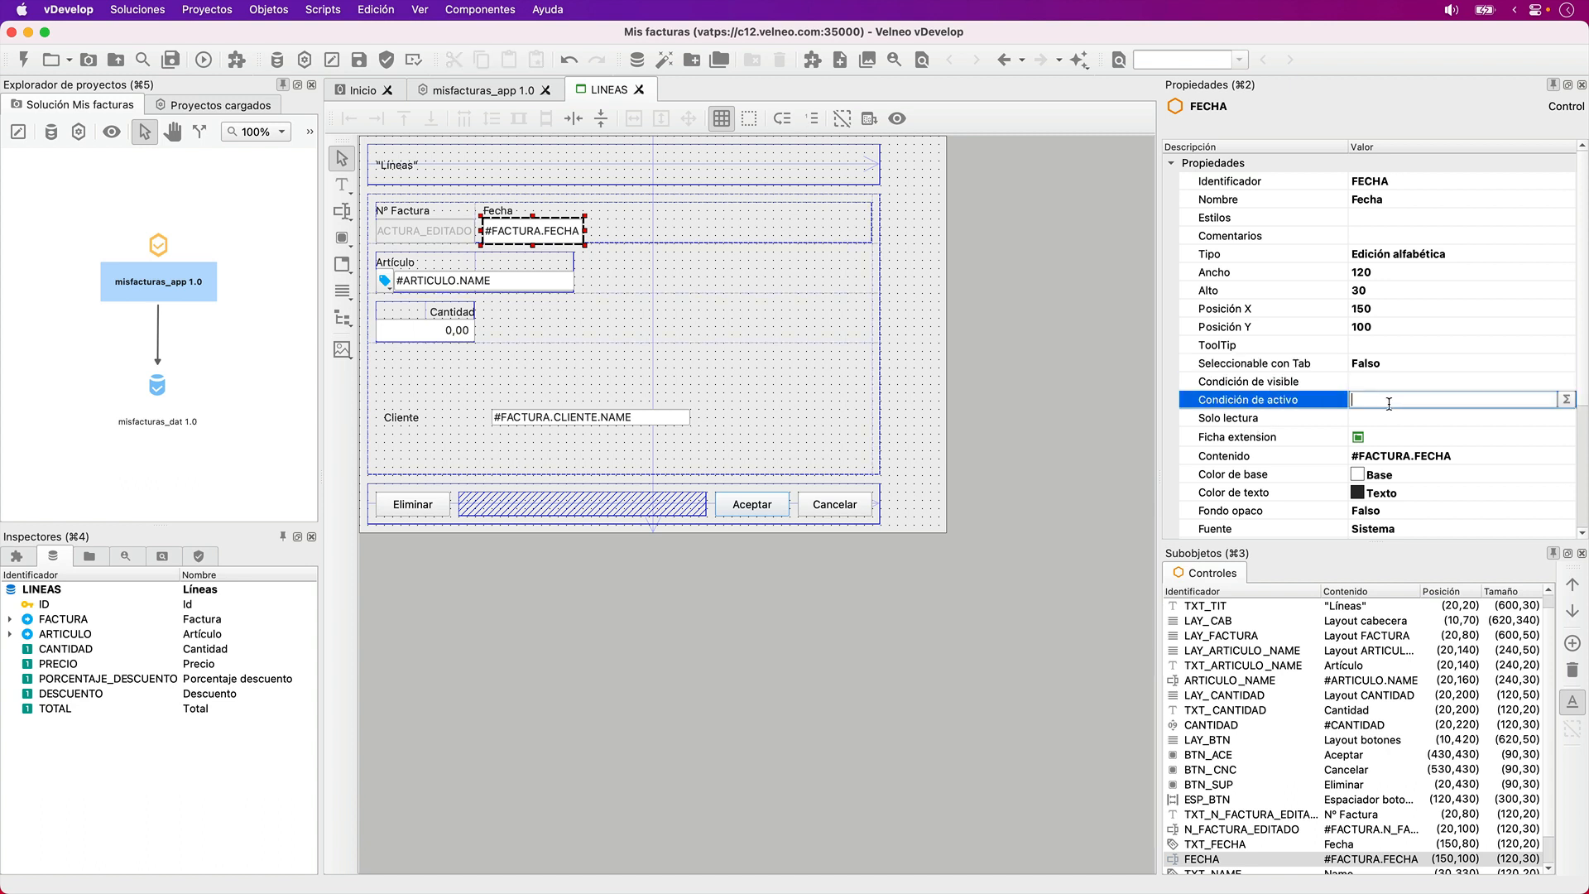
{"action": "type", "text": "0"}
{"action": "key", "text": "Tab"}
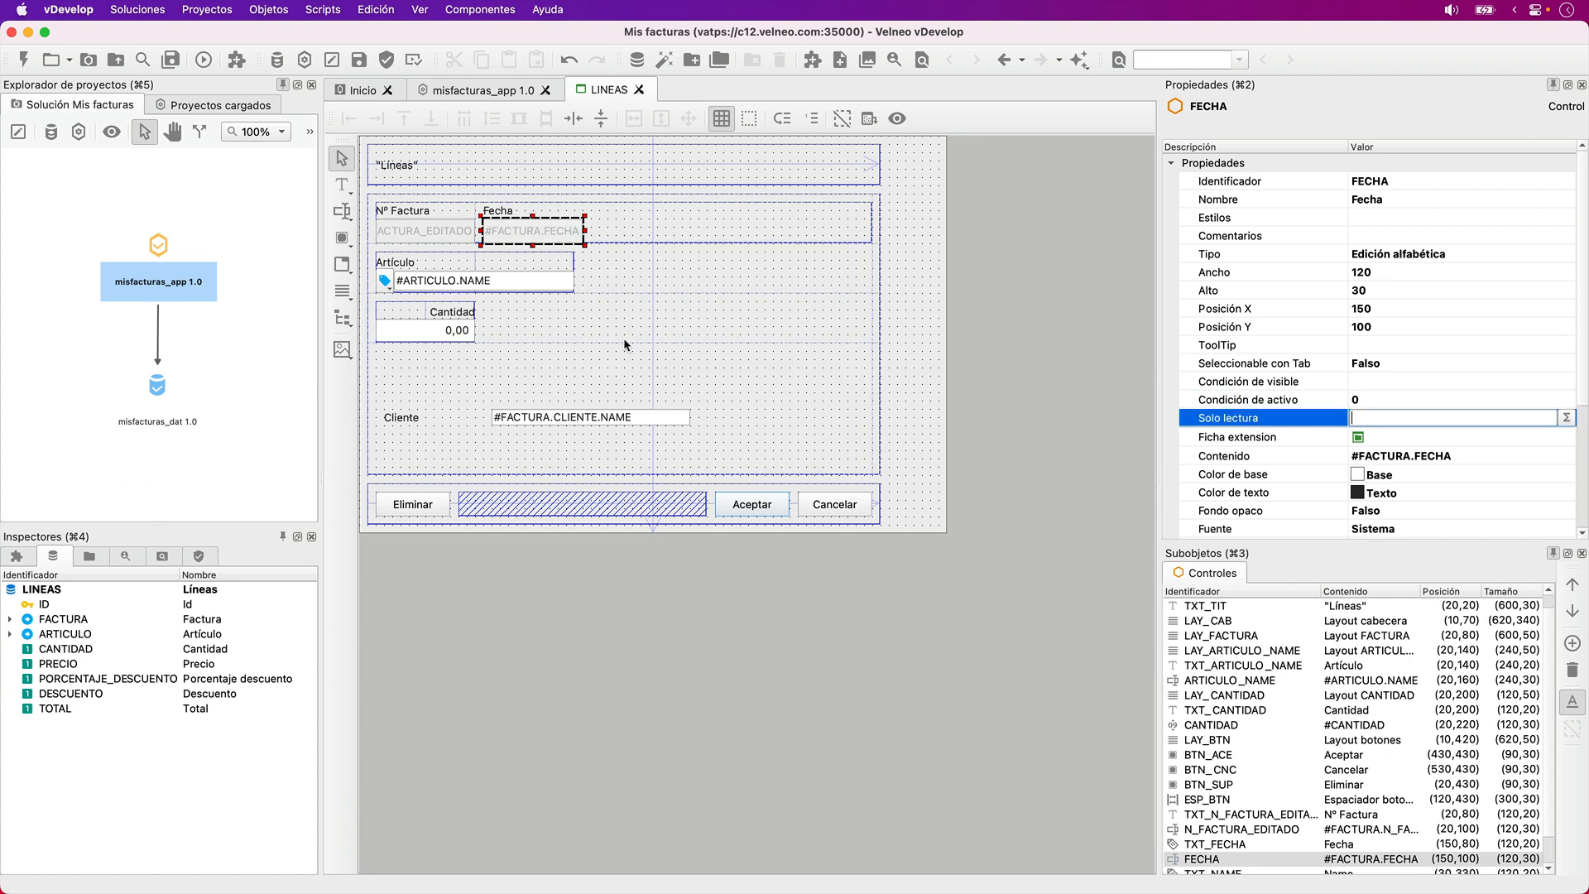
- Move the Cliente label to position (280,80) in the invoice row and widen it to 340
{"action": "left_click", "coordinate": [409, 416]}
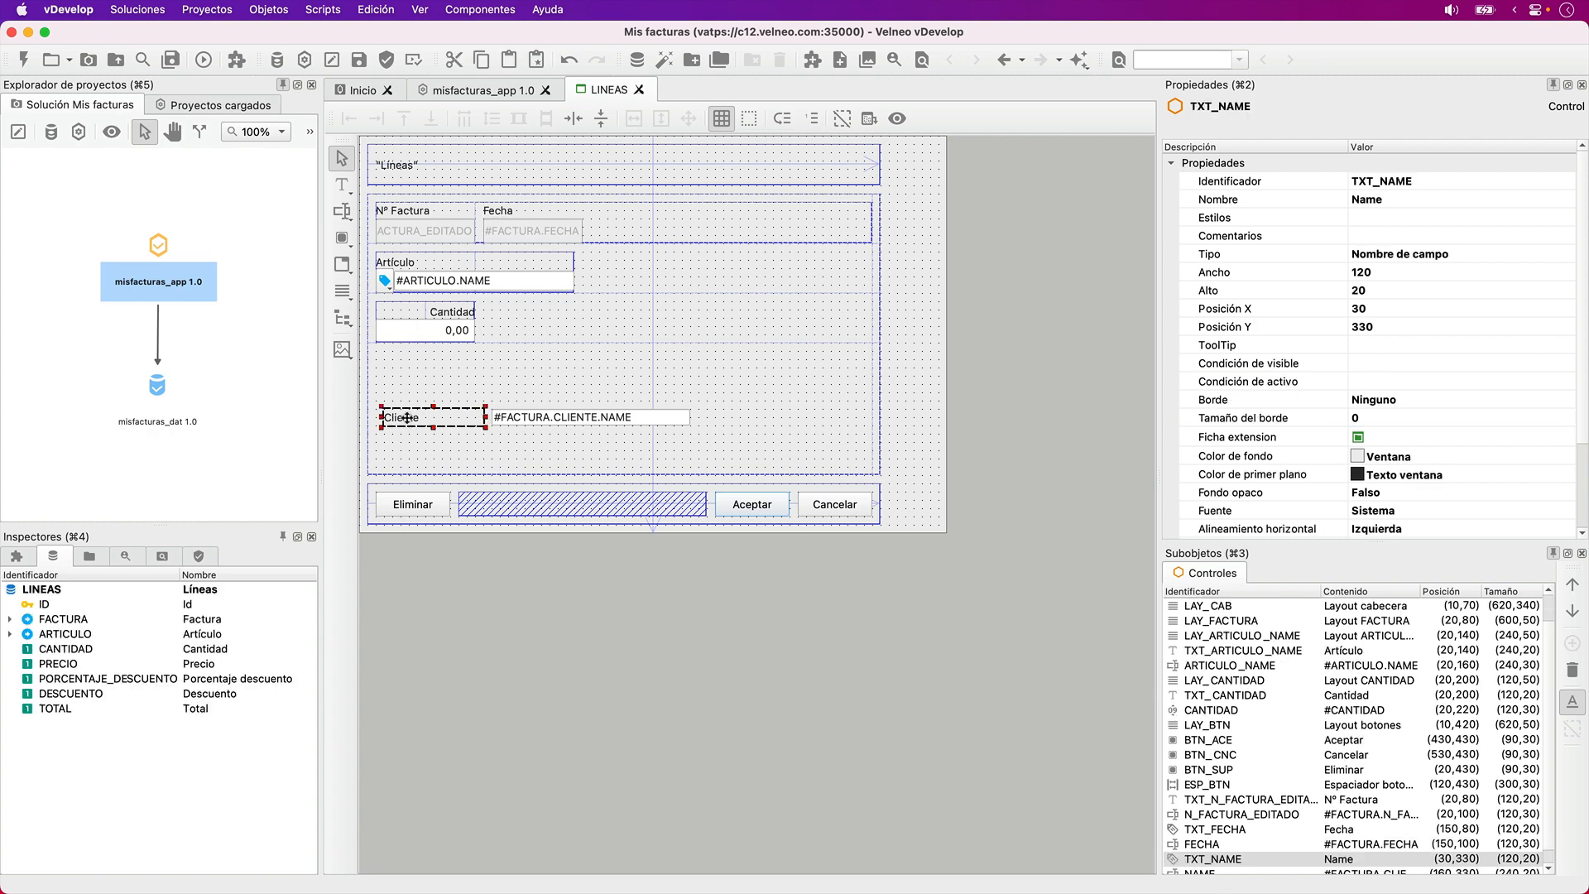
{"action": "left_click_drag", "start_coordinate": [409, 416], "coordinate": [619, 220]}
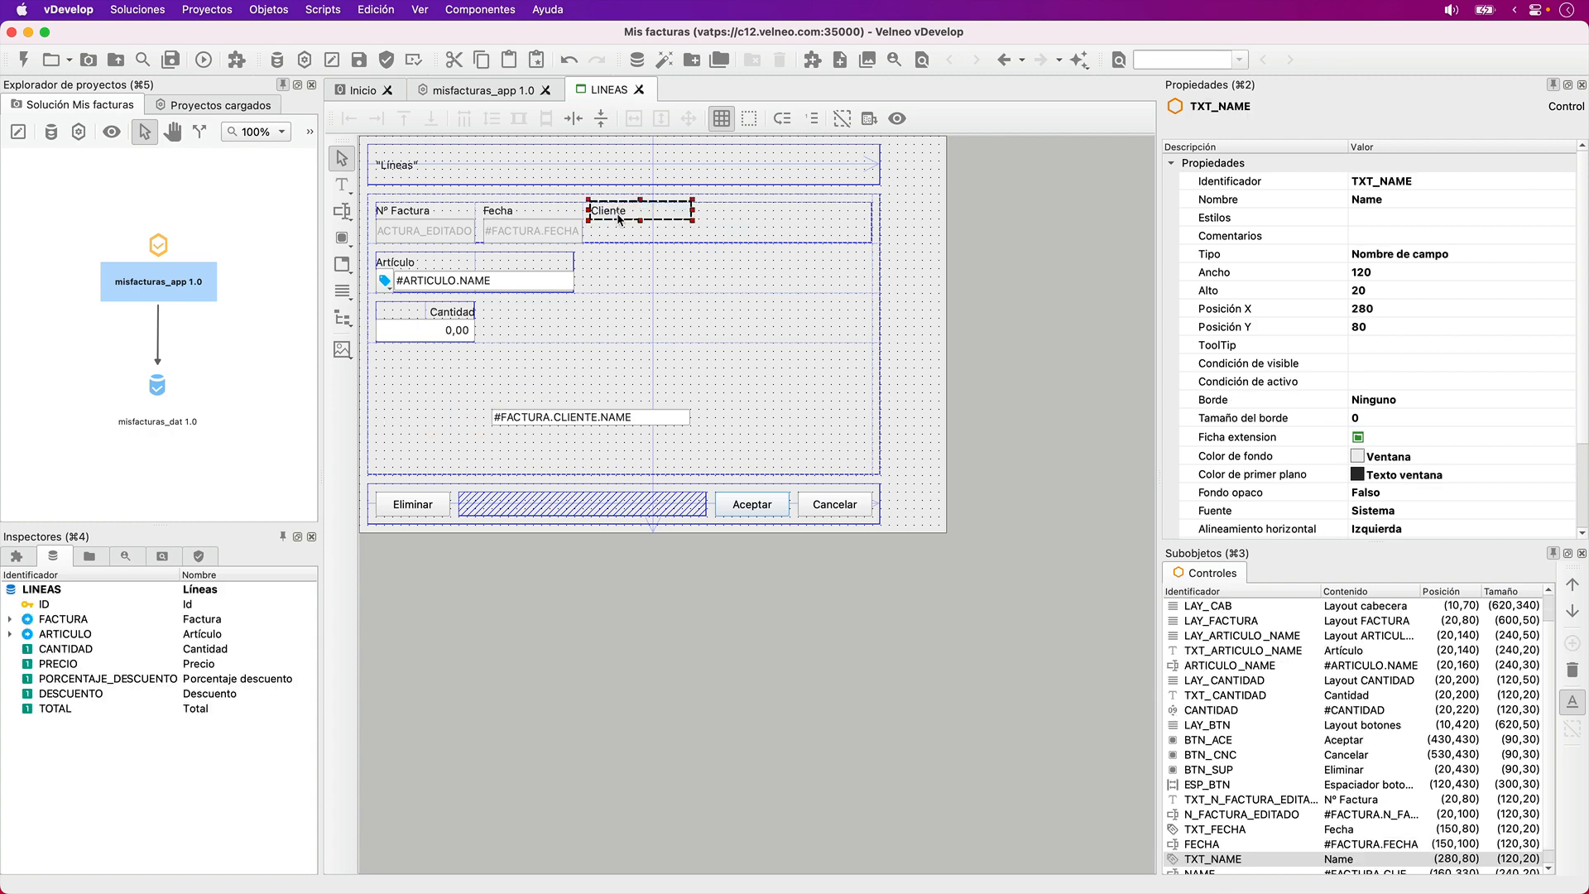
{"action": "key", "text": "shift+Right"}
{"action": "key", "text": "shift+Right"}
{"action": "key", "text": "shift+Right"}
{"action": "key", "text": "shift+Right"}
{"action": "key", "text": "shift+Right"}
{"action": "key", "text": "shift+Right"}
{"action": "key", "text": "shift+Right"}
{"action": "key", "text": "shift+Right"}
{"action": "key", "text": "shift+Right"}
{"action": "key", "text": "shift+Right"}
{"action": "key", "text": "shift+Right"}
{"action": "key", "text": "shift+Right"}
{"action": "key", "text": "shift+Right"}
{"action": "key", "text": "shift+Right"}
{"action": "key", "text": "shift+Right"}
{"action": "key", "text": "shift+Right"}
{"action": "key", "text": "shift+Right"}
{"action": "key", "text": "shift+Right"}
{"action": "key", "text": "shift+Right"}
{"action": "key", "text": "shift+Right"}
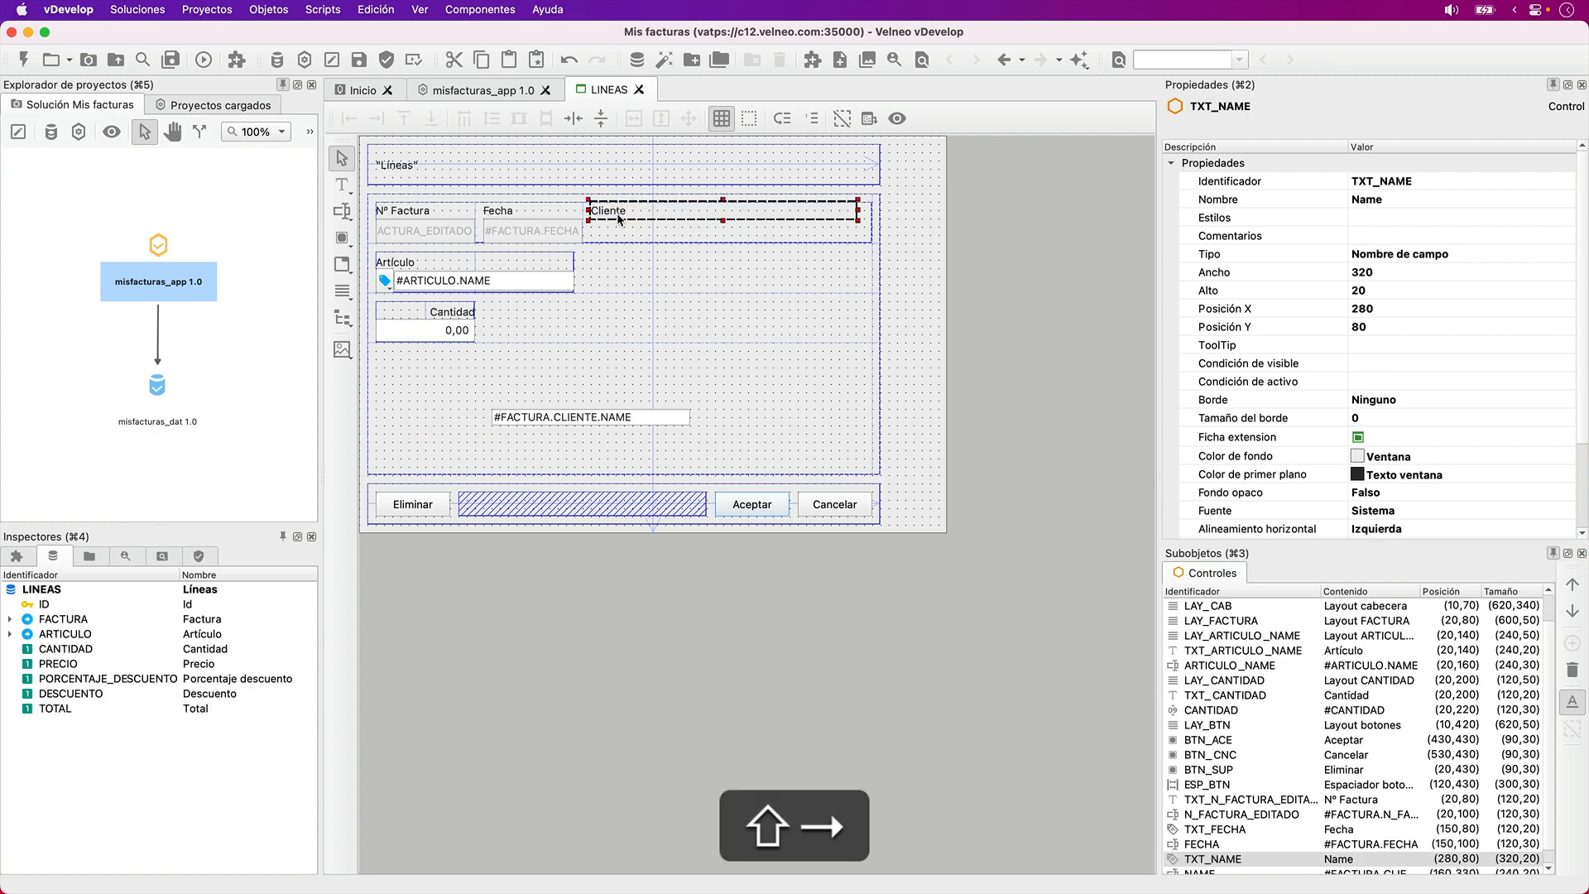
- Move the NAME client field to position (280,100) and resize it to 340 wide and 30 high
{"action": "left_click_drag", "start_coordinate": [576, 418], "coordinate": [680, 234]}
{"action": "key", "text": "shift+Down"}
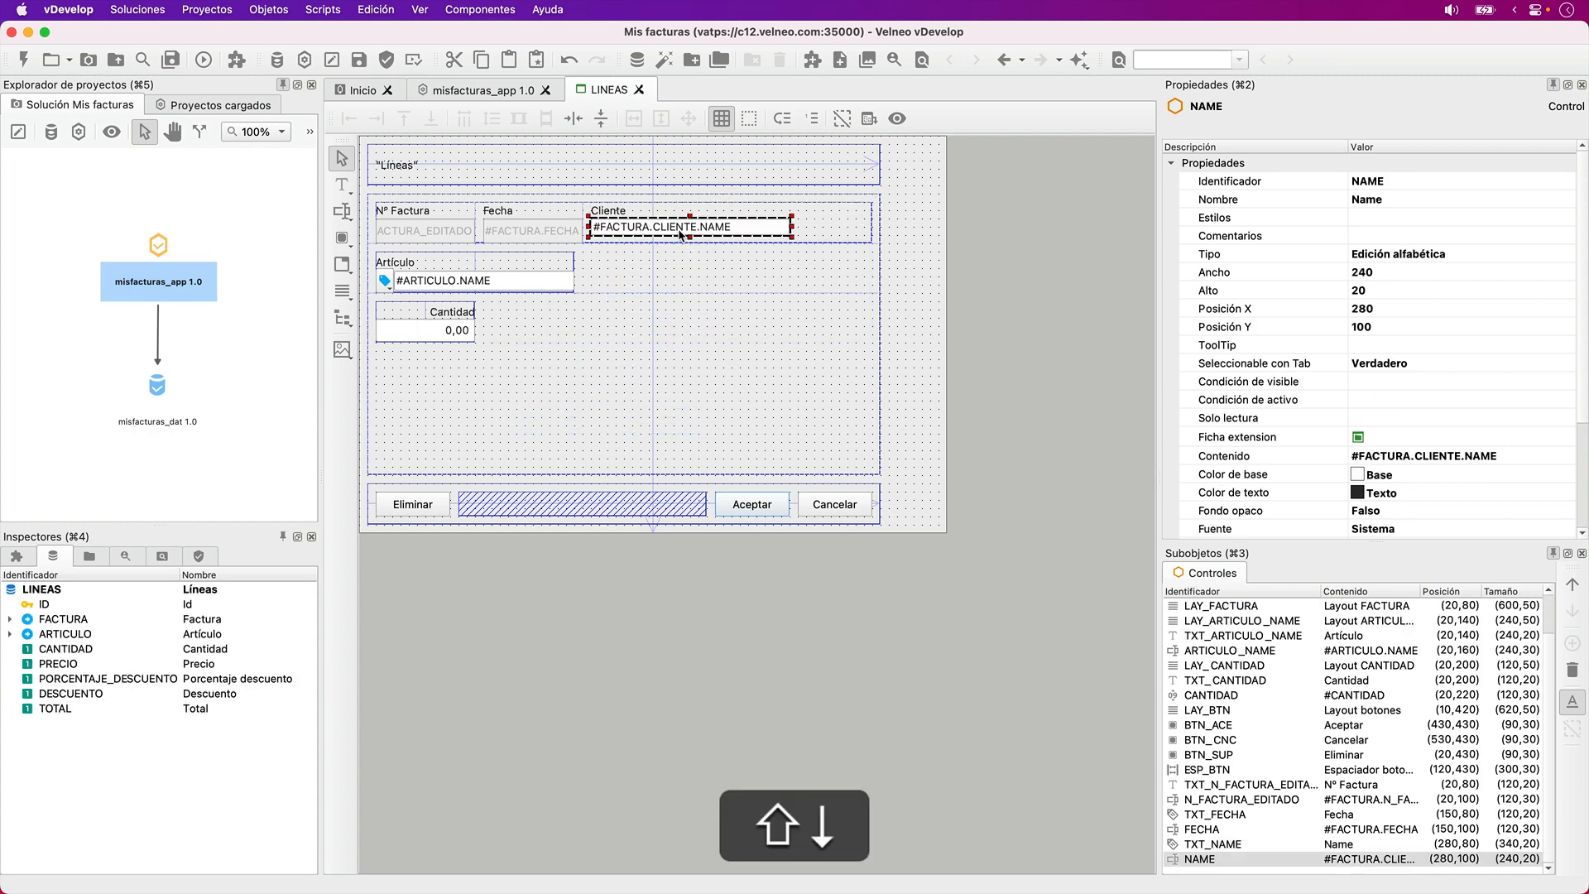
{"action": "key", "text": "shift+Right"}
{"action": "key", "text": "shift+Right"}
{"action": "key", "text": "shift+Right"}
{"action": "key", "text": "shift+Right"}
{"action": "key", "text": "shift+Right"}
{"action": "key", "text": "shift+Right"}
{"action": "key", "text": "shift+Right"}
{"action": "key", "text": "shift+Right"}
{"action": "key", "text": "shift+Right"}
{"action": "key", "text": "shift+Right"}
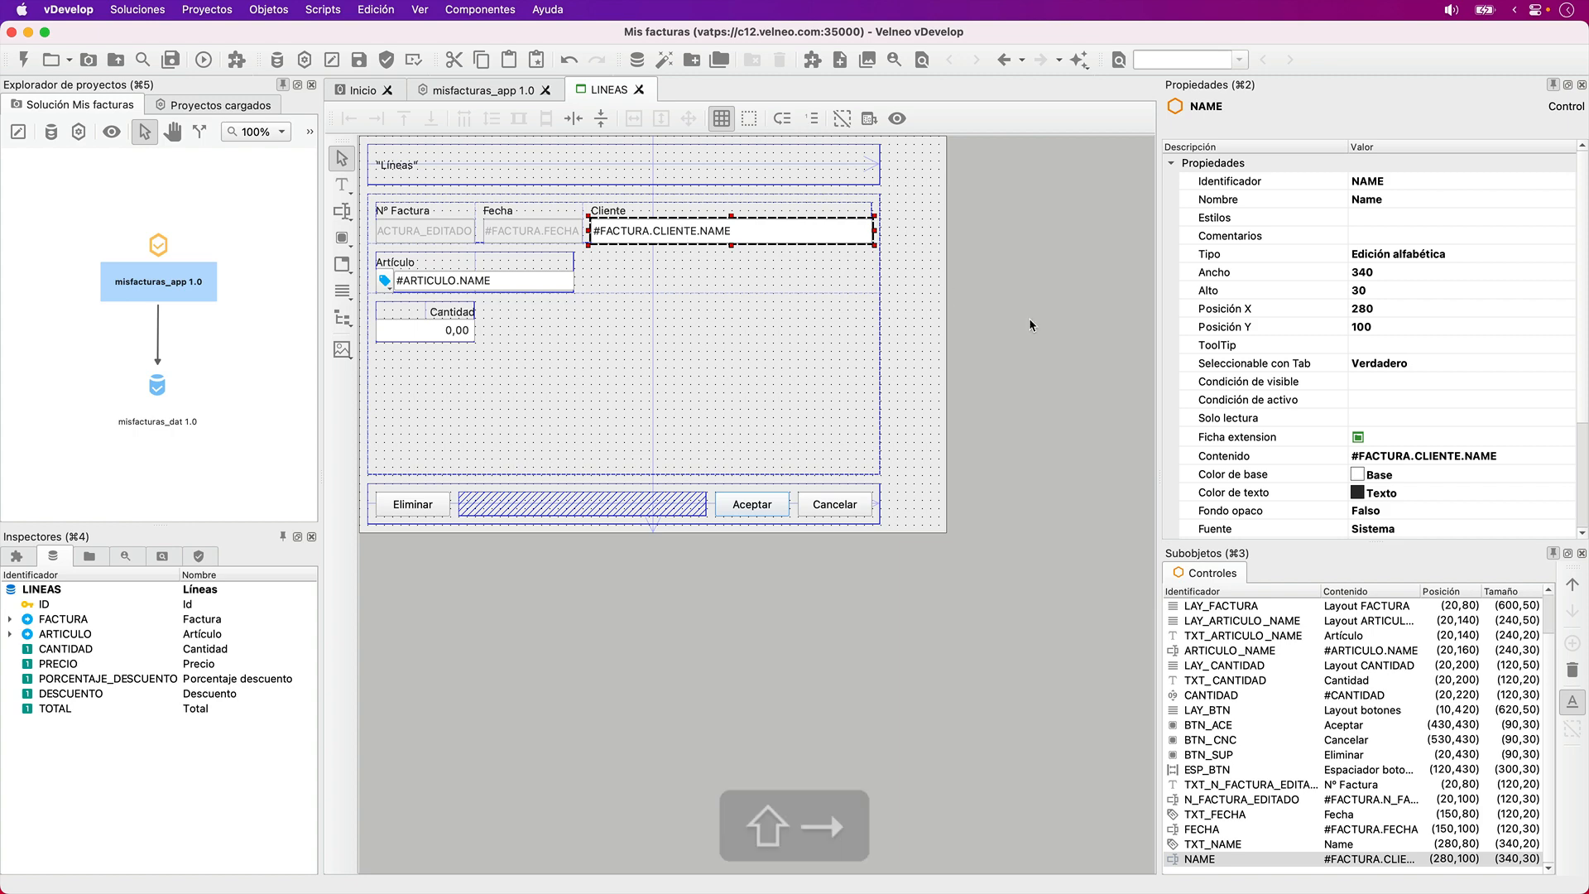
- Disable the NAME field with Tab selection set to Falso and active condition 0, and send it to the start of the control order
{"action": "left_click", "coordinate": [1328, 369]}
{"action": "key", "text": "f"}
{"action": "left_click", "coordinate": [1393, 399]}
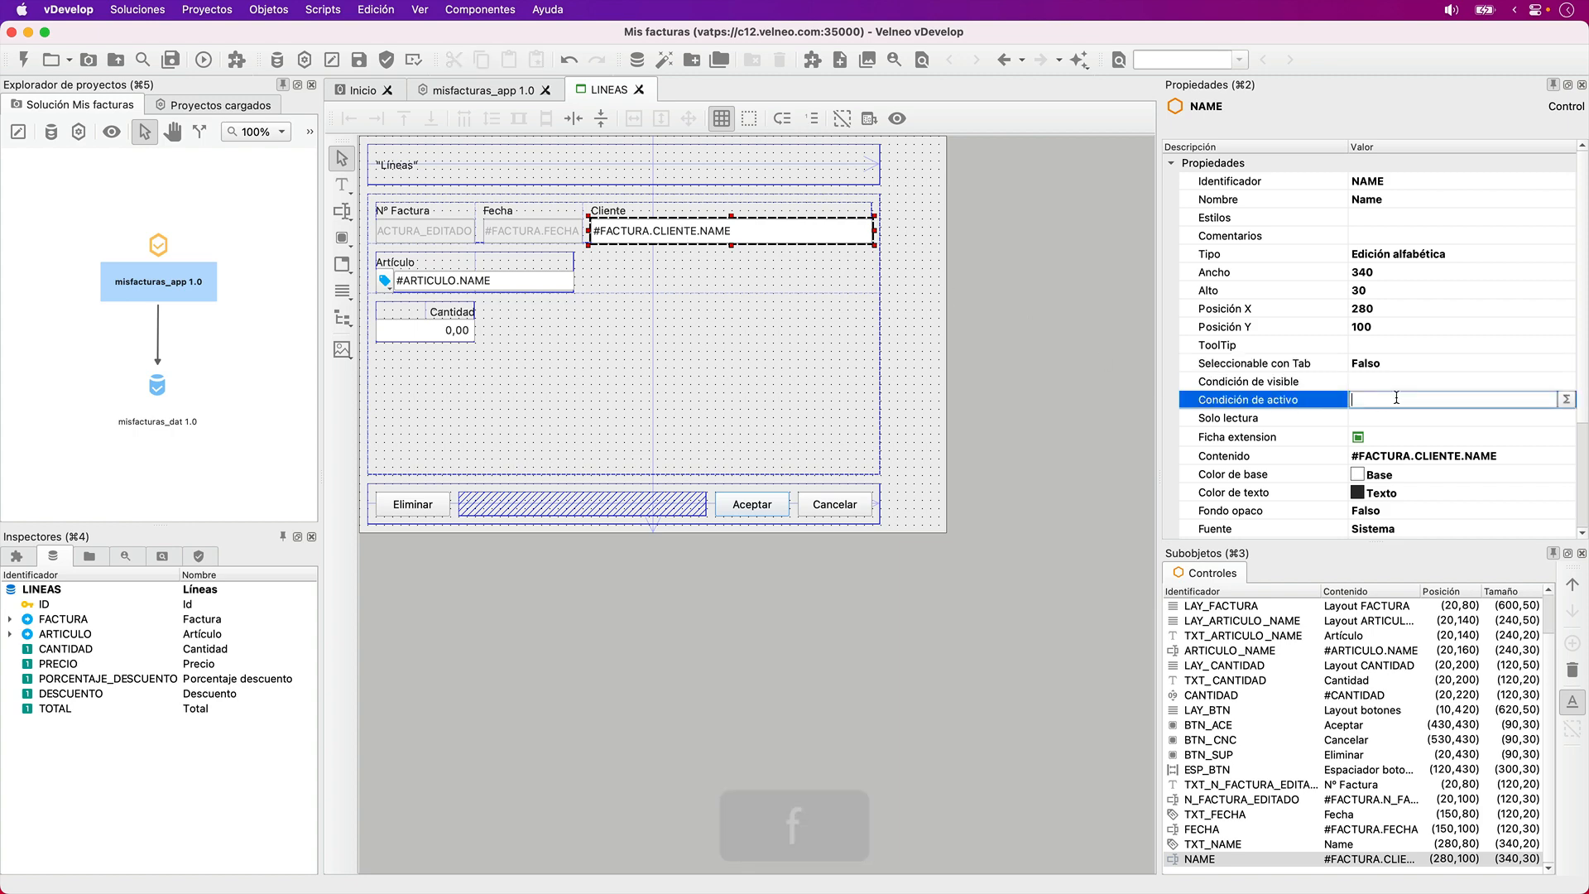
{"action": "type", "text": "0"}
{"action": "key", "text": "Tab"}
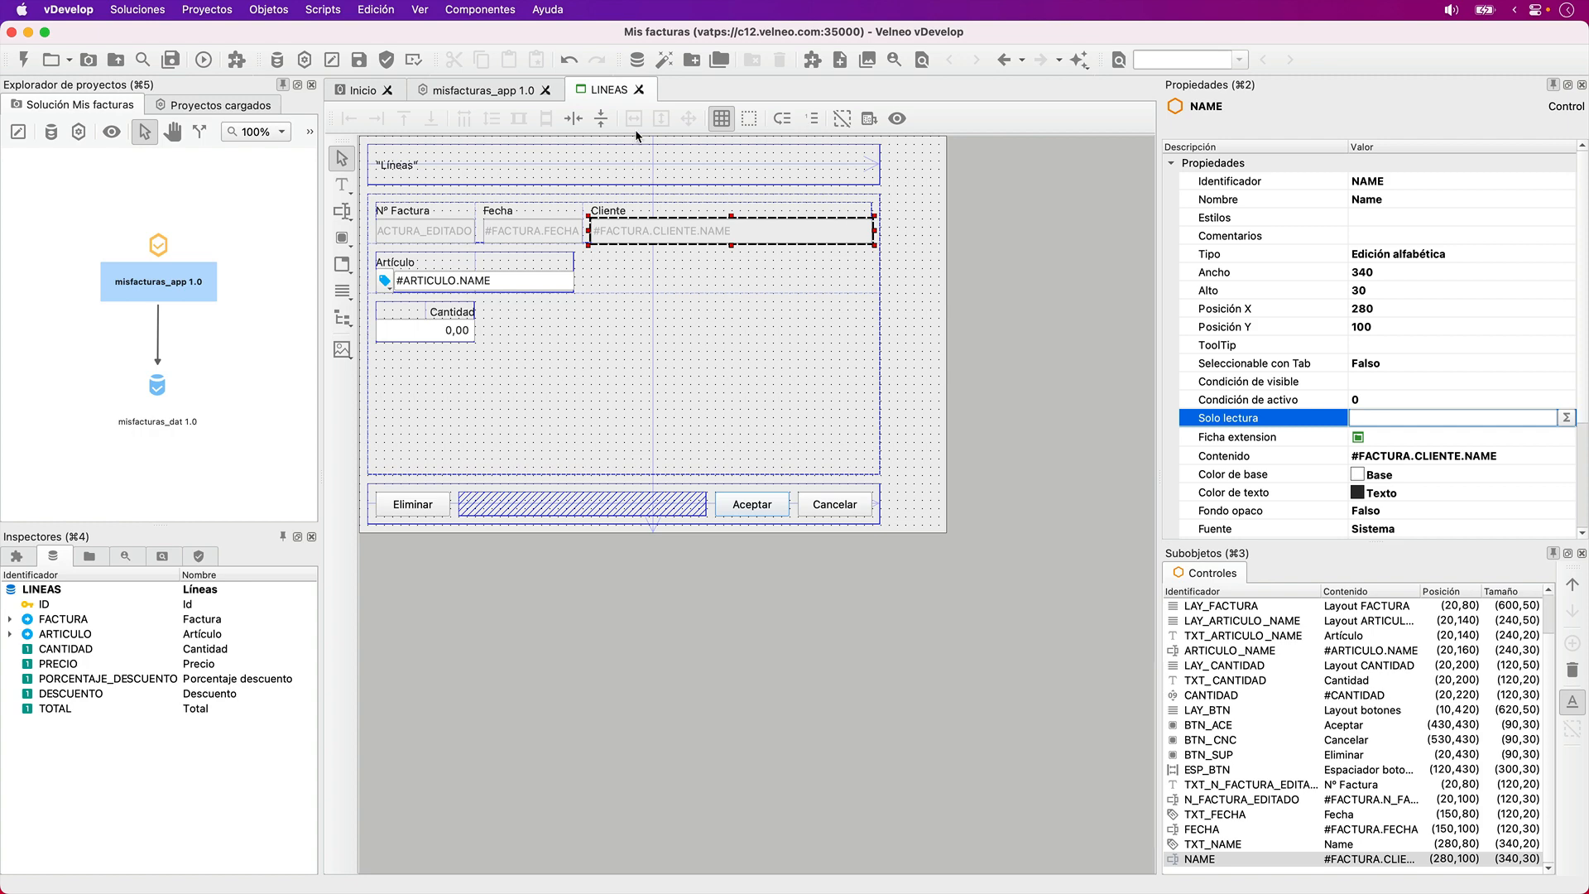
{"action": "left_click", "coordinate": [780, 117]}
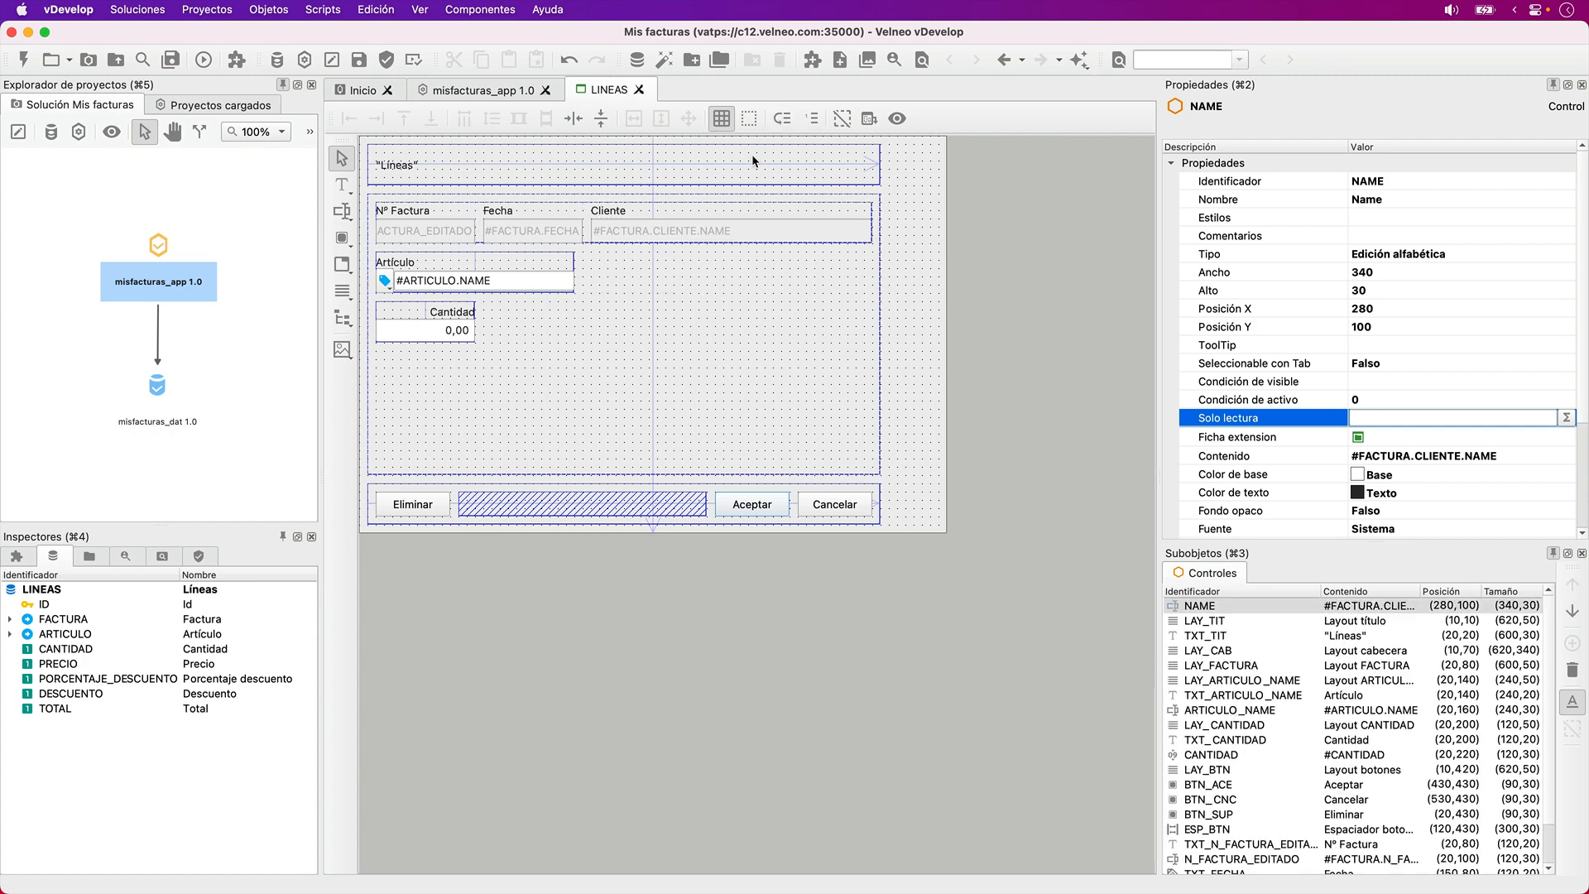
- Reduce the LINEAS form's width to 640 and preview the form
{"action": "left_click", "coordinate": [927, 440]}
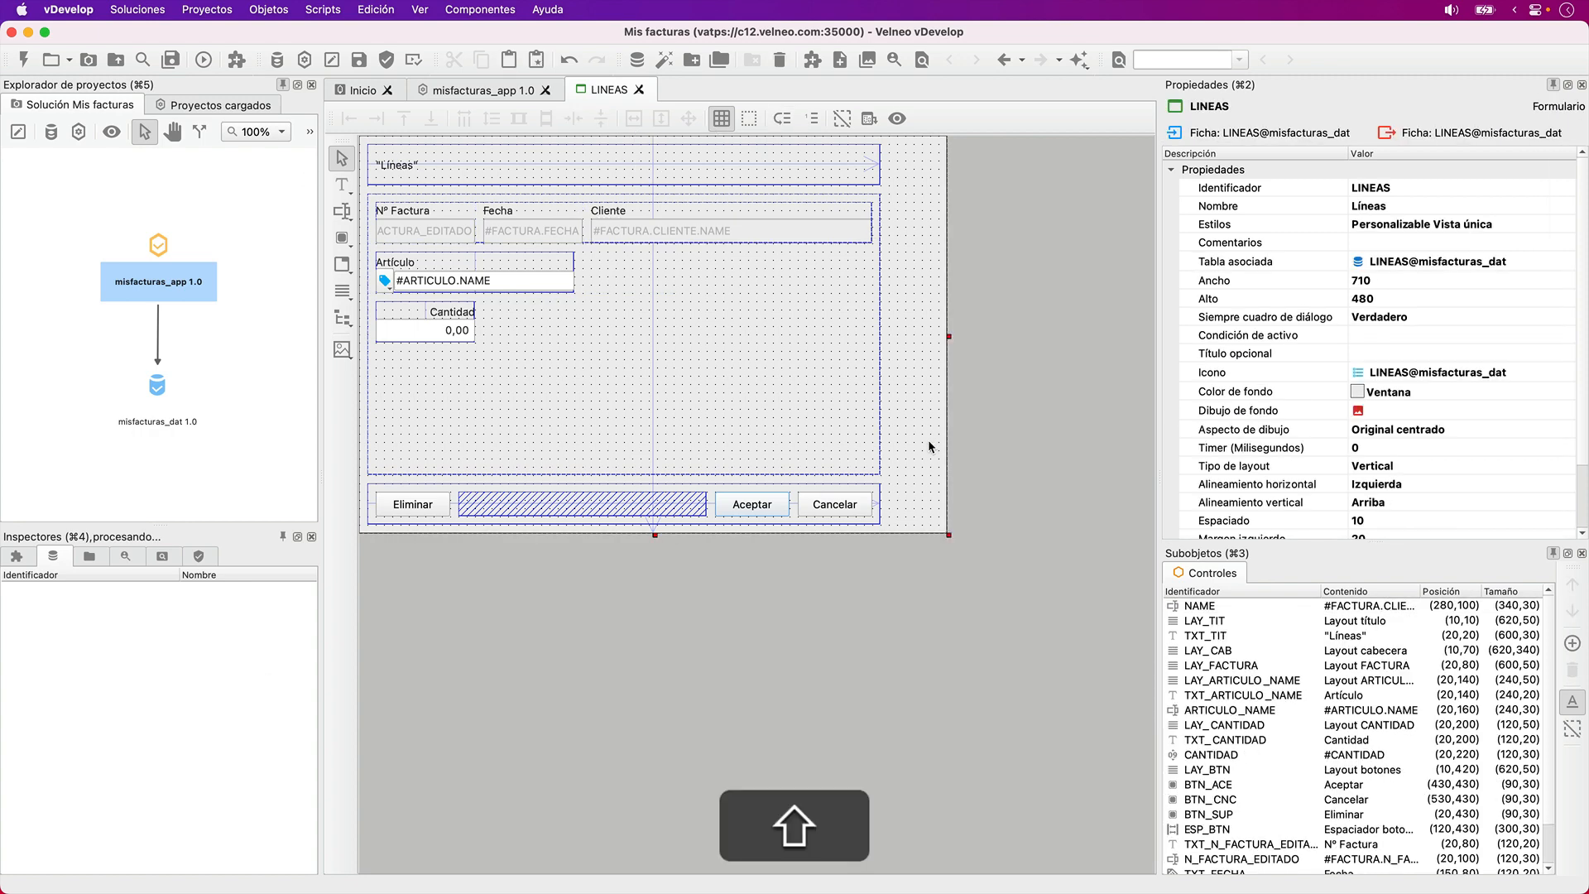
{"action": "key", "text": "shift+Left"}
{"action": "key", "text": "shift+Left"}
{"action": "key", "text": "shift+Left"}
{"action": "key", "text": "shift+Left"}
{"action": "key", "text": "shift+Left"}
{"action": "key", "text": "shift+Left"}
{"action": "key", "text": "shift+Left"}
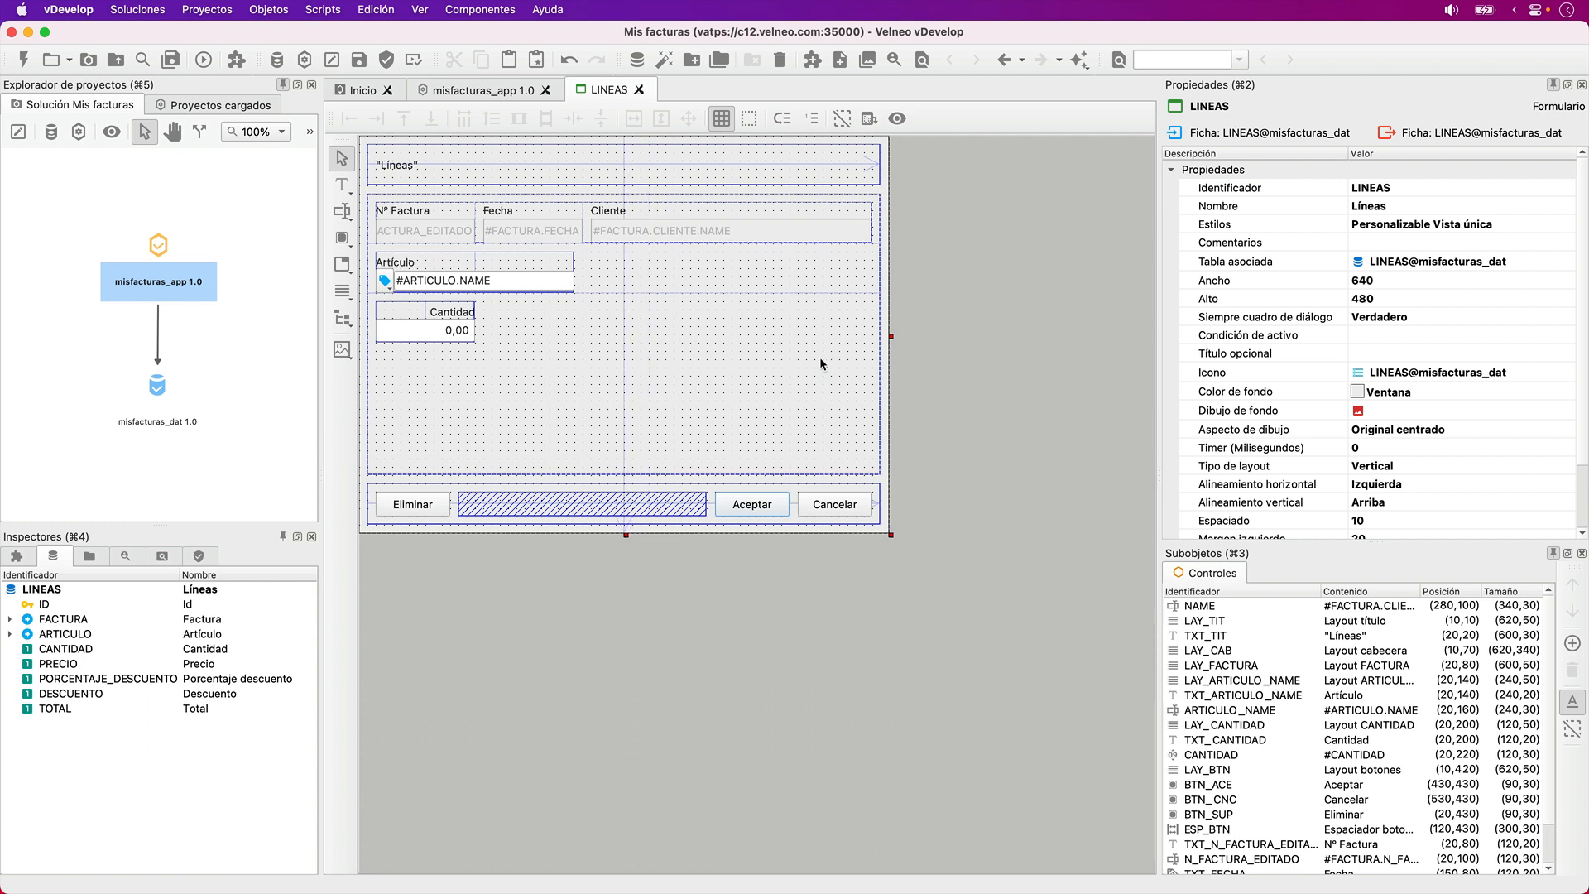
{"action": "left_click", "coordinate": [895, 120]}
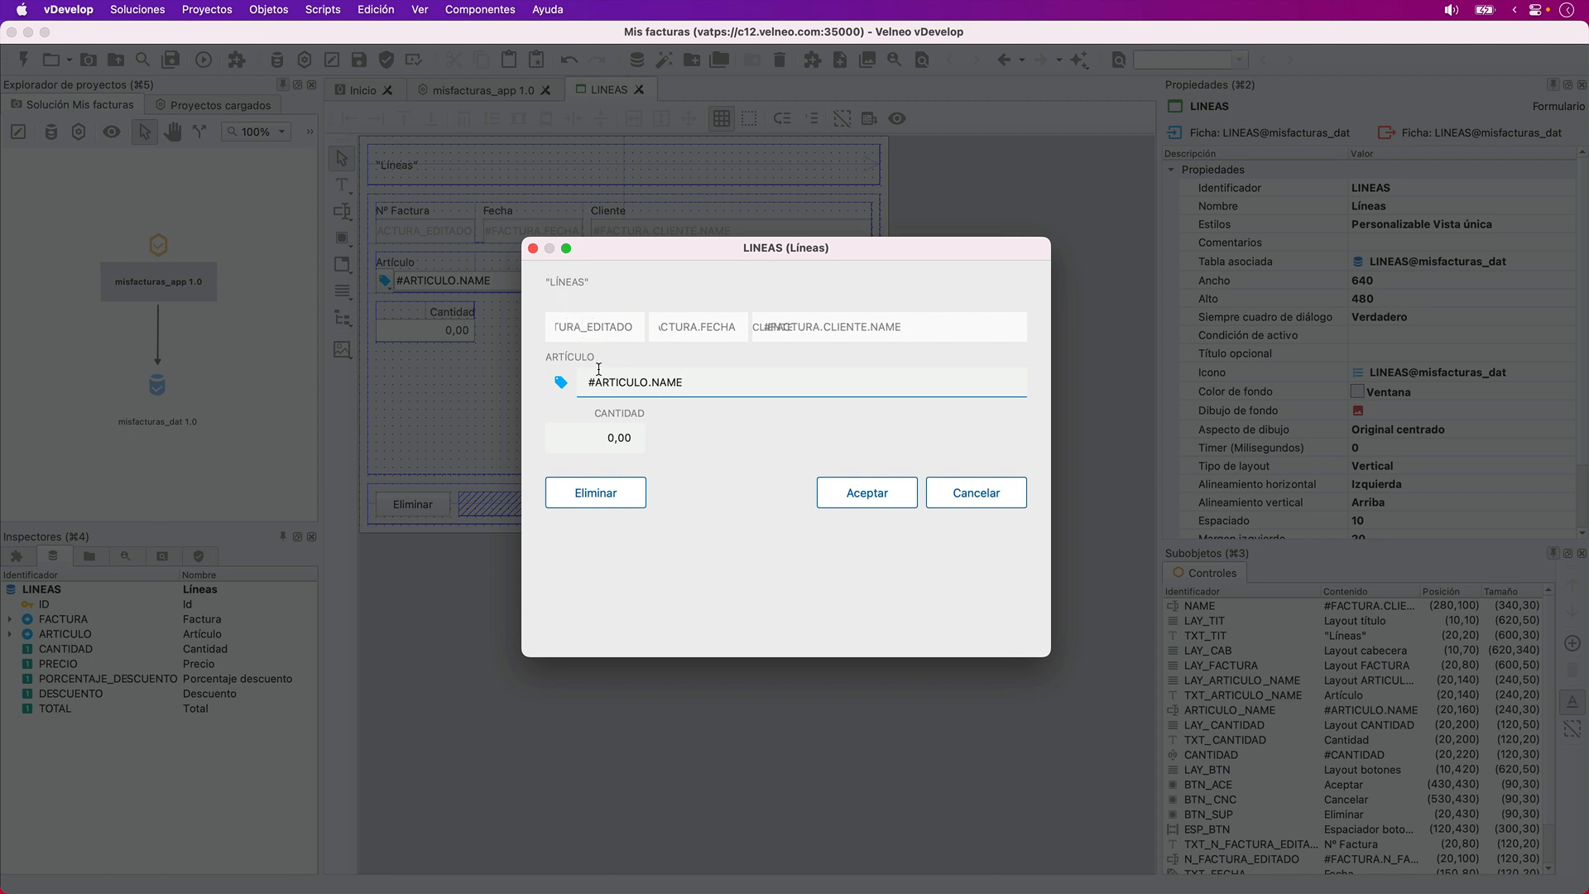
{"action": "key", "text": "Escape"}
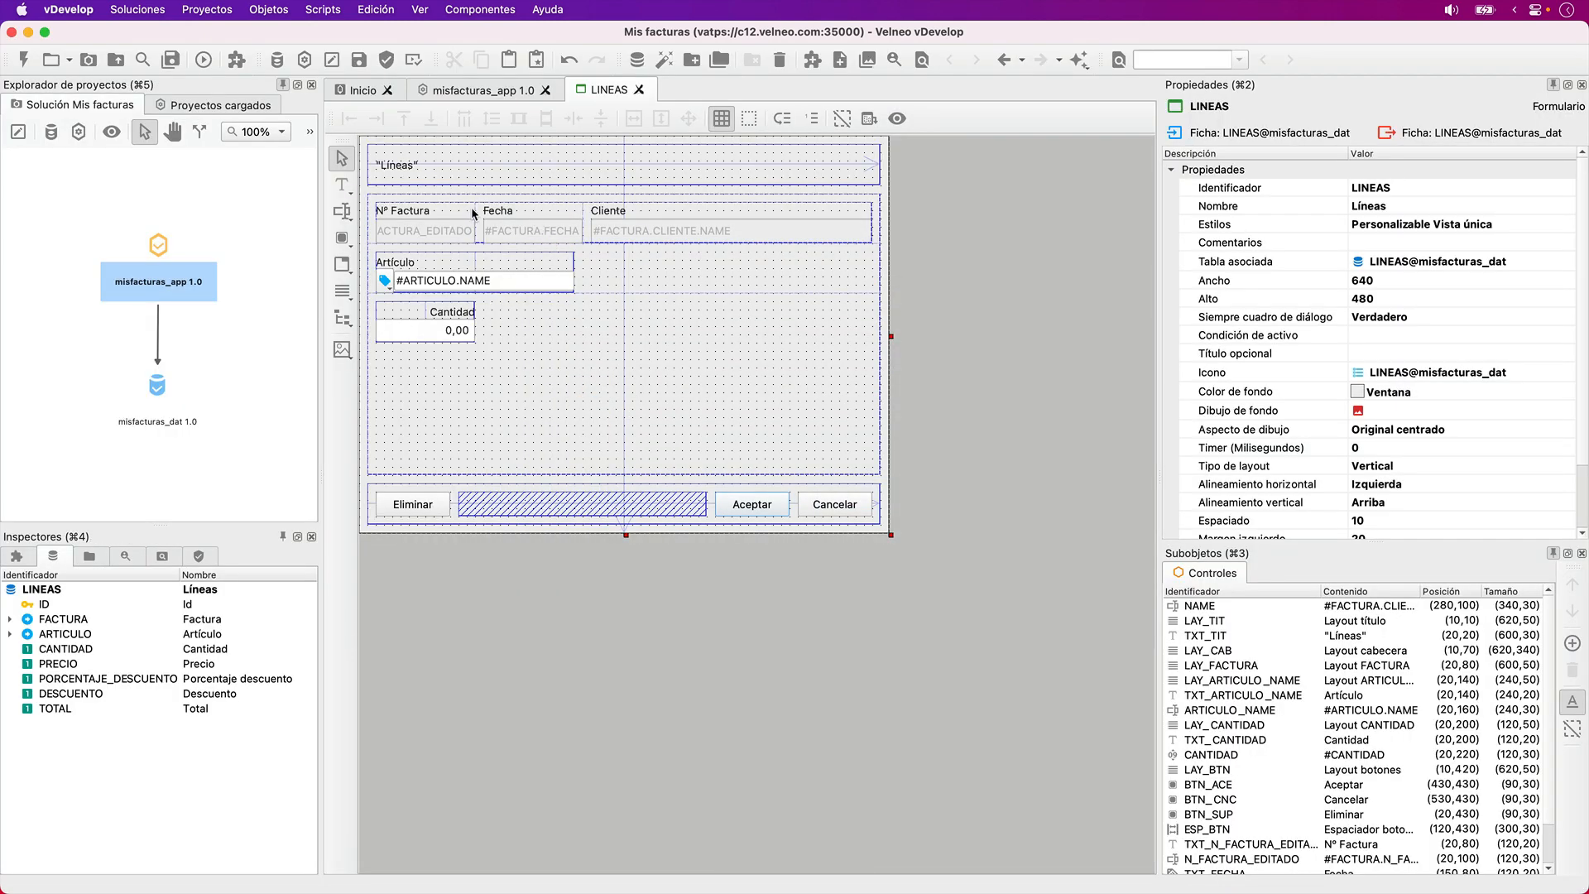
- Move the N_FACTURA_EDITADO and FECHA fields down to Y position 110 with a height of 20
{"action": "left_click", "coordinate": [469, 206]}
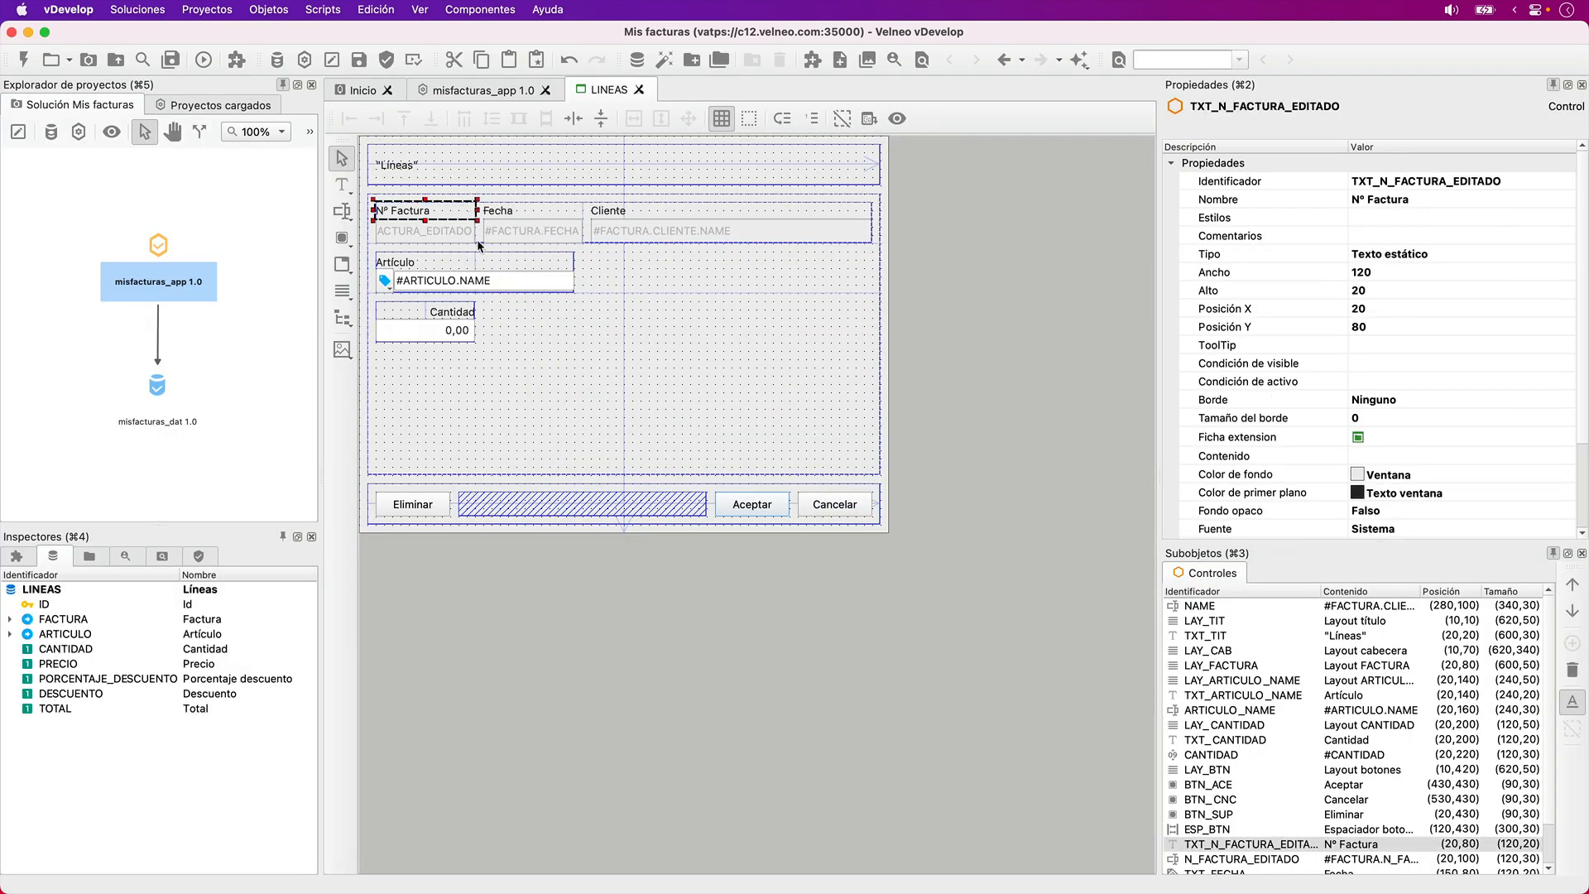
{"action": "key", "text": "Tab"}
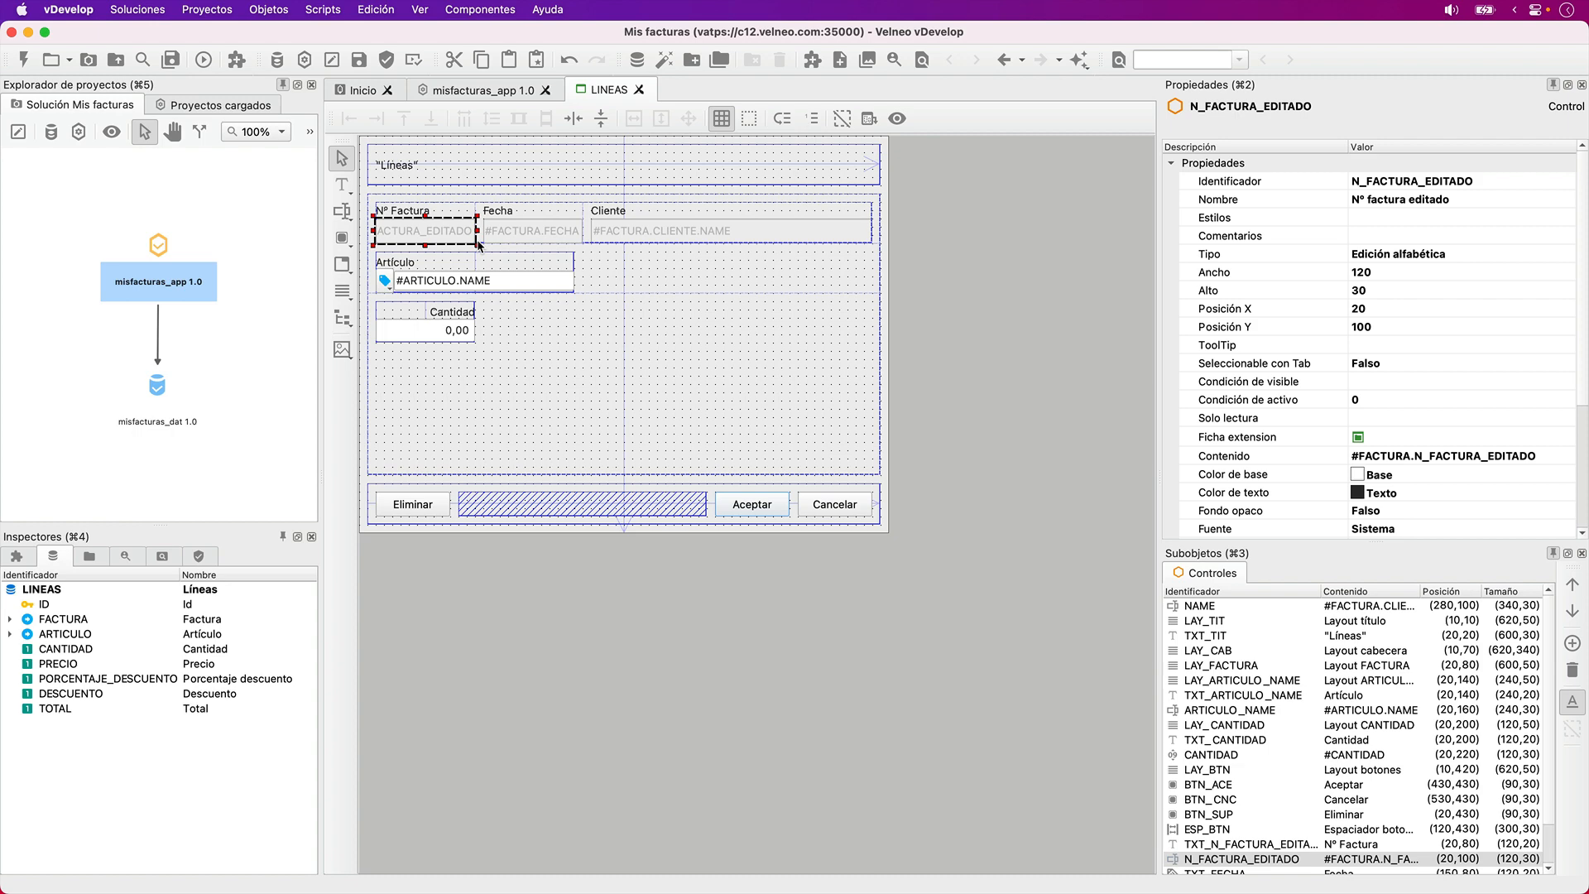
{"action": "key", "text": "shift+Down"}
{"action": "key", "text": "shift+Down"}
{"action": "key", "text": "Tab"}
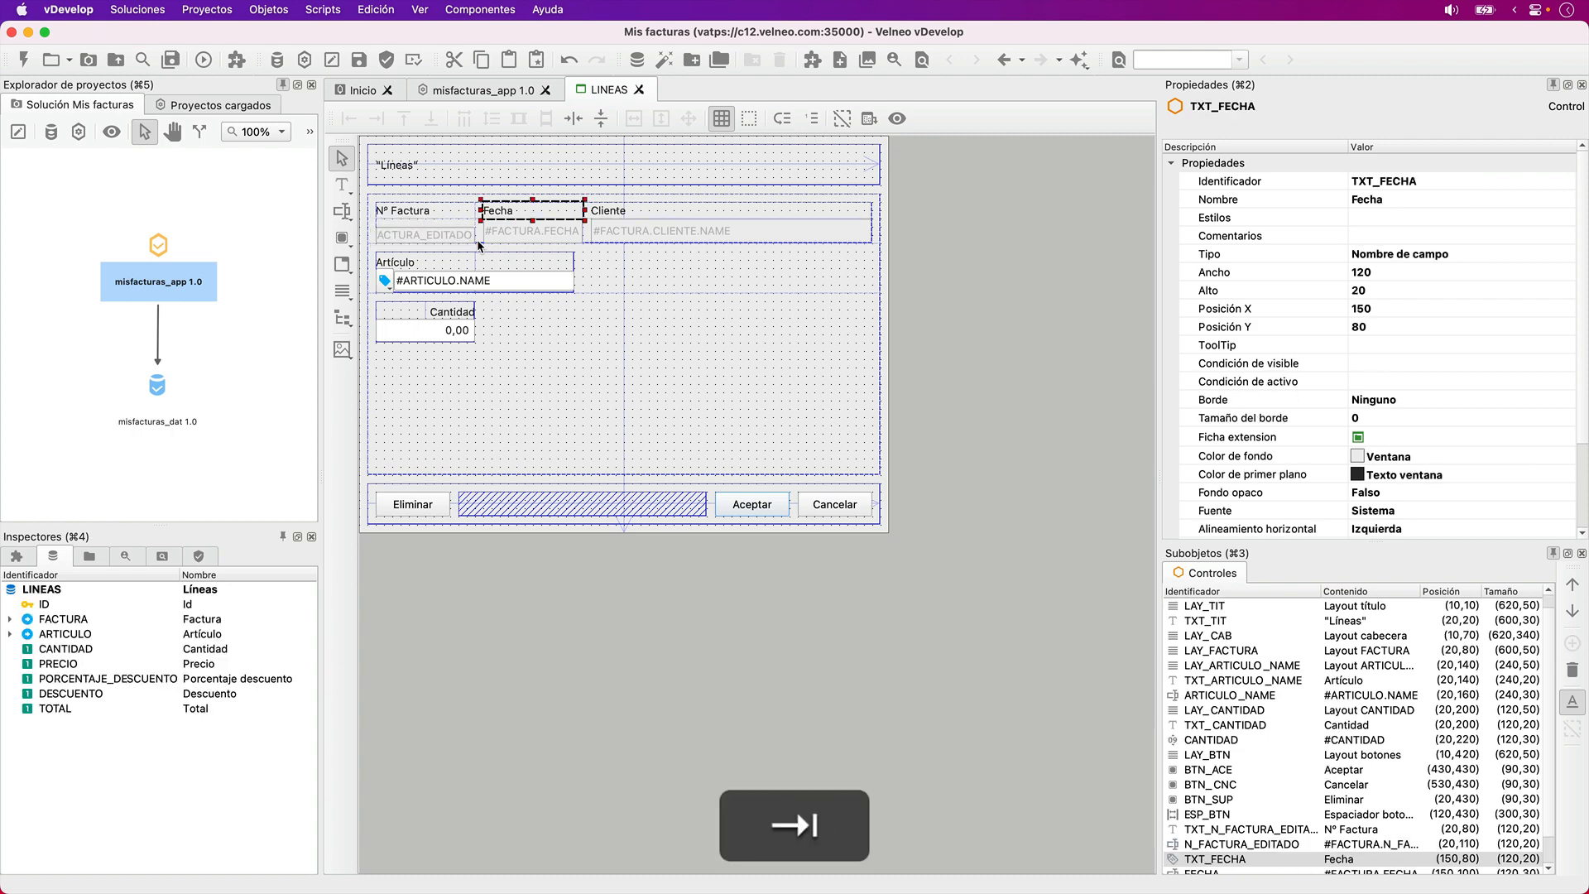
{"action": "key", "text": "Tab"}
{"action": "key", "text": "shift+Down"}
{"action": "key", "text": "shift+Down"}
- Move the NAME client field to Y position 110 with a height of 20 and preview the form
{"action": "key", "text": "Tab"}
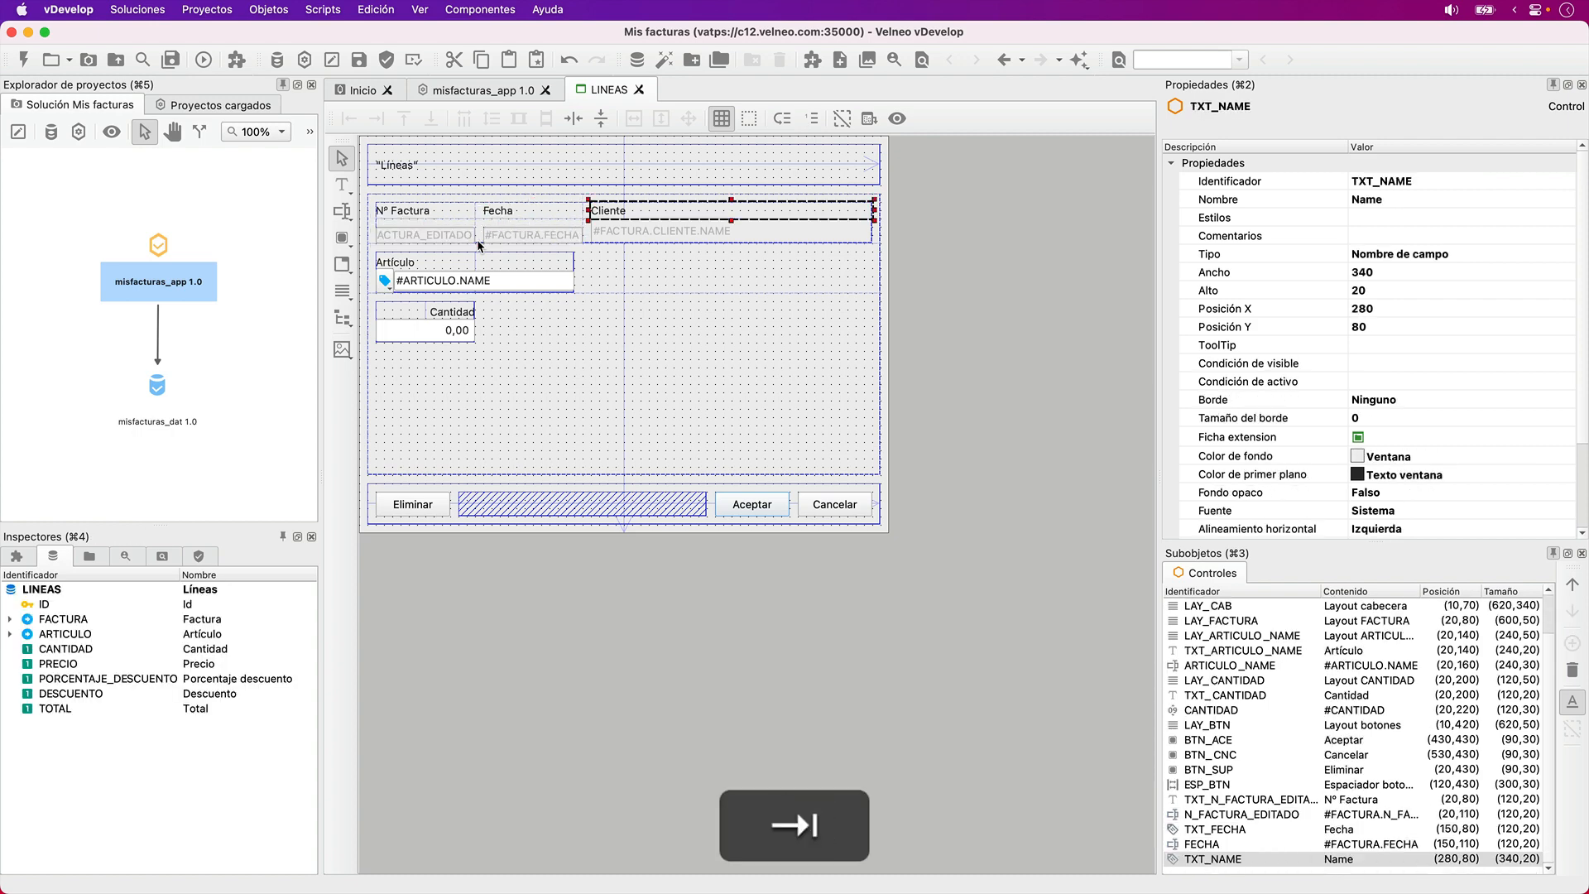
{"action": "key", "text": "Tab"}
{"action": "key", "text": "shift+Down"}
{"action": "key", "text": "shift+Down"}
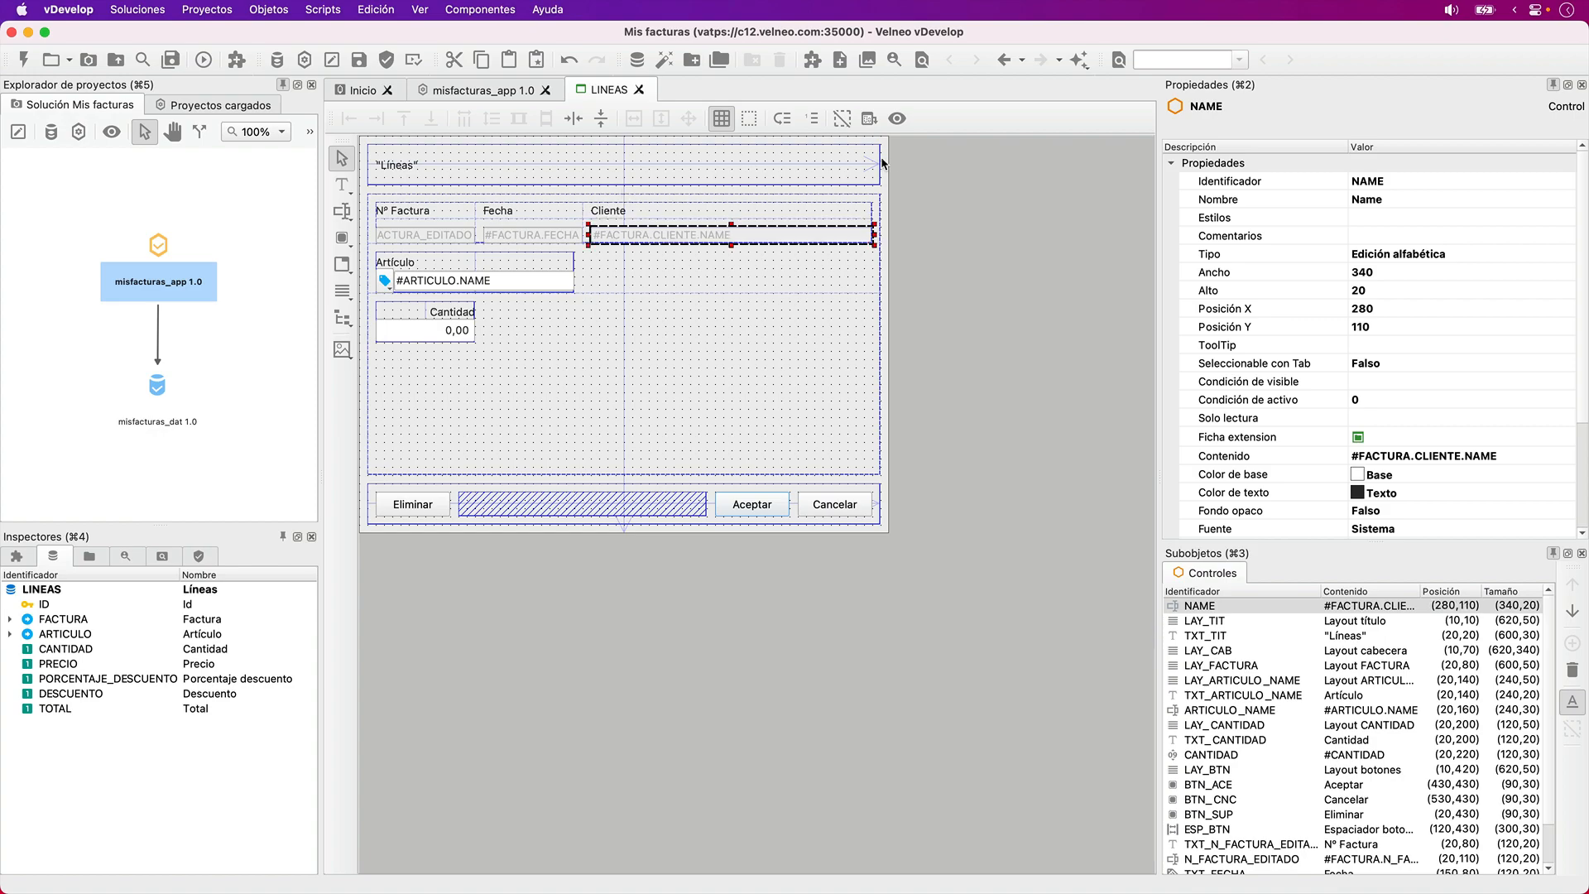
{"action": "left_click", "coordinate": [893, 122]}
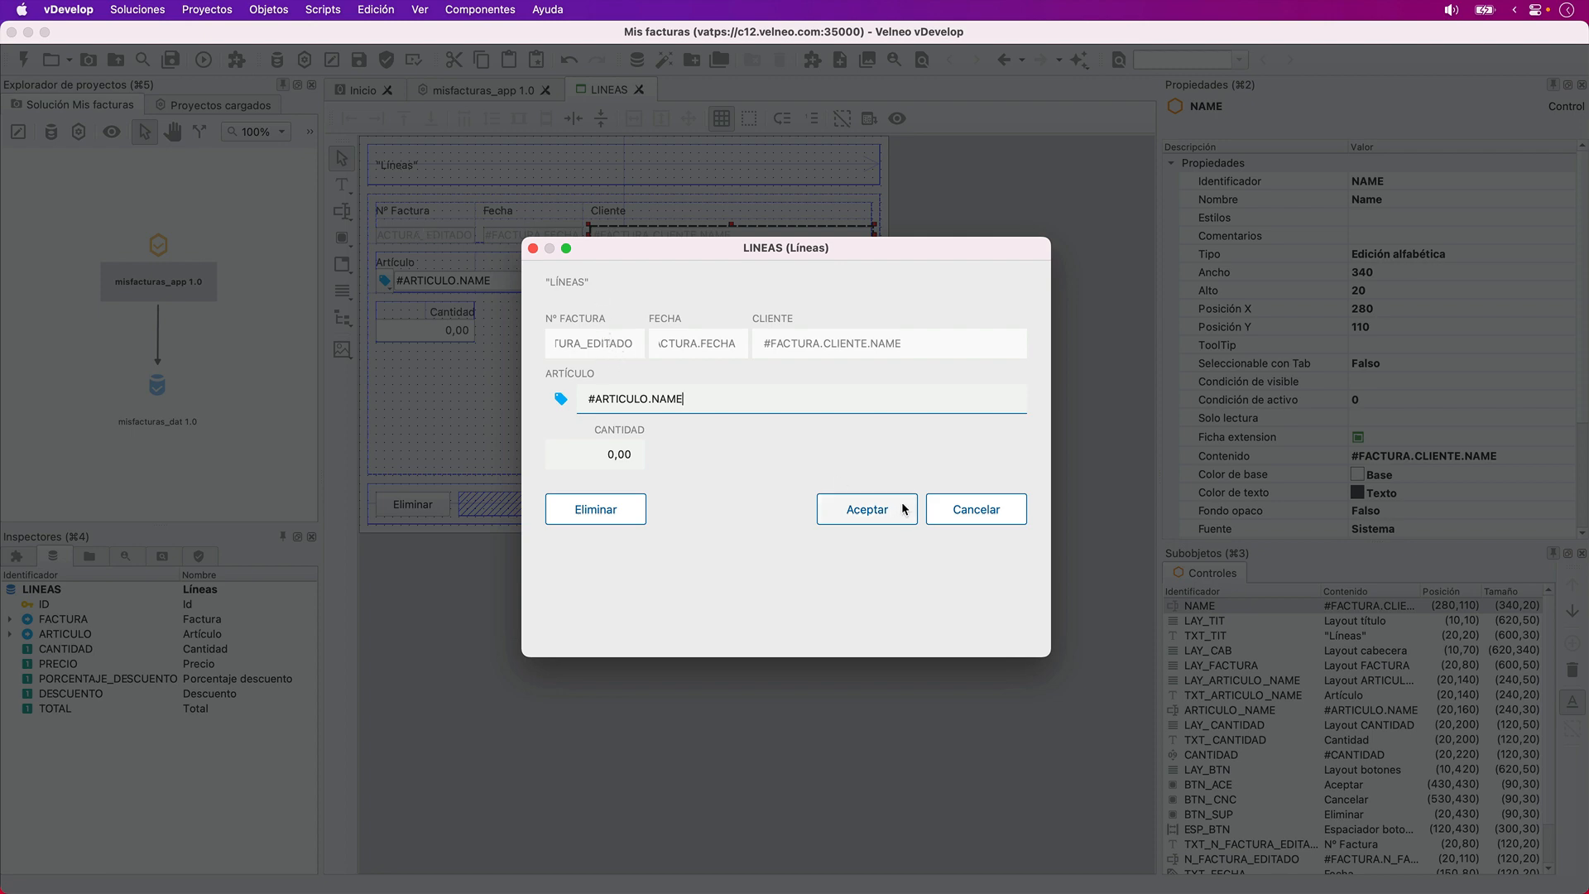
{"action": "left_click", "coordinate": [944, 509]}
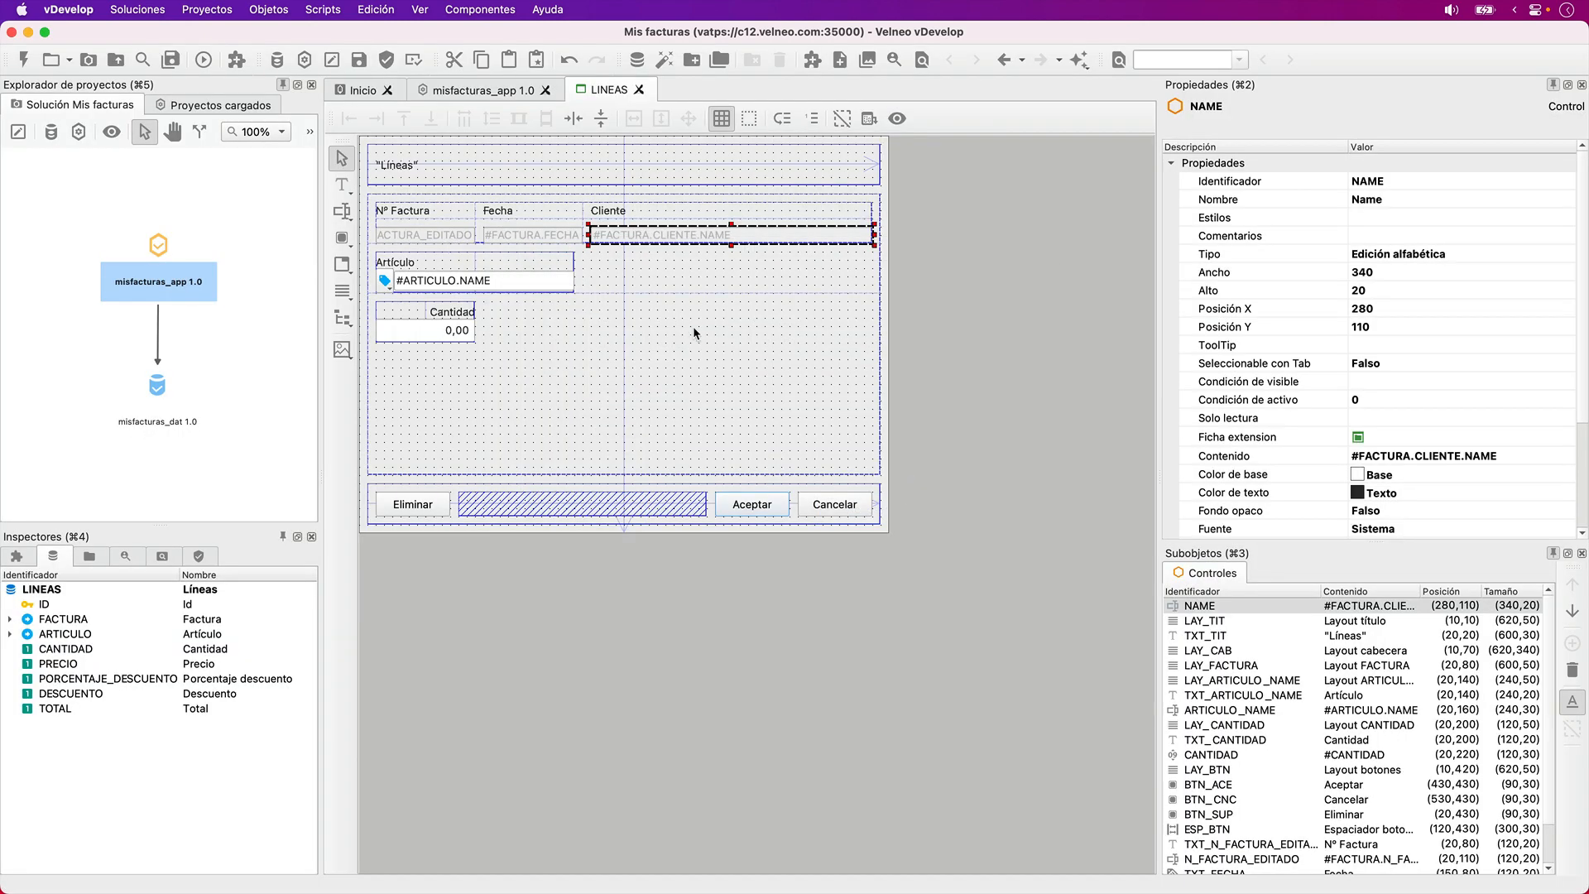
- Move the LAY_CAB header layout down to Y position 130, below the invoice row, and reduce its height to 200
{"action": "left_click", "coordinate": [740, 353]}
{"action": "key", "text": "shift+Up"}
{"action": "key", "text": "shift+Down"}
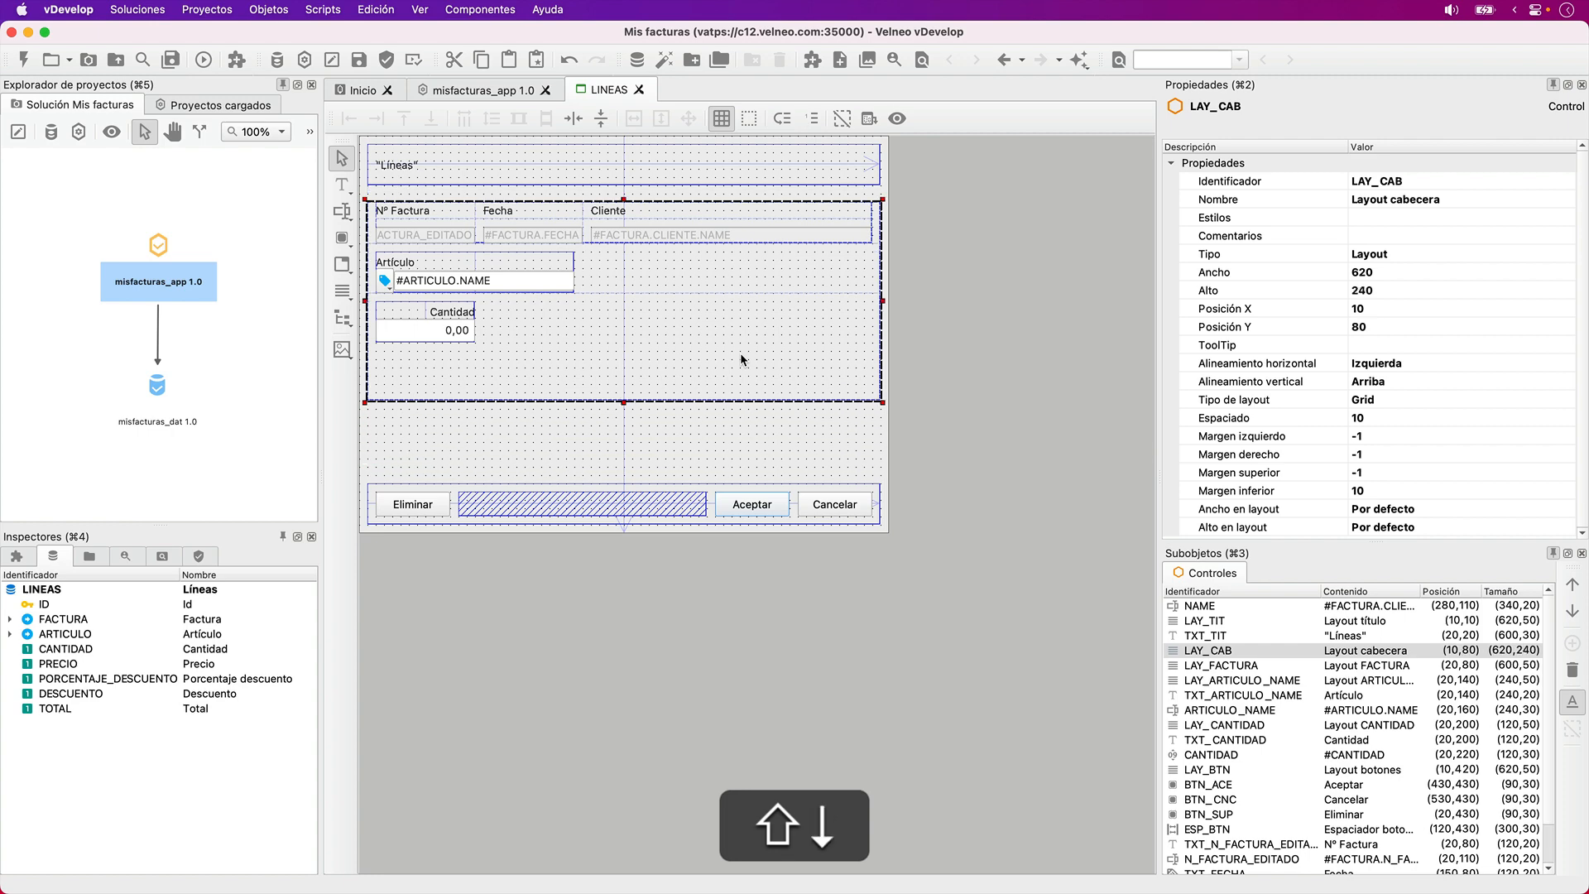
{"action": "key", "text": "Down"}
{"action": "key", "text": "Up"}
{"action": "key", "text": "shift+Up"}
{"action": "key", "text": "shift+Up"}
{"action": "key", "text": "shift+Up"}
{"action": "key", "text": "shift+Up"}
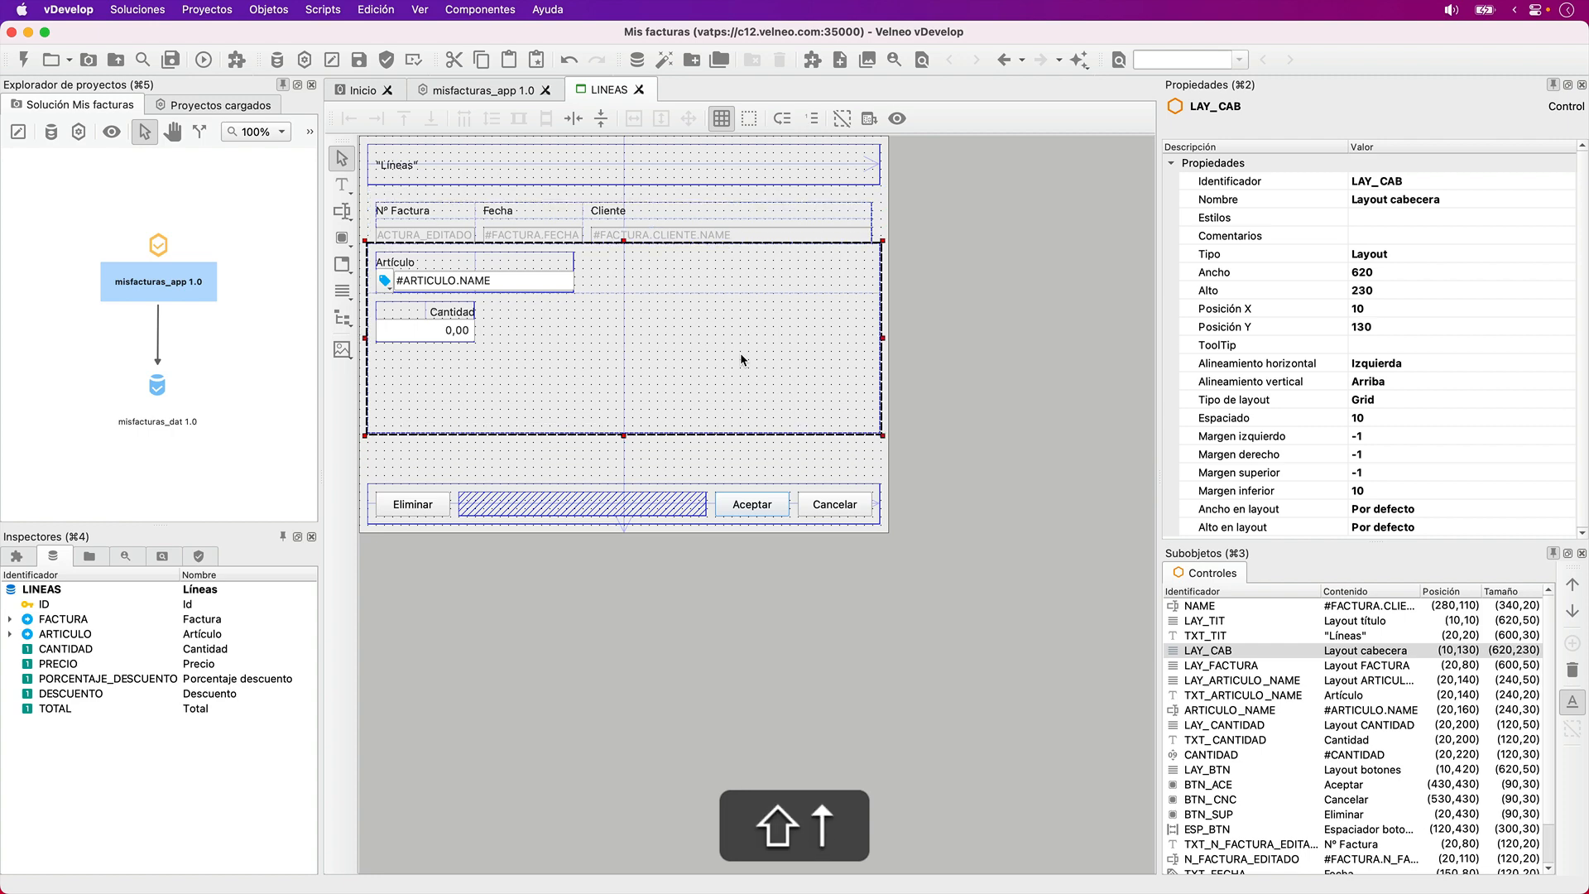
- Move the LAY_CAB layout together with the article and quantity layouts and controls down to Y position 210
{"action": "left_click_drag", "start_coordinate": [926, 434], "coordinate": [381, 262]}
{"action": "key", "text": "Down"}
{"action": "key", "text": "Down"}
{"action": "key", "text": "Down"}
{"action": "key", "text": "Down"}
{"action": "key", "text": "Down"}
{"action": "key", "text": "Down"}
{"action": "key", "text": "Down"}
{"action": "key", "text": "Down"}
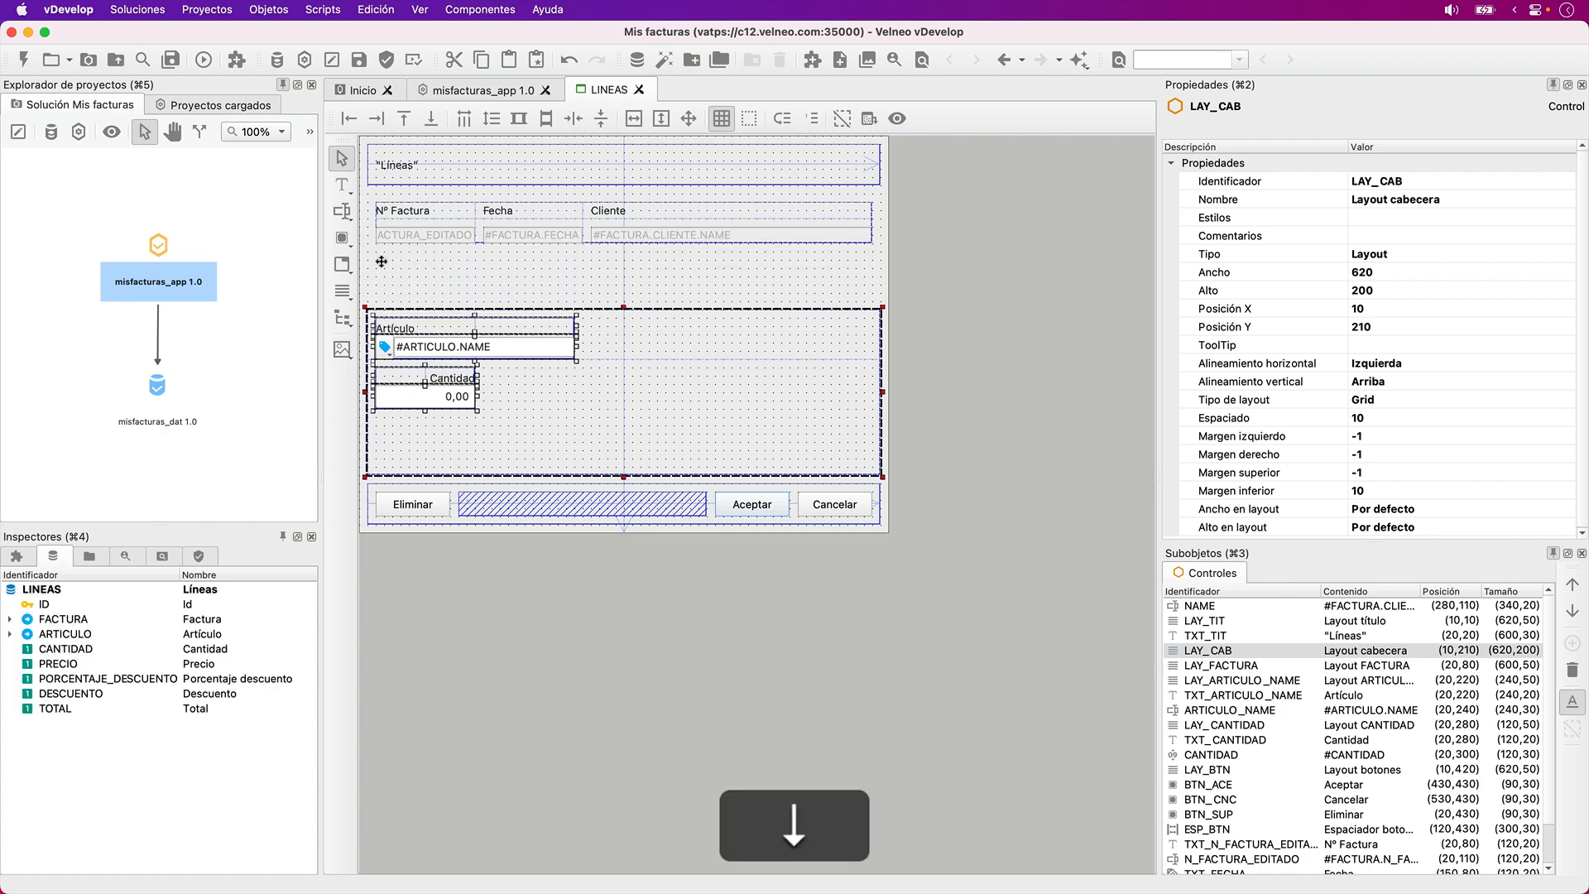
{"action": "left_click", "coordinate": [493, 255]}
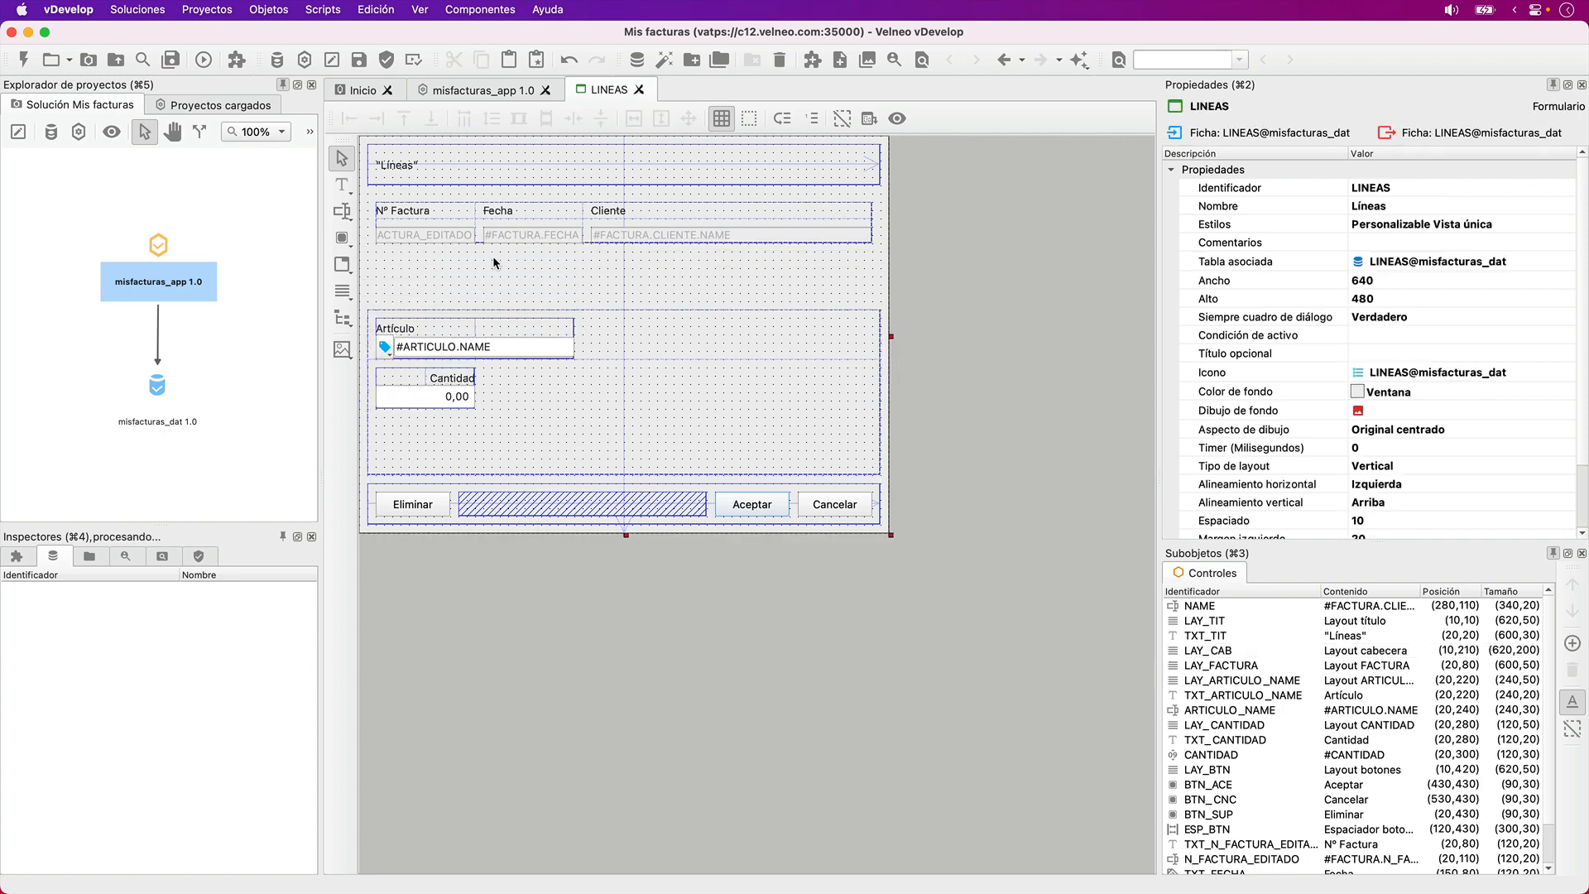
- Delete the LAY_FACTURA layout that encloses the invoice number, date and client controls
{"action": "left_click", "coordinate": [569, 203]}
{"action": "key", "text": "shift+Tab"}
{"action": "key", "text": "shift+Tab"}
{"action": "key", "text": "shift+Tab"}
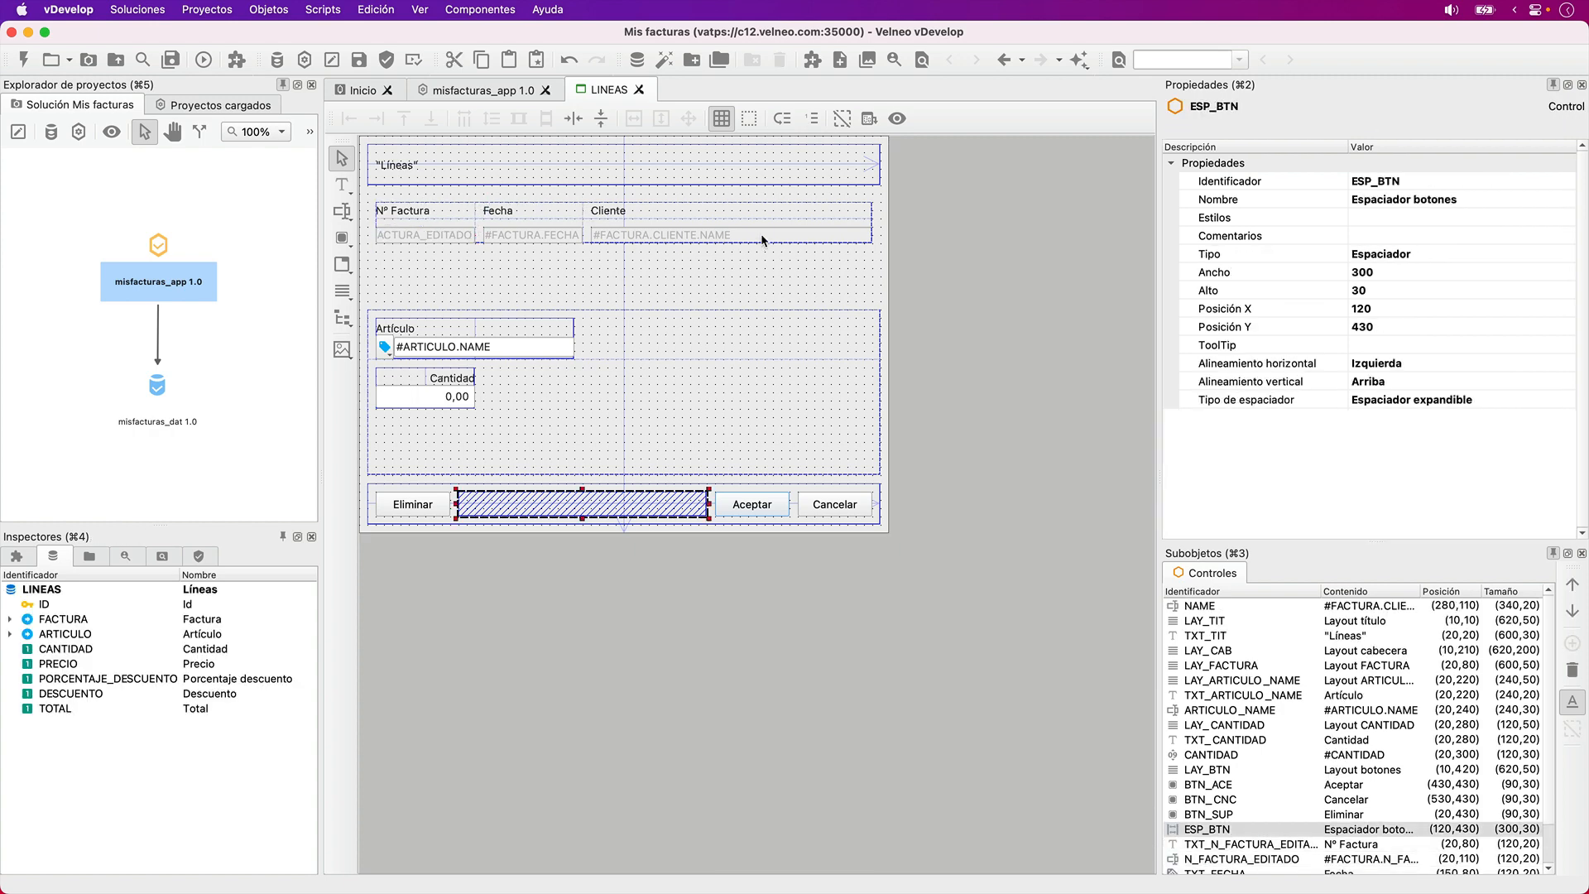
{"action": "key", "text": "shift+Tab"}
{"action": "key", "text": "shift+Tab"}
{"action": "key", "text": "shift+Tab"}
{"action": "key", "text": "shift+Tab"}
{"action": "key", "text": "shift+Tab"}
{"action": "key", "text": "shift+Tab"}
{"action": "key", "text": "shift+Tab"}
{"action": "key", "text": "shift+Tab"}
{"action": "key", "text": "shift+Tab"}
{"action": "key", "text": "shift+Tab"}
{"action": "key", "text": "shift+Tab"}
{"action": "key", "text": "shift+Tab"}
{"action": "key", "text": "shift+Tab"}
{"action": "key", "text": "shift+Tab"}
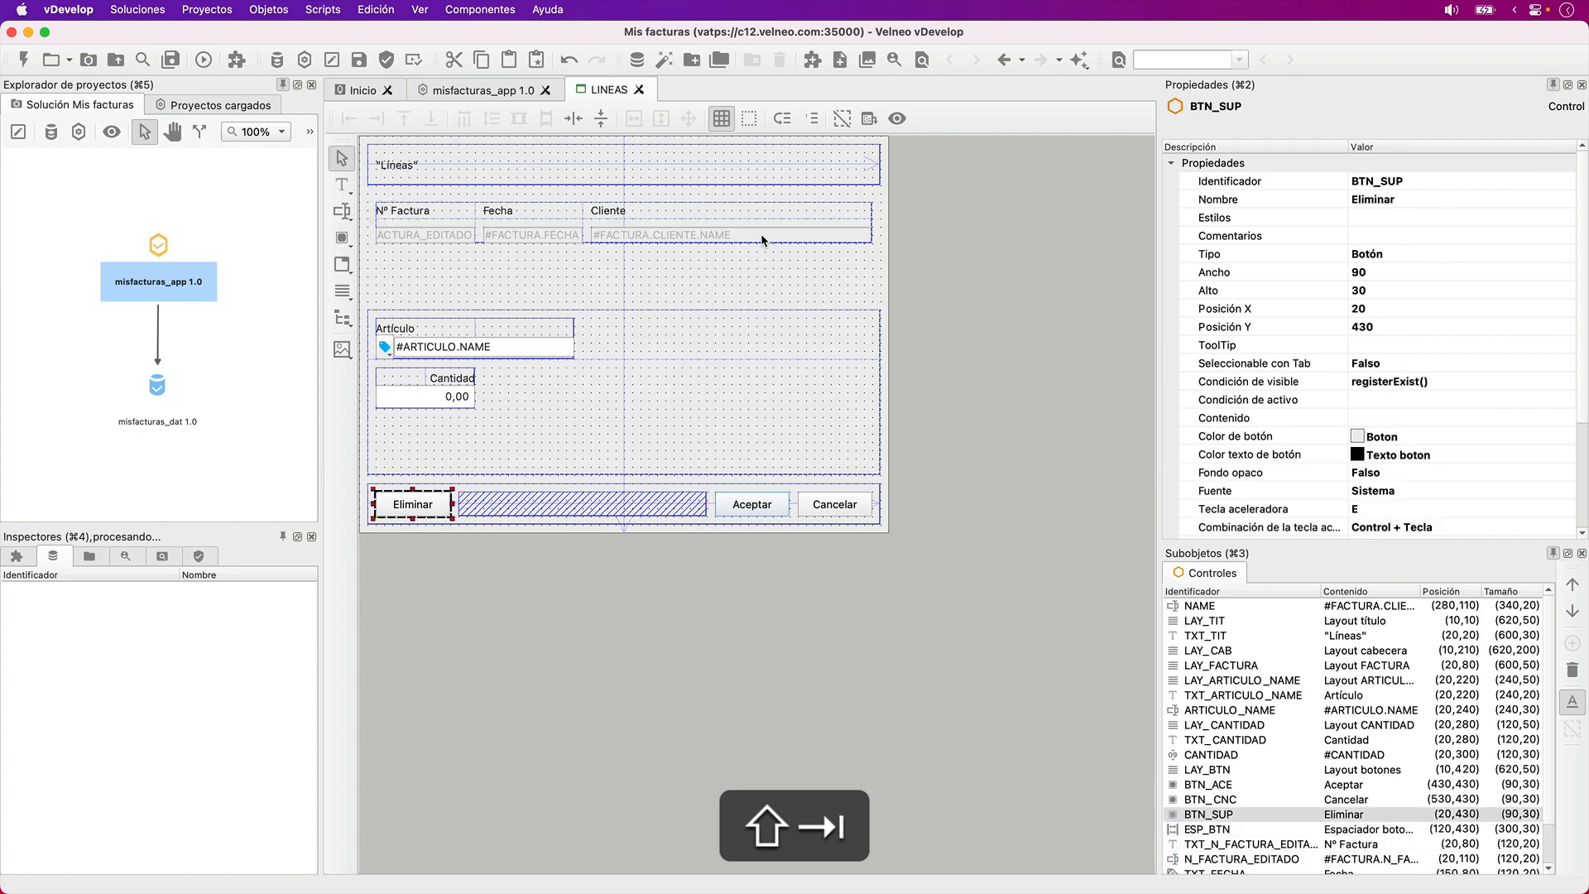
{"action": "key", "text": "shift+Tab"}
{"action": "key", "text": "shift+Tab"}
{"action": "key", "text": "shift+Tab"}
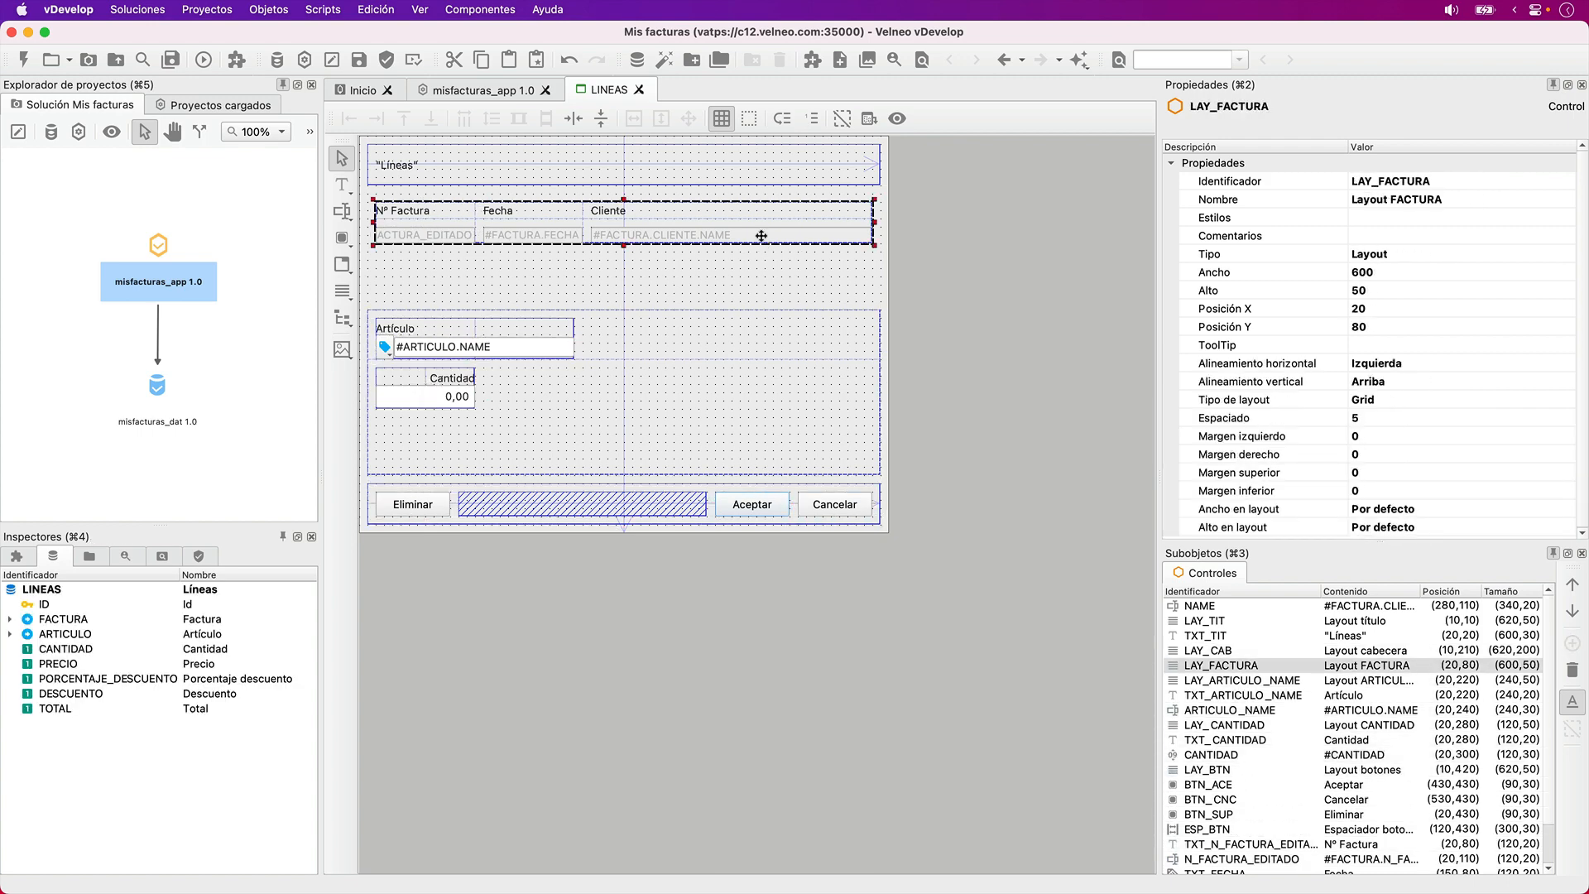
{"action": "key", "text": "Down"}
{"action": "key", "text": "Down"}
{"action": "key", "text": "Down"}
{"action": "key", "text": "Down"}
{"action": "key", "text": "Down"}
{"action": "key", "text": "Down"}
{"action": "key", "text": "Down"}
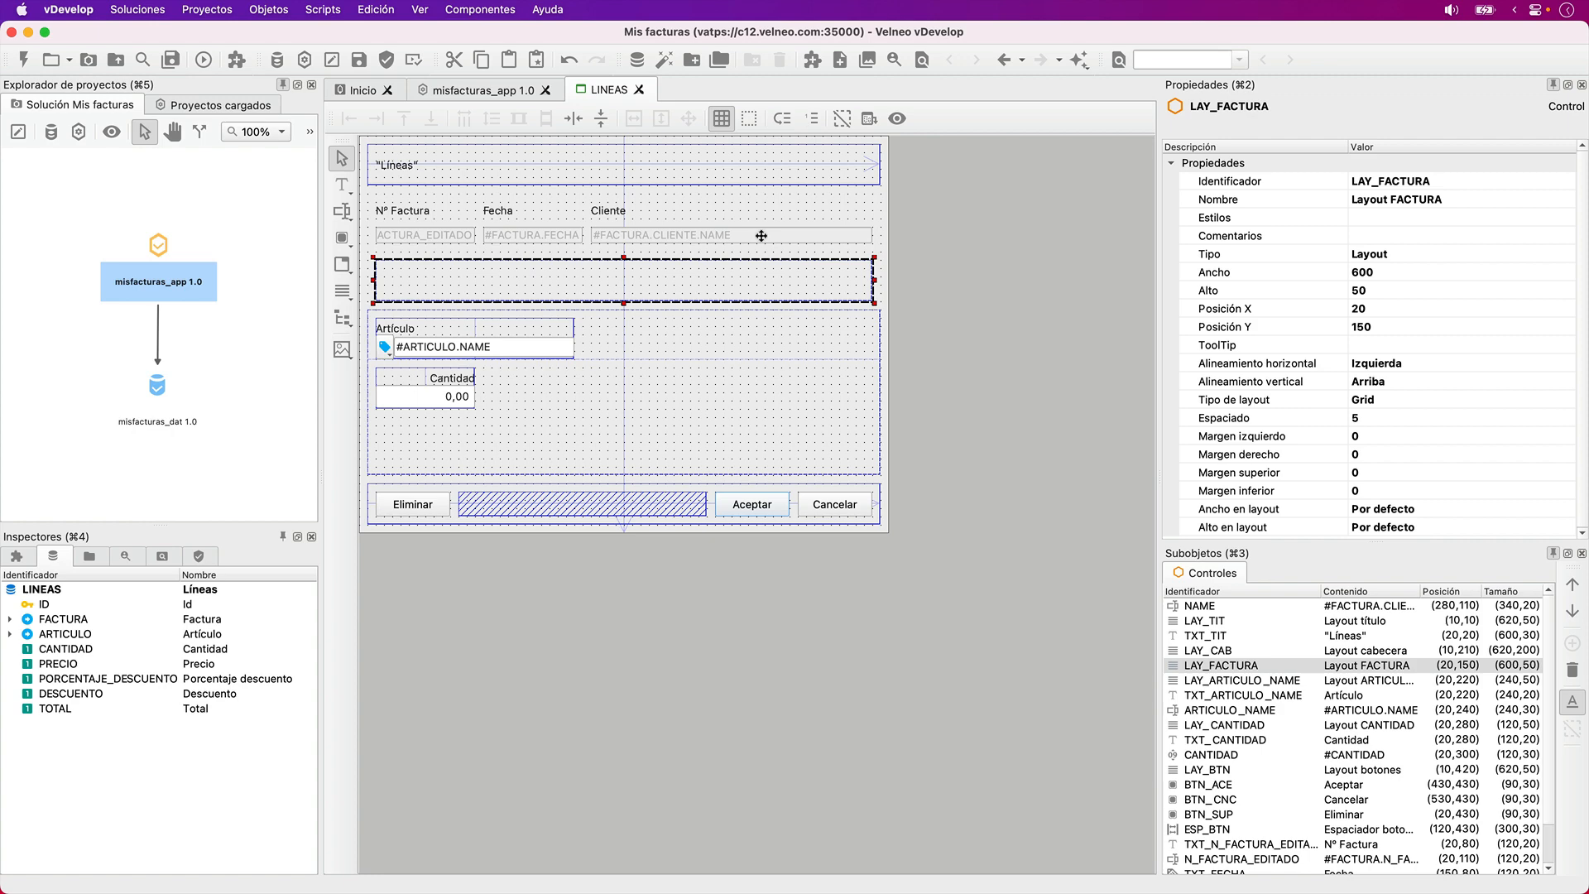
{"action": "key", "text": "Delete"}
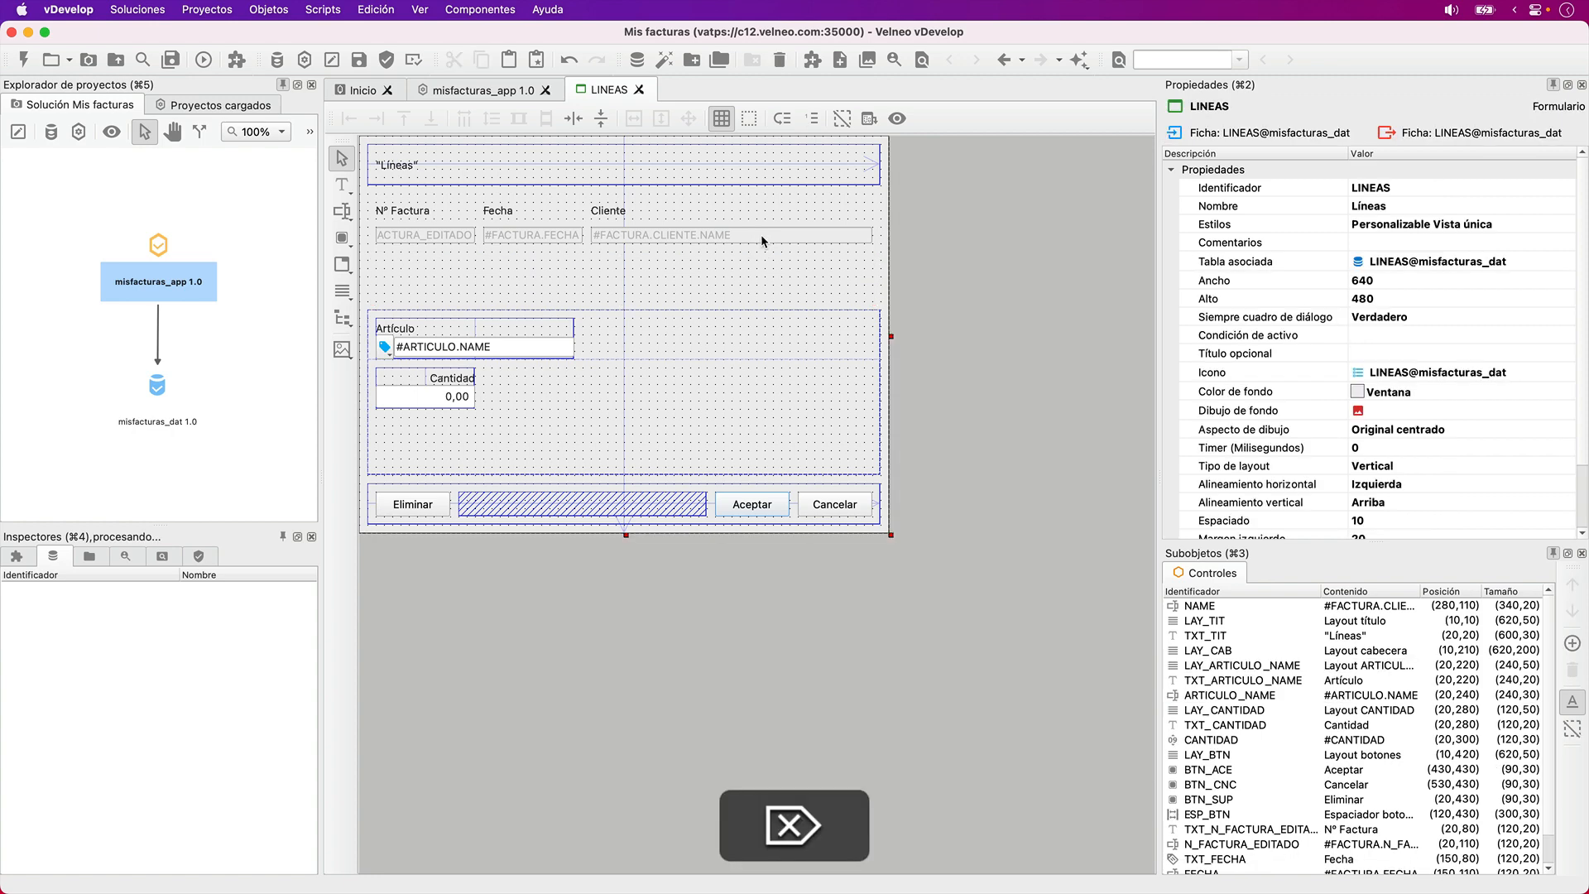
- Add a group box (Caja de grupo) to the form at position X 180, Y 170
{"action": "left_click", "coordinate": [345, 183]}
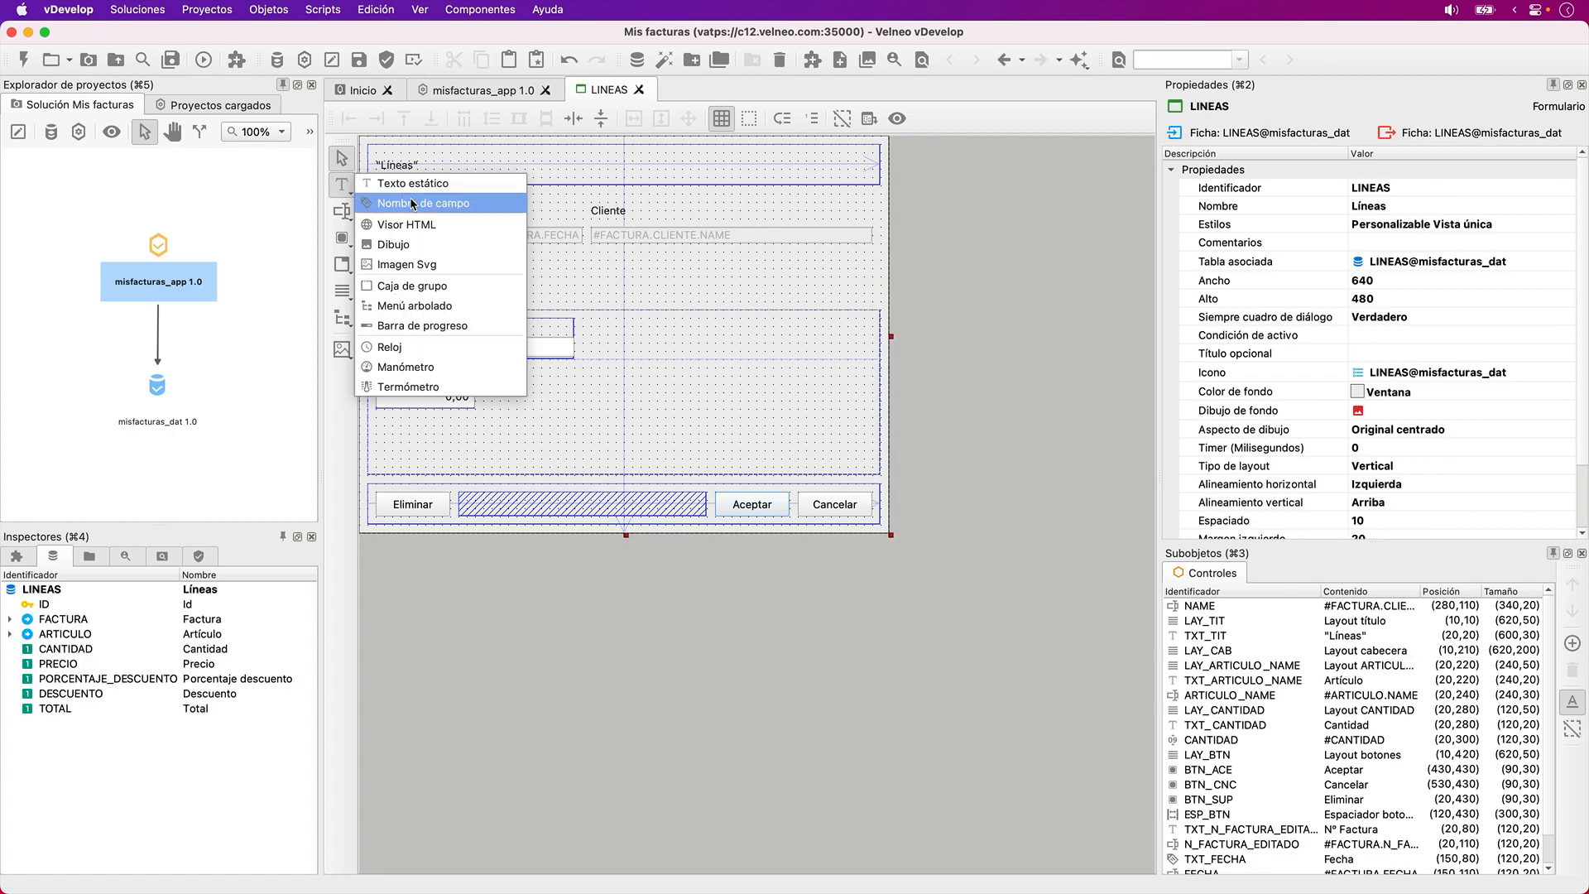
{"action": "left_click", "coordinate": [412, 285]}
{"action": "left_click", "coordinate": [508, 275]}
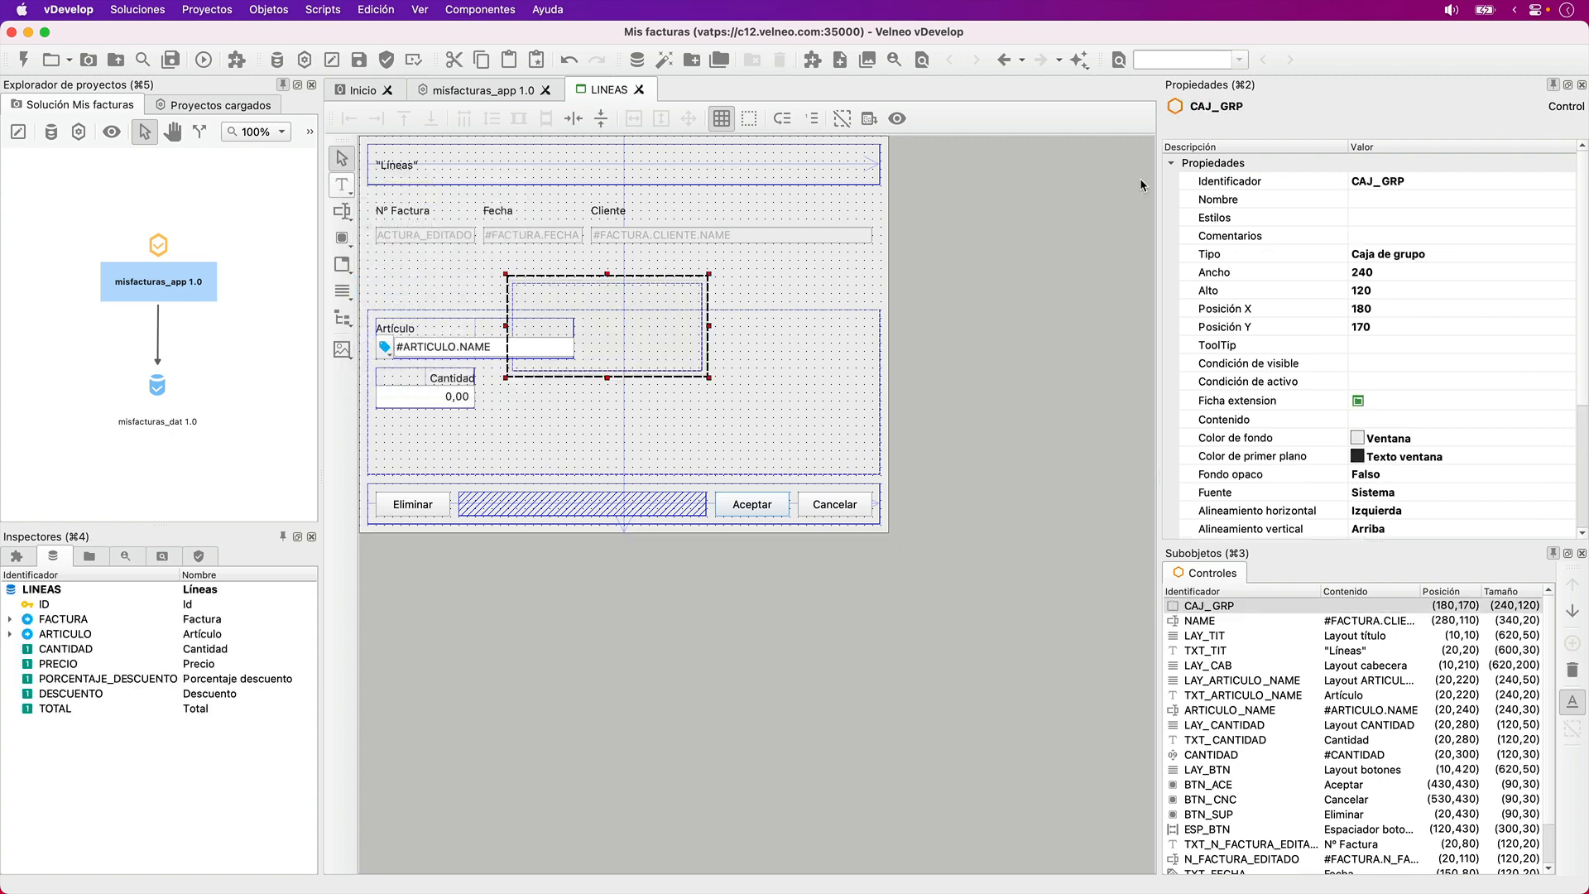
- Set the group box's identifier to CAJ_GRP_FACTURA and its name to Factura
{"action": "left_click", "coordinate": [1283, 180]}
{"action": "key", "text": "End"}
{"action": "type", "text": "facturas"}
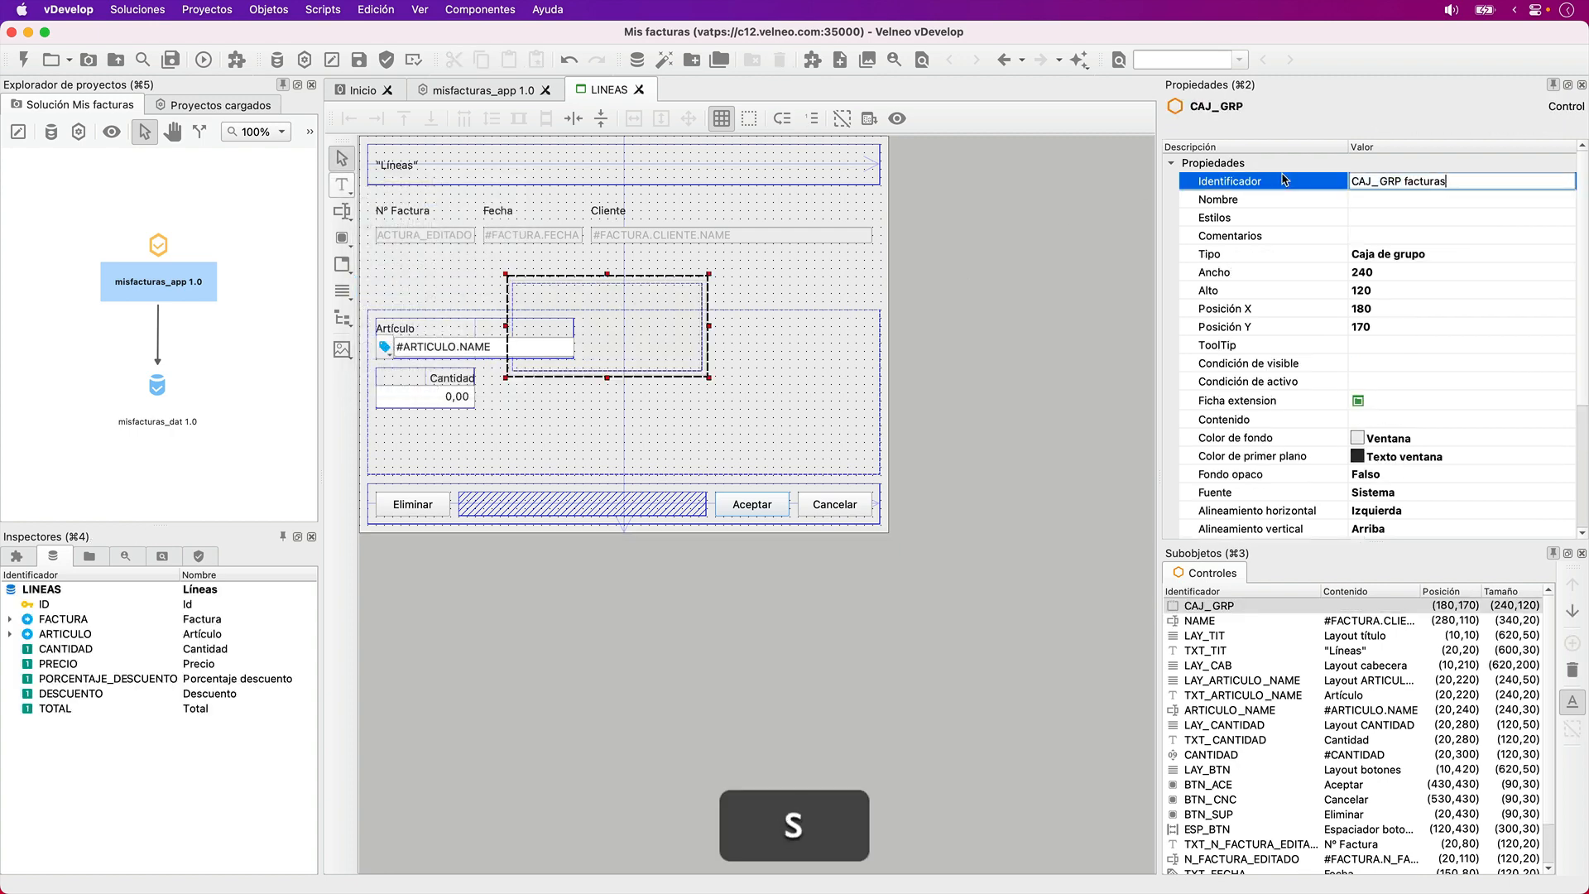
{"action": "key", "text": "Tab"}
{"action": "type", "text": "Facturas"}
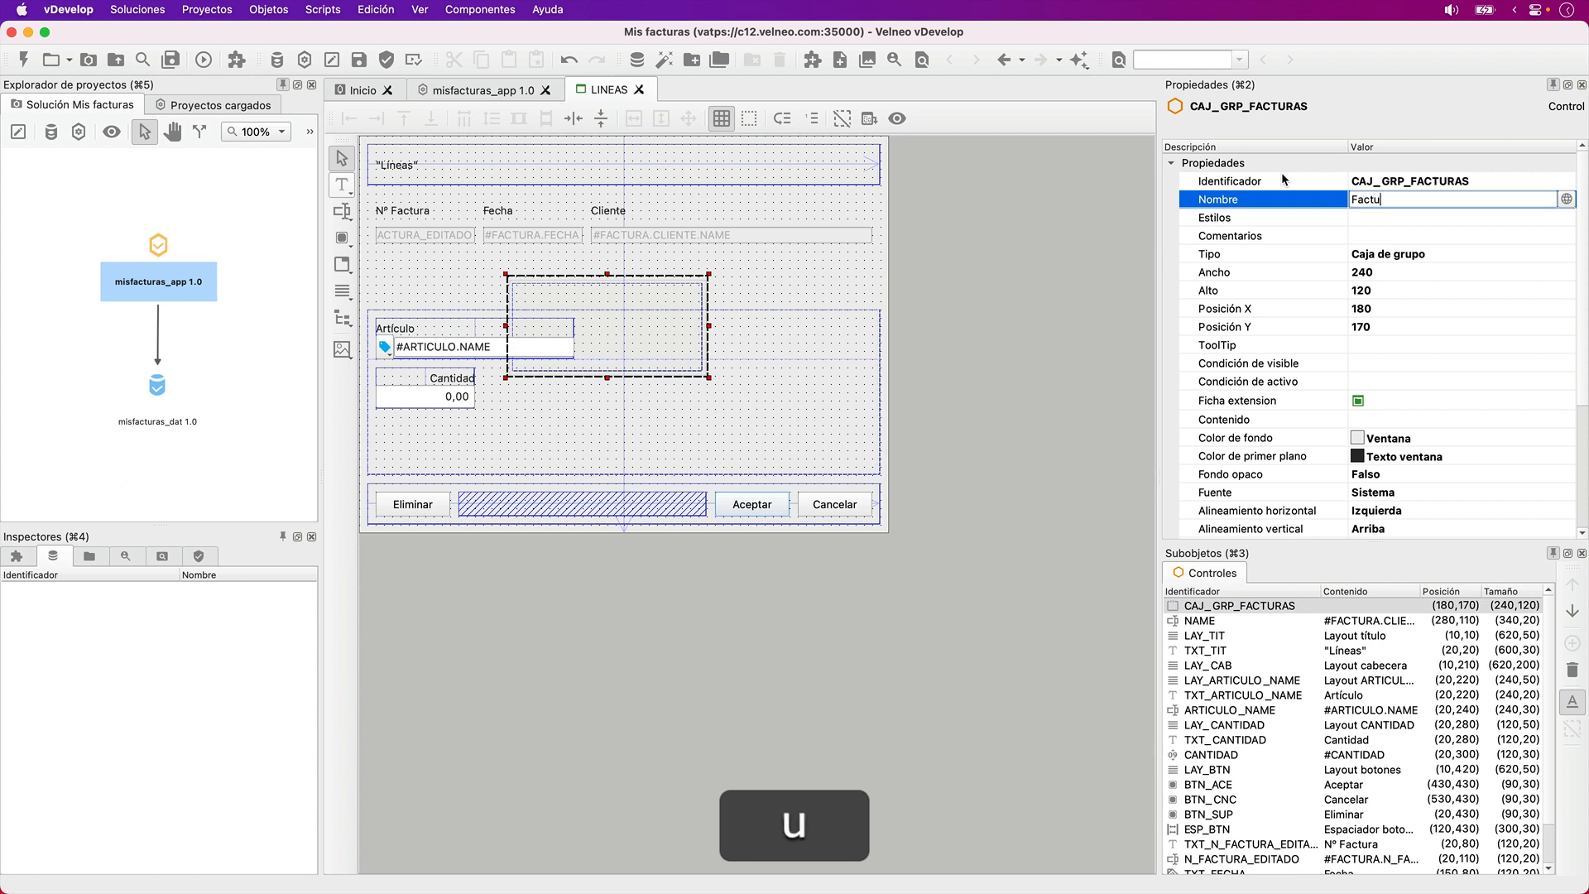
{"action": "key", "text": "BackSpace"}
{"action": "left_click", "coordinate": [1281, 176]}
{"action": "key", "text": "Right"}
{"action": "key", "text": "BackSpace"}
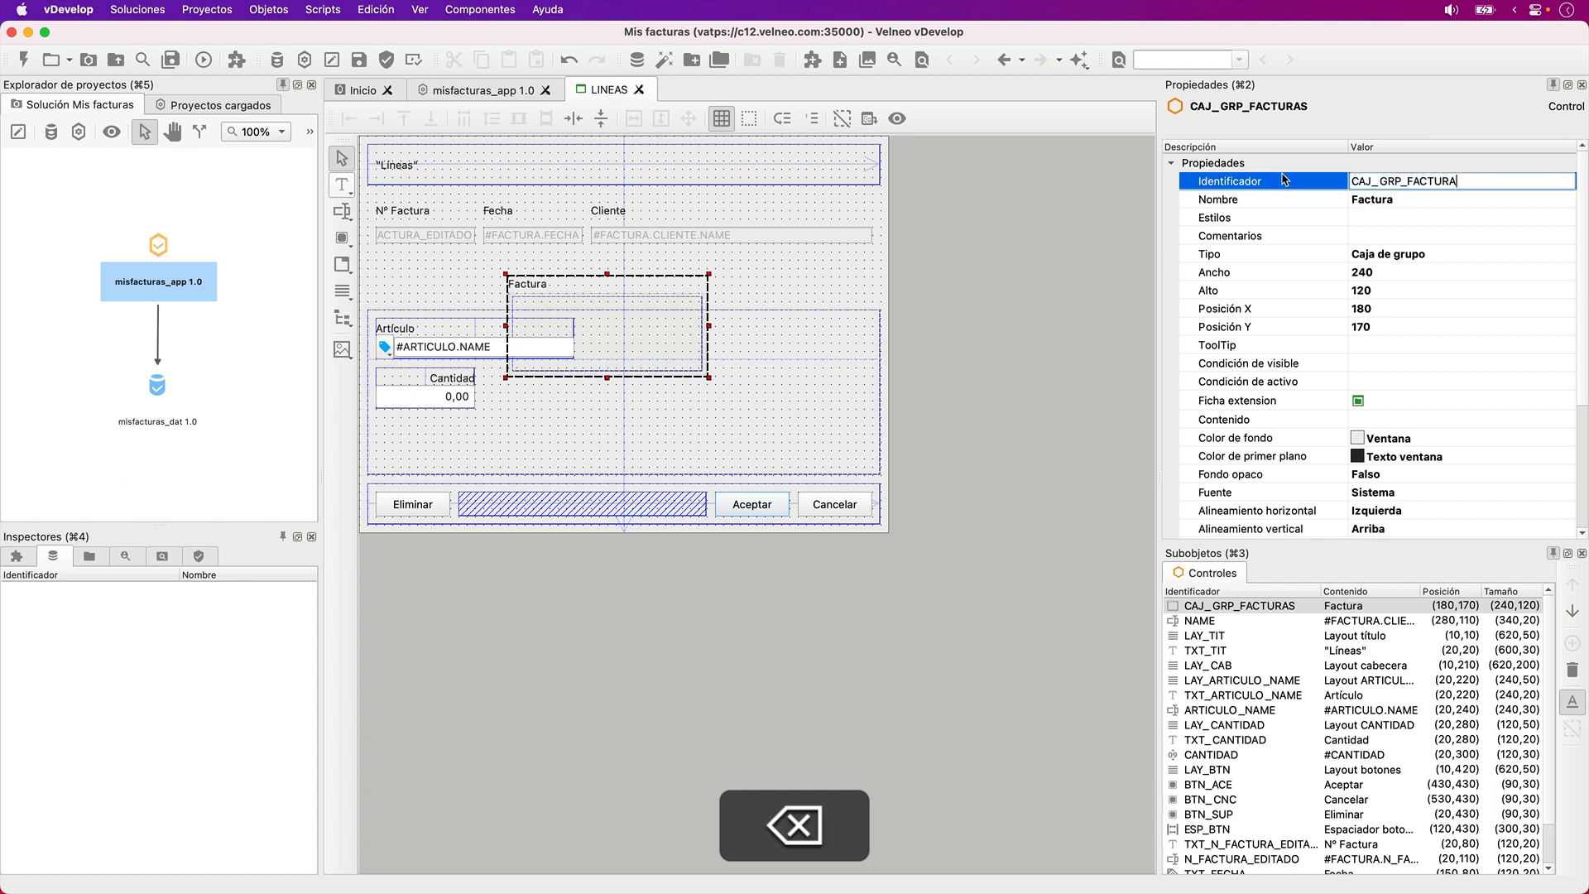
- Change the group box's name to "Datos de la factura"
{"action": "key", "text": "Tab"}
{"action": "key", "text": "Left"}
{"action": "type", "text": "Datos de la"}
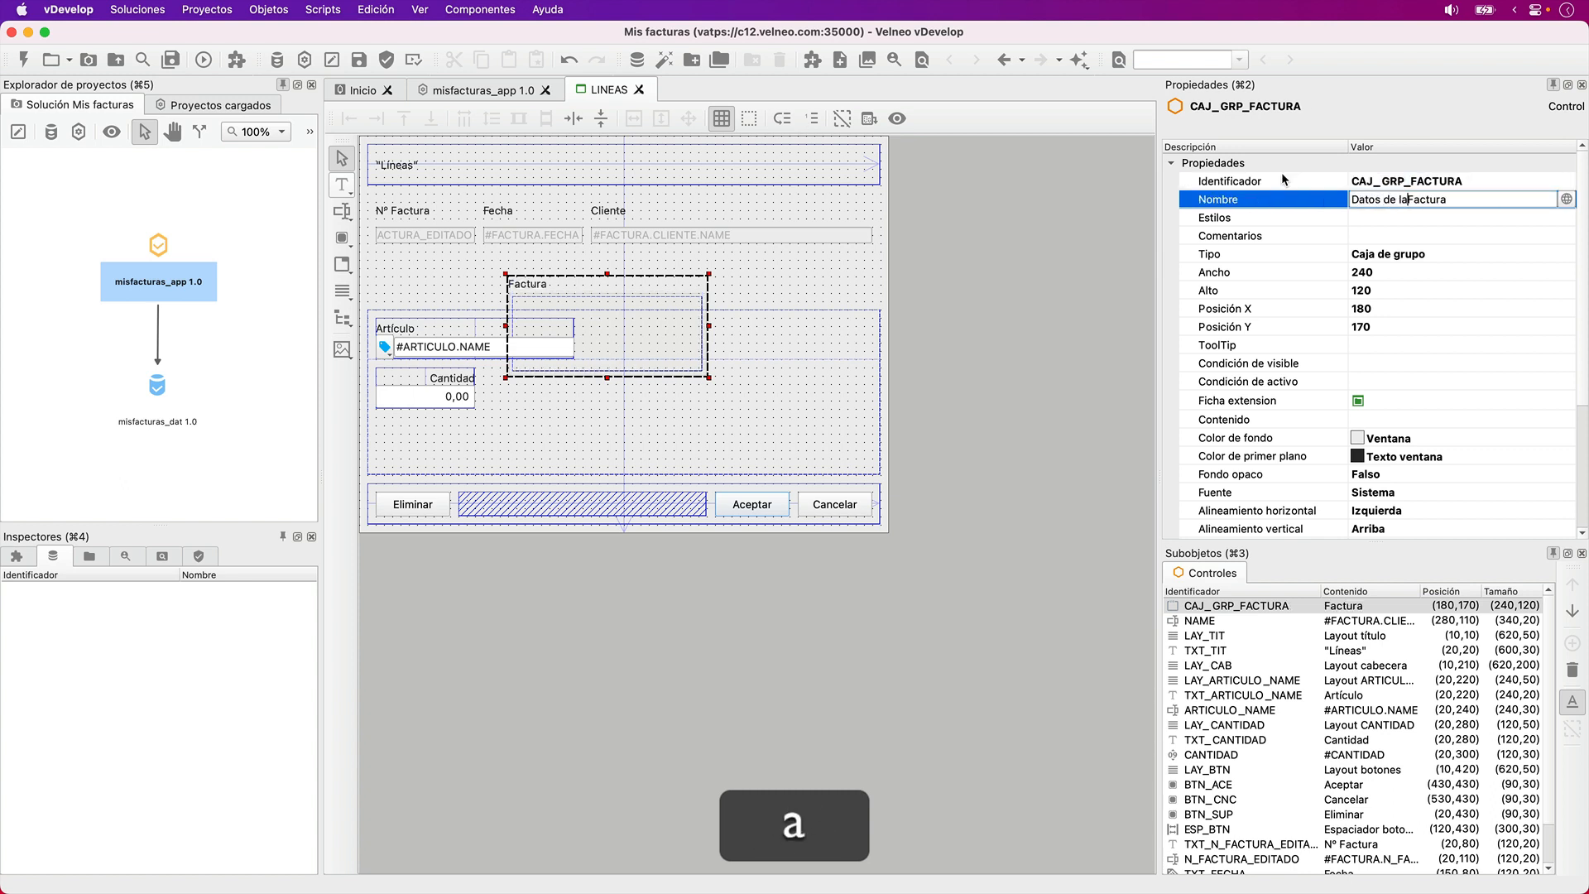
{"action": "key", "text": "Delete"}
{"action": "type", "text": "f"}
{"action": "key", "text": "Tab"}
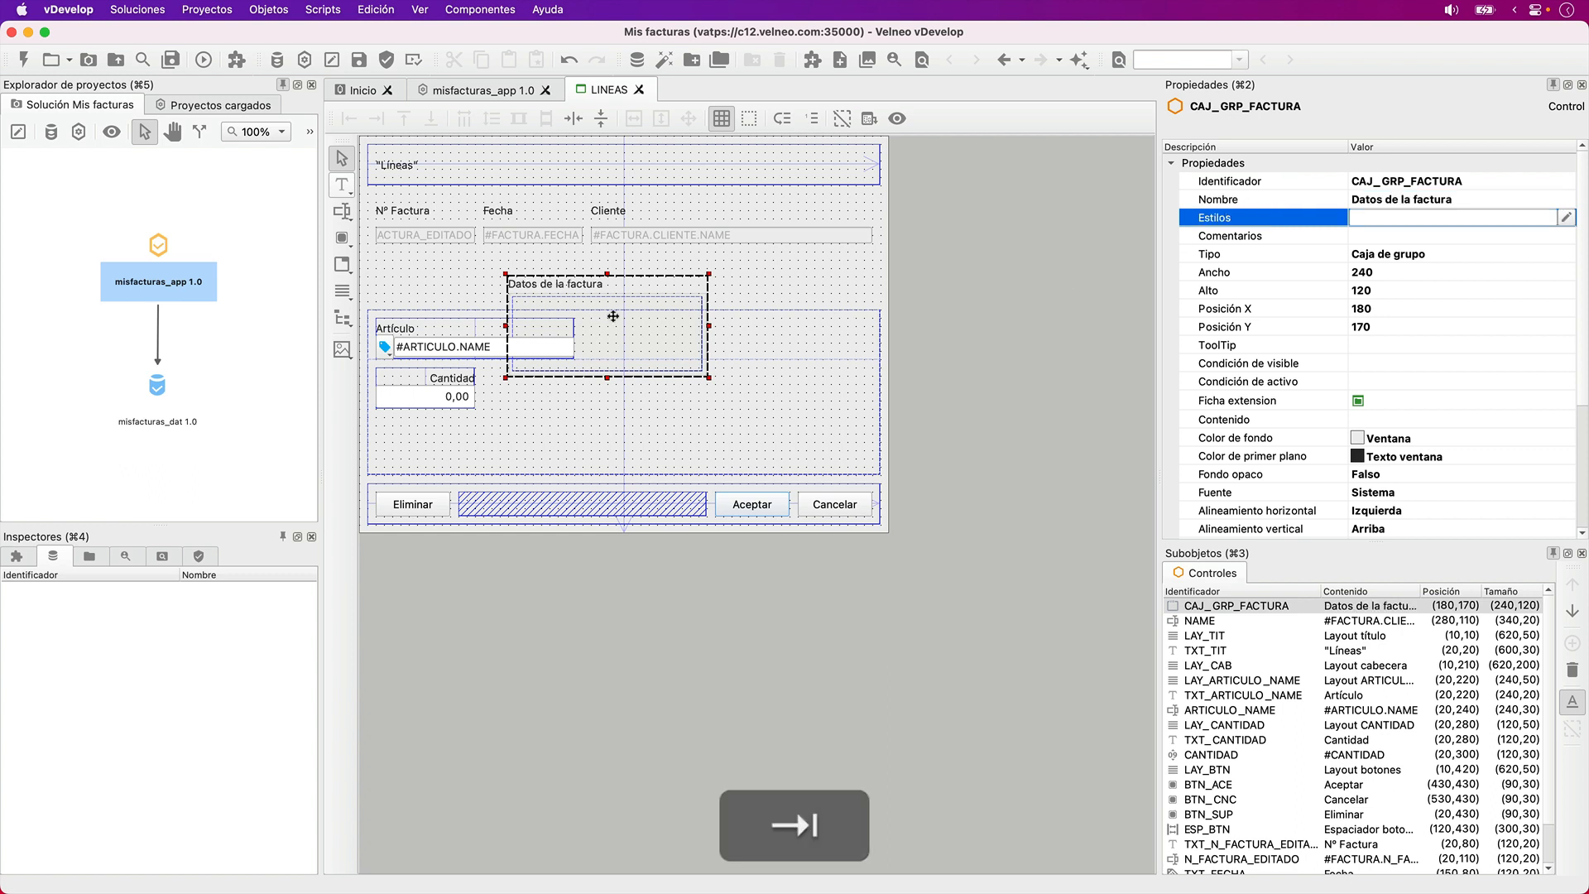
- Move the group box to position X 10, Y 70 and cut and paste it after TXT_TIT in the control order
{"action": "scroll", "coordinate": [1370, 447], "scroll_direction": "down", "scroll_amount": 5}
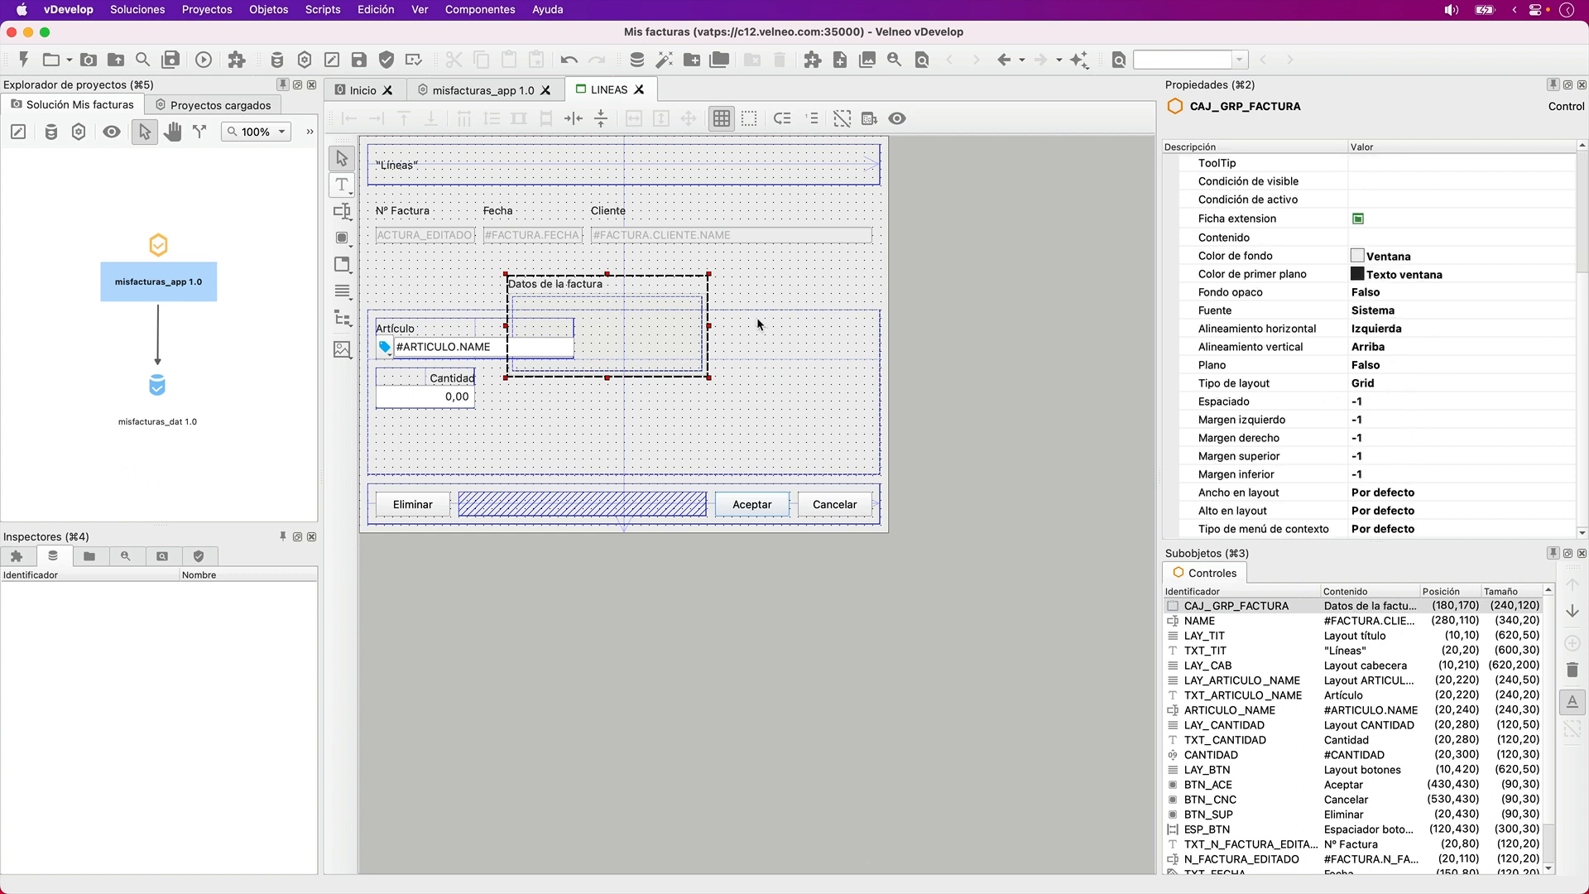
{"action": "left_click_drag", "start_coordinate": [681, 320], "coordinate": [542, 235]}
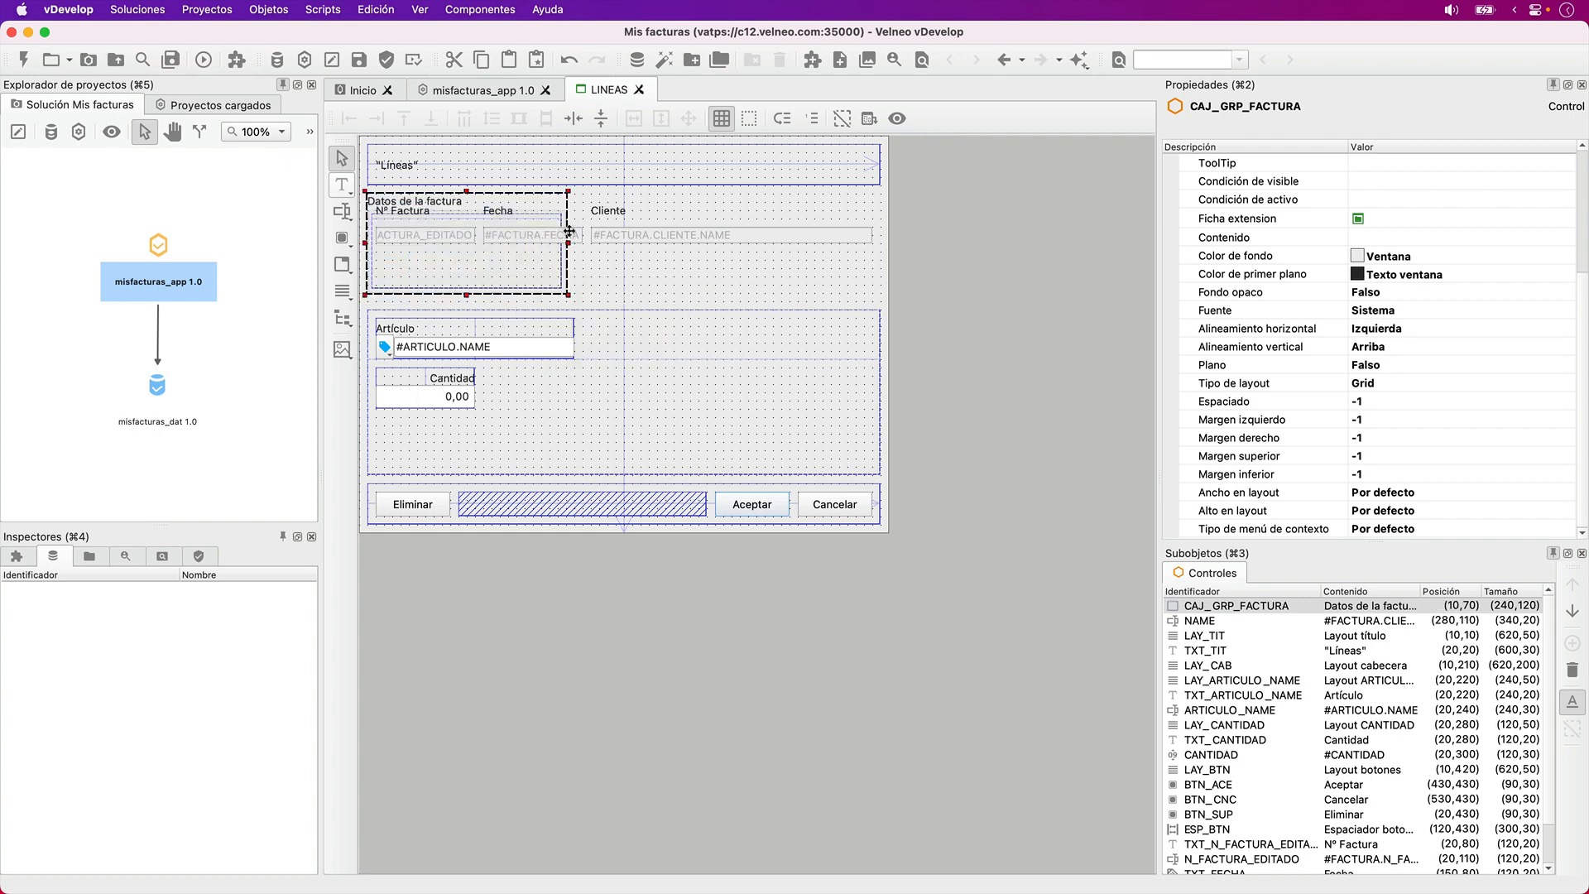
{"action": "key", "text": "super+x"}
{"action": "left_click", "coordinate": [652, 170]}
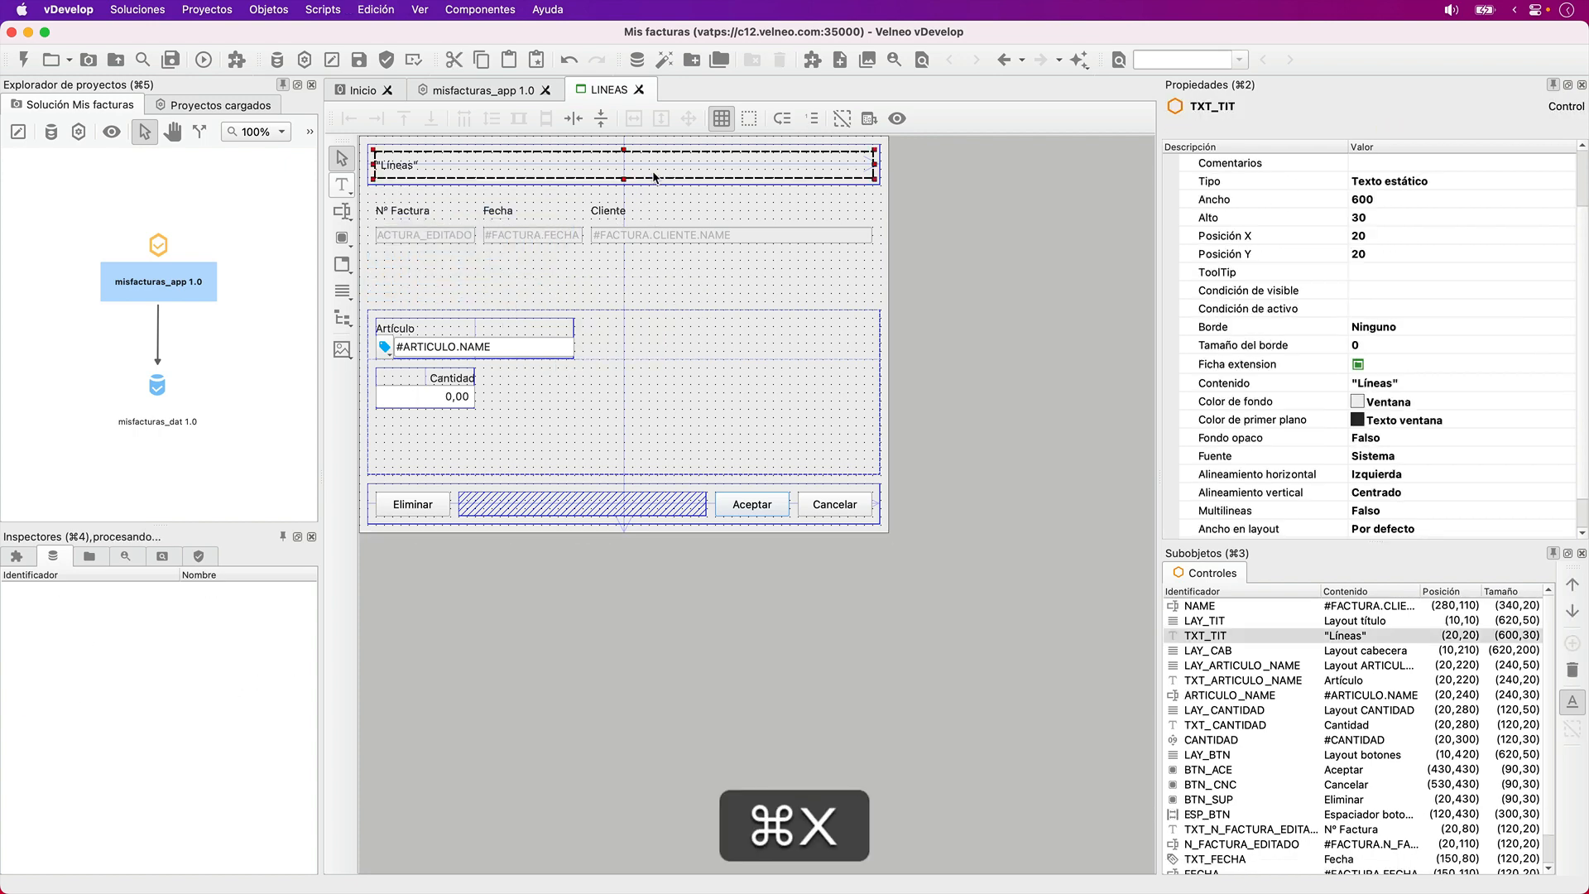
{"action": "key", "text": "super+v"}
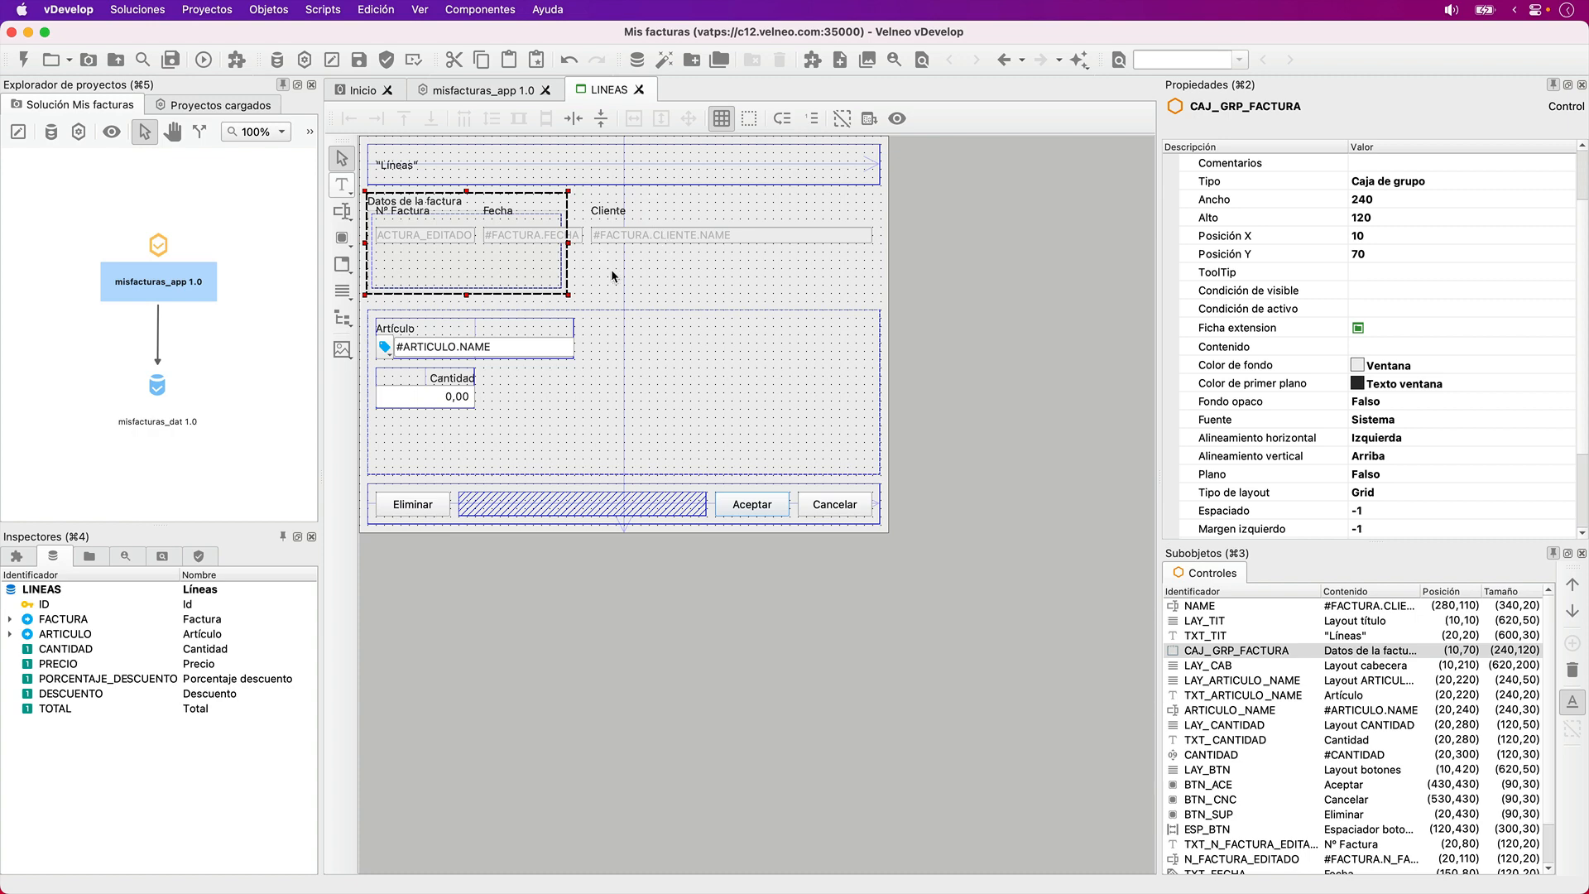
- With LAY_CAB selected, enable tab-order editing and order LAY_TIT, TXT_TIT, CAJ_GRP_FACTURA and the Nº Factura label one after another
{"action": "key", "text": "Tab"}
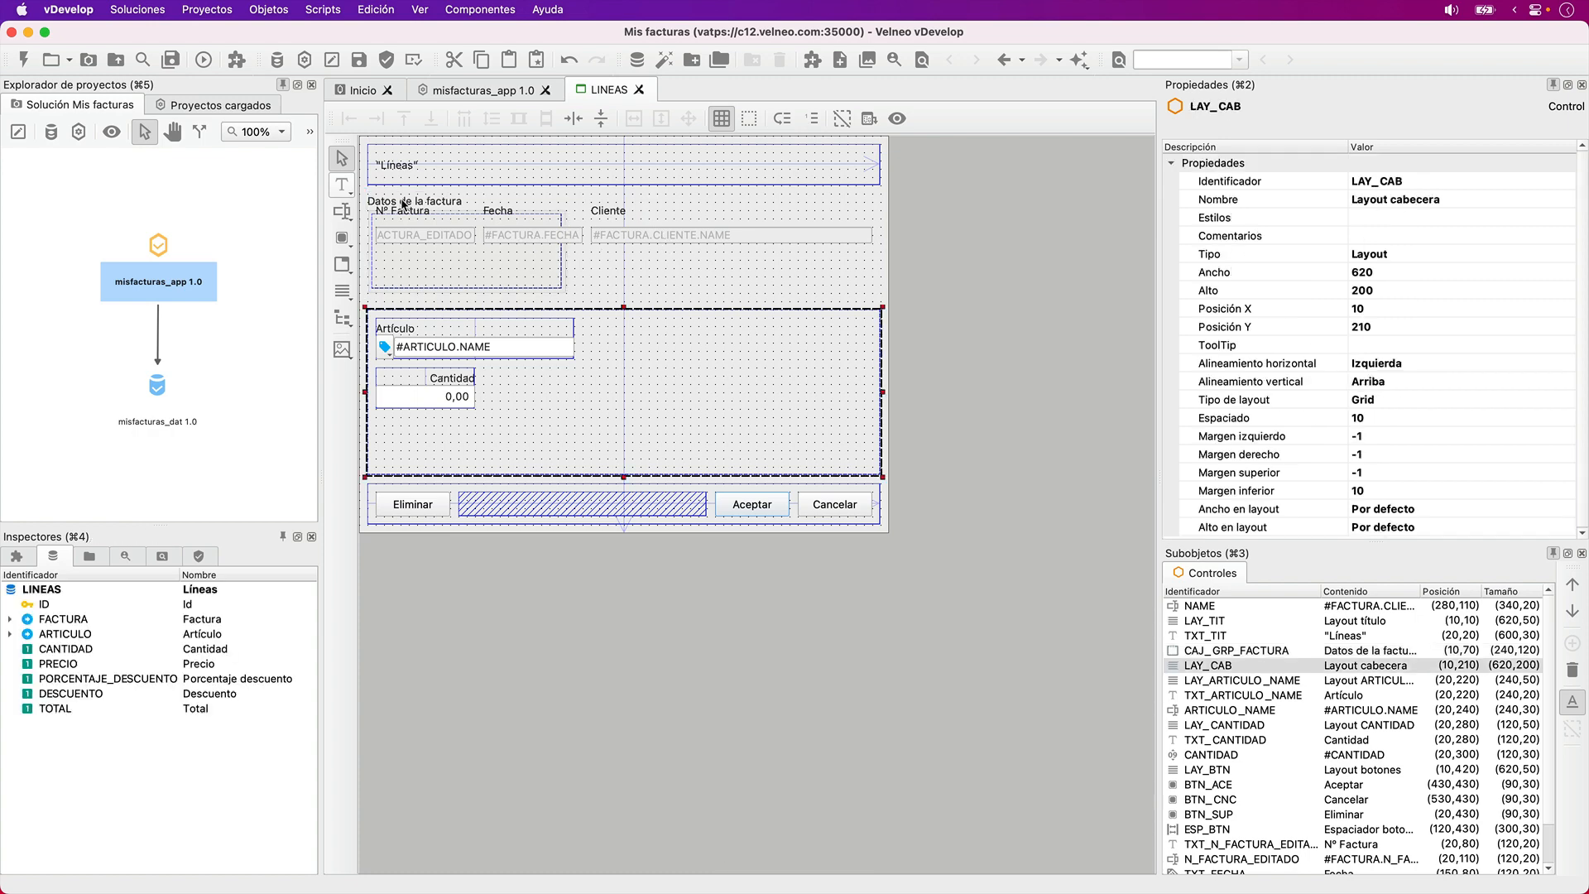
{"action": "key", "text": "Tab"}
{"action": "key", "text": "Tab"}
{"action": "key", "text": "Tab"}
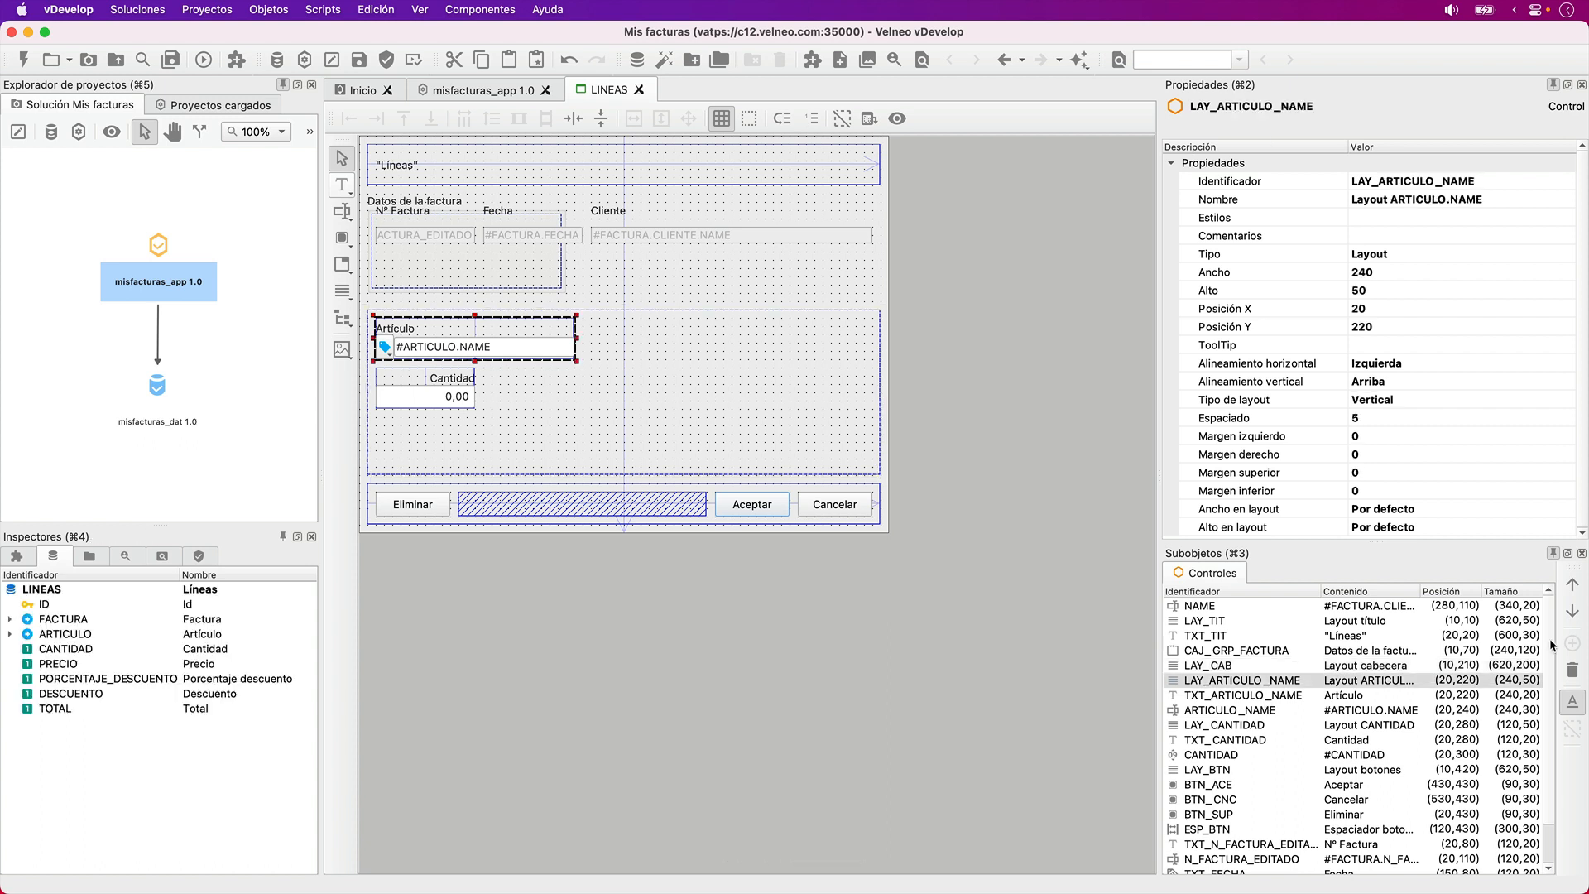
{"action": "key", "text": "shift+Tab"}
{"action": "scroll", "coordinate": [1549, 638], "scroll_direction": "down", "scroll_amount": 1}
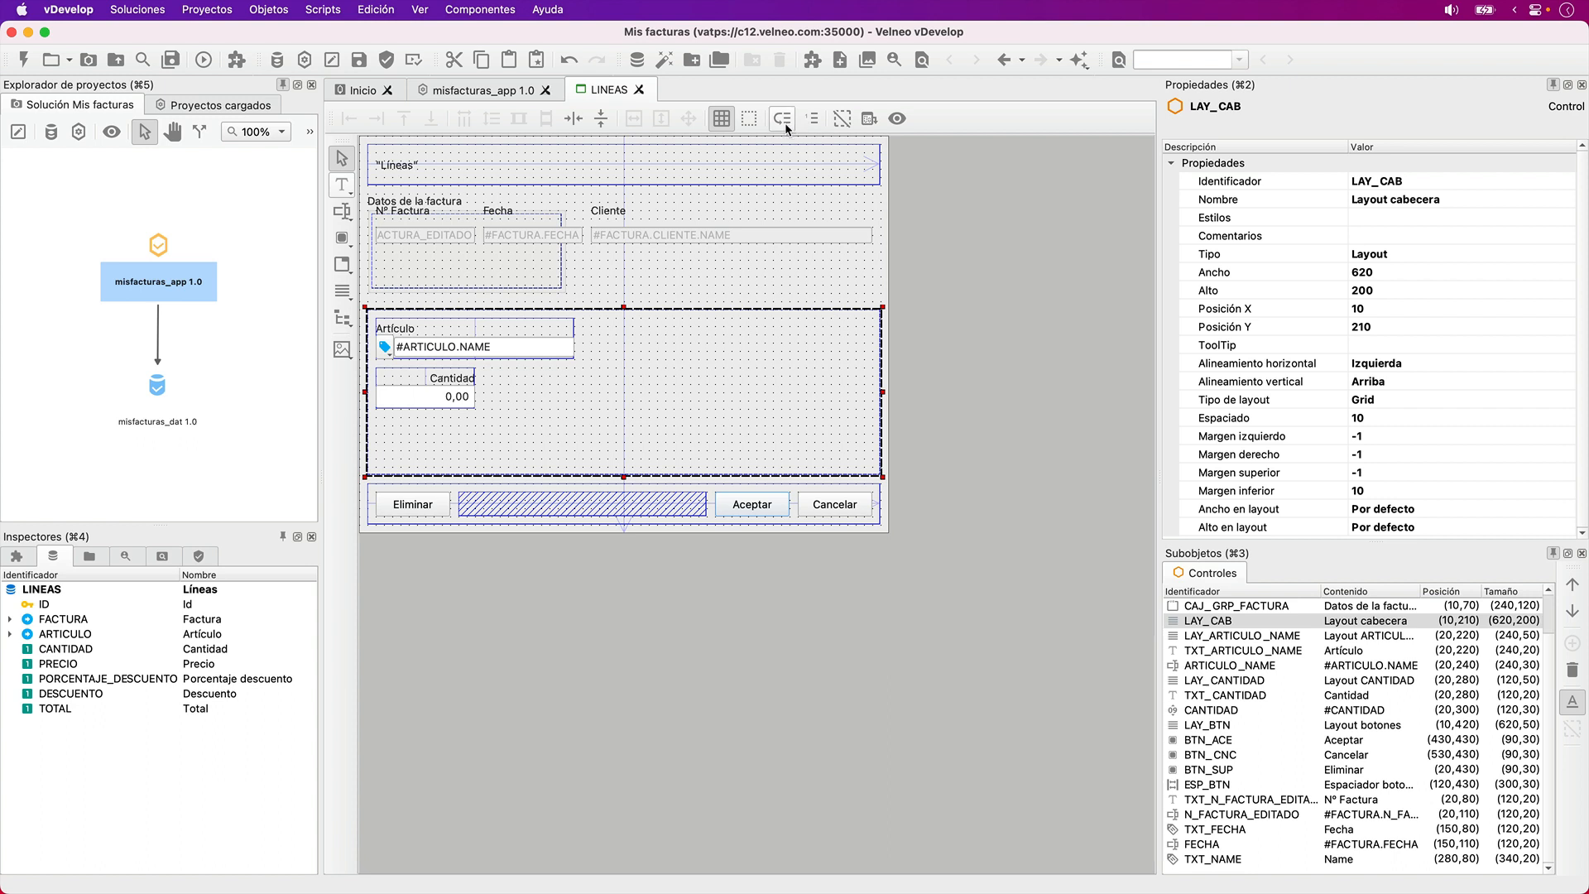
{"action": "left_click", "coordinate": [809, 121]}
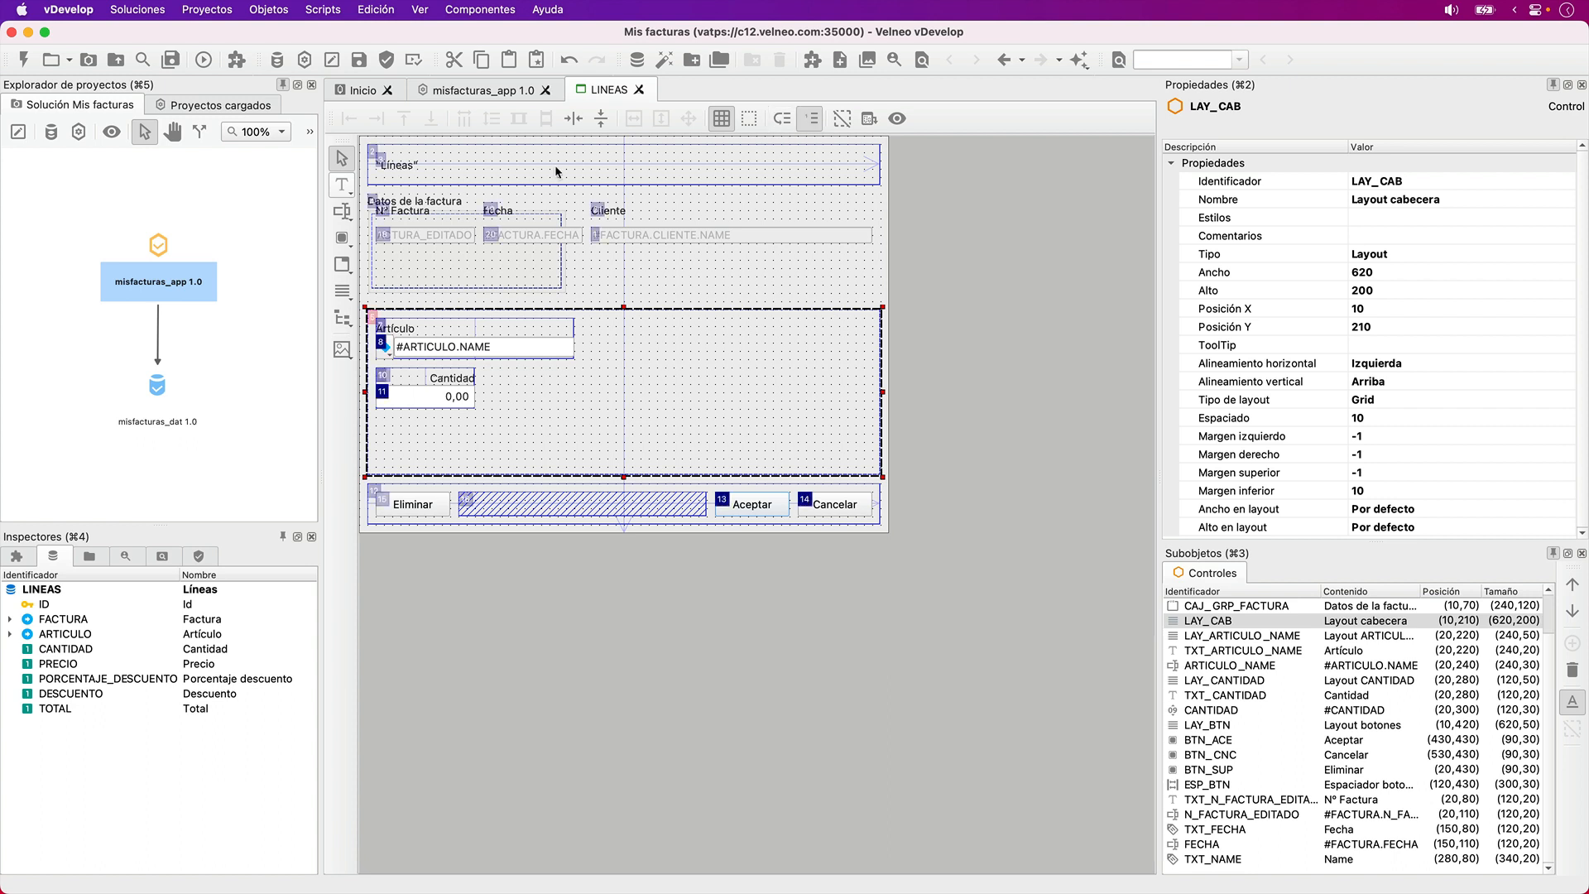
{"action": "left_click", "coordinate": [374, 153]}
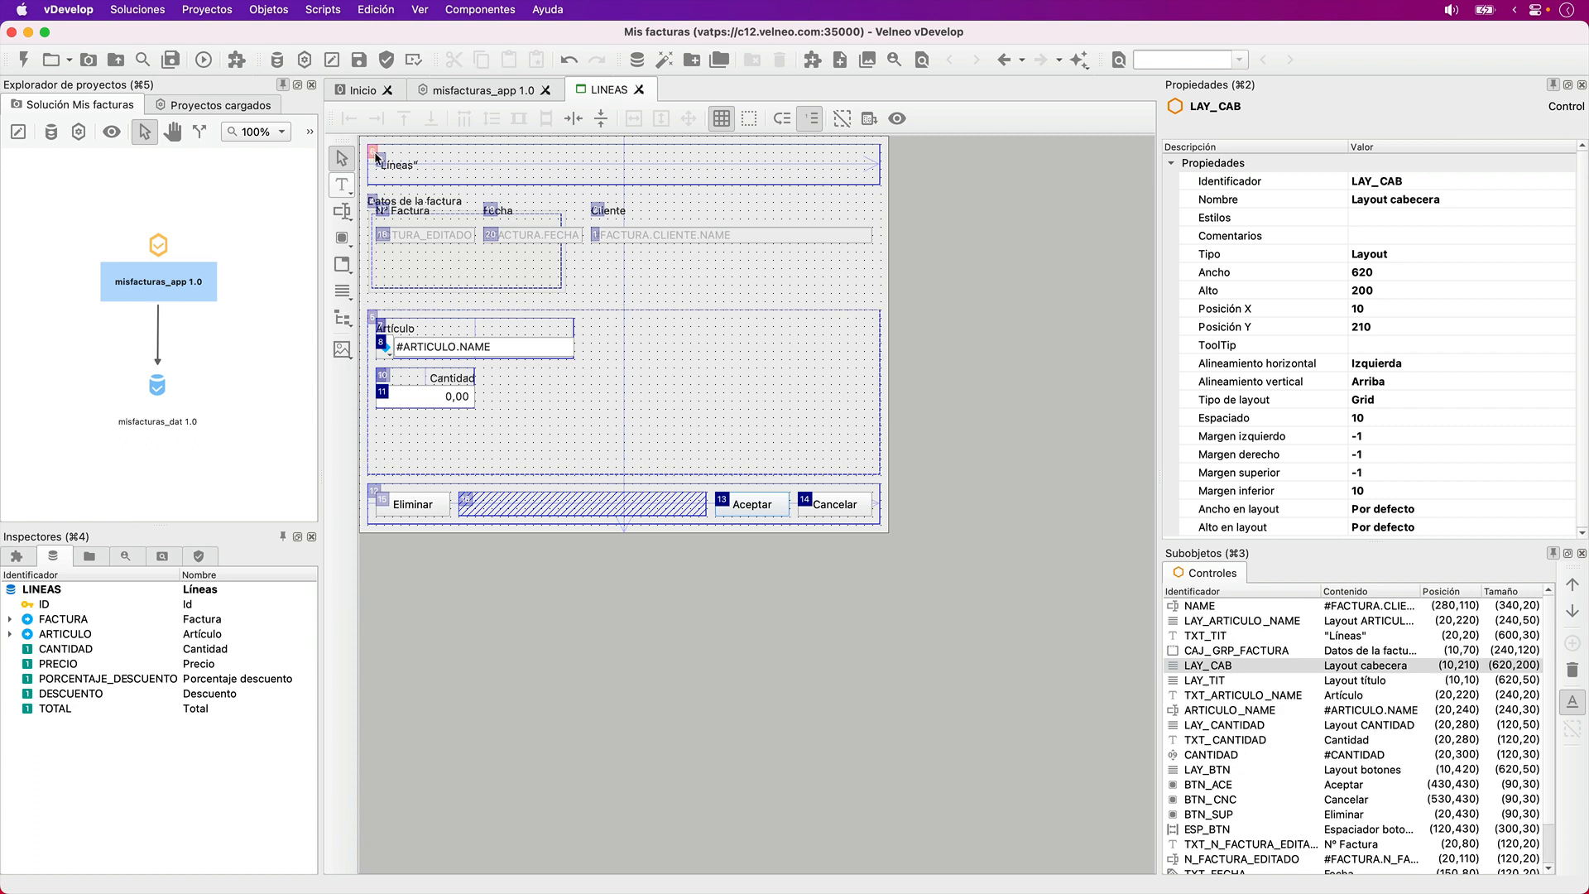
{"action": "left_click", "coordinate": [382, 163]}
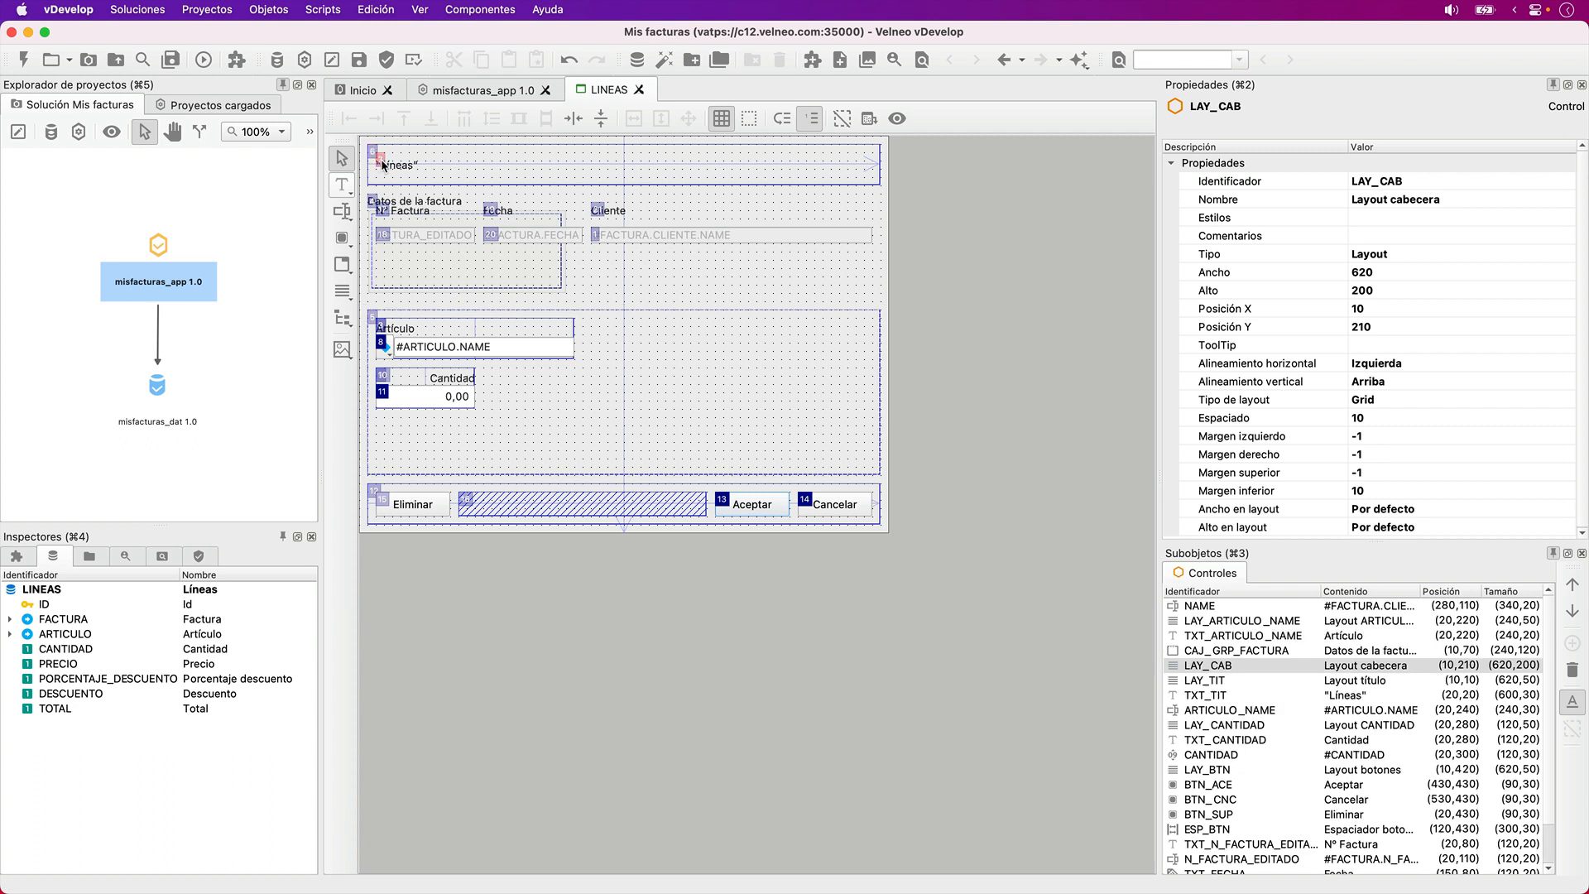
{"action": "left_click", "coordinate": [372, 202]}
{"action": "left_click", "coordinate": [380, 209]}
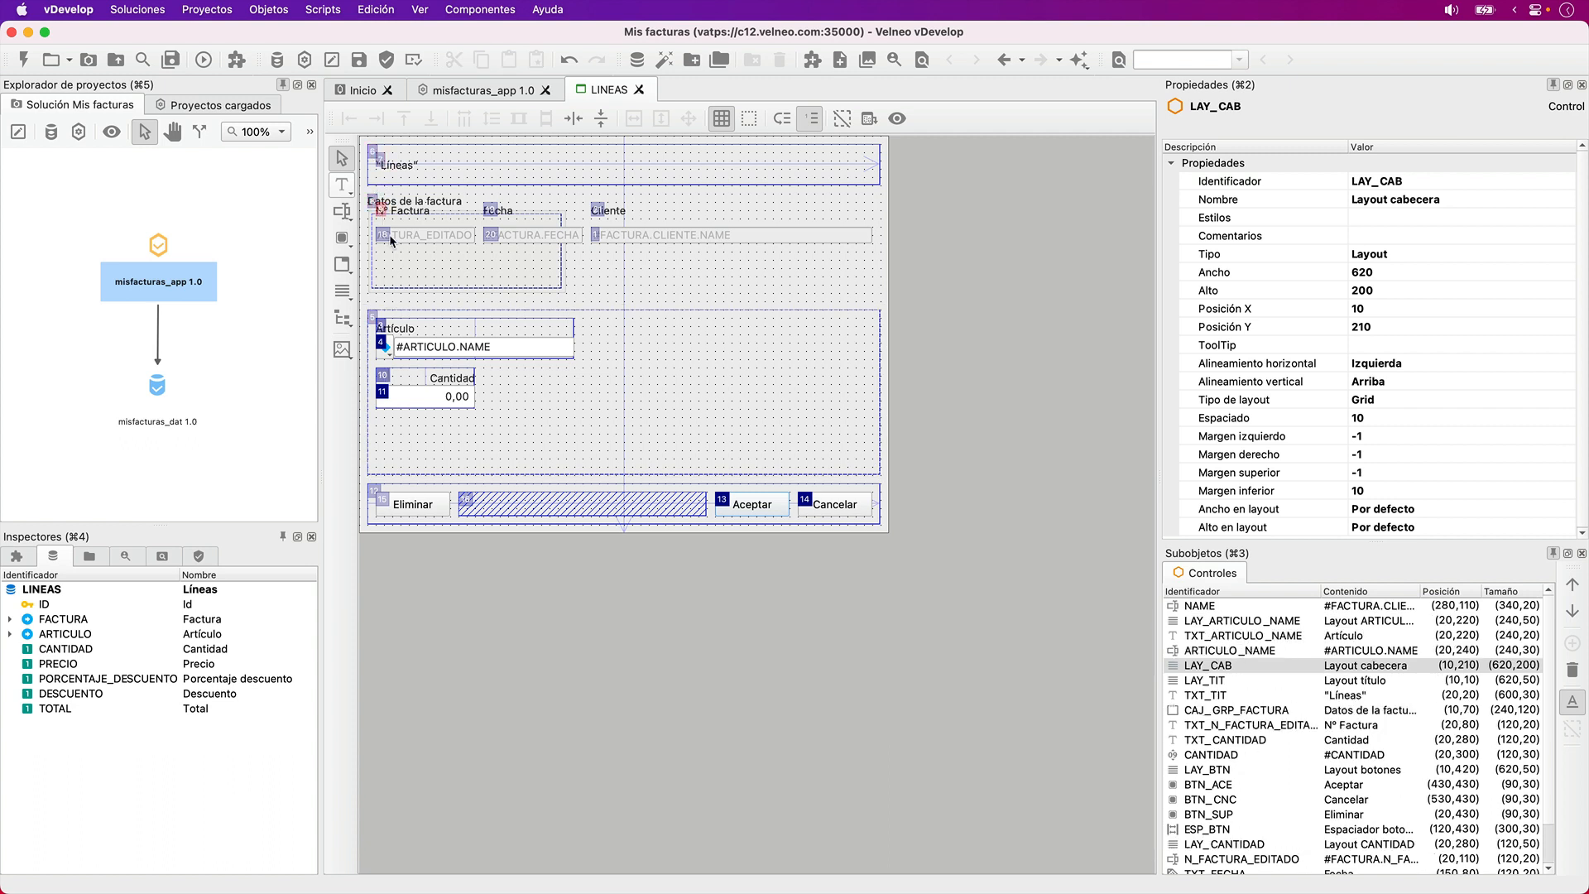
- Continue the tab order with N_FACTURA_EDITADO, TXT_FECHA, FECHA, TXT_NAME and NAME, and exit tab-order editing
{"action": "left_click", "coordinate": [385, 235]}
{"action": "left_click", "coordinate": [491, 210]}
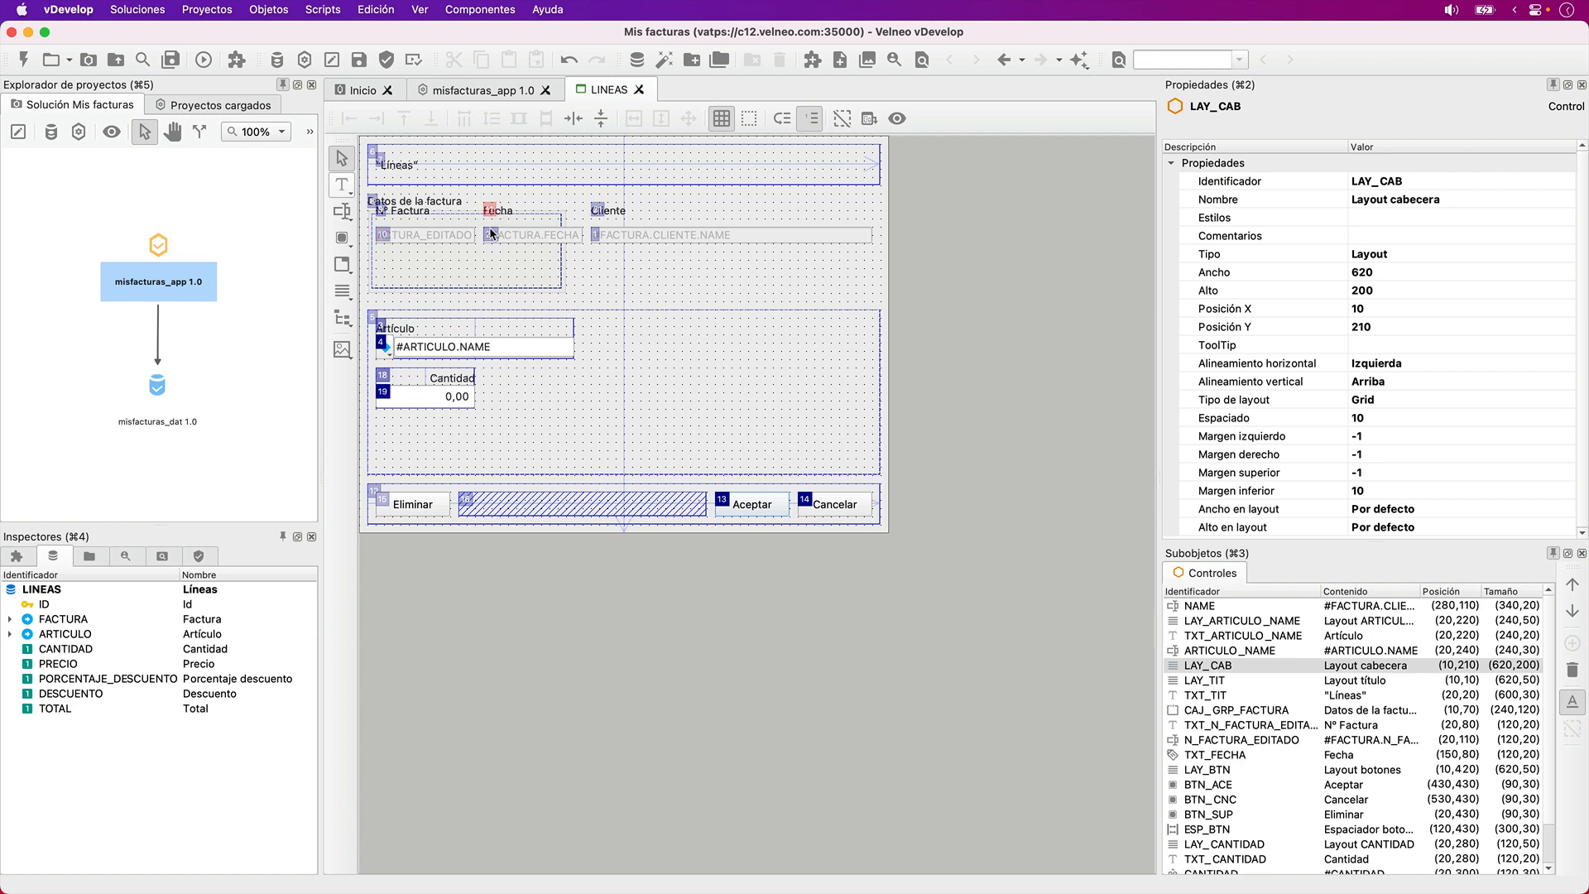
{"action": "left_click", "coordinate": [490, 234]}
{"action": "left_click", "coordinate": [596, 208]}
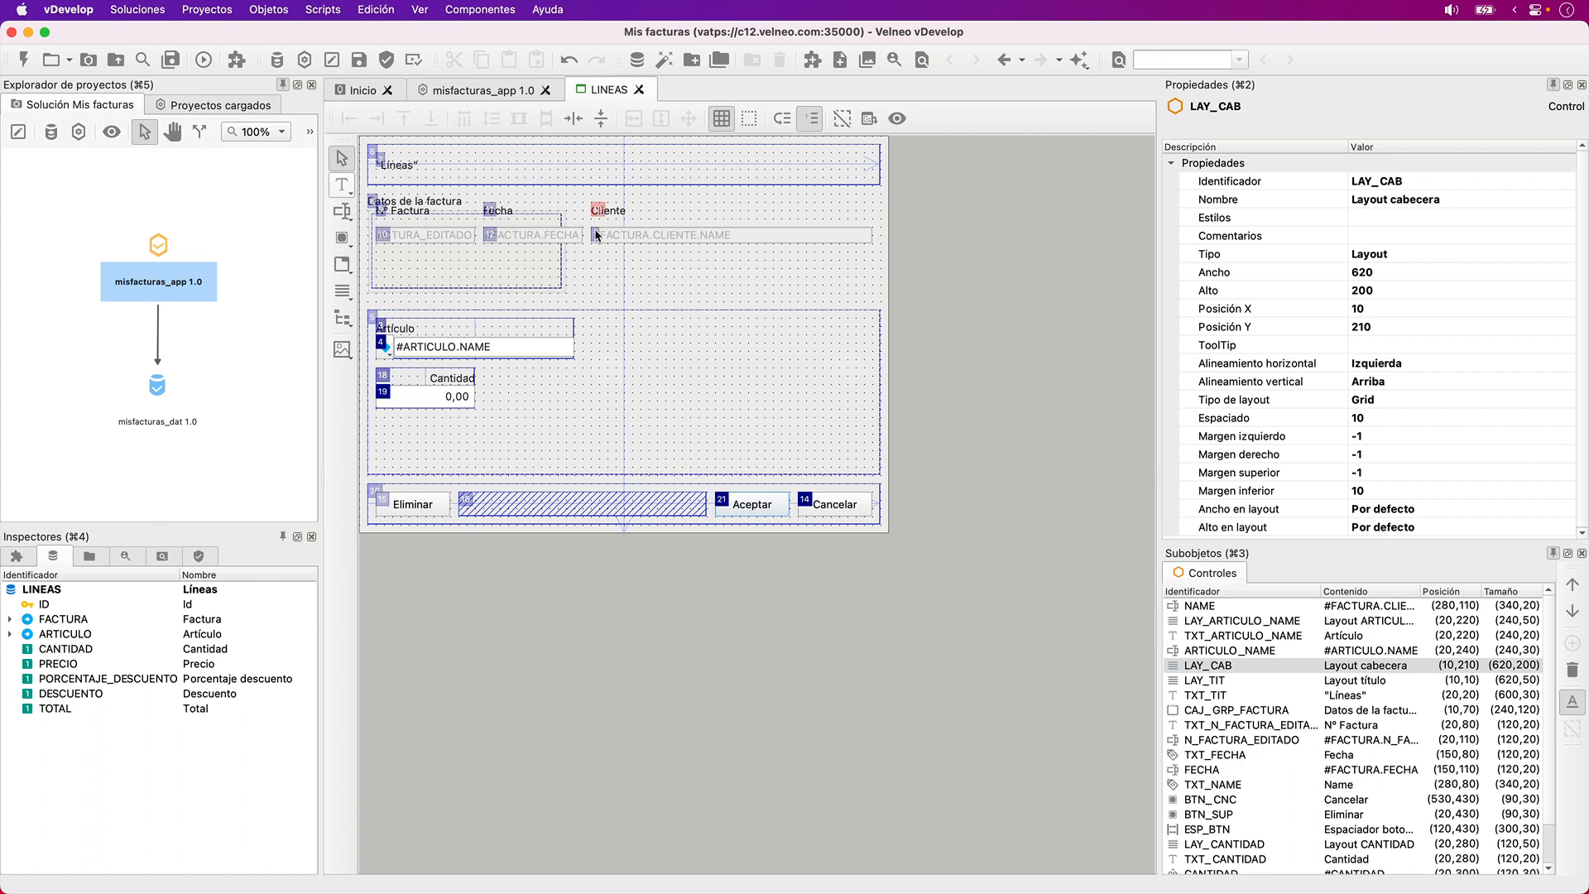
{"action": "left_click", "coordinate": [596, 234]}
{"action": "left_click", "coordinate": [637, 319]}
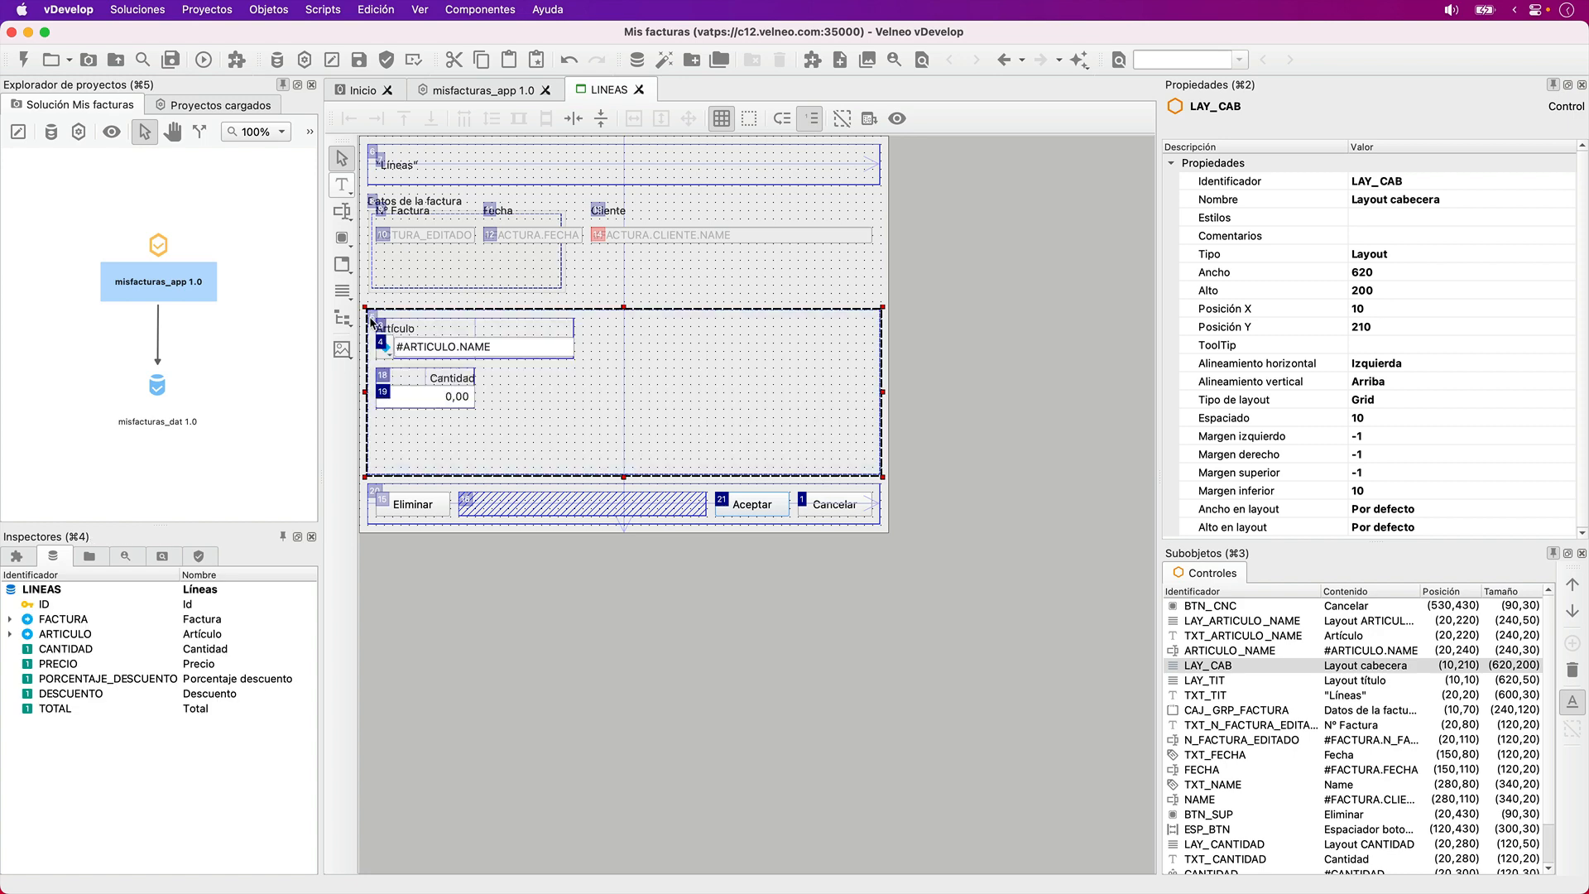
{"action": "left_click", "coordinate": [916, 325]}
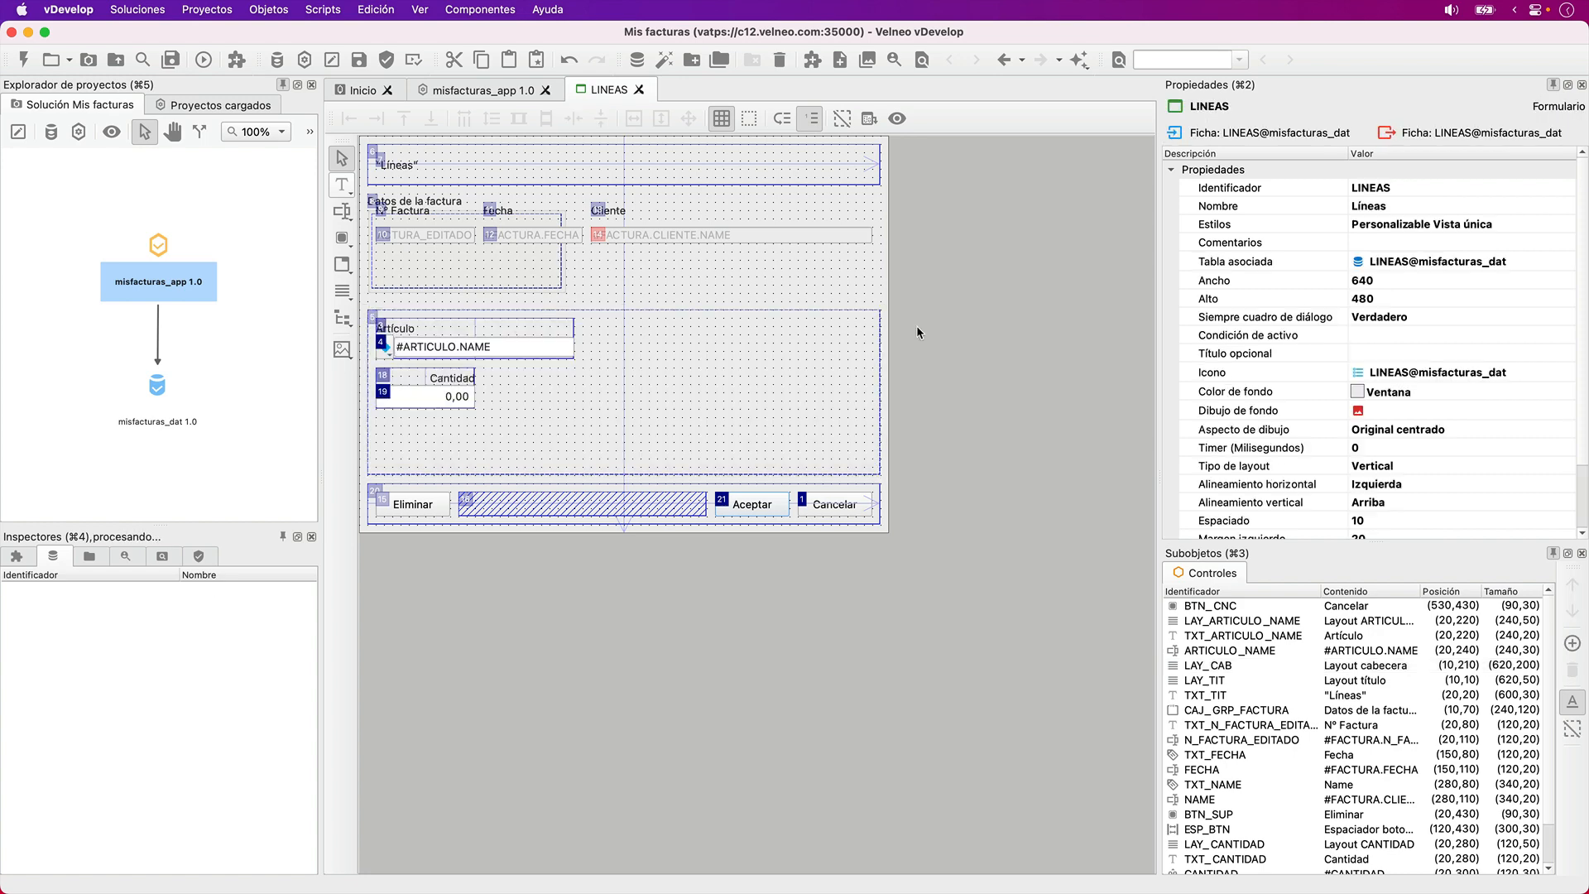
{"action": "left_click", "coordinate": [811, 121]}
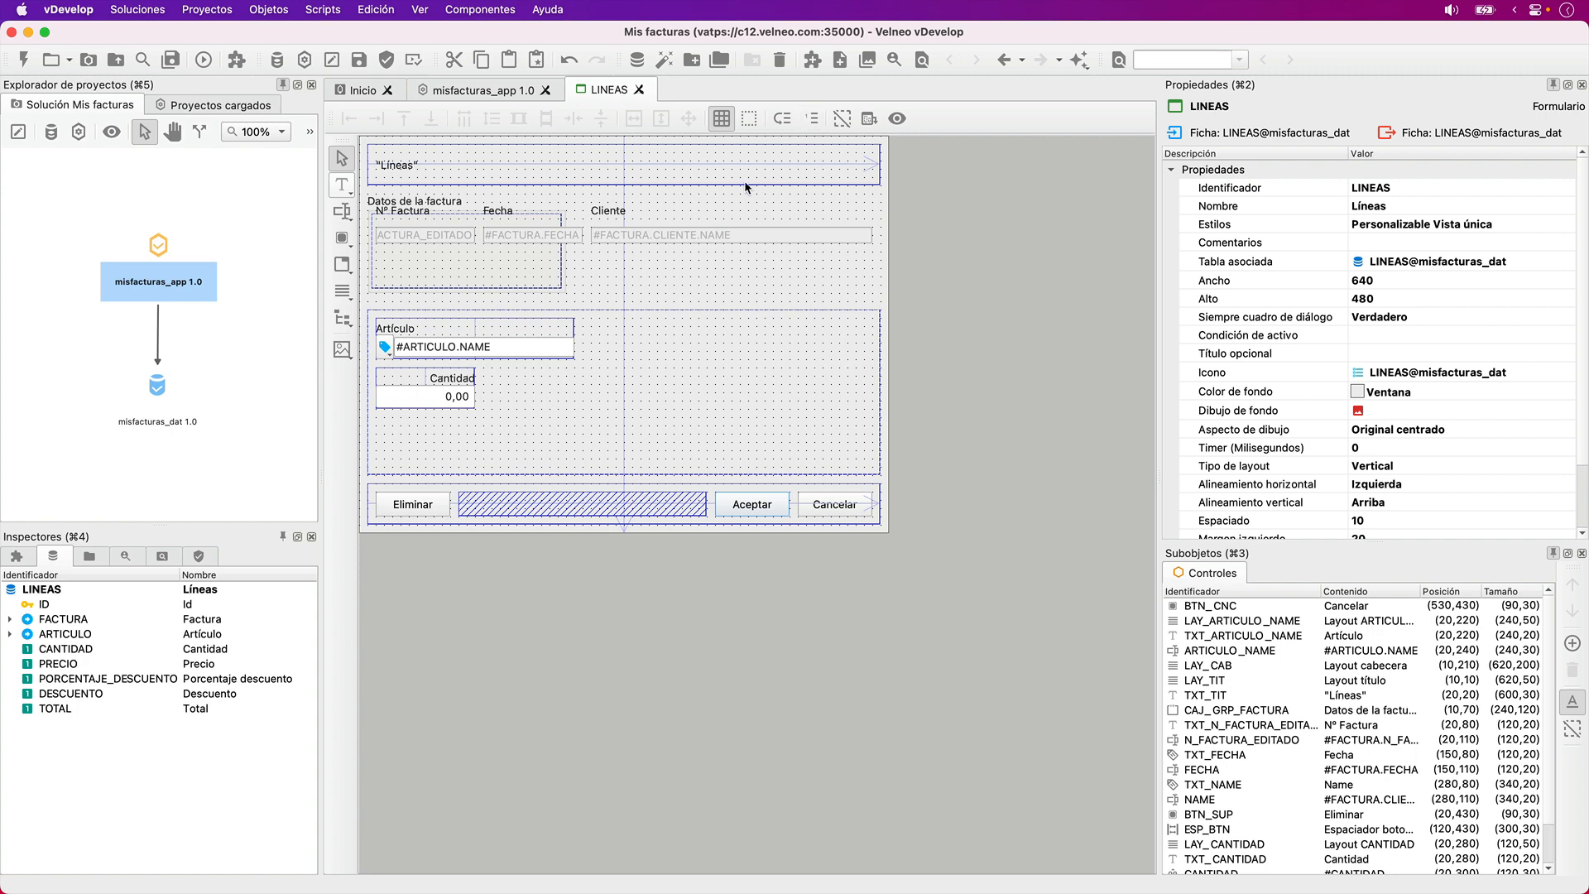
- Move the Nº Factura, Fecha and Cliente labels down to Y position 100 and their fields to Y position 130
{"action": "left_click", "coordinate": [423, 212]}
{"action": "left_click", "coordinate": [429, 236], "text": "shift"}
{"action": "left_click", "coordinate": [490, 215], "text": "shift"}
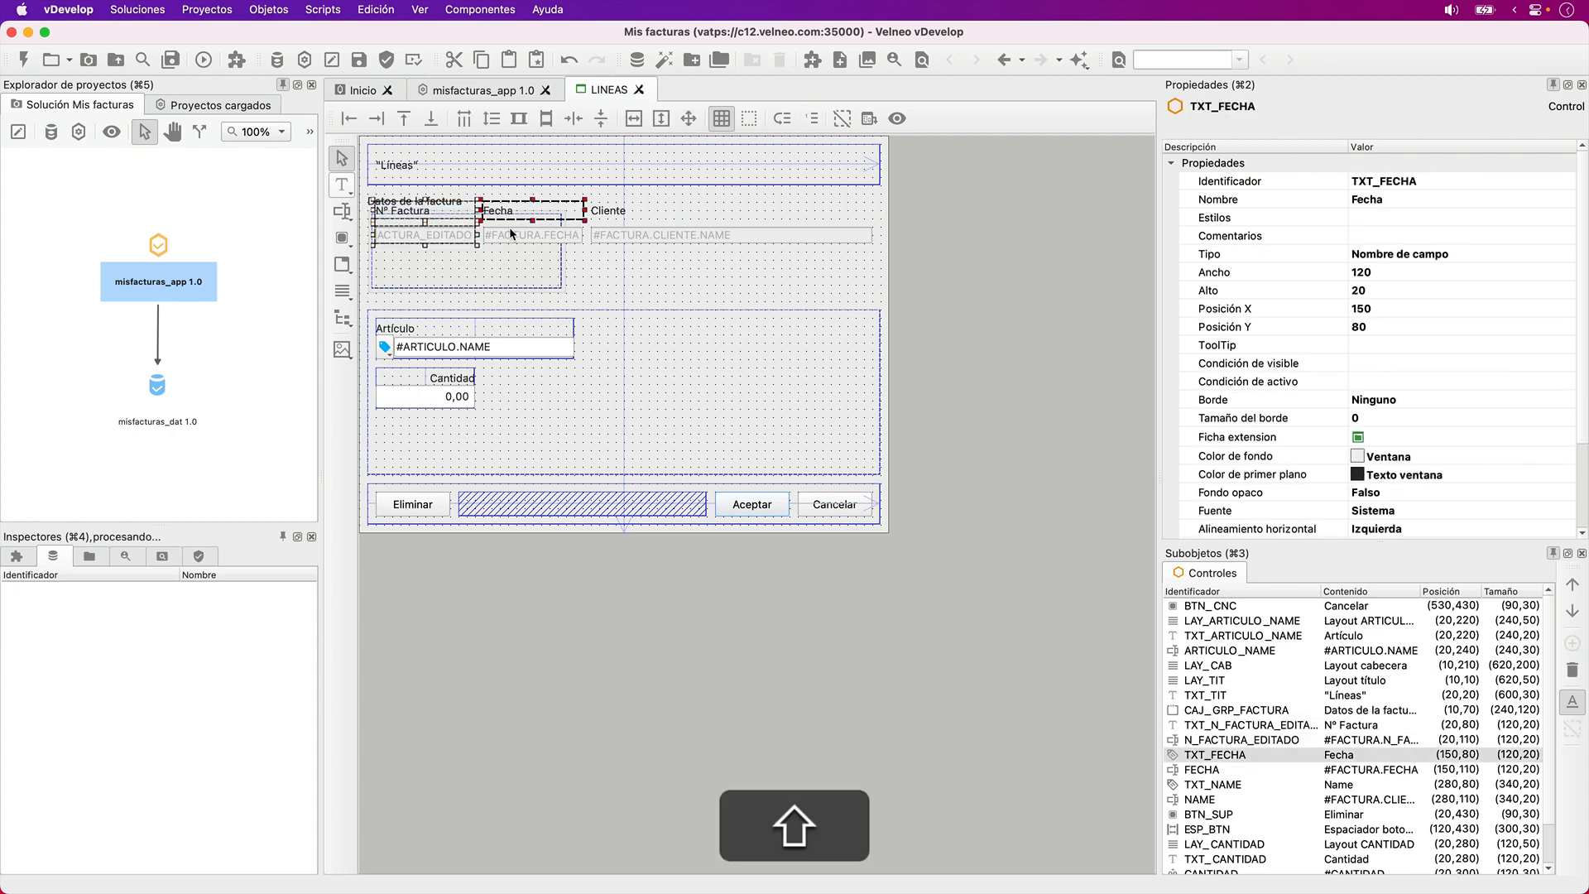
{"action": "left_click", "coordinate": [510, 234], "text": "shift"}
{"action": "left_click", "coordinate": [597, 211], "text": "shift"}
{"action": "left_click", "coordinate": [613, 234], "text": "shift"}
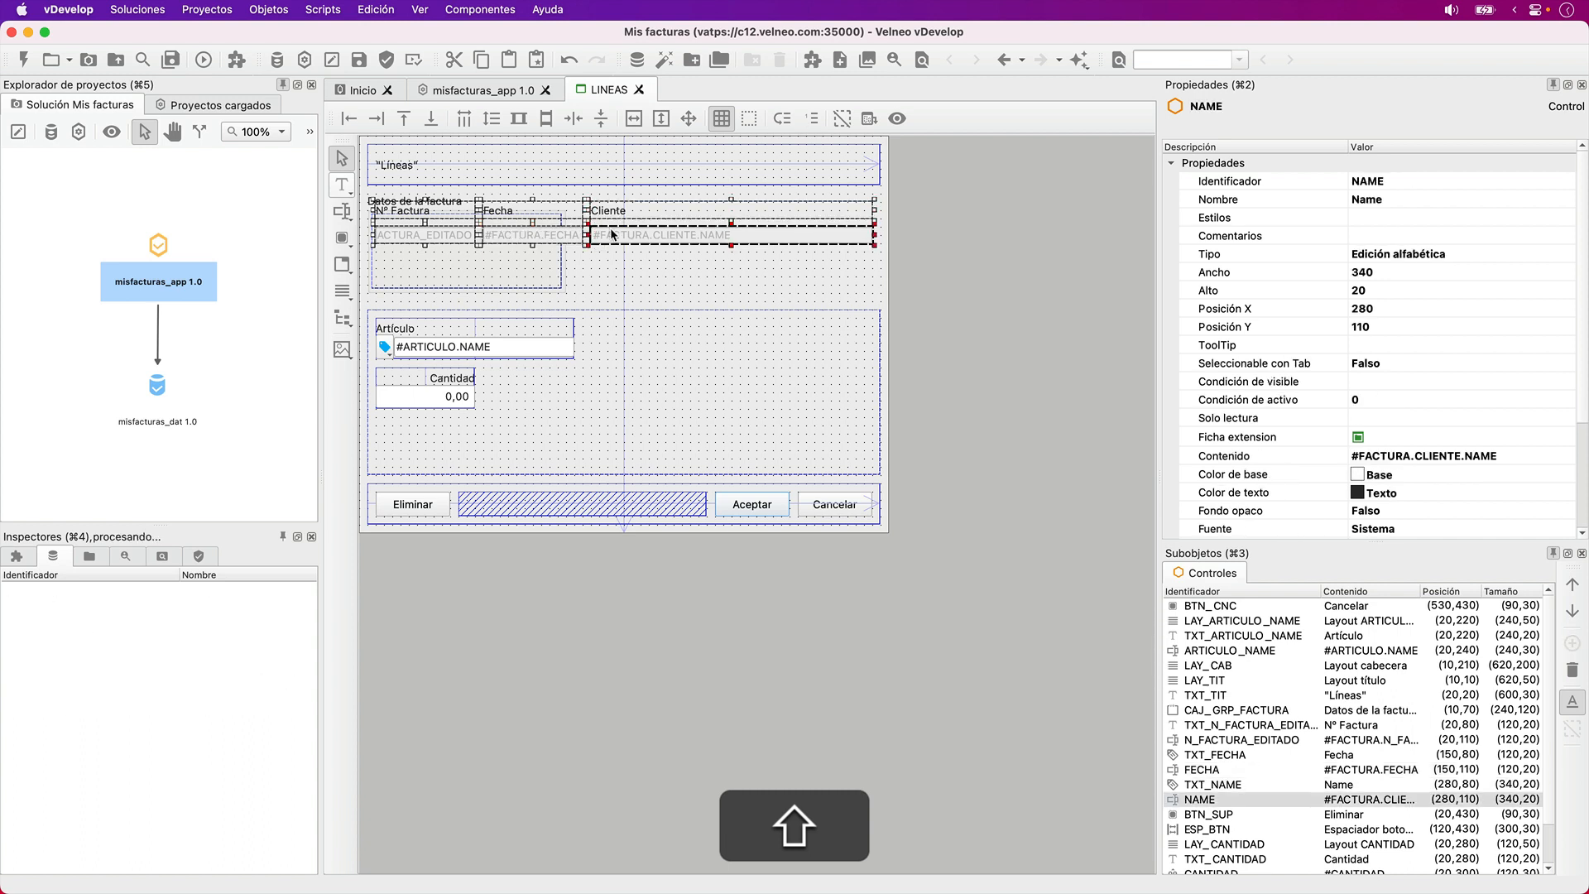
{"action": "key", "text": "Down"}
{"action": "key", "text": "Down"}
{"action": "key", "text": "Up"}
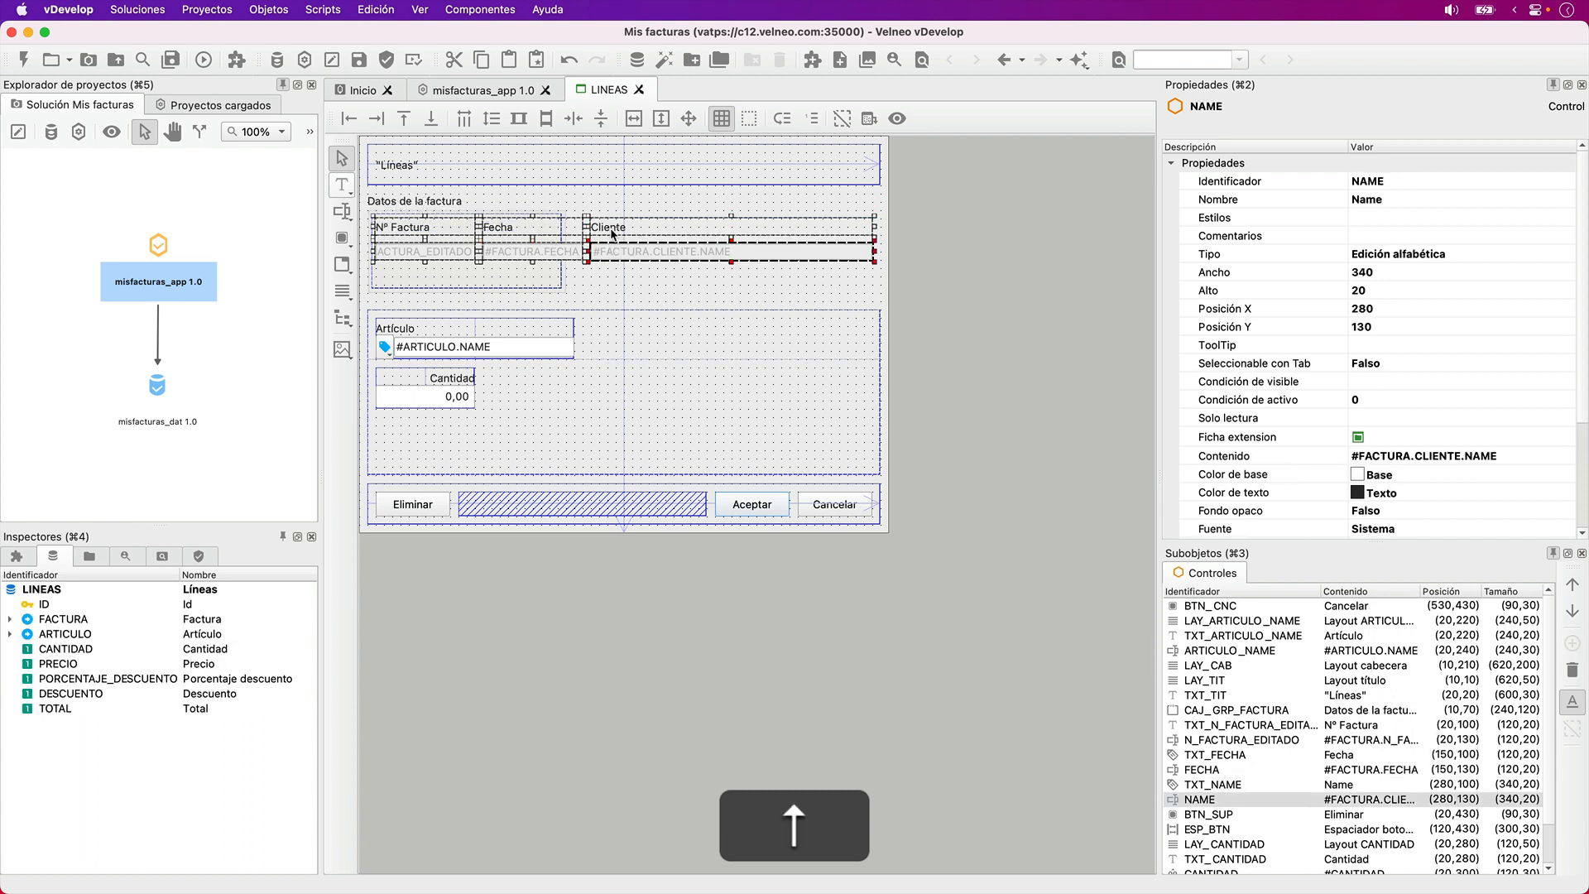
- Resize the CAJ_GRP_FACTURA group box to 620 wide by 100 high around the invoice fields, copy it and deselect it
{"action": "left_click", "coordinate": [564, 288]}
{"action": "key", "text": "shift+Right"}
{"action": "key", "text": "shift+Right"}
{"action": "key", "text": "shift+Right"}
{"action": "key", "text": "shift+Right"}
{"action": "key", "text": "shift+Right"}
{"action": "key", "text": "shift+Right"}
{"action": "key", "text": "shift+Up"}
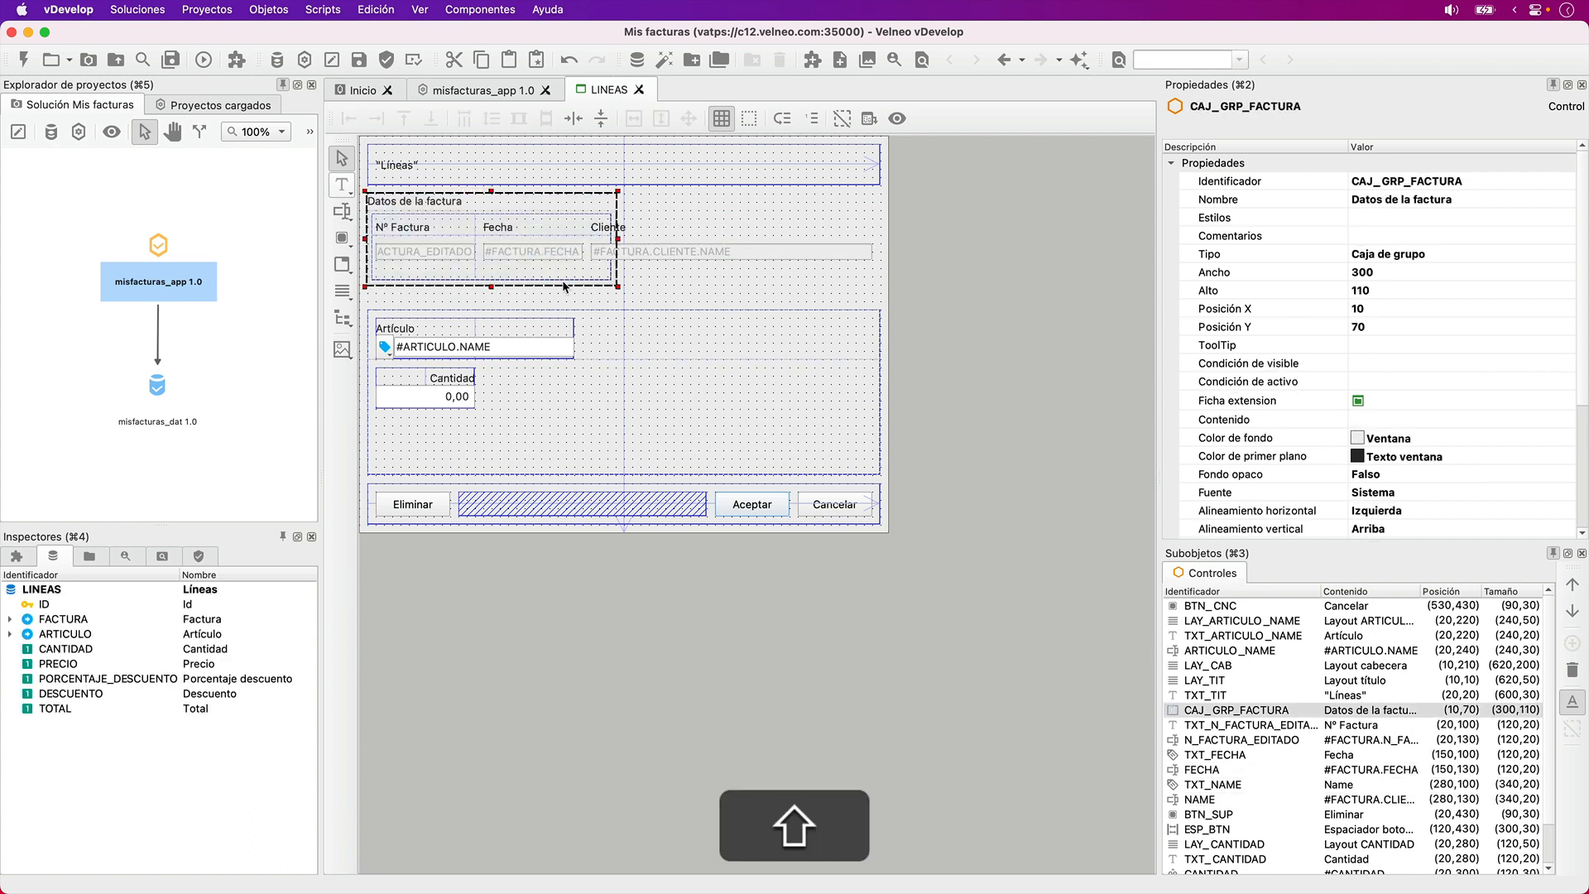
{"action": "key", "text": "shift+Up"}
{"action": "key", "text": "shift+Right"}
{"action": "key", "text": "shift+Right"}
{"action": "key", "text": "shift+Right"}
{"action": "key", "text": "shift+Right"}
{"action": "key", "text": "shift+Right"}
{"action": "key", "text": "shift+Right"}
{"action": "key", "text": "shift+Right"}
{"action": "key", "text": "shift+Right"}
{"action": "key", "text": "shift+Right"}
{"action": "key", "text": "shift+Right"}
{"action": "key", "text": "shift+Right"}
{"action": "key", "text": "shift+Right"}
{"action": "key", "text": "shift+Right"}
{"action": "key", "text": "shift+Right"}
{"action": "key", "text": "shift+Right"}
{"action": "key", "text": "shift+Right"}
{"action": "key", "text": "shift+Right"}
{"action": "key", "text": "shift+Right"}
{"action": "key", "text": "shift+Right"}
{"action": "key", "text": "shift+Right"}
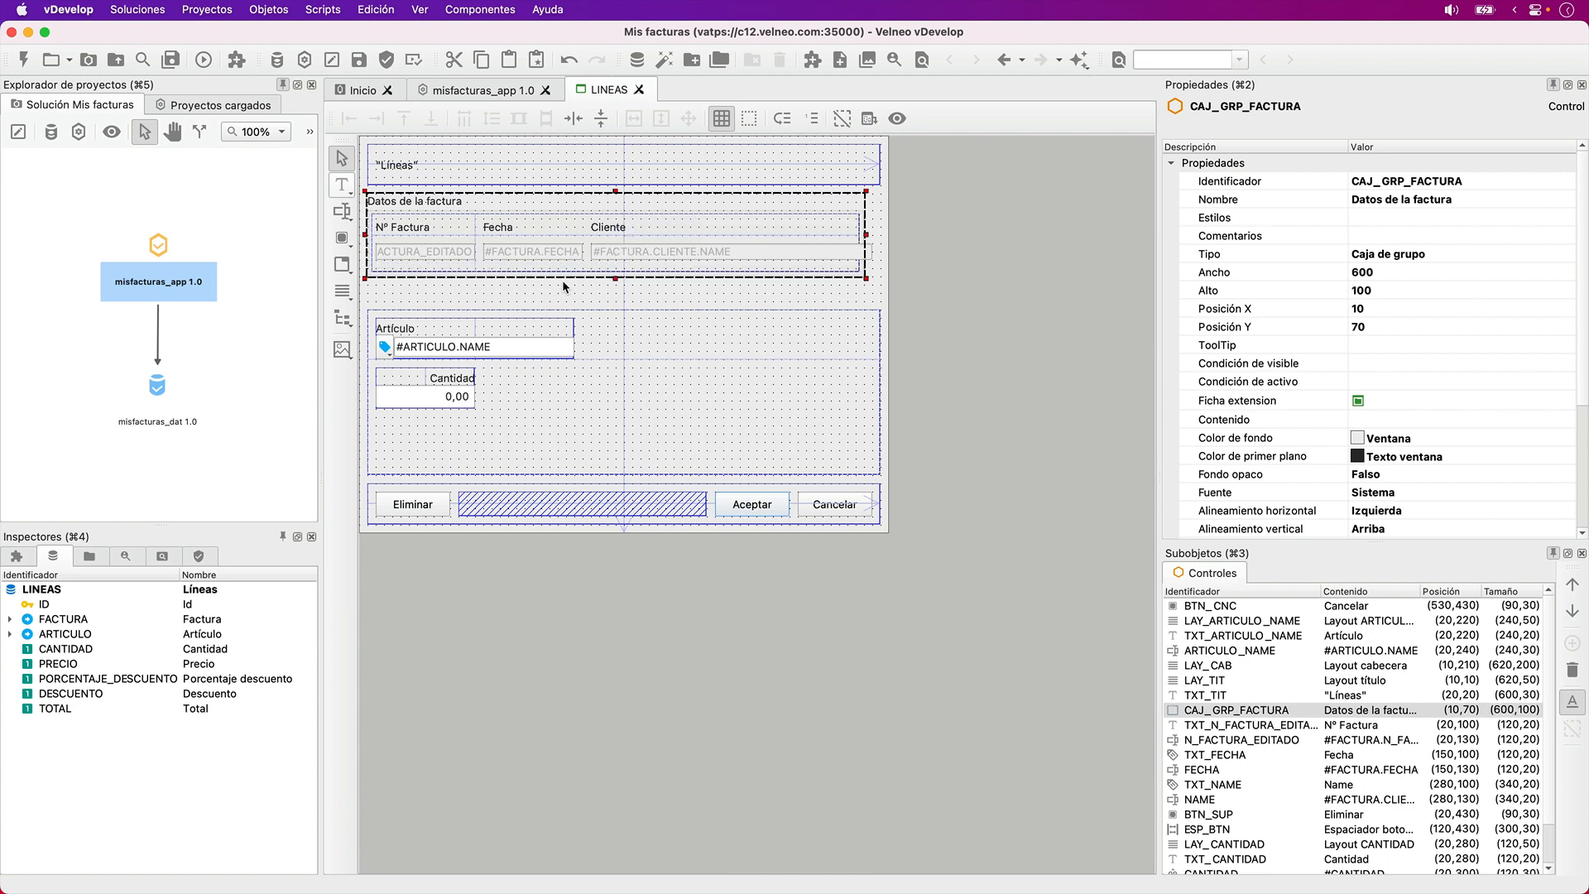
{"action": "key", "text": "shift+Right"}
{"action": "key", "text": "shift+Right"}
{"action": "key", "text": "shift+Right"}
{"action": "key", "text": "shift+Left"}
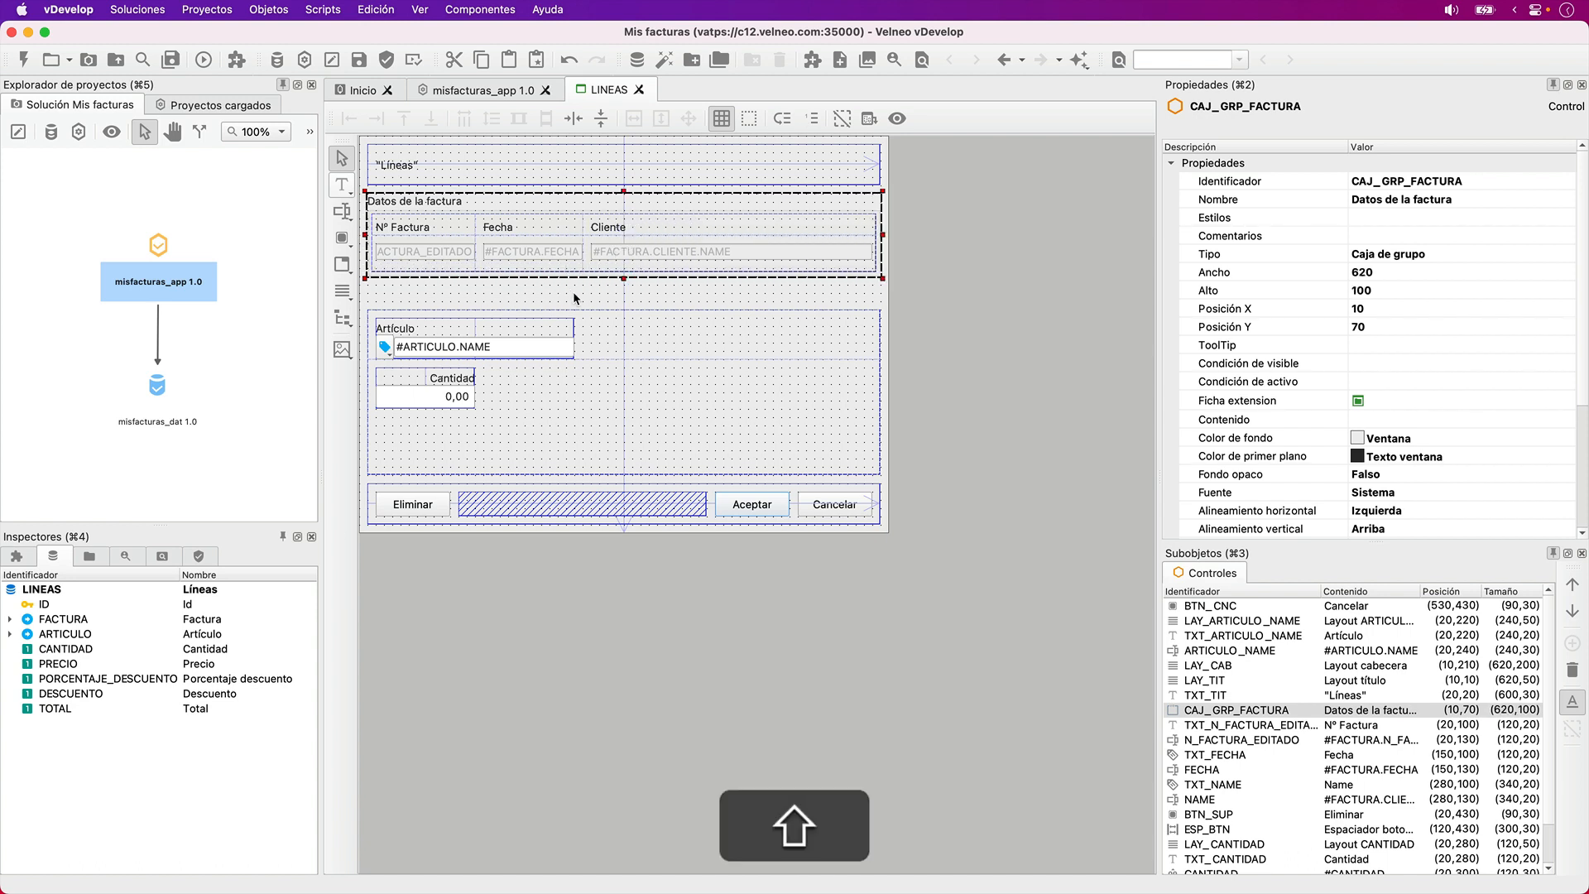
{"action": "key", "text": "super+c"}
{"action": "left_click", "coordinate": [926, 285]}
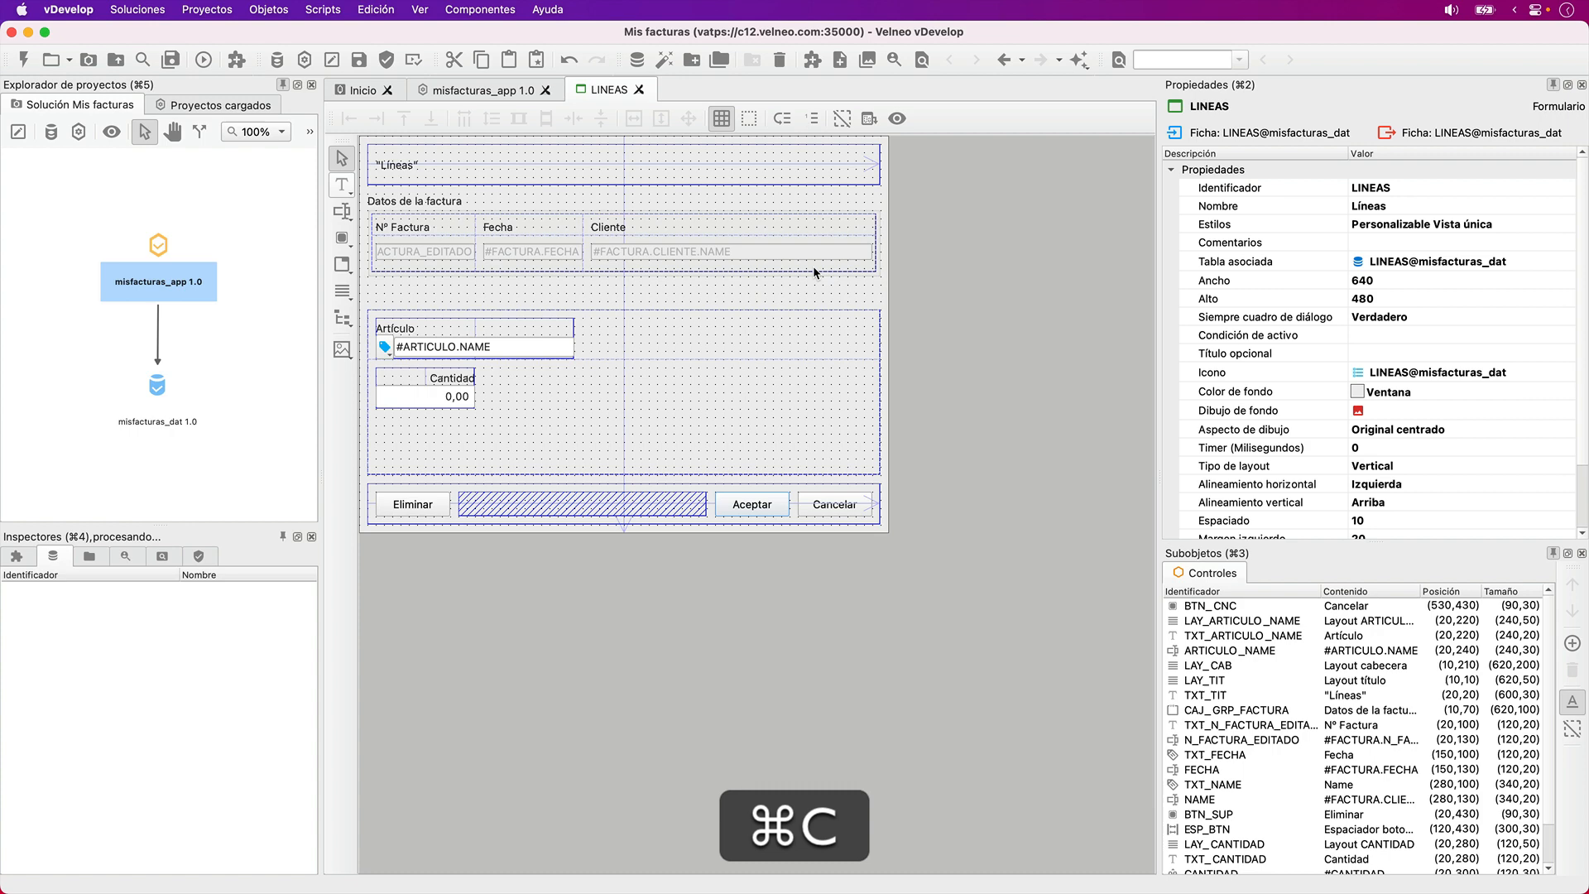
- Paste the copied group box and move it to position X 10, Y 180, below the invoice data box
{"action": "left_click", "coordinate": [767, 250]}
{"action": "key", "text": "super+v"}
{"action": "key", "text": "super+Down"}
{"action": "key", "text": "super+Down"}
{"action": "key", "text": "super+Down"}
{"action": "key", "text": "super+Down"}
{"action": "key", "text": "super+Down"}
{"action": "key", "text": "super+Down"}
{"action": "key", "text": "super+Down"}
{"action": "key", "text": "super+Down"}
{"action": "key", "text": "Down"}
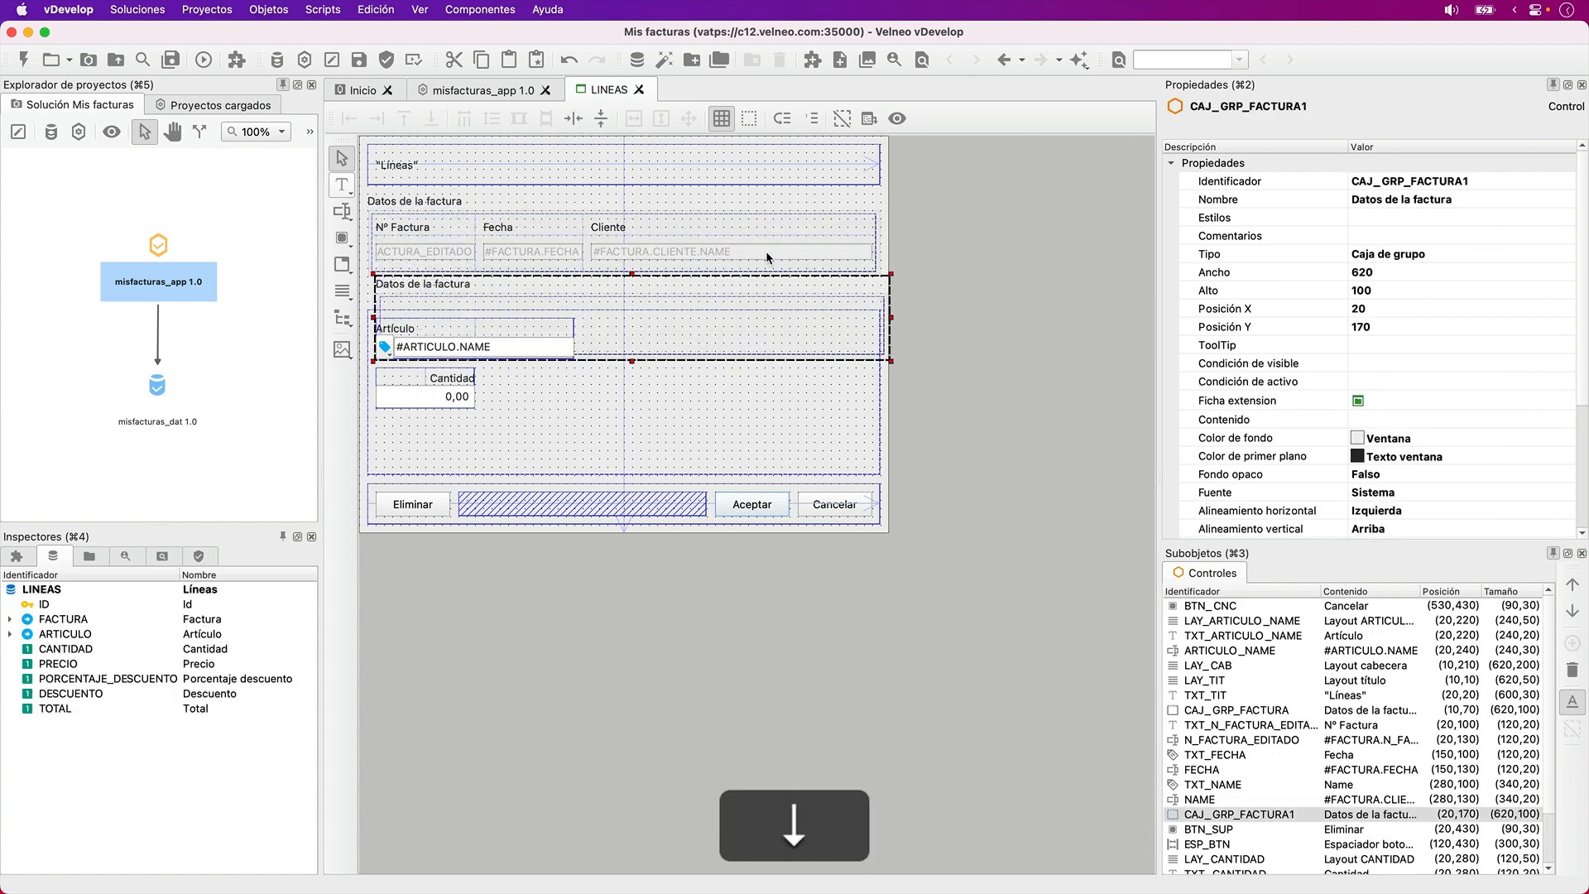
{"action": "key", "text": "Down"}
{"action": "key", "text": "Left"}
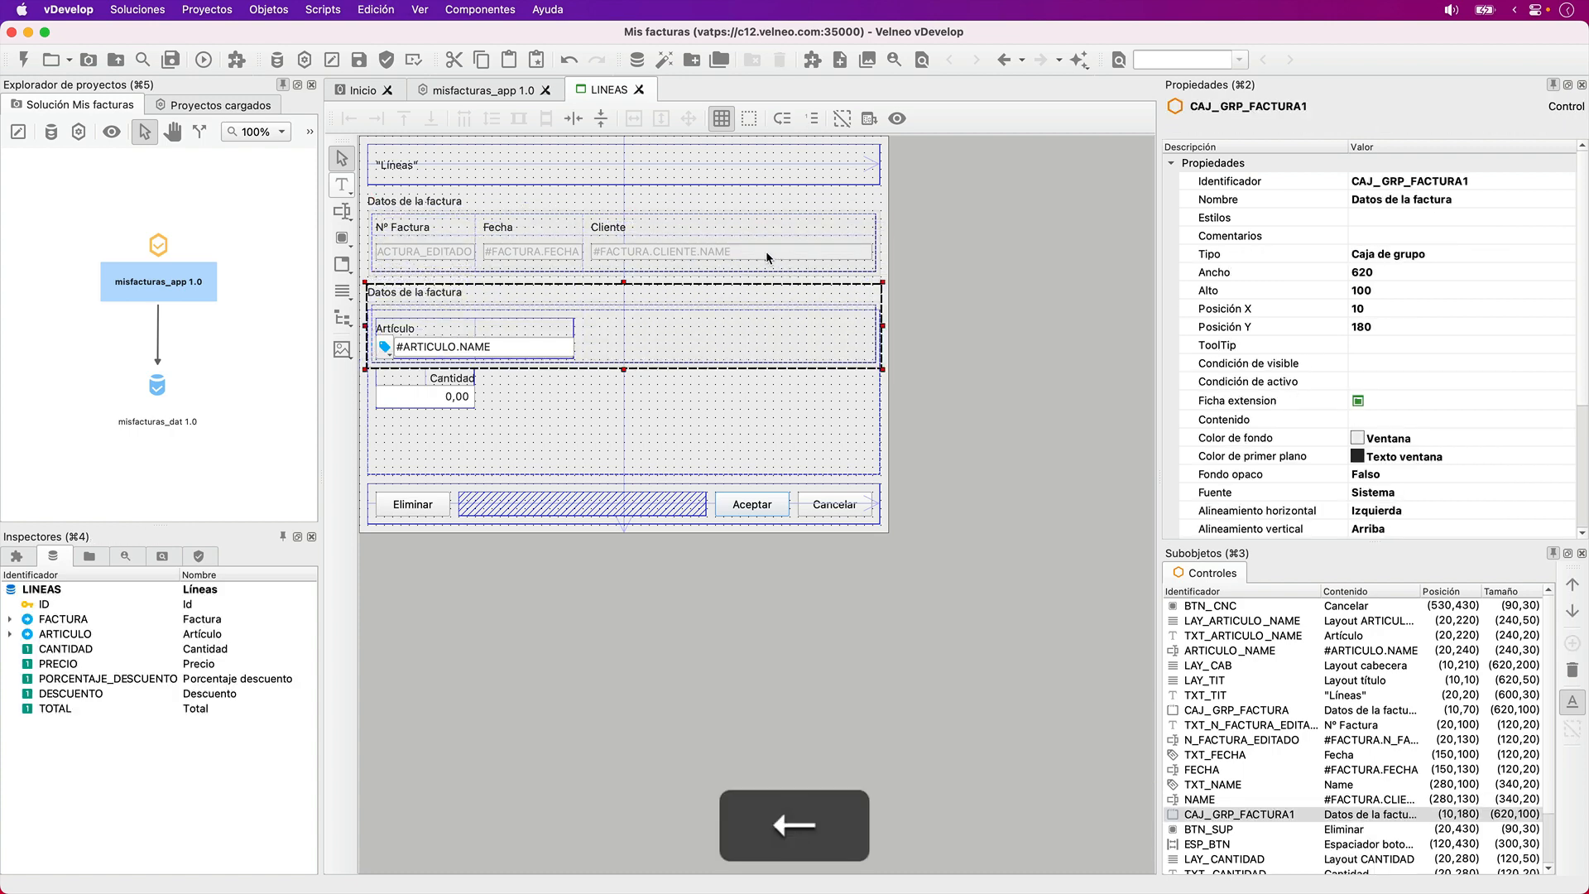
- Give the pasted group box the identifier CAJ_GRP_LINEA and the name "Datos de la línea de venta"
{"action": "left_click", "coordinate": [1329, 182]}
{"action": "key", "text": "BackSpace"}
{"action": "key", "text": "BackSpace"}
{"action": "key", "text": "BackSpace"}
{"action": "key", "text": "BackSpace"}
{"action": "key", "text": "BackSpace"}
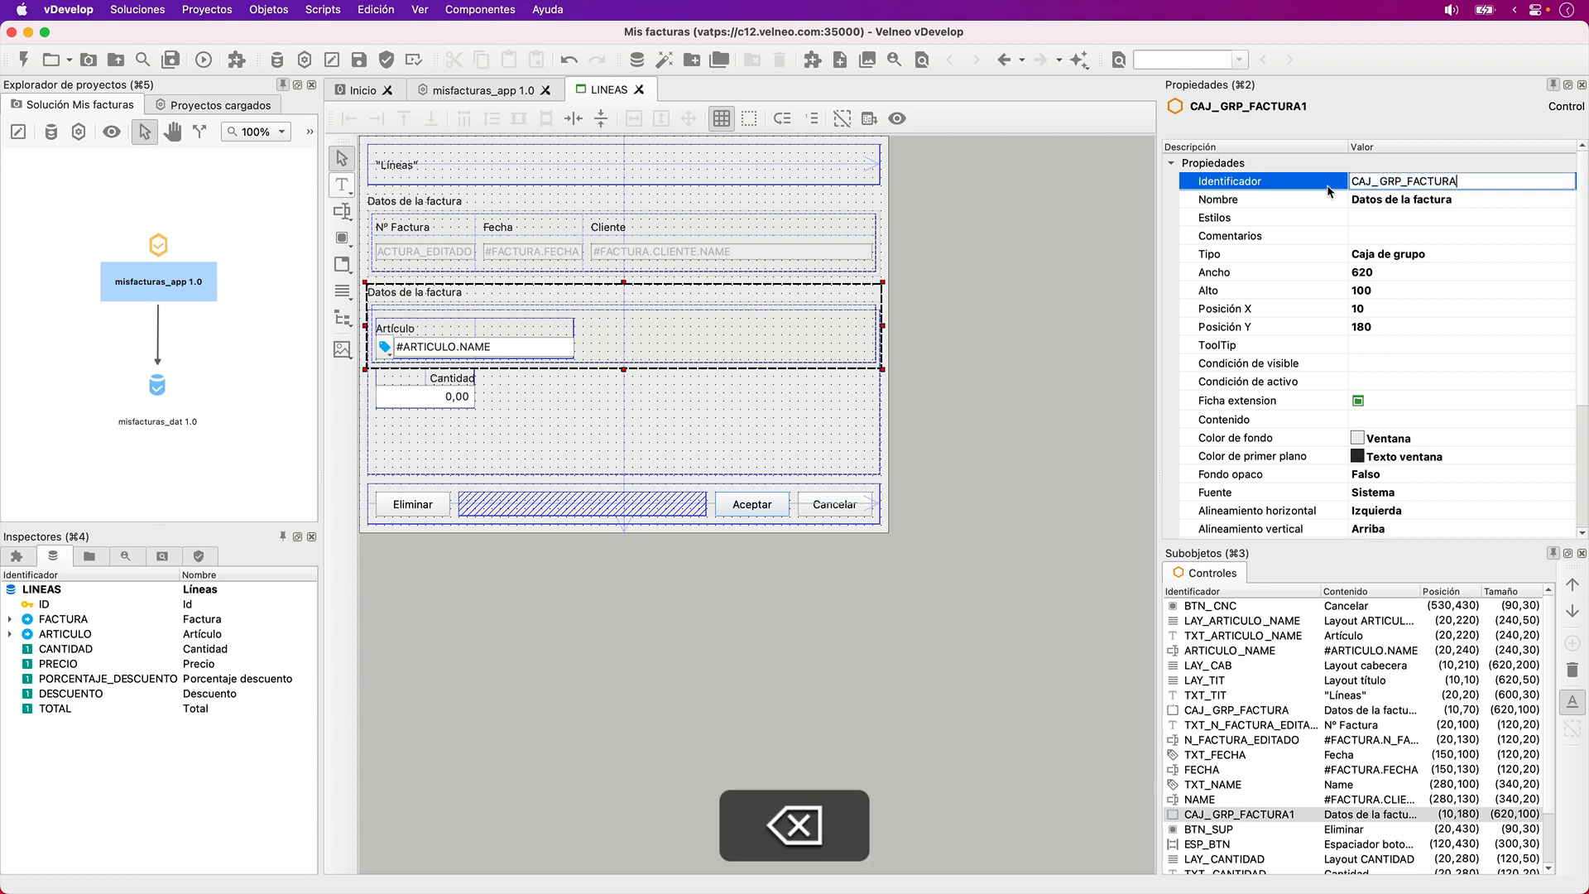
{"action": "type", "text": "LINEA"}
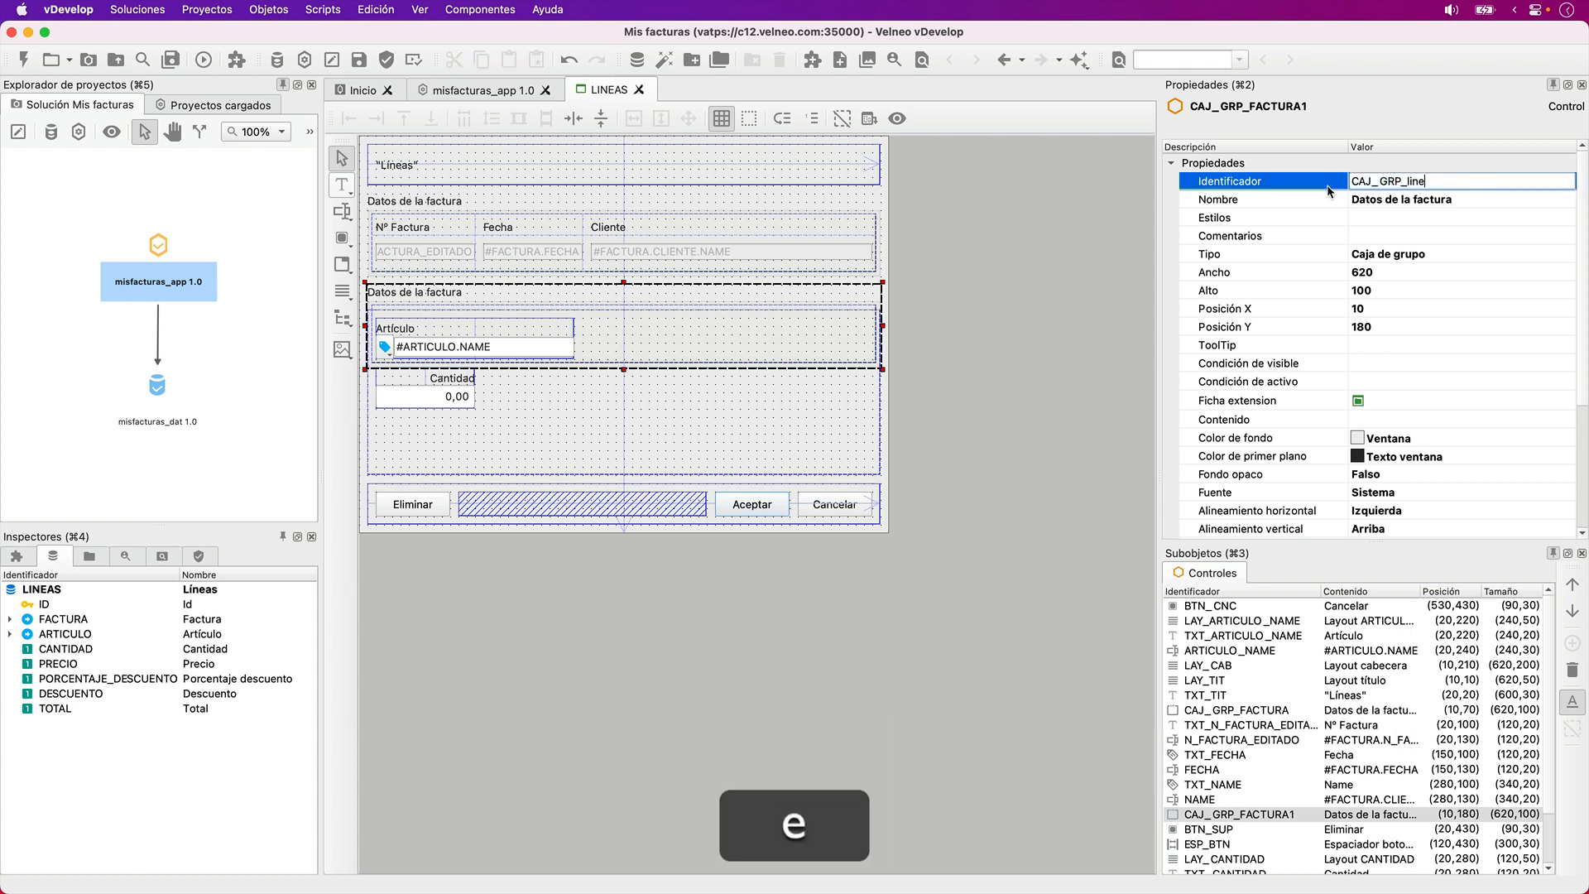
{"action": "key", "text": "Tab"}
{"action": "type", "text": "Datos de "}
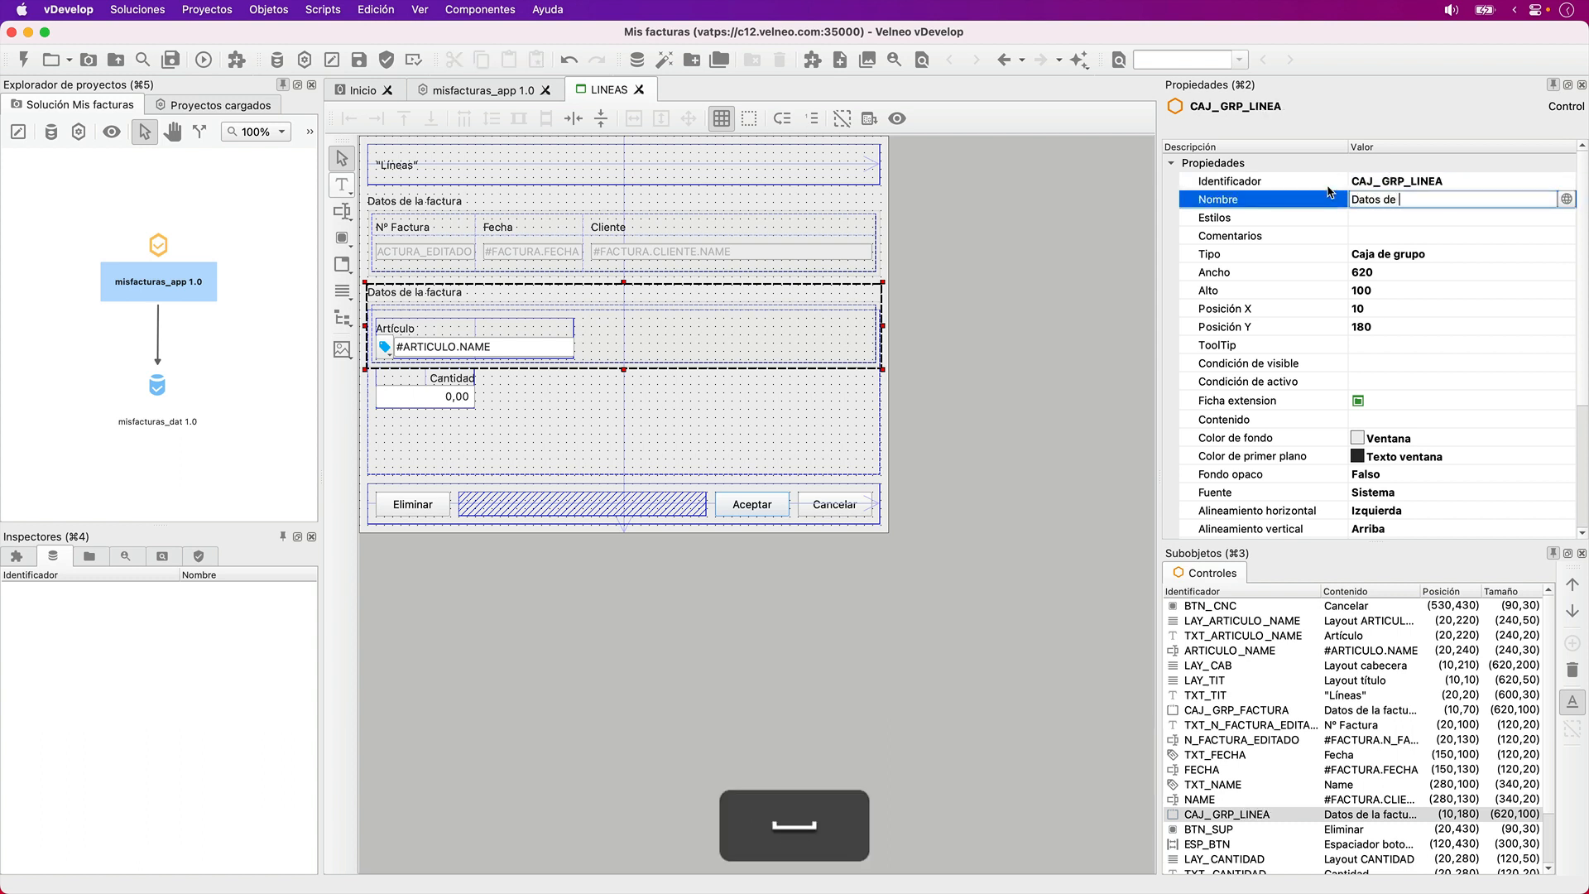
{"action": "type", "text": "la línea de venta"}
{"action": "key", "text": "Tab"}
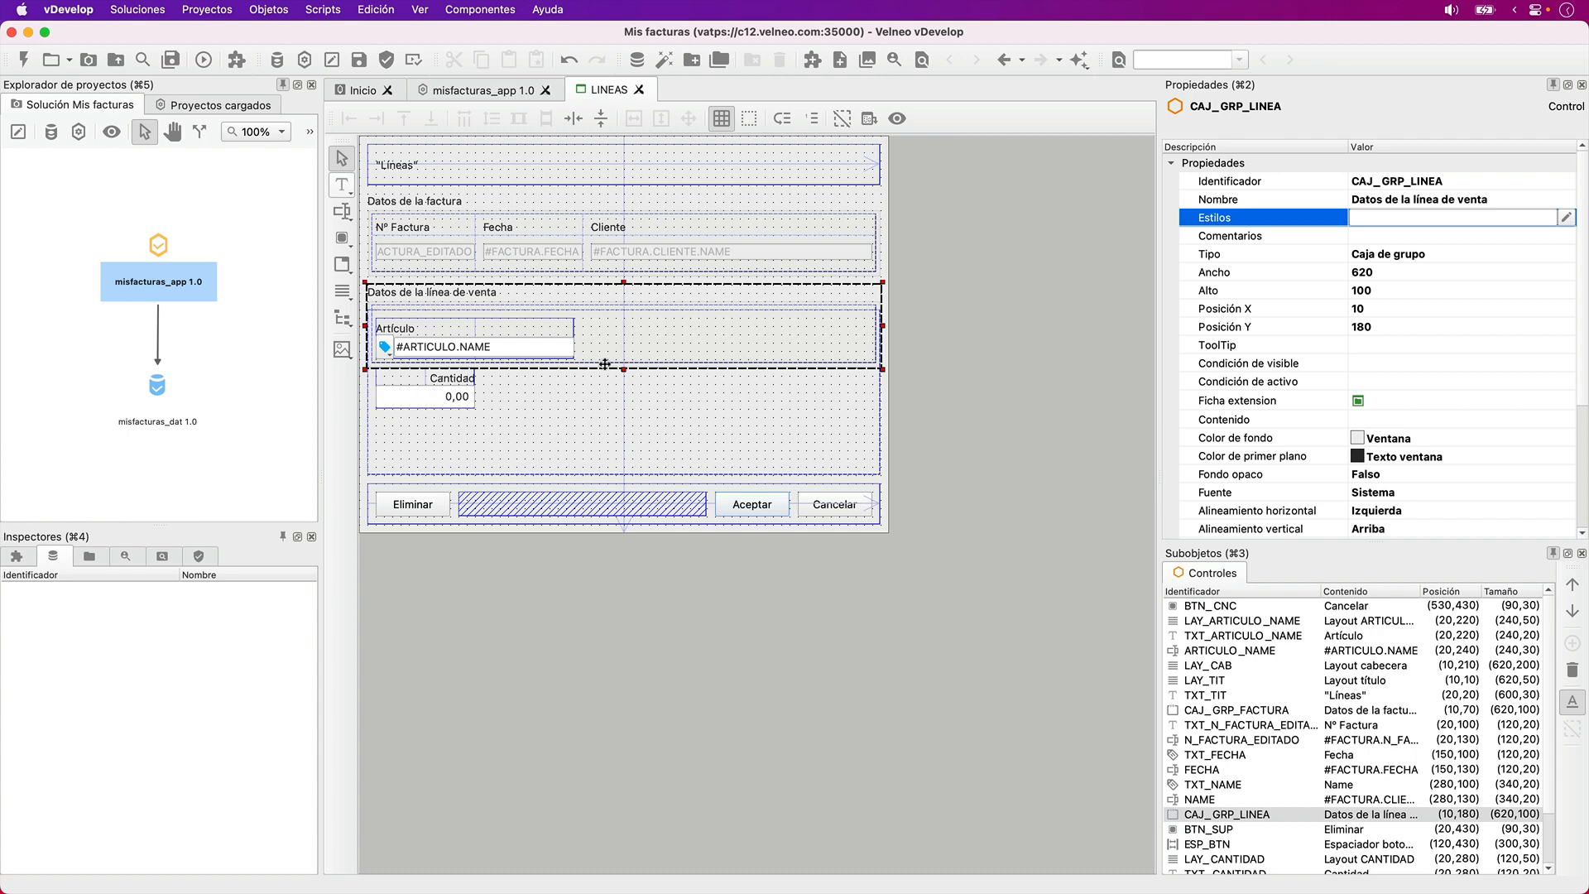
{"action": "key", "text": "Down"}
{"action": "key", "text": "Down"}
{"action": "key", "text": "Down"}
{"action": "key", "text": "Down"}
{"action": "key", "text": "Down"}
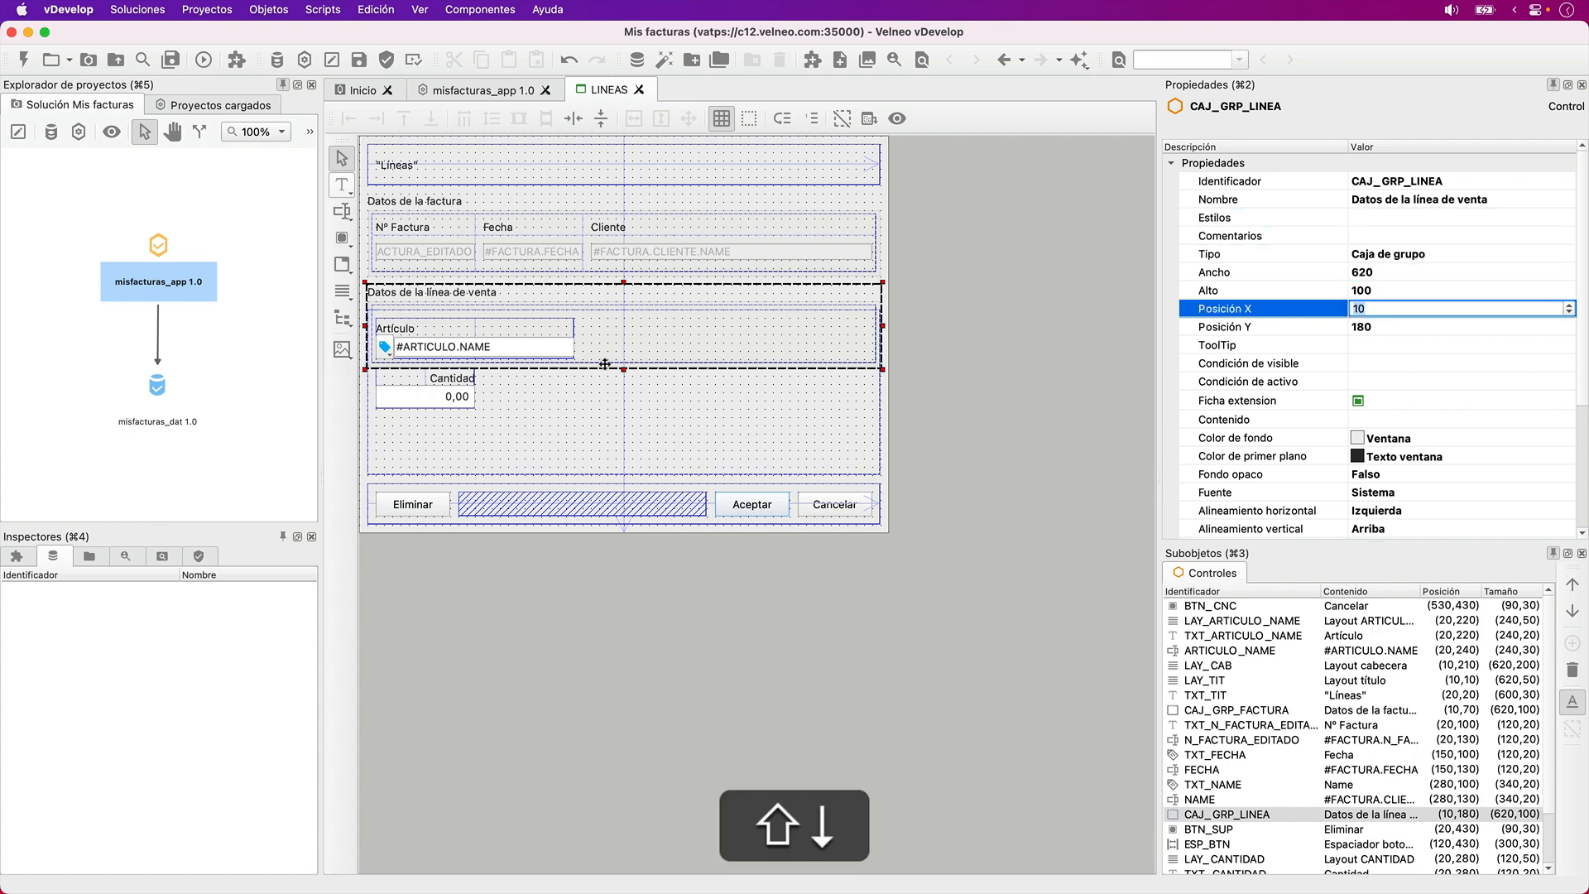
- Delete the LAY_CAB layout and increase the height of the CAJ_GRP_LINEA group box to 160
{"action": "left_click", "coordinate": [684, 409]}
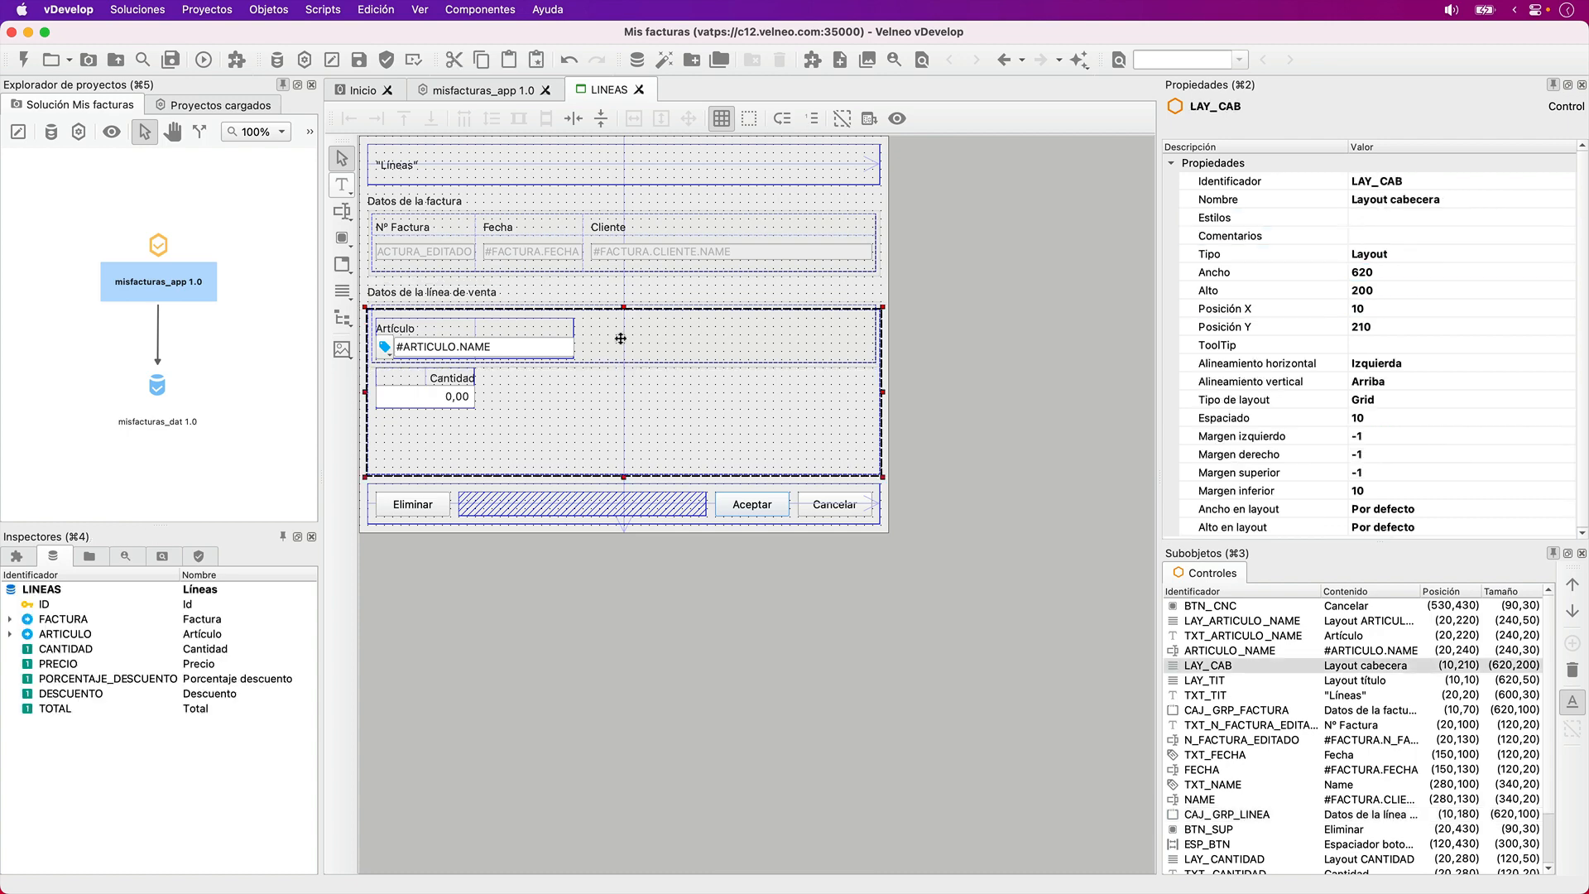
{"action": "key", "text": "BackSpace"}
{"action": "left_click", "coordinate": [558, 303]}
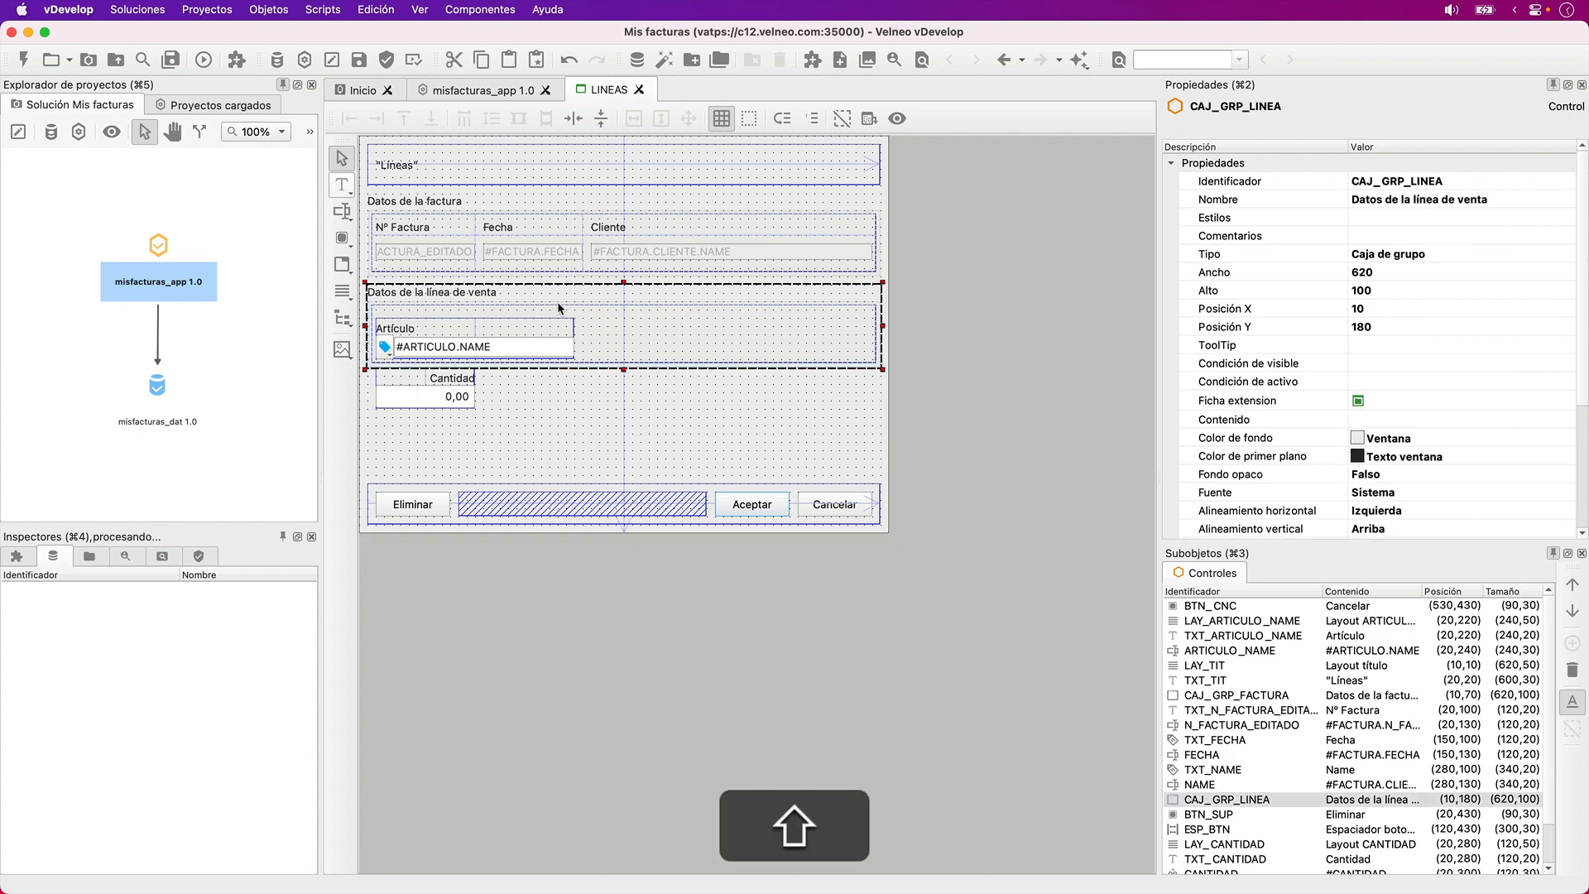
{"action": "key", "text": "shift+Down"}
{"action": "key", "text": "shift+Down"}
{"action": "key", "text": "shift+Down"}
{"action": "key", "text": "shift+Down"}
{"action": "key", "text": "shift+Down"}
{"action": "key", "text": "shift+Down"}
{"action": "key", "text": "shift+Down"}
{"action": "key", "text": "shift+Up"}
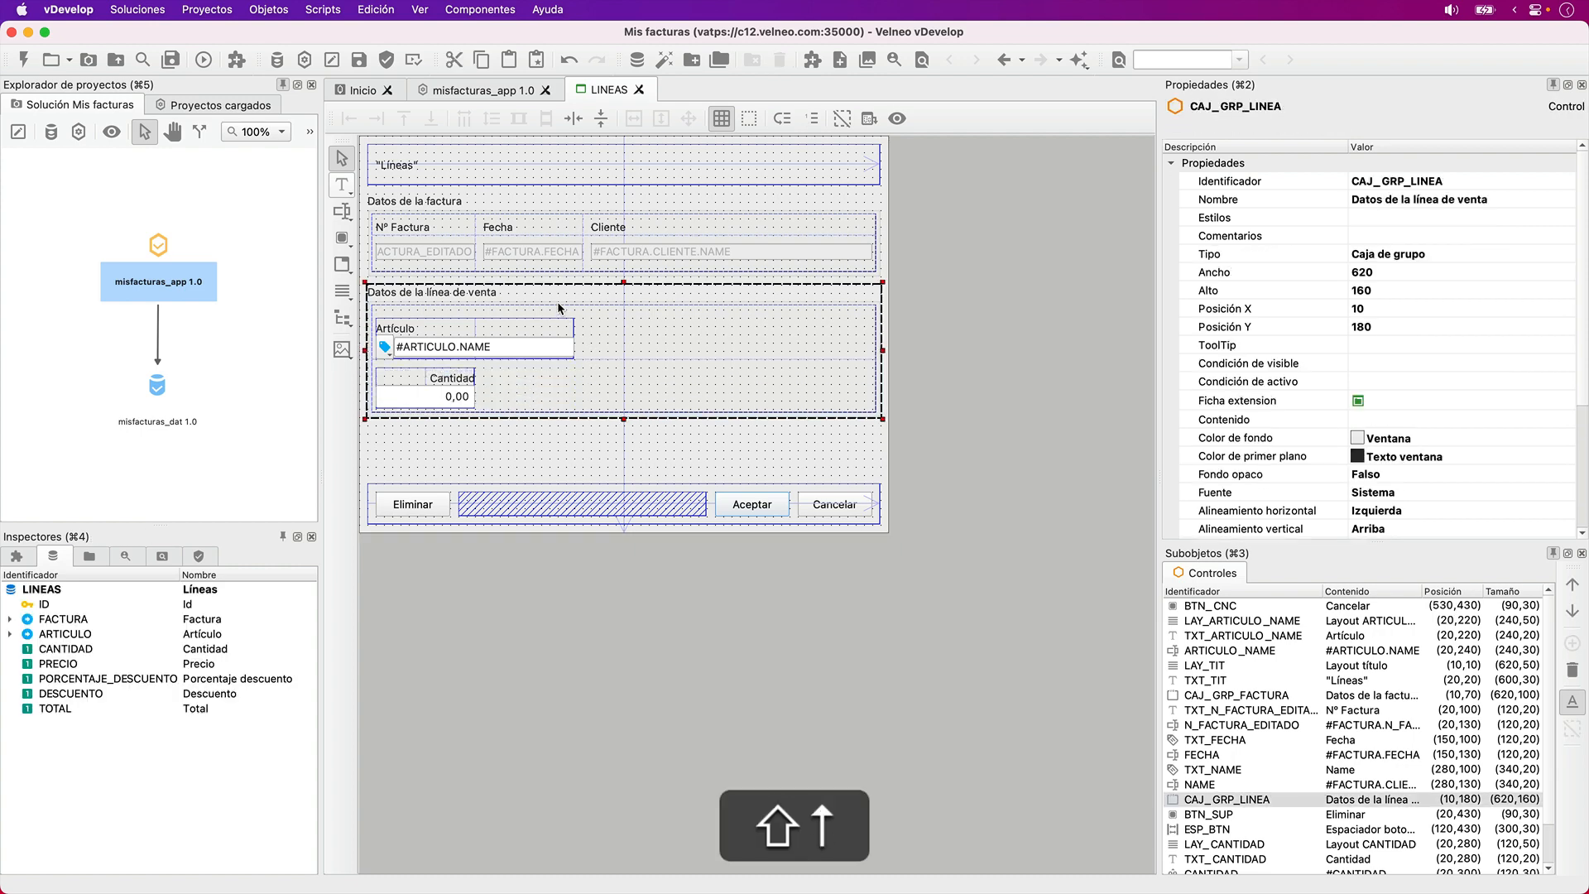
- Open the LINEAS_DET form and cut its Precio, Porcentaje descuento, Descuento and Total layouts with their labels and fields
{"action": "left_click", "coordinate": [465, 93]}
{"action": "double_click", "coordinate": [454, 243]}
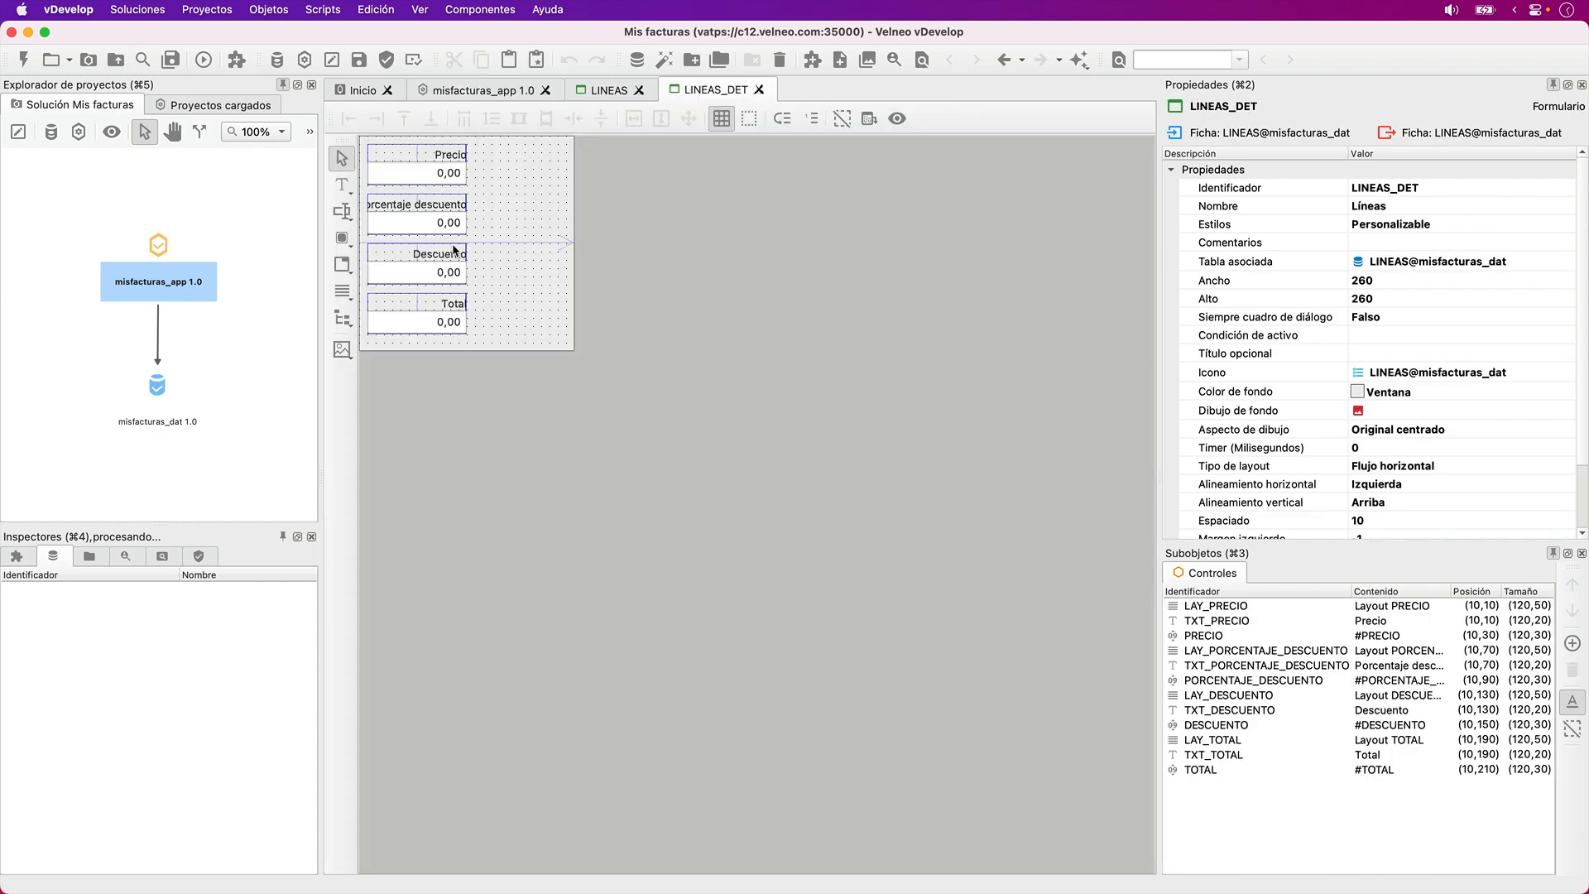
{"action": "left_click_drag", "start_coordinate": [428, 184], "coordinate": [405, 298]}
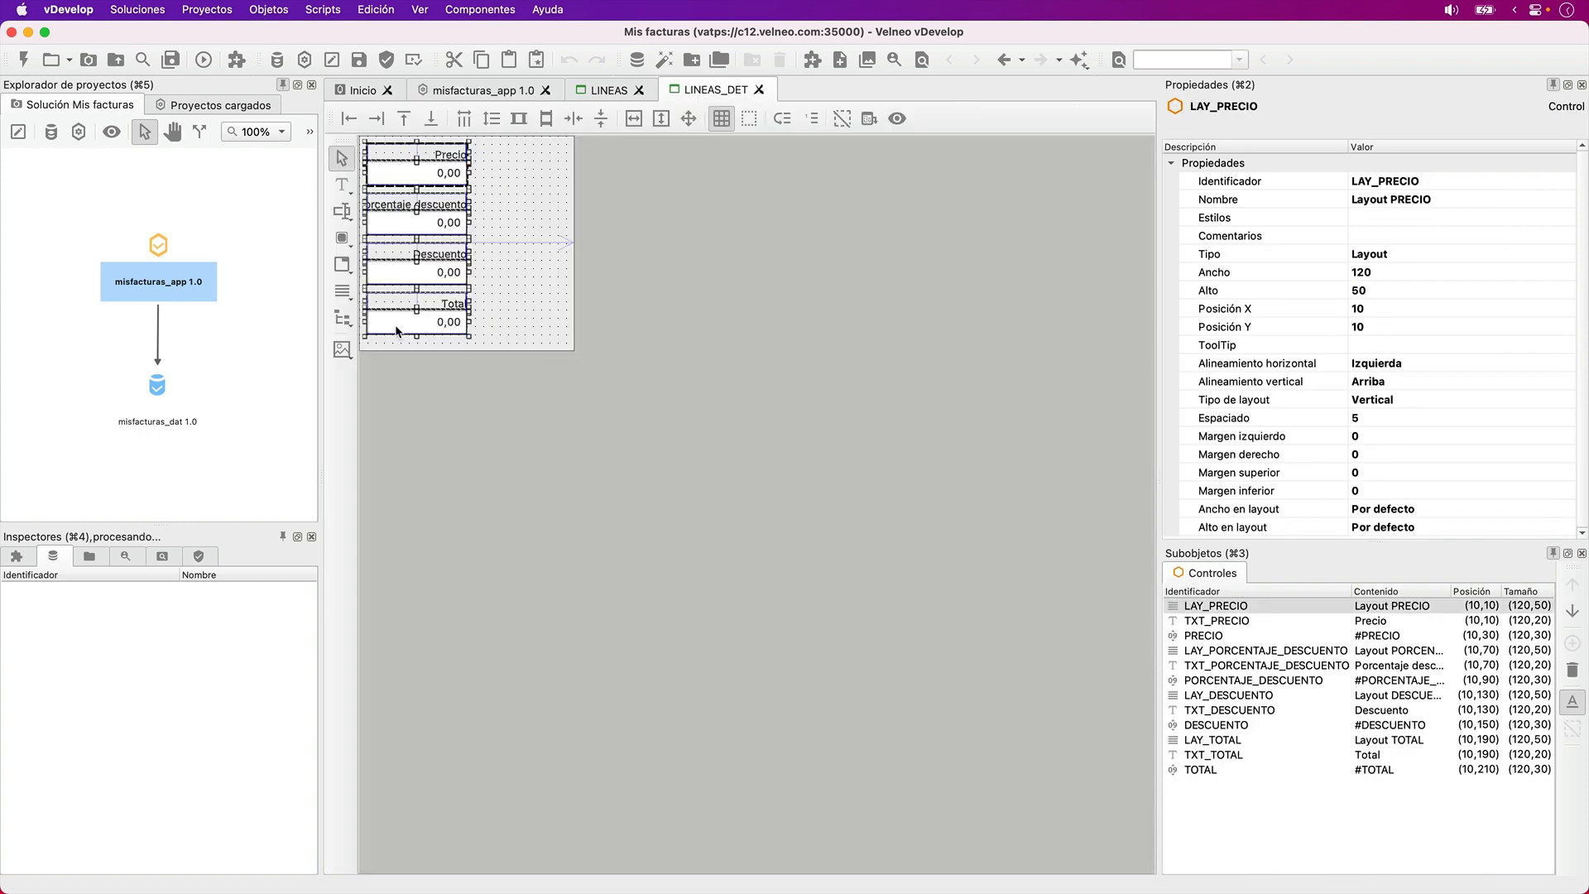
{"action": "key", "text": "super+x"}
- Paste the cut controls into the LINEAS form and move the block so LAY_PRECIO sits at X 470, Y 170
{"action": "left_click", "coordinate": [603, 90]}
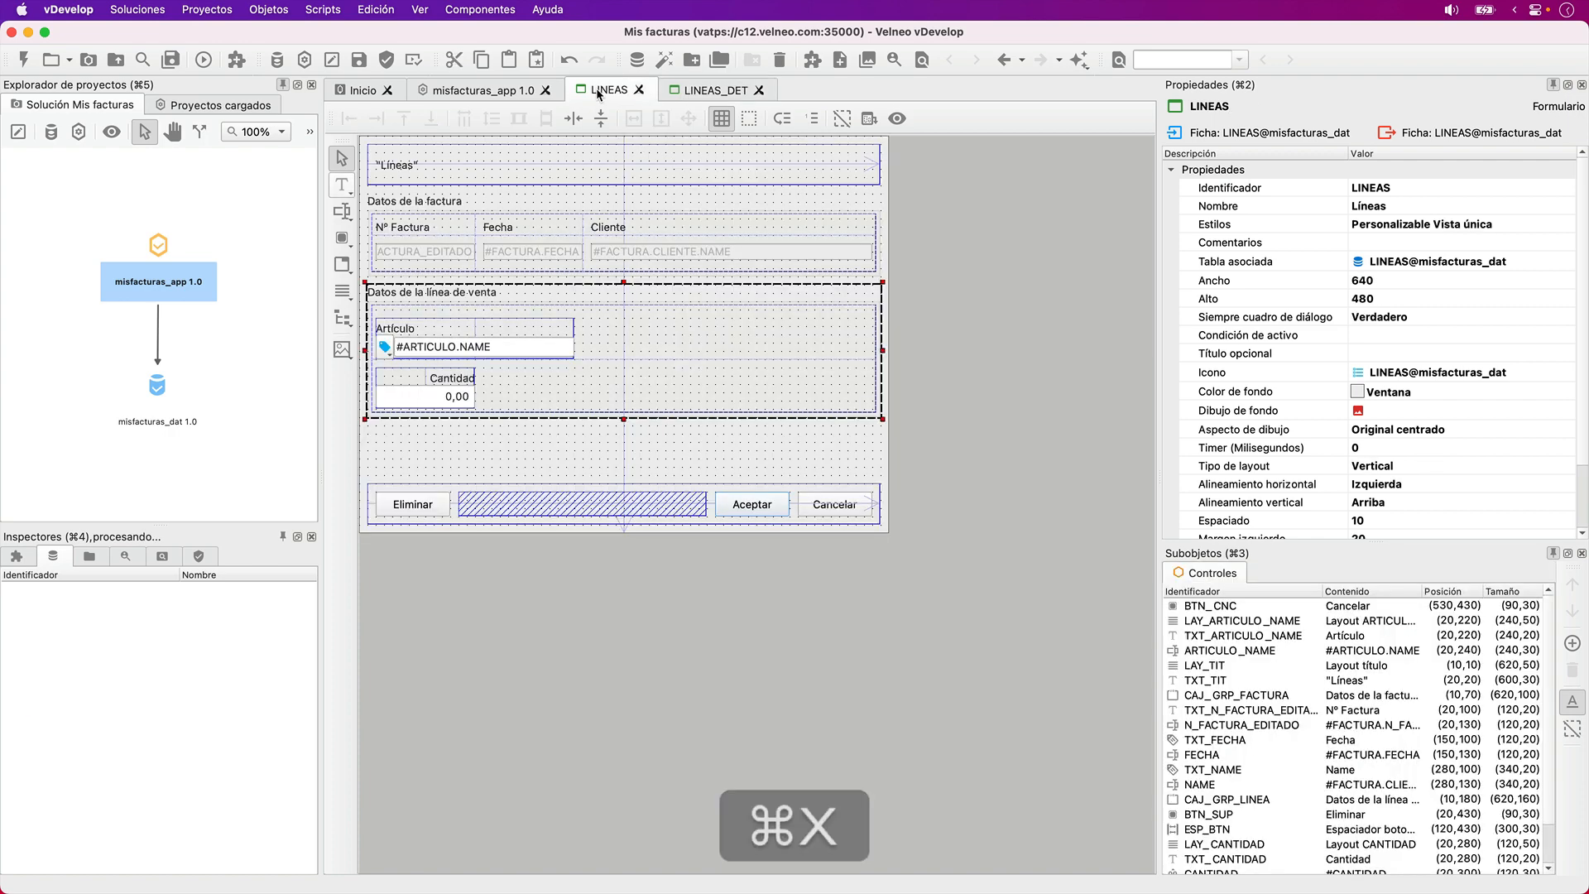
{"action": "left_click", "coordinate": [439, 404]}
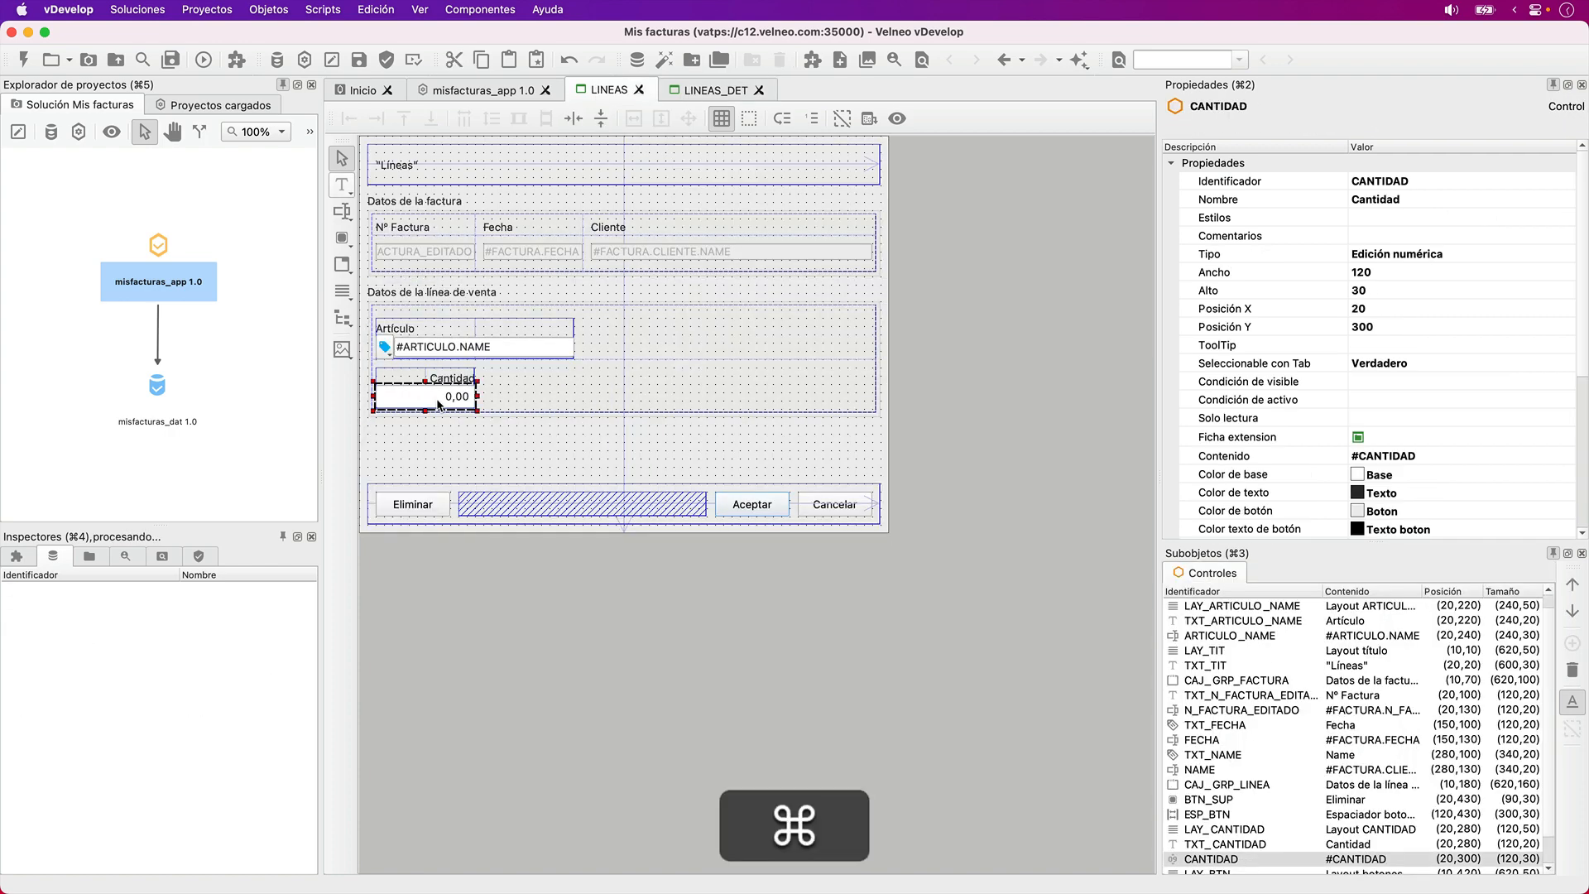
{"action": "key", "text": "super+v"}
{"action": "key", "text": "super+Down"}
{"action": "key", "text": "super+Down"}
{"action": "key", "text": "super+Down"}
{"action": "key", "text": "super+Down"}
{"action": "key", "text": "super+Down"}
{"action": "key", "text": "super+Down"}
{"action": "key", "text": "super+Right"}
{"action": "key", "text": "super+Right"}
{"action": "key", "text": "super+Right"}
{"action": "key", "text": "super+Right"}
{"action": "key", "text": "super+Right"}
{"action": "key", "text": "super+Right"}
{"action": "key", "text": "super+Right"}
{"action": "key", "text": "super+Right"}
{"action": "key", "text": "super+Right"}
{"action": "key", "text": "super+Right"}
{"action": "key", "text": "super+Right"}
{"action": "key", "text": "super+Right"}
{"action": "key", "text": "super+Right"}
{"action": "key", "text": "super+Right"}
{"action": "key", "text": "super+Right"}
{"action": "key", "text": "super+Right"}
{"action": "key", "text": "super+Right"}
{"action": "key", "text": "super+Right"}
{"action": "key", "text": "super+Right"}
{"action": "key", "text": "super+Right"}
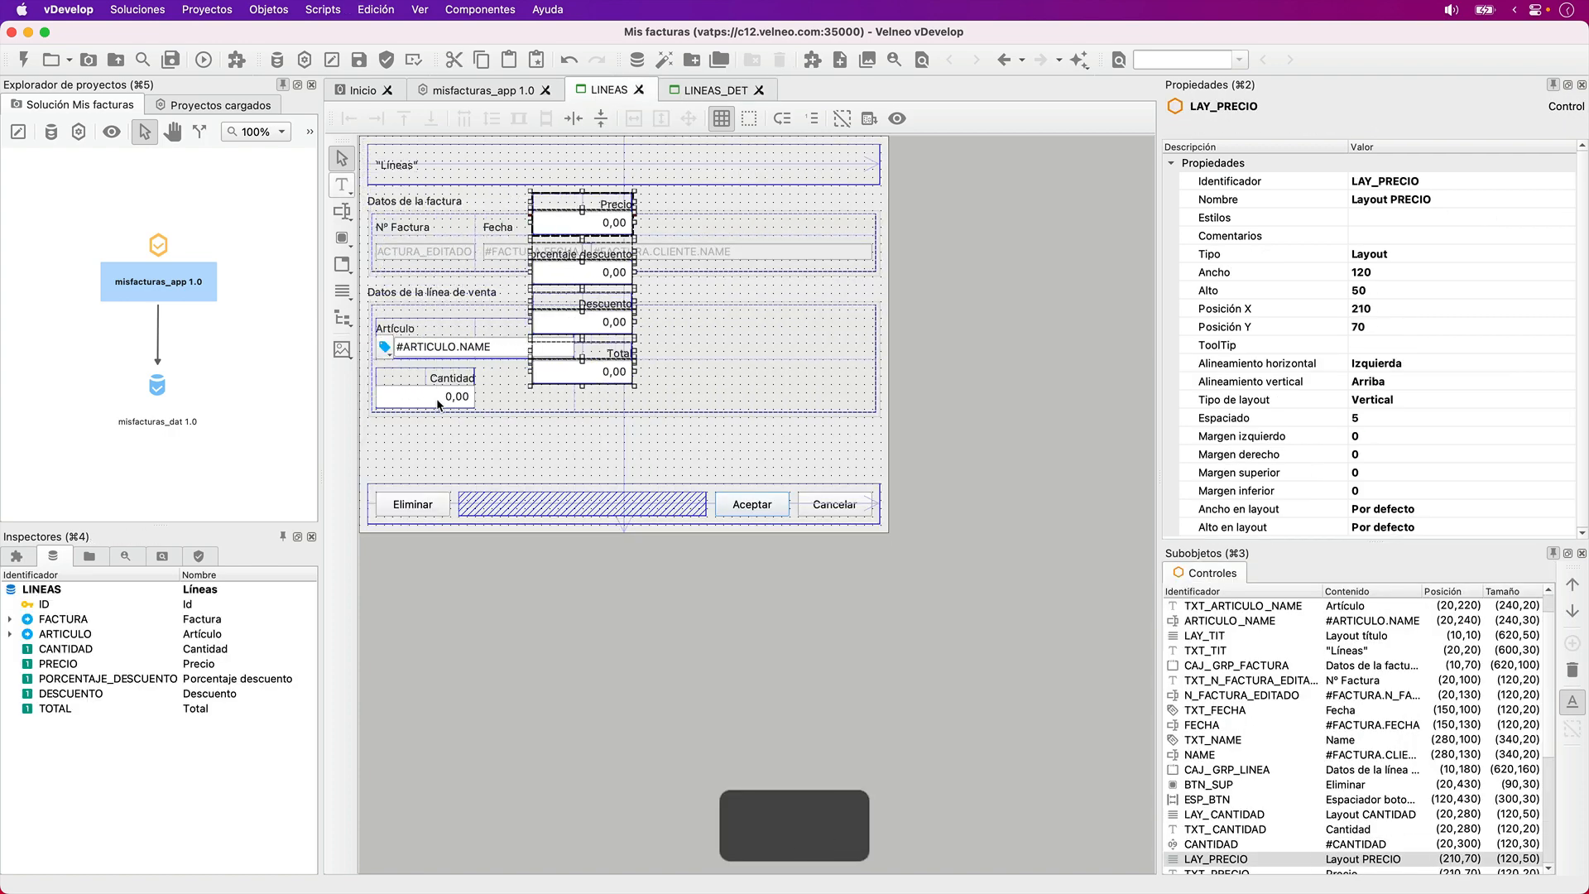
{"action": "key", "text": "super+Down"}
{"action": "key", "text": "super+Down"}
{"action": "key", "text": "super+Down"}
{"action": "key", "text": "super+Down"}
{"action": "key", "text": "super+Down"}
{"action": "key", "text": "super+Down"}
{"action": "key", "text": "super+Down"}
{"action": "key", "text": "super+Down"}
{"action": "key", "text": "super+Down"}
{"action": "key", "text": "super+Down"}
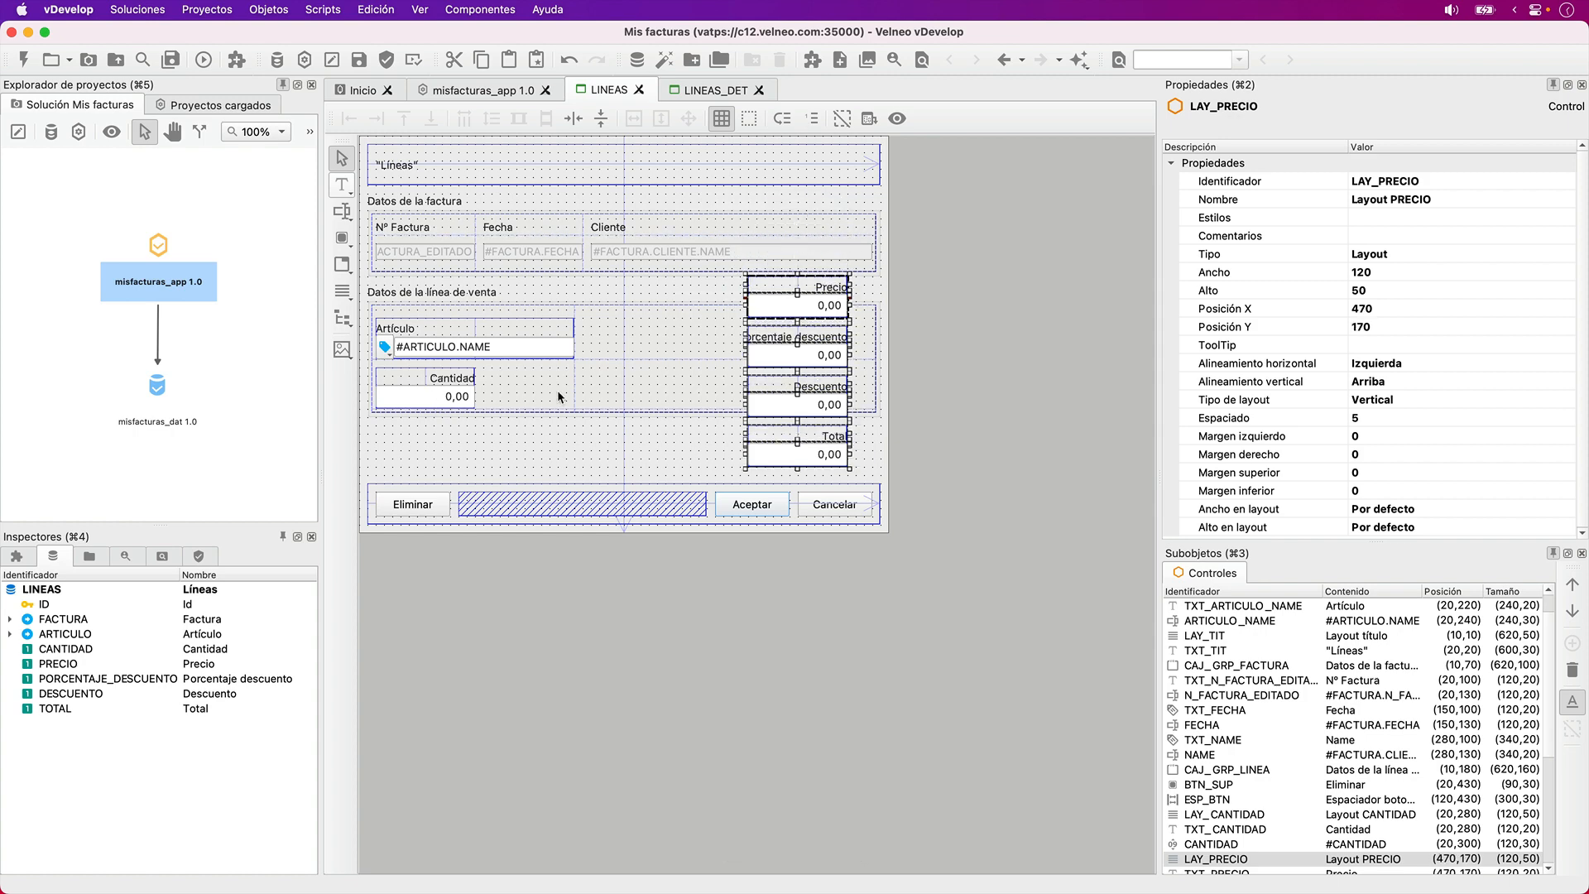
{"action": "left_click", "coordinate": [949, 290]}
{"action": "left_click", "coordinate": [831, 288]}
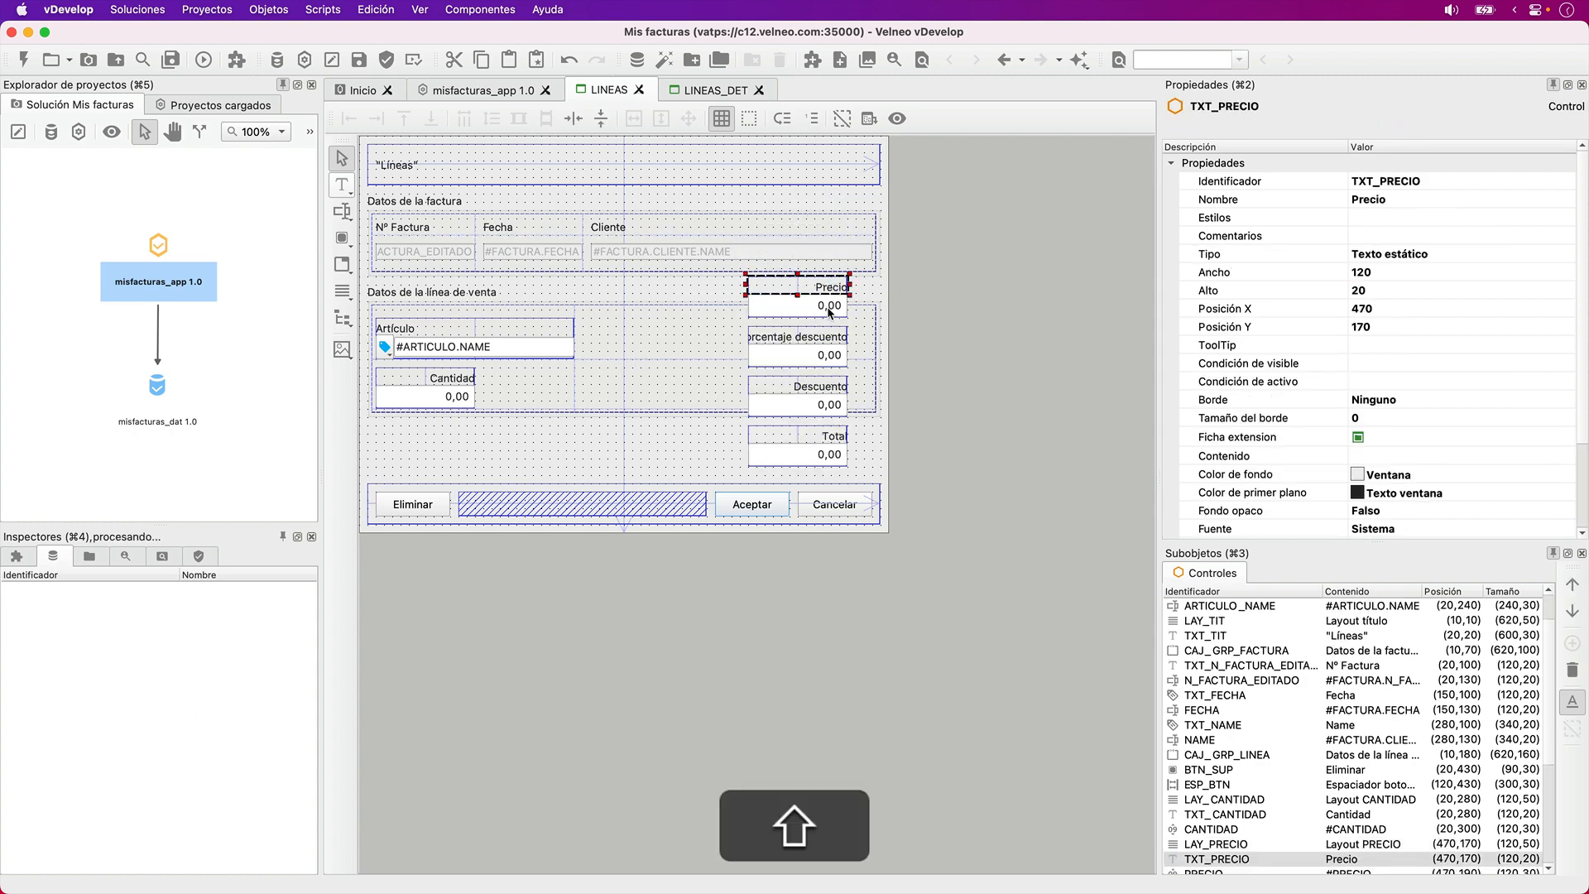
{"action": "left_click", "coordinate": [829, 311], "text": "shift"}
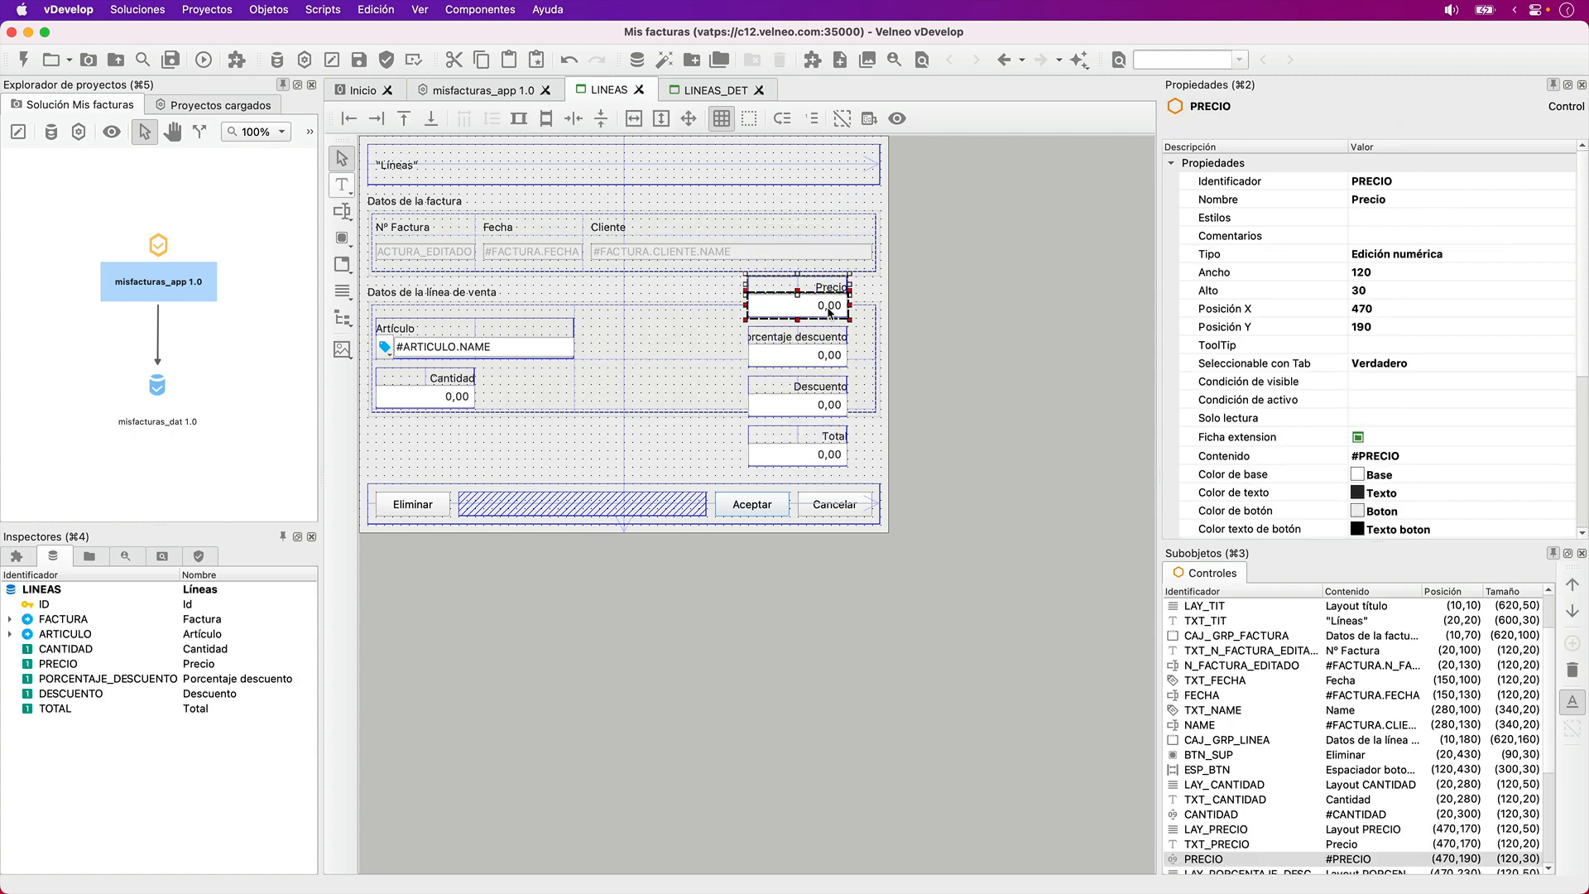
{"action": "left_click", "coordinate": [866, 306]}
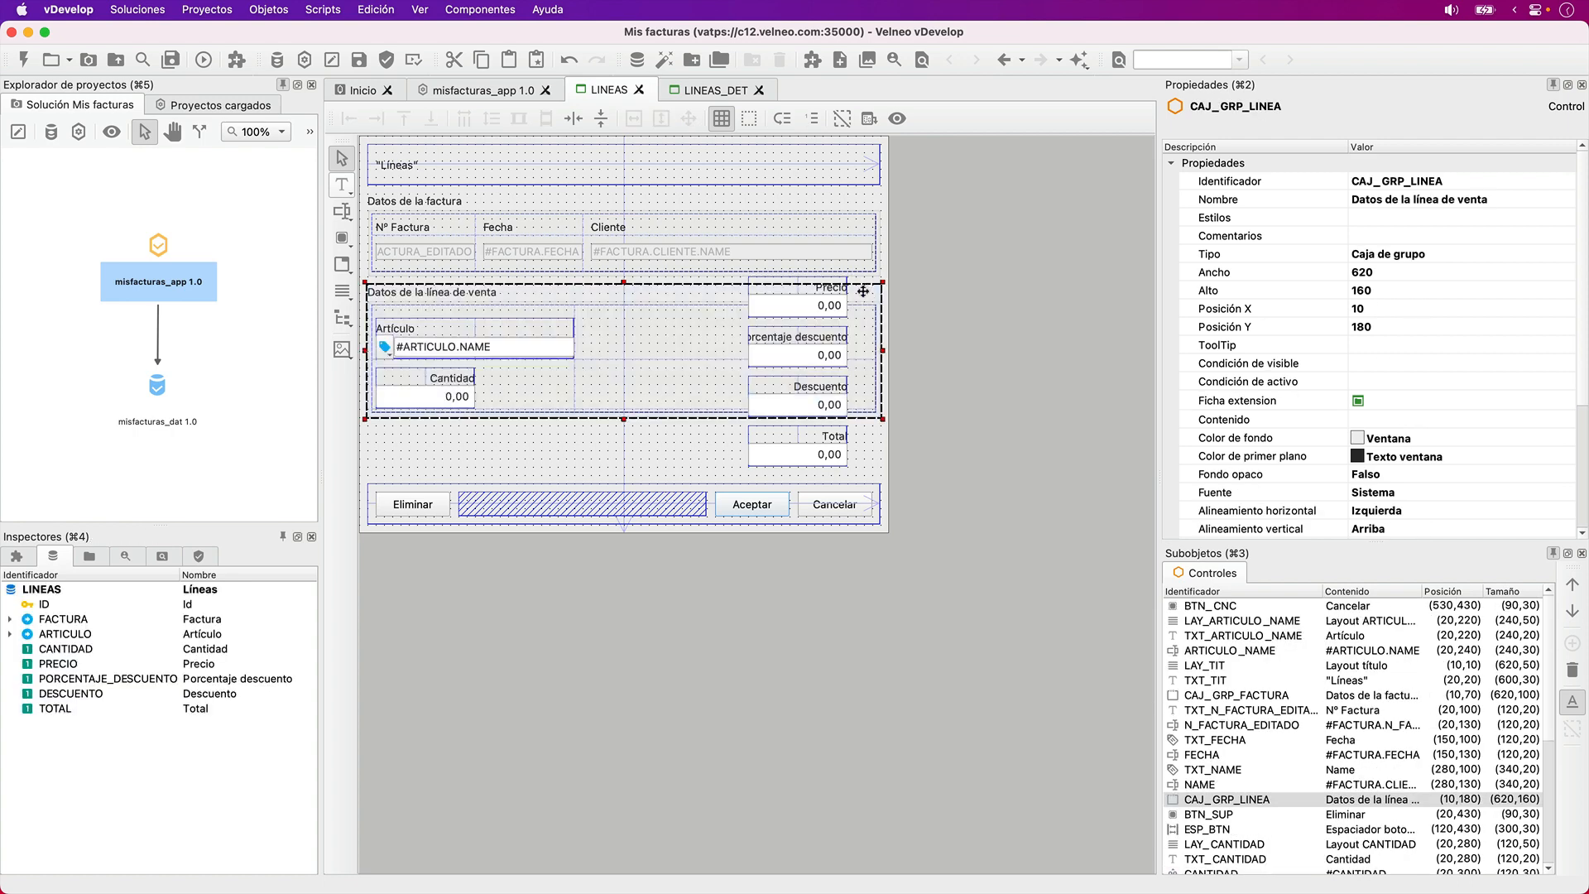
{"action": "left_click", "coordinate": [925, 315]}
- Move the Precio label to X 150, Y 280 and its field to X 150, Y 300, beside Cantidad
{"action": "left_click", "coordinate": [832, 289]}
{"action": "left_click", "coordinate": [819, 309], "text": "shift"}
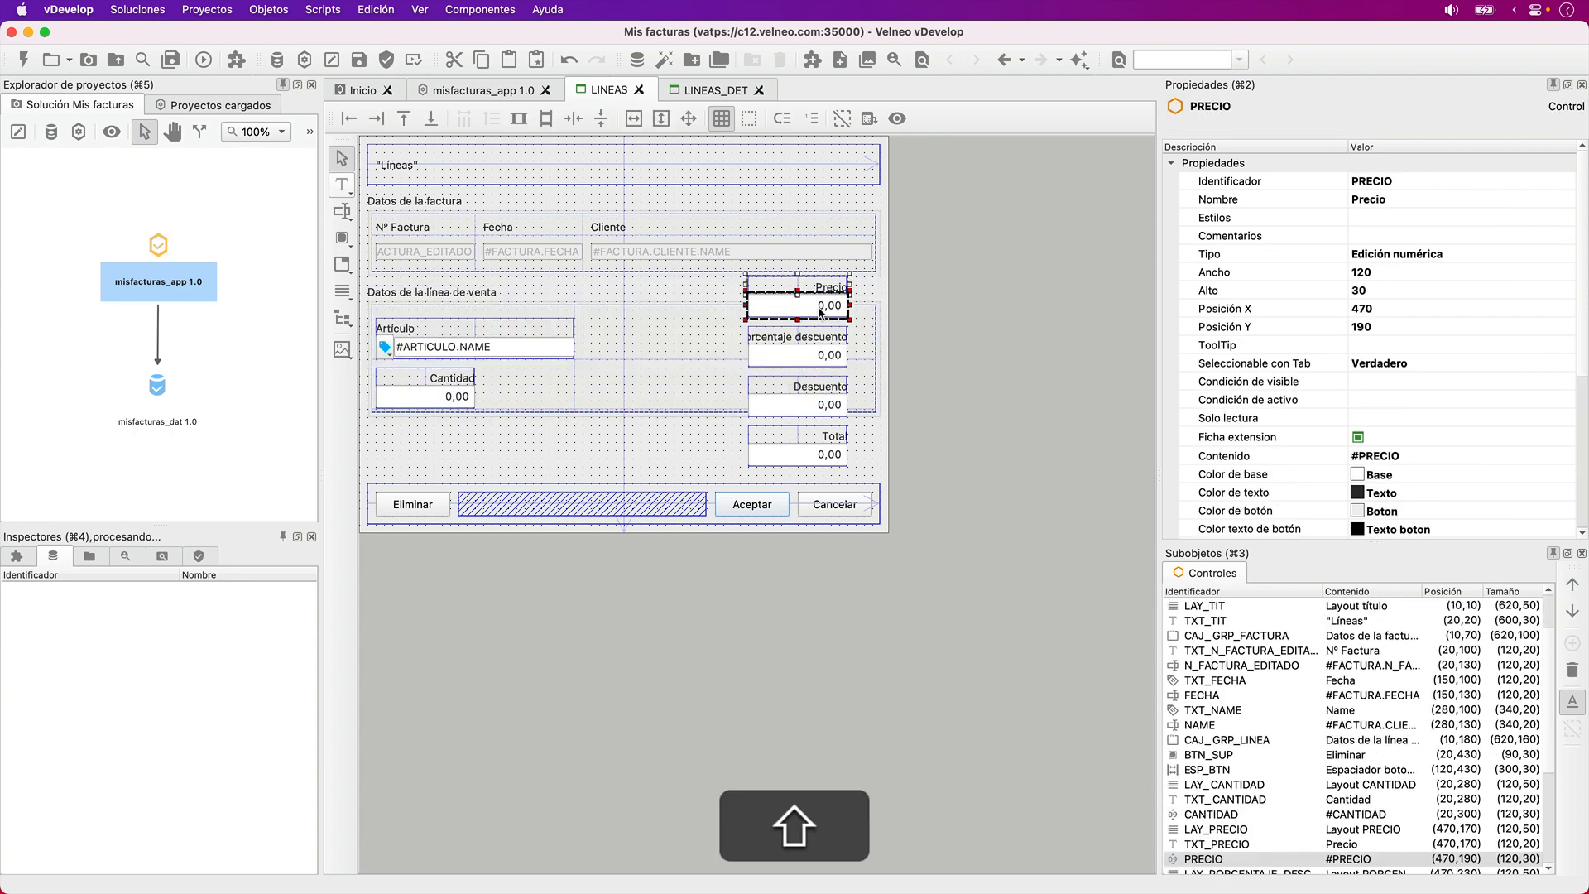
{"action": "key", "text": "shift+Down"}
{"action": "key", "text": "shift+Down"}
{"action": "key", "text": "shift+Down"}
{"action": "key", "text": "shift+Down"}
{"action": "key", "text": "shift+Down"}
{"action": "key", "text": "shift+Down"}
{"action": "key", "text": "shift+Down"}
{"action": "key", "text": "shift+Down"}
{"action": "key", "text": "shift+Down"}
{"action": "key", "text": "shift+Left"}
{"action": "key", "text": "shift+Left"}
{"action": "key", "text": "shift+Left"}
{"action": "key", "text": "shift+Left"}
{"action": "key", "text": "shift+Left"}
{"action": "key", "text": "shift+Left"}
{"action": "key", "text": "shift+Left"}
{"action": "key", "text": "shift+Left"}
{"action": "key", "text": "shift+Left"}
{"action": "key", "text": "shift+Left"}
{"action": "key", "text": "shift+Left"}
{"action": "key", "text": "shift+Left"}
{"action": "key", "text": "shift+Left"}
{"action": "key", "text": "shift+Left"}
{"action": "key", "text": "shift+Left"}
{"action": "key", "text": "shift+Left"}
{"action": "key", "text": "shift+Left"}
{"action": "key", "text": "shift+Left"}
{"action": "key", "text": "shift+Left"}
{"action": "key", "text": "shift+Left"}
{"action": "key", "text": "shift+Left"}
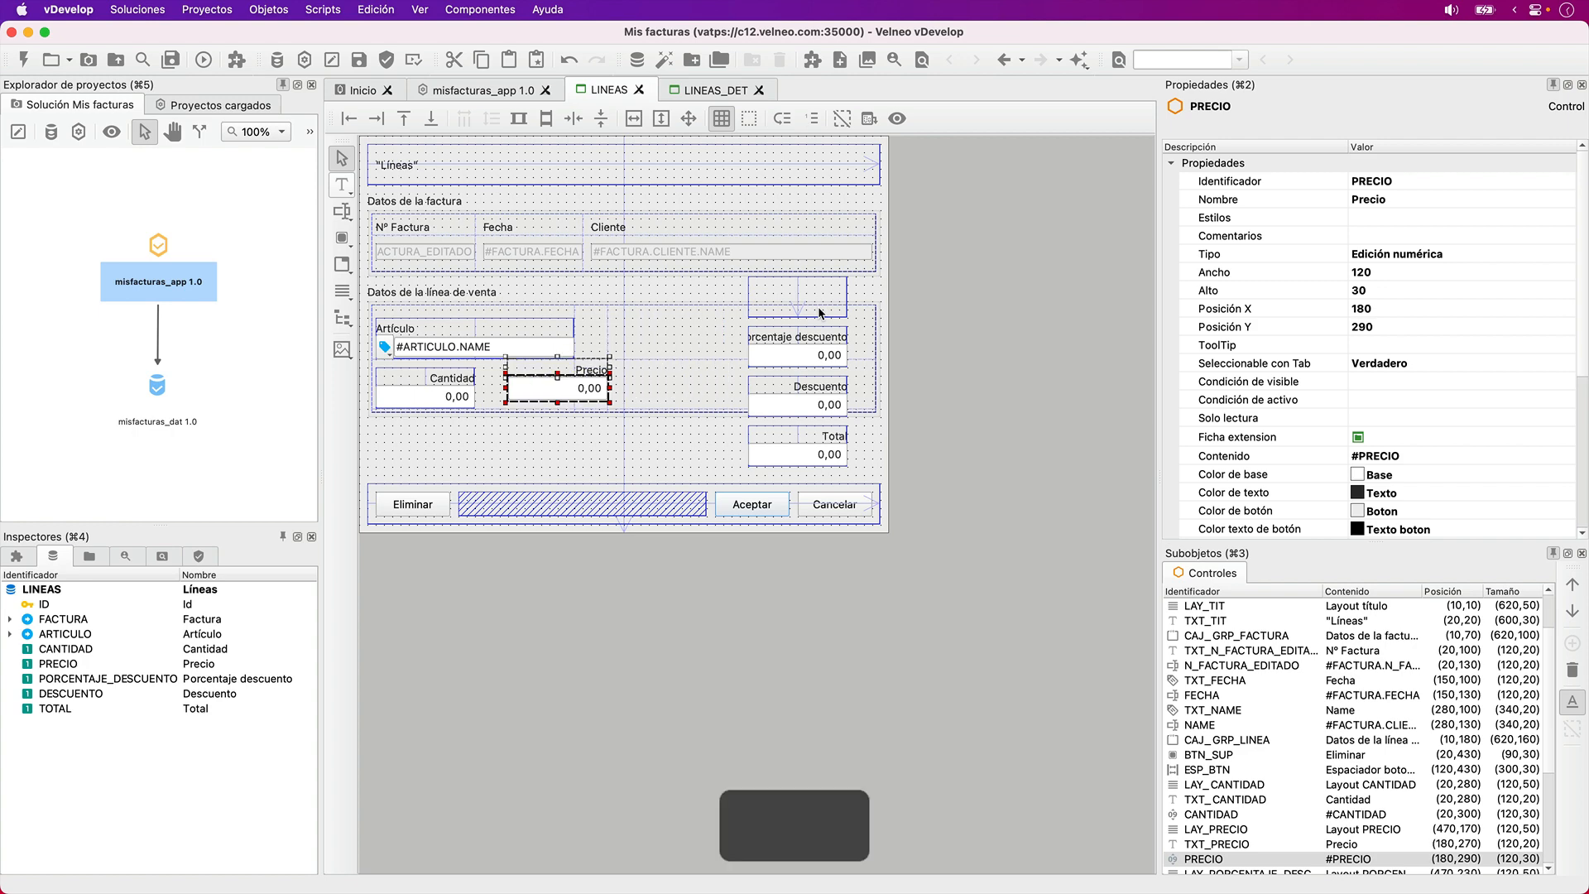
{"action": "key", "text": "shift+Down"}
{"action": "key", "text": "shift+Down"}
{"action": "key", "text": "shift+Down"}
{"action": "key", "text": "Up"}
- Move the empty LAY_PRECIO layout to X 150, Y 280 so it encloses the Precio label and field
{"action": "left_click", "coordinate": [817, 311]}
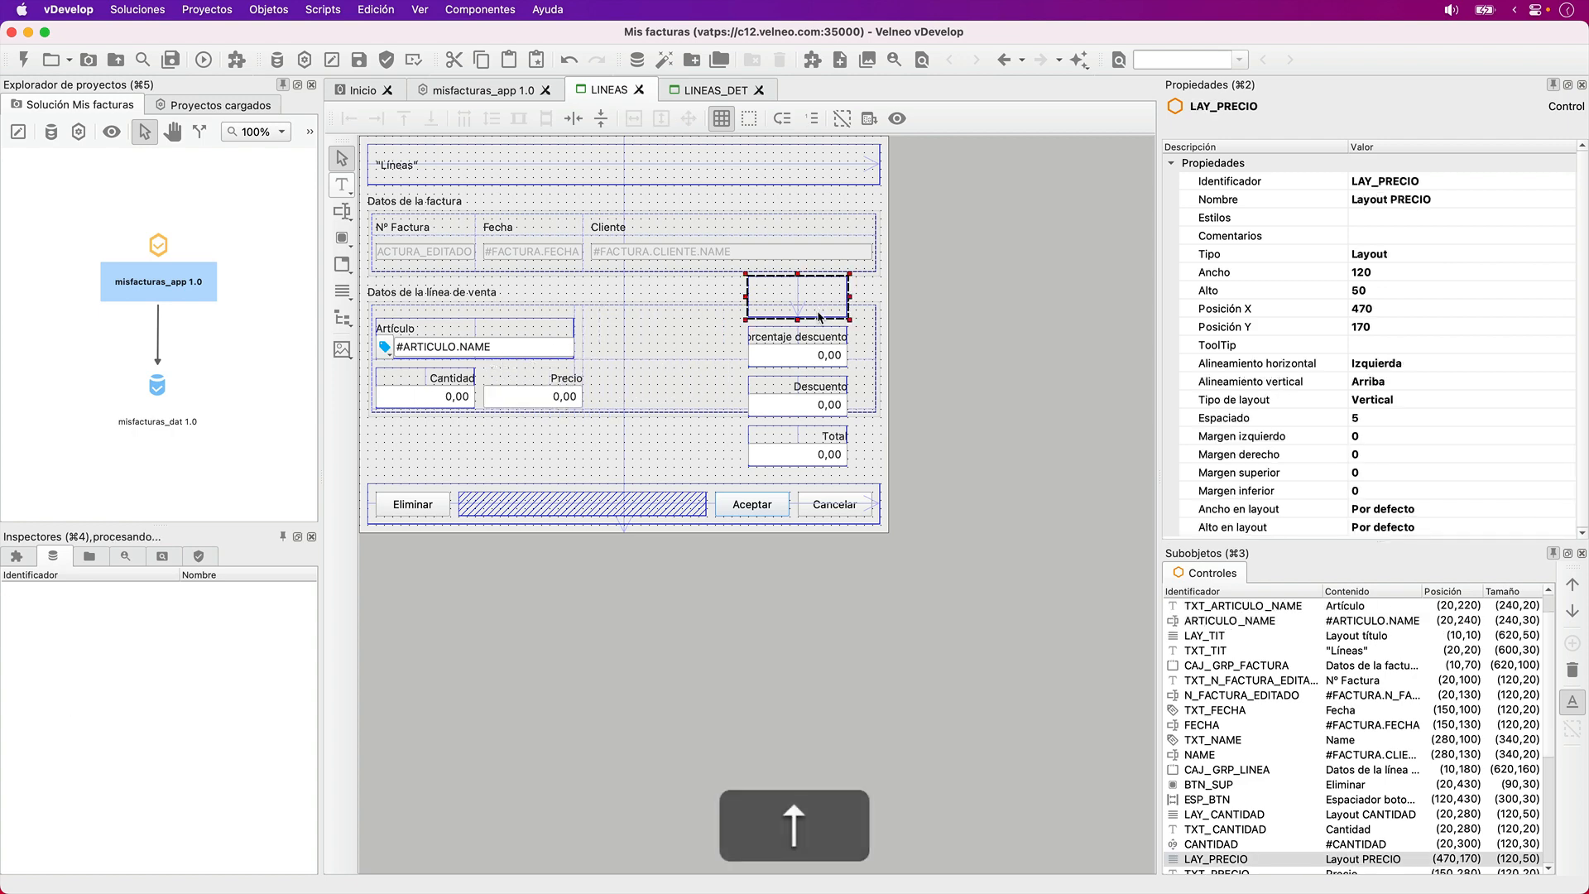
{"action": "key", "text": "Down"}
{"action": "key", "text": "Down"}
{"action": "key", "text": "Down"}
{"action": "key", "text": "Down"}
{"action": "key", "text": "Down"}
{"action": "key", "text": "Down"}
{"action": "key", "text": "Down"}
{"action": "key", "text": "Down"}
{"action": "key", "text": "Down"}
{"action": "key", "text": "Left"}
{"action": "key", "text": "Left"}
{"action": "key", "text": "Left"}
{"action": "key", "text": "Left"}
{"action": "key", "text": "Left"}
{"action": "key", "text": "Left"}
{"action": "key", "text": "Left"}
{"action": "key", "text": "Left"}
{"action": "key", "text": "Left"}
{"action": "key", "text": "Left"}
{"action": "key", "text": "Left"}
{"action": "key", "text": "Left"}
{"action": "key", "text": "Left"}
{"action": "key", "text": "Left"}
{"action": "key", "text": "Left"}
{"action": "key", "text": "Left"}
{"action": "key", "text": "Left"}
{"action": "key", "text": "Left"}
{"action": "key", "text": "Left"}
{"action": "key", "text": "Left"}
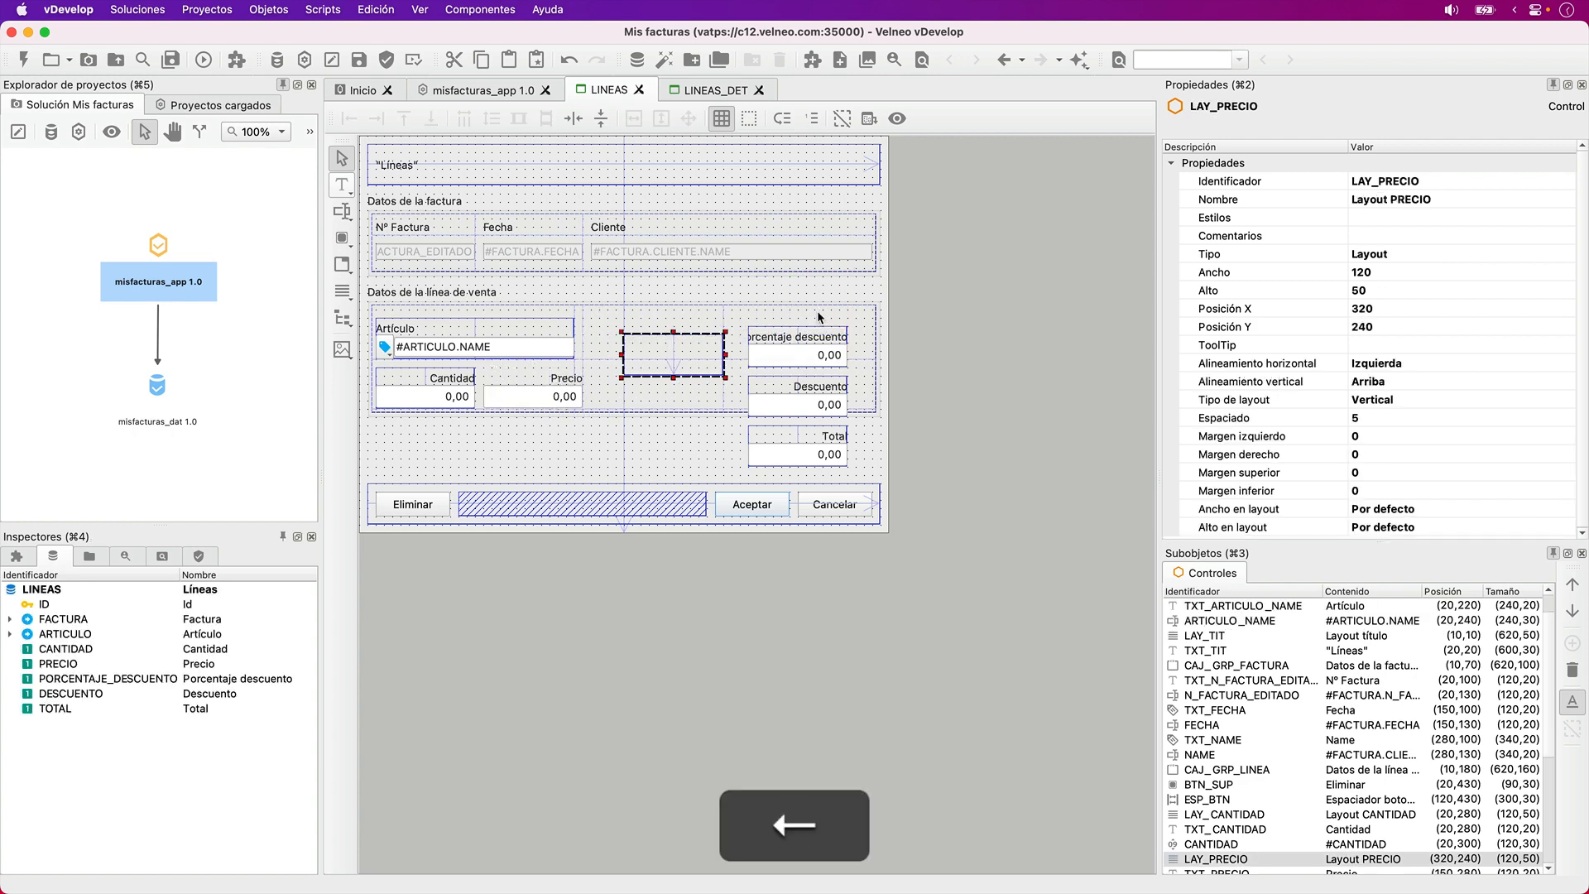
{"action": "key", "text": "Down"}
{"action": "key", "text": "Down"}
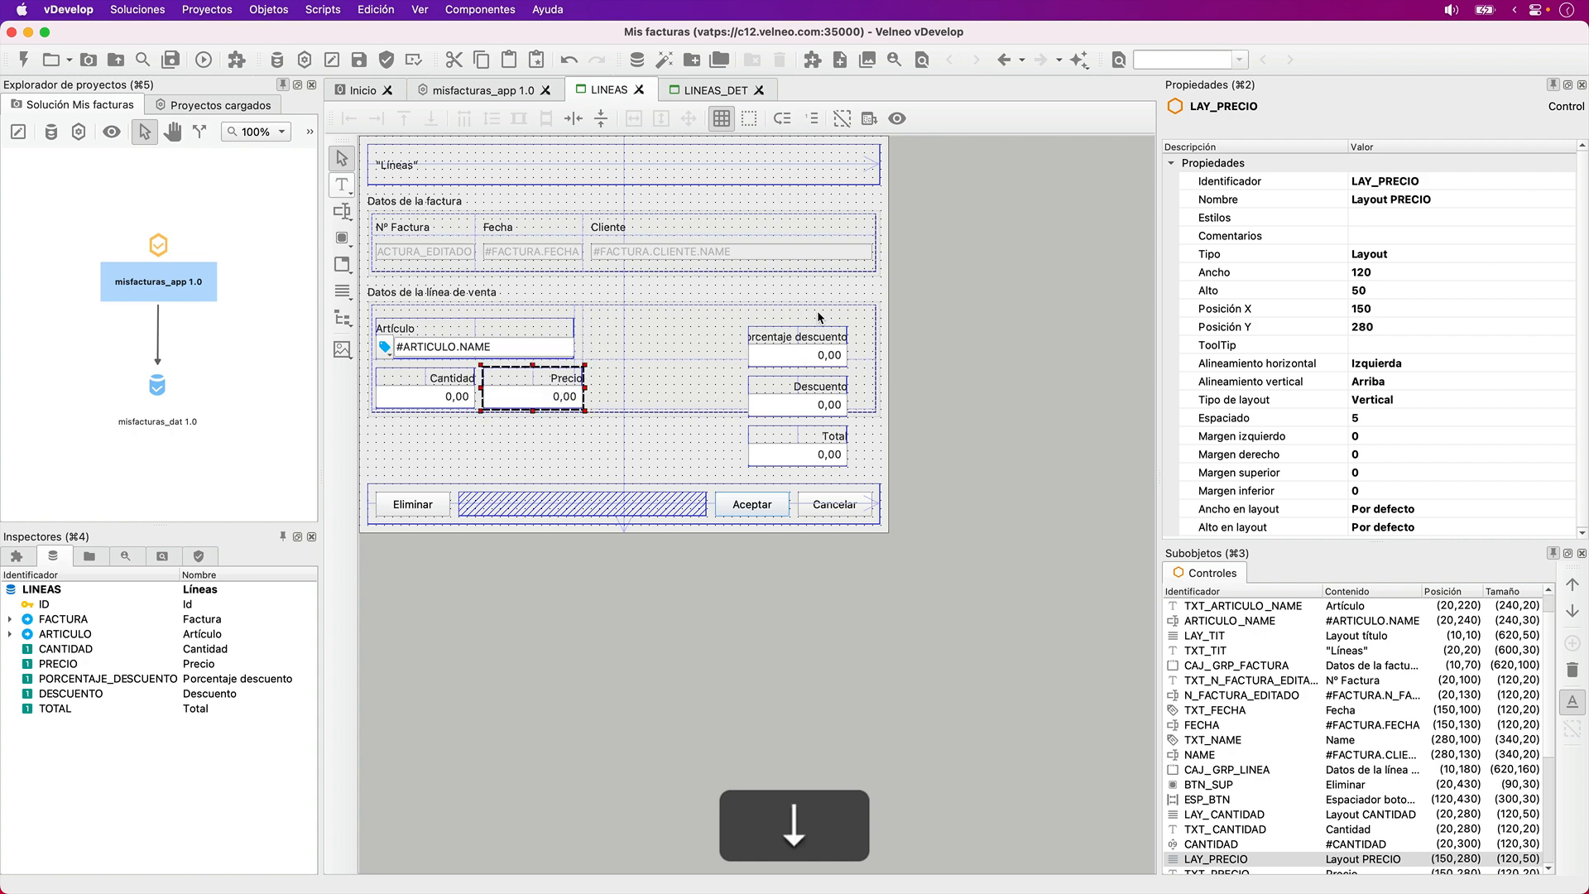
- Move the Porcentaje descuento label to X 280, Y 280 and its field to X 280, Y 300, beside Precio
{"action": "left_click", "coordinate": [826, 337]}
{"action": "left_click", "coordinate": [825, 358], "text": "shift"}
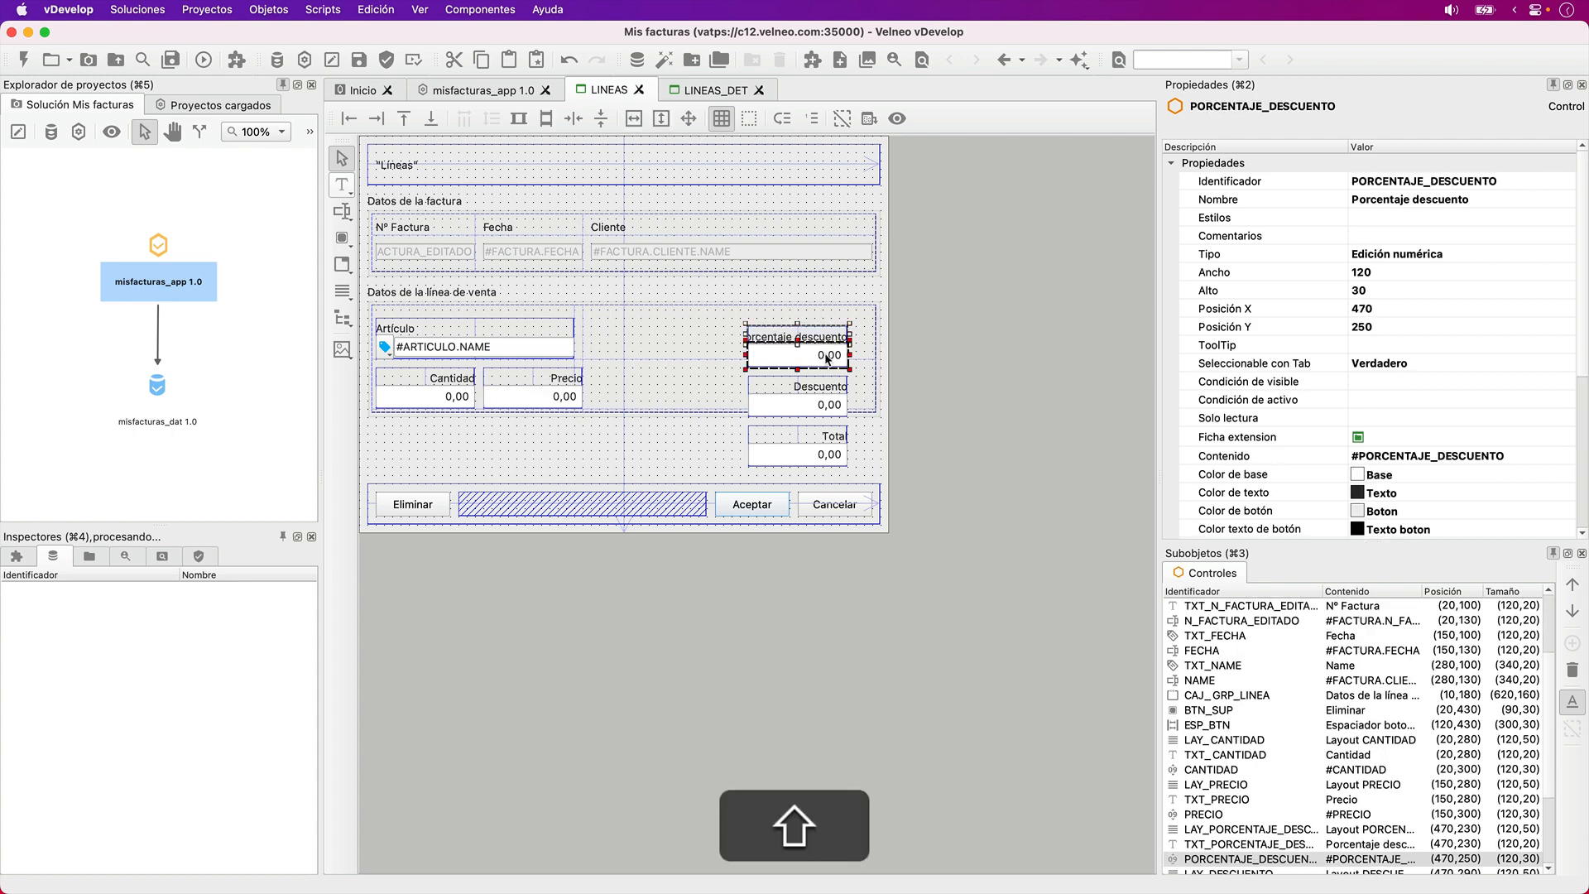
{"action": "key", "text": "Down"}
{"action": "key", "text": "Down"}
{"action": "key", "text": "Down"}
{"action": "key", "text": "Down"}
{"action": "key", "text": "Down"}
{"action": "key", "text": "Down"}
{"action": "key", "text": "Left"}
{"action": "key", "text": "Left"}
{"action": "key", "text": "Left"}
{"action": "key", "text": "Left"}
{"action": "key", "text": "Left"}
{"action": "key", "text": "Left"}
{"action": "key", "text": "Left"}
{"action": "key", "text": "Left"}
{"action": "key", "text": "Left"}
{"action": "key", "text": "Left"}
{"action": "key", "text": "Left"}
{"action": "key", "text": "Left"}
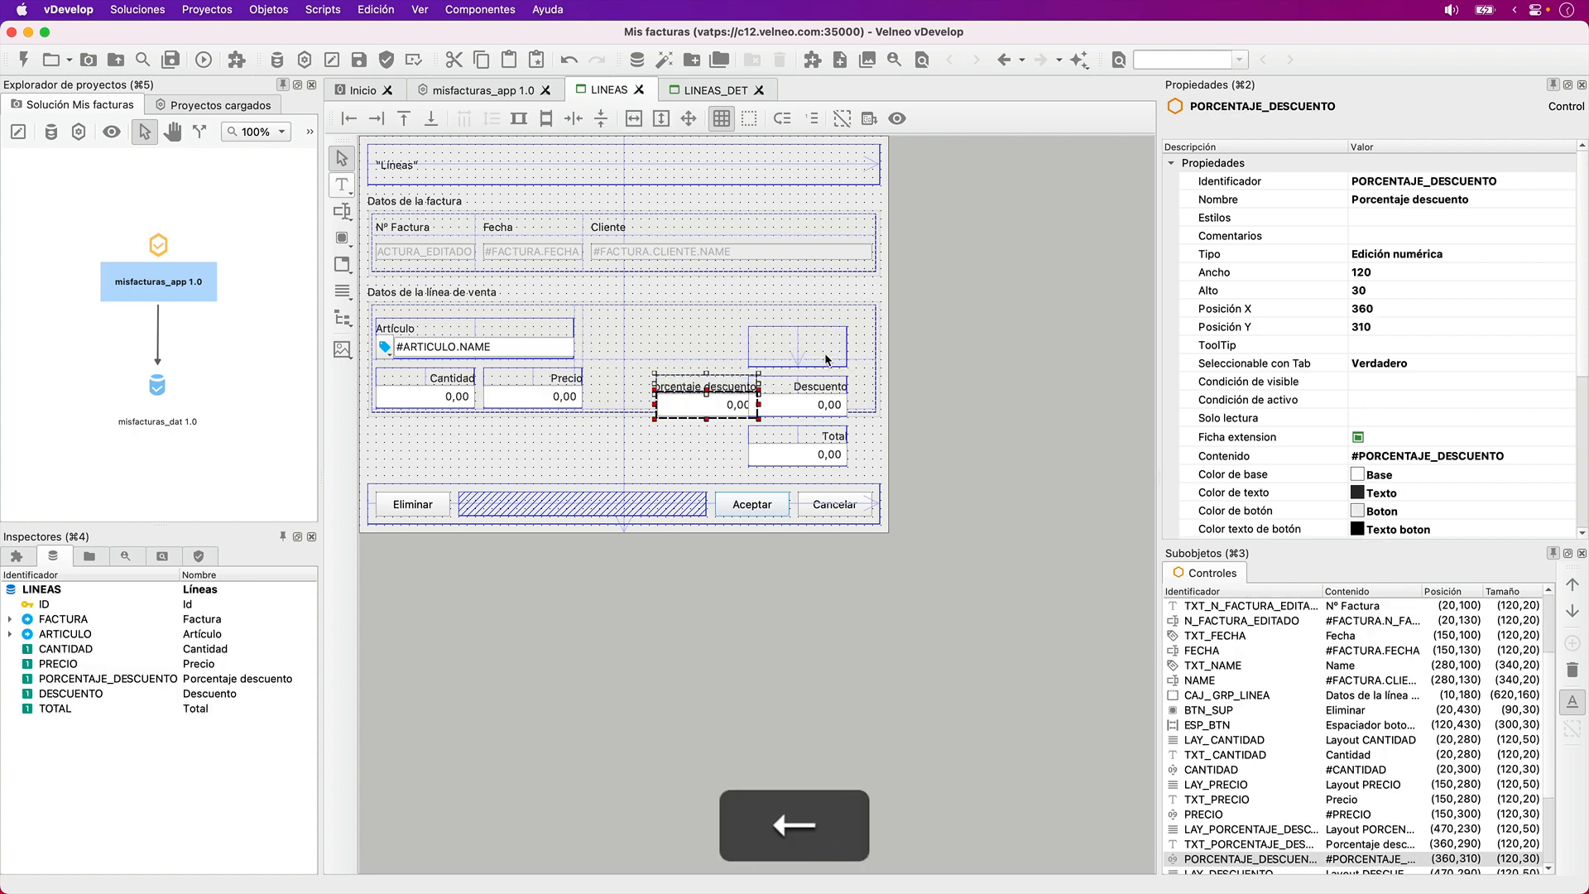
{"action": "key", "text": "Up"}
{"action": "key", "text": "Up"}
{"action": "key", "text": "Left"}
{"action": "key", "text": "Left"}
{"action": "key", "text": "Left"}
{"action": "key", "text": "Left"}
{"action": "key", "text": "Left"}
{"action": "key", "text": "Left"}
{"action": "key", "text": "Left"}
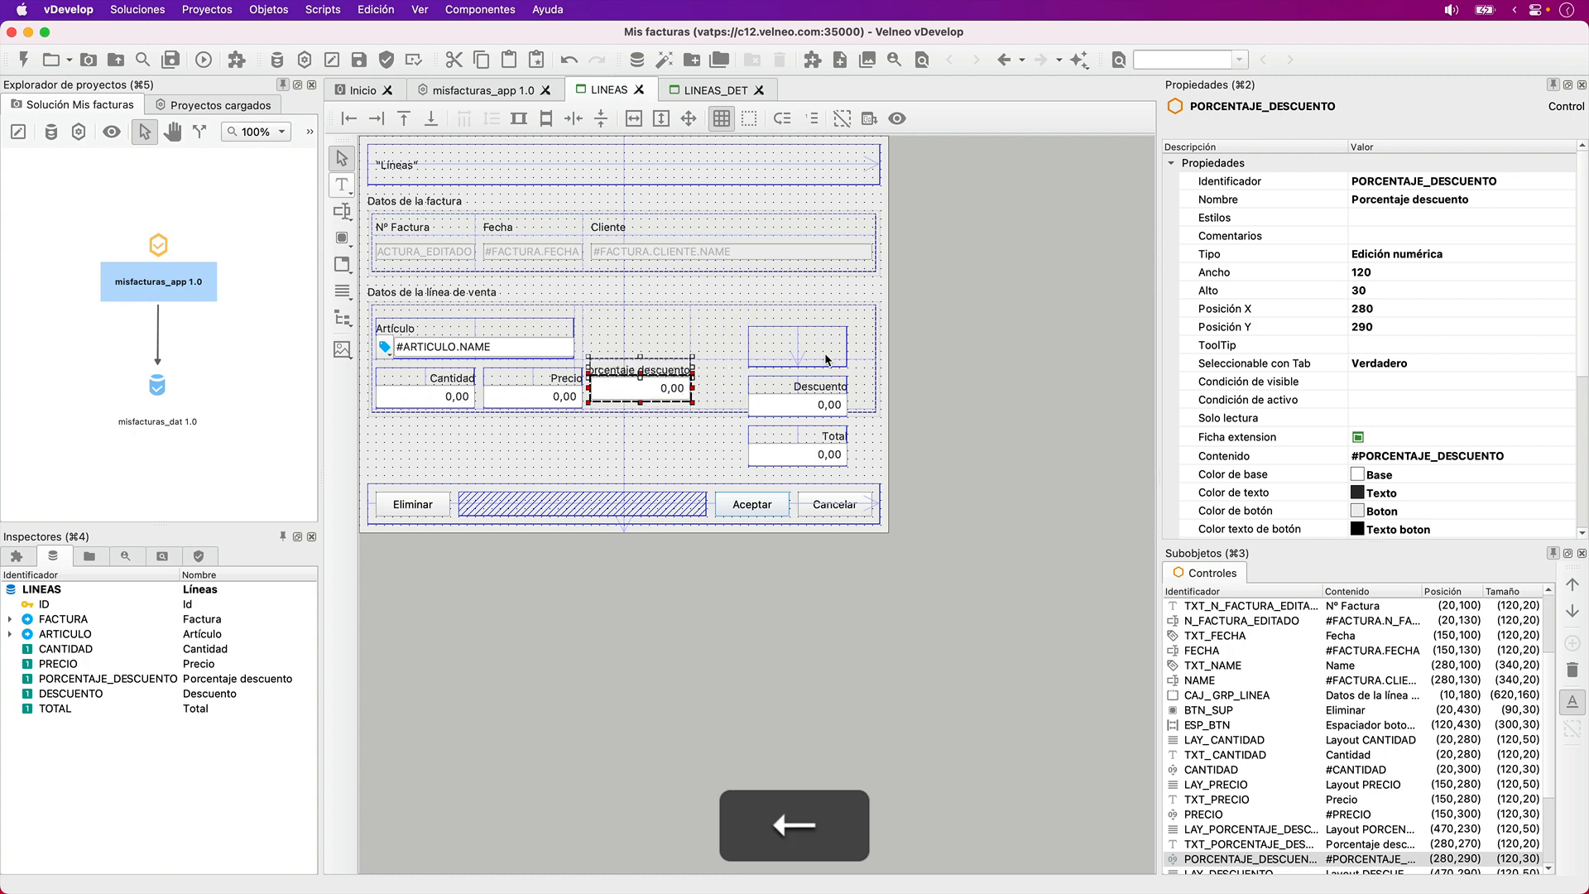
{"action": "key", "text": "Down"}
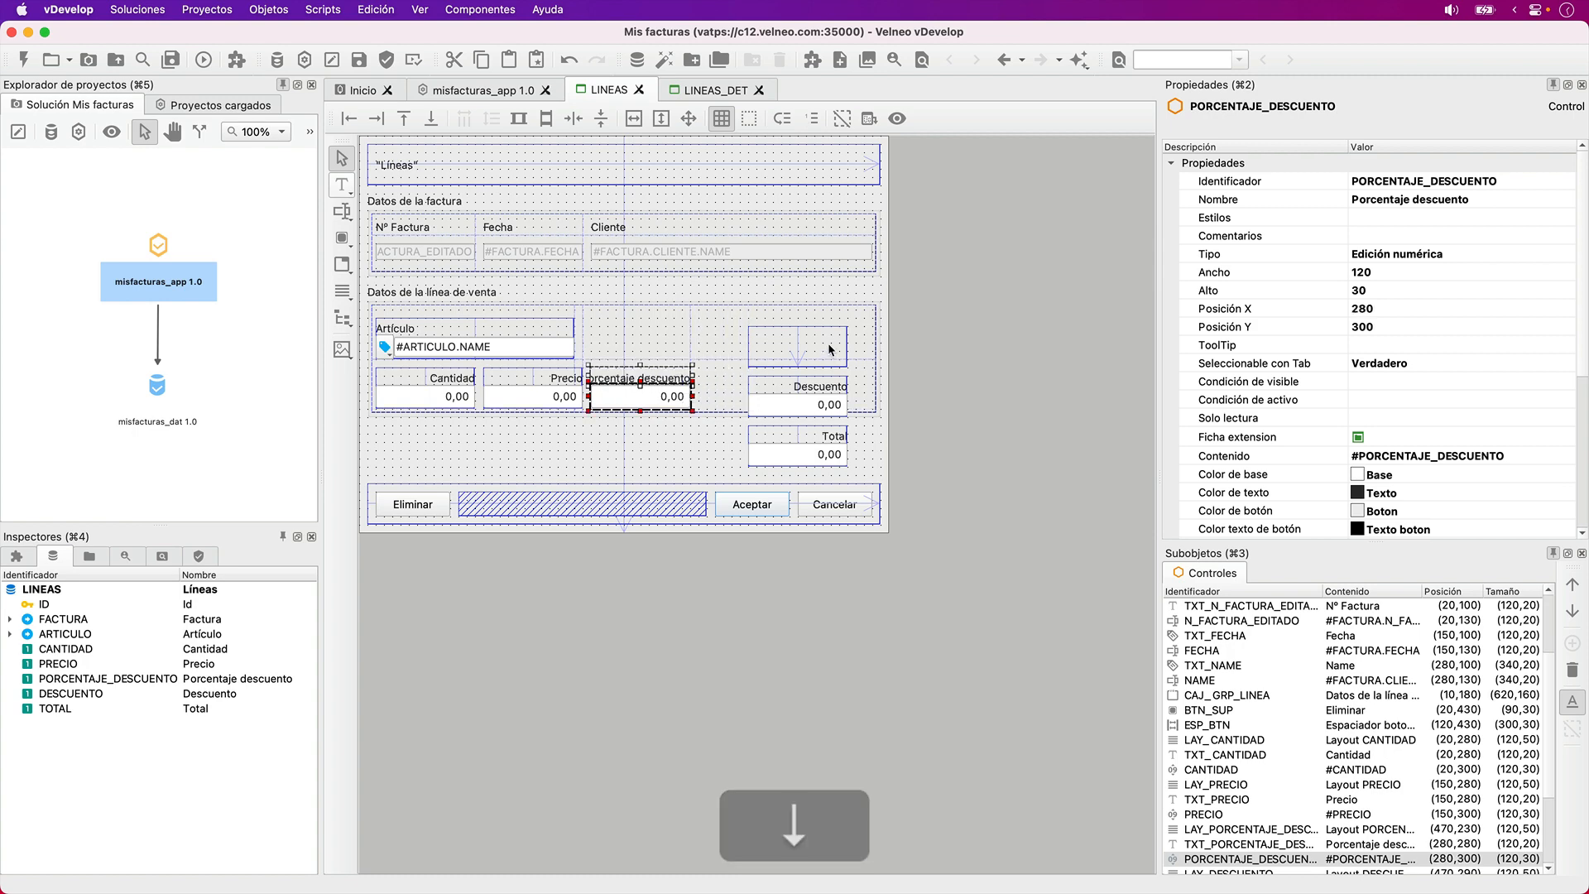
- Move the LAY_PORCENTAJE_DESCUENTO layout to X 280, Y 280 around its label and field, and deselect it
{"action": "left_click", "coordinate": [829, 349]}
{"action": "key", "text": "Down"}
{"action": "key", "text": "Down"}
{"action": "key", "text": "Down"}
{"action": "key", "text": "Down"}
{"action": "key", "text": "Down"}
{"action": "key", "text": "Left"}
{"action": "key", "text": "Left"}
{"action": "key", "text": "Left"}
{"action": "key", "text": "Left"}
{"action": "key", "text": "Left"}
{"action": "key", "text": "Left"}
{"action": "key", "text": "Left"}
{"action": "key", "text": "Left"}
{"action": "key", "text": "Left"}
{"action": "key", "text": "Left"}
{"action": "key", "text": "Left"}
{"action": "key", "text": "Left"}
{"action": "key", "text": "Left"}
{"action": "key", "text": "Left"}
{"action": "key", "text": "Left"}
{"action": "key", "text": "Left"}
{"action": "key", "text": "Left"}
{"action": "key", "text": "Left"}
{"action": "key", "text": "Left"}
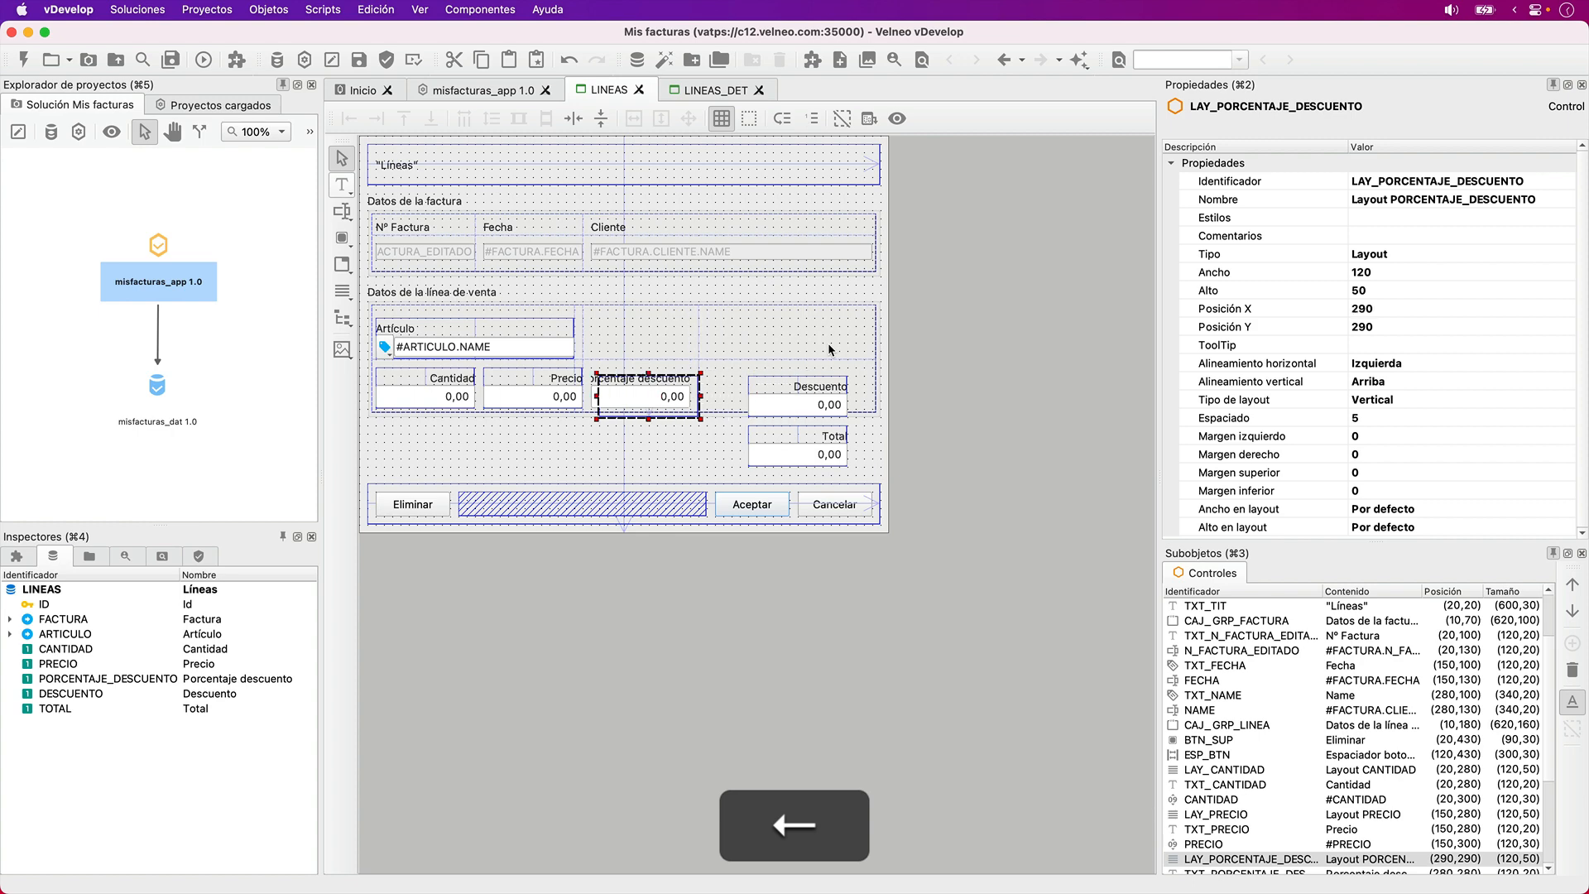
{"action": "left_click", "coordinate": [958, 383]}
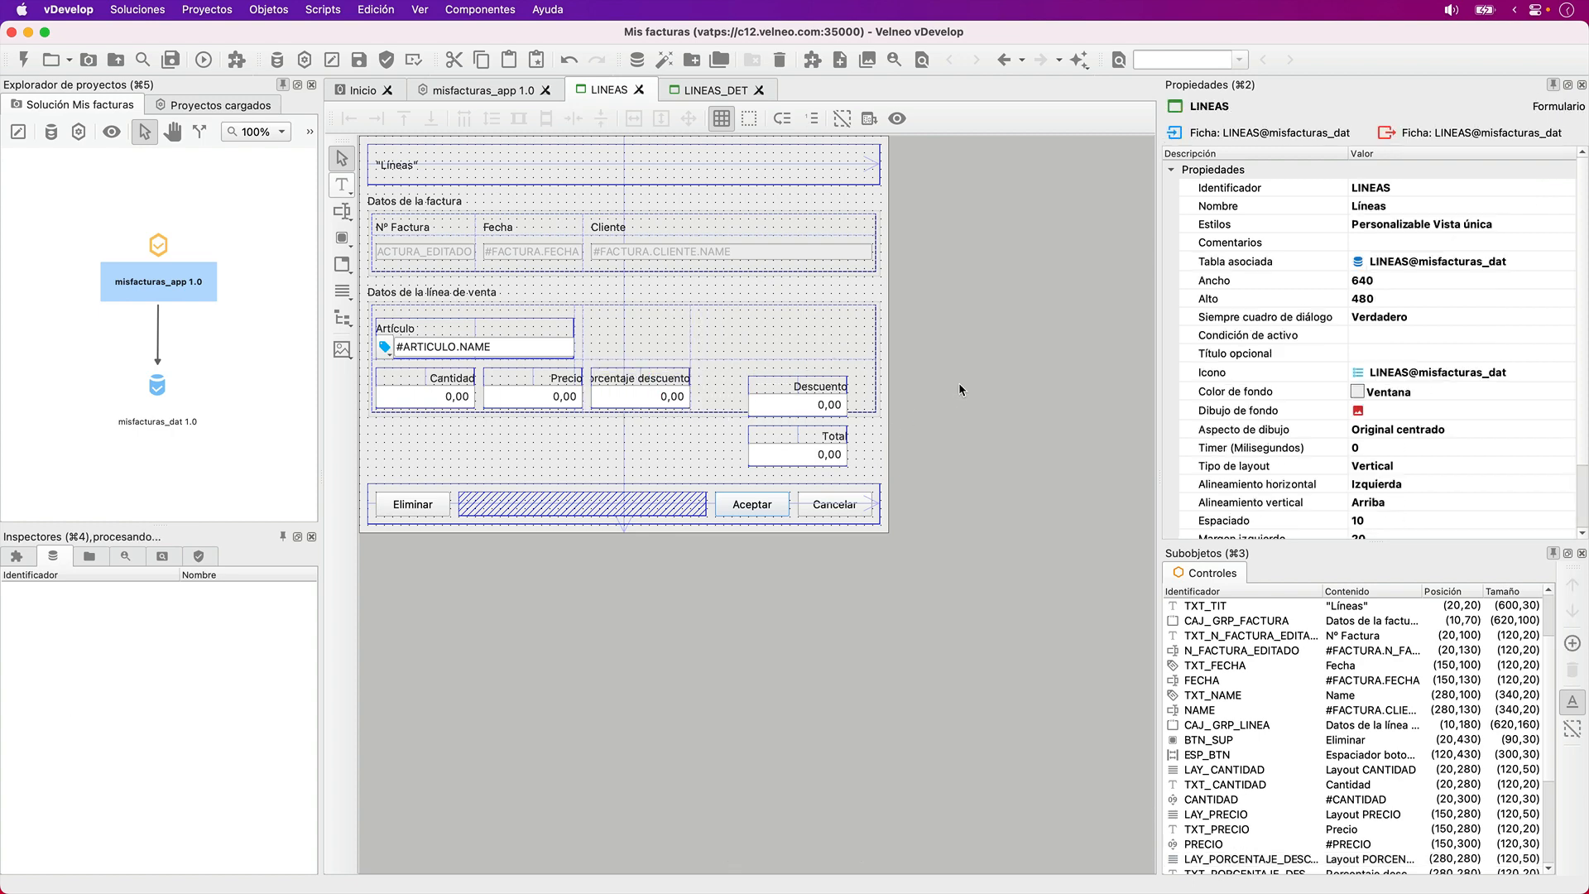
- Rename the Porcentaje descuento label to "% dto."
{"action": "left_click", "coordinate": [633, 376]}
{"action": "left_click", "coordinate": [1386, 199]}
{"action": "double_click", "coordinate": [1382, 201]}
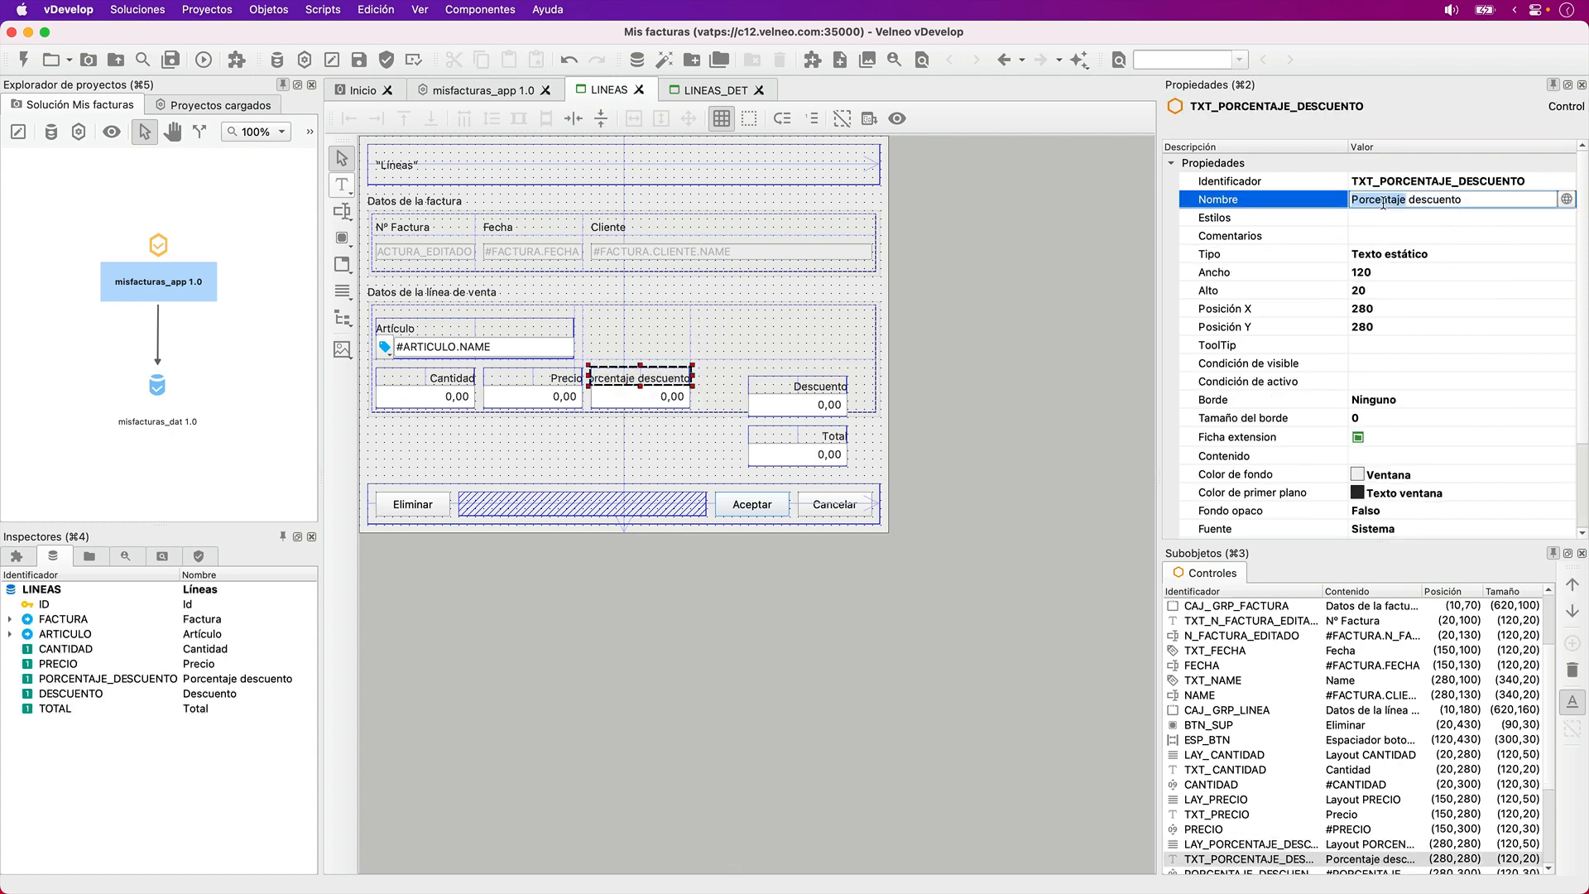
{"action": "type", "text": "%"}
{"action": "key", "text": "shift+Tab"}
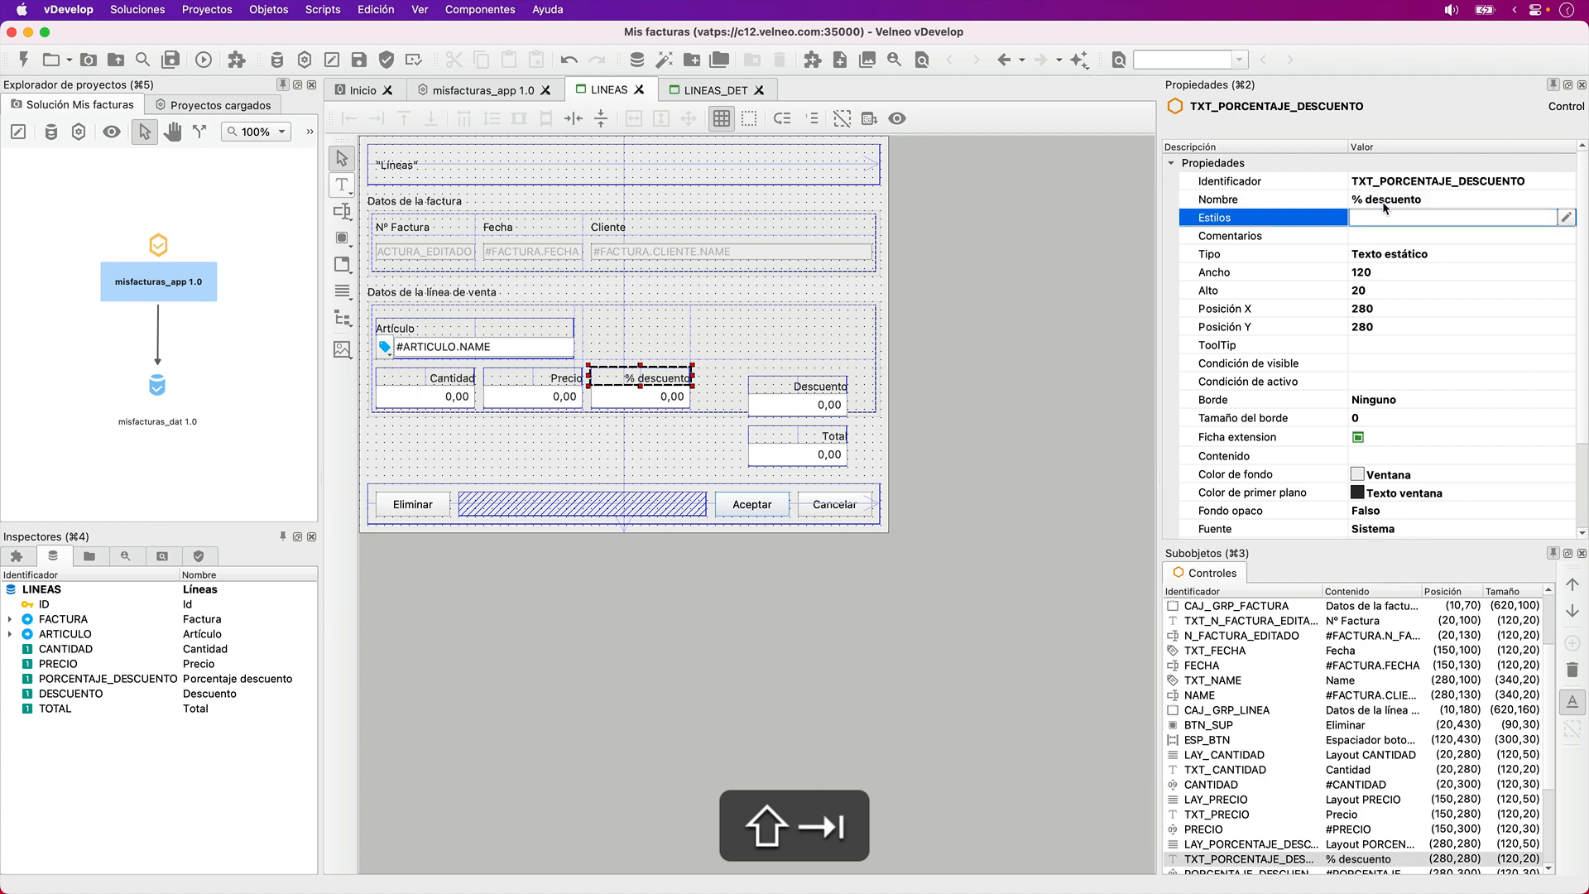
{"action": "key", "text": "Tab"}
{"action": "key", "text": "Up"}
{"action": "key", "text": "BackSpace"}
{"action": "key", "text": "BackSpace"}
{"action": "key", "text": "BackSpace"}
{"action": "key", "text": "BackSpace"}
{"action": "key", "text": "BackSpace"}
{"action": "key", "text": "BackSpace"}
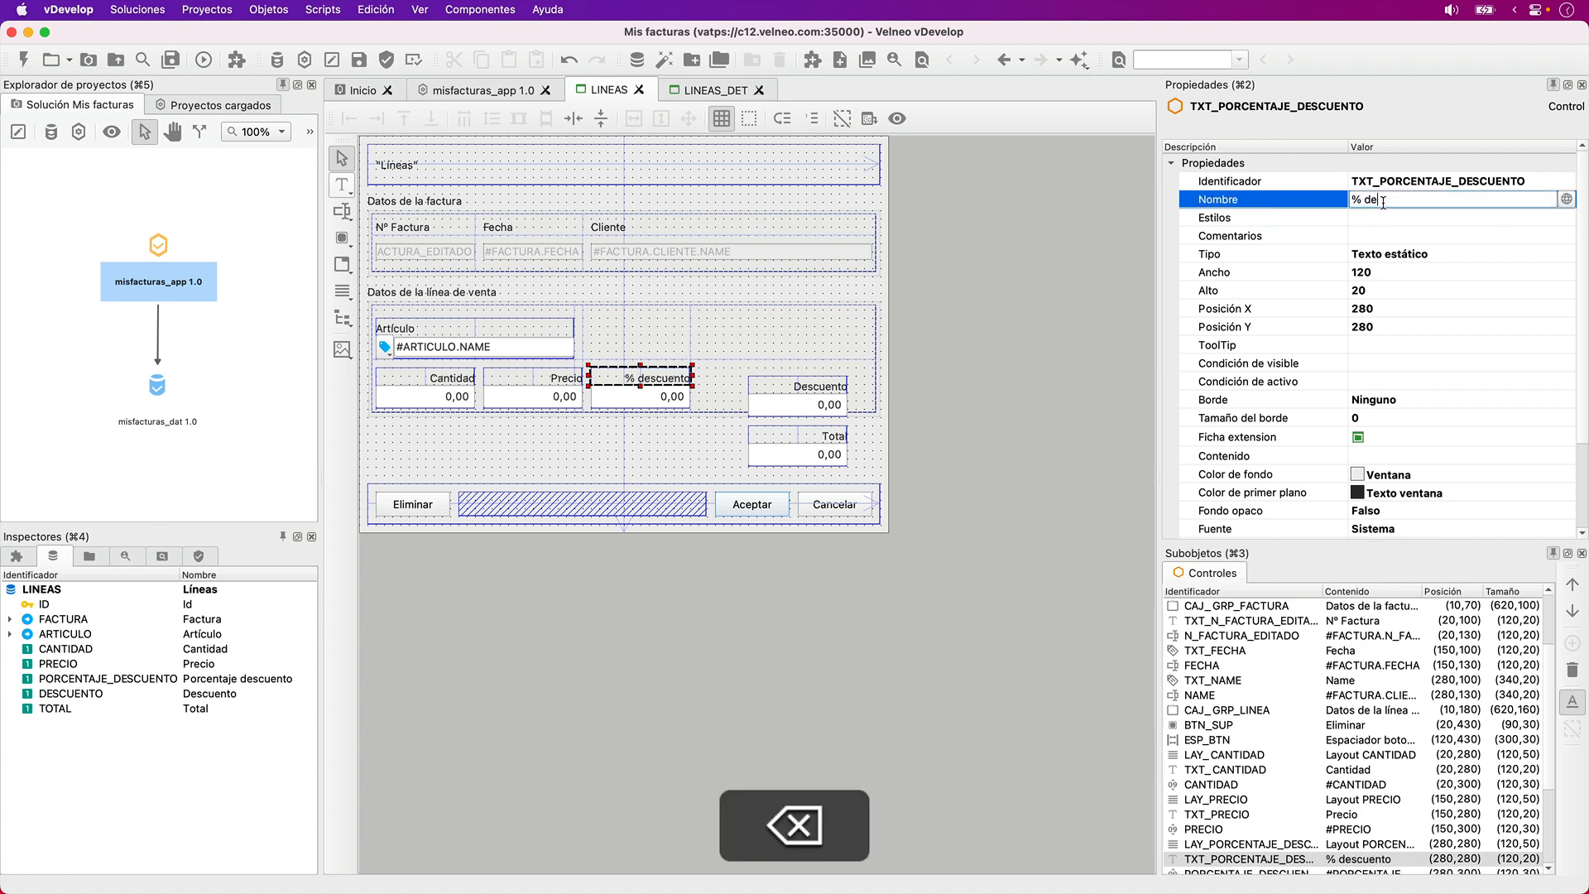
{"action": "type", "text": "to."}
{"action": "key", "text": "Tab"}
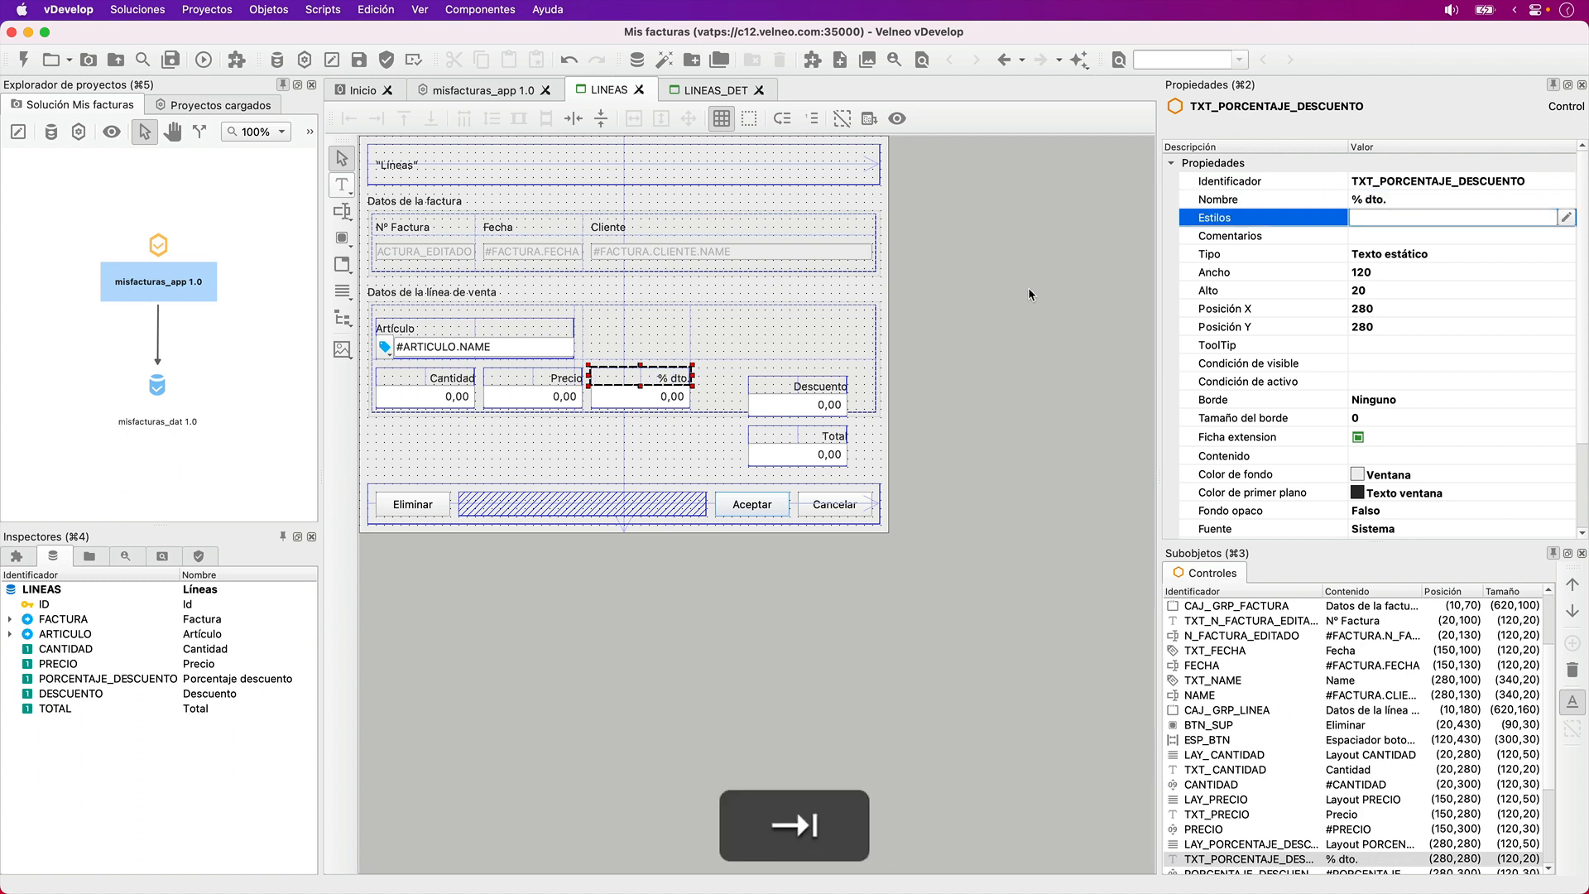
- Narrow the "% dto." label to a width of 60
{"action": "left_click", "coordinate": [732, 368]}
{"action": "left_click", "coordinate": [677, 379]}
{"action": "key", "text": "shift+Left"}
{"action": "key", "text": "shift+Left"}
{"action": "key", "text": "shift+Left"}
{"action": "key", "text": "shift+Left"}
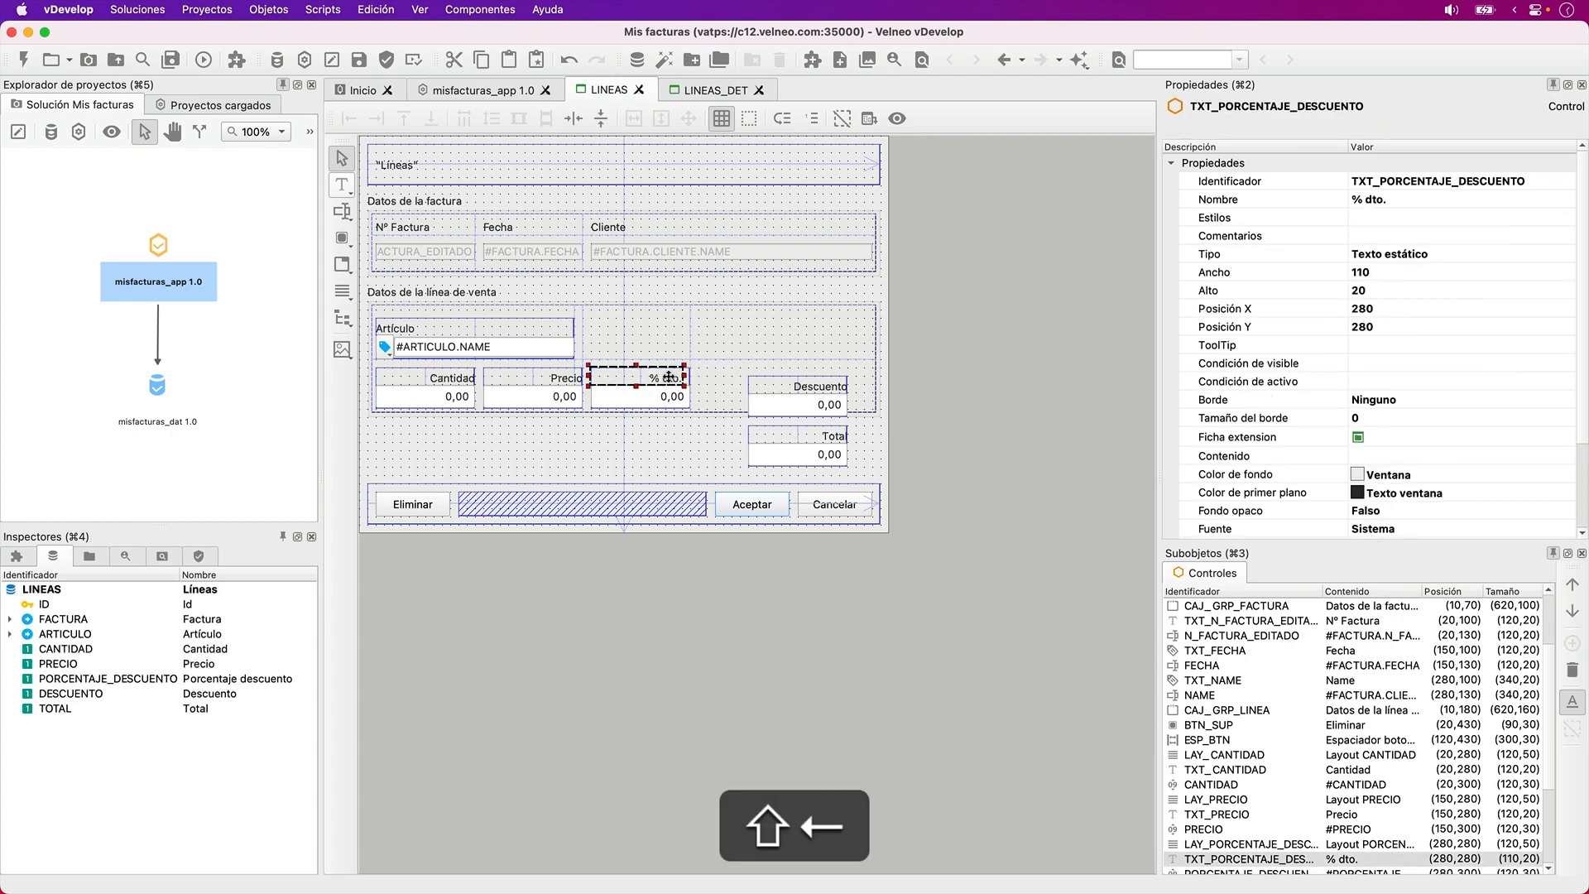
{"action": "key", "text": "shift+Left"}
{"action": "key", "text": "shift+Left"}
- Narrow the PORCENTAJE_DESCUENTO field below its label to a width of 60
{"action": "left_click", "coordinate": [662, 405]}
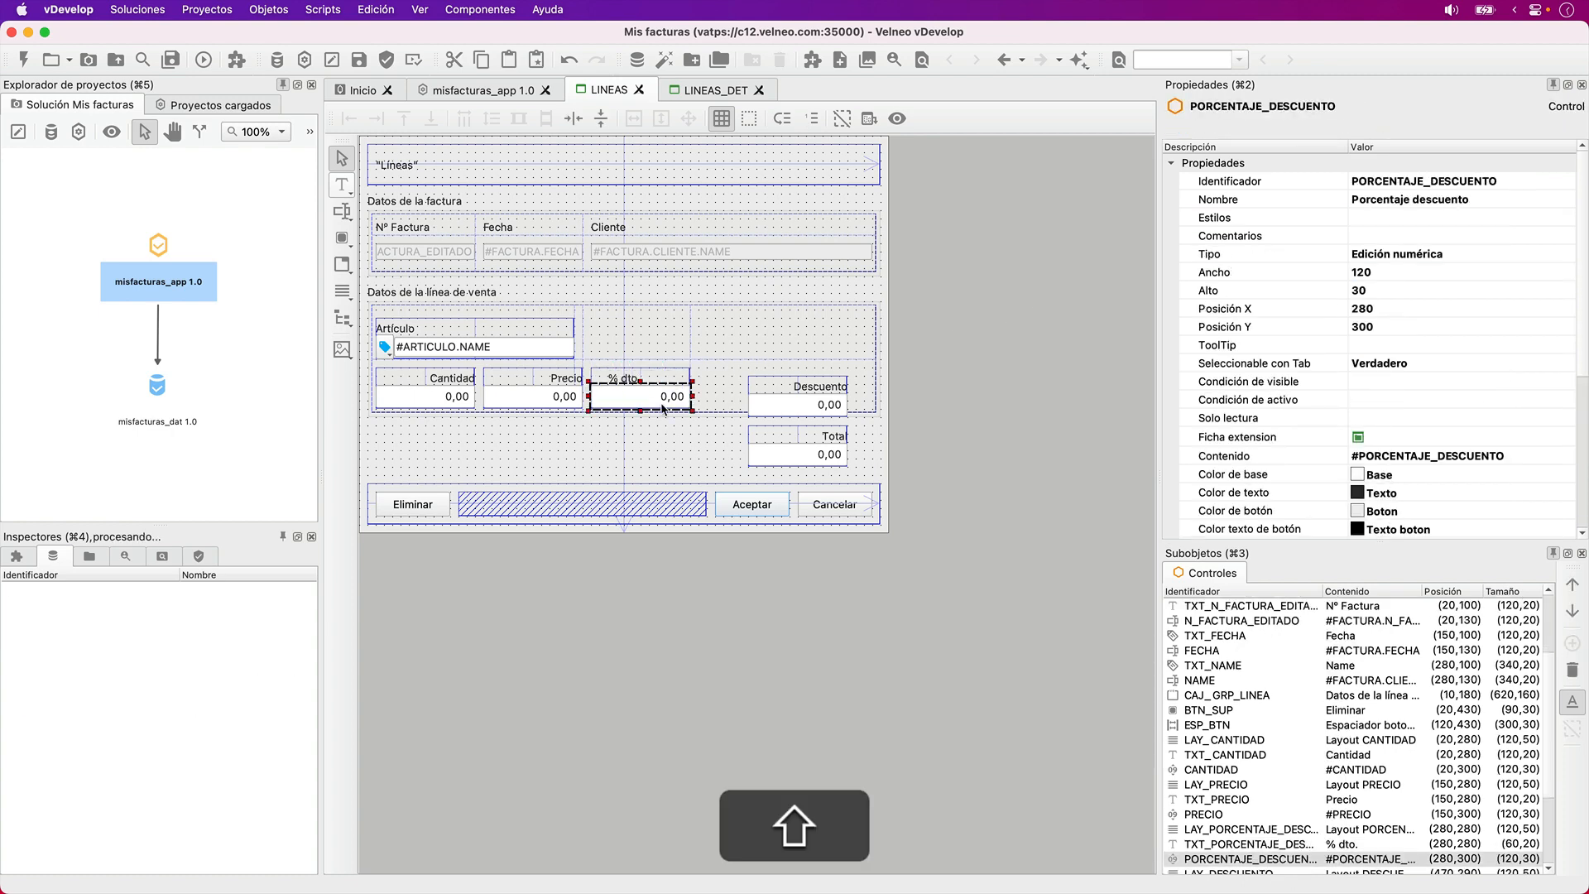
{"action": "key", "text": "shift+Left"}
{"action": "key", "text": "shift+Left"}
{"action": "key", "text": "shift+Left"}
{"action": "key", "text": "shift+Left"}
{"action": "key", "text": "shift+Left"}
{"action": "key", "text": "shift+Left"}
{"action": "key", "text": "shift+Left"}
{"action": "key", "text": "shift+Right"}
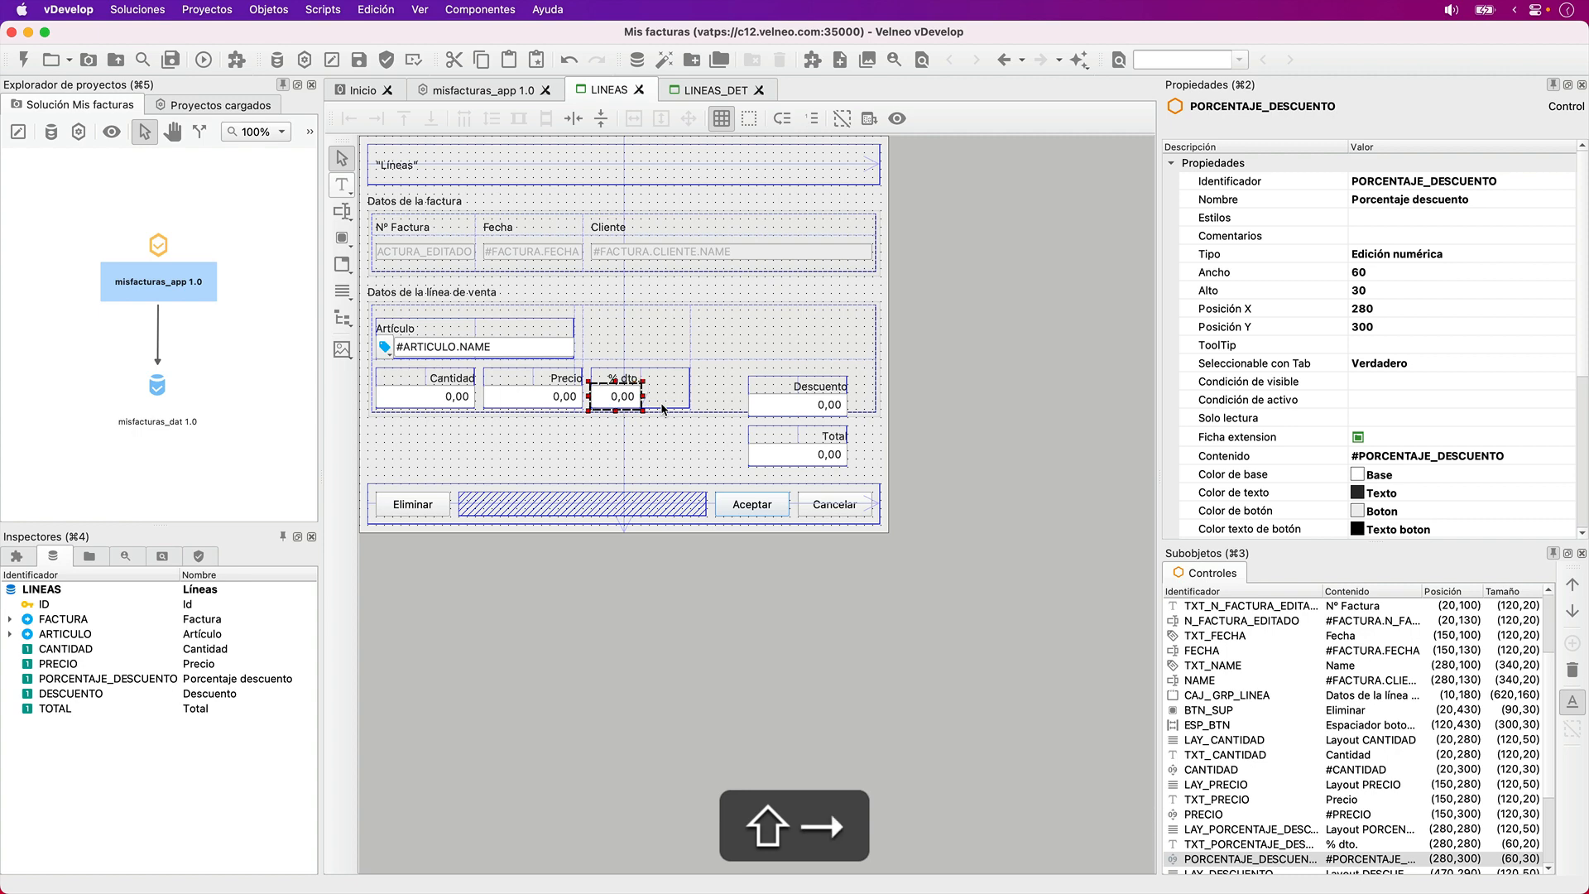
- Reduce the LAY_PORCENTAJE_DESCUENTO layout to a width of 60 around its label and field
{"action": "left_click", "coordinate": [668, 403]}
{"action": "key", "text": "shift+Left"}
{"action": "key", "text": "shift+Left"}
{"action": "key", "text": "shift+Left"}
{"action": "key", "text": "shift+Left"}
{"action": "key", "text": "shift+Left"}
{"action": "key", "text": "shift+Left"}
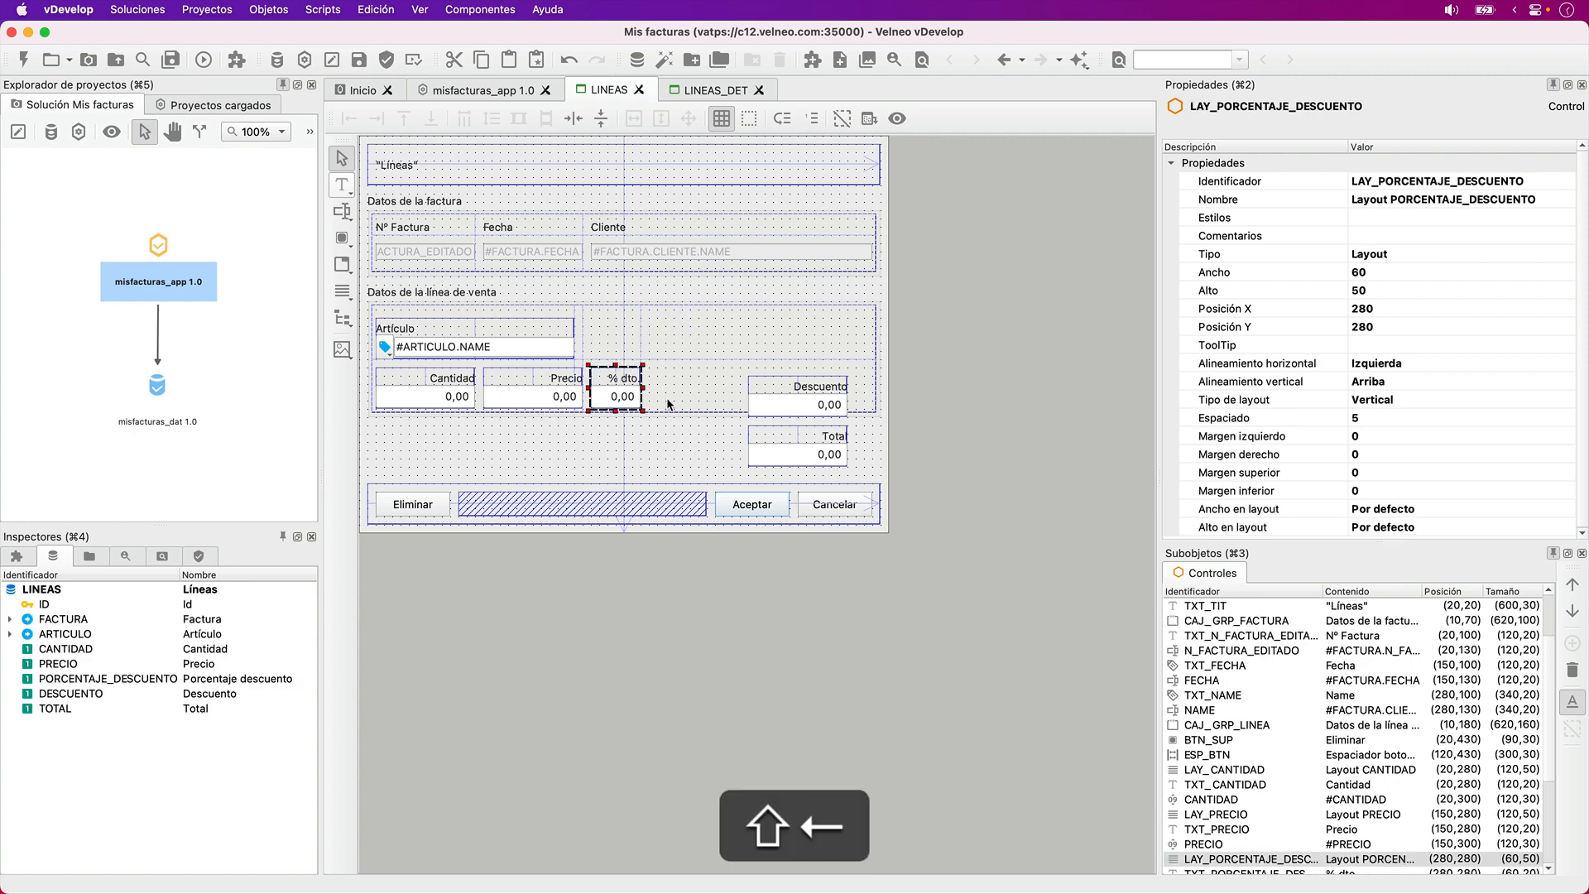
- Move the Descuento label to X 350, Y 280 and its field to X 350, Y 300, beside % dto
{"action": "left_click", "coordinate": [801, 405]}
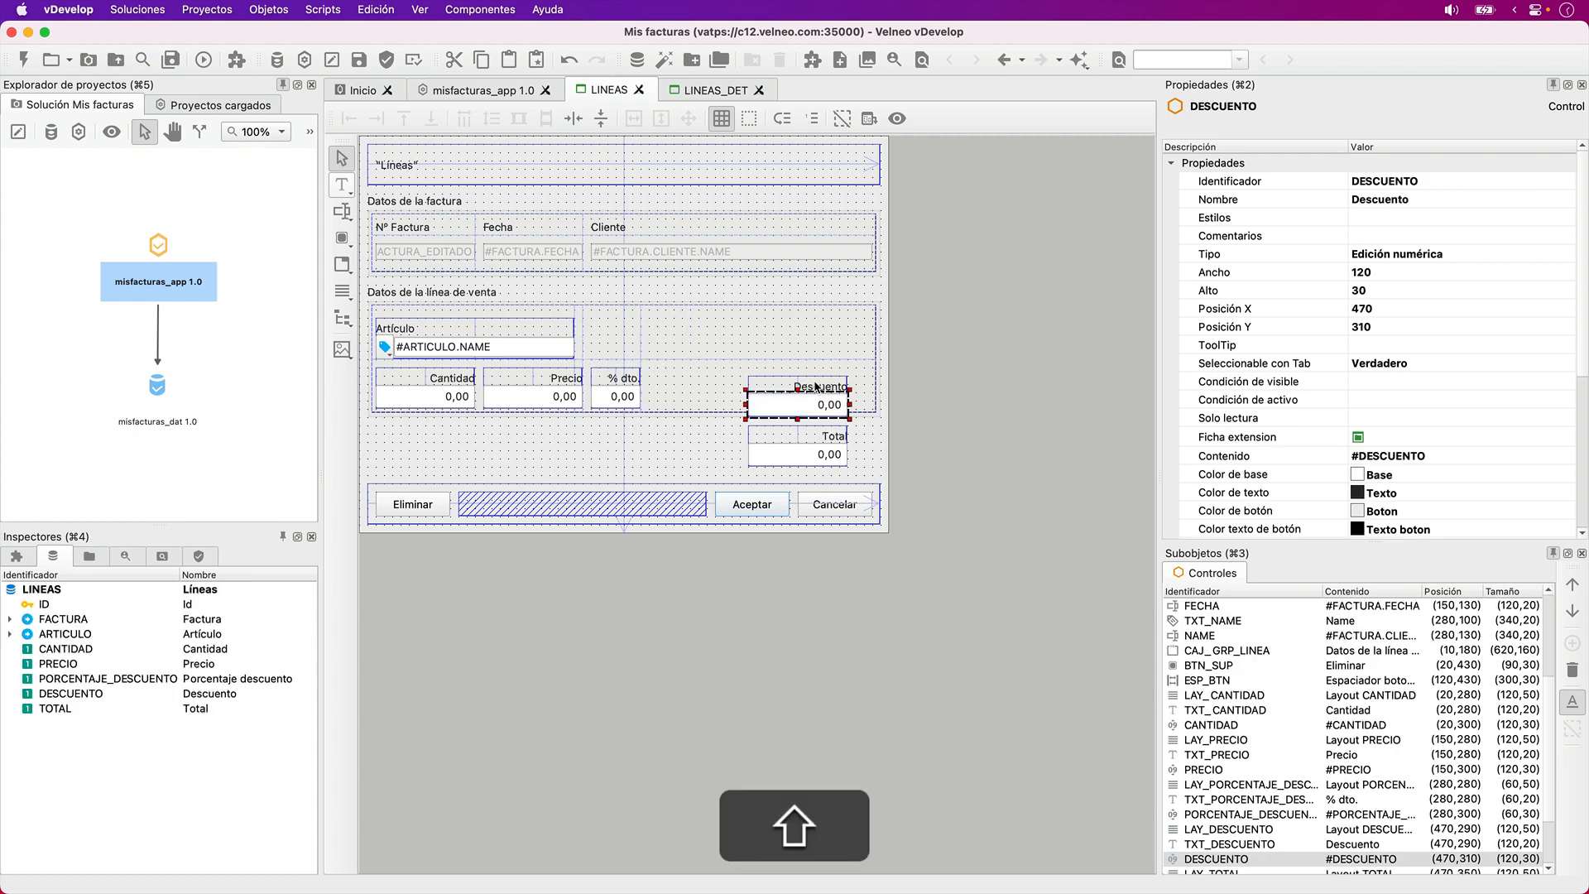
{"action": "left_click", "coordinate": [815, 386], "text": "shift"}
{"action": "key", "text": "Left"}
{"action": "key", "text": "Left"}
{"action": "key", "text": "Left"}
{"action": "key", "text": "Left"}
{"action": "key", "text": "Left"}
{"action": "key", "text": "Left"}
{"action": "key", "text": "Left"}
{"action": "key", "text": "Left"}
{"action": "key", "text": "Left"}
{"action": "key", "text": "Left"}
{"action": "key", "text": "Left"}
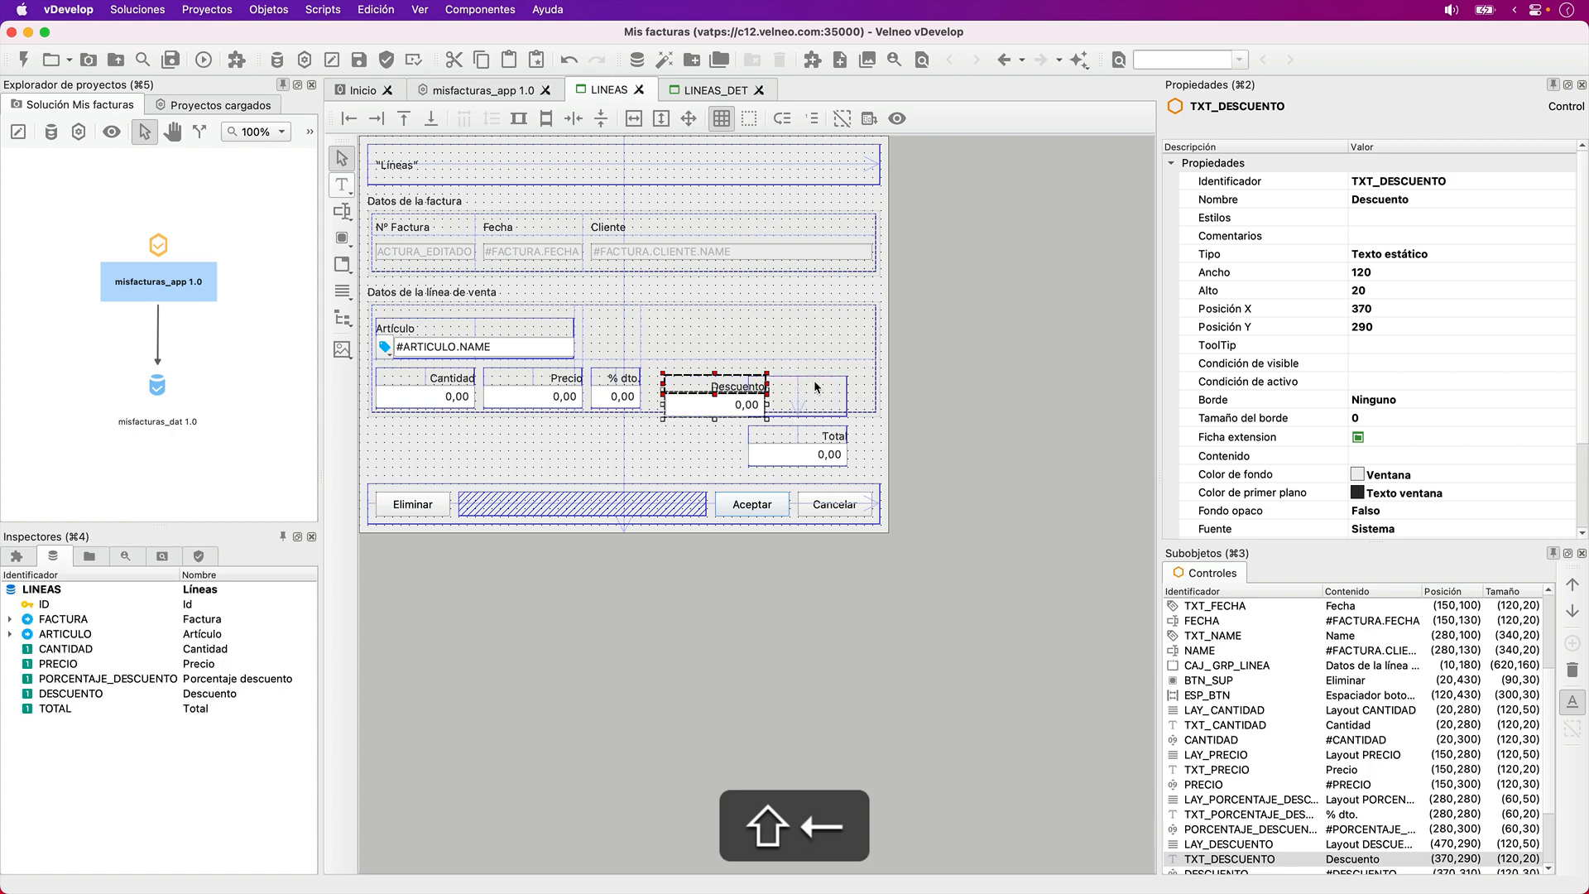
- Move the empty LAY_DESCUENTO layout to X 350, Y 280 so it encloses the Descuento label and field
{"action": "left_click", "coordinate": [812, 380]}
{"action": "key", "text": "Left"}
{"action": "key", "text": "Left"}
{"action": "key", "text": "Left"}
{"action": "key", "text": "Left"}
{"action": "key", "text": "Left"}
{"action": "key", "text": "Left"}
{"action": "key", "text": "Left"}
{"action": "key", "text": "Left"}
{"action": "key", "text": "Left"}
{"action": "key", "text": "Left"}
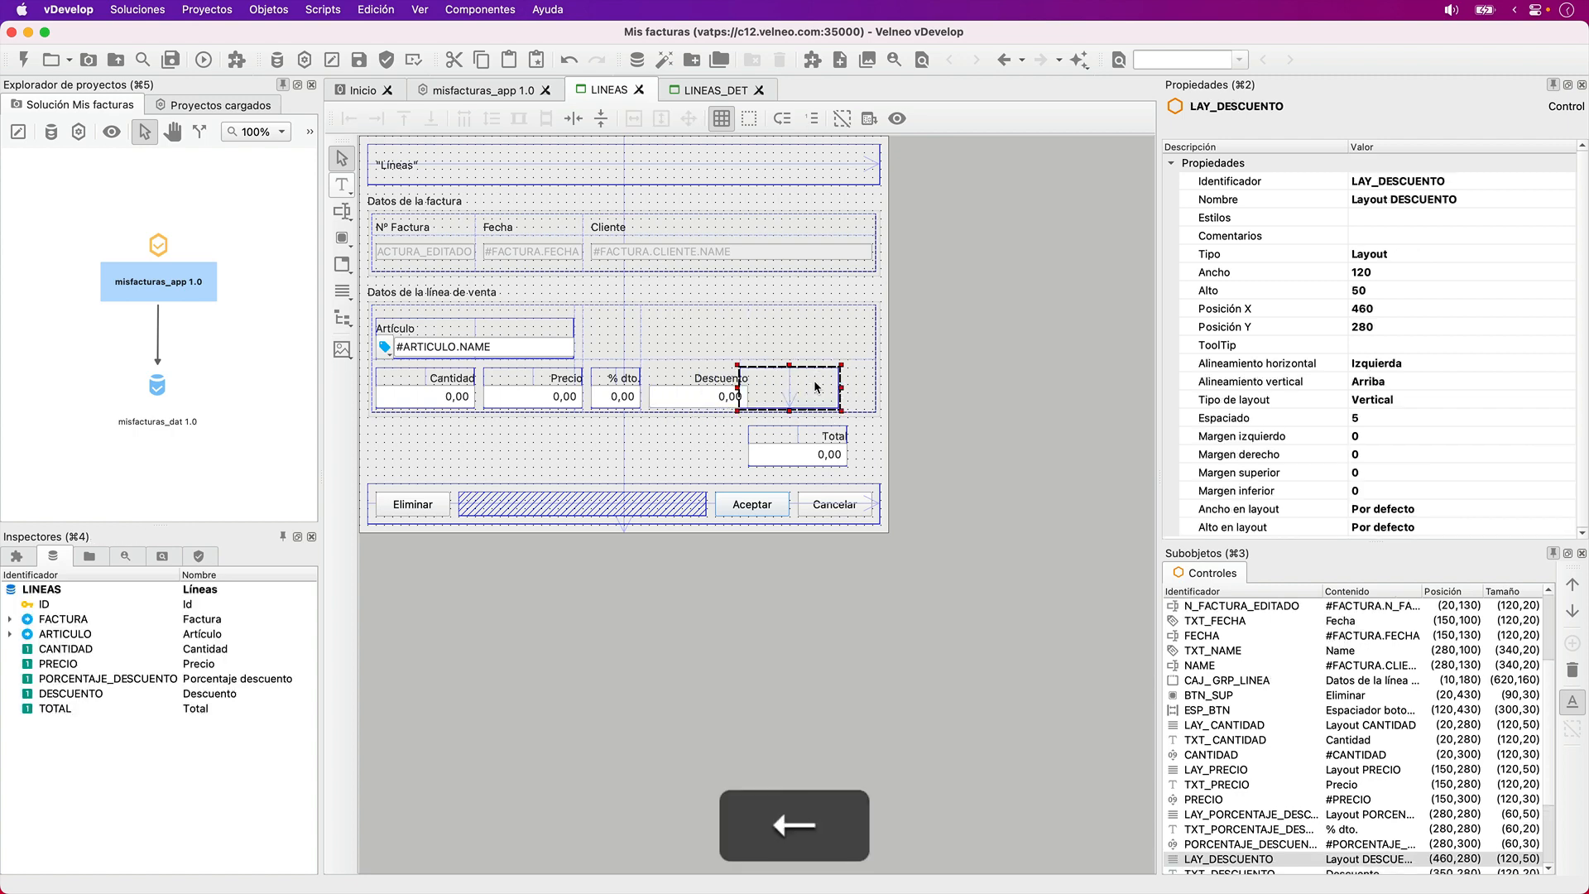
{"action": "key", "text": "Left"}
{"action": "key", "text": "Left"}
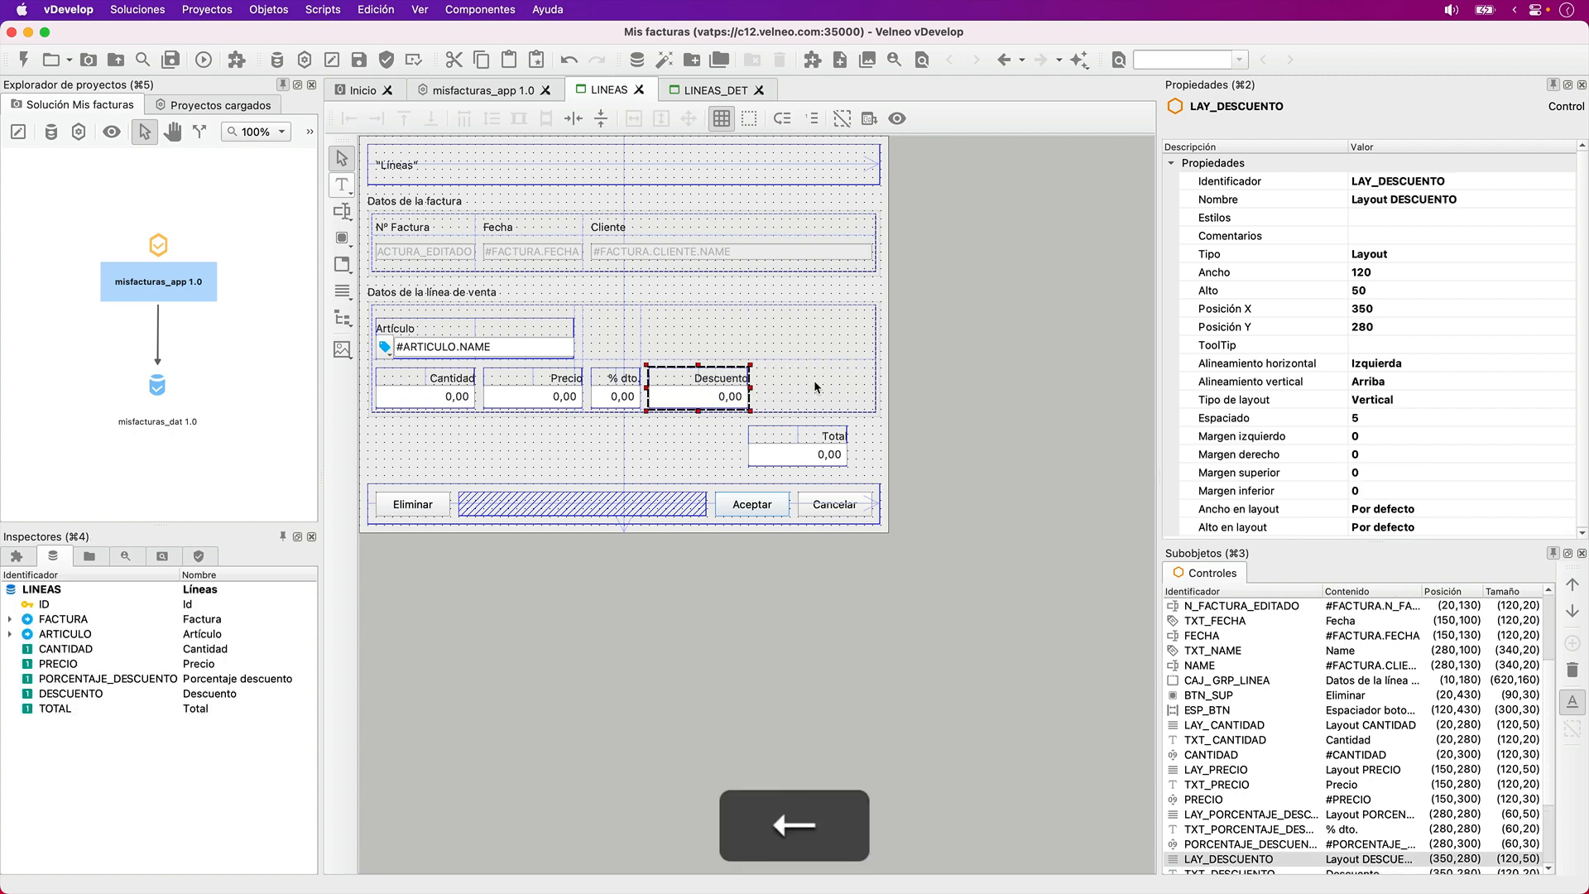
- Move the Total label, field and layout together beside Descuento, placing the layout at X 480, Y 280
{"action": "left_click", "coordinate": [880, 439]}
{"action": "left_click_drag", "start_coordinate": [879, 438], "coordinate": [726, 489]}
{"action": "key", "text": "Up"}
{"action": "key", "text": "Up"}
{"action": "key", "text": "Up"}
{"action": "key", "text": "Up"}
{"action": "key", "text": "Up"}
{"action": "key", "text": "Up"}
{"action": "key", "text": "Up"}
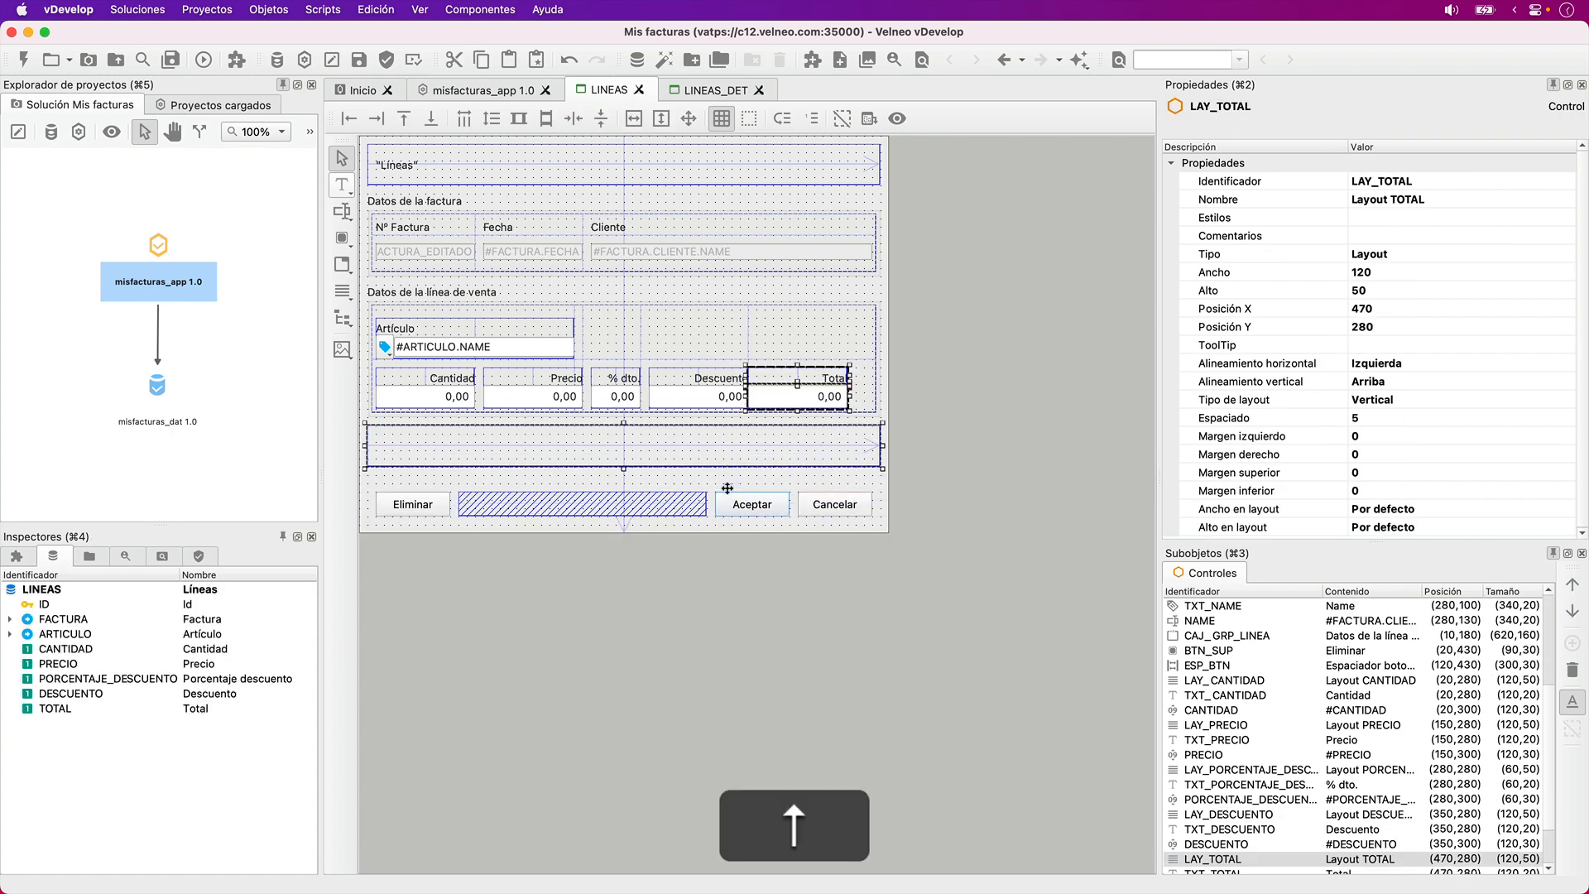
{"action": "key", "text": "Right"}
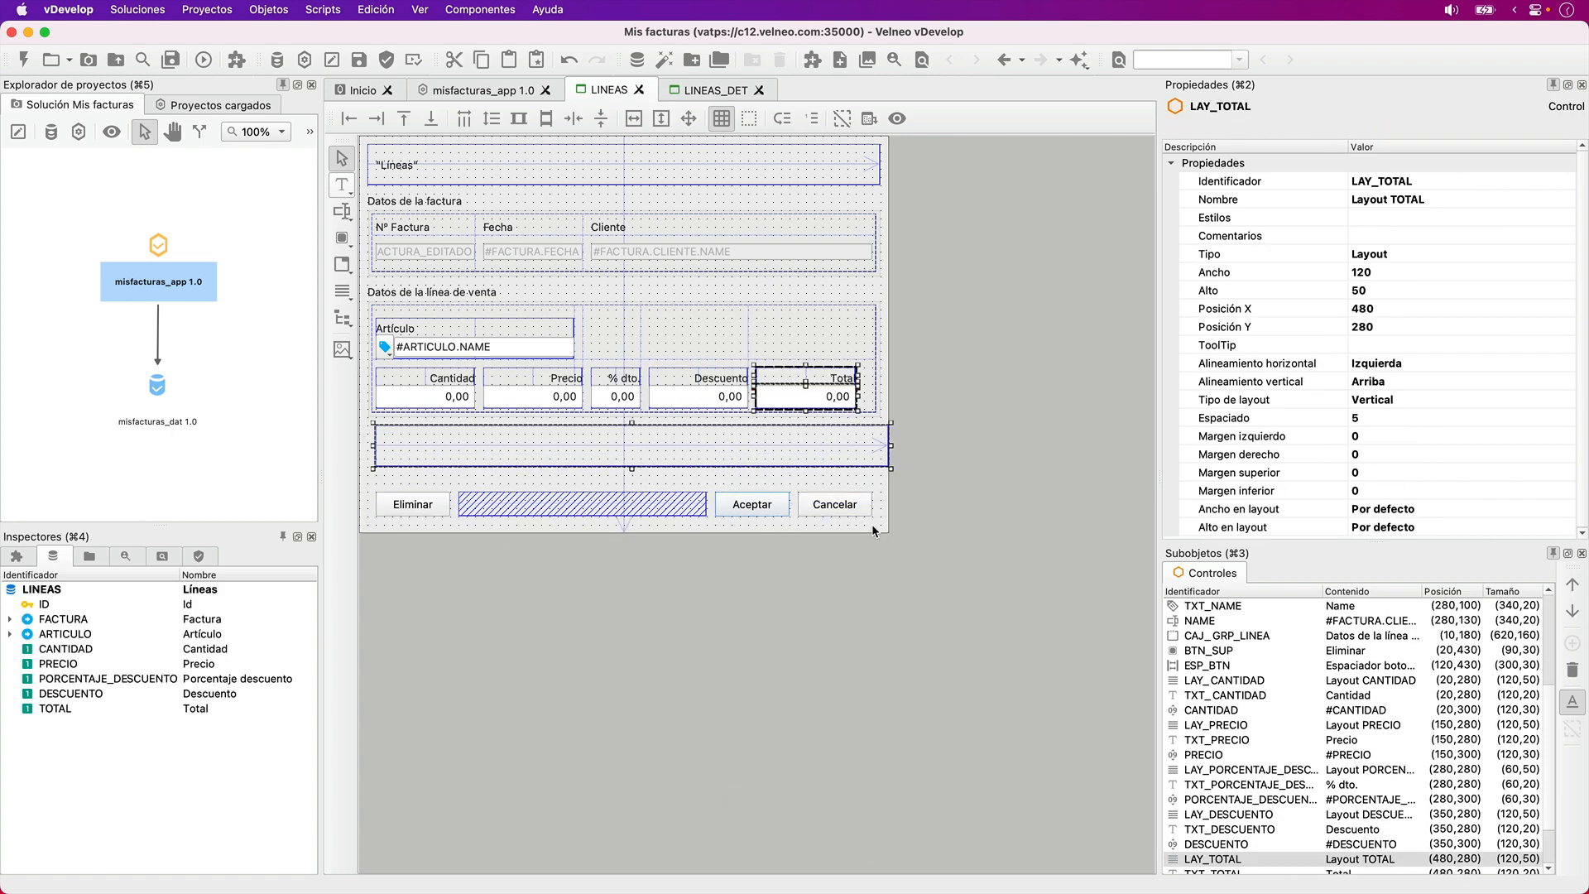
- Move the LAY_BTN layout back around the form buttons at X 10, Y 420, and deselect it
{"action": "left_click", "coordinate": [916, 489]}
{"action": "left_click", "coordinate": [868, 464]}
{"action": "key", "text": "Down"}
{"action": "key", "text": "Down"}
{"action": "key", "text": "Down"}
{"action": "key", "text": "Down"}
{"action": "key", "text": "Down"}
{"action": "key", "text": "Down"}
{"action": "key", "text": "Down"}
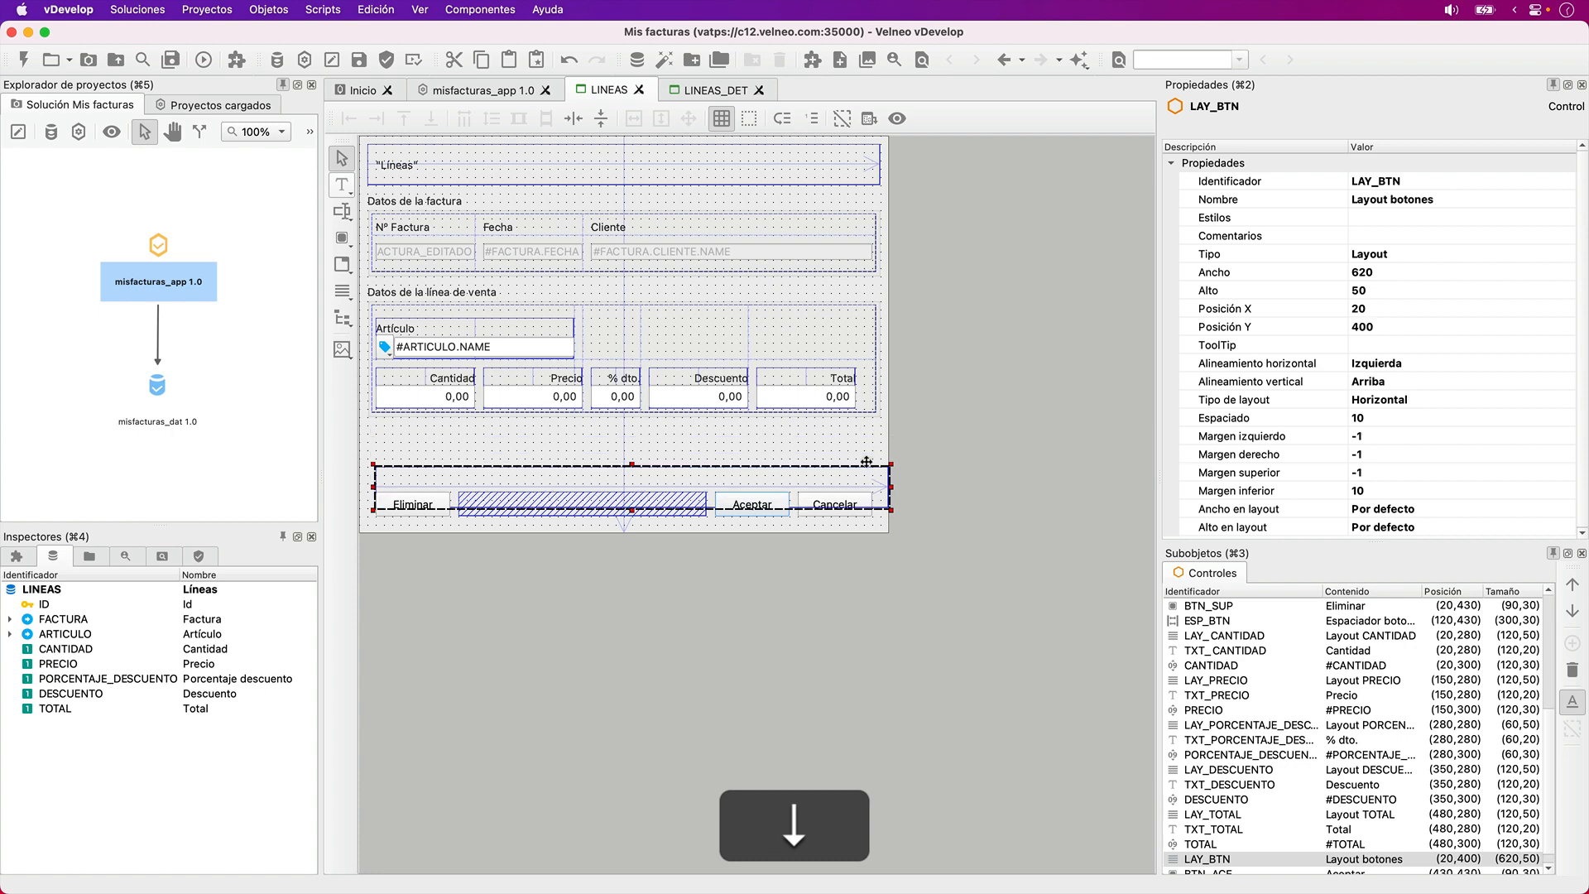
{"action": "key", "text": "Left"}
{"action": "left_click", "coordinate": [864, 439]}
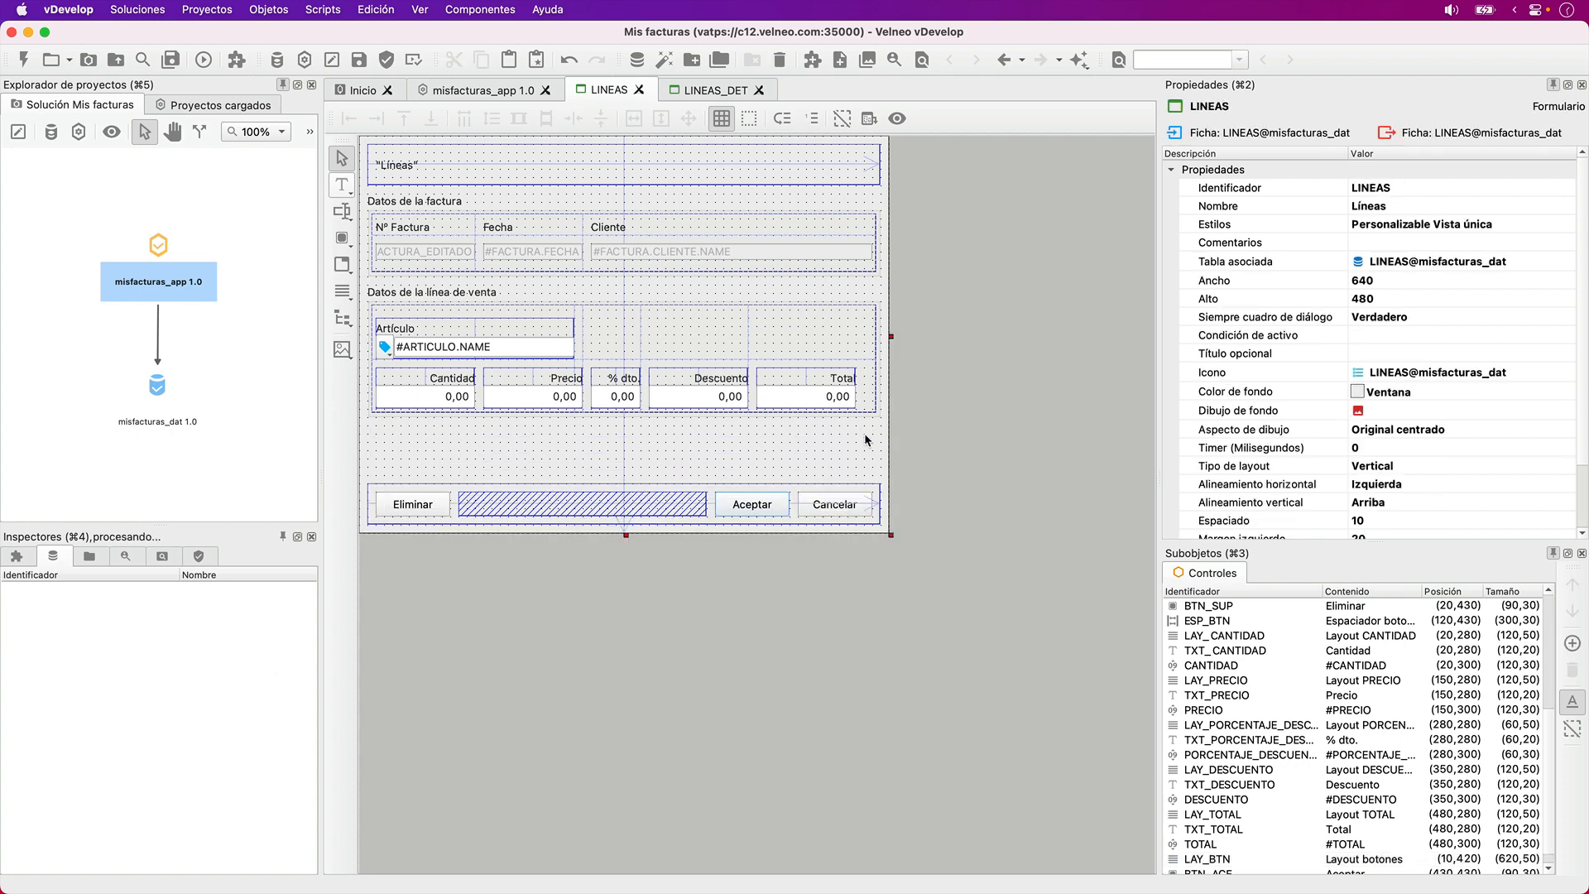
- Move the whole button row with its layout up below the sales line group box, placing the buttons at Y 360
{"action": "left_click_drag", "start_coordinate": [415, 465], "coordinate": [902, 542]}
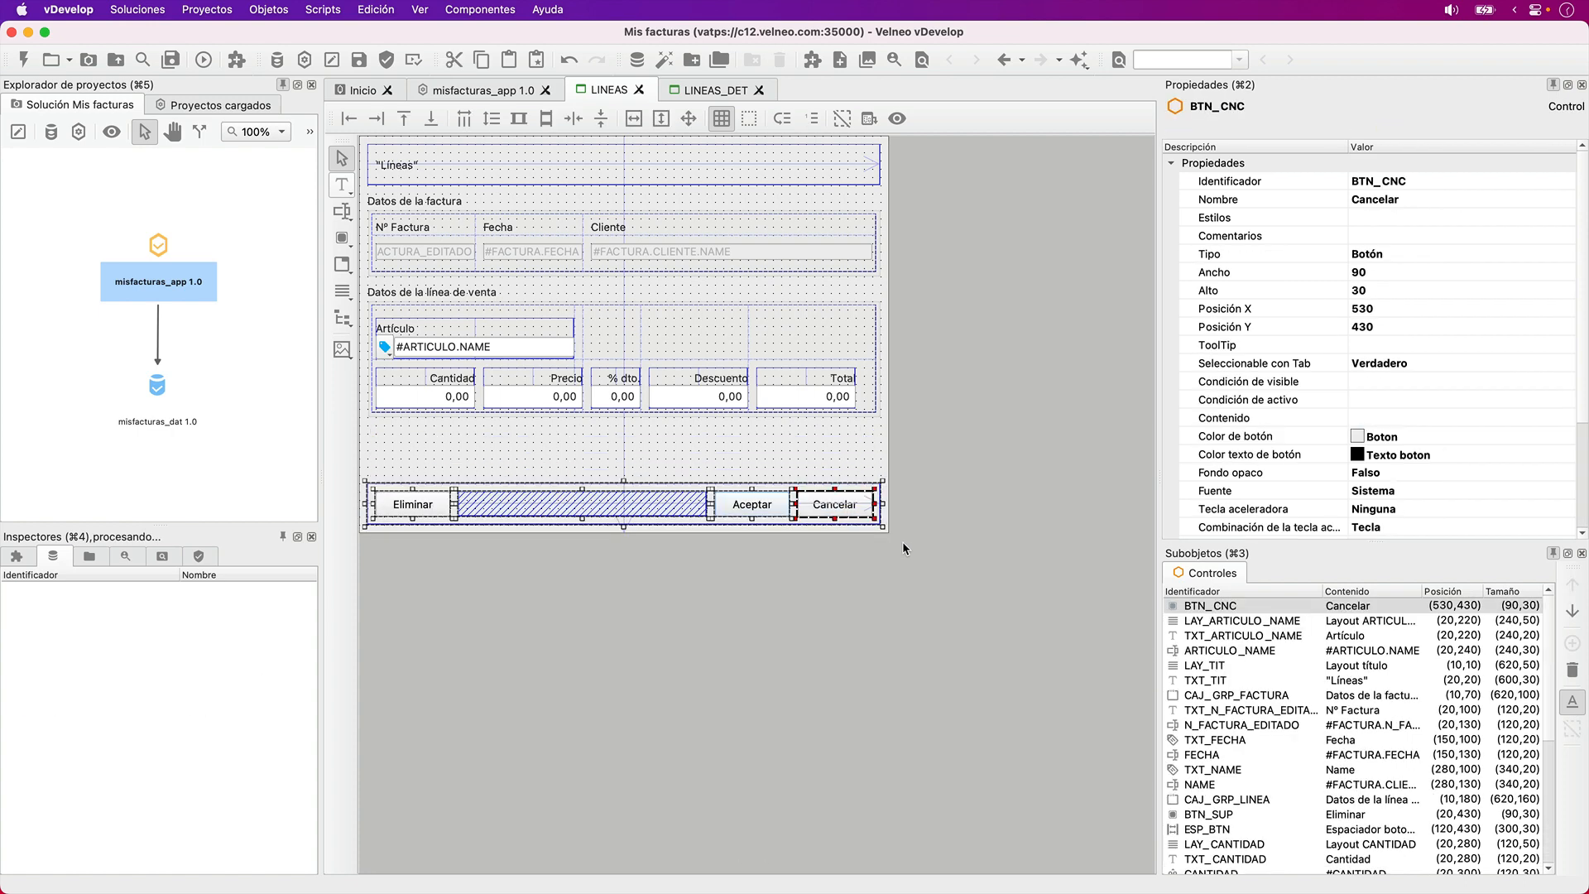
{"action": "key", "text": "Up"}
{"action": "key", "text": "Up"}
{"action": "key", "text": "Up"}
{"action": "key", "text": "Up"}
{"action": "key", "text": "Up"}
{"action": "key", "text": "Up"}
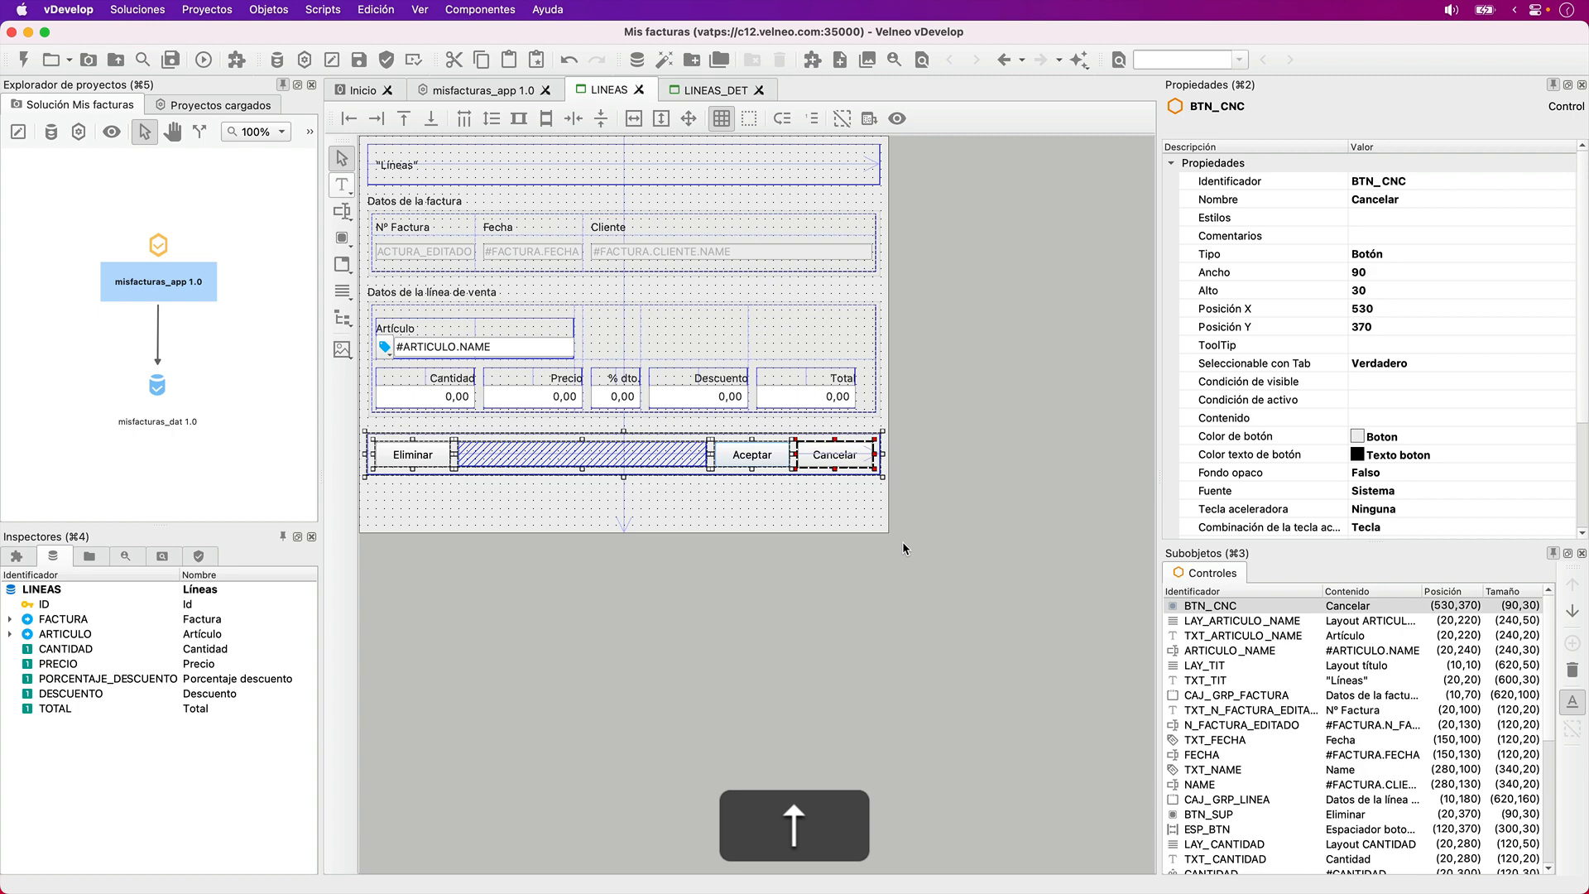
{"action": "key", "text": "Up"}
- Reduce the LINEAS form's height to 410
{"action": "left_click", "coordinate": [852, 510]}
{"action": "key", "text": "shift+Up"}
{"action": "key", "text": "shift+Up"}
{"action": "key", "text": "shift+Up"}
{"action": "key", "text": "shift+Up"}
{"action": "key", "text": "shift+Up"}
{"action": "key", "text": "shift+Up"}
{"action": "key", "text": "shift+Up"}
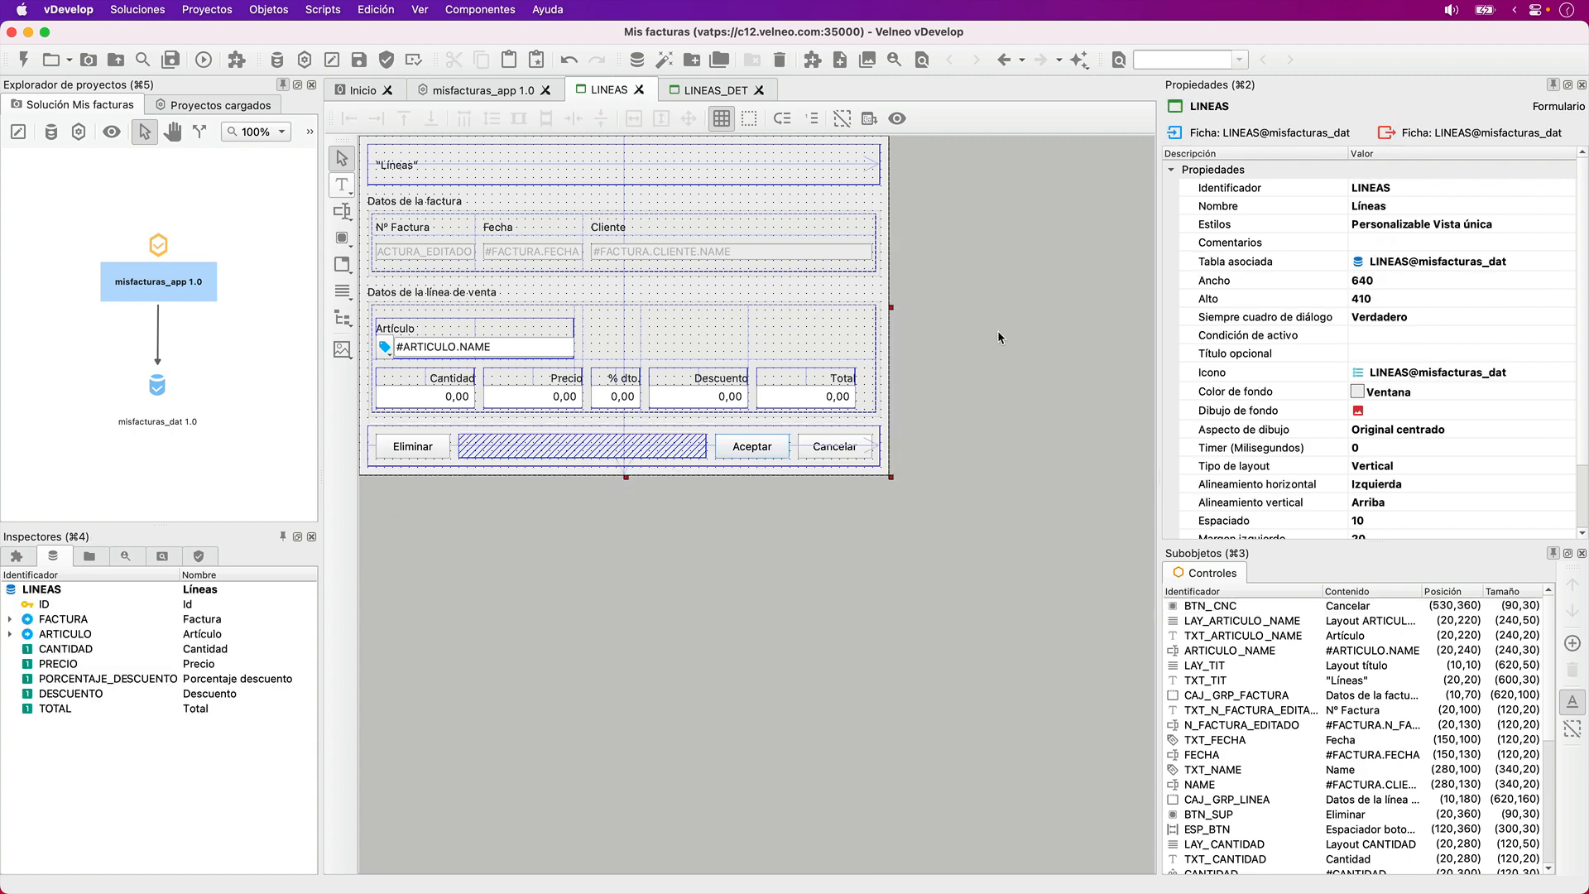
- Widen the Artículo label to 590
{"action": "left_click", "coordinate": [536, 347]}
{"action": "key", "text": "shift+Tab"}
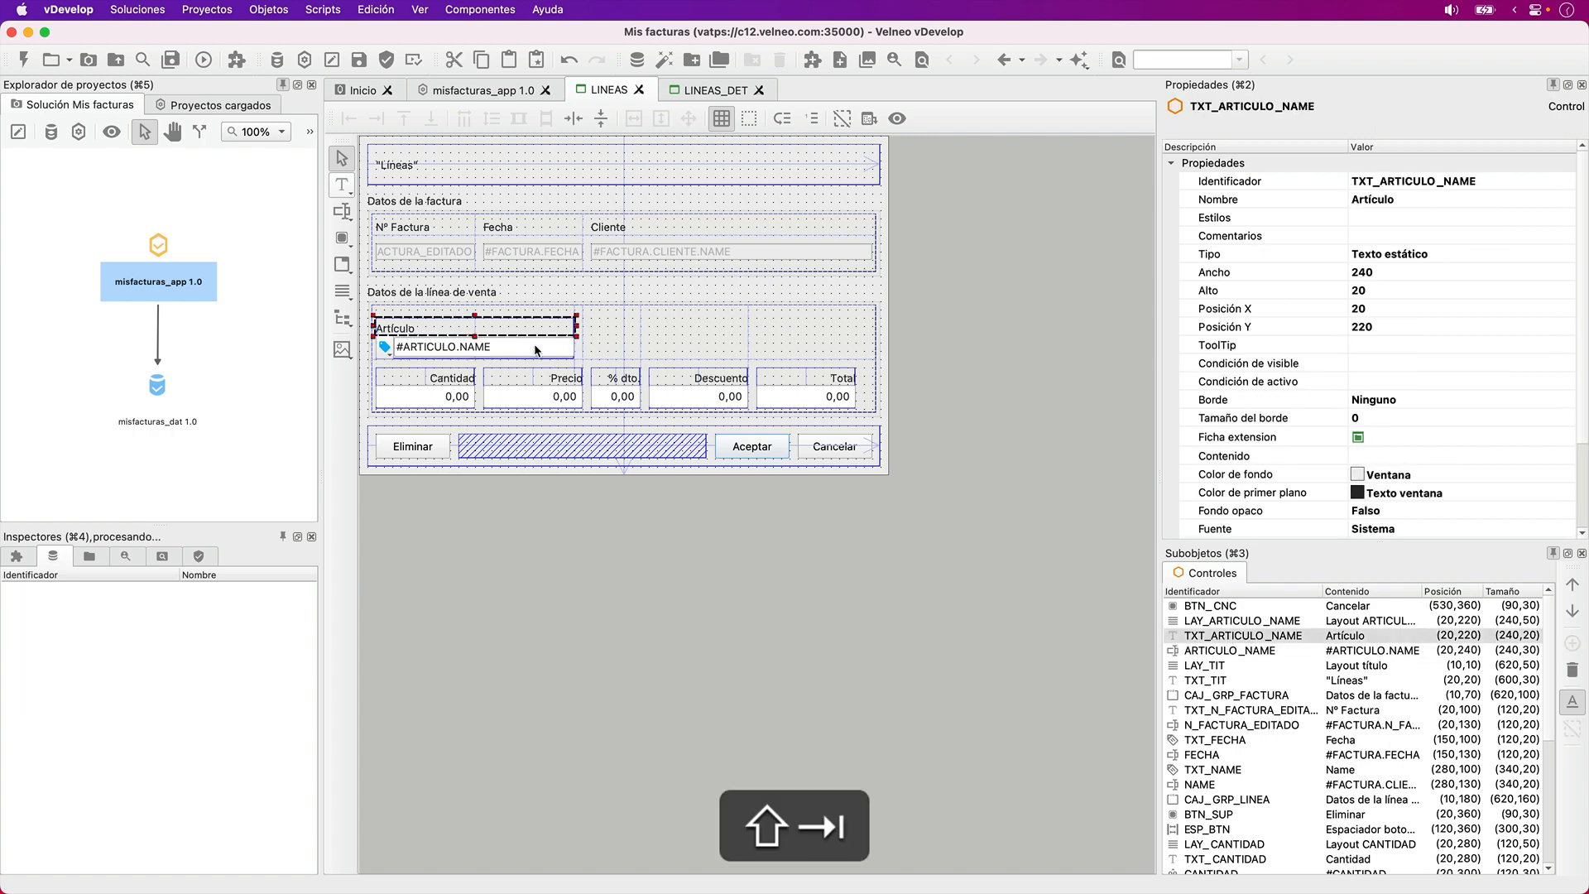
{"action": "key", "text": "shift+Right"}
{"action": "key", "text": "shift+Right"}
{"action": "key", "text": "shift+Right"}
{"action": "key", "text": "shift+Right"}
{"action": "key", "text": "shift+Right"}
{"action": "key", "text": "shift+Right"}
{"action": "key", "text": "shift+Right"}
{"action": "key", "text": "shift+Right"}
{"action": "key", "text": "shift+Right"}
{"action": "key", "text": "shift+Right"}
{"action": "key", "text": "shift+Right"}
{"action": "key", "text": "shift+Right"}
{"action": "key", "text": "shift+Right"}
{"action": "key", "text": "shift+Right"}
{"action": "key", "text": "shift+Right"}
{"action": "key", "text": "shift+Right"}
{"action": "key", "text": "shift+Right"}
{"action": "key", "text": "shift+Right"}
{"action": "key", "text": "shift+Right"}
{"action": "key", "text": "shift+Right"}
- Widen the LAY_ARTICULO_NAME layout to 590
{"action": "key", "text": "shift+Right"}
{"action": "key", "text": "shift+Right"}
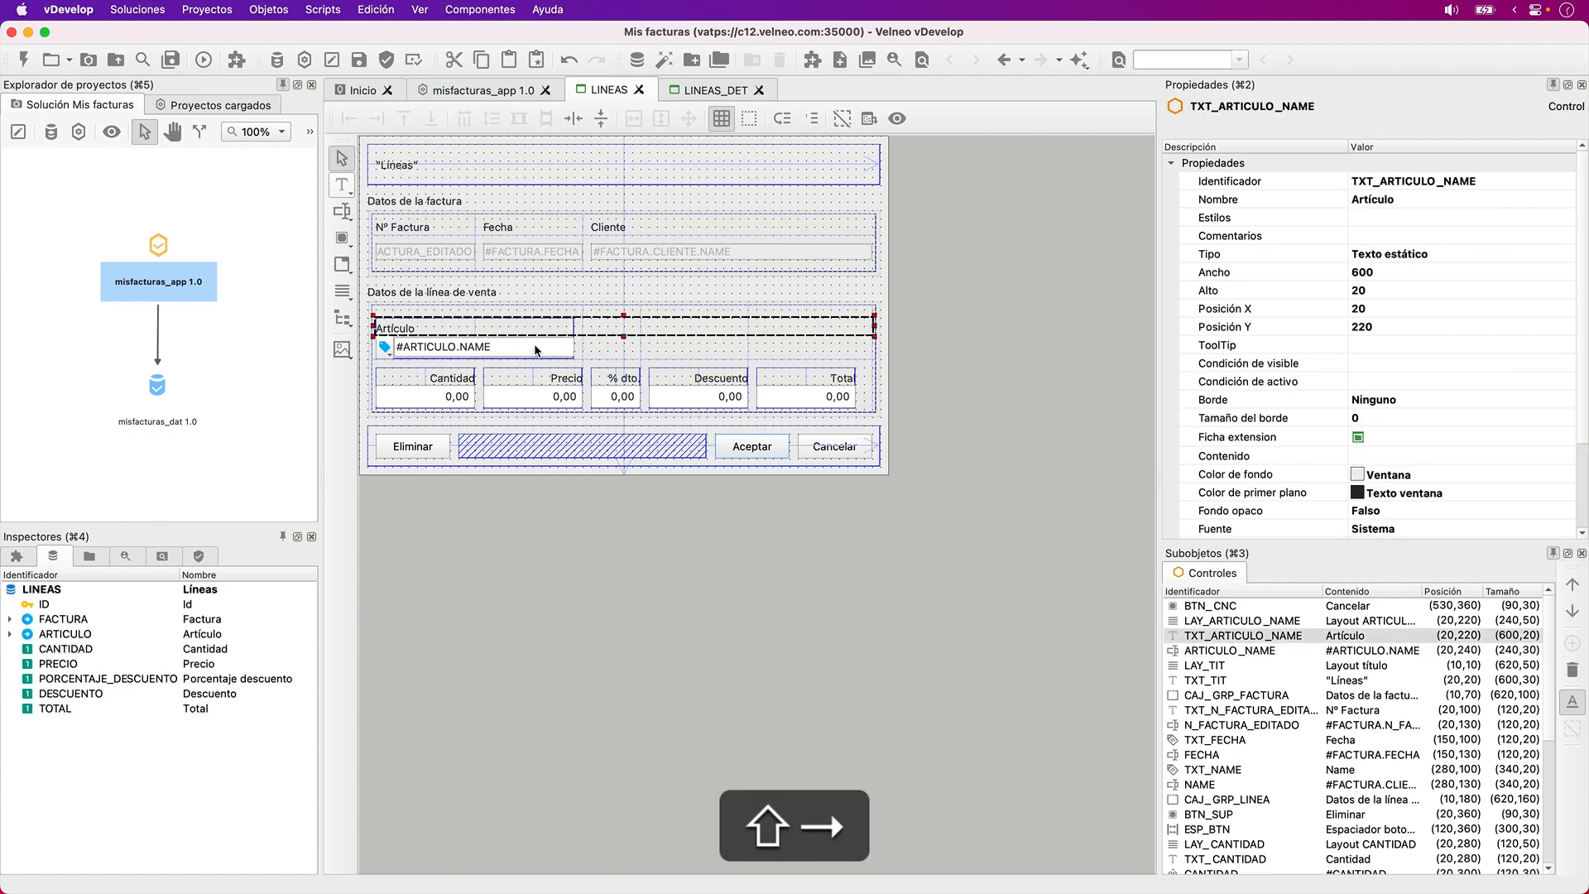
{"action": "key", "text": "shift+Left"}
{"action": "key", "text": "shift+Tab"}
{"action": "key", "text": "shift+Right"}
{"action": "key", "text": "shift+Right"}
{"action": "key", "text": "shift+Right"}
{"action": "key", "text": "shift+Right"}
{"action": "key", "text": "shift+Right"}
{"action": "key", "text": "shift+Right"}
{"action": "key", "text": "shift+Right"}
{"action": "key", "text": "shift+Right"}
{"action": "key", "text": "shift+Right"}
{"action": "key", "text": "shift+Right"}
{"action": "key", "text": "shift+Right"}
{"action": "key", "text": "shift+Right"}
{"action": "key", "text": "shift+Right"}
{"action": "key", "text": "shift+Right"}
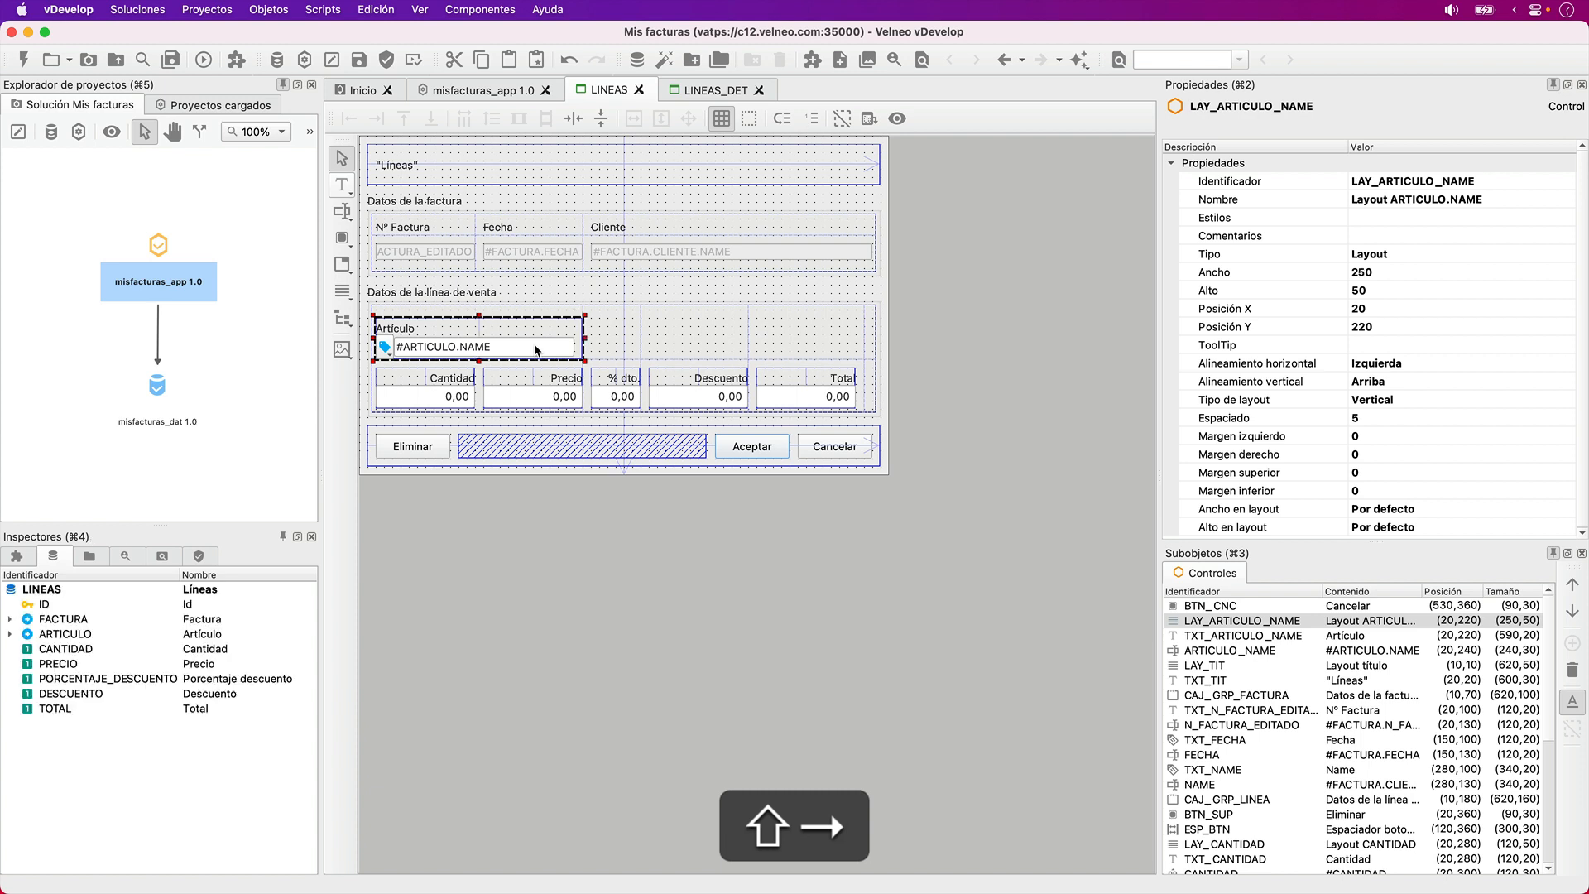
{"action": "key", "text": "shift+Right"}
{"action": "key", "text": "shift+Right"}
{"action": "key", "text": "shift+Right"}
{"action": "key", "text": "shift+Right"}
{"action": "key", "text": "shift+Right"}
{"action": "key", "text": "shift+Right"}
{"action": "key", "text": "shift+Right"}
{"action": "key", "text": "shift+Right"}
{"action": "key", "text": "shift+Right"}
{"action": "key", "text": "shift+Right"}
{"action": "key", "text": "shift+Right"}
{"action": "key", "text": "shift+Right"}
{"action": "key", "text": "shift+Right"}
{"action": "key", "text": "shift+Right"}
{"action": "key", "text": "shift+Right"}
{"action": "key", "text": "shift+Right"}
{"action": "key", "text": "shift+Right"}
{"action": "key", "text": "shift+Right"}
{"action": "key", "text": "shift+Right"}
{"action": "key", "text": "shift+Right"}
- Widen the ARTICULO_NAME edit field to 590 so it fills its layout
{"action": "key", "text": "shift+Tab"}
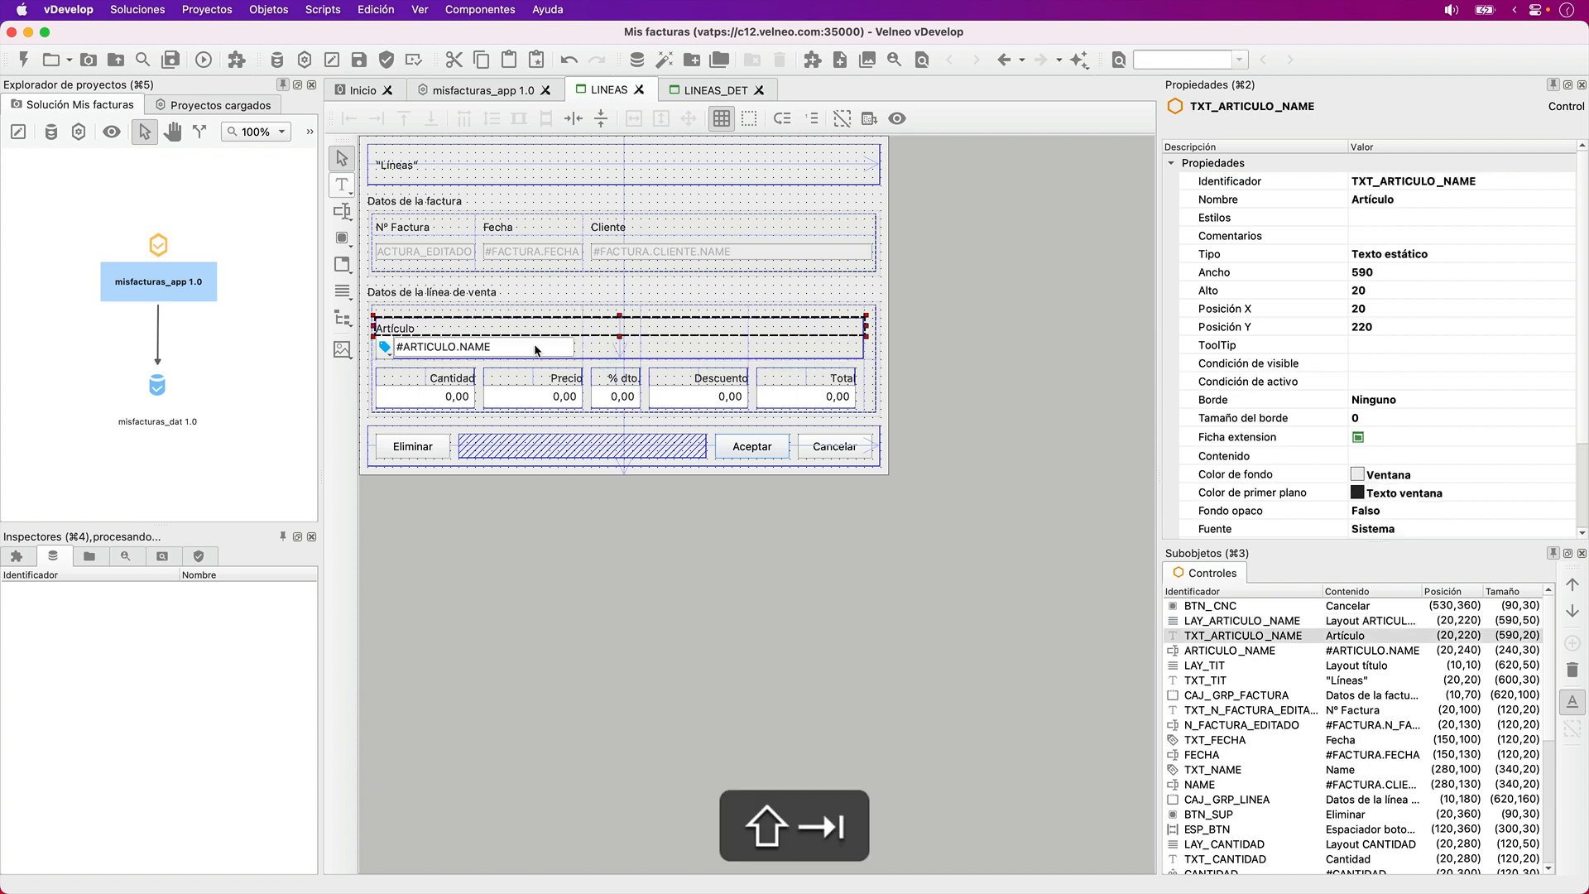
{"action": "key", "text": "shift+Tab"}
{"action": "key", "text": "shift+Right"}
{"action": "key", "text": "shift+Right"}
{"action": "key", "text": "shift+Right"}
{"action": "key", "text": "shift+Right"}
{"action": "key", "text": "shift+Right"}
{"action": "key", "text": "shift+Right"}
{"action": "key", "text": "shift+Right"}
{"action": "key", "text": "shift+Right"}
{"action": "key", "text": "shift+Right"}
{"action": "key", "text": "shift+Right"}
{"action": "key", "text": "shift+Right"}
{"action": "key", "text": "shift+Right"}
{"action": "key", "text": "shift+Right"}
{"action": "key", "text": "shift+Right"}
{"action": "key", "text": "shift+Right"}
{"action": "key", "text": "shift+Right"}
{"action": "key", "text": "shift+Right"}
{"action": "key", "text": "shift+Right"}
{"action": "key", "text": "shift+Right"}
{"action": "key", "text": "shift+Right"}
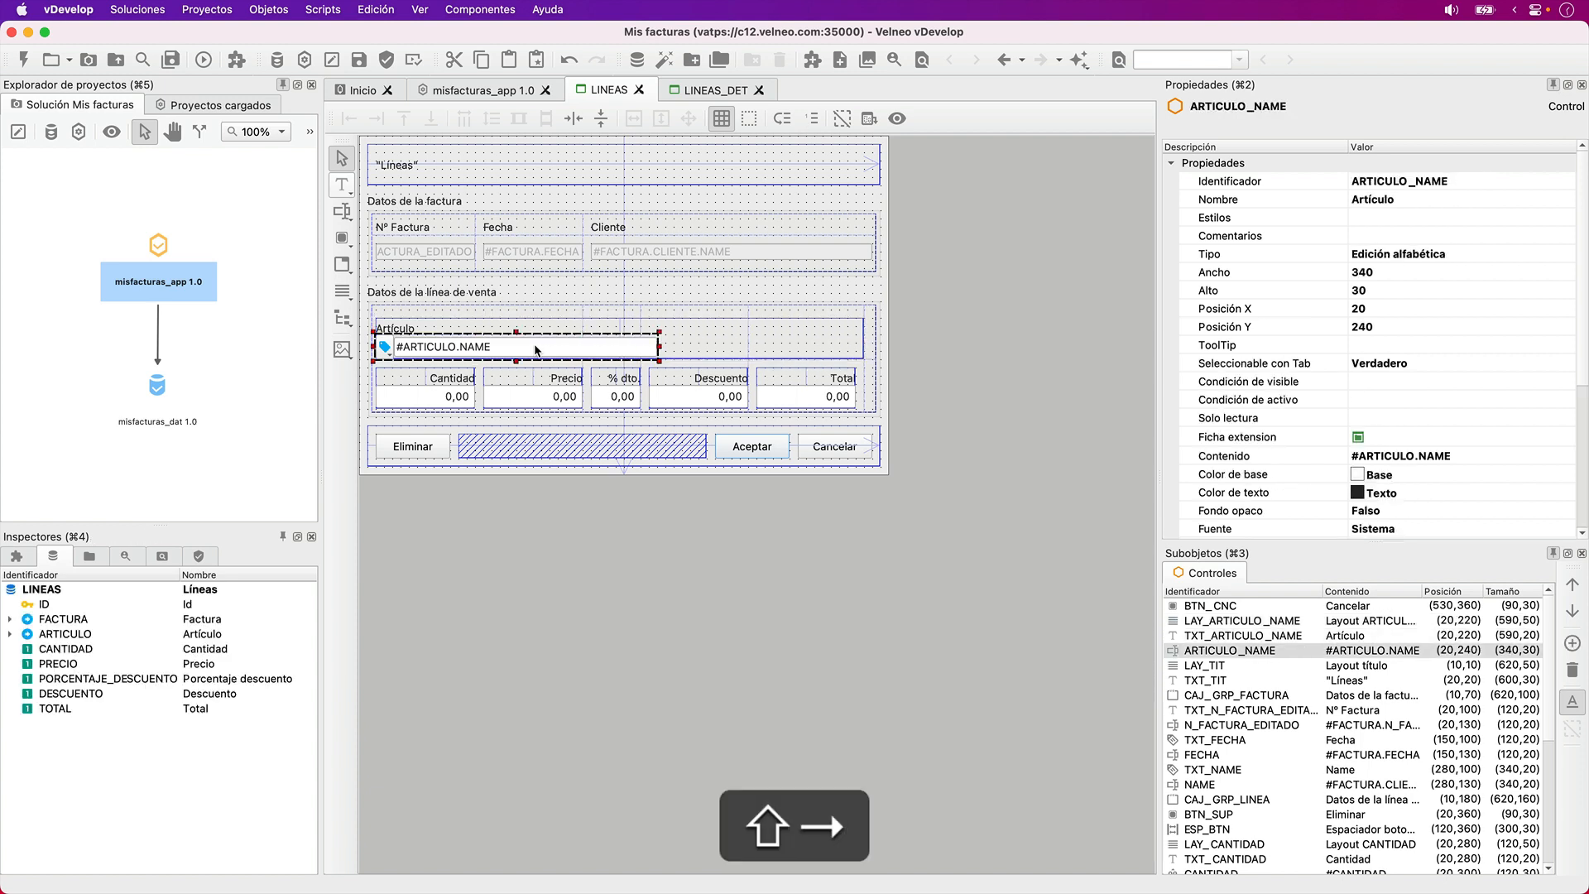
{"action": "key", "text": "shift+Right"}
{"action": "key", "text": "shift+Right"}
{"action": "key", "text": "shift+Right"}
{"action": "key", "text": "shift+Right"}
{"action": "key", "text": "shift+Right"}
{"action": "key", "text": "shift+Right"}
{"action": "key", "text": "shift+Right"}
{"action": "key", "text": "shift+Right"}
{"action": "key", "text": "shift+Right"}
{"action": "key", "text": "shift+Right"}
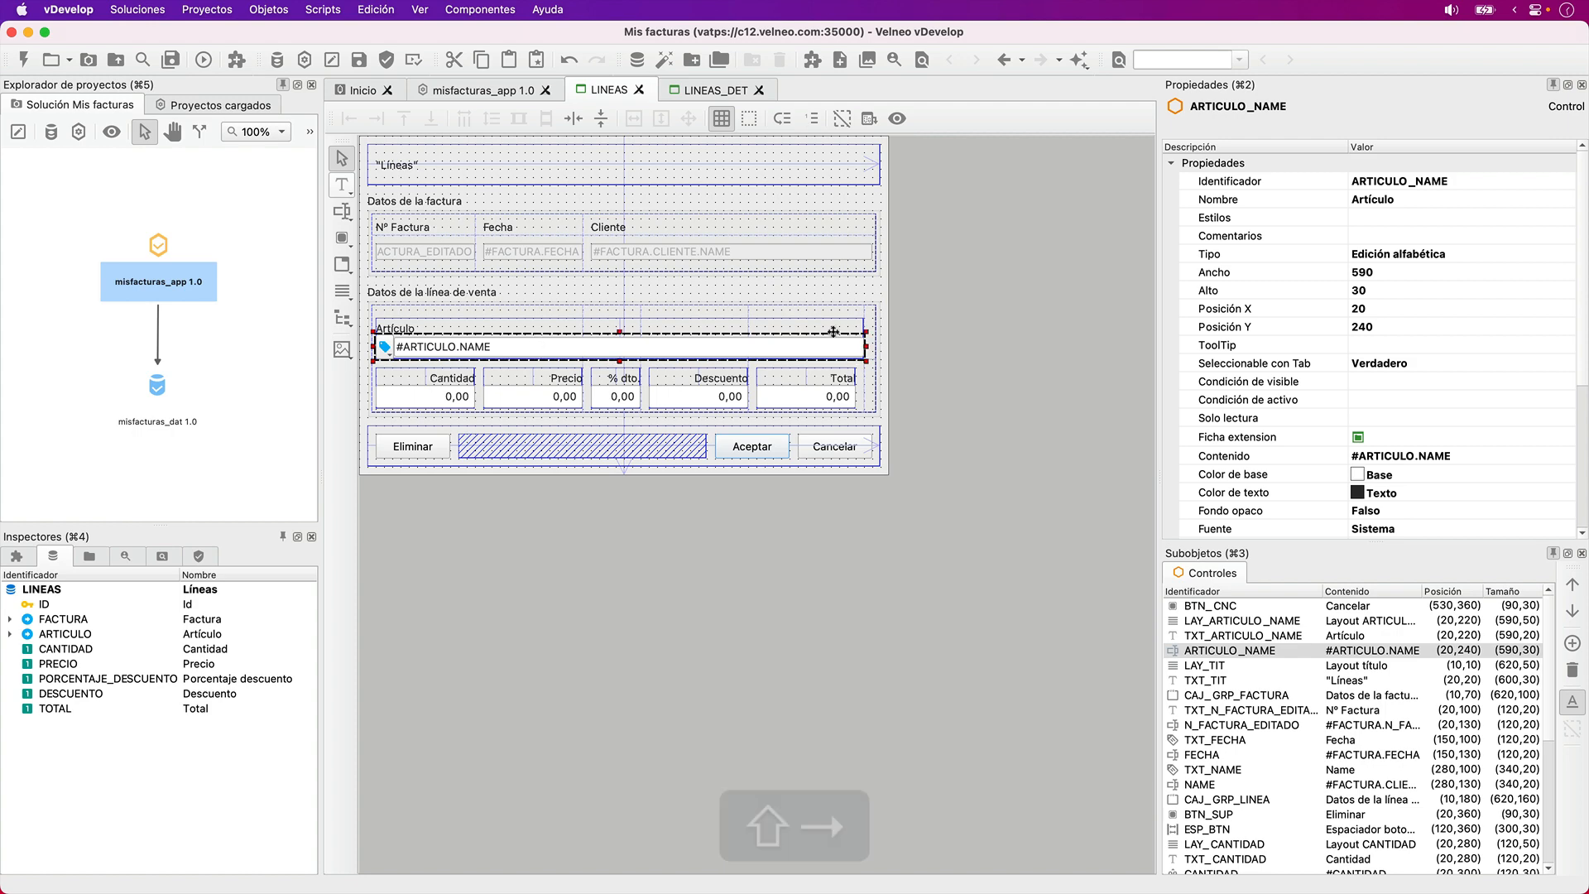
- Preview the LINEAS form to check the arrangement of its controls
{"action": "left_click", "coordinate": [978, 360]}
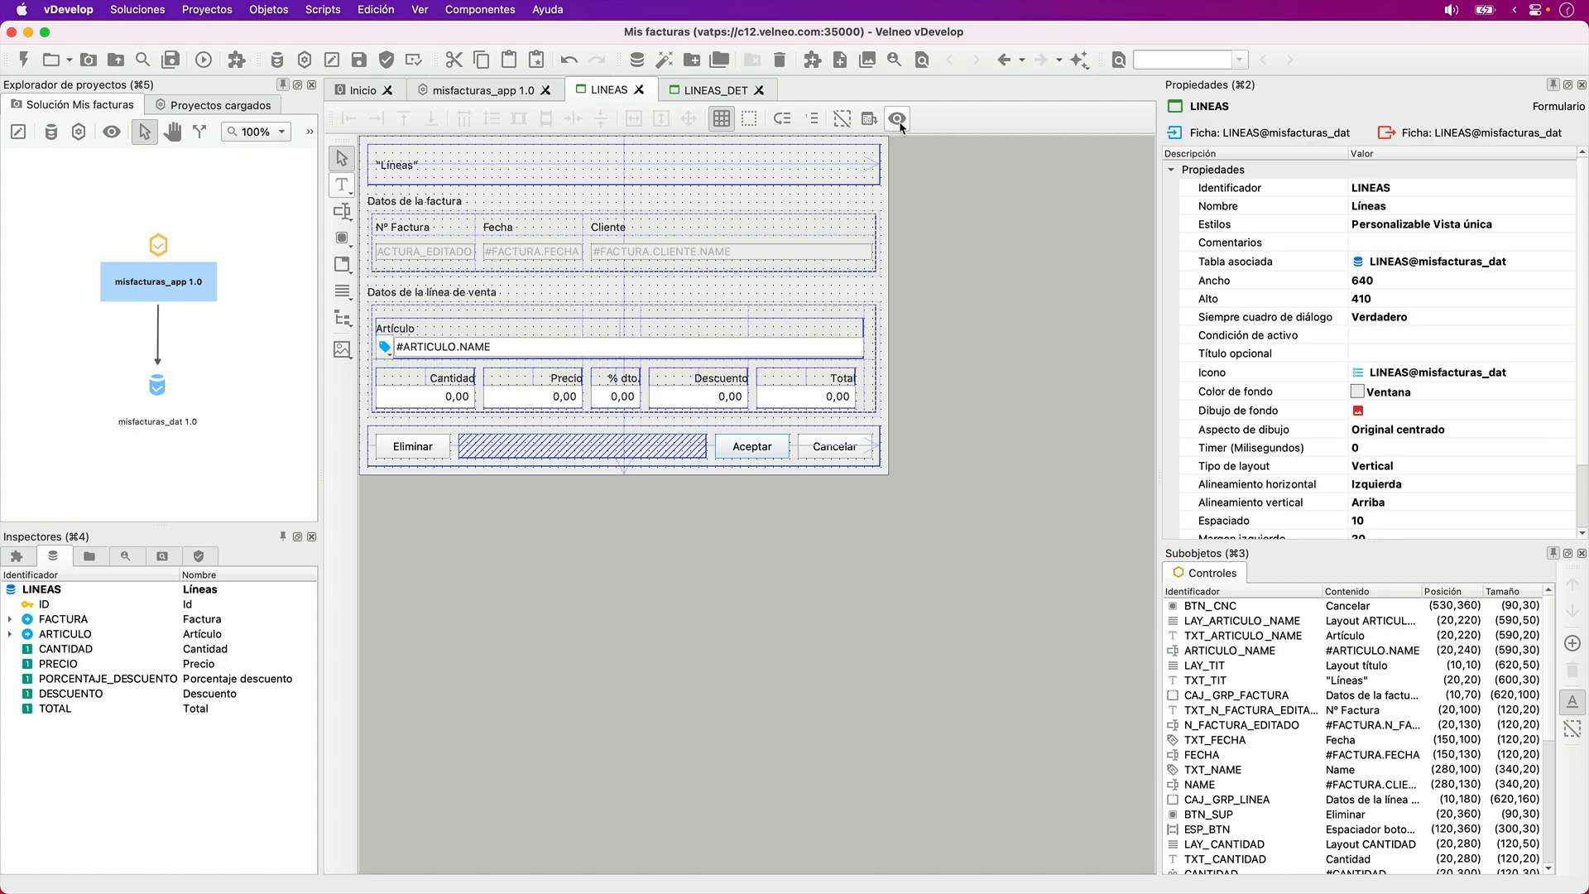
{"action": "left_click", "coordinate": [898, 119]}
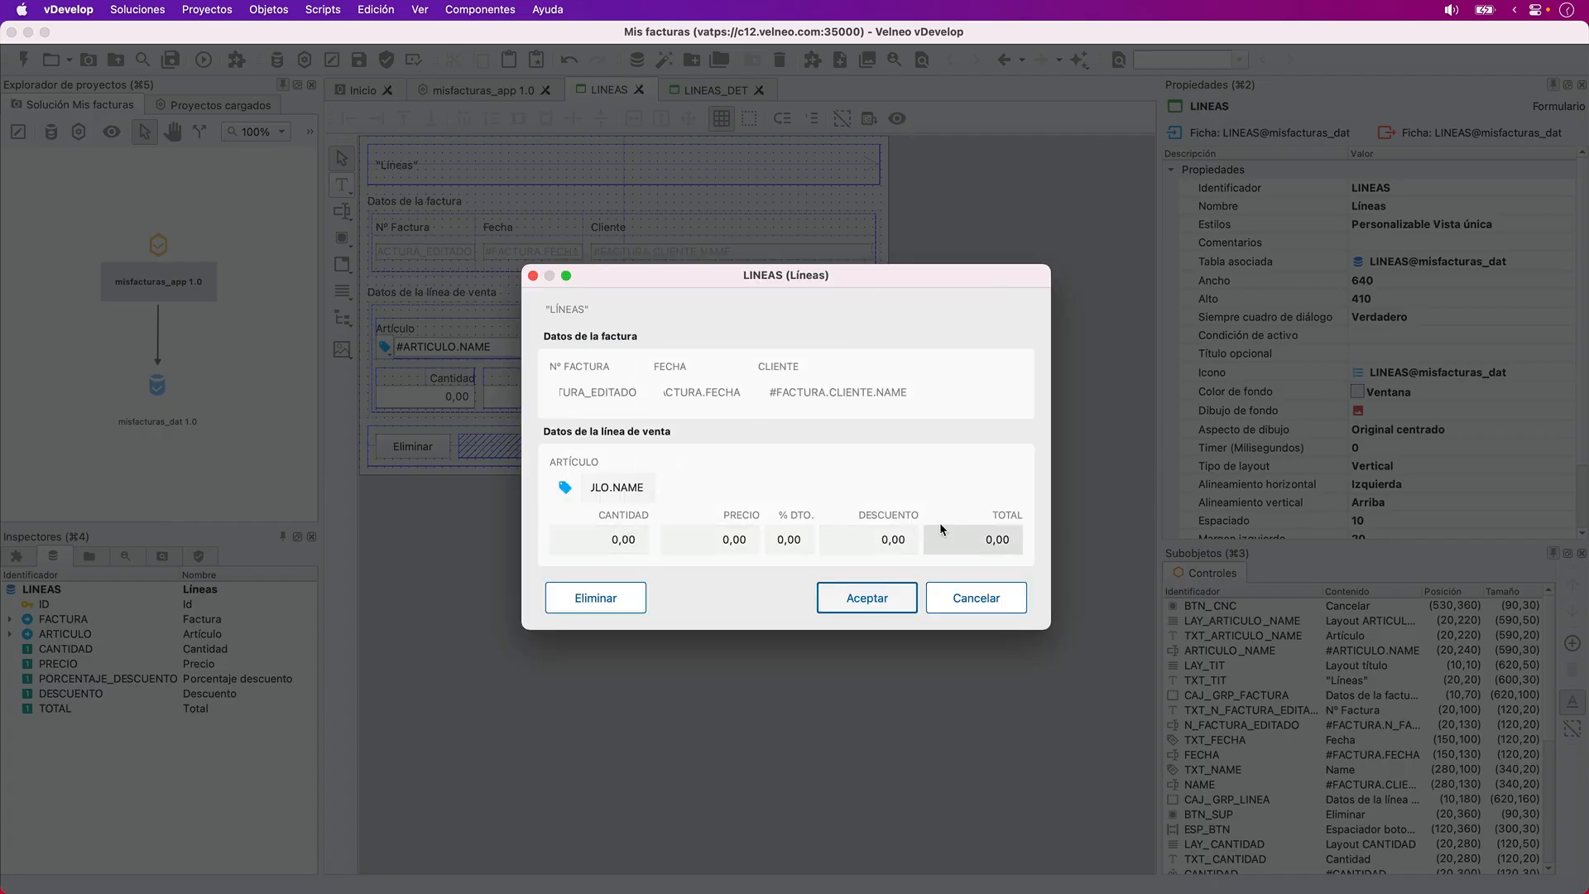
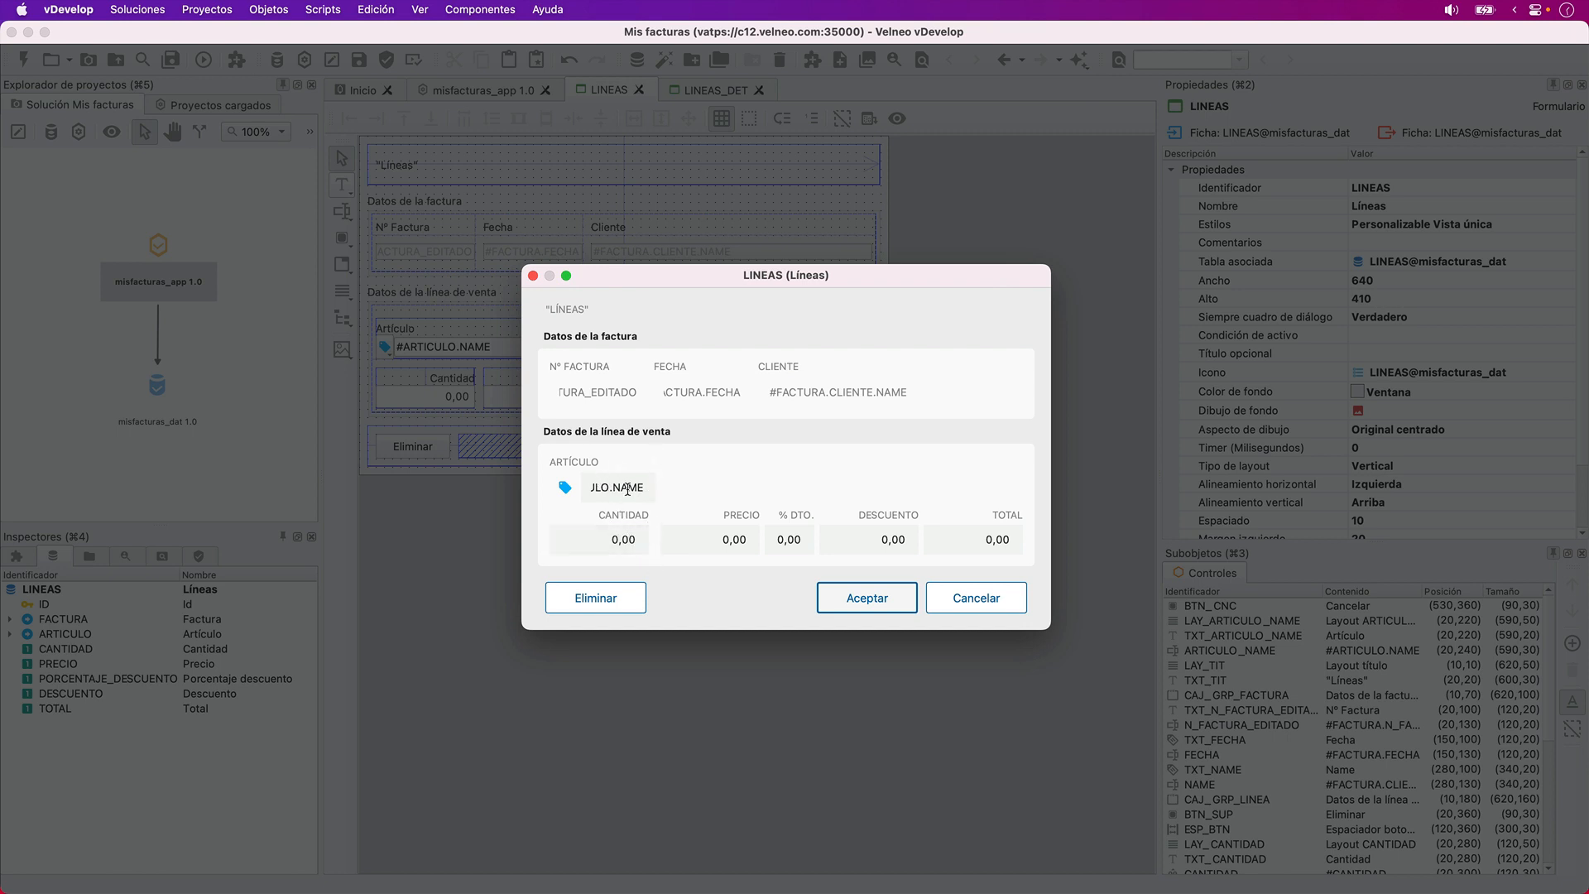
- Place a horizontal layout at position 20, 280, starting at the Cantidad field inside the sales line group box
{"action": "left_click", "coordinate": [935, 599]}
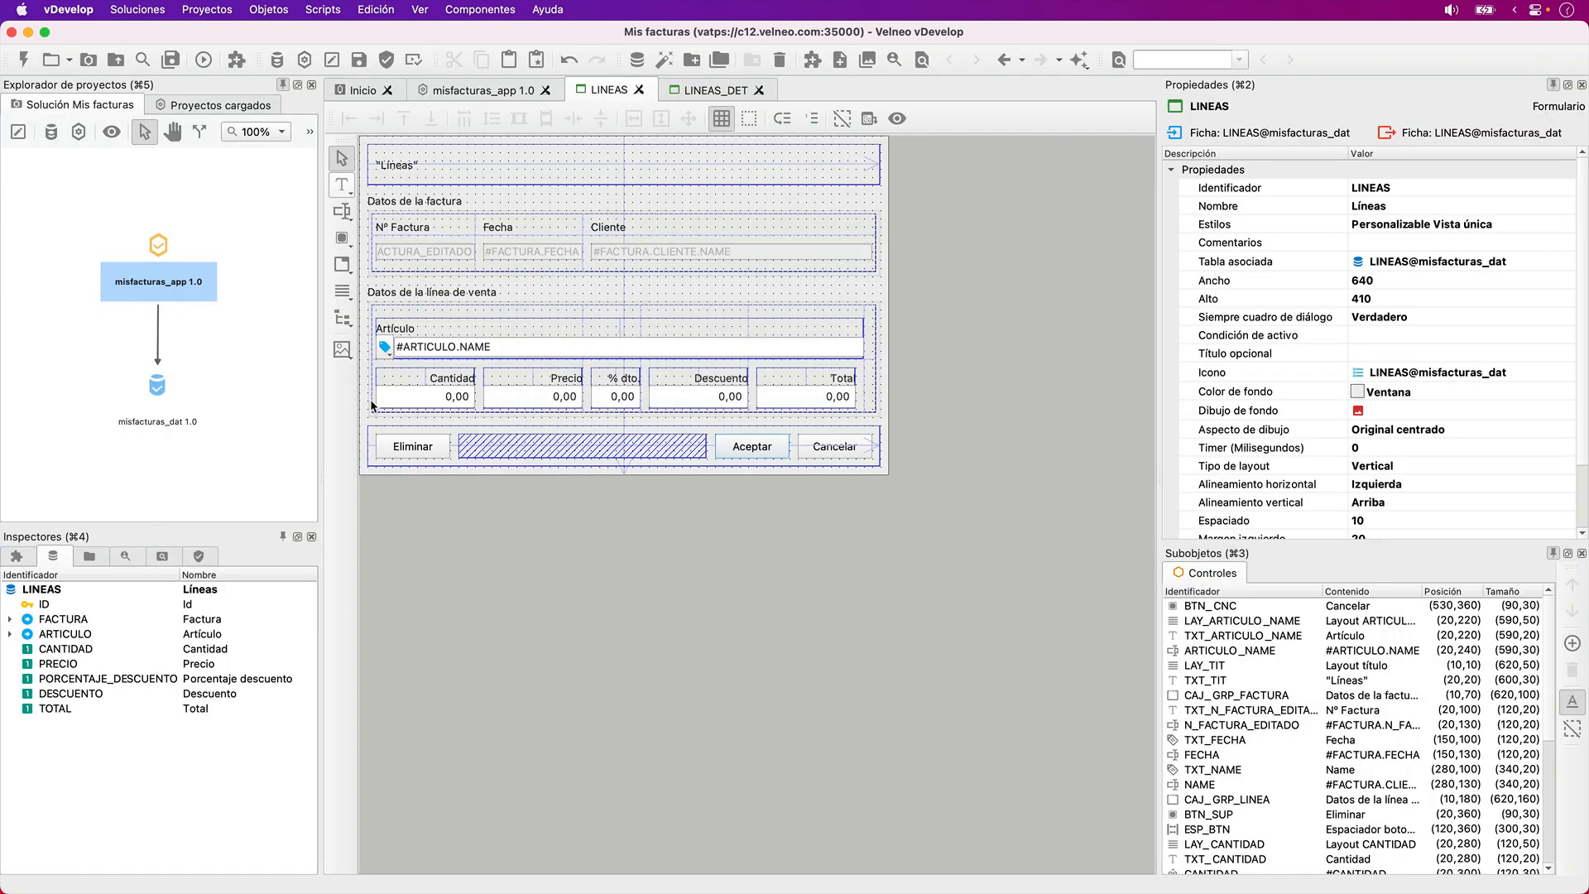
{"action": "left_click", "coordinate": [342, 292]}
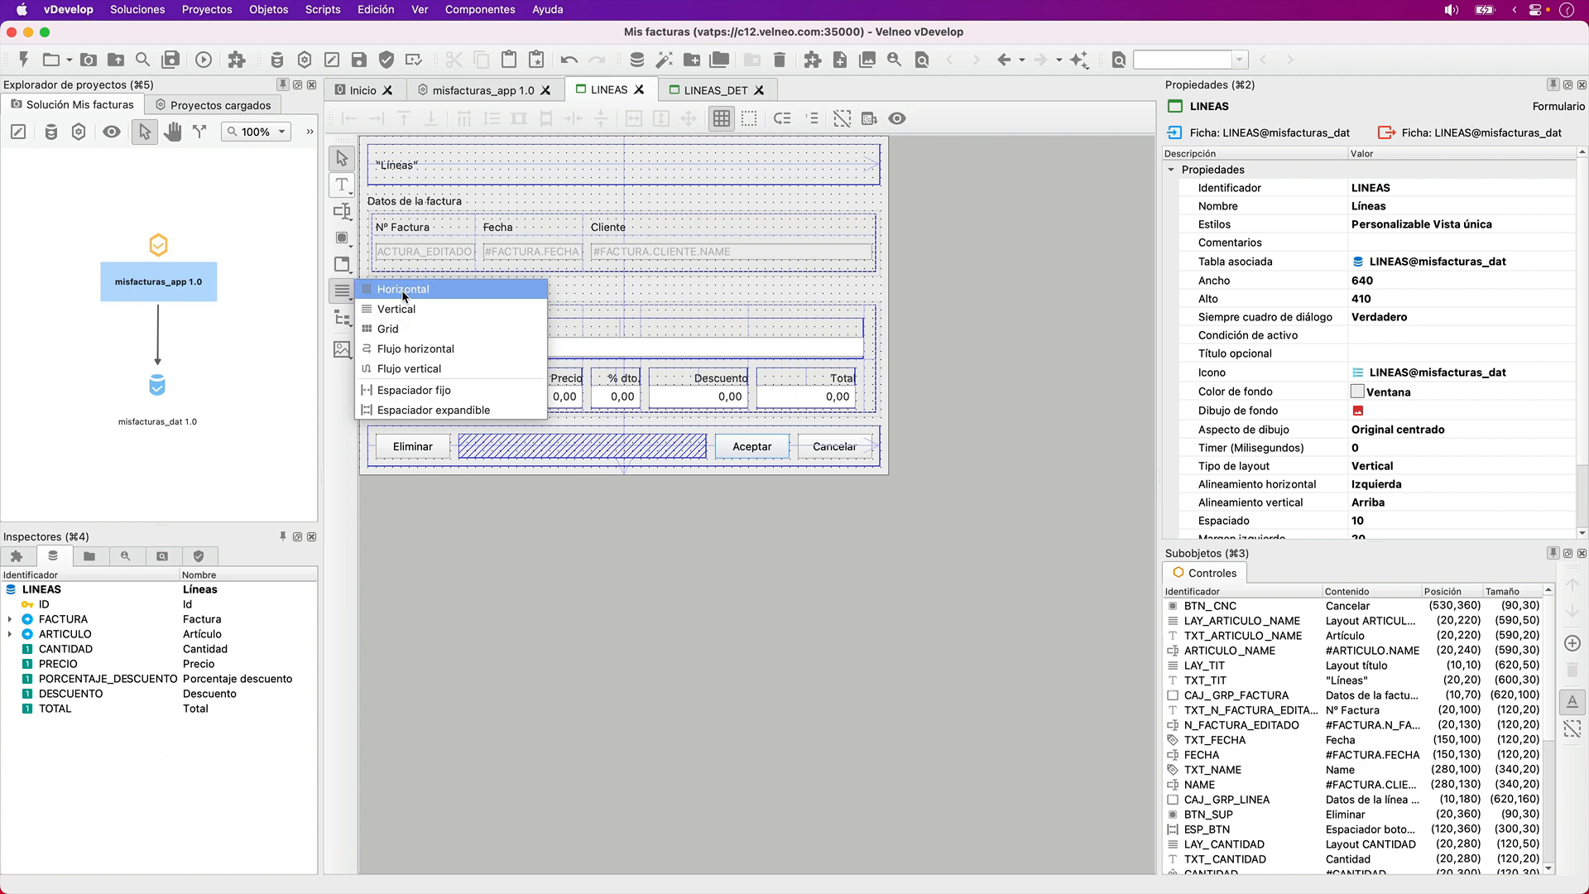
{"action": "left_click", "coordinate": [978, 346]}
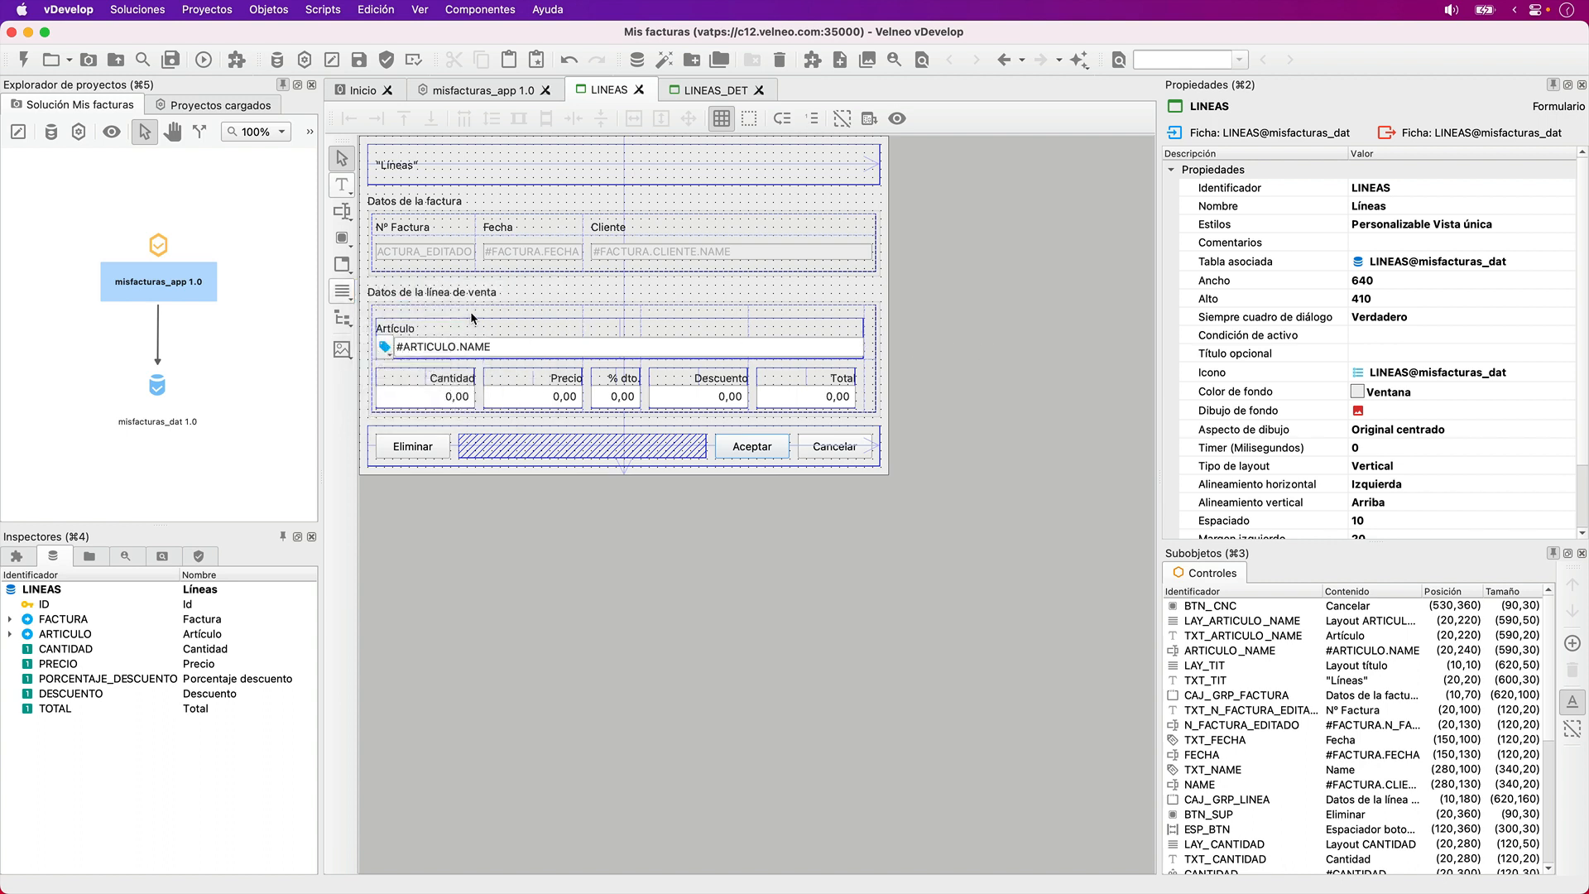
{"action": "left_click", "coordinate": [343, 292]}
{"action": "left_click", "coordinate": [383, 291]}
{"action": "left_click", "coordinate": [377, 373]}
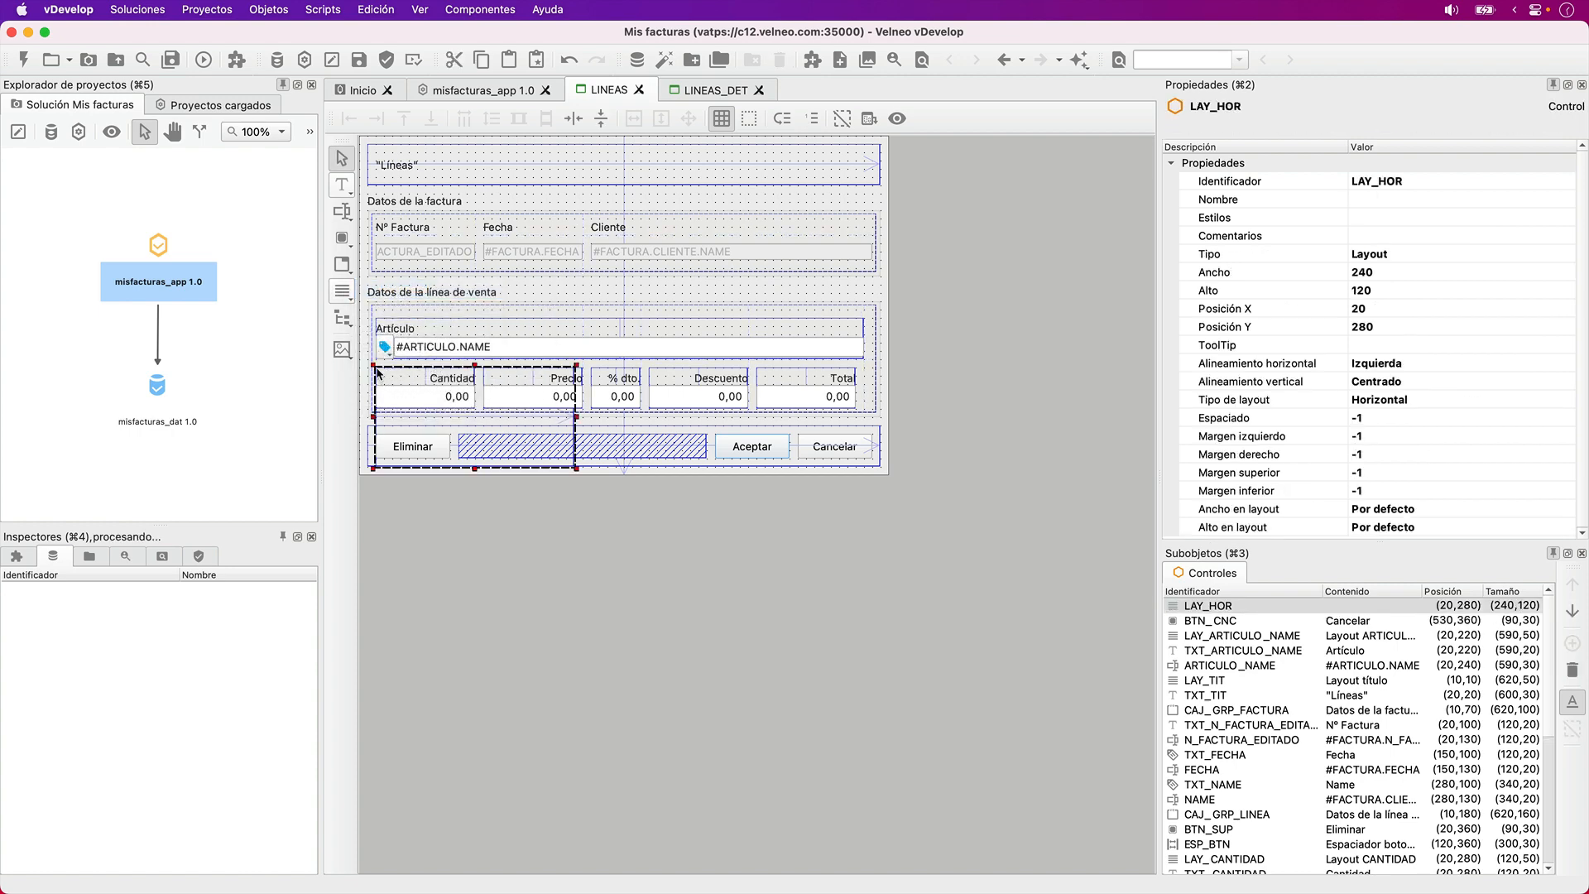
- Resize the new LAY_HOR layout to 600 wide and 50 high so it encloses Cantidad through Total
{"action": "key", "text": "shift+Up"}
{"action": "key", "text": "shift+Up"}
{"action": "key", "text": "shift+Up"}
{"action": "key", "text": "shift+Right"}
{"action": "key", "text": "shift+Right"}
{"action": "key", "text": "shift+Right"}
{"action": "key", "text": "shift+Right"}
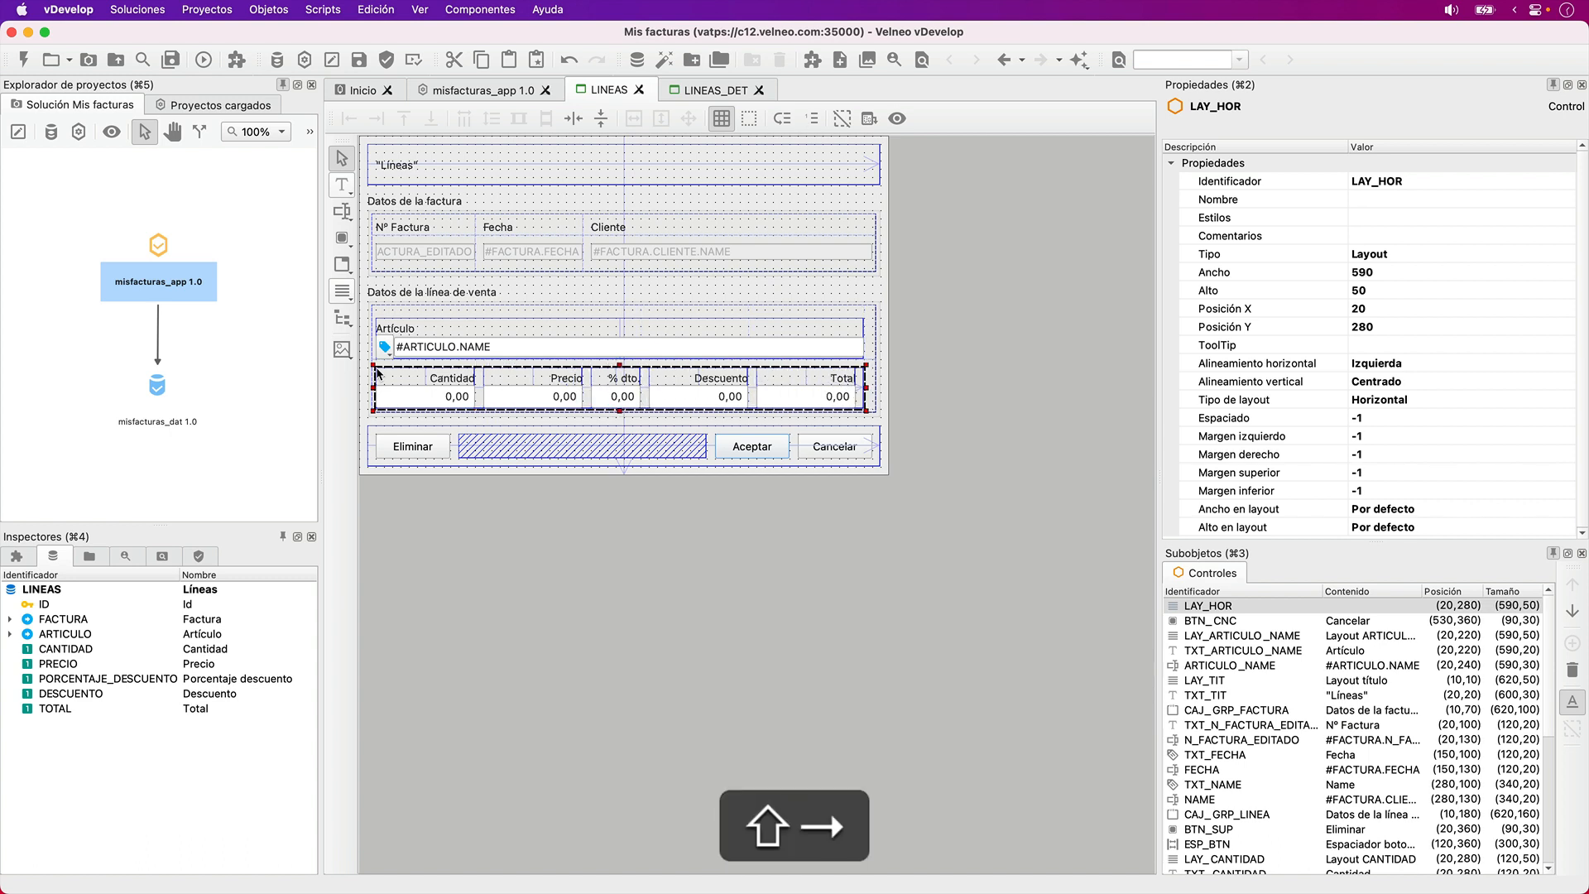
{"action": "key", "text": "shift+Right"}
- Widen the LAY_ARTICULO_NAME layout, its Artículo label and the ARTICULO_NAME edit field to 600
{"action": "left_click", "coordinate": [491, 335]}
{"action": "key", "text": "shift+Tab"}
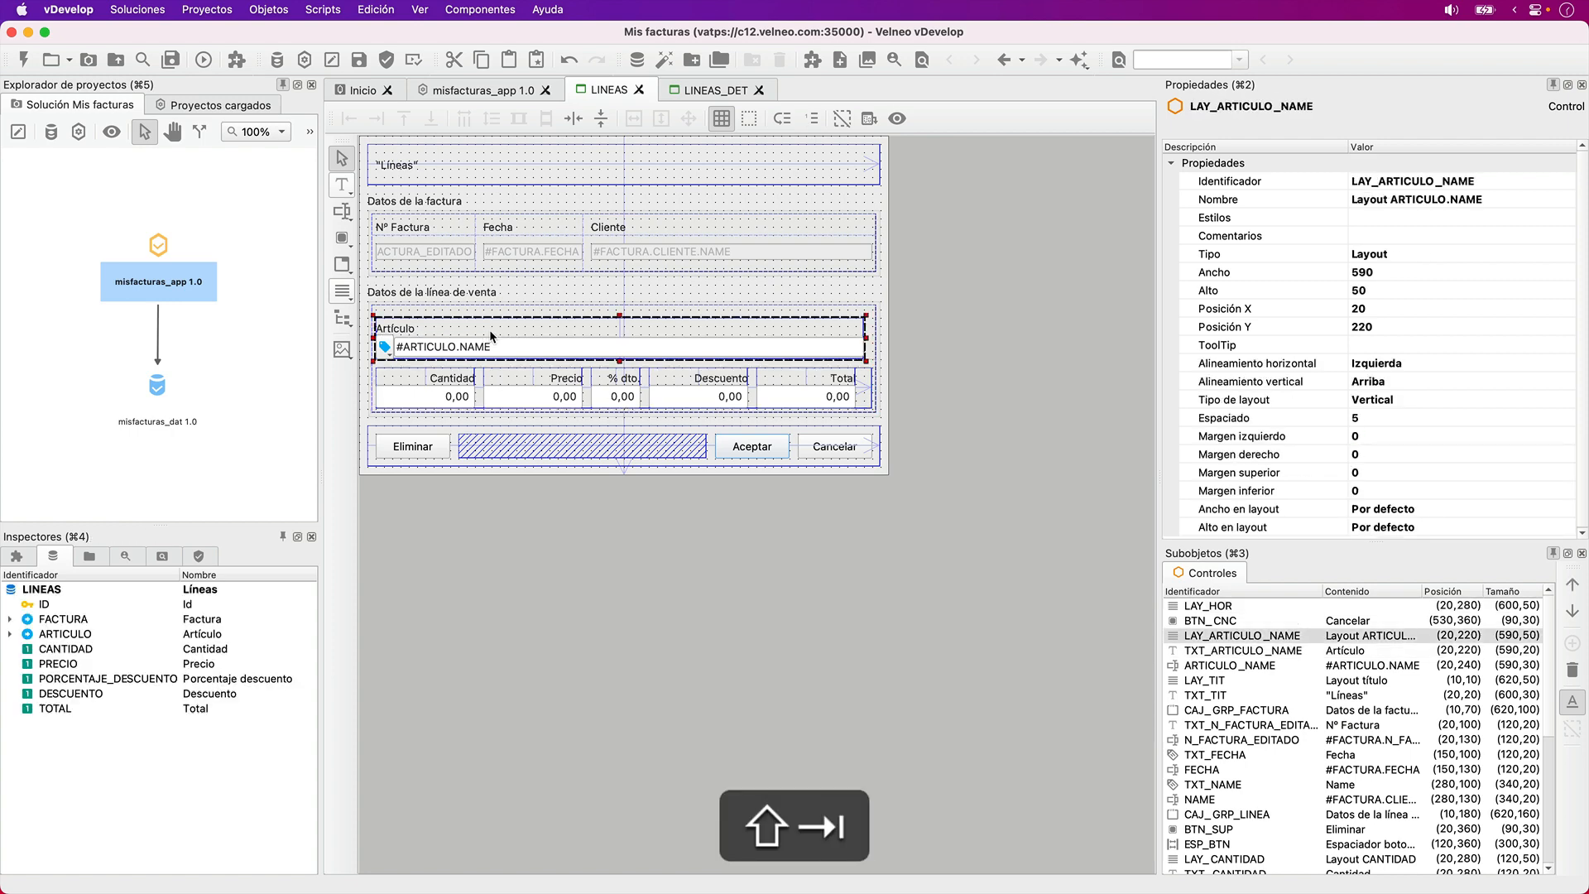
{"action": "key", "text": "shift+Right"}
{"action": "key", "text": "shift+Tab"}
{"action": "key", "text": "shift+Right"}
{"action": "key", "text": "shift+Tab"}
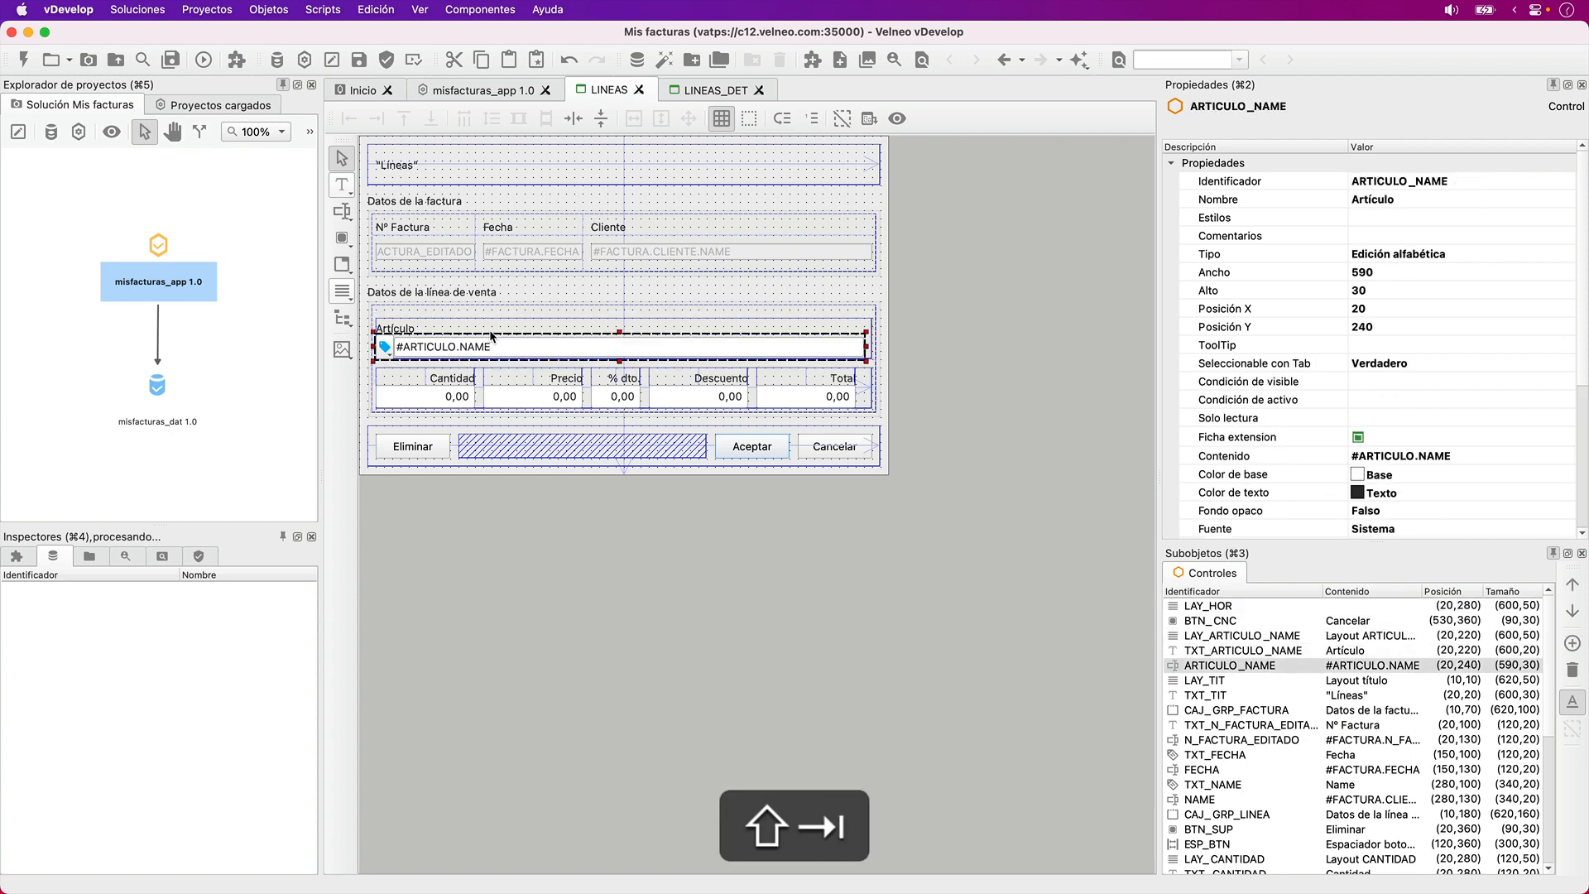
{"action": "key", "text": "shift+Right"}
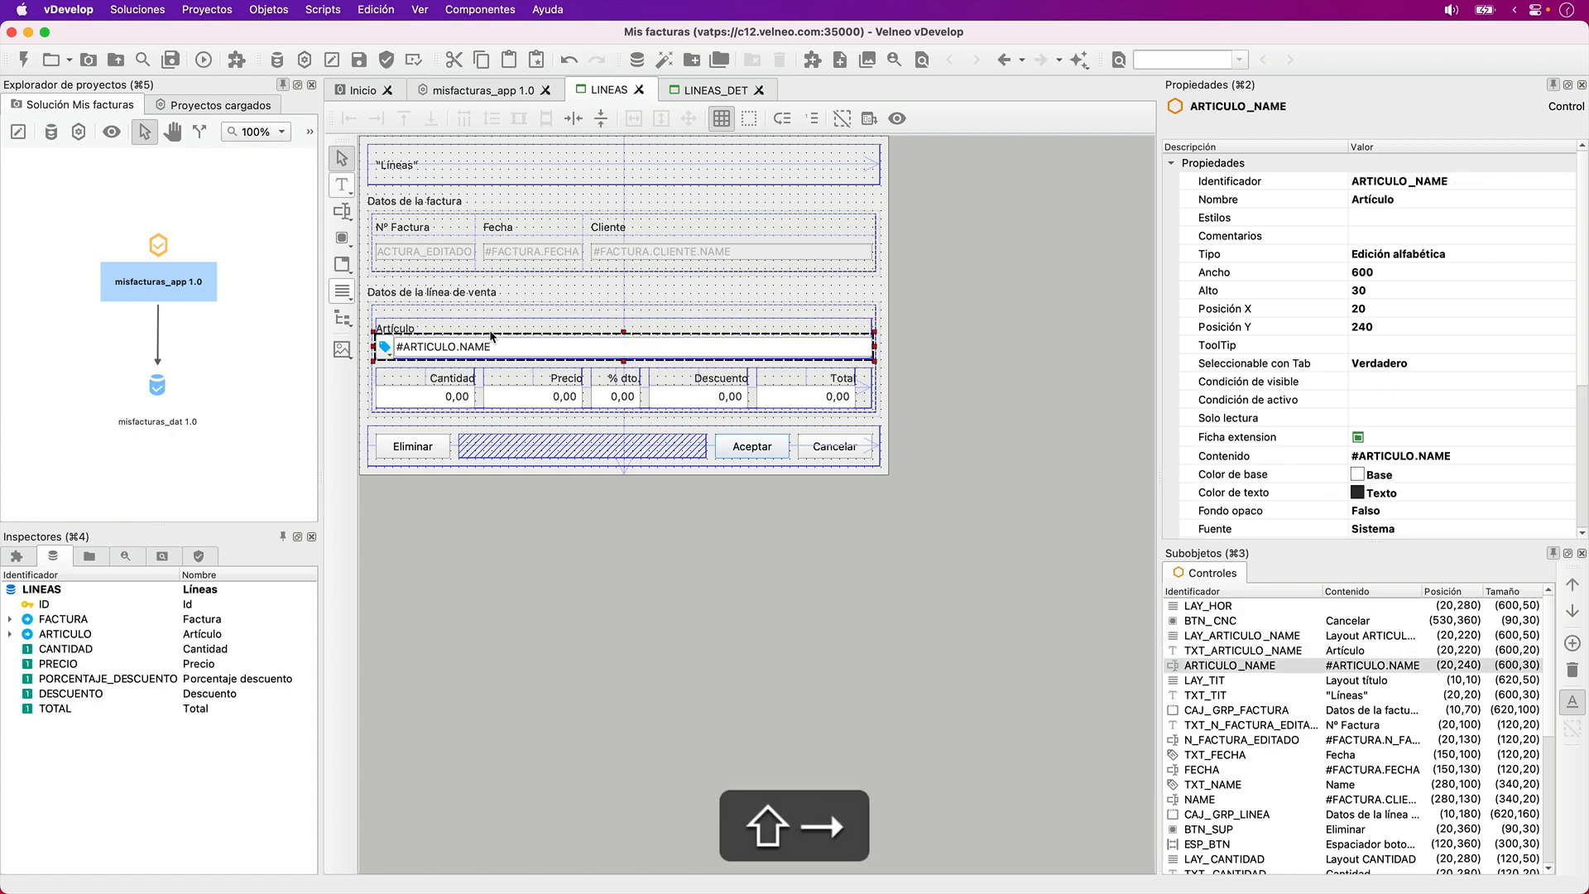
- Step through the controls of the sales line group box to examine their order relative to LAY_HOR
{"action": "left_click", "coordinate": [862, 407]}
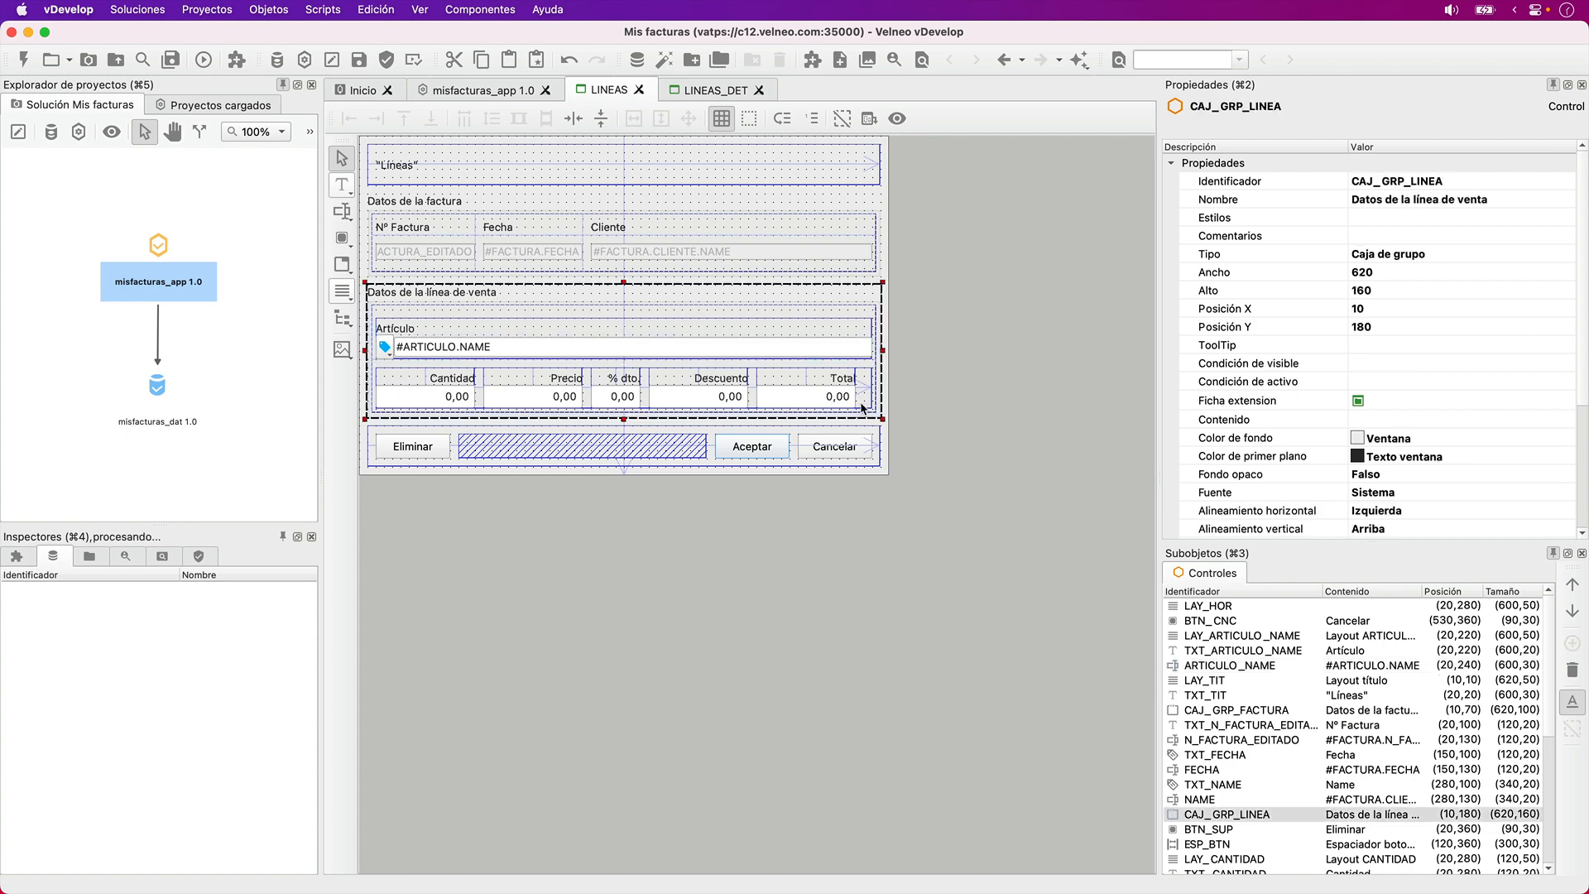
{"action": "key", "text": "Tab"}
{"action": "key", "text": "Tab"}
{"action": "key", "text": "Tab"}
{"action": "key", "text": "Tab"}
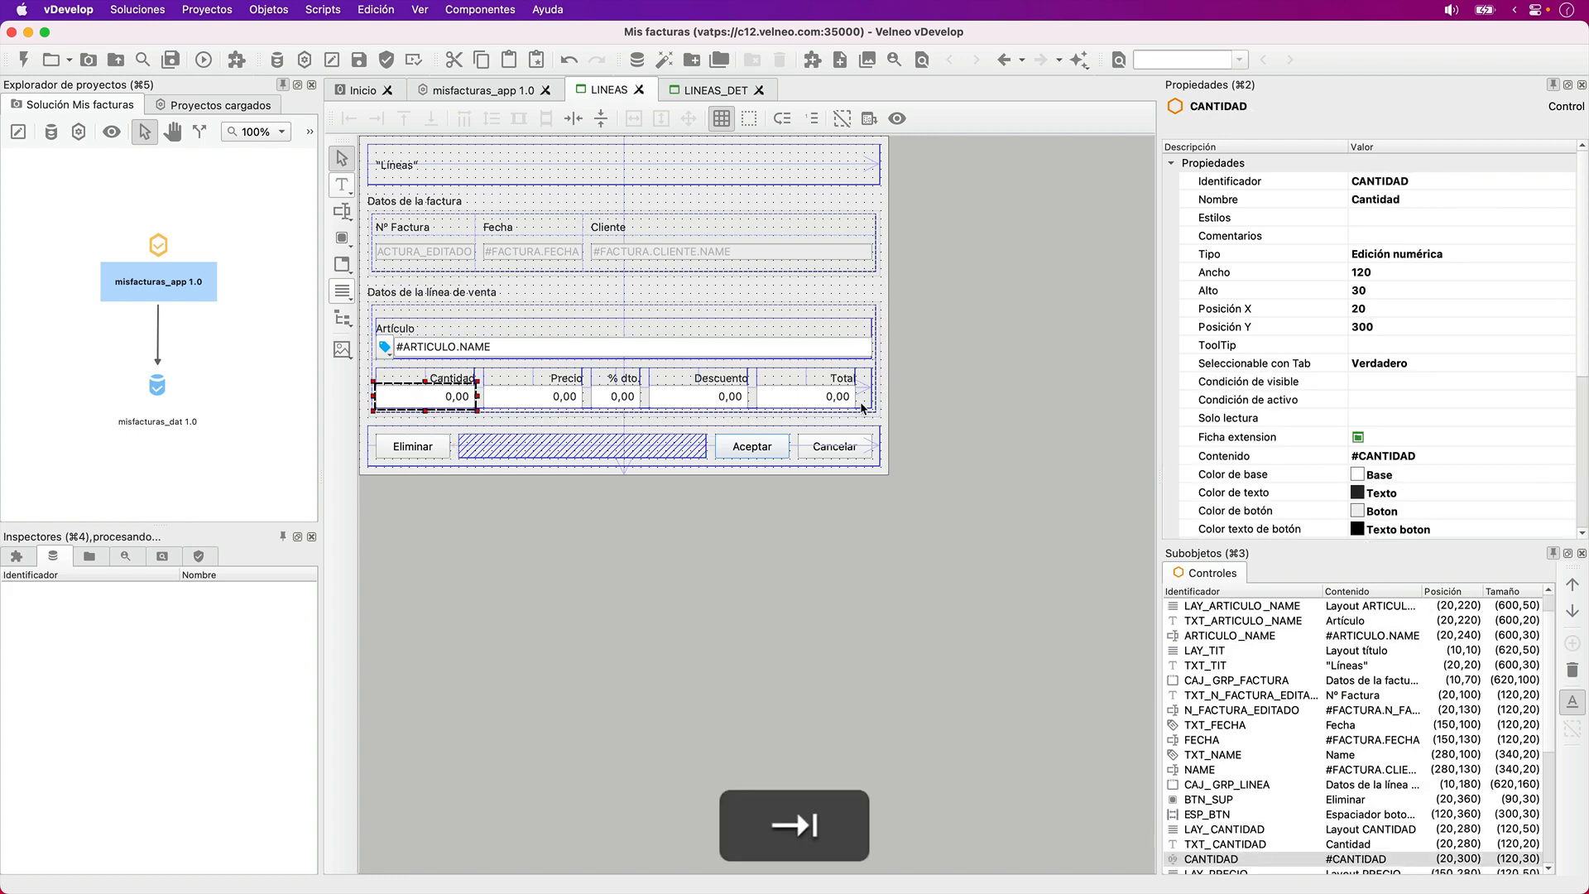
{"action": "key", "text": "Tab"}
{"action": "key", "text": "Tab"}
{"action": "key", "text": "Tab"}
{"action": "key", "text": "Tab"}
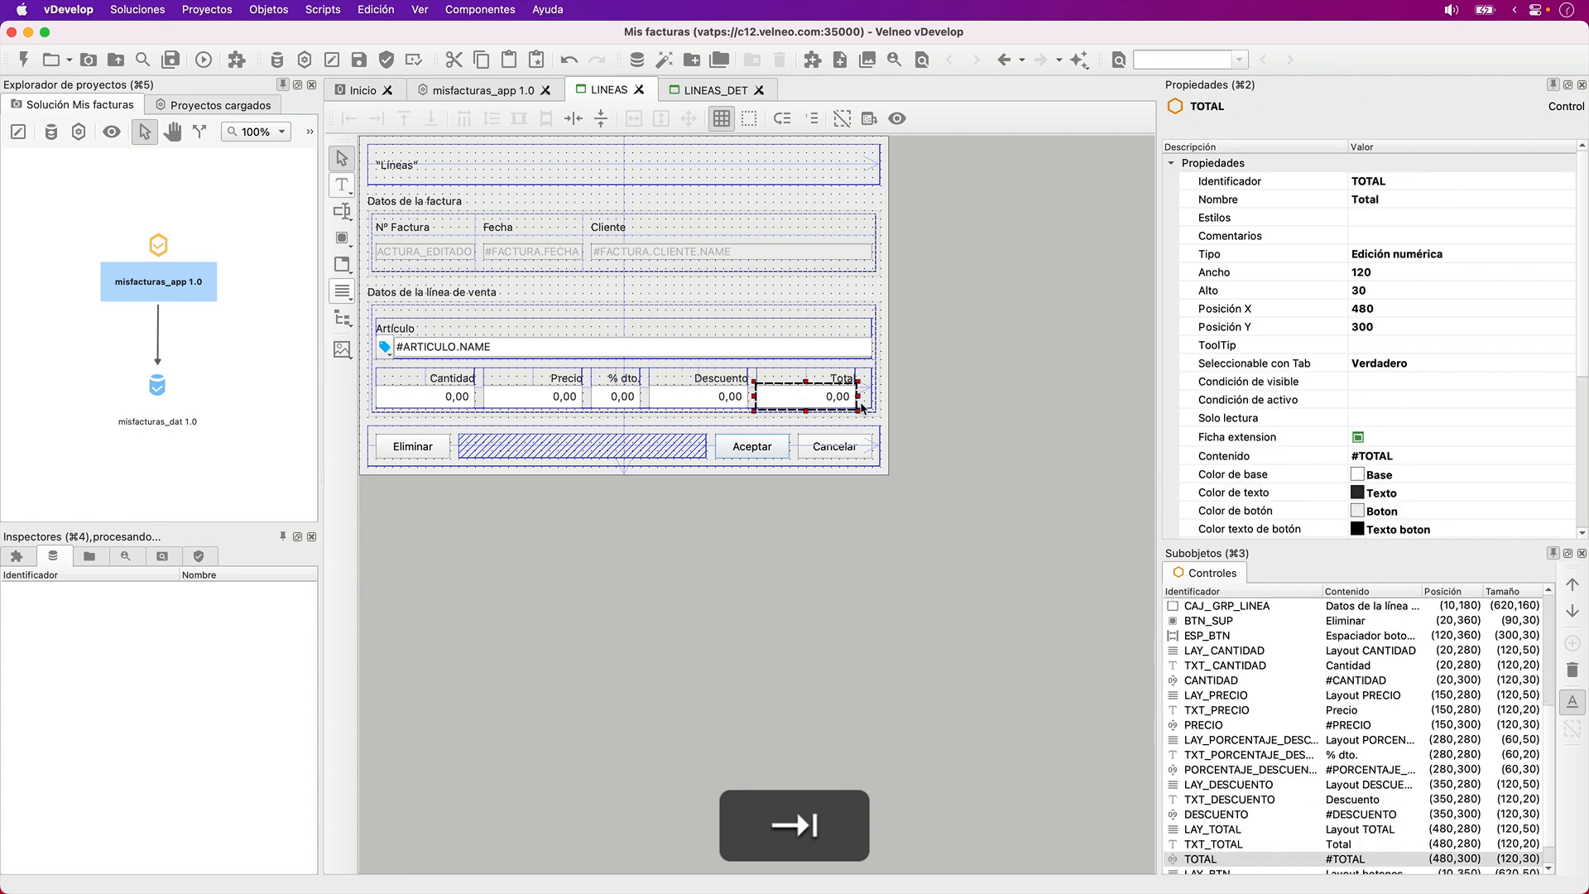
{"action": "key", "text": "Tab"}
{"action": "key", "text": "Tab"}
- Reorder the controls: cut LAY_HOR and paste it right after ARTICULO_NAME, and bring LAY_TIT to the start of the order
{"action": "key", "text": "shift+Tab"}
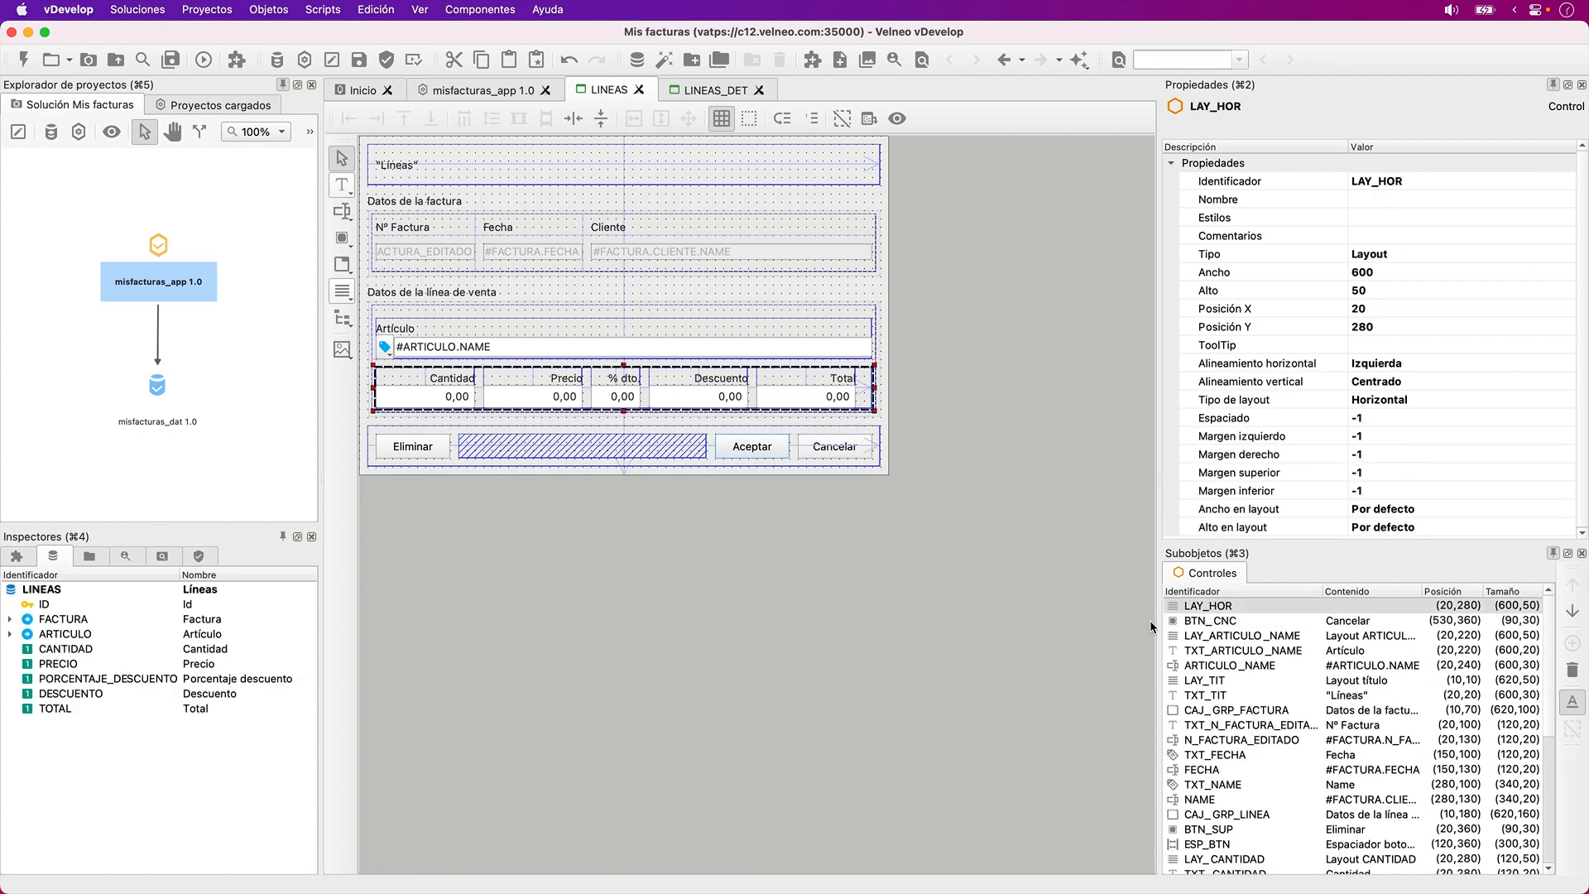
{"action": "key", "text": "super+x"}
{"action": "left_click", "coordinate": [800, 351]}
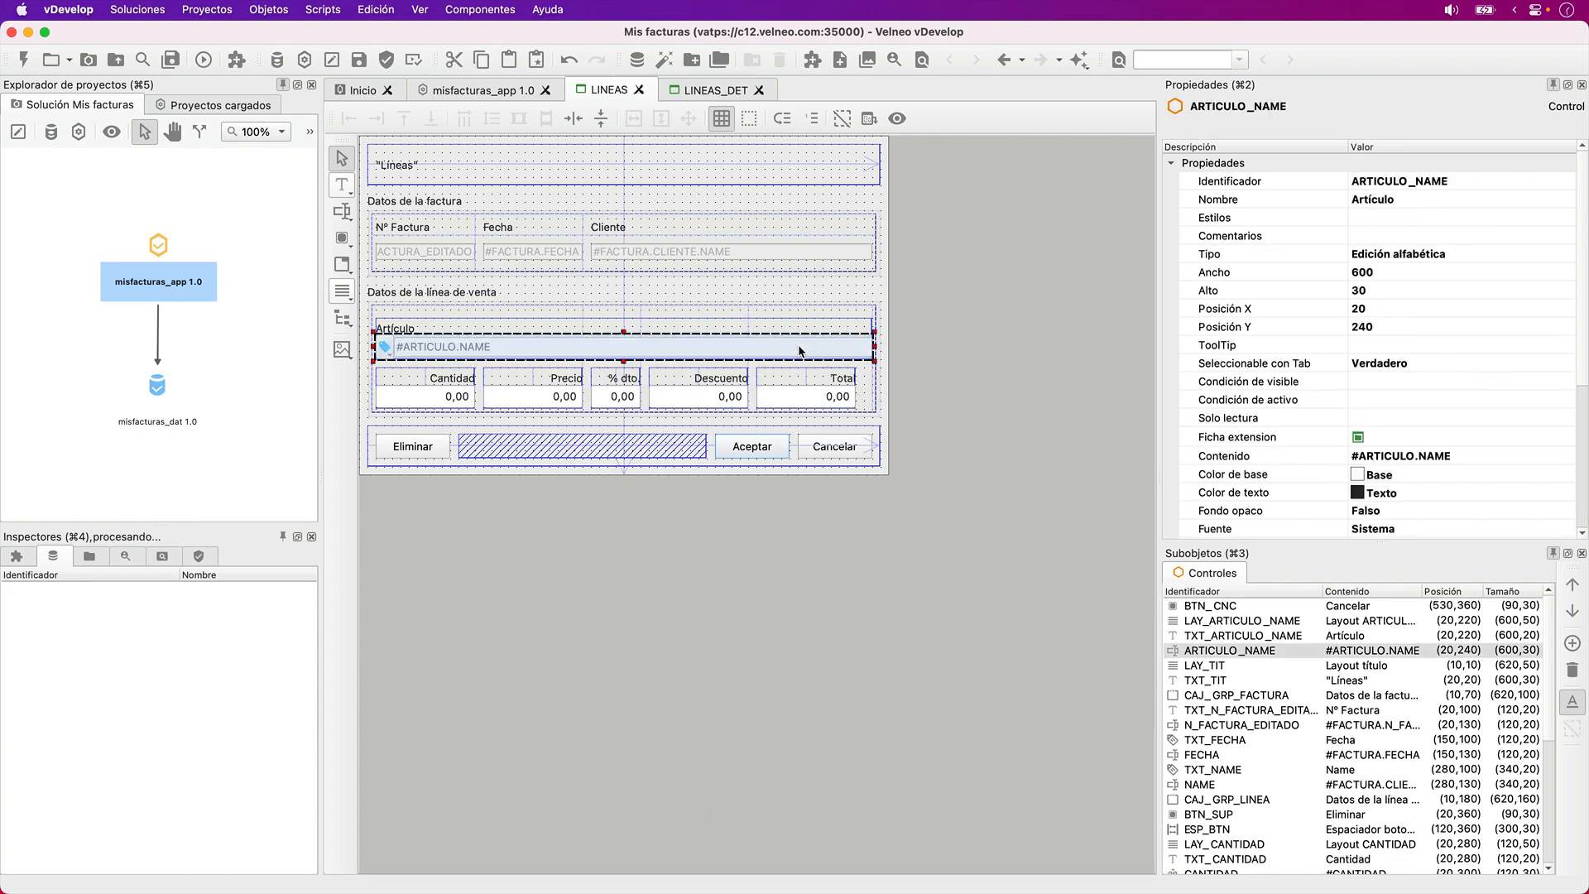
{"action": "key", "text": "super+v"}
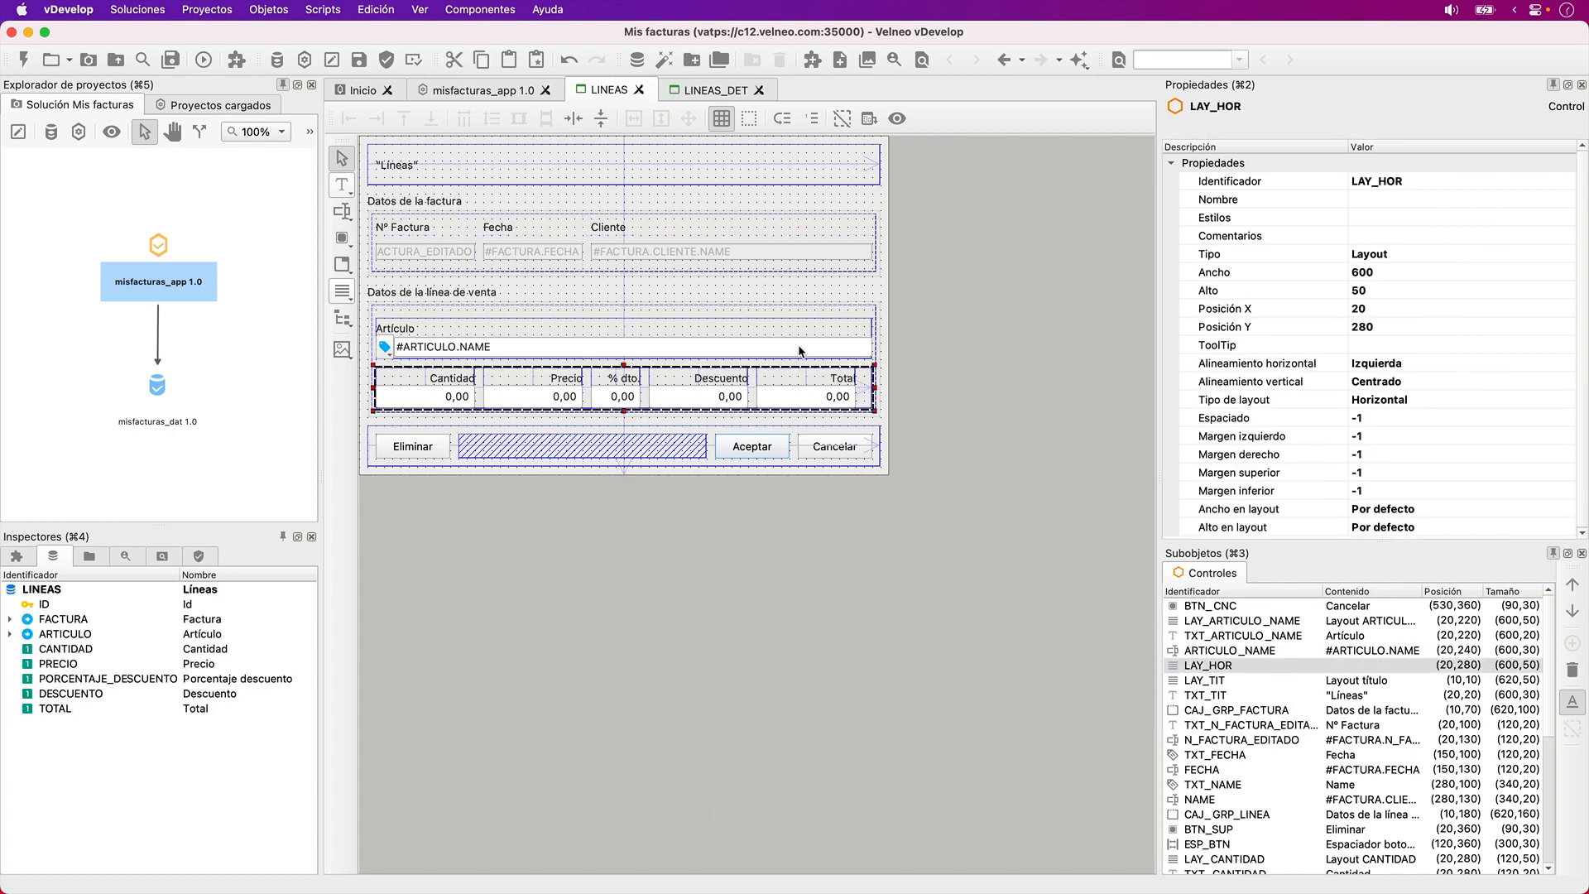
{"action": "key", "text": "Tab"}
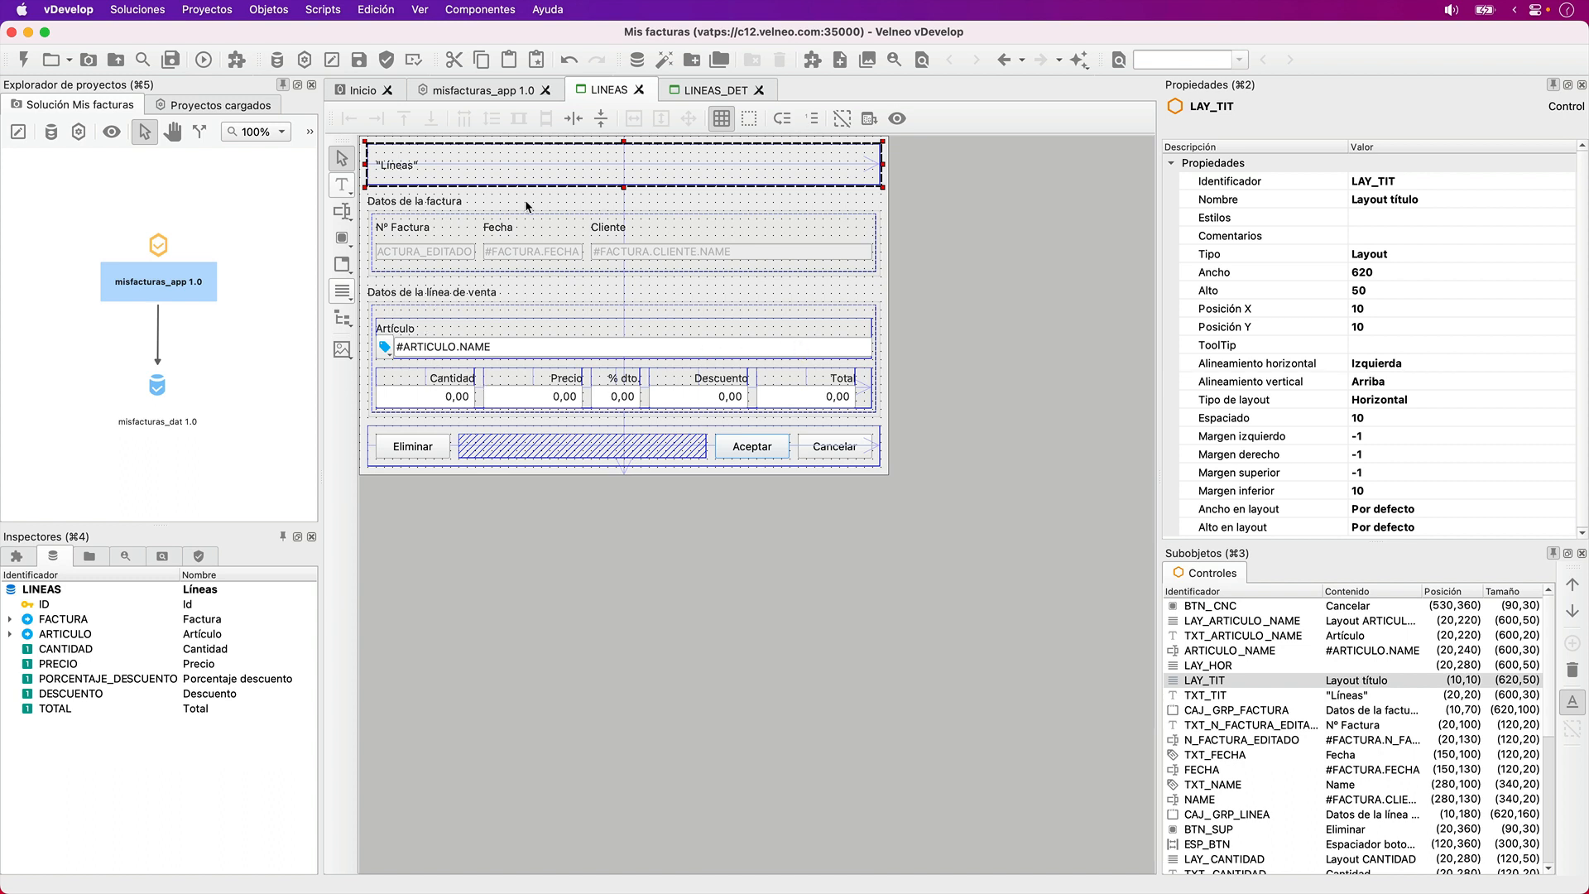
{"action": "left_click", "coordinate": [787, 120]}
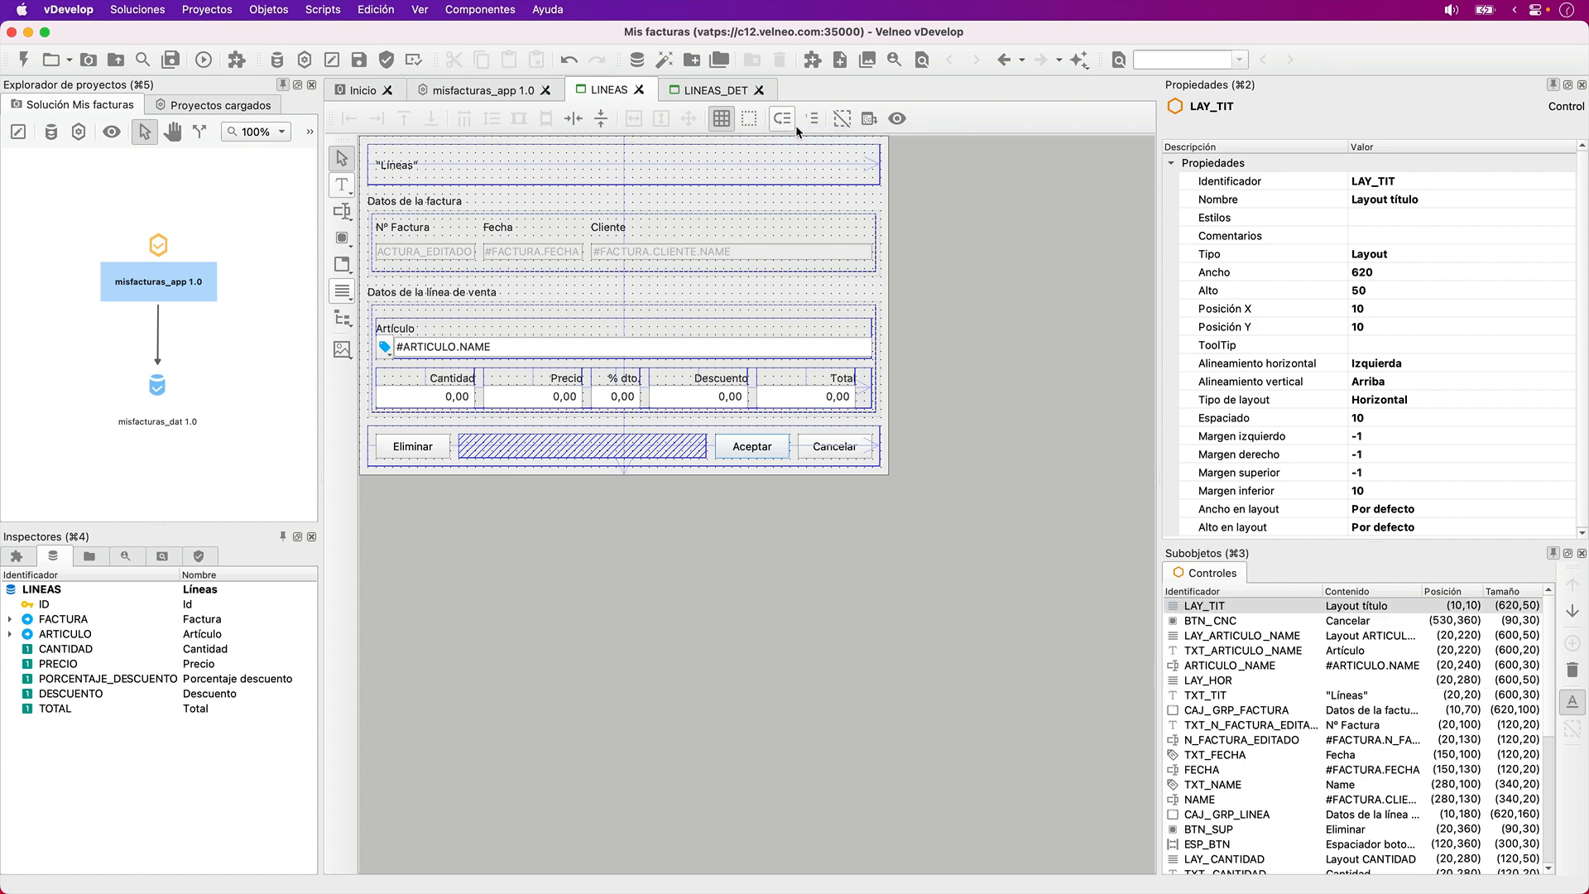
- Save the LINEAS form and preview how the article field and the numeric fields are laid out
{"action": "key", "text": "super+s"}
{"action": "left_click", "coordinate": [896, 120]}
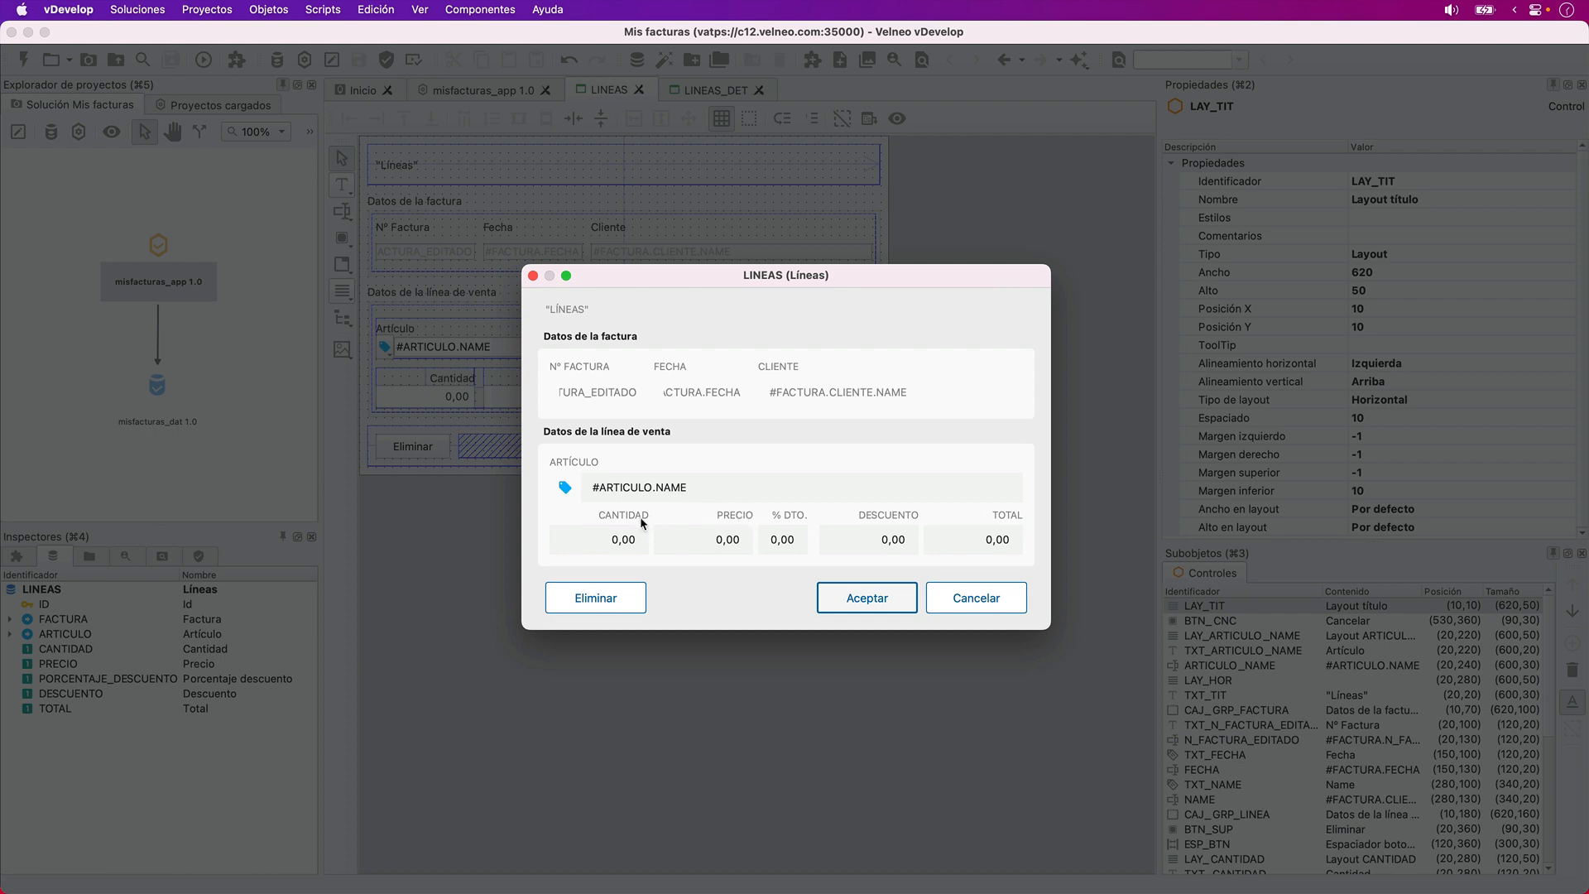
{"action": "key", "text": "Escape"}
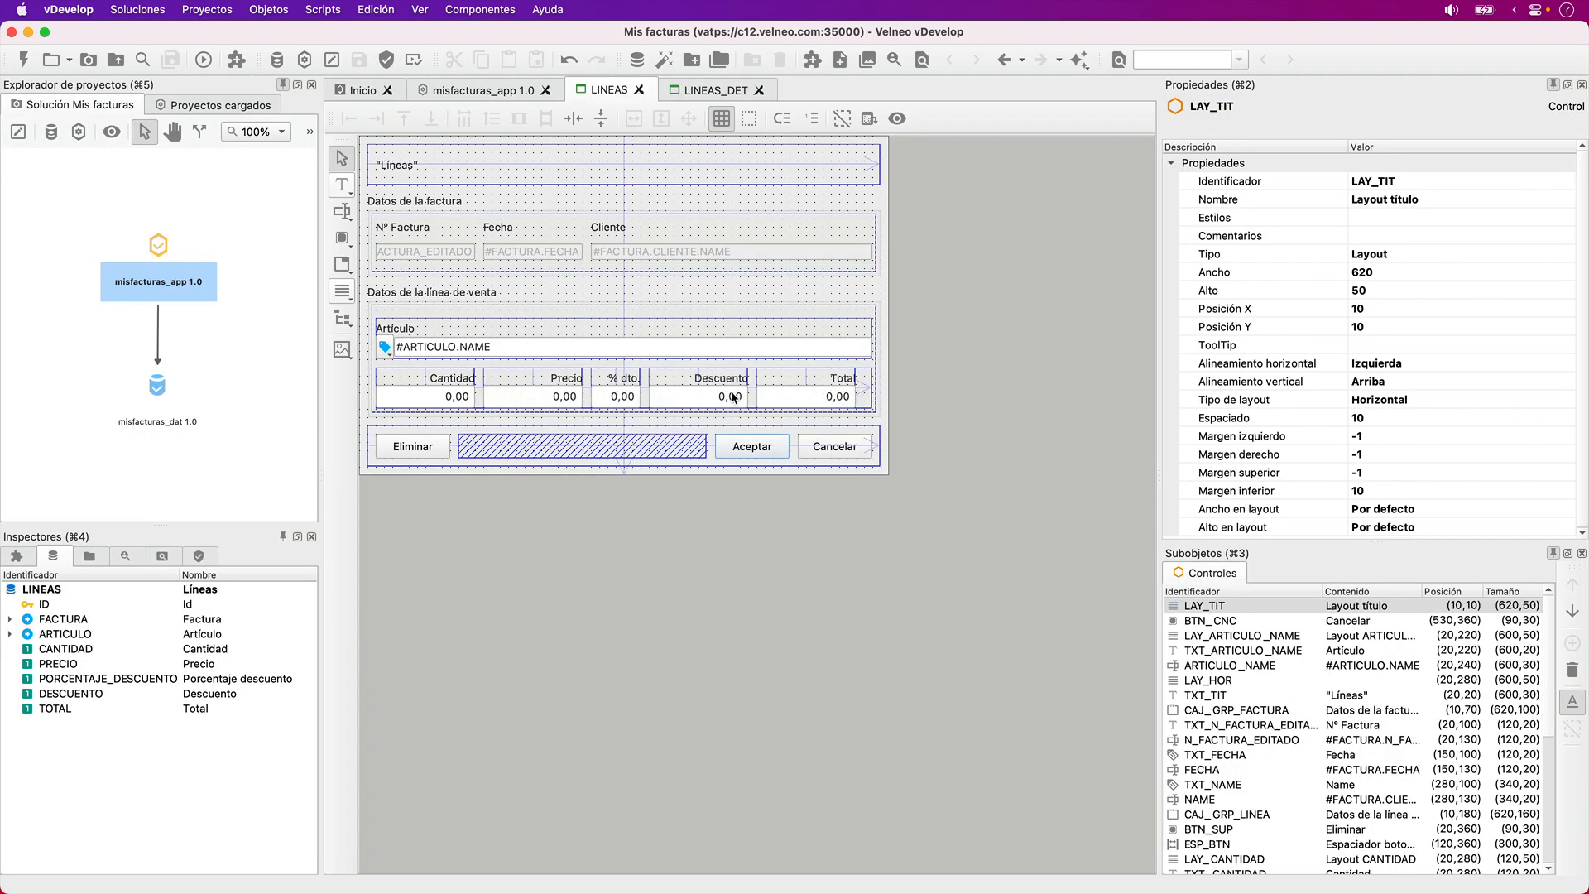
- Disable the TOTAL field by setting Seleccionable con Tab to Falso and Condición de activo to 0
{"action": "left_click", "coordinate": [815, 398]}
{"action": "left_click", "coordinate": [1327, 368]}
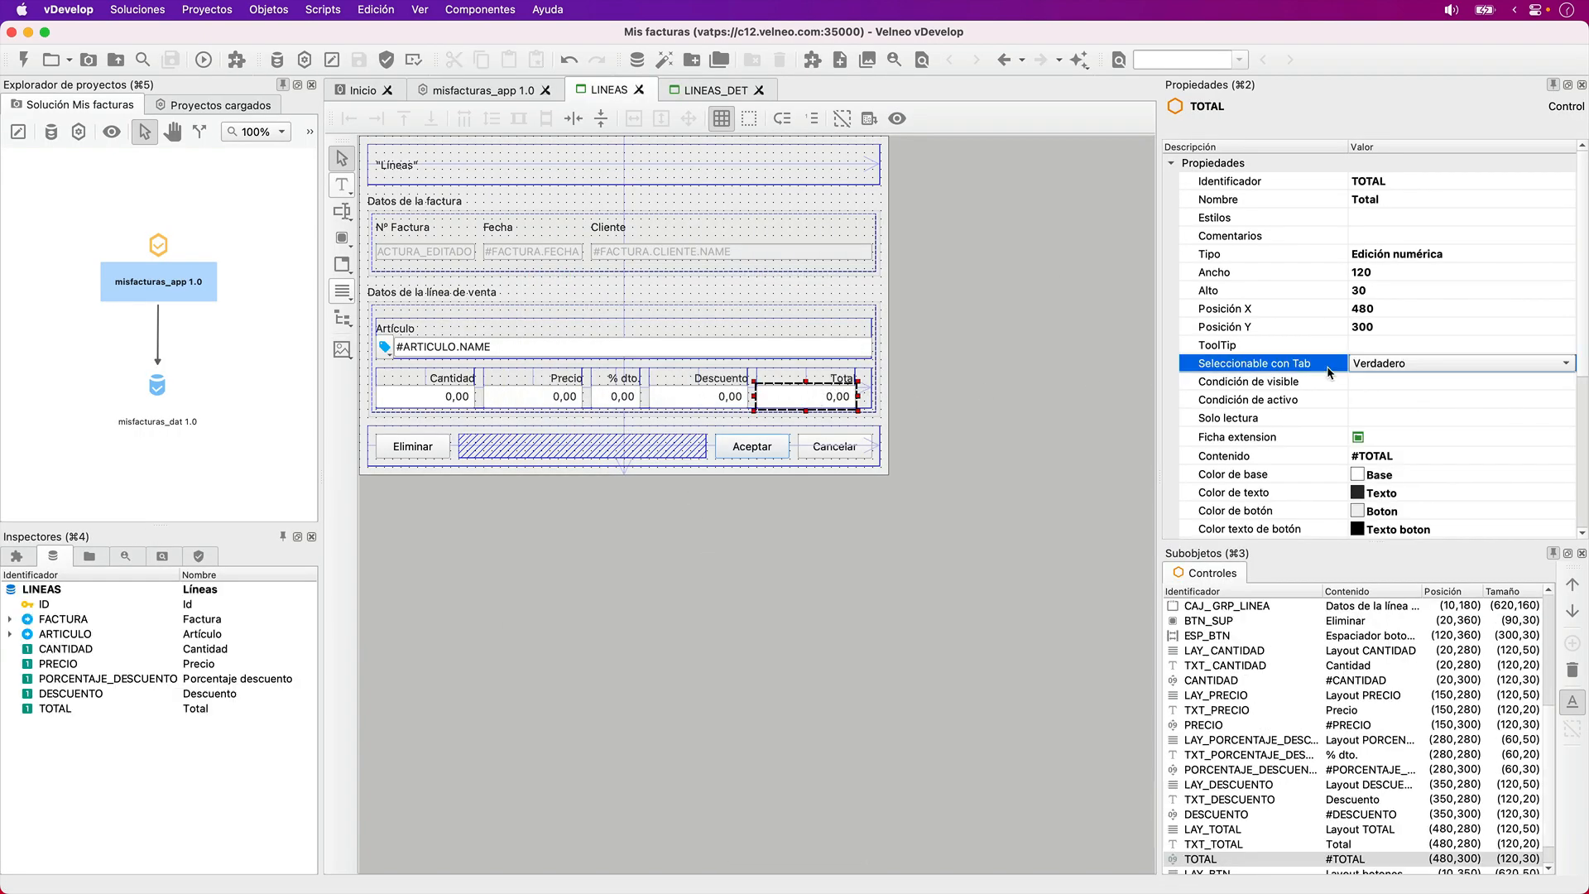
{"action": "key", "text": "f"}
{"action": "left_click", "coordinate": [1366, 400]}
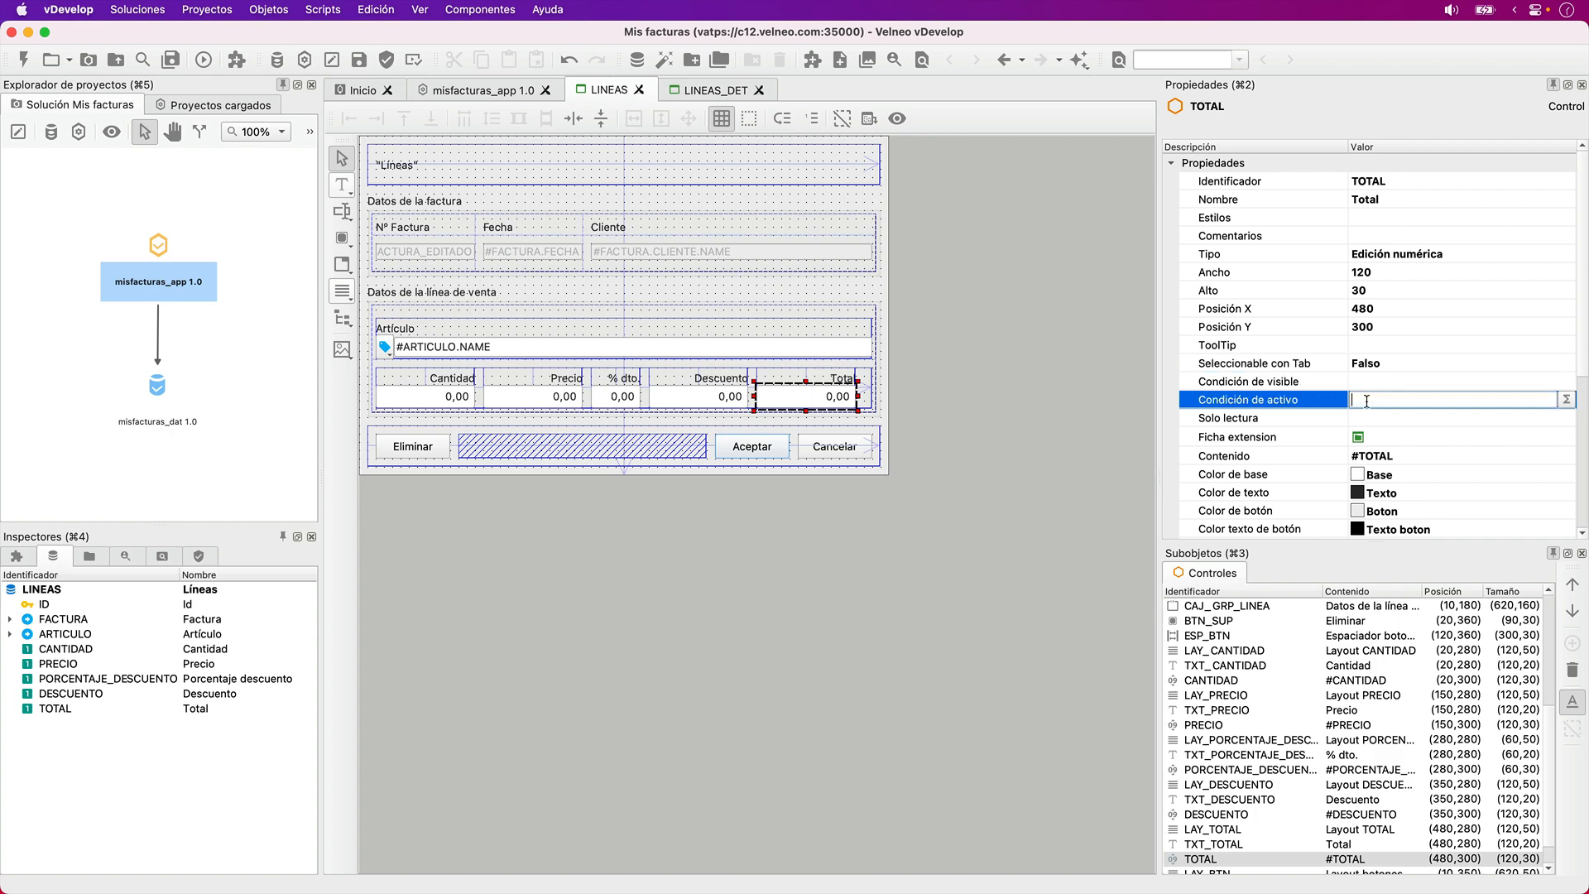
{"action": "key", "text": "Tab"}
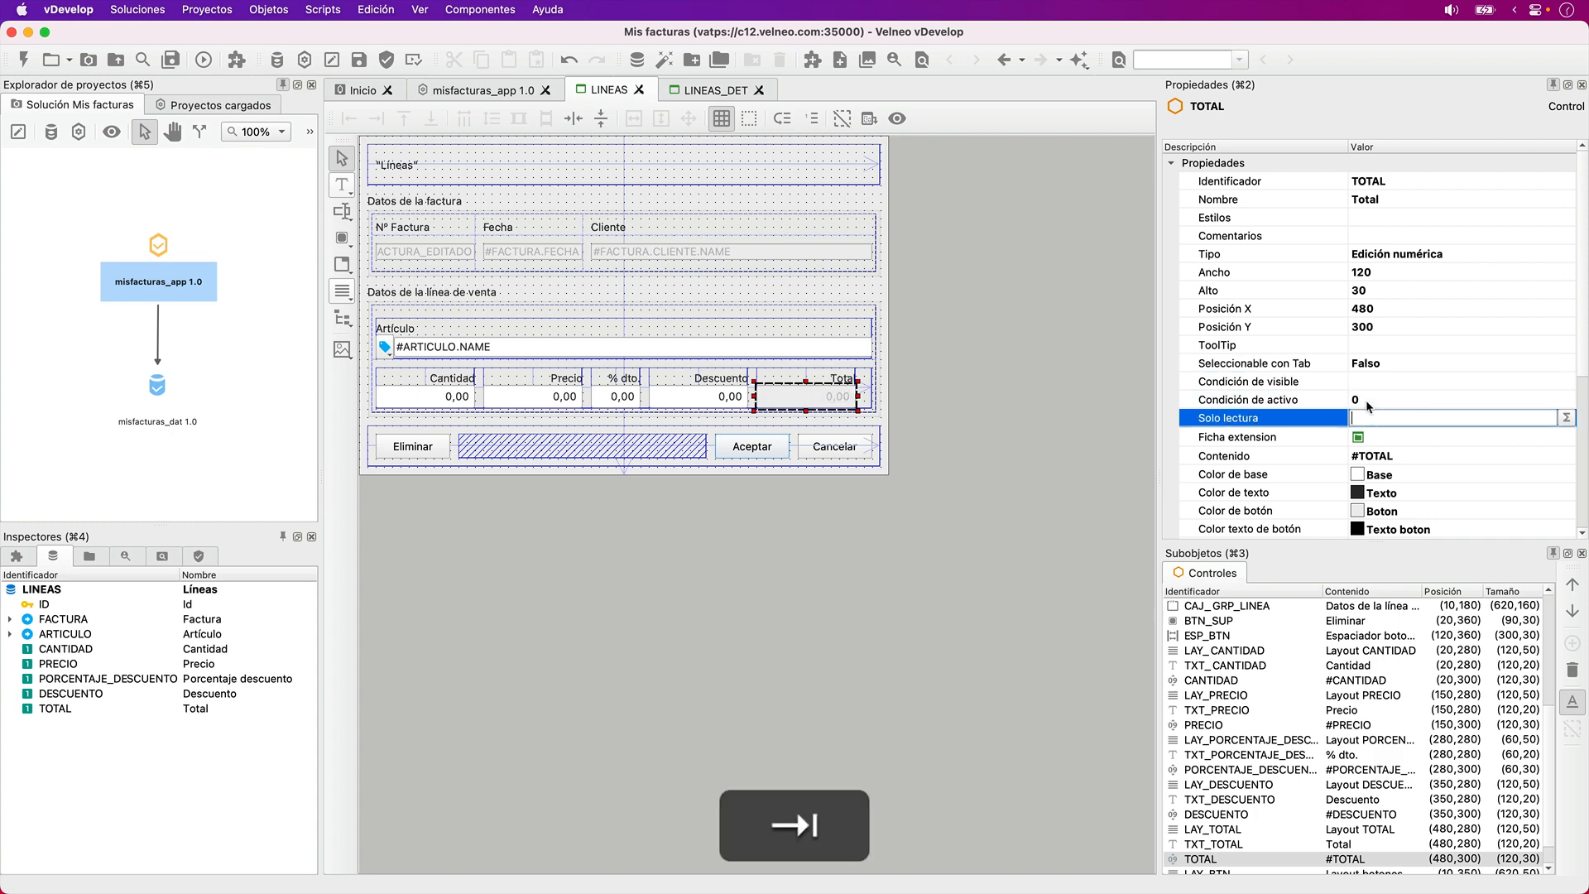
{"action": "left_click", "coordinate": [983, 516]}
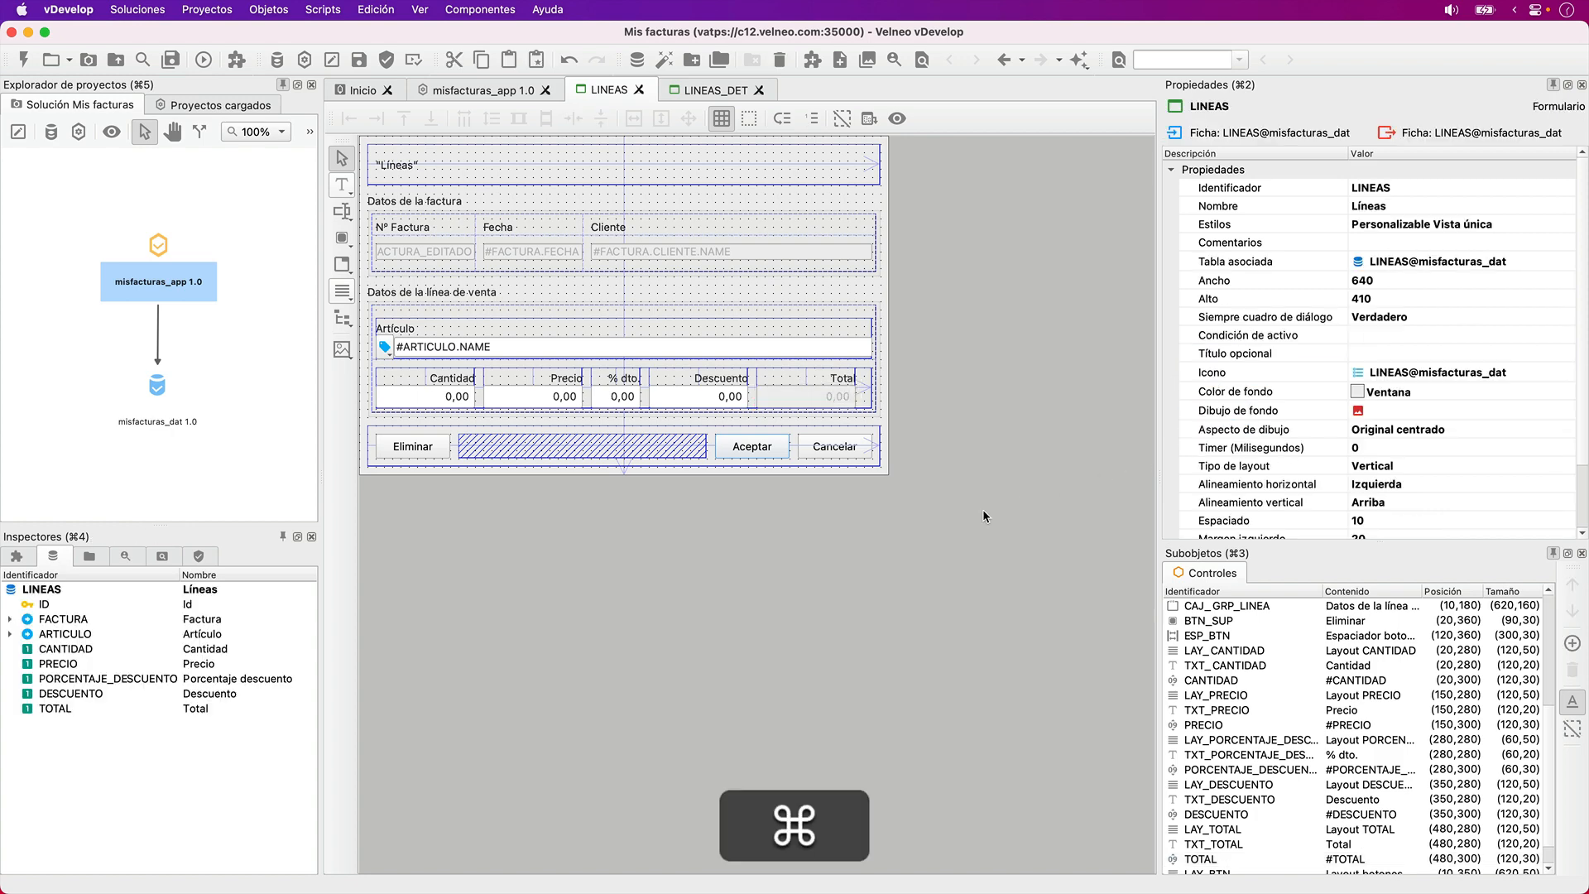
- Save the LINEAS form and refresh the inspector's check for errors
{"action": "key", "text": "super+s"}
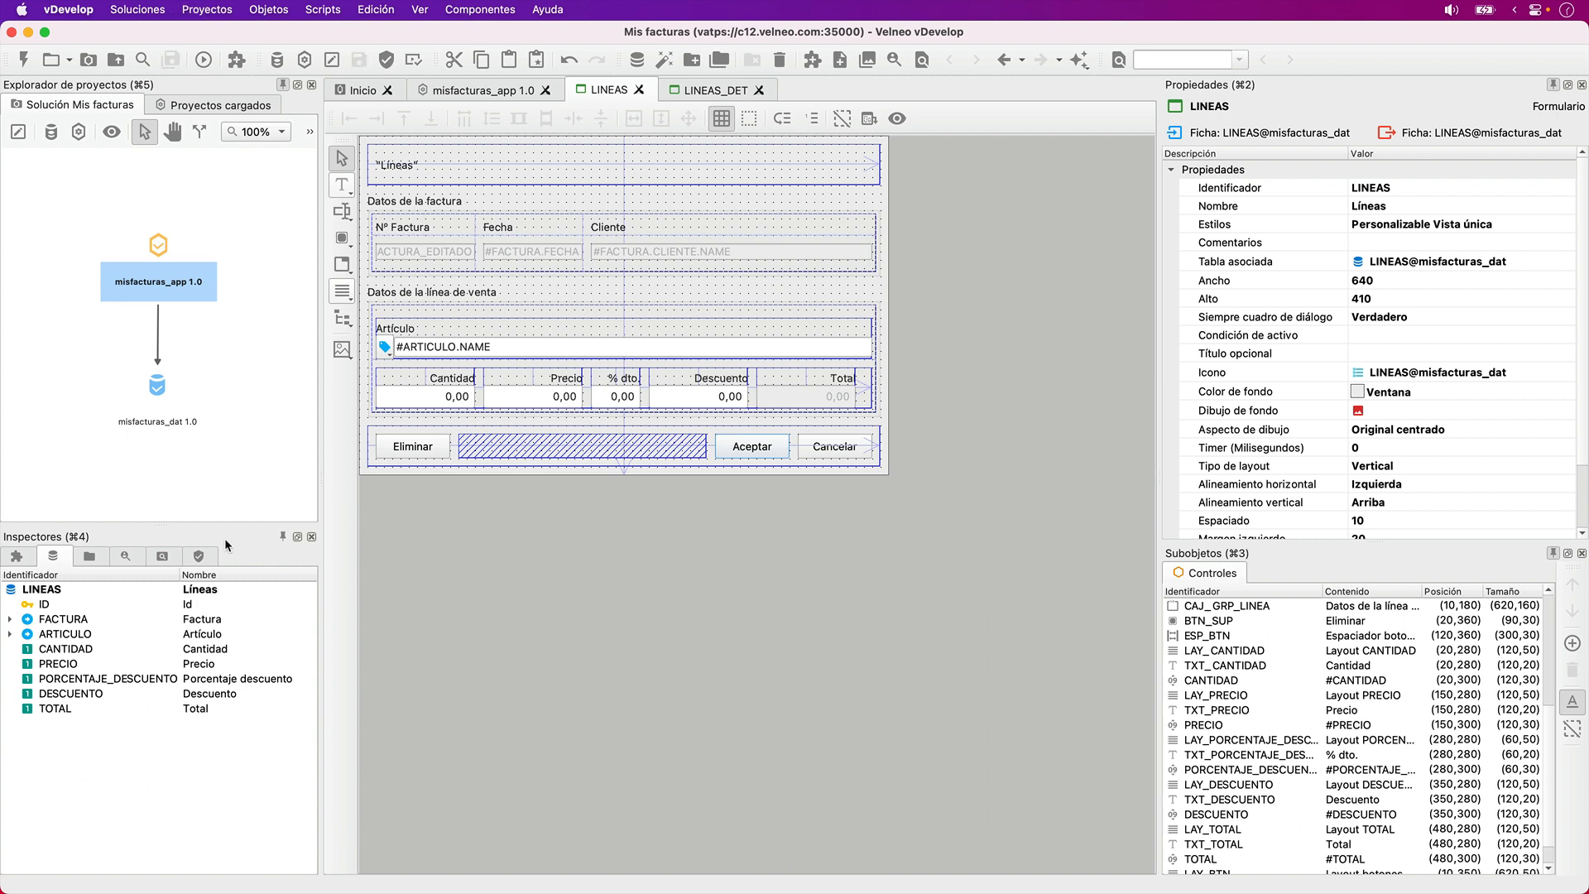
{"action": "left_click", "coordinate": [199, 561]}
{"action": "left_click", "coordinate": [25, 587]}
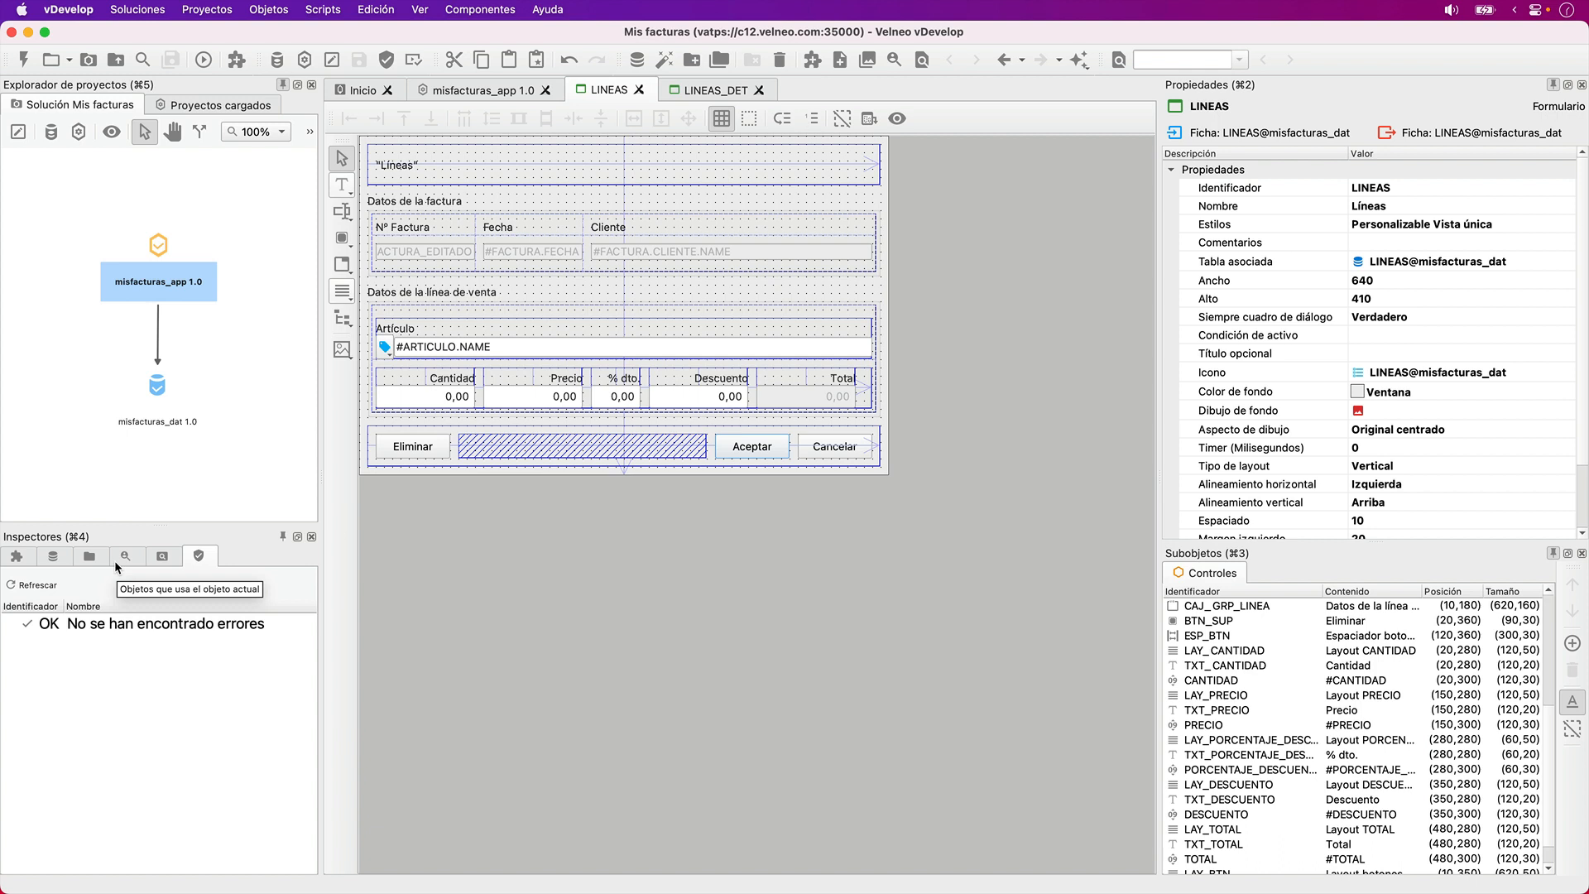
{"action": "key", "text": "super+s"}
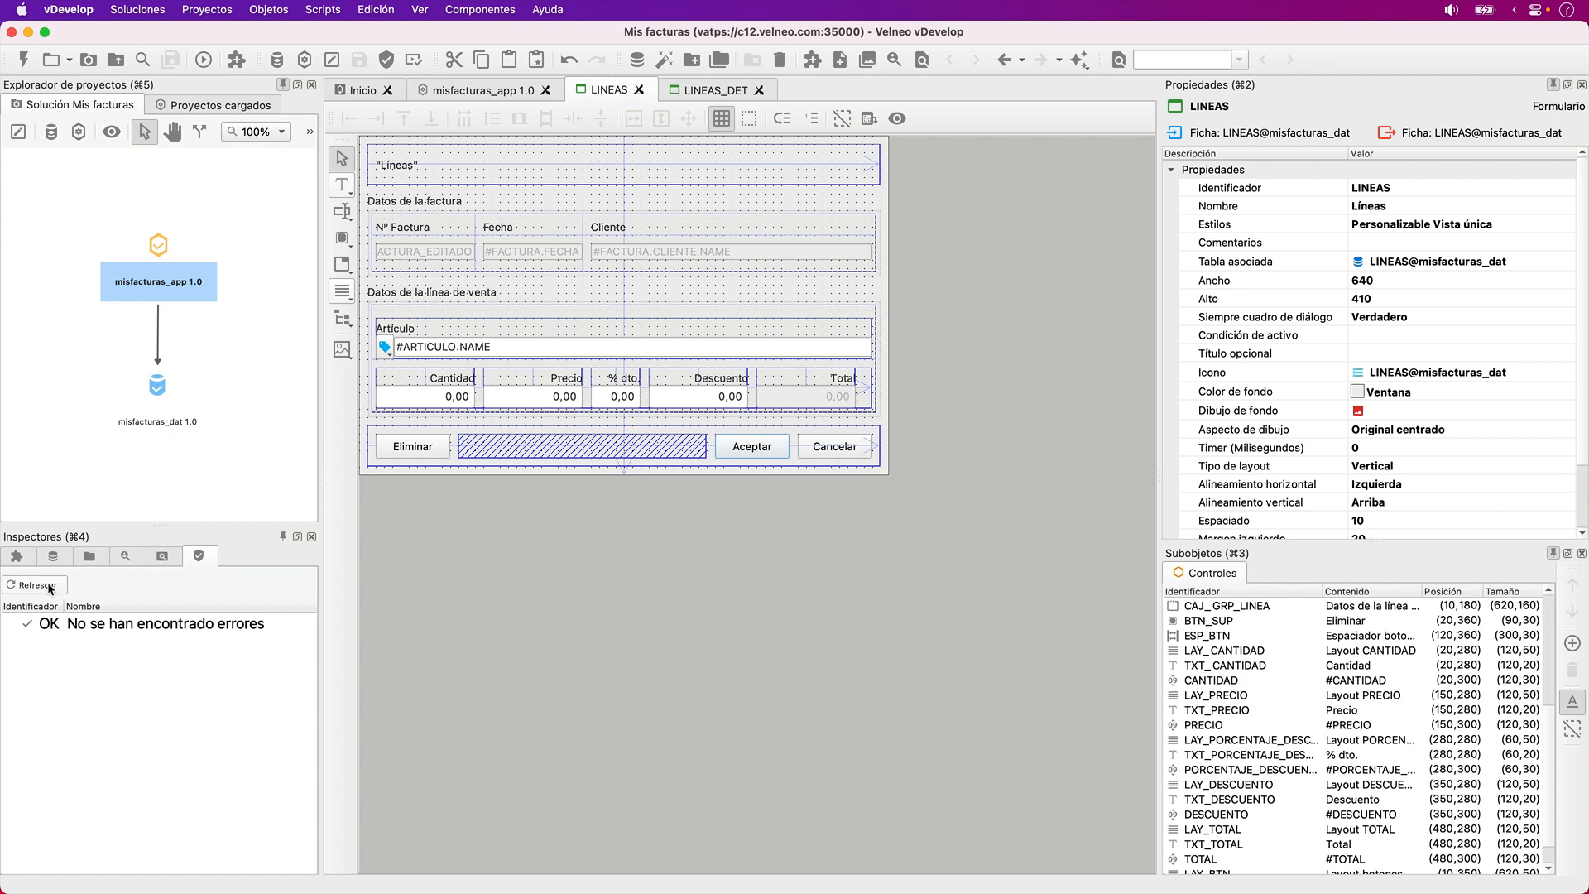
- Run the application in vClient and open the Formación line of the first invoice in the list
{"action": "left_click", "coordinate": [204, 61]}
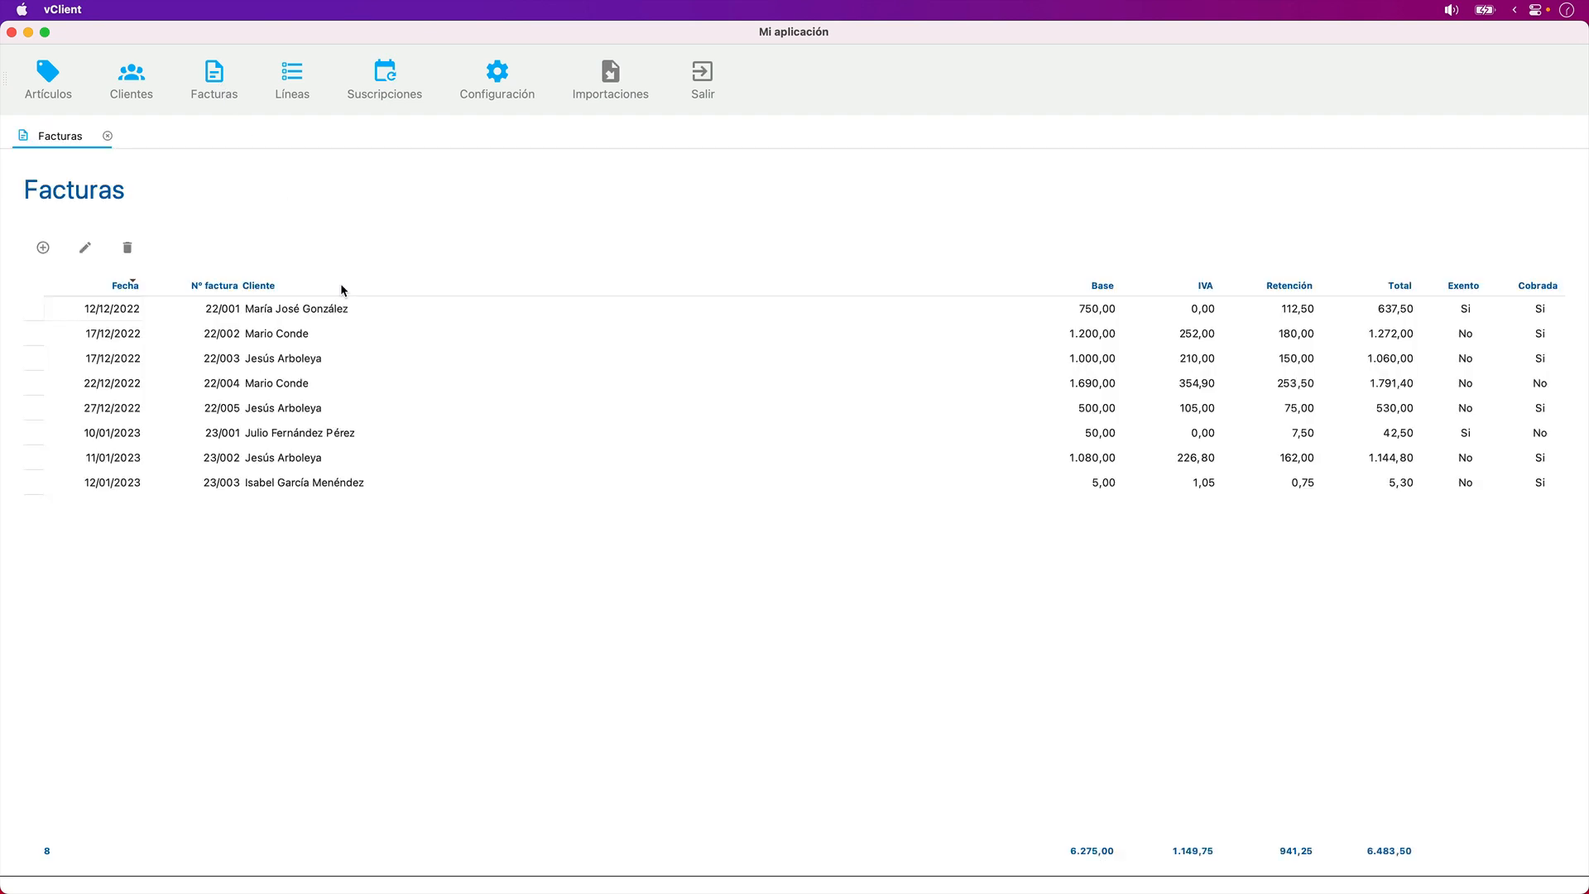
{"action": "double_click", "coordinate": [359, 308]}
{"action": "double_click", "coordinate": [346, 417]}
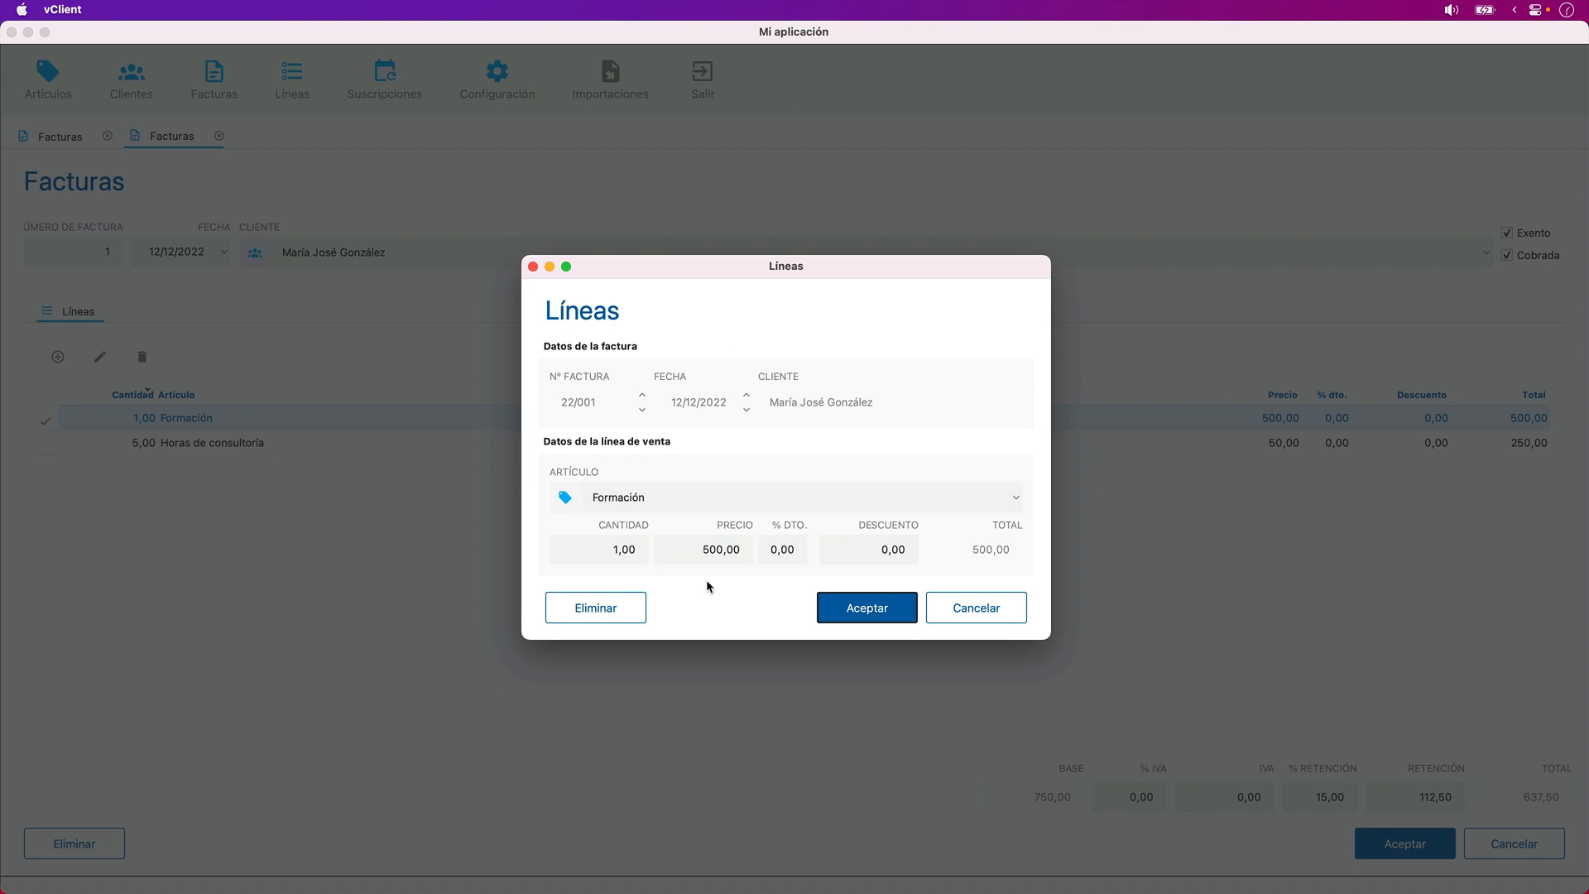
- Check the tab order between Artículo, Cantidad, Precio, % dto. and Descuento in the line form, and cancel the form
{"action": "key", "text": "Tab"}
{"action": "left_click", "coordinate": [666, 493]}
{"action": "key", "text": "Tab"}
{"action": "key", "text": "Tab"}
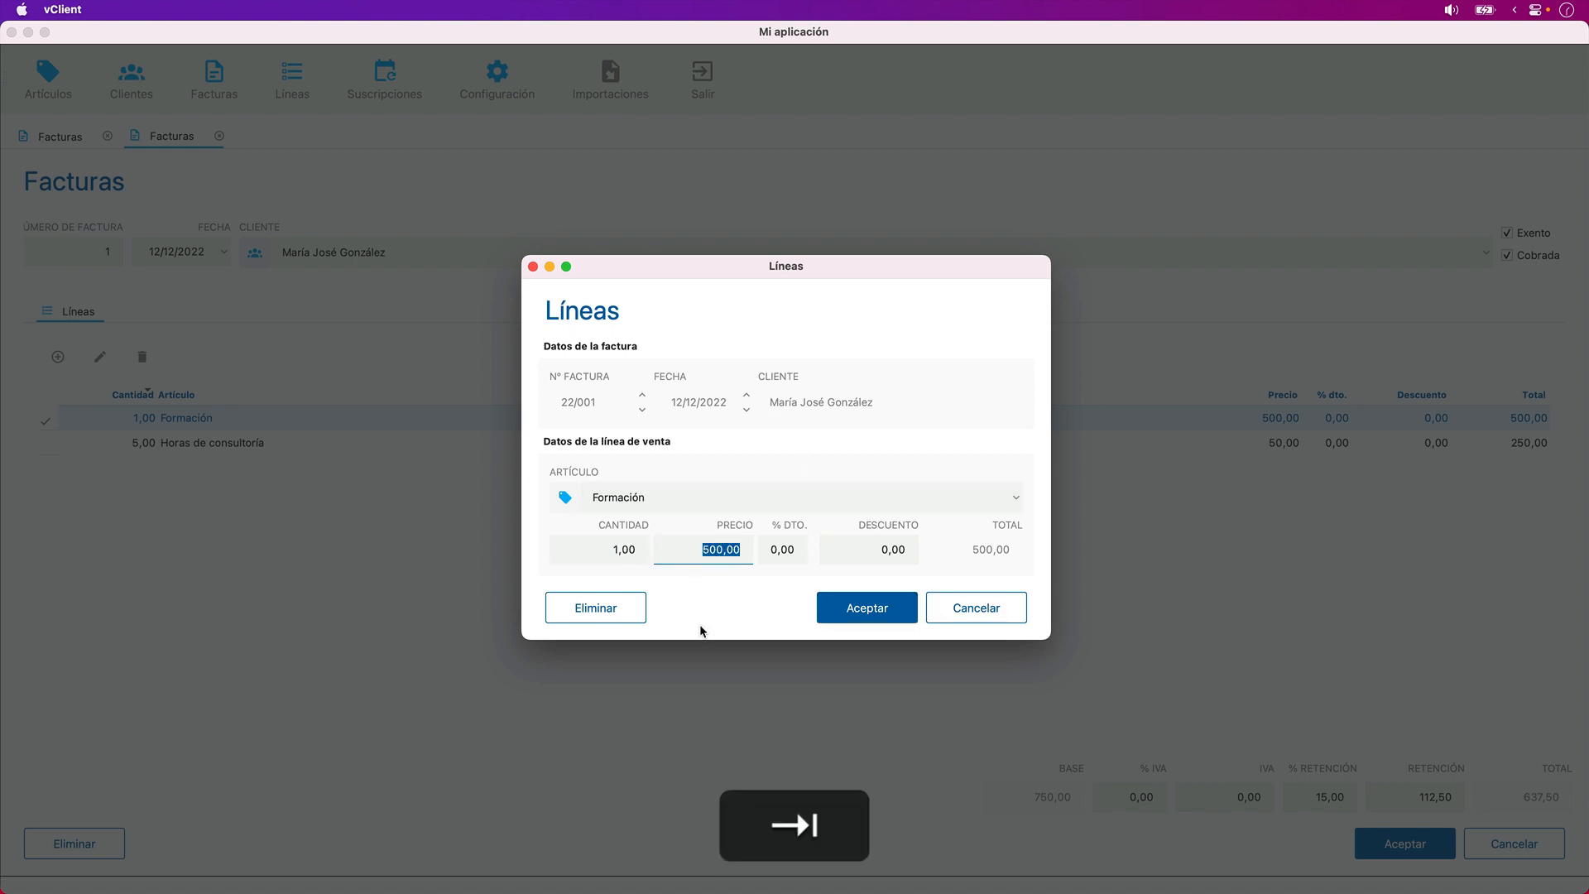
{"action": "key", "text": "Tab"}
{"action": "key", "text": "Tab"}
{"action": "key", "text": "shift+Tab"}
{"action": "key", "text": "shift+Tab"}
{"action": "key", "text": "shift+Tab"}
{"action": "key", "text": "shift+Tab"}
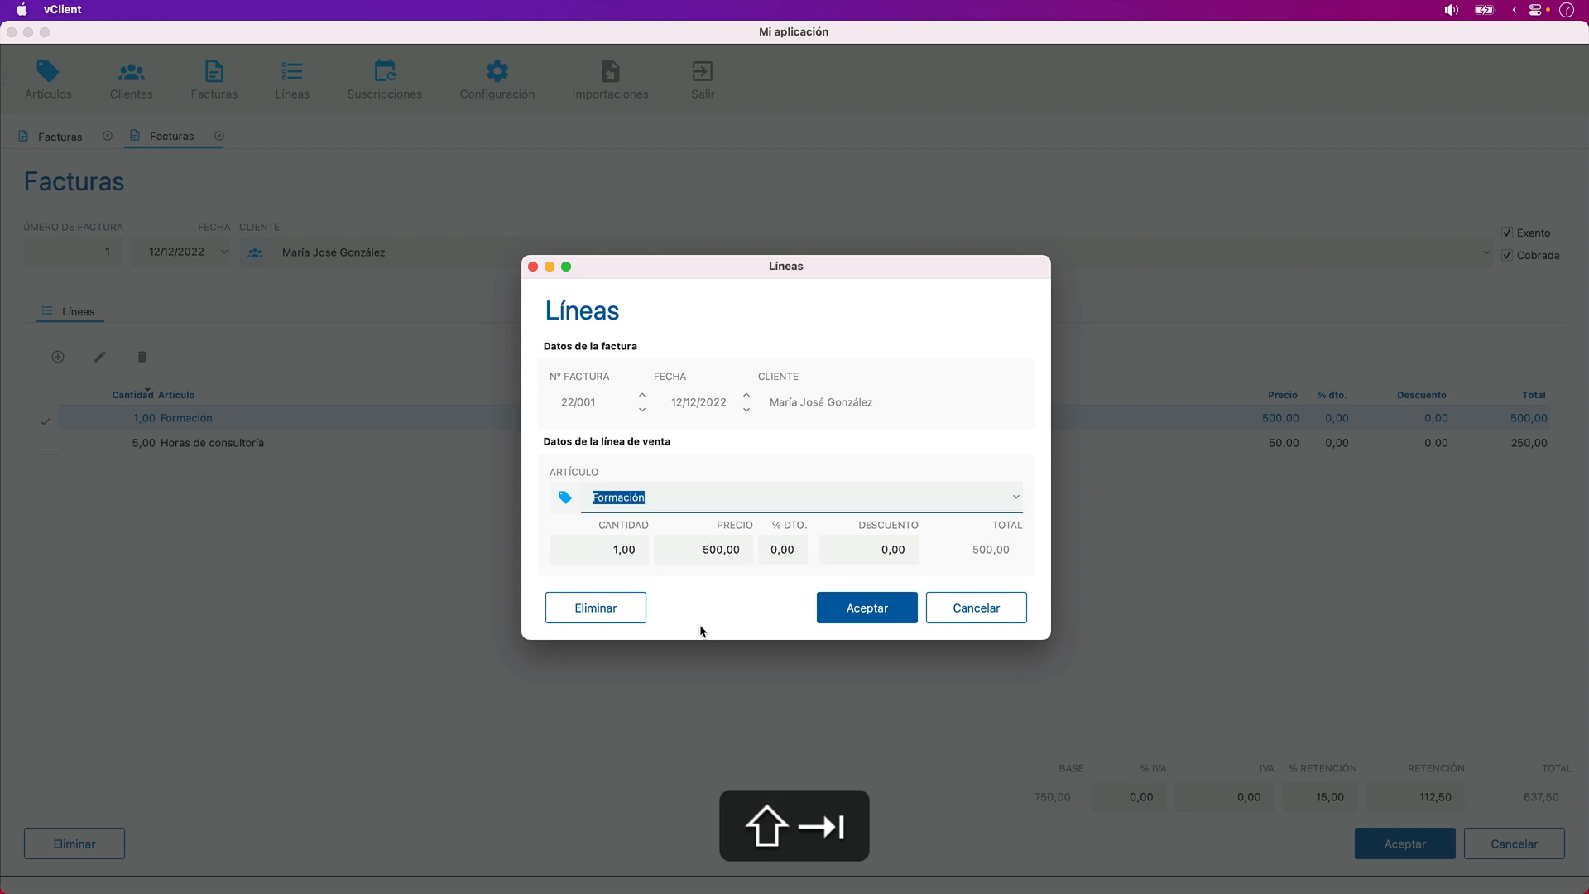
{"action": "key", "text": "Tab"}
{"action": "key", "text": "Tab"}
{"action": "key", "text": "Tab"}
{"action": "key", "text": "Tab"}
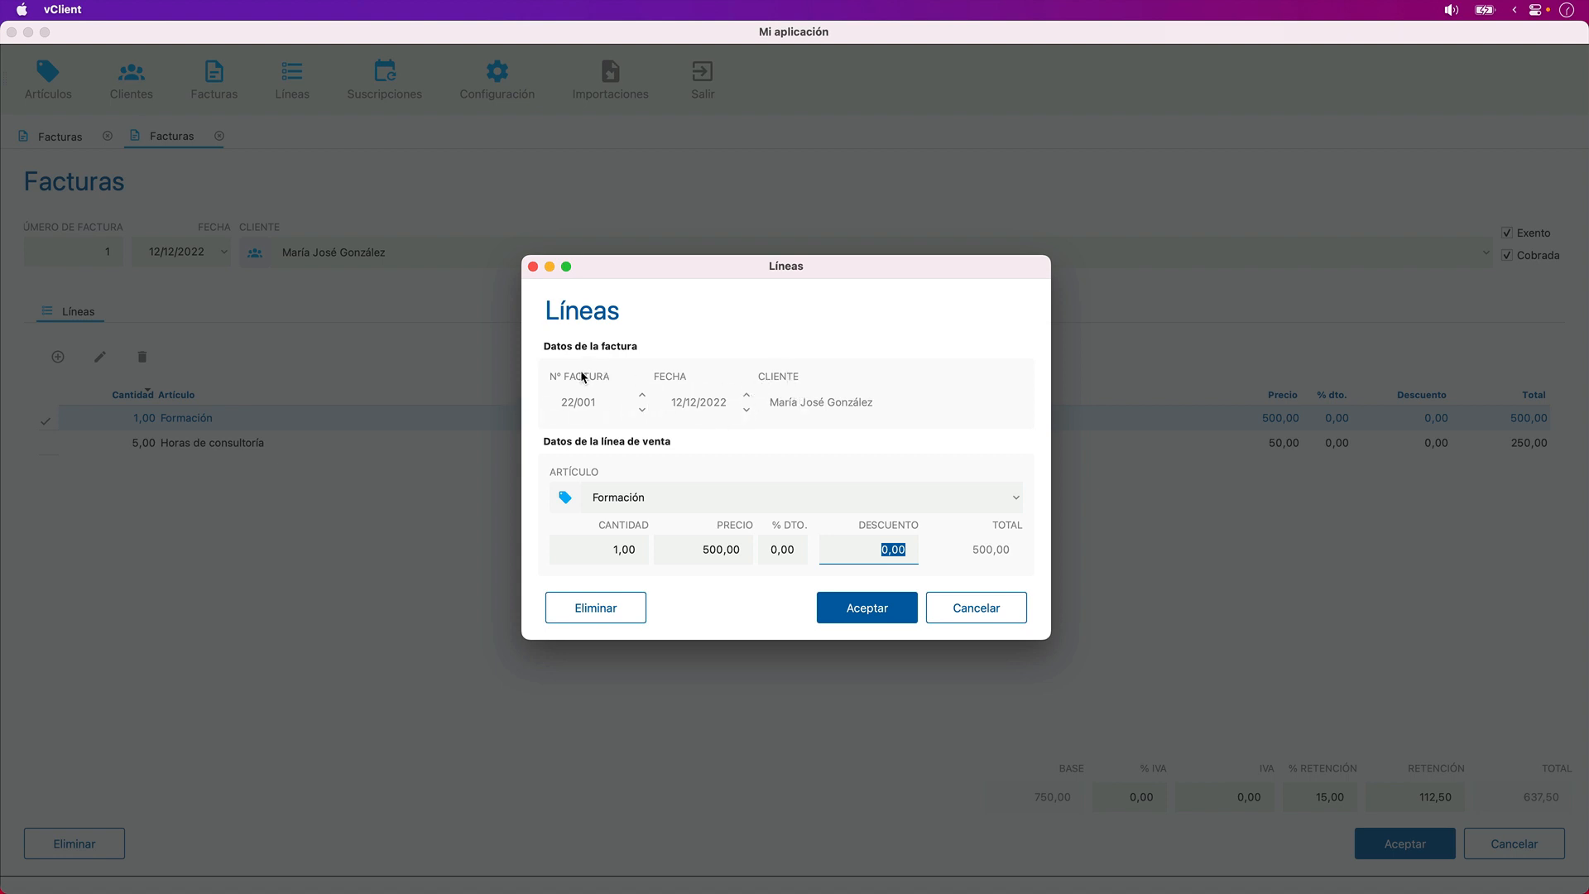
{"action": "left_click", "coordinate": [946, 613]}
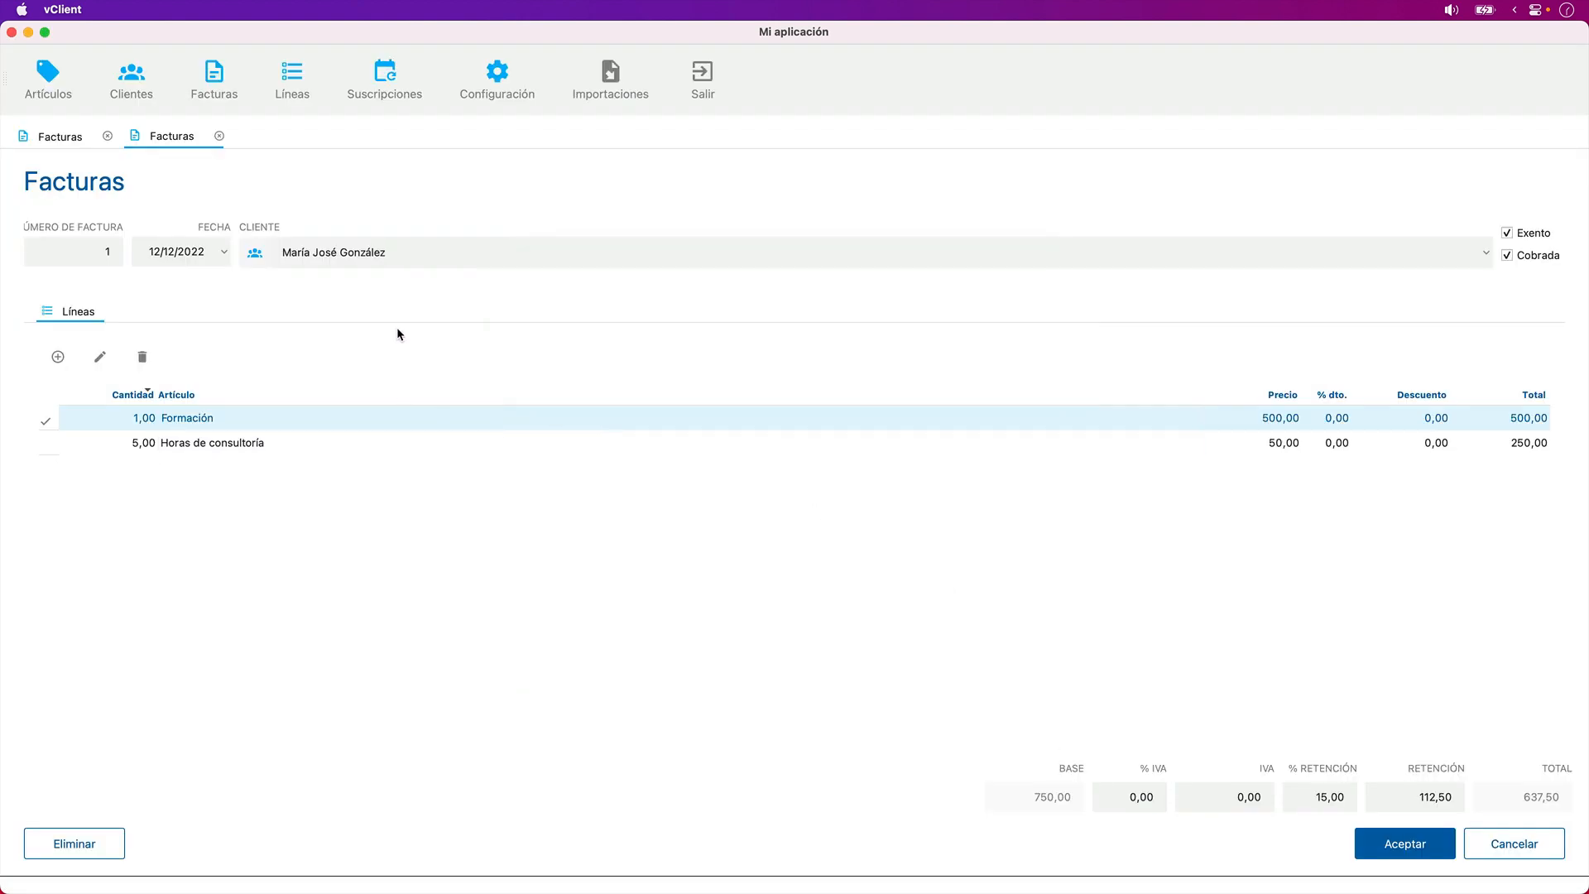
- Open the first record of the Líneas list to check its form, and quit the client to return to vDevelop
{"action": "left_click", "coordinate": [309, 81]}
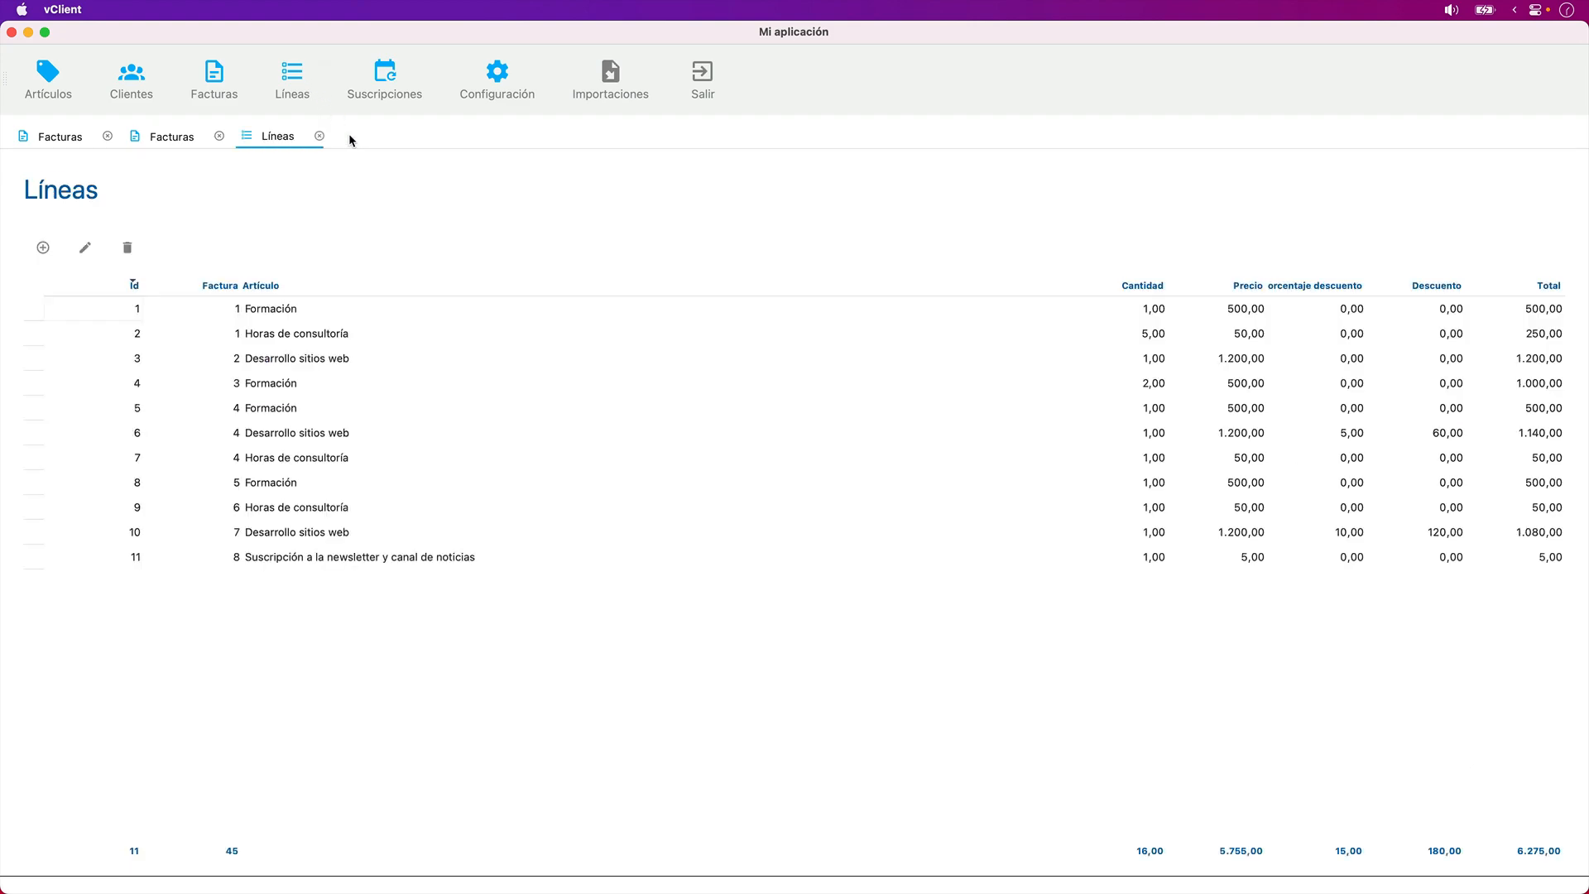
{"action": "double_click", "coordinate": [404, 315]}
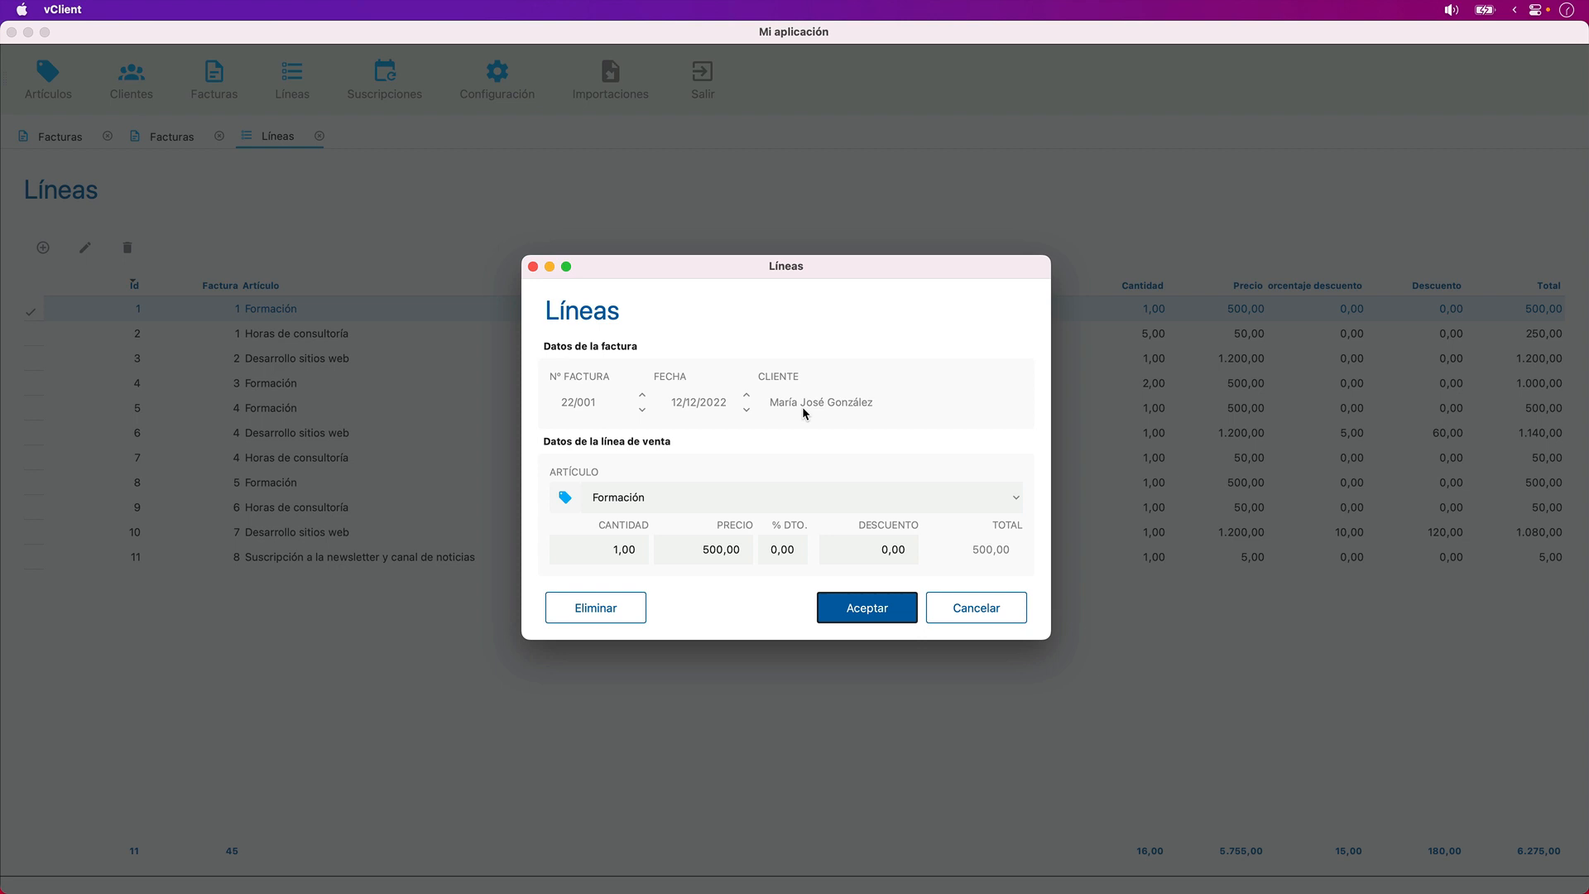
{"action": "key", "text": "Escape"}
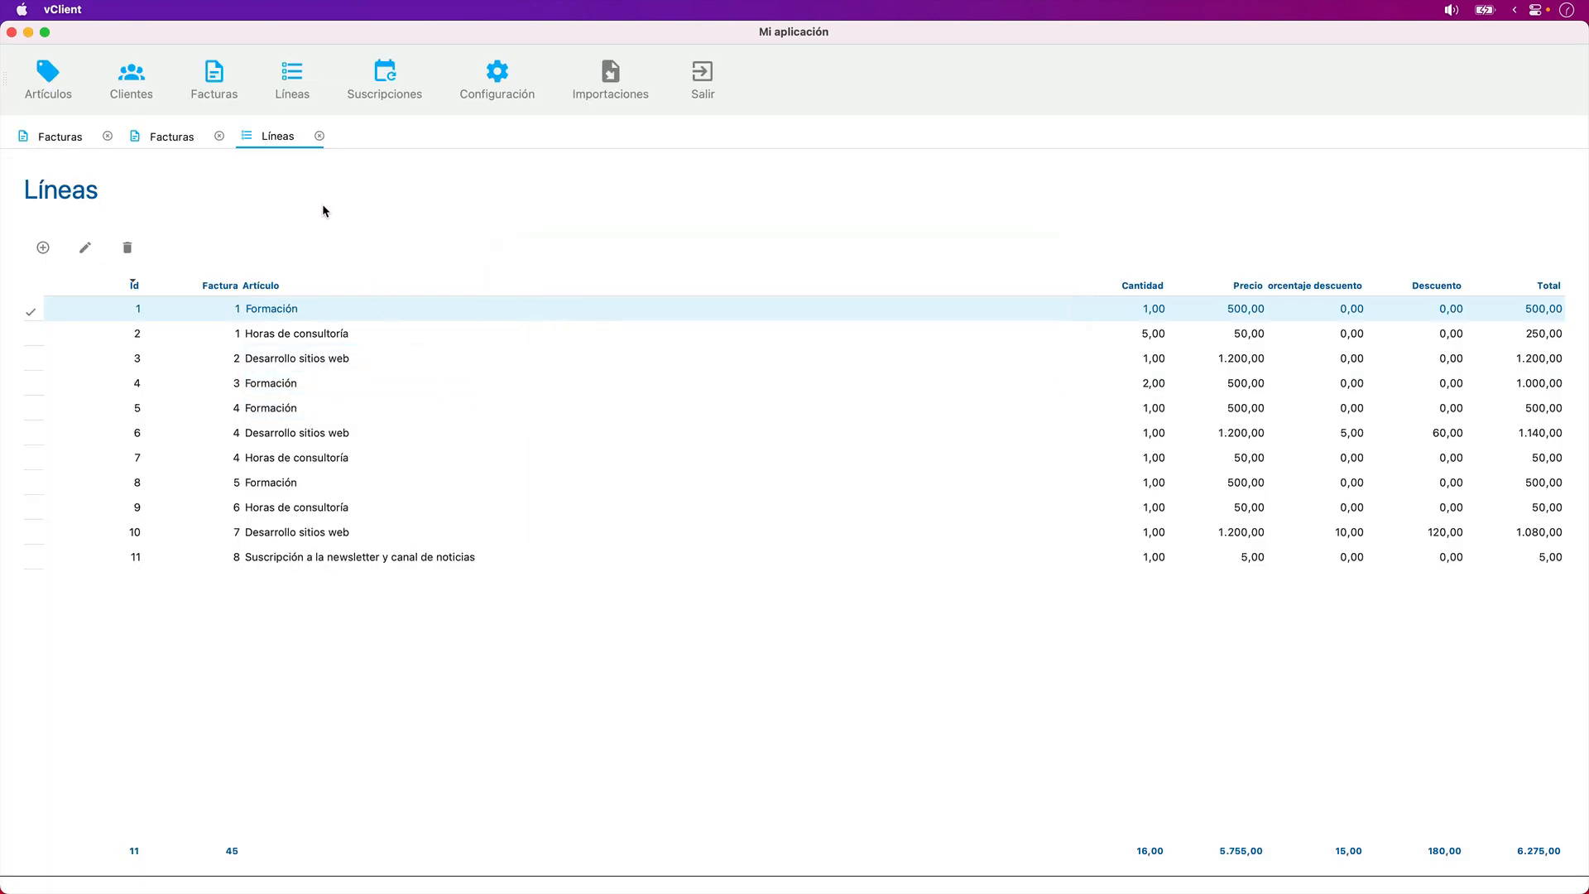
{"action": "key", "text": "super+q"}
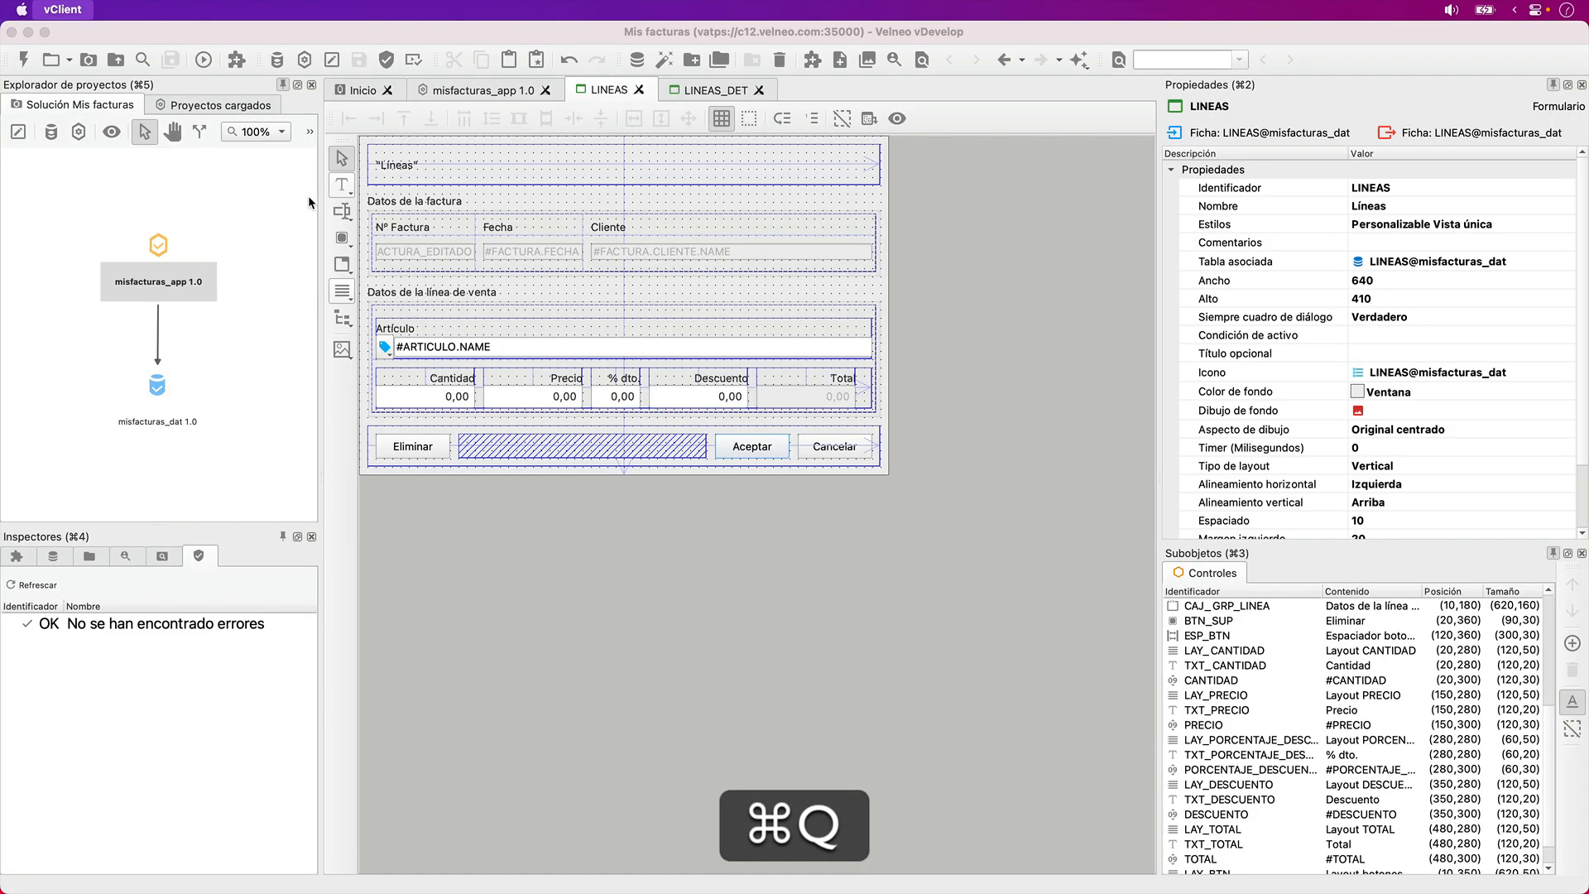
- Narrow the #FACTURA.CLIENTE.NAME field and its Cliente label to a width of 310
{"action": "left_click", "coordinate": [698, 250]}
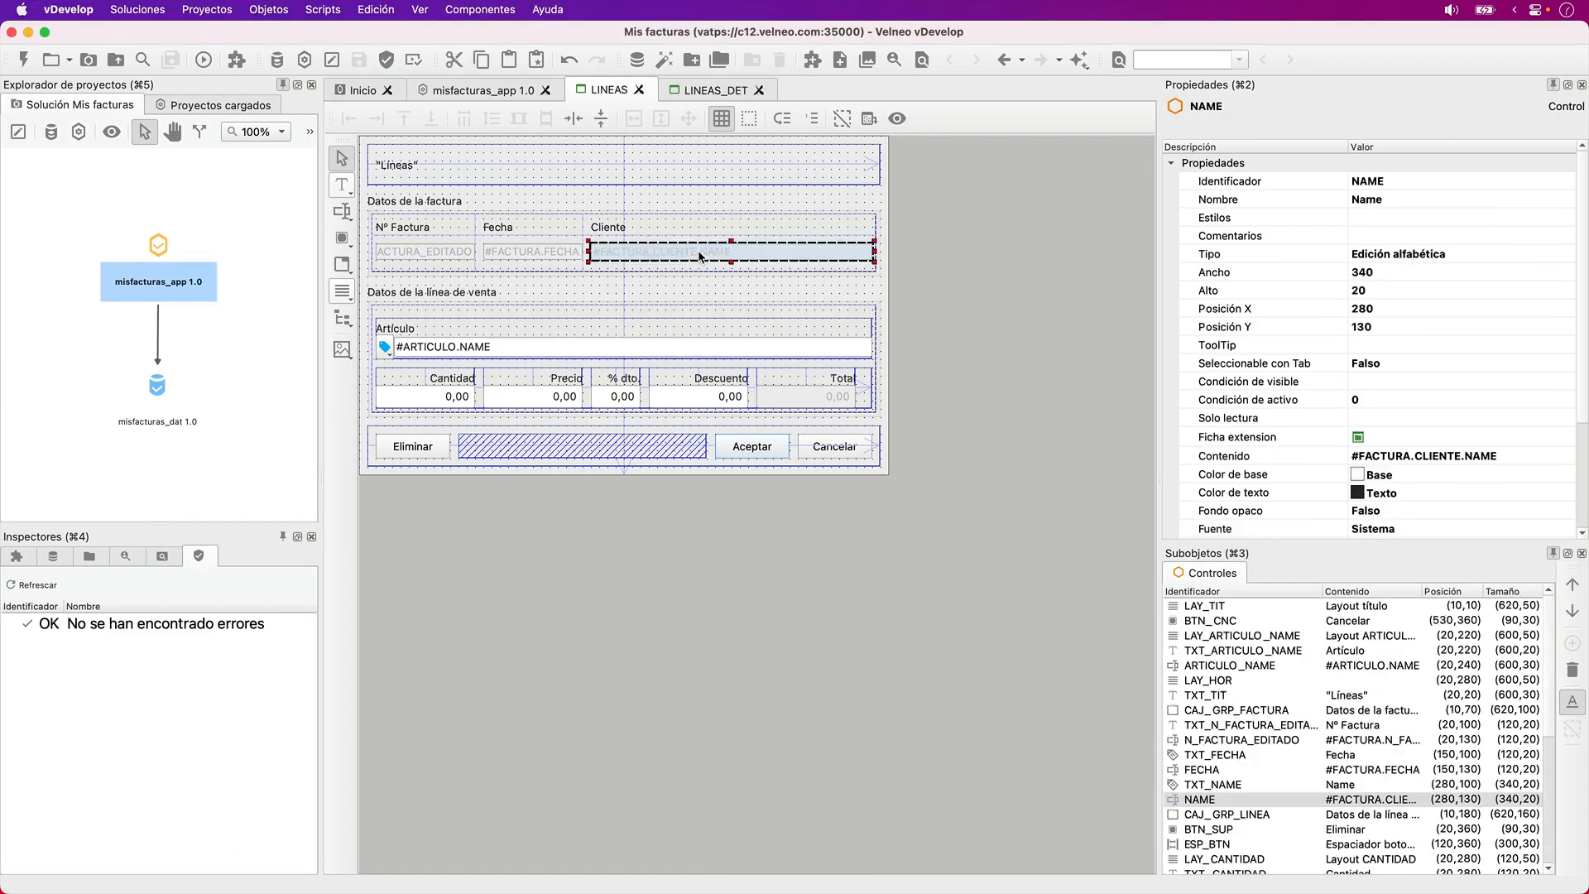
{"action": "key", "text": "shift+Left"}
{"action": "key", "text": "shift+Left"}
{"action": "key", "text": "shift+Left"}
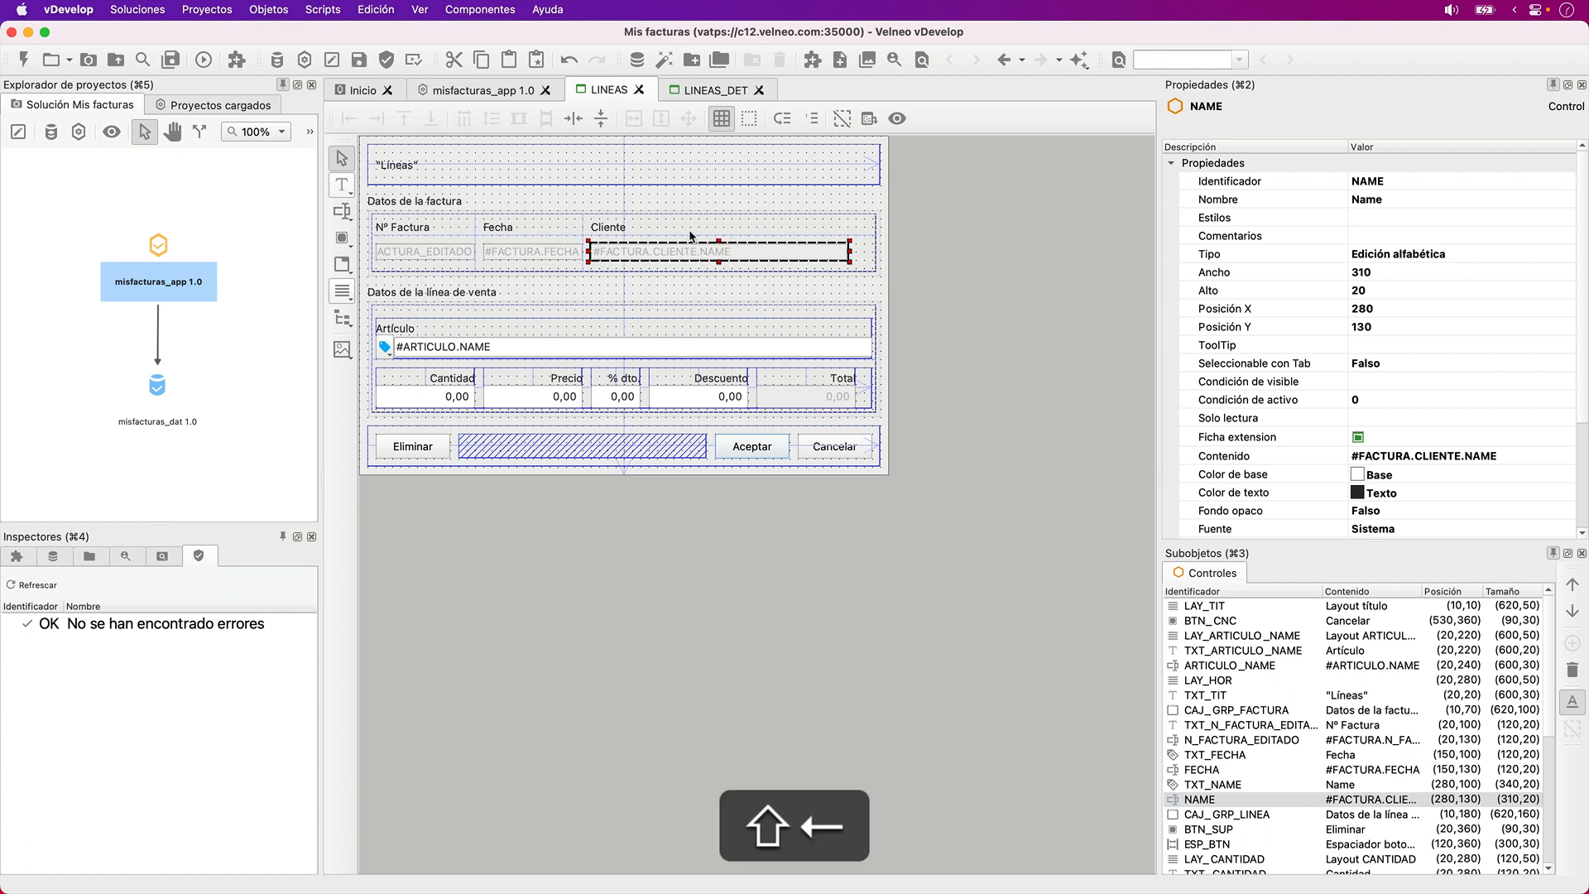
{"action": "left_click", "coordinate": [688, 221]}
{"action": "key", "text": "shift+Left"}
{"action": "key", "text": "shift+Left"}
{"action": "key", "text": "shift+Left"}
{"action": "key", "text": "shift+Left"}
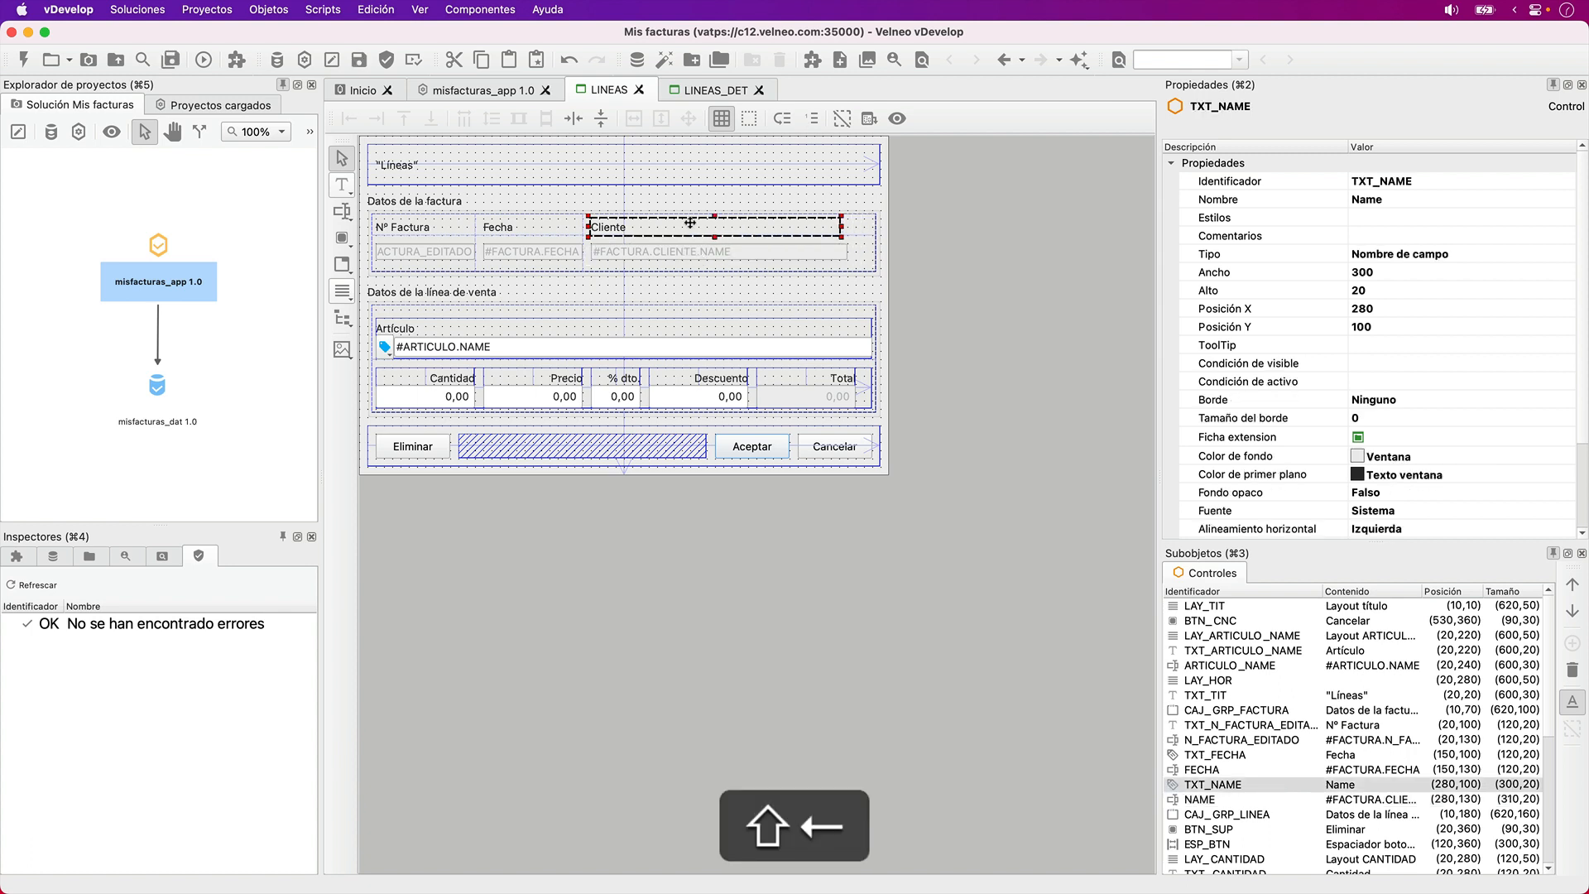
{"action": "key", "text": "shift+Right"}
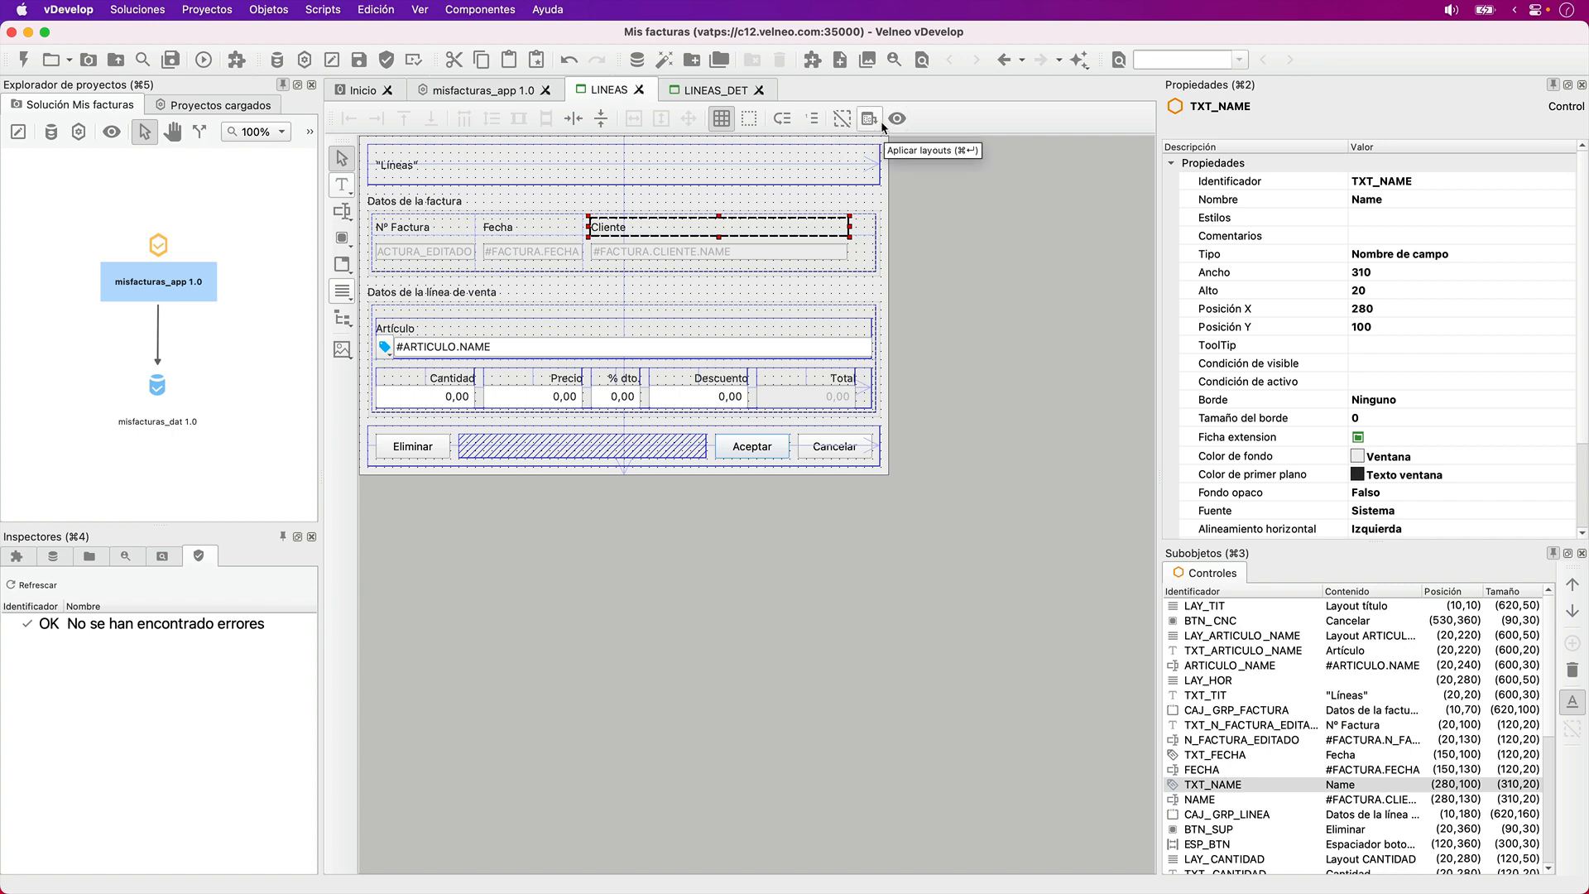
- Select the CONFIGURACION drawing in the Marco project's Iconos folder and open the Material icon finder
{"action": "left_click", "coordinate": [482, 94]}
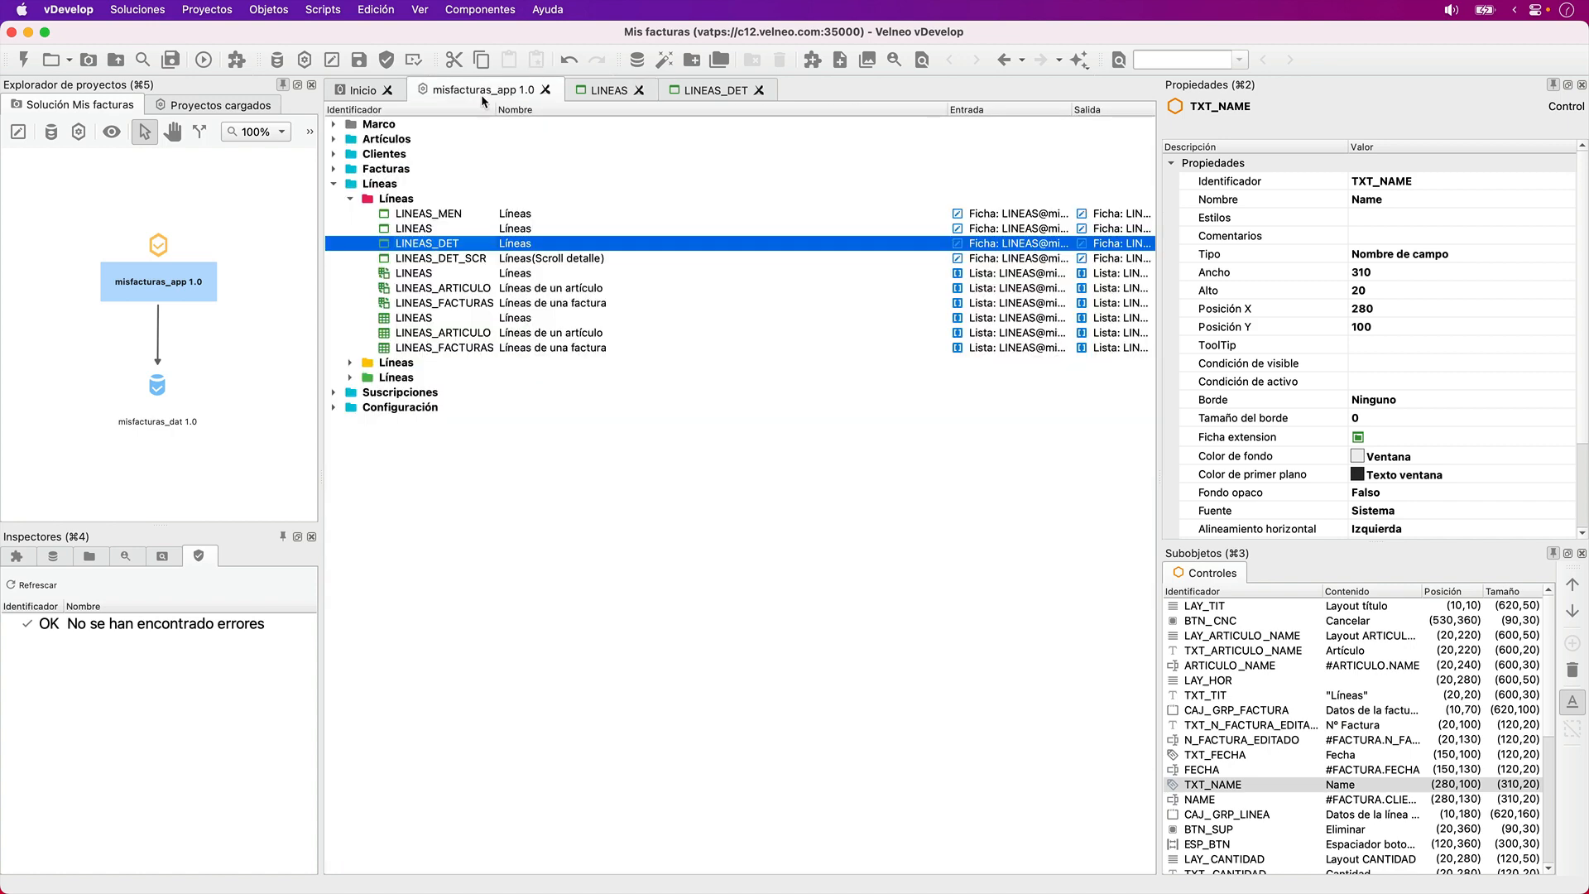
{"action": "left_click", "coordinate": [335, 124]}
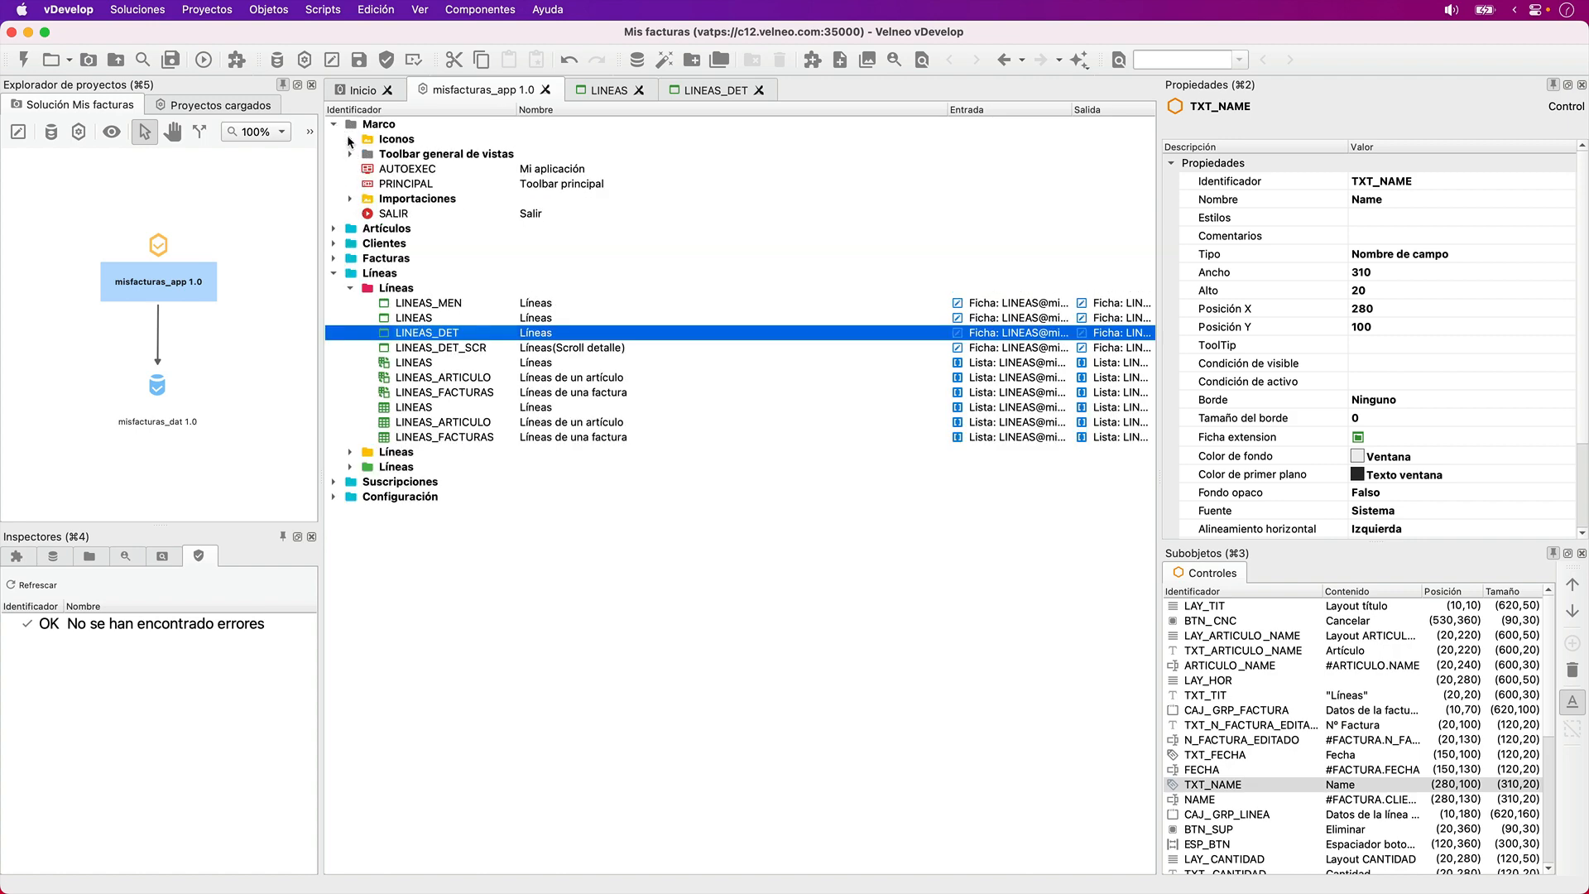
{"action": "left_click", "coordinate": [350, 139]}
{"action": "left_click", "coordinate": [456, 212]}
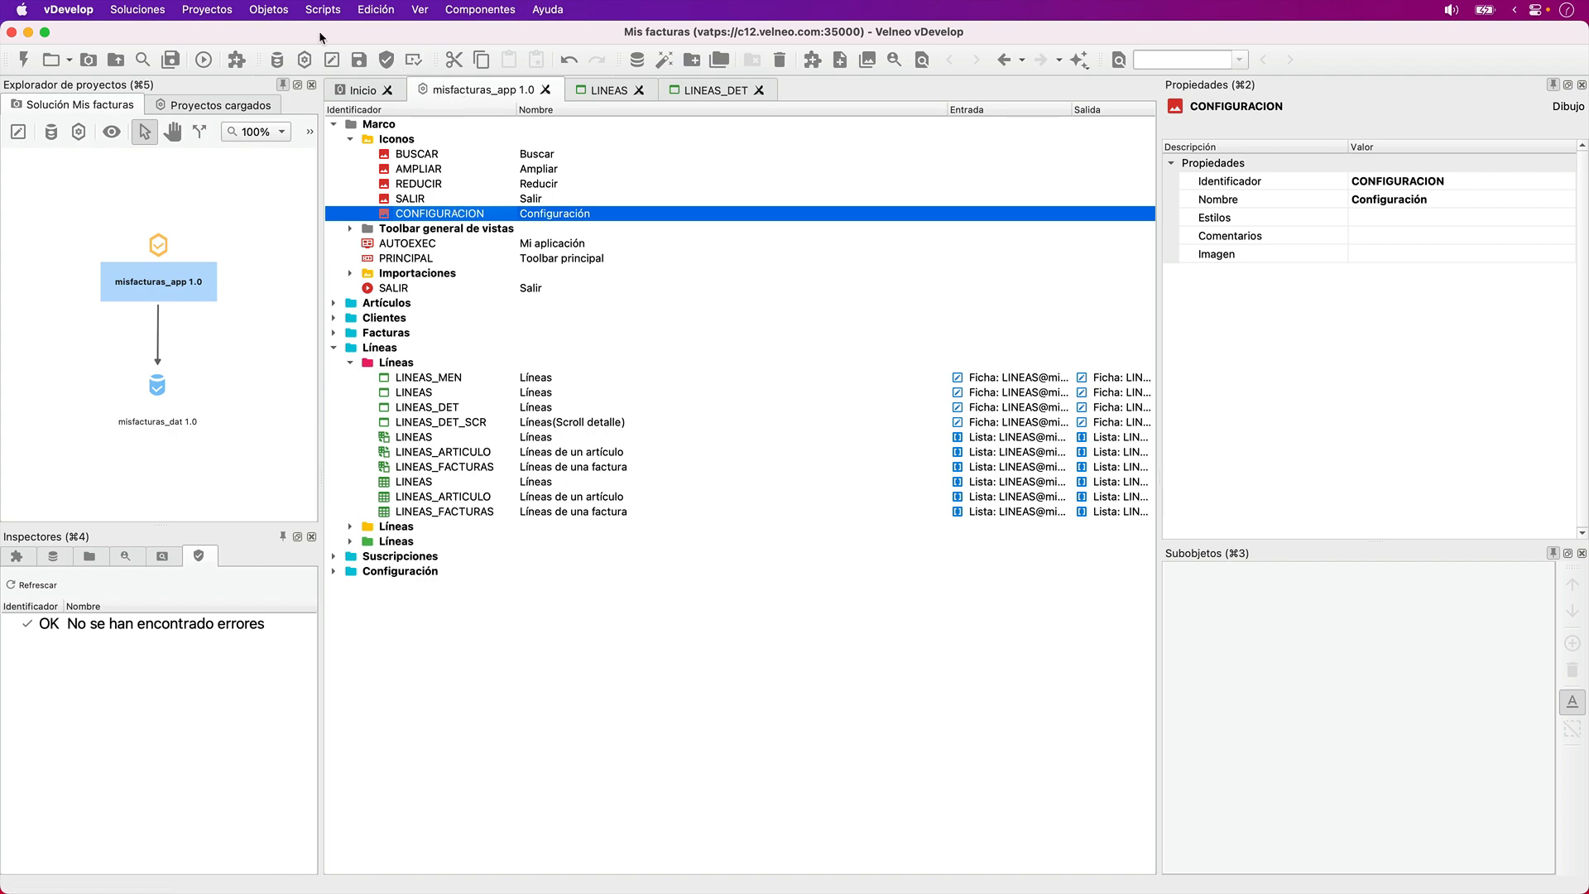
{"action": "left_click", "coordinate": [287, 13]}
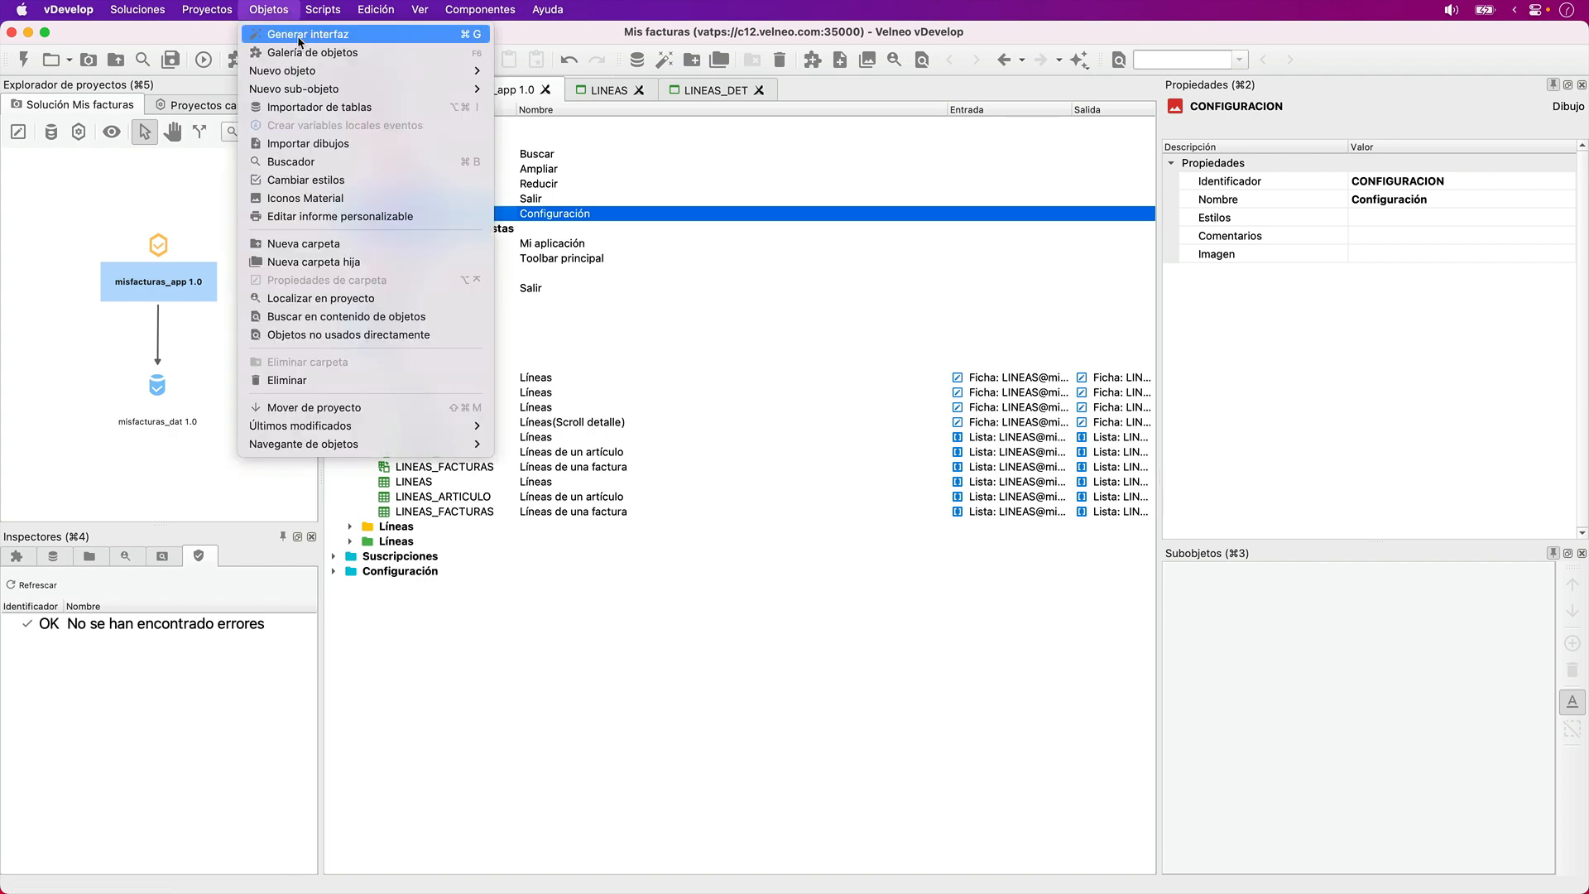
{"action": "left_click", "coordinate": [332, 199]}
- Search the Material icons for "ver", and replace that search with "eye"
{"action": "left_click", "coordinate": [965, 213]}
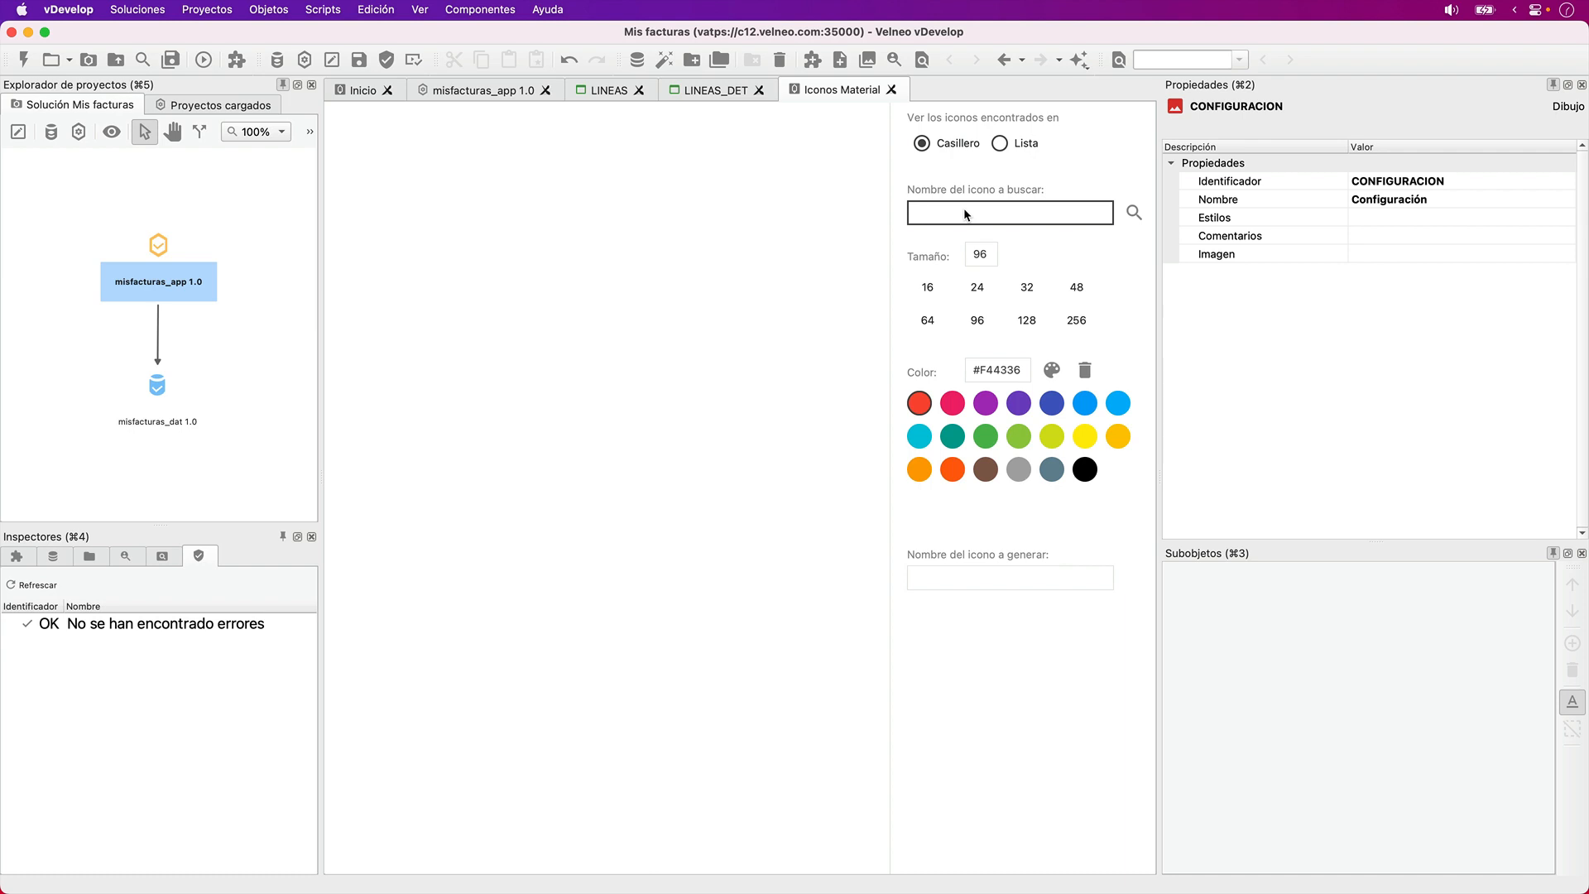
{"action": "type", "text": "ver"}
{"action": "key", "text": "Return"}
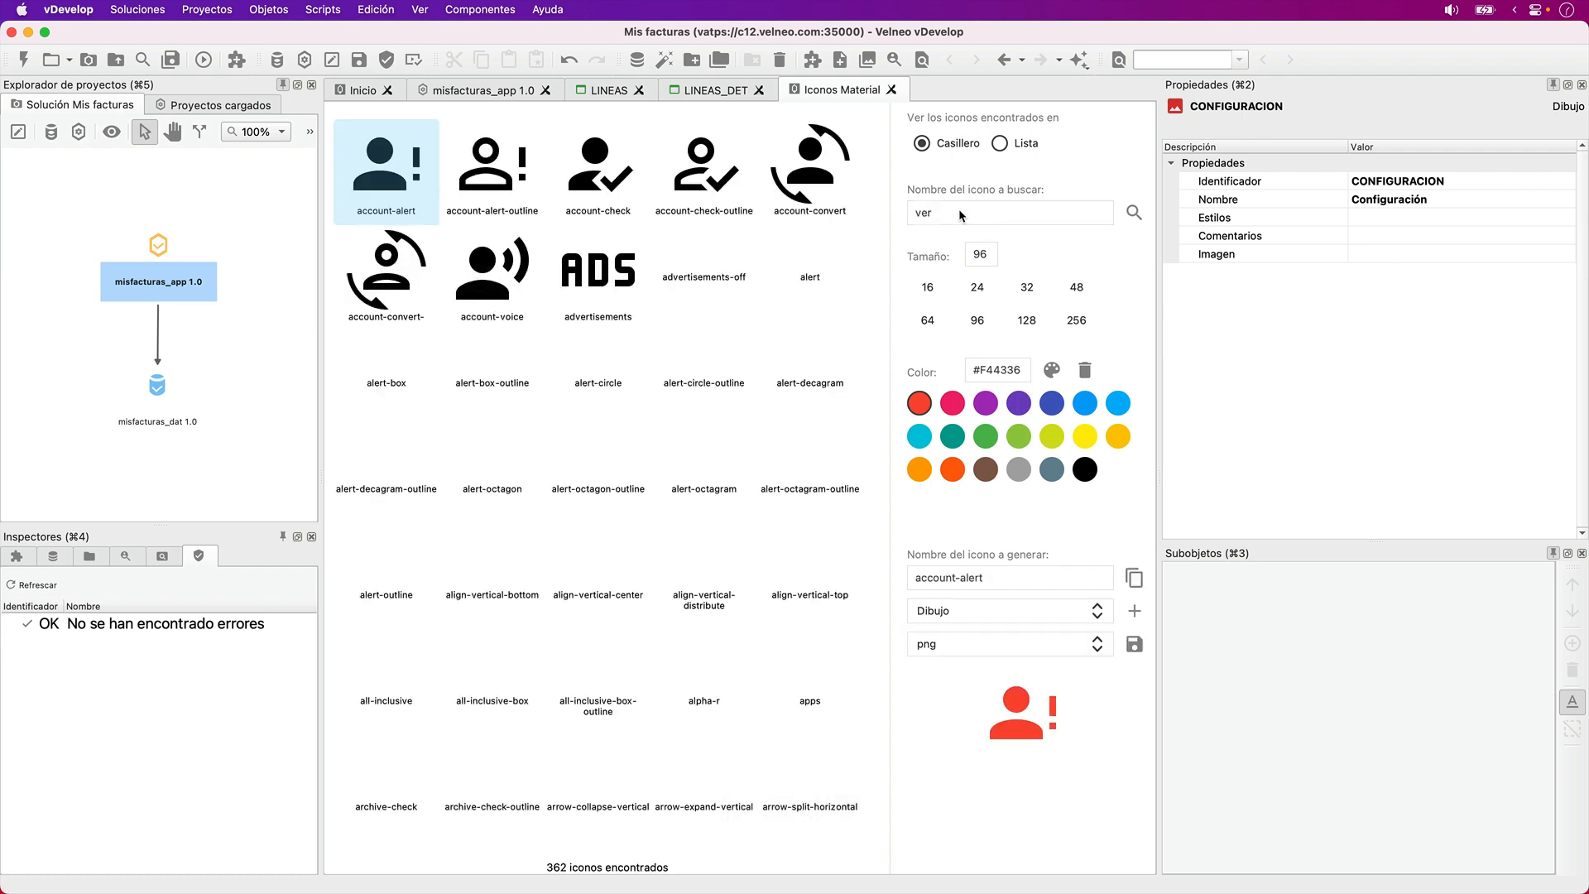
{"action": "double_click", "coordinate": [960, 214]}
{"action": "type", "text": "eye"}
{"action": "key", "text": "Return"}
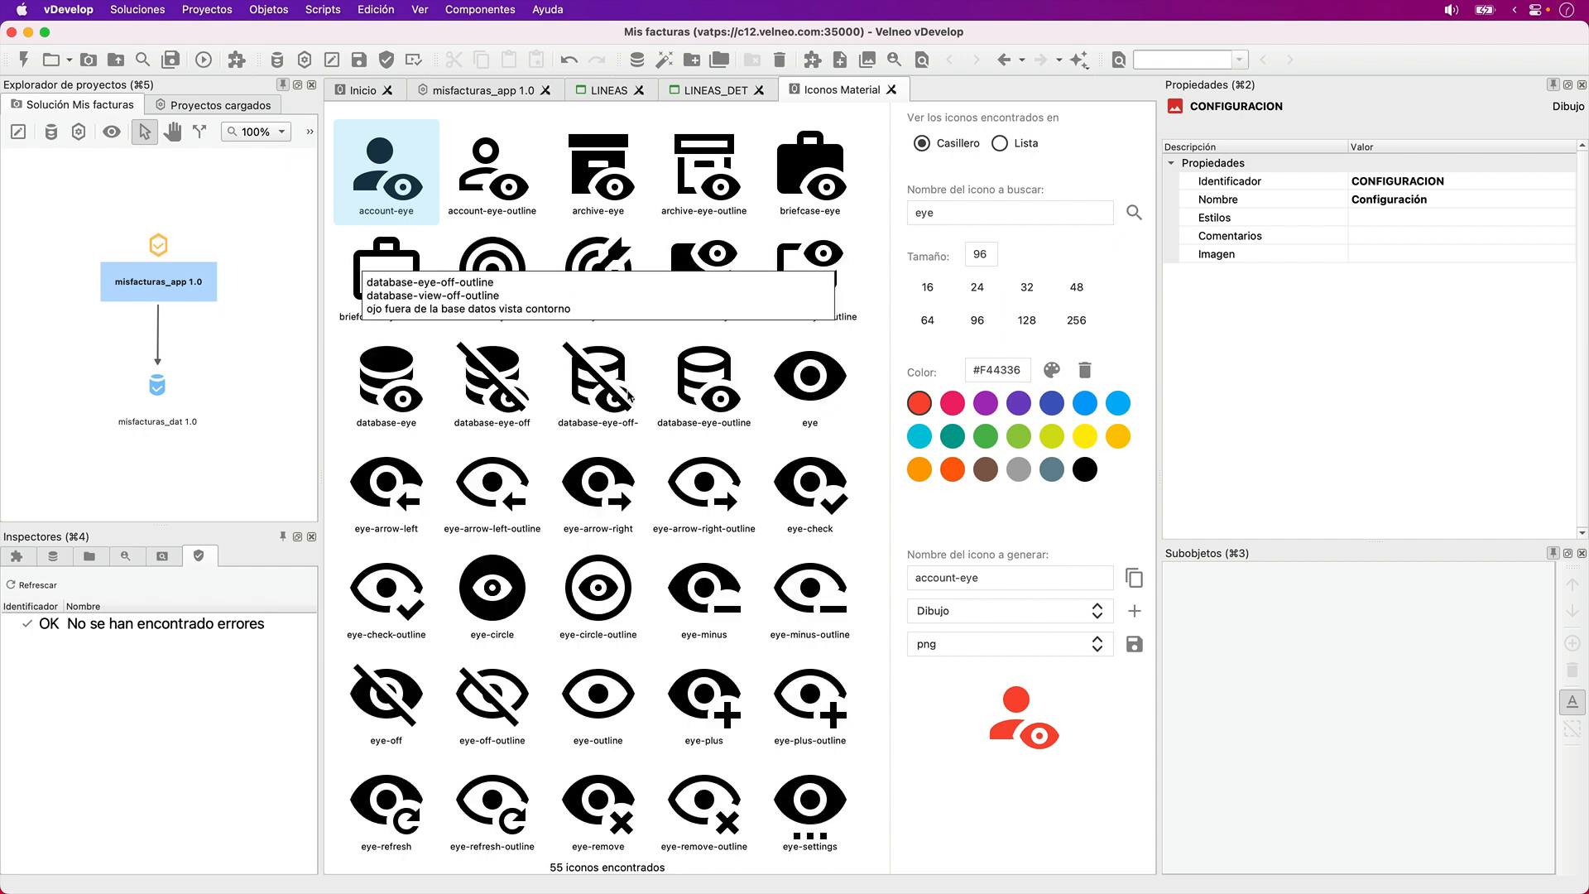
- Generate the eye icon in light blue #03A9F4 as a Dibujo object named Ver
{"action": "left_click", "coordinate": [810, 380]}
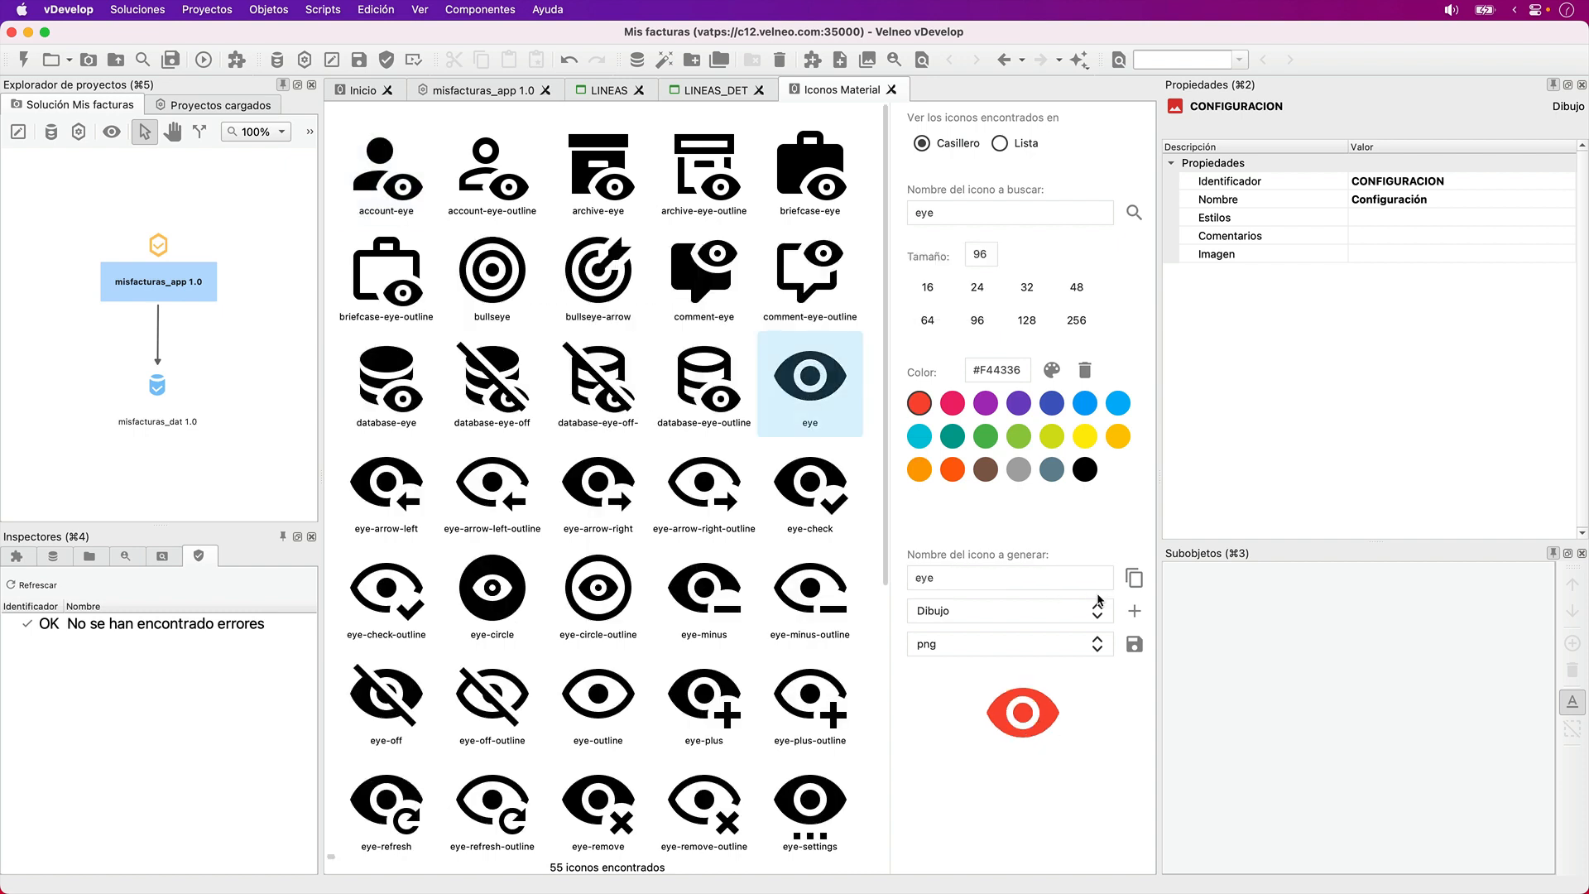
{"action": "left_click", "coordinate": [1118, 403]}
{"action": "double_click", "coordinate": [977, 582]}
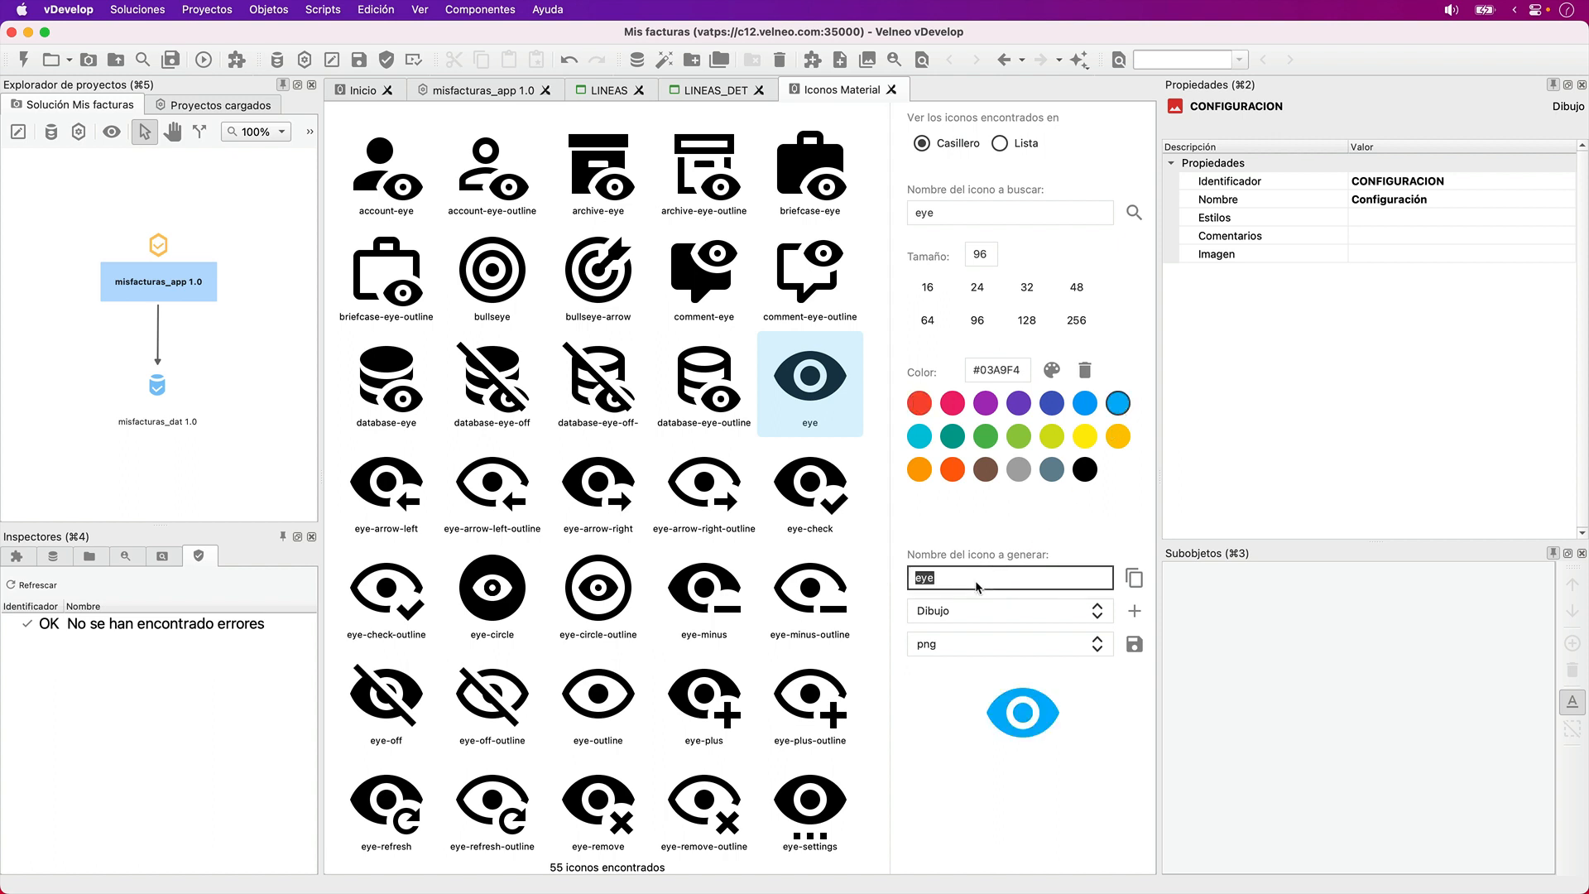
{"action": "type", "text": "Ver"}
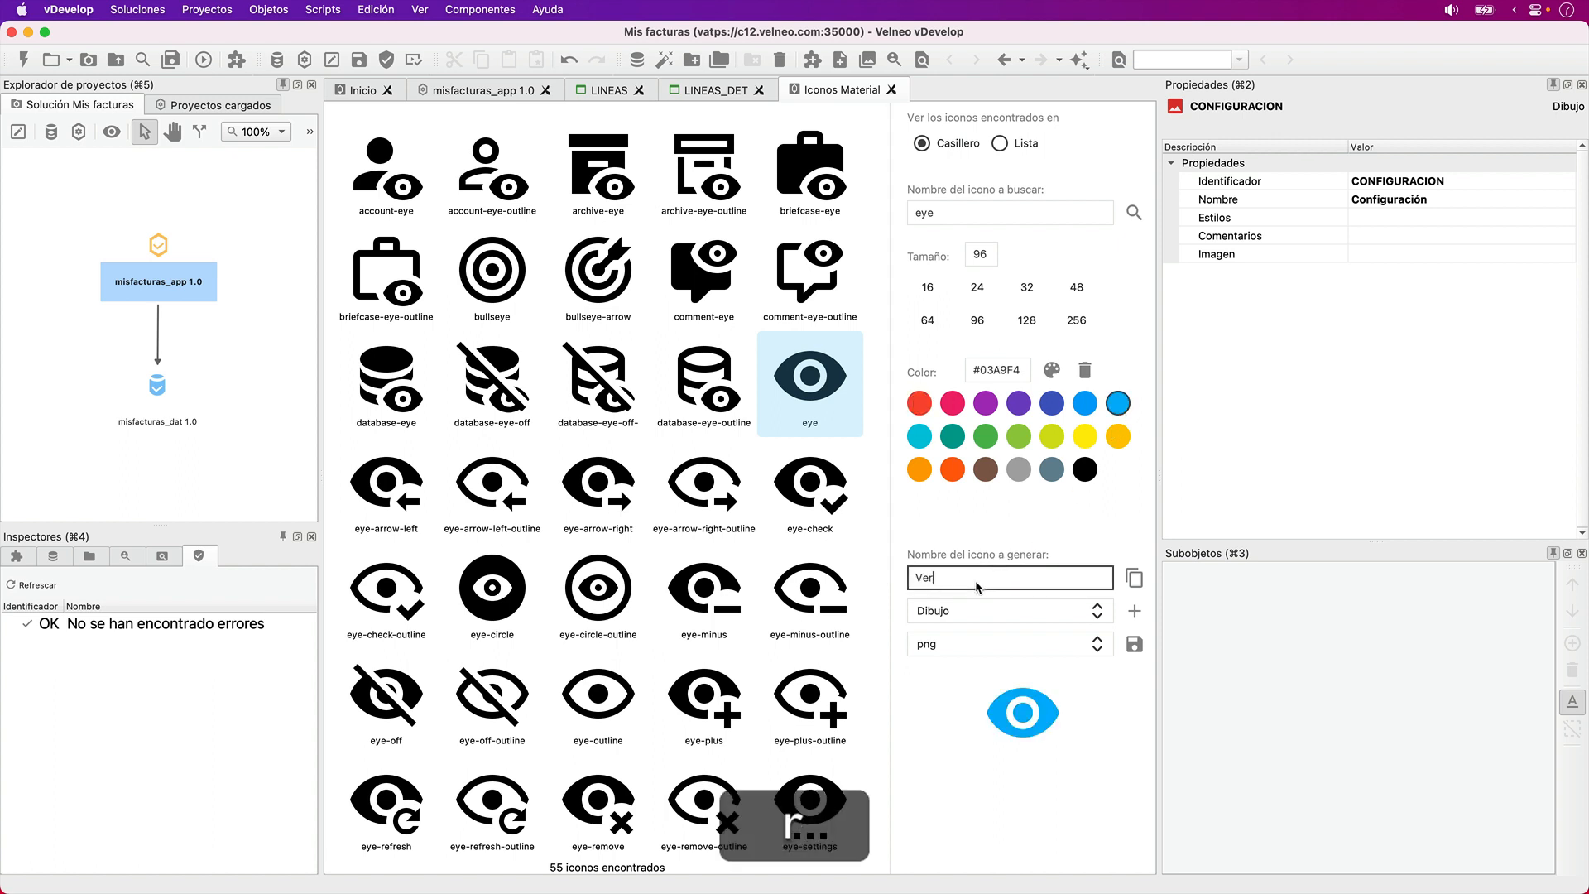
{"action": "left_click", "coordinate": [1135, 611]}
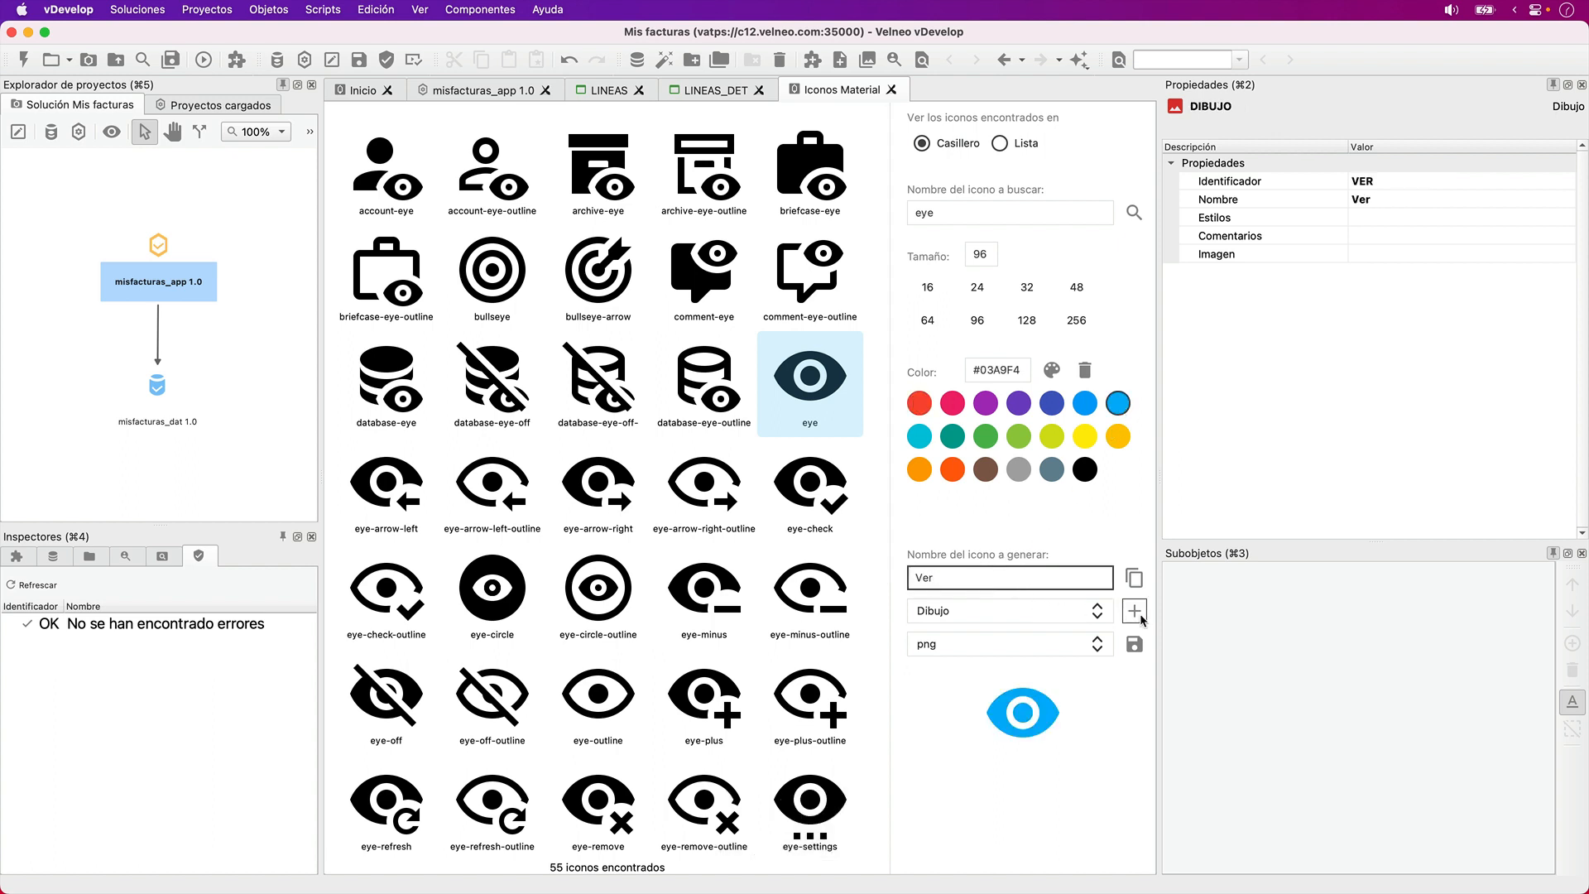
- Close the Material icon finder and the LINEAS_DET editor, and save and close the LINEAS form
{"action": "left_click", "coordinate": [891, 90]}
{"action": "left_click", "coordinate": [550, 183]}
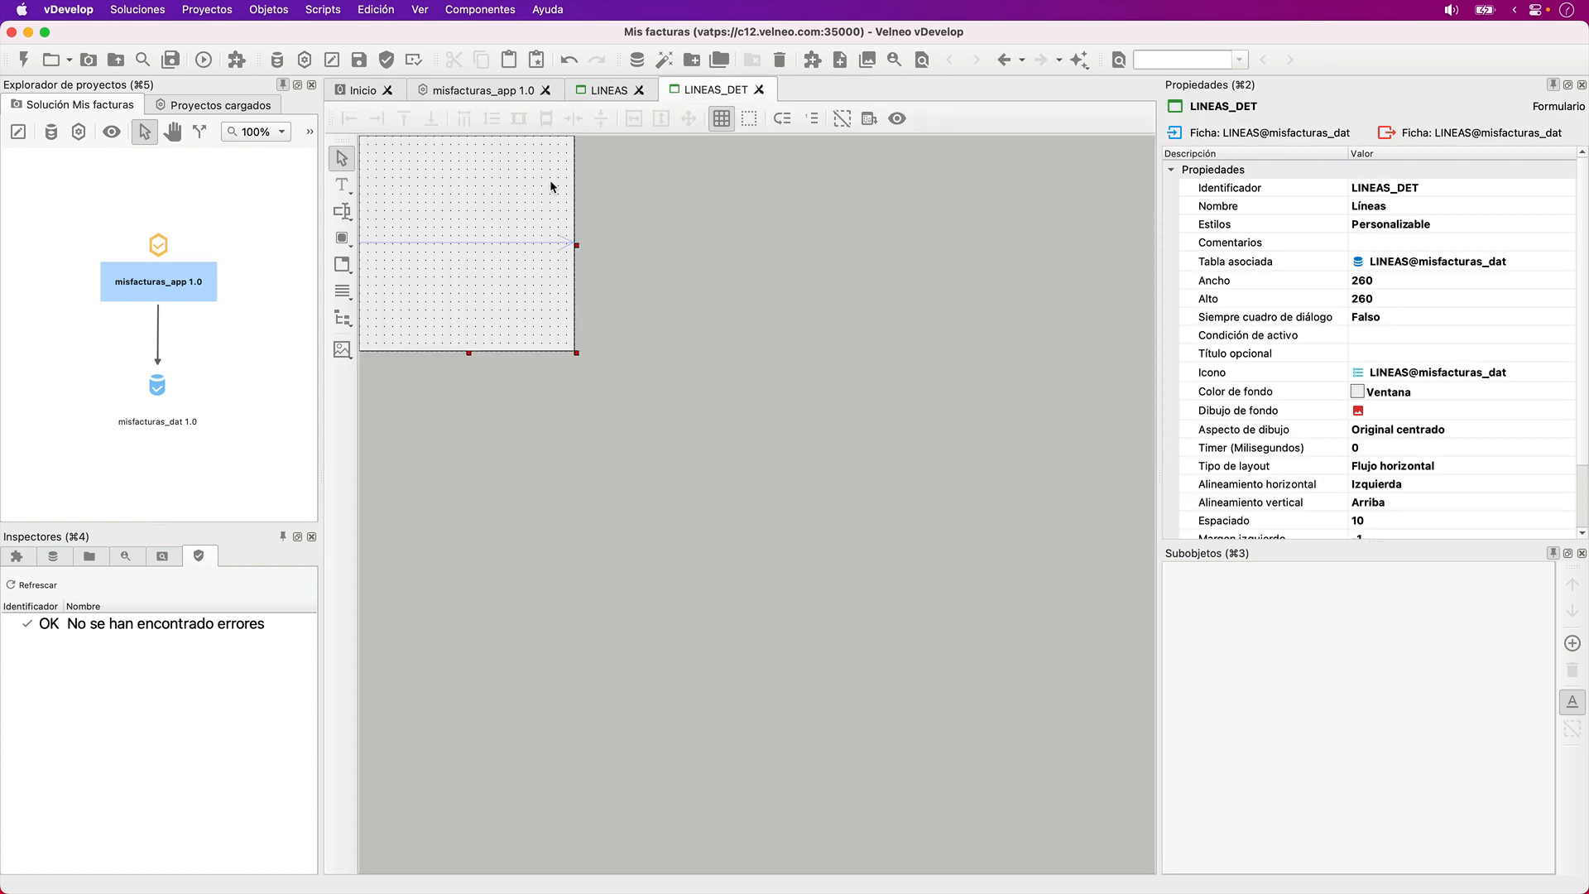
{"action": "left_click", "coordinate": [758, 90]}
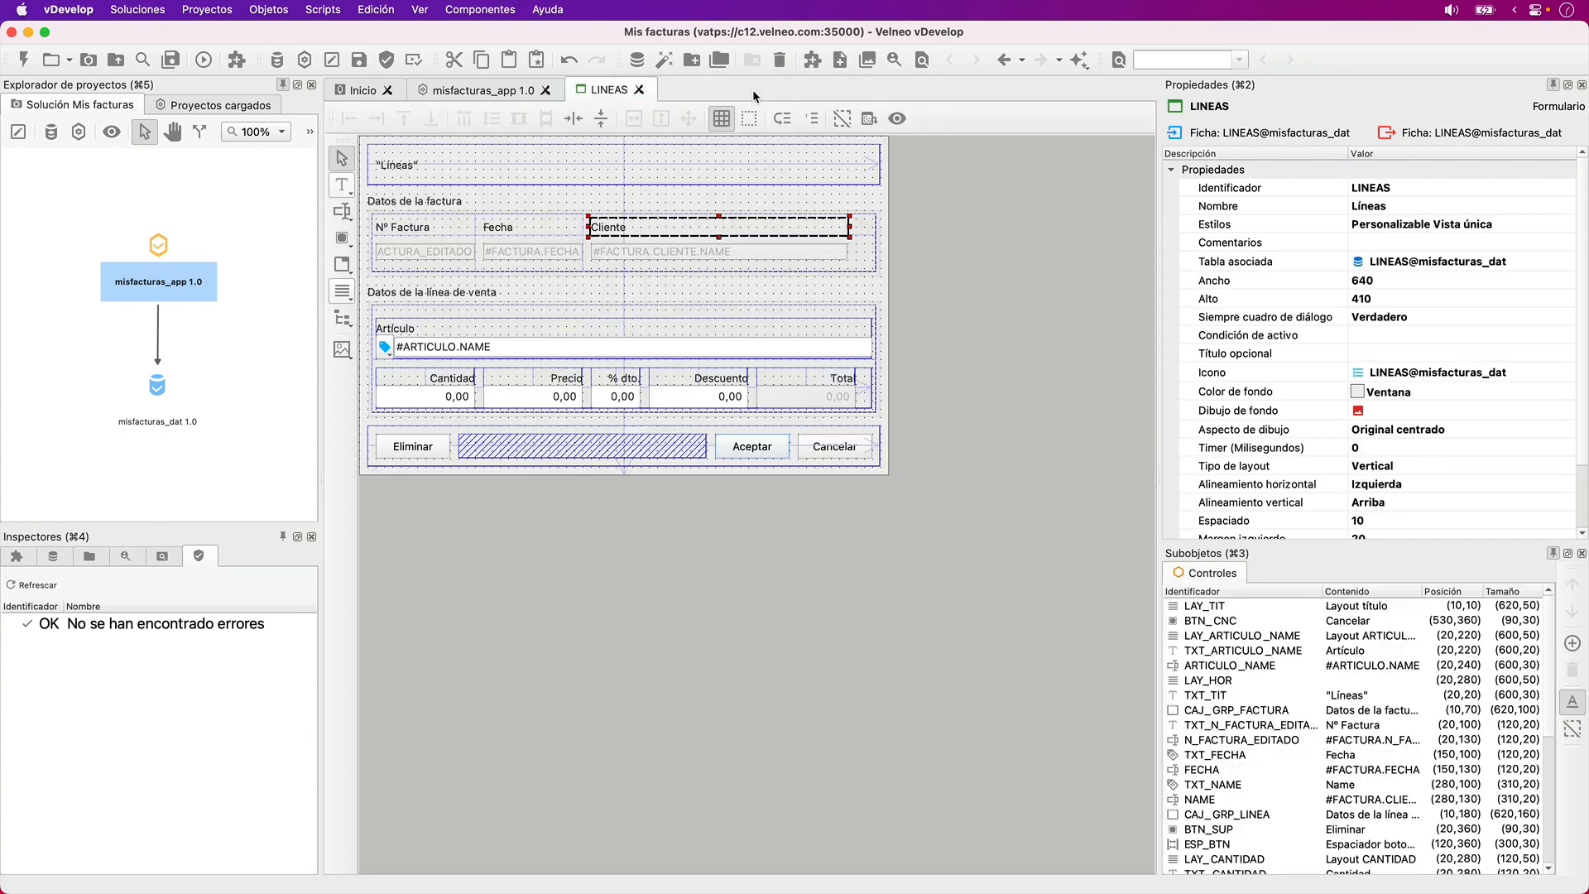
{"action": "key", "text": "super+s"}
{"action": "left_click", "coordinate": [639, 89]}
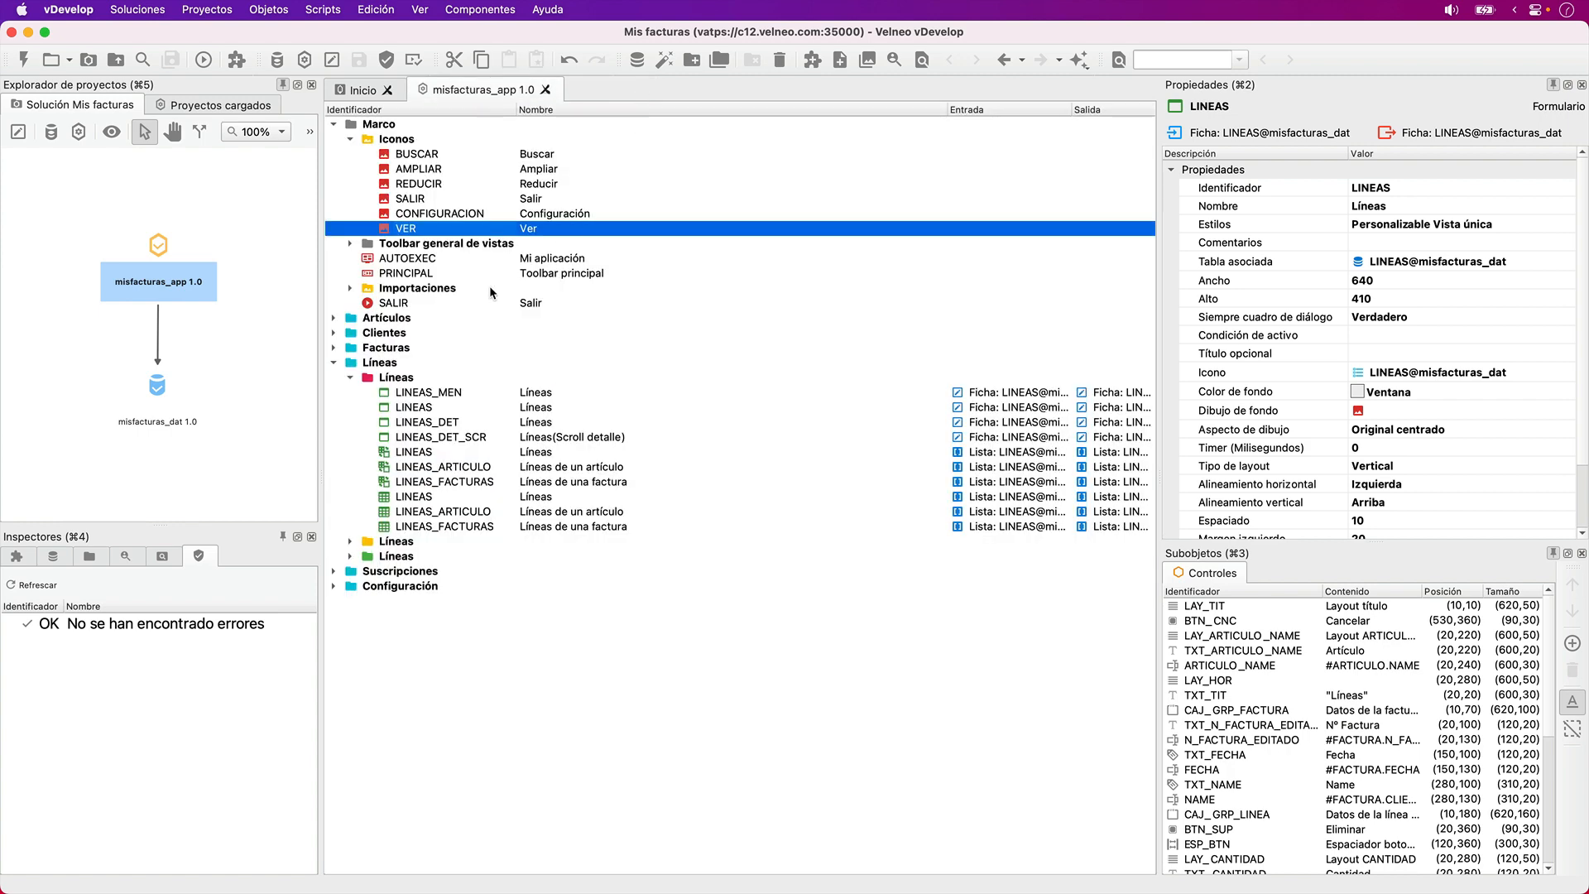
- Check where the LINEAS_DET_SCR form is used, and delete that form, saving the project
{"action": "left_click", "coordinate": [440, 438]}
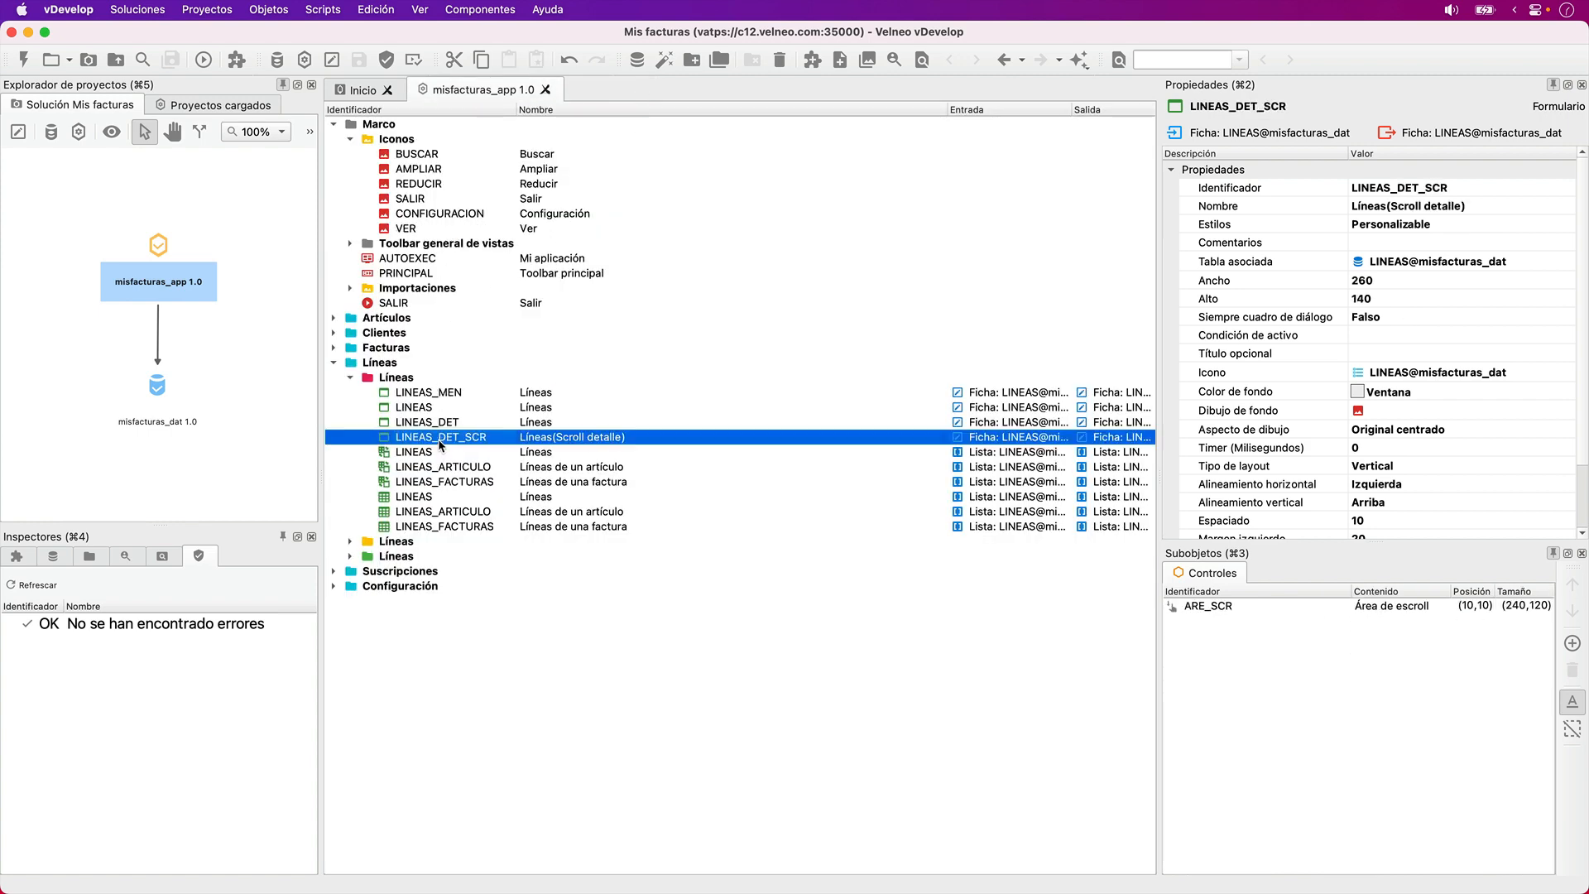
{"action": "left_click", "coordinate": [151, 563]}
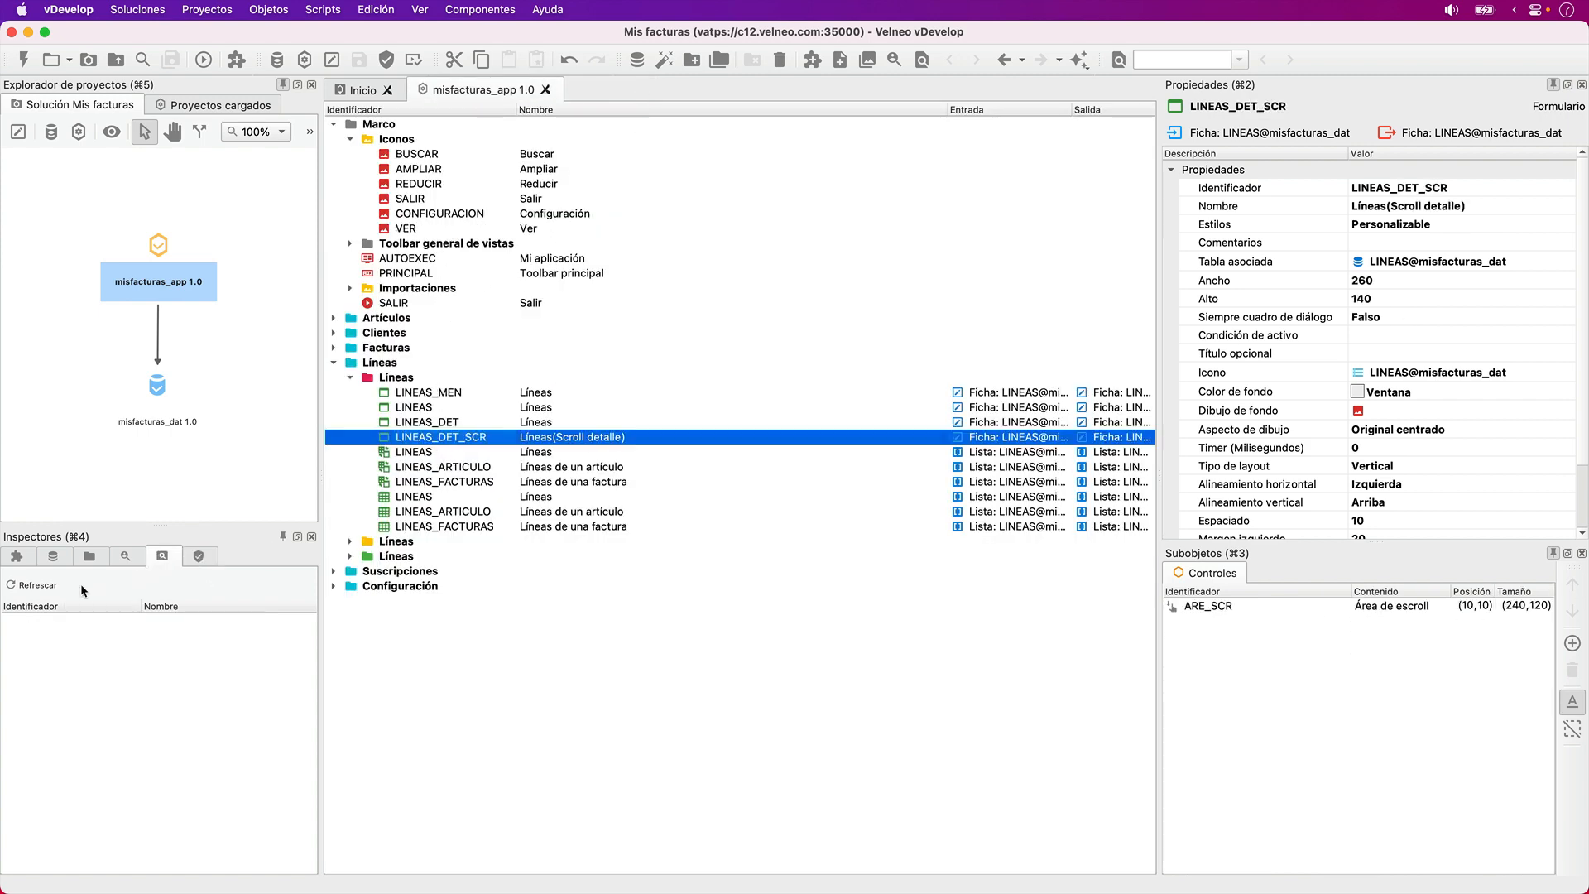
{"action": "left_click", "coordinate": [54, 585]}
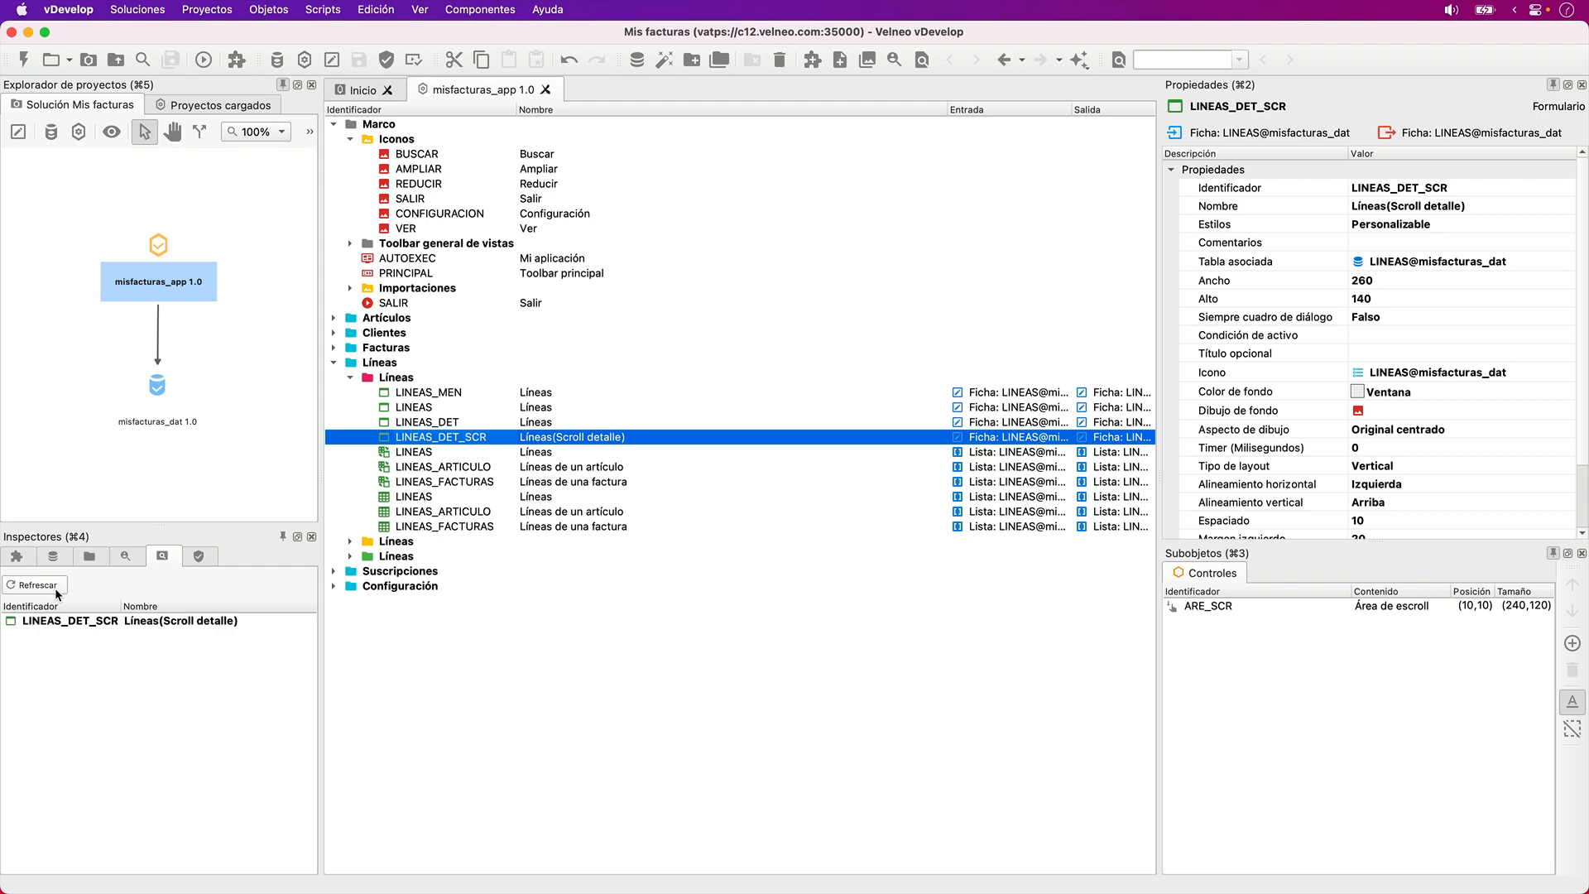
{"action": "left_click", "coordinate": [426, 422]}
{"action": "left_click", "coordinate": [425, 437]}
{"action": "key", "text": "Delete"}
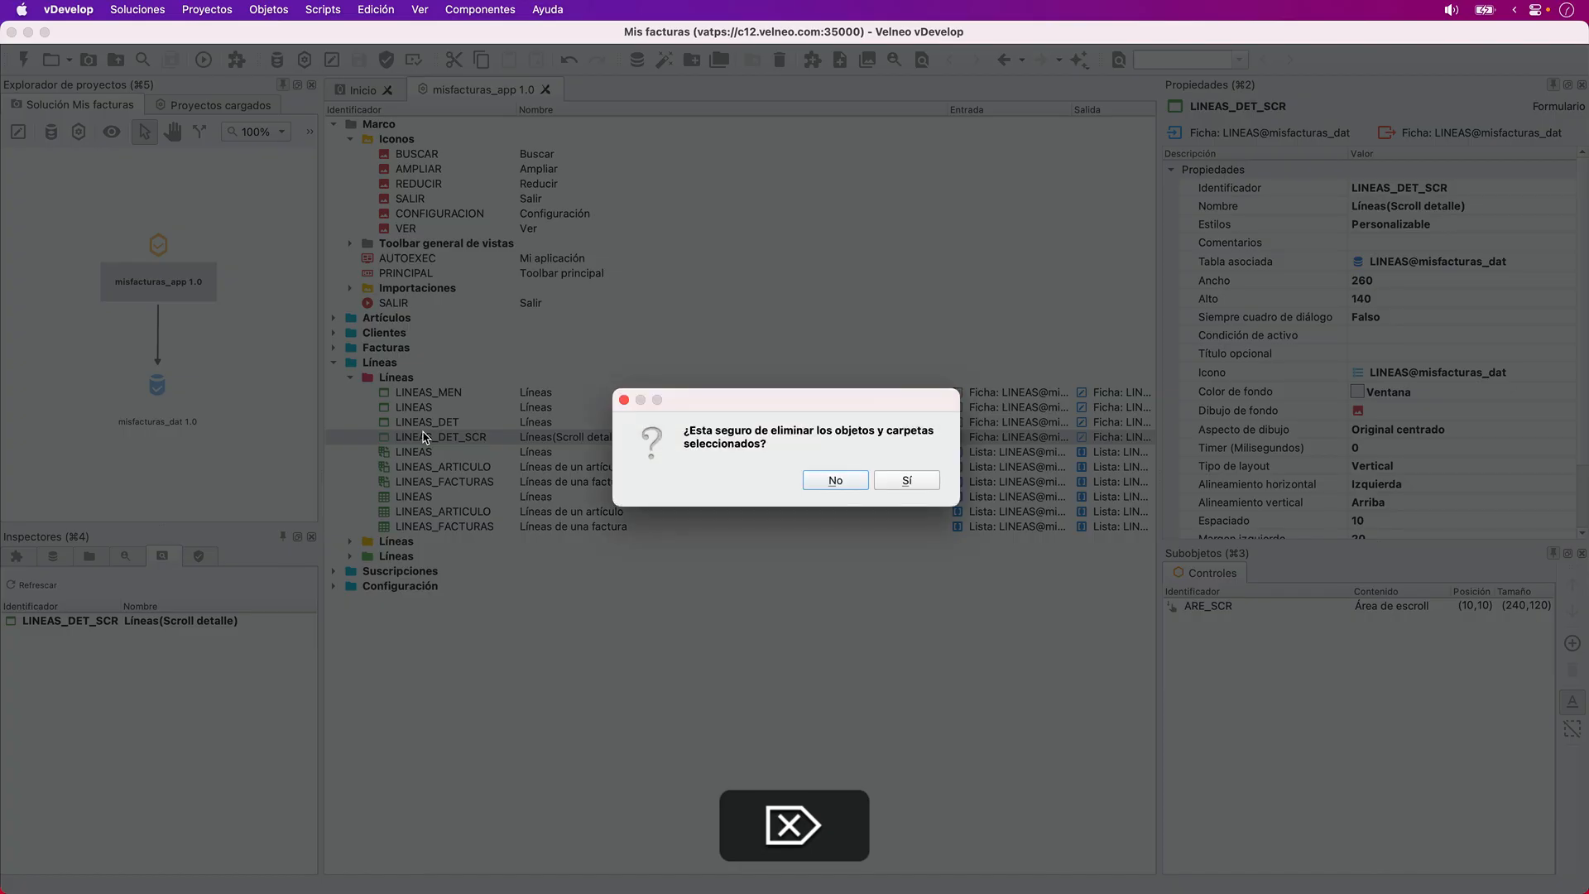
{"action": "key", "text": "Return"}
{"action": "key", "text": "super+s"}
- Check where the LINEAS_DET form is used, and delete that form, saving the project
{"action": "left_click", "coordinate": [402, 424]}
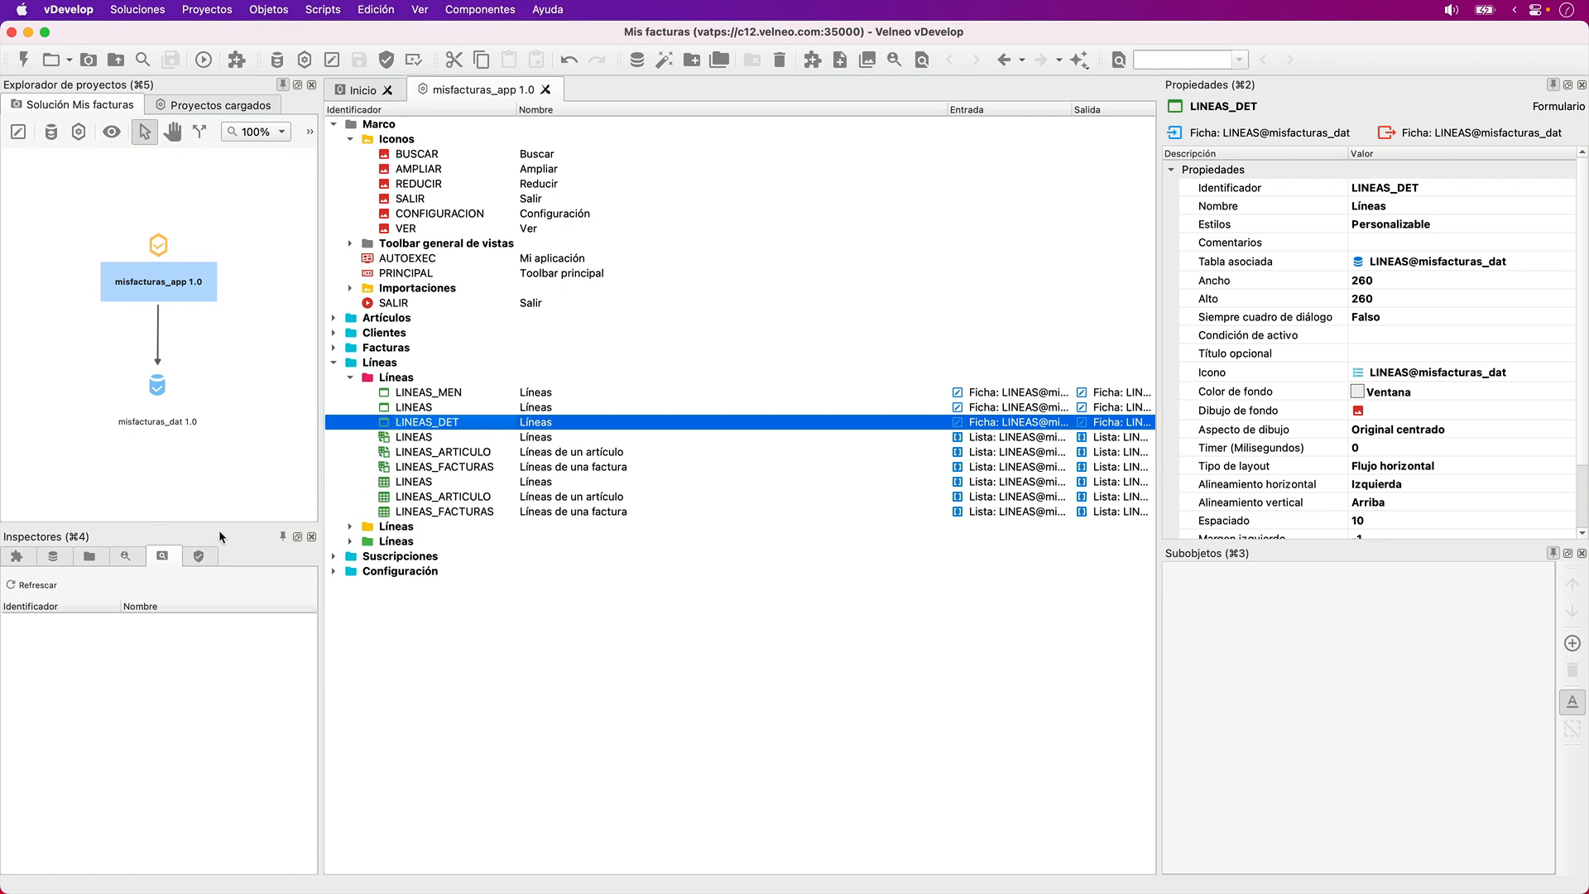
{"action": "left_click", "coordinate": [17, 579]}
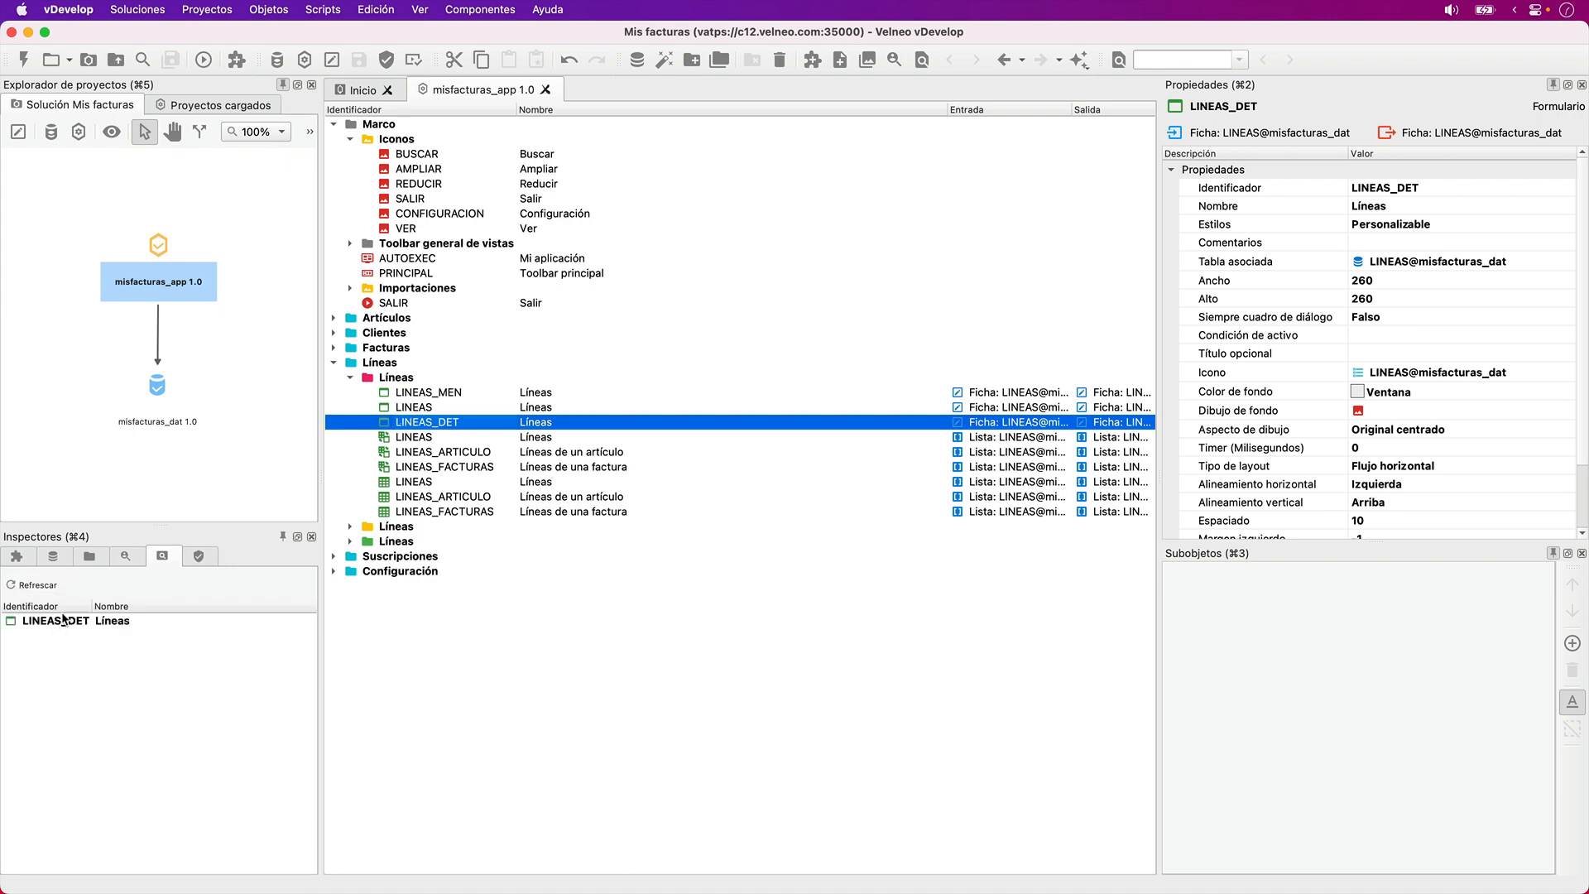
{"action": "left_click", "coordinate": [425, 451]}
{"action": "left_click", "coordinate": [427, 427]}
{"action": "key", "text": "Delete"}
{"action": "key", "text": "Tab"}
{"action": "key", "text": "space"}
{"action": "key", "text": "super+s"}
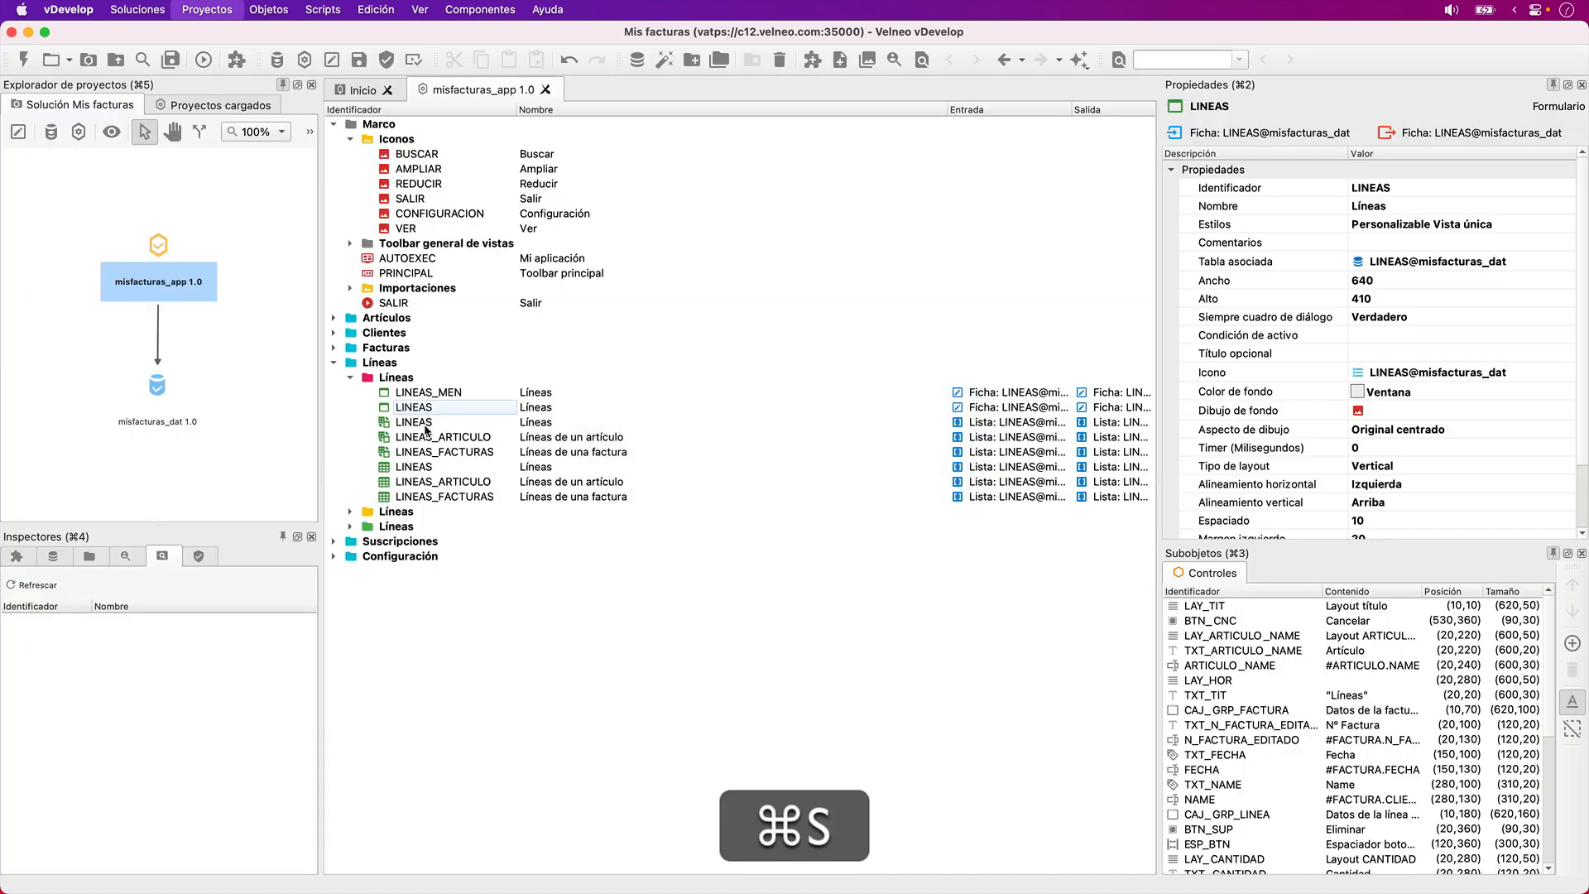
- Open the LINEAS form and place a button at the end of the client name field in the invoice data box
{"action": "double_click", "coordinate": [423, 410]}
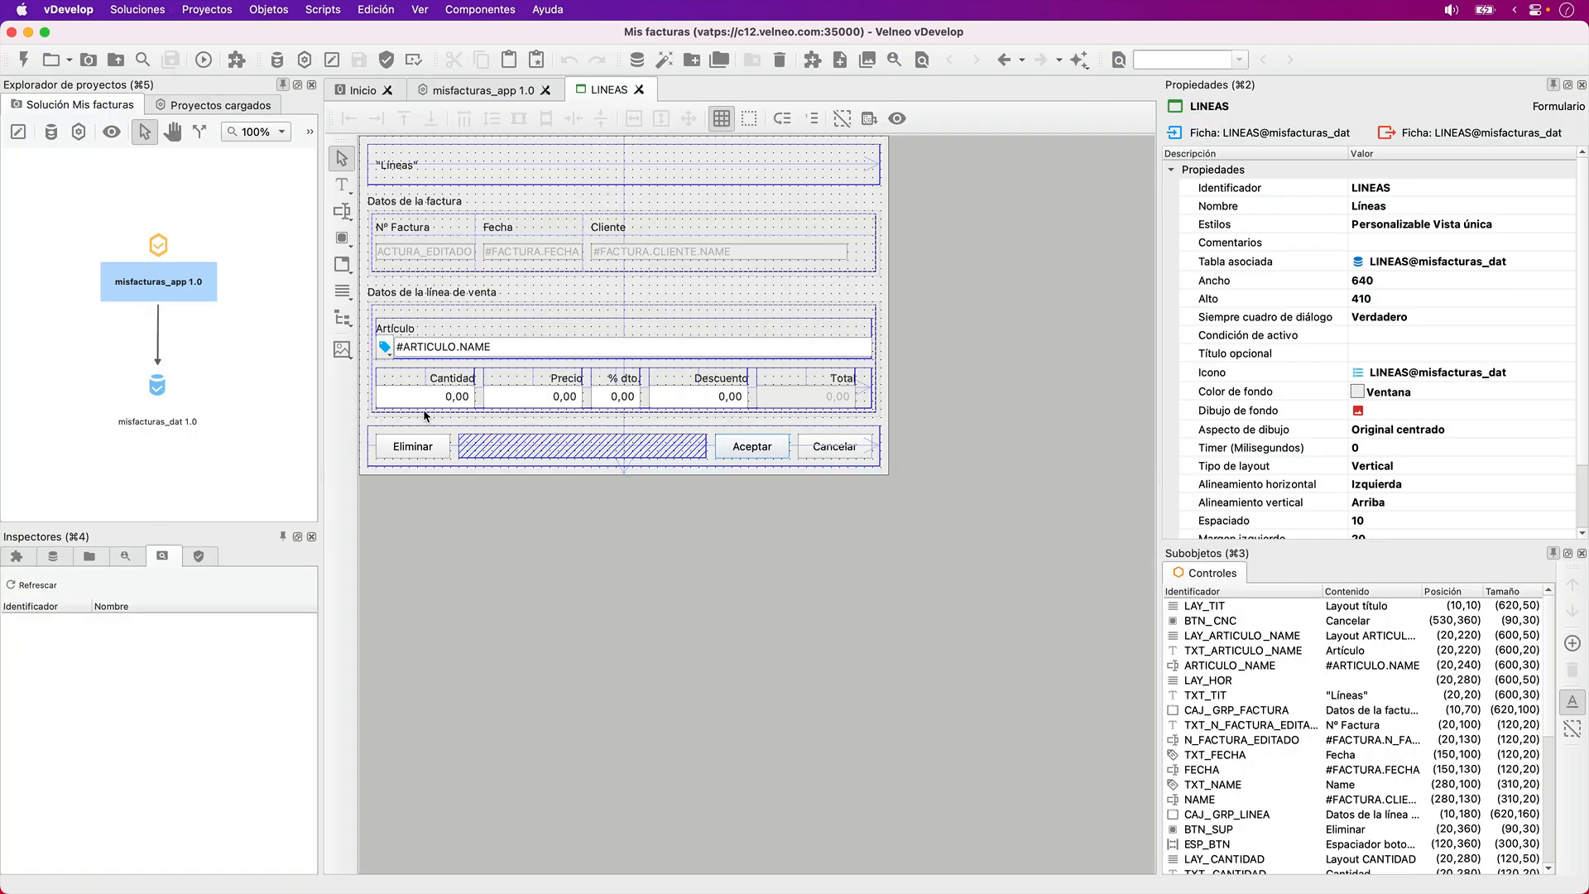
{"action": "left_click", "coordinate": [346, 241]}
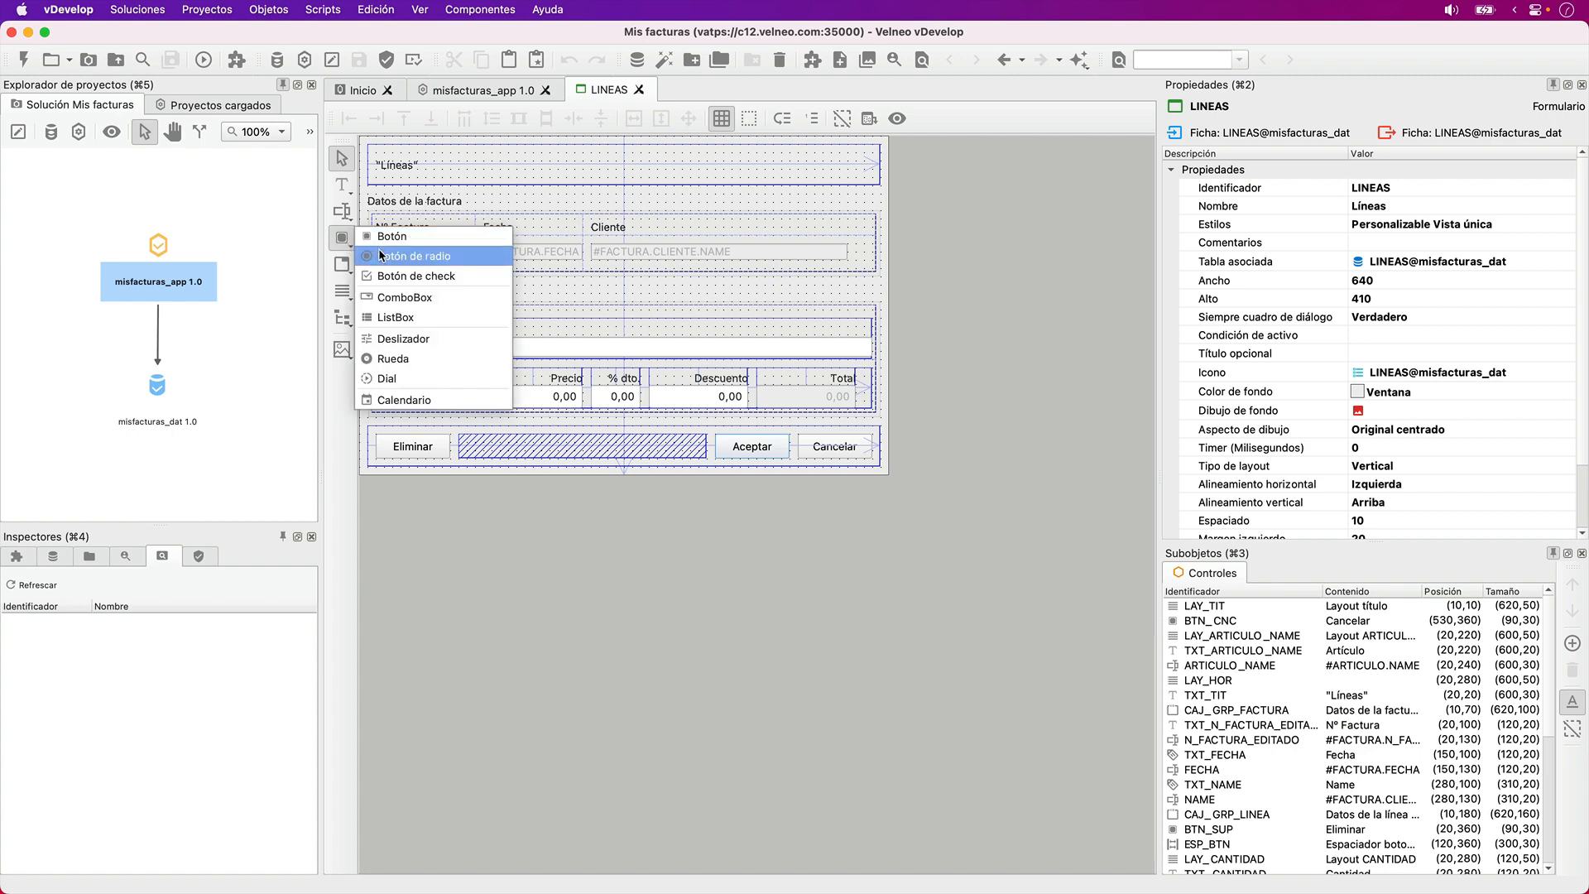
{"action": "left_click", "coordinate": [393, 237]}
{"action": "left_click", "coordinate": [853, 246]}
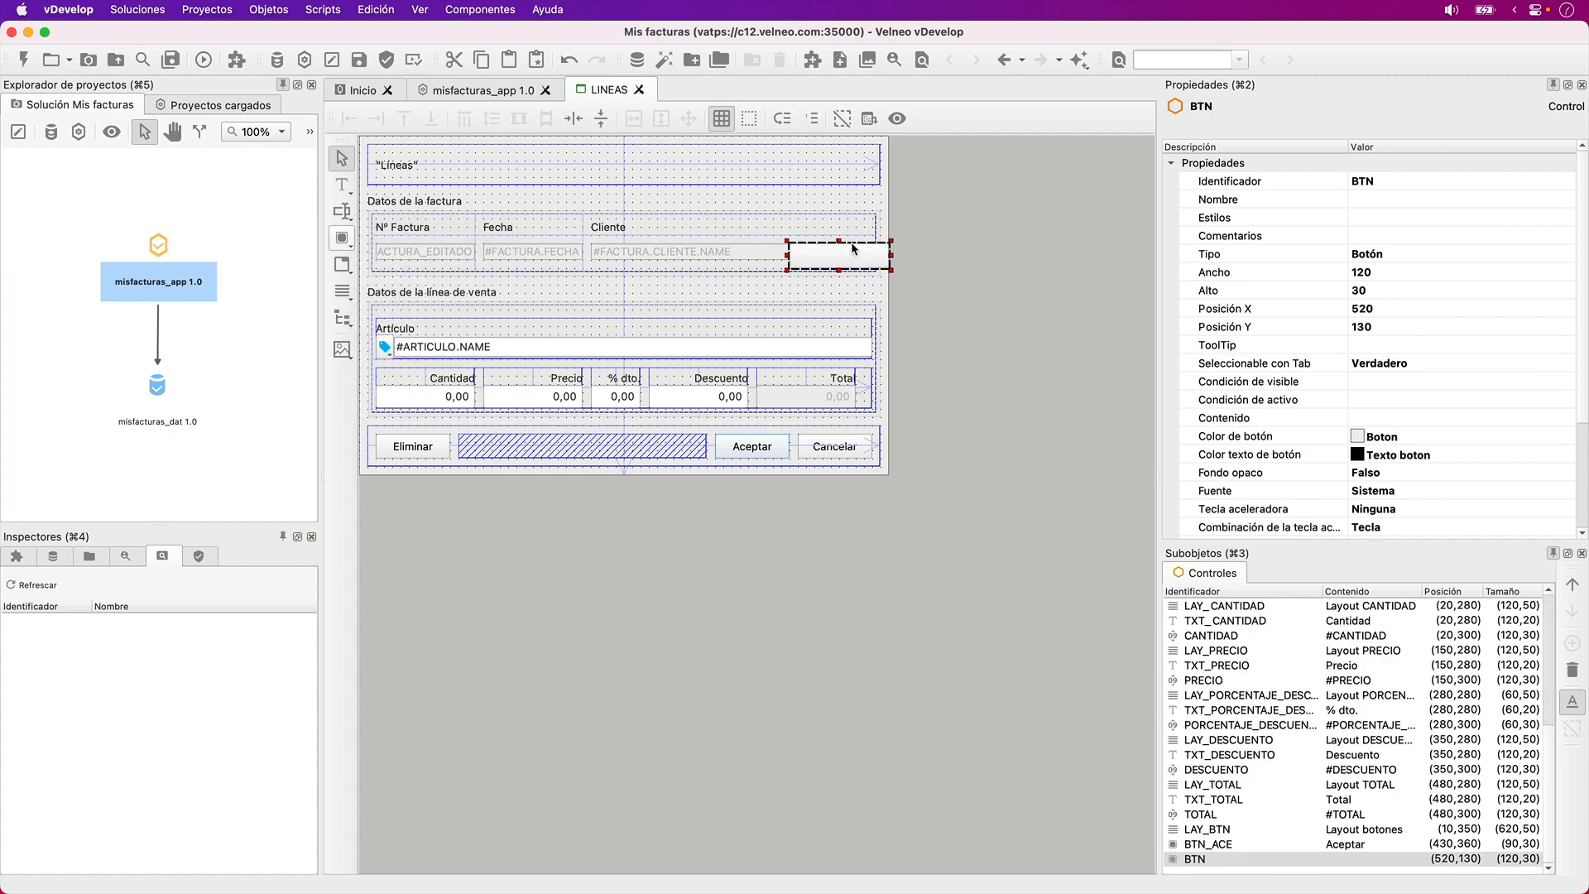
- Resize the new button to 20 by 20 and position it at X 600, Y 130, beside the client name field
{"action": "key", "text": "shift+Left"}
{"action": "key", "text": "shift+Left"}
{"action": "key", "text": "shift+Left"}
{"action": "key", "text": "shift+Left"}
{"action": "key", "text": "shift+Left"}
{"action": "key", "text": "shift+Left"}
{"action": "key", "text": "shift+Left"}
{"action": "key", "text": "shift+Left"}
{"action": "key", "text": "shift+Left"}
{"action": "key", "text": "shift+Right"}
{"action": "key", "text": "shift+Right"}
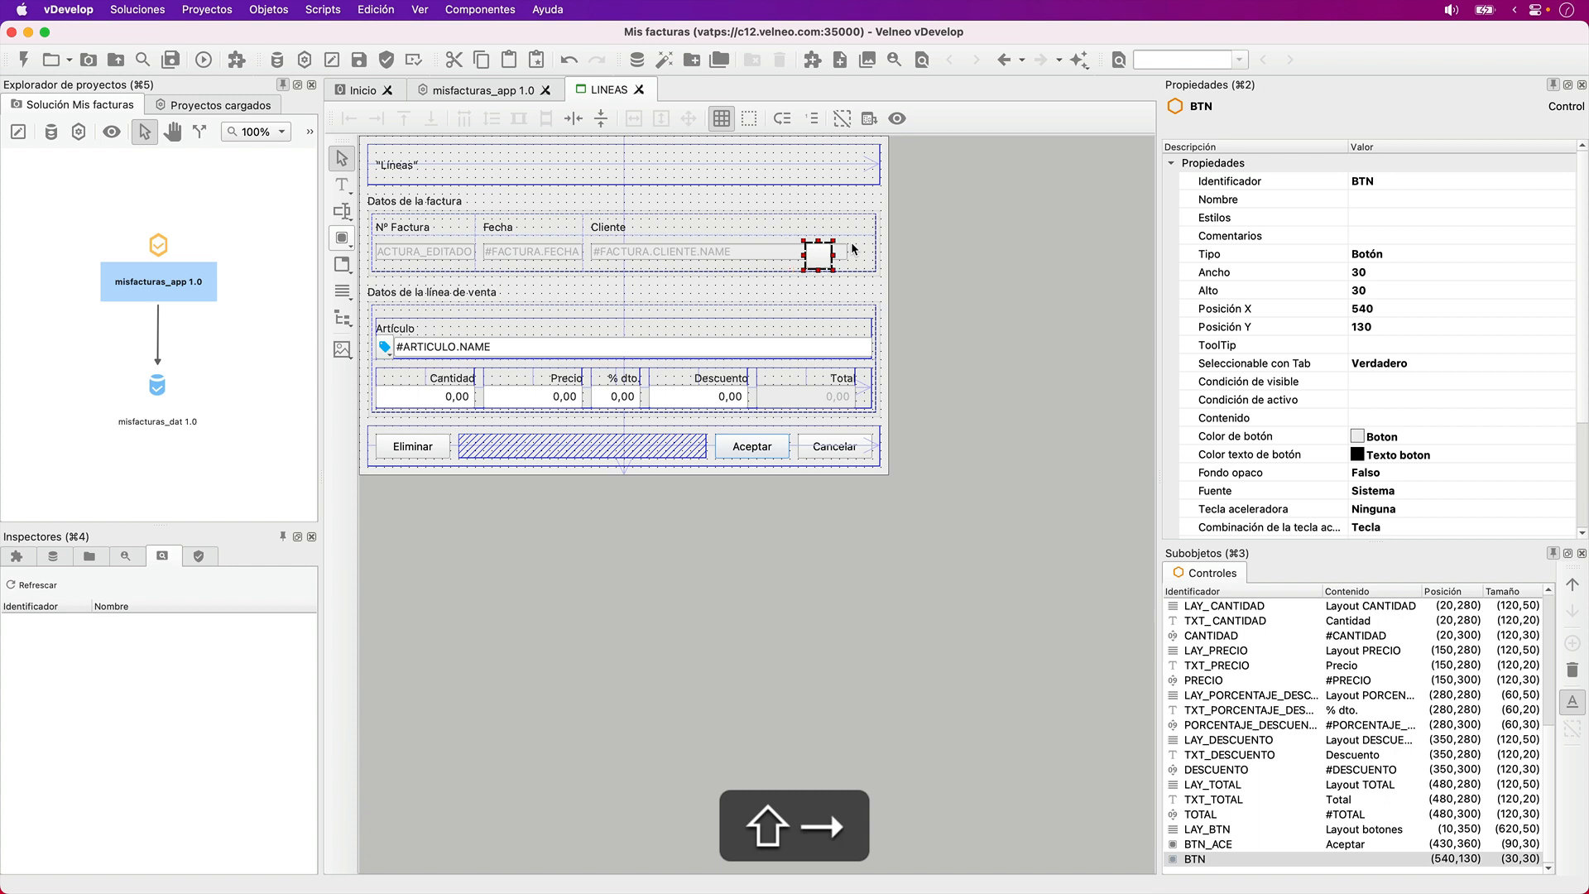
{"action": "key", "text": "Right"}
{"action": "key", "text": "Right"}
{"action": "key", "text": "Right"}
{"action": "key", "text": "Right"}
{"action": "key", "text": "Right"}
{"action": "key", "text": "Right"}
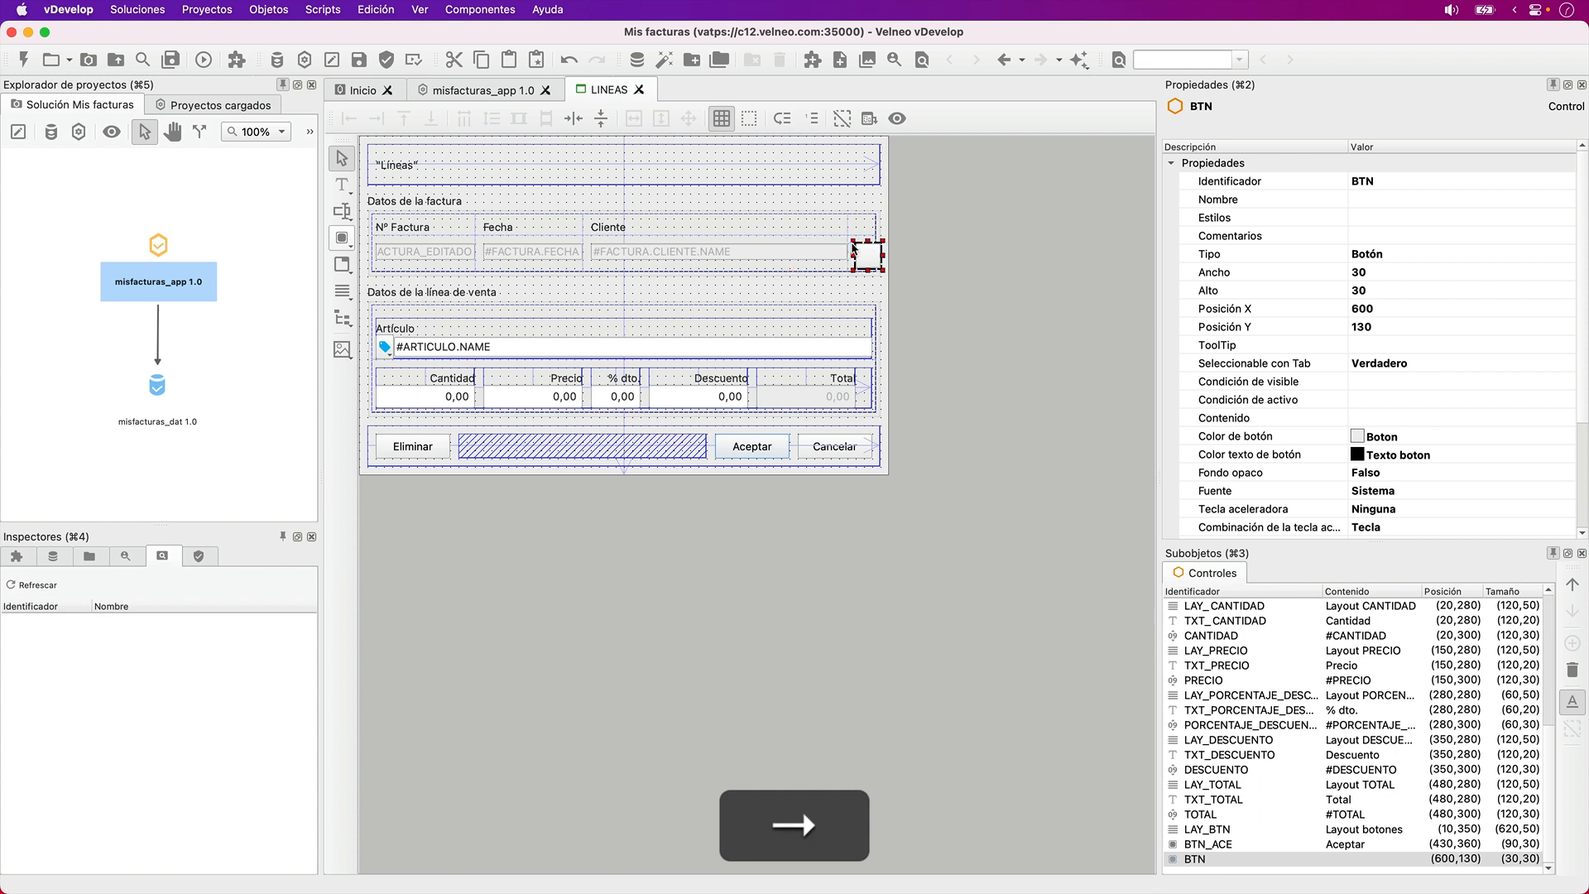
{"action": "key", "text": "Left"}
{"action": "key", "text": "shift+Left"}
{"action": "key", "text": "shift+Up"}
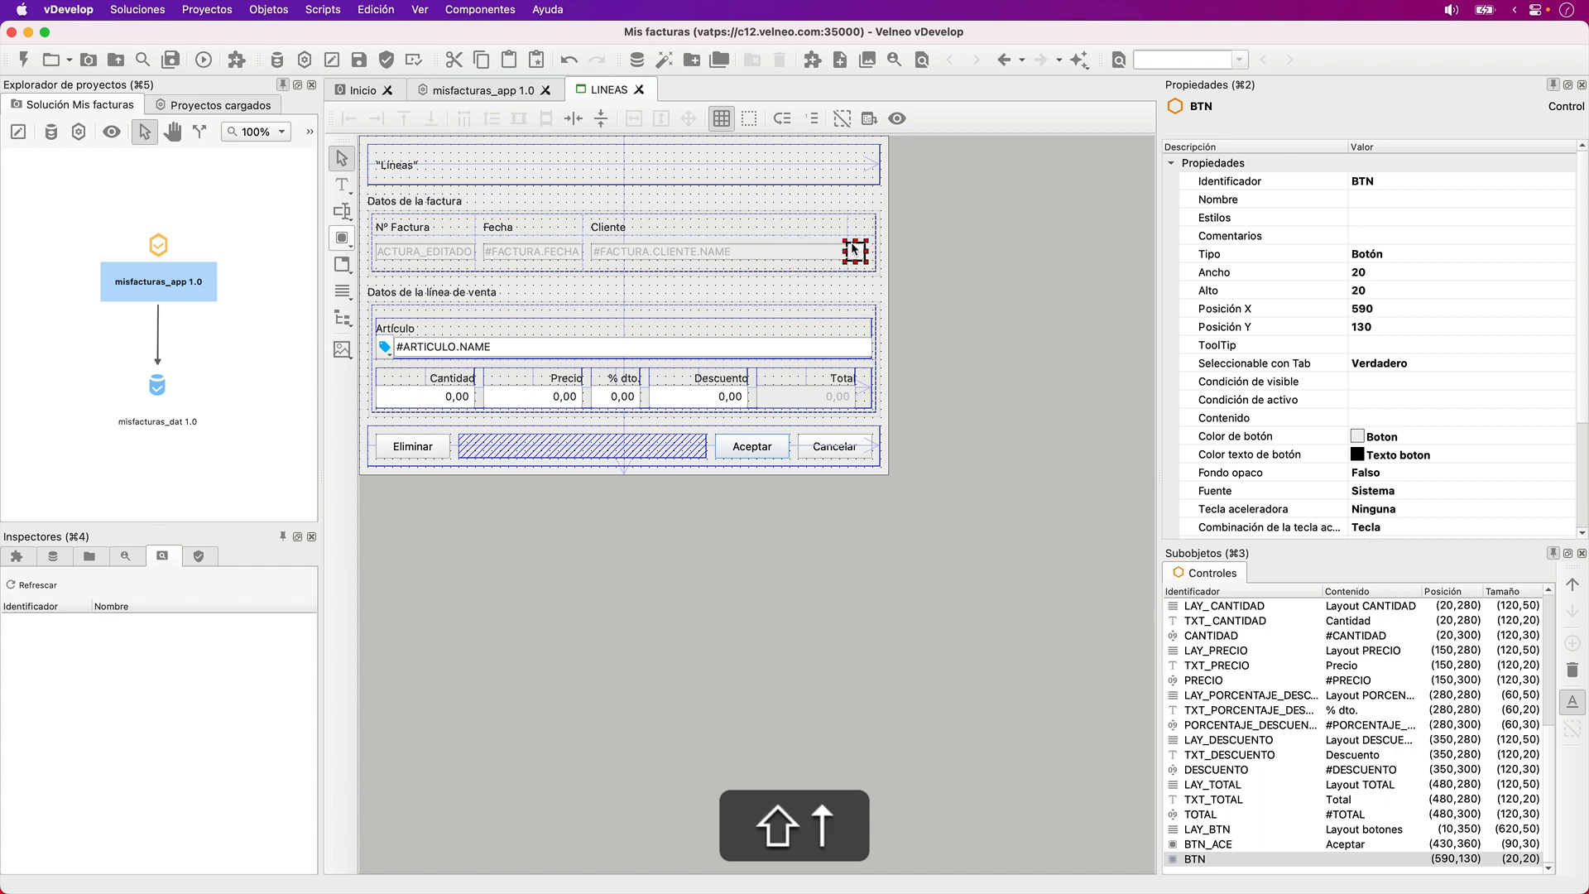
{"action": "key", "text": "Right"}
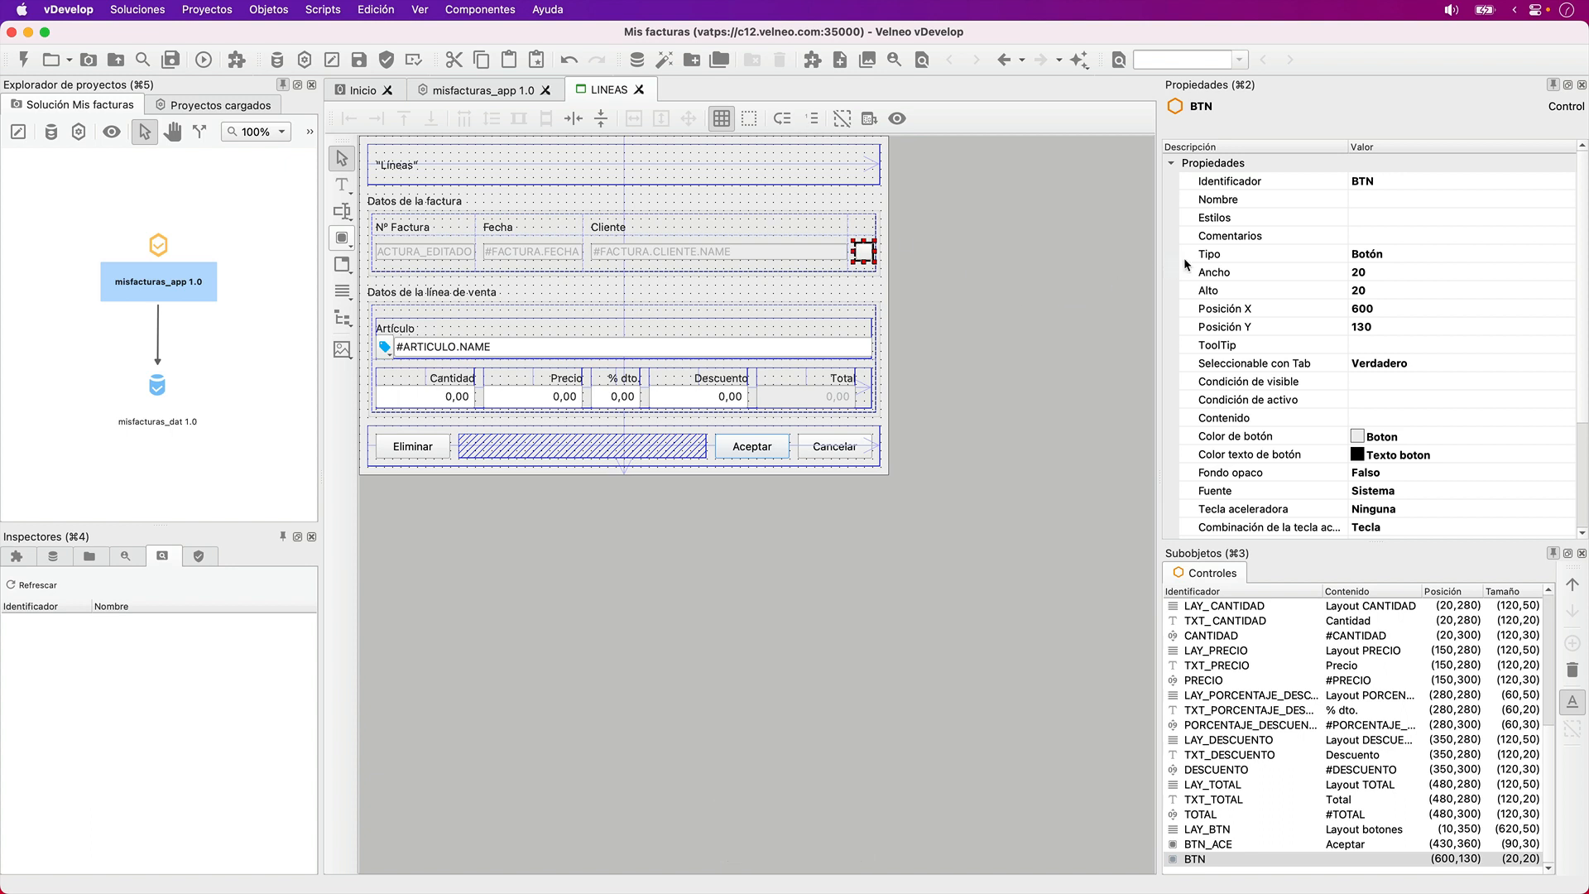
- Set the new button's identifier to BTN_VER_FACTURA
{"action": "left_click", "coordinate": [1333, 182]}
{"action": "key", "text": "Right"}
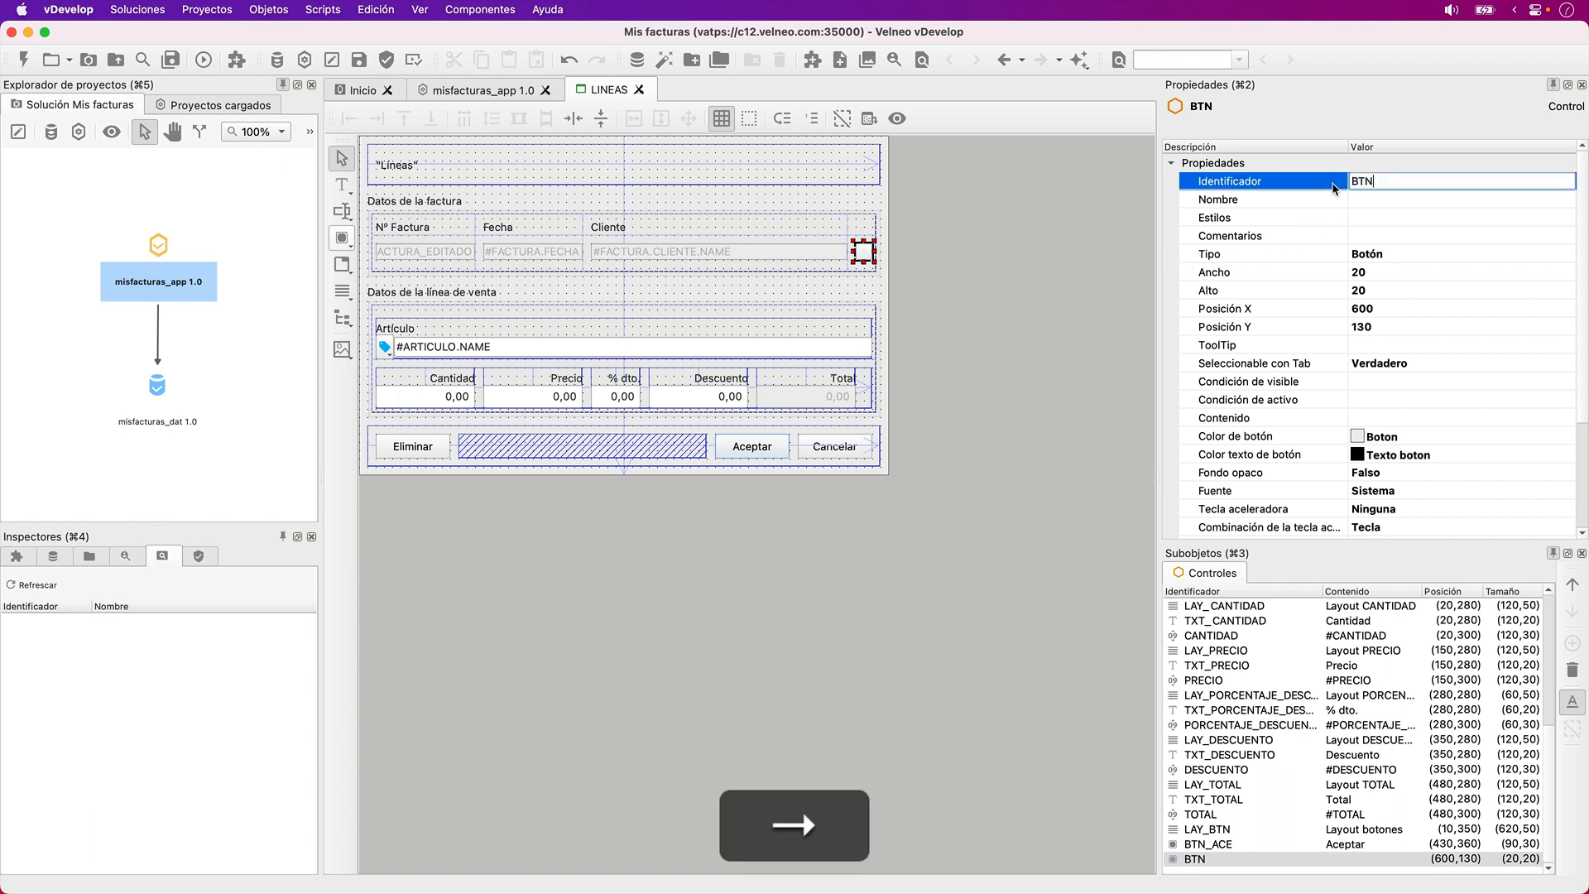
{"action": "type", "text": "ver factira"}
{"action": "key", "text": "BackSpace"}
{"action": "type", "text": "ira"}
{"action": "key", "text": "Tab"}
{"action": "key", "text": "Right"}
{"action": "left_click", "coordinate": [1334, 187]}
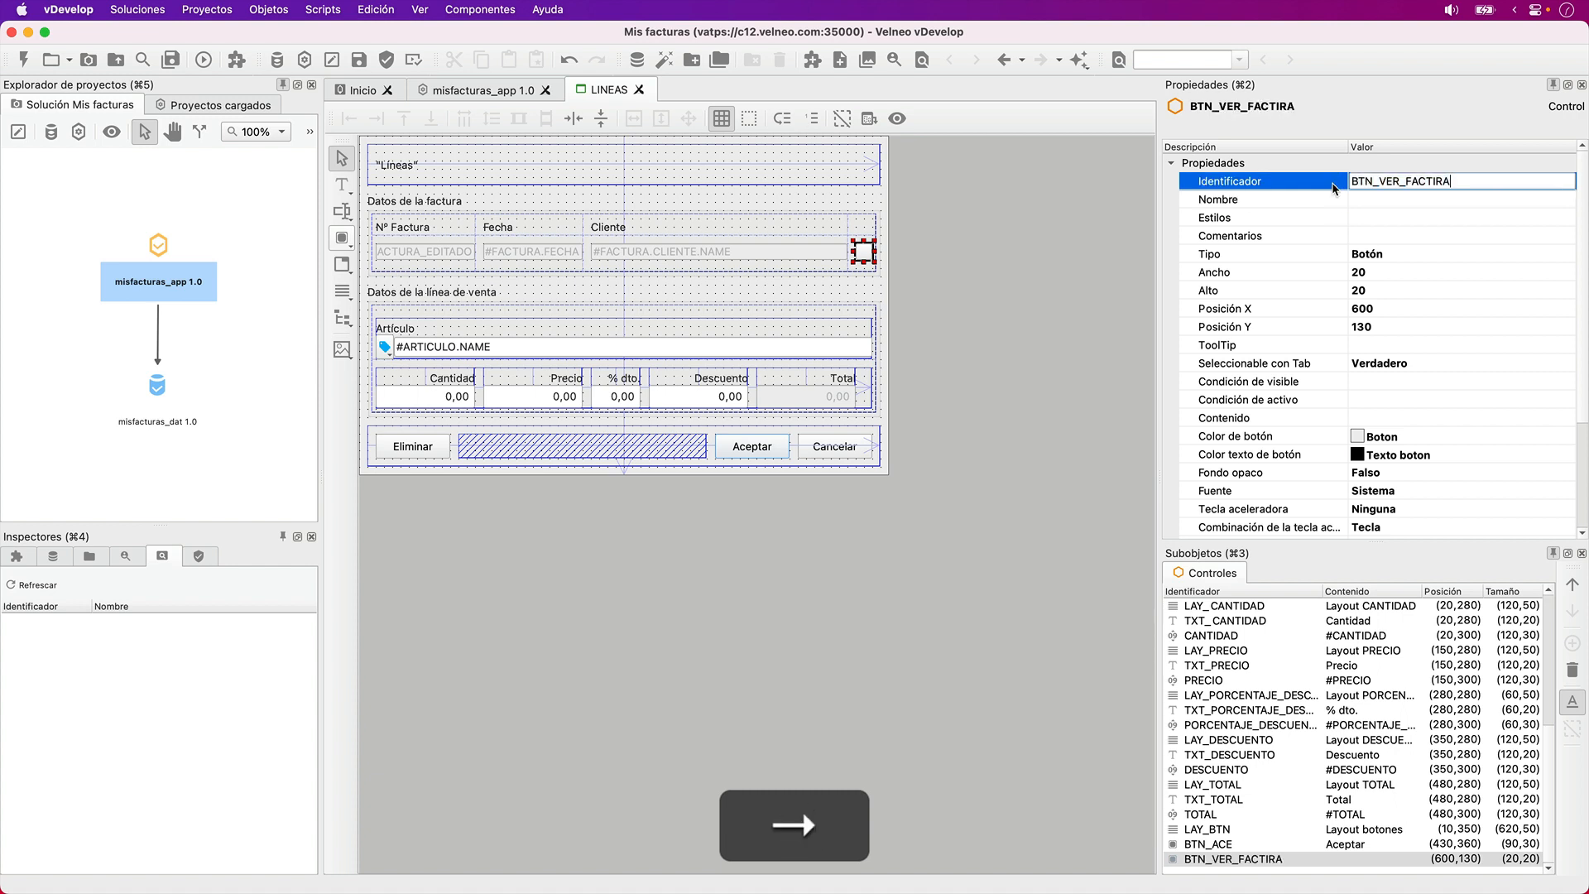
{"action": "key", "text": "Left"}
{"action": "key", "text": "Left"}
{"action": "key", "text": "BackSpace"}
{"action": "type", "text": "u"}
{"action": "key", "text": "Tab"}
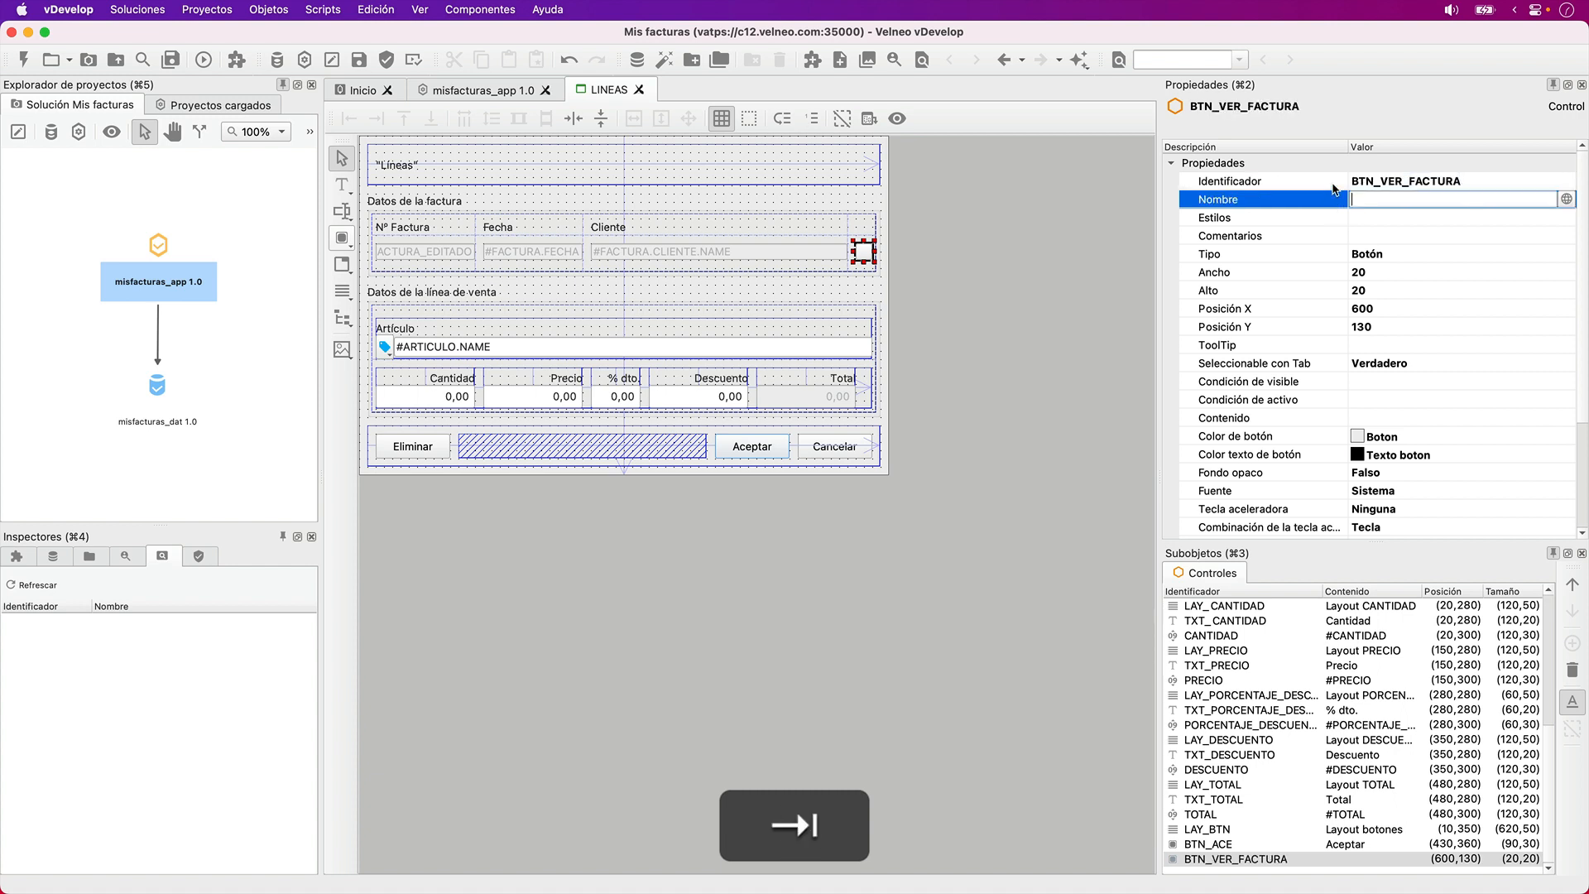
{"action": "type", "text": "Factura"}
{"action": "key", "text": "Tab"}
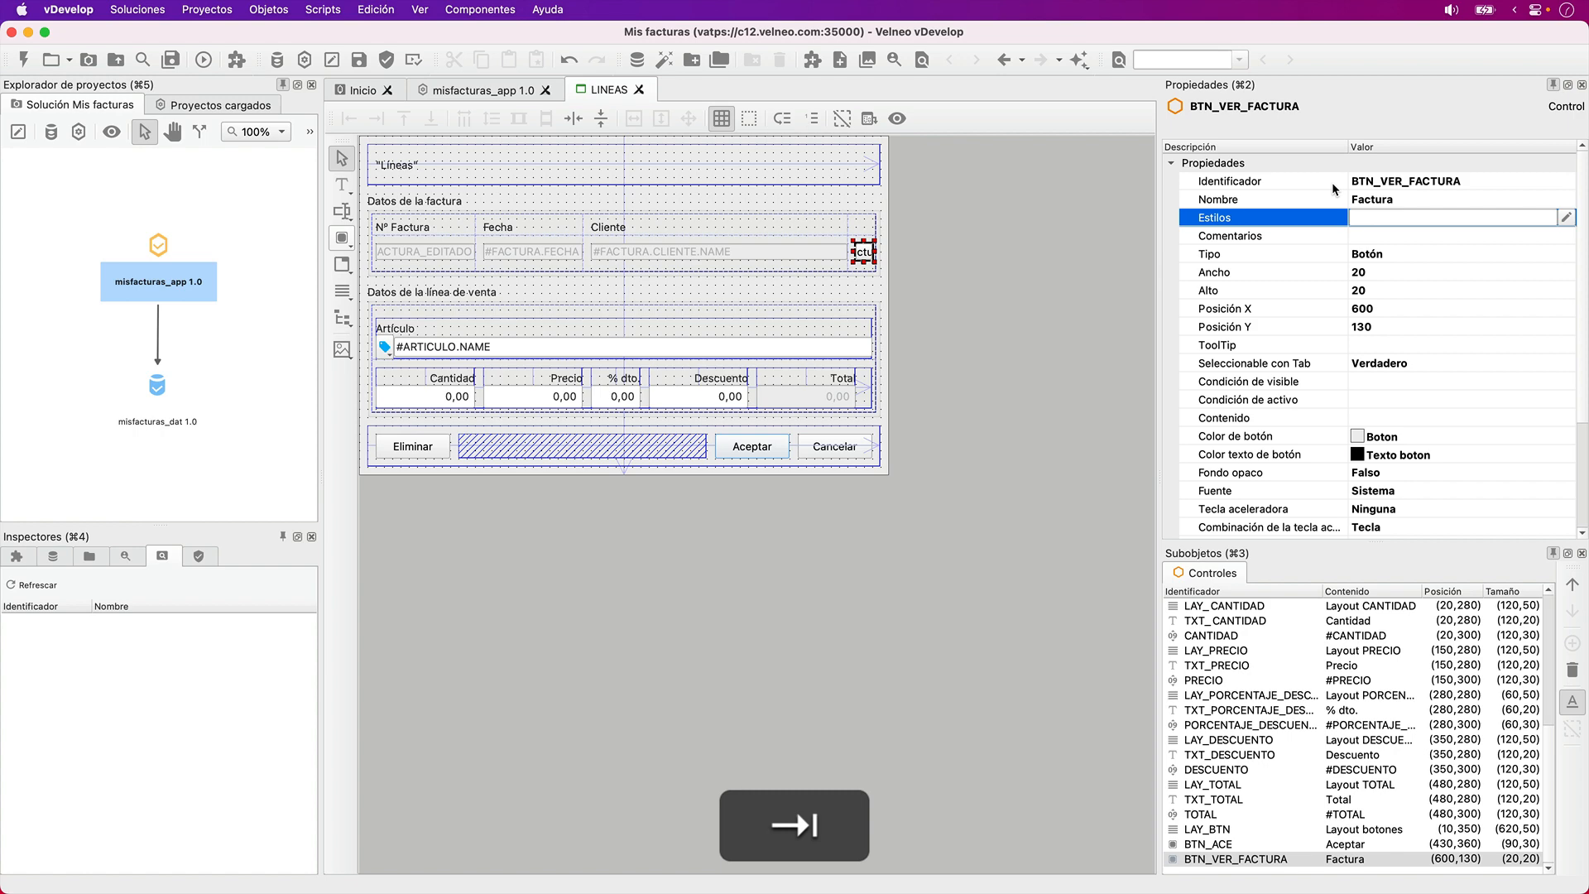
{"action": "key", "text": "shift+Tab"}
{"action": "key", "text": "shift+BackSpace"}
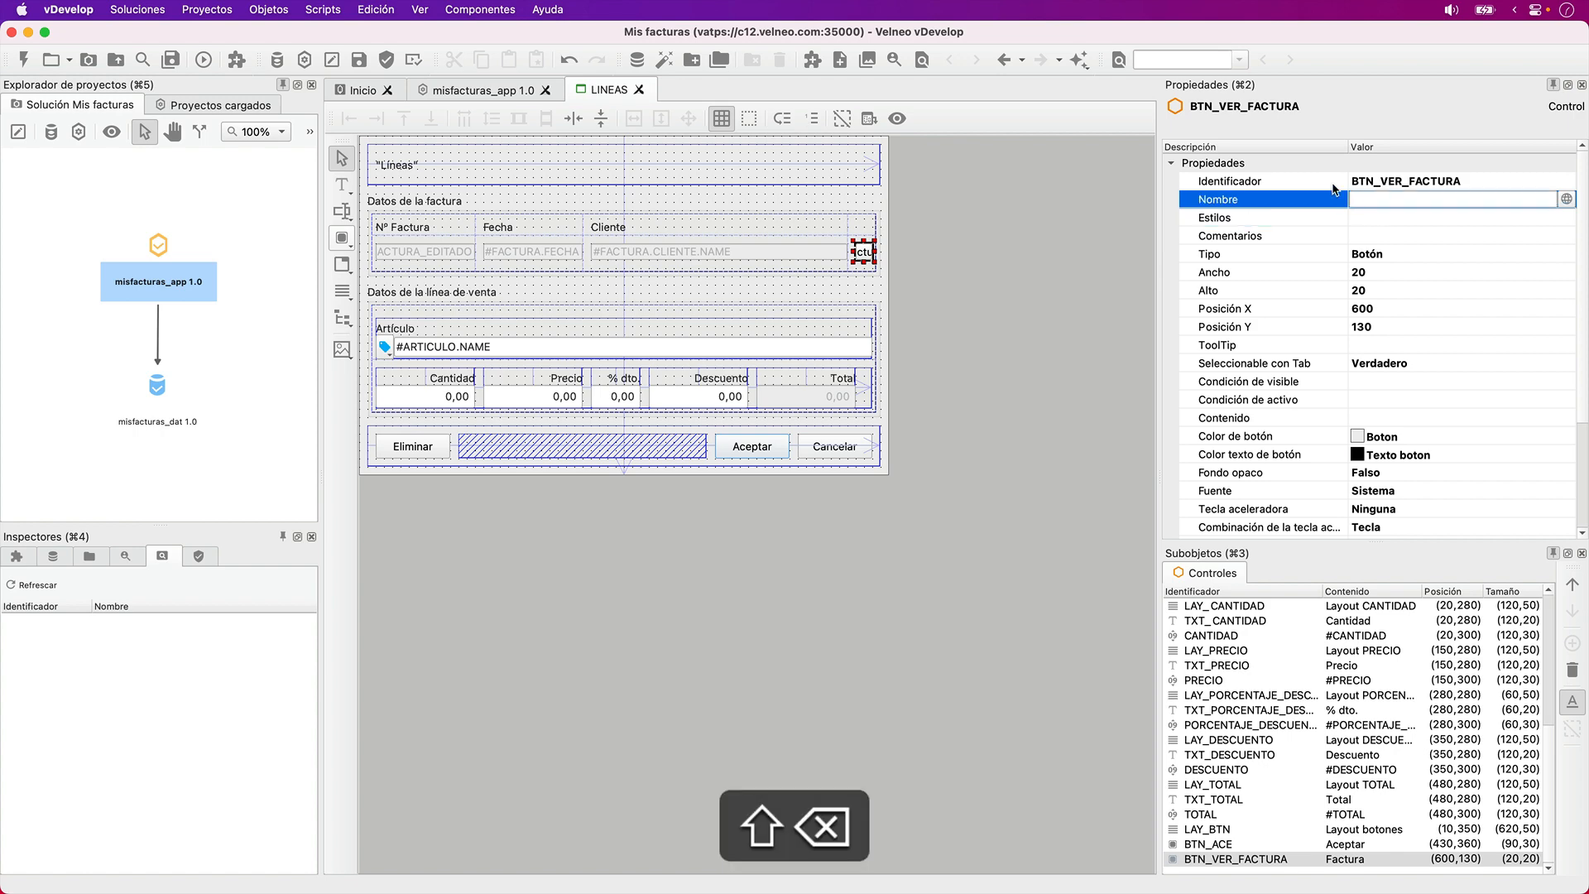
- Assign the VER@misfacturas_app icon to the BTN_VER_FACTURA button
{"action": "scroll", "coordinate": [1387, 335], "scroll_direction": "down", "scroll_amount": 2}
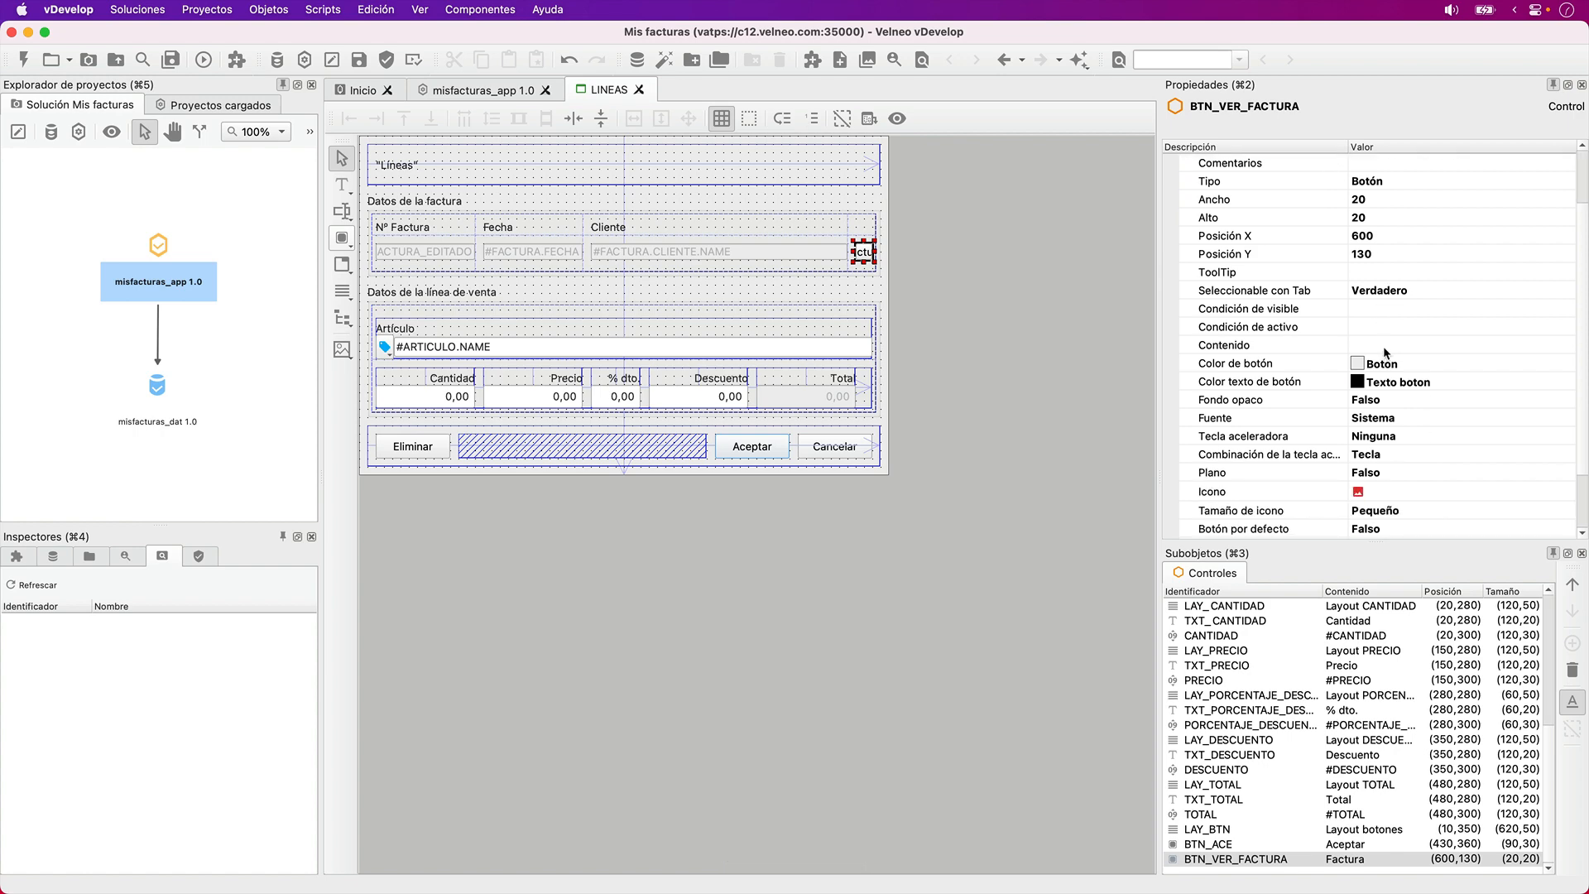
{"action": "left_click", "coordinate": [1412, 485]}
{"action": "type", "text": "ver"}
{"action": "key", "text": "Return"}
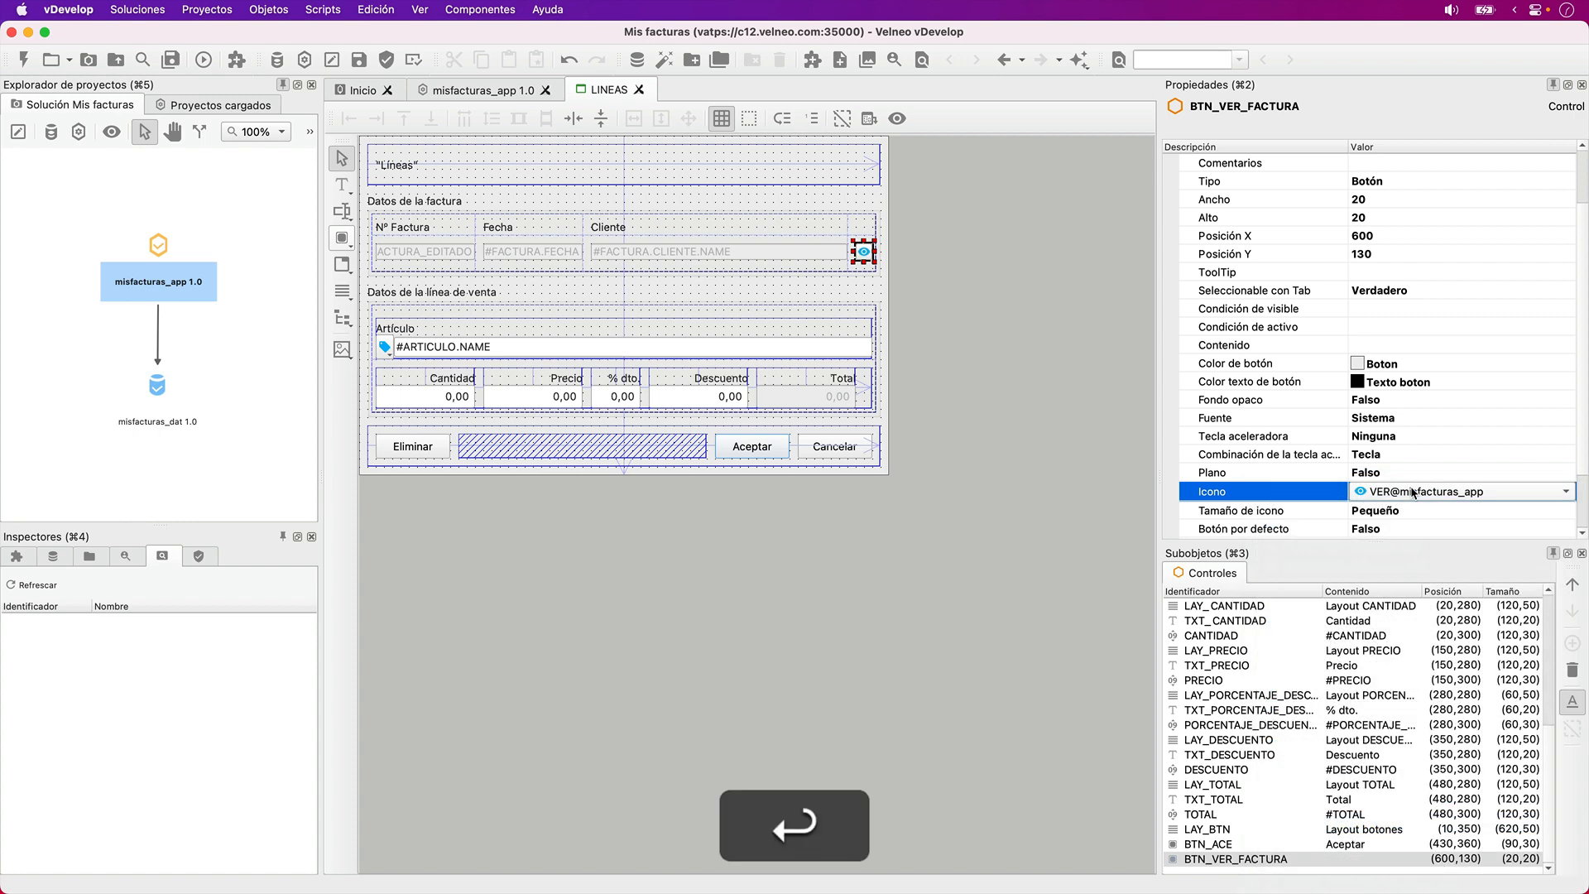
- Set the button's Seleccionable con Tab property to Falso
{"action": "scroll", "coordinate": [1336, 404], "scroll_direction": "down", "scroll_amount": 2}
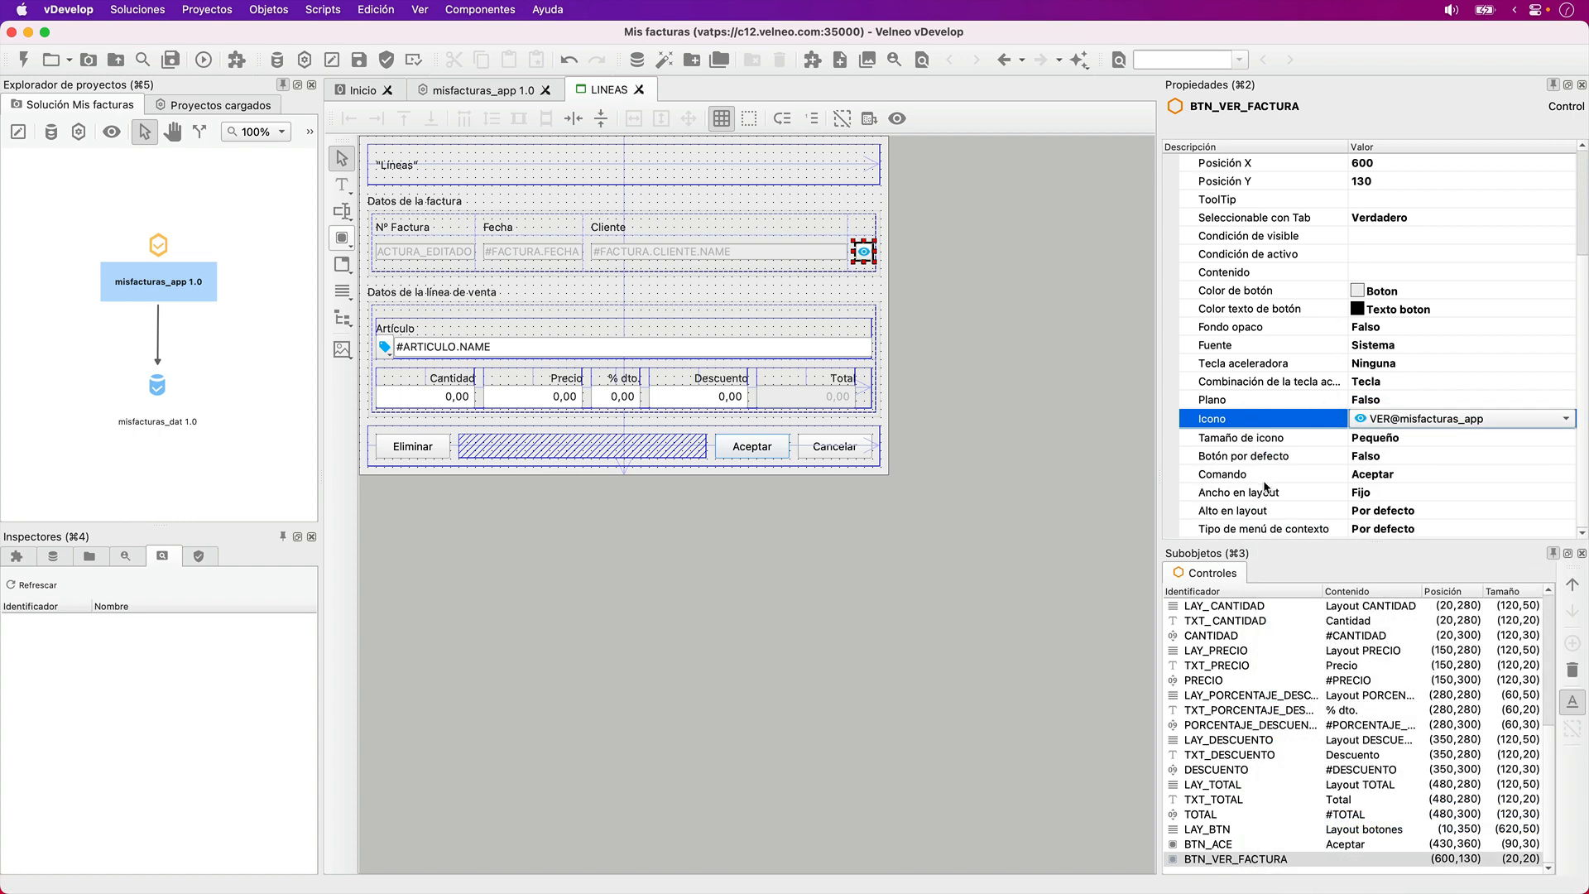
{"action": "scroll", "coordinate": [1321, 430], "scroll_direction": "up", "scroll_amount": 4}
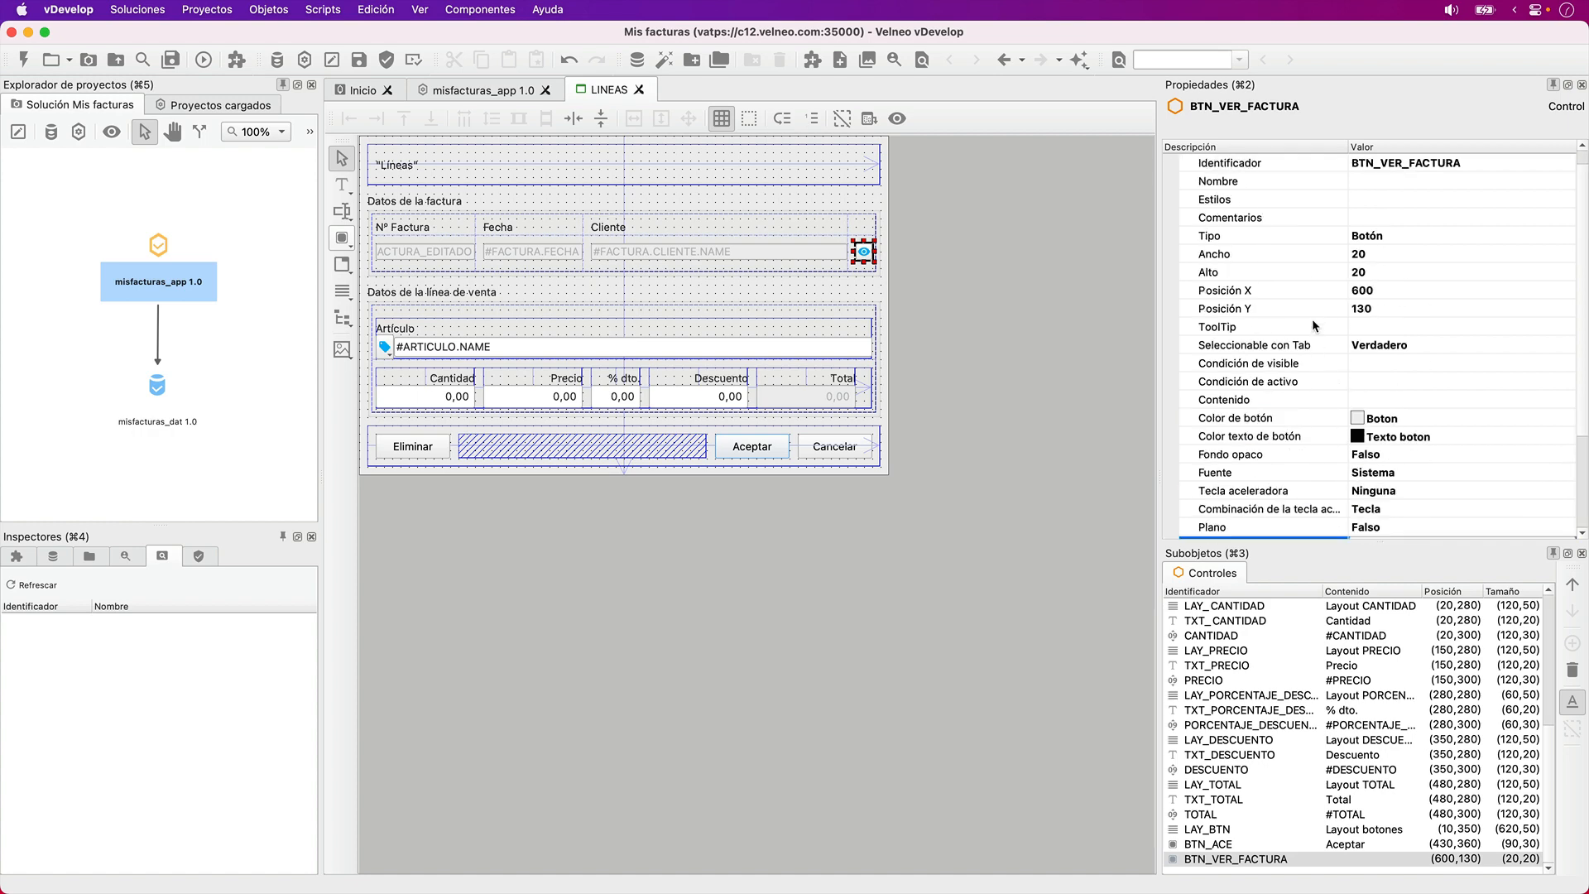
{"action": "left_click", "coordinate": [1317, 340]}
{"action": "key", "text": "f"}
{"action": "key", "text": "Tab"}
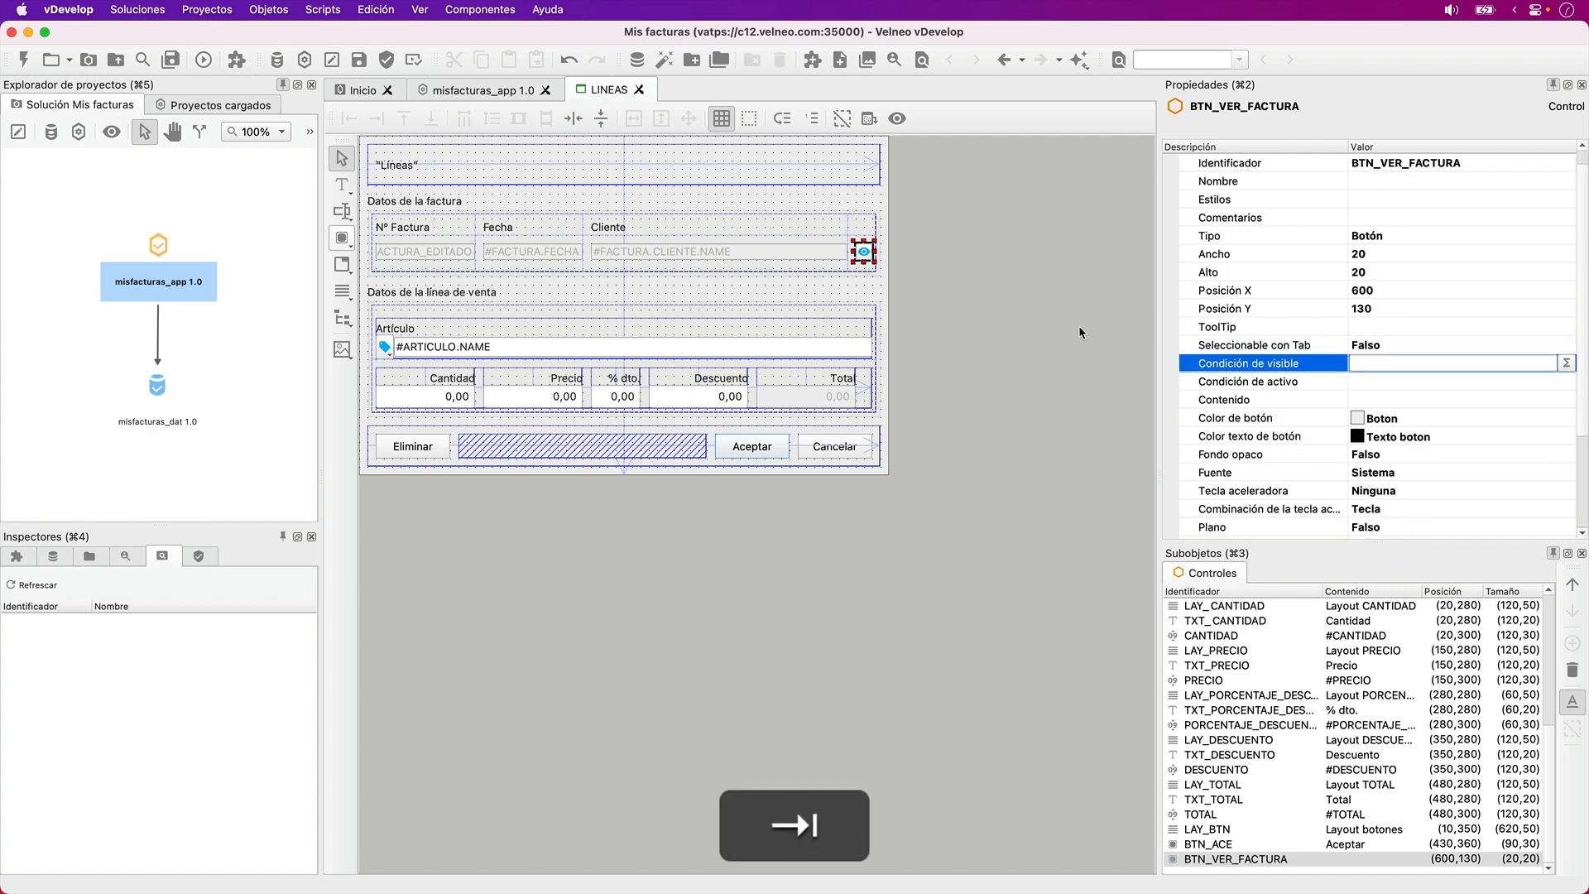
- Set the button's Comando property to Edición de maestro
{"action": "scroll", "coordinate": [1239, 399], "scroll_direction": "down", "scroll_amount": 4}
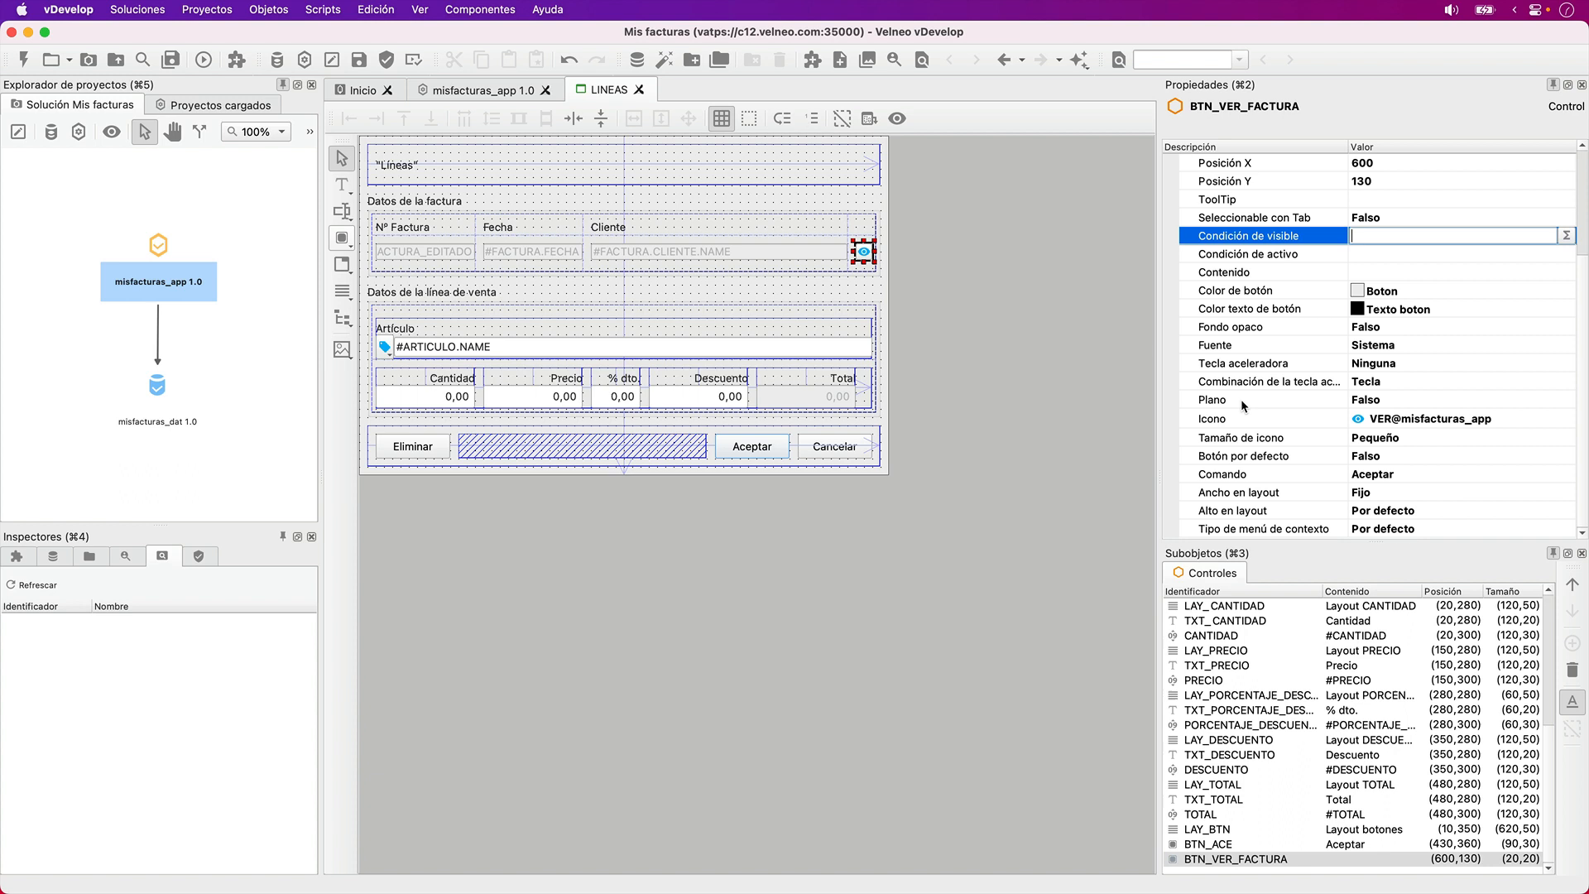
{"action": "left_click", "coordinate": [1375, 475]}
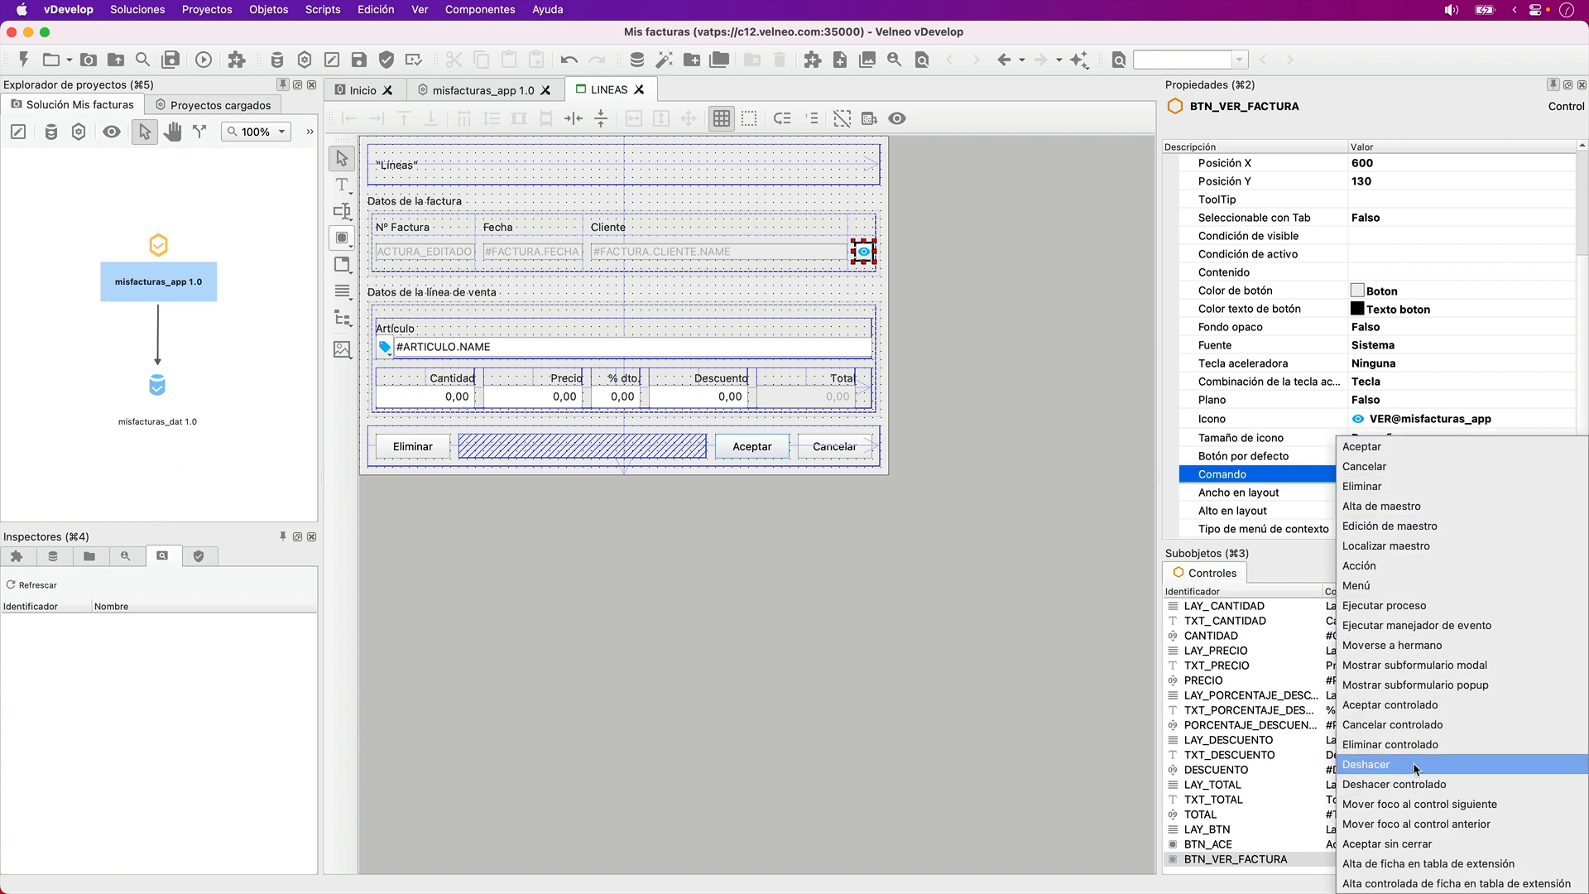
{"action": "left_click", "coordinate": [1407, 527]}
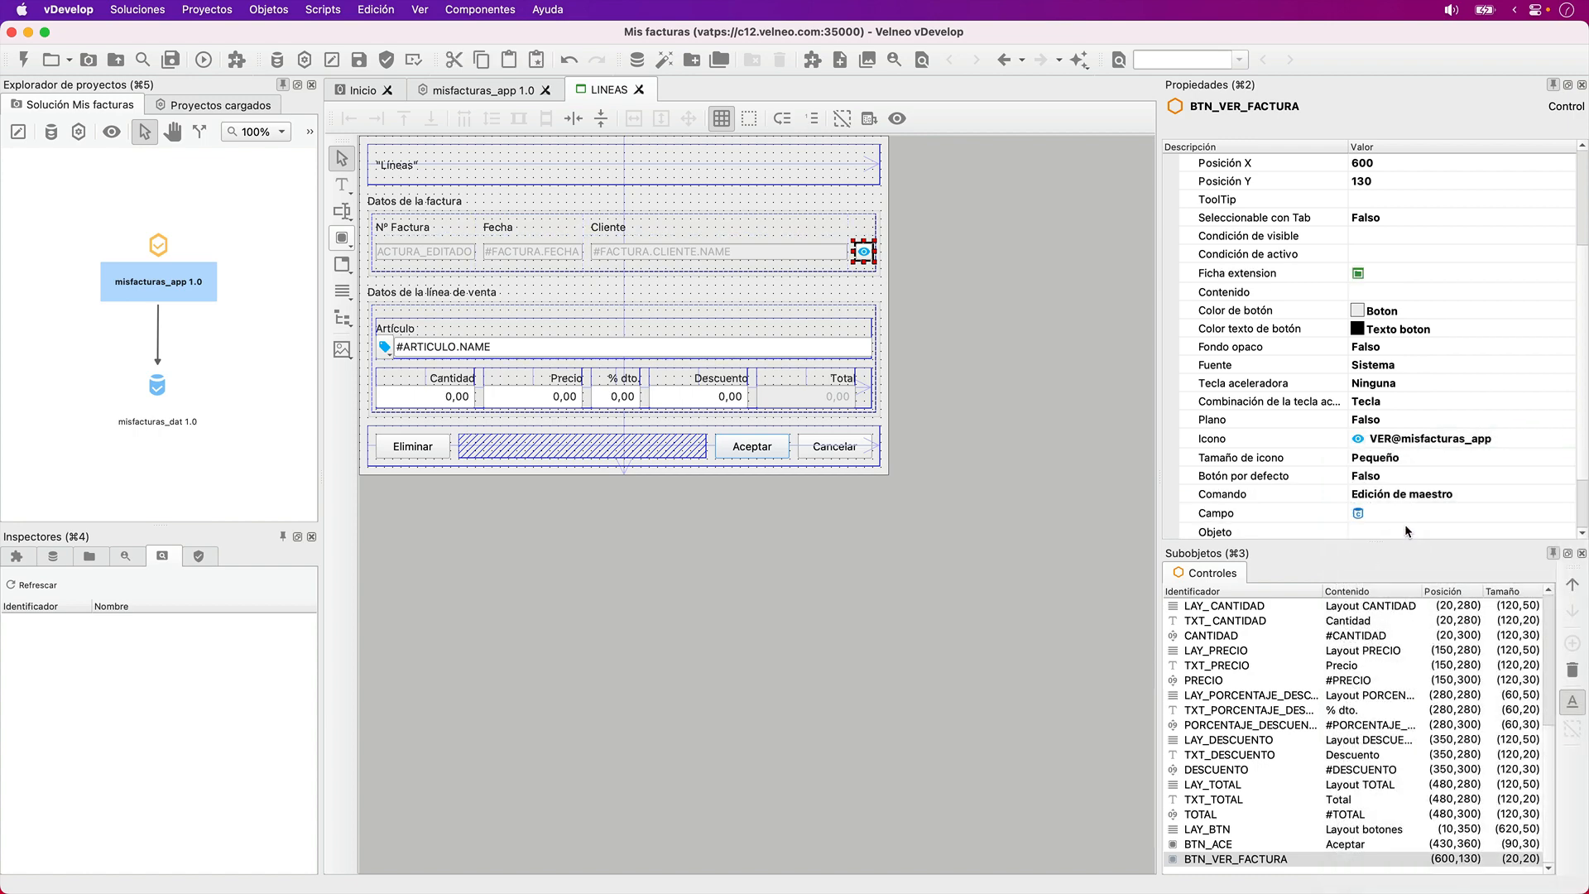
- Consult the GENERAL schema of misfacturas_dat and the LINEAS table to examine how its FACTURA field is linked
{"action": "double_click", "coordinate": [159, 420]}
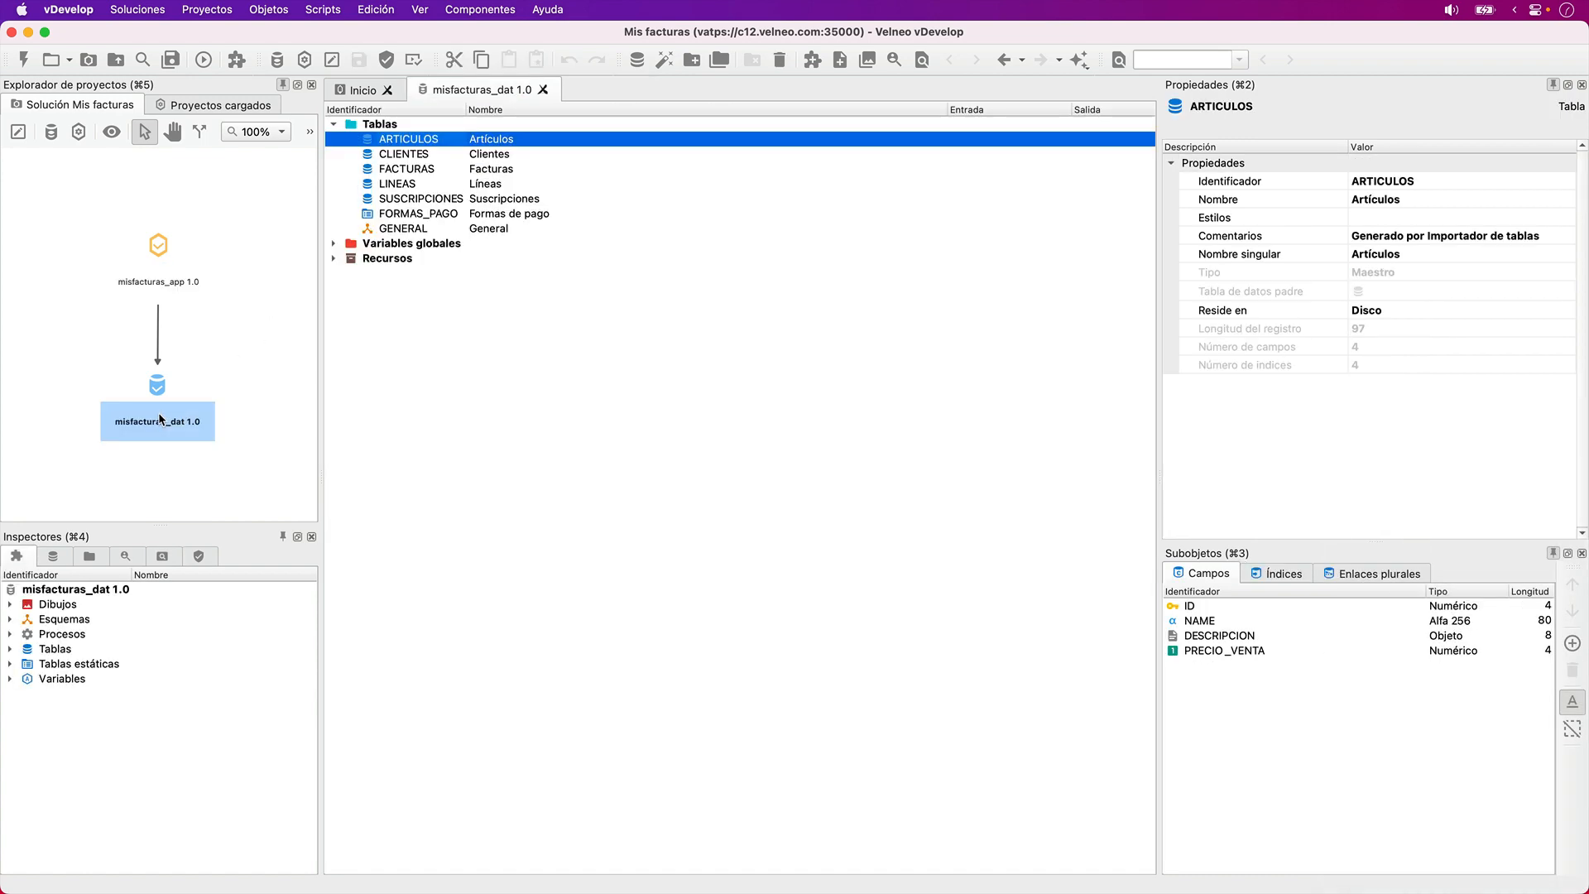
{"action": "double_click", "coordinate": [380, 231]}
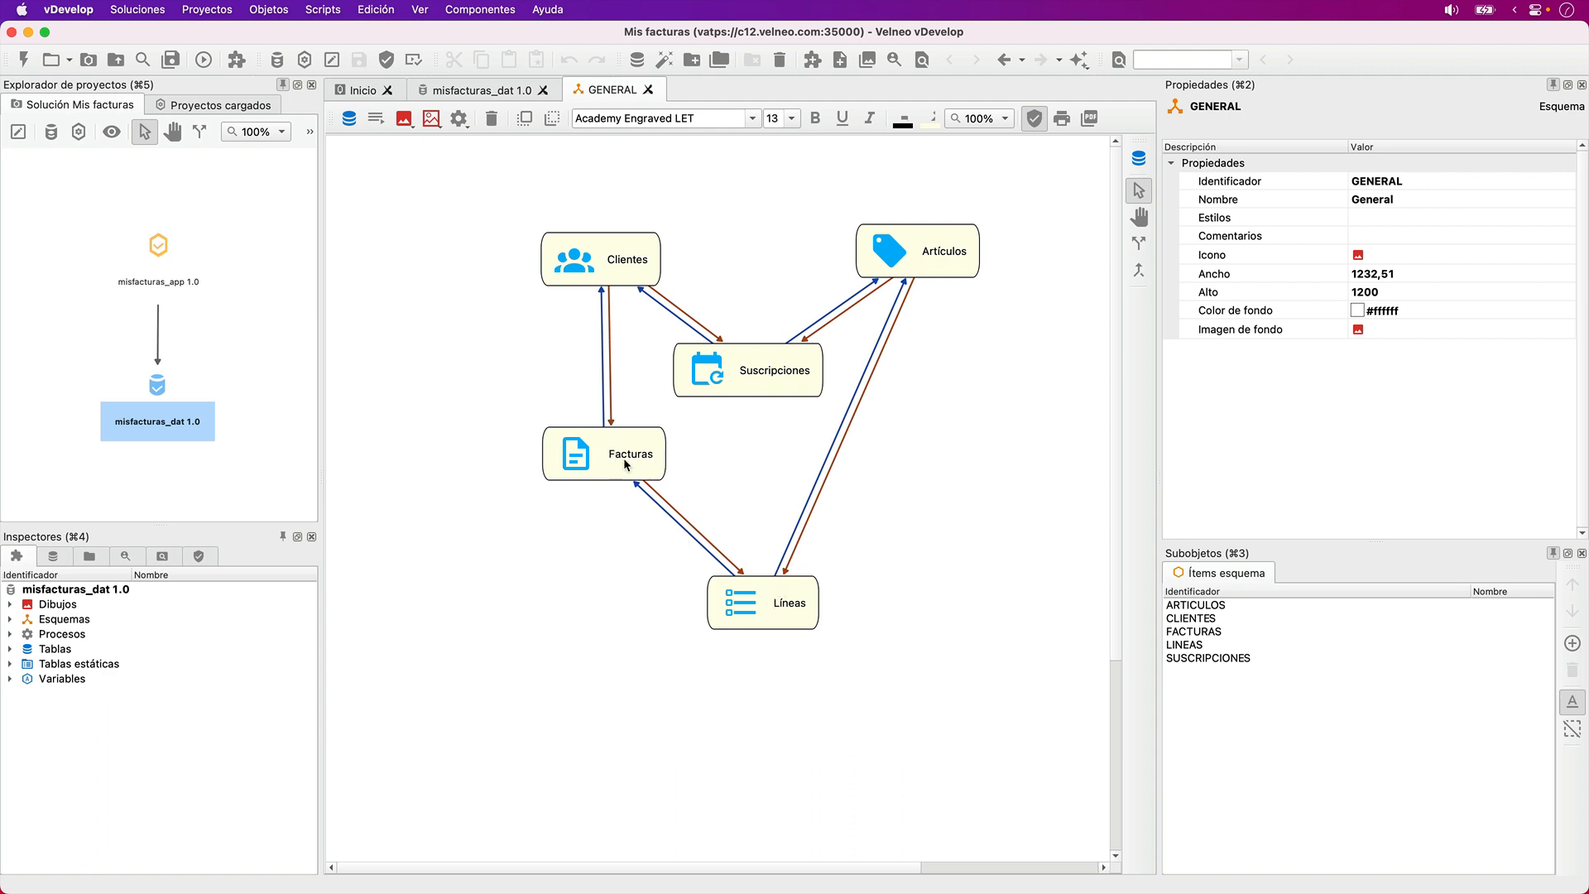
{"action": "left_click", "coordinate": [779, 596]}
{"action": "double_click", "coordinate": [778, 596]}
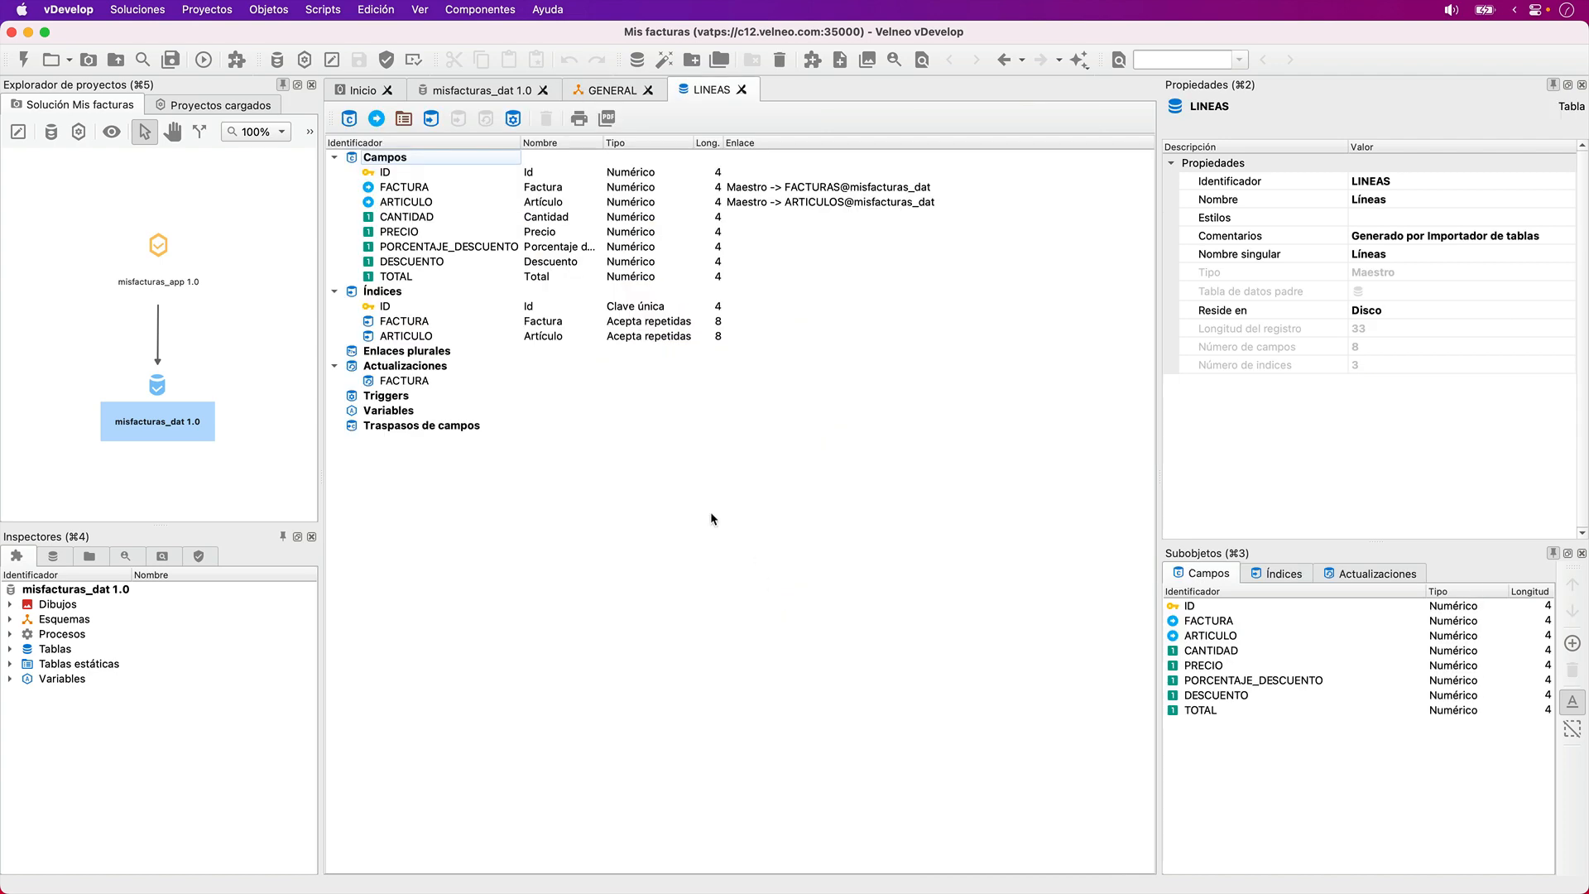
{"action": "left_click", "coordinate": [412, 189]}
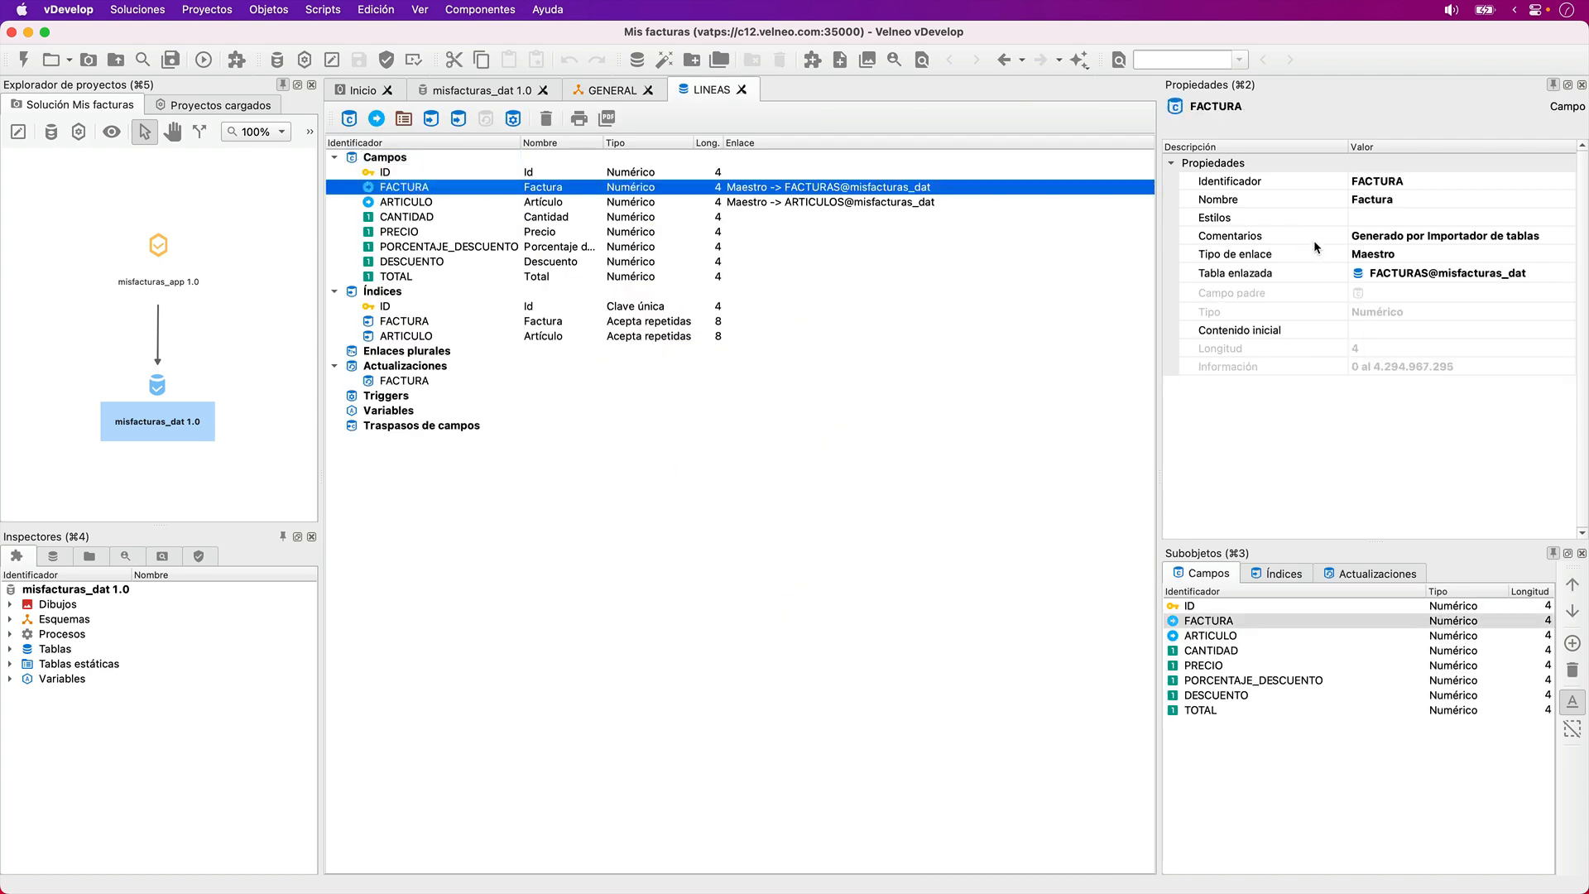
- Return to the LINEAS form in misfacturas_app and set the eye button's Campo property to FACTURA
{"action": "left_click", "coordinate": [178, 256]}
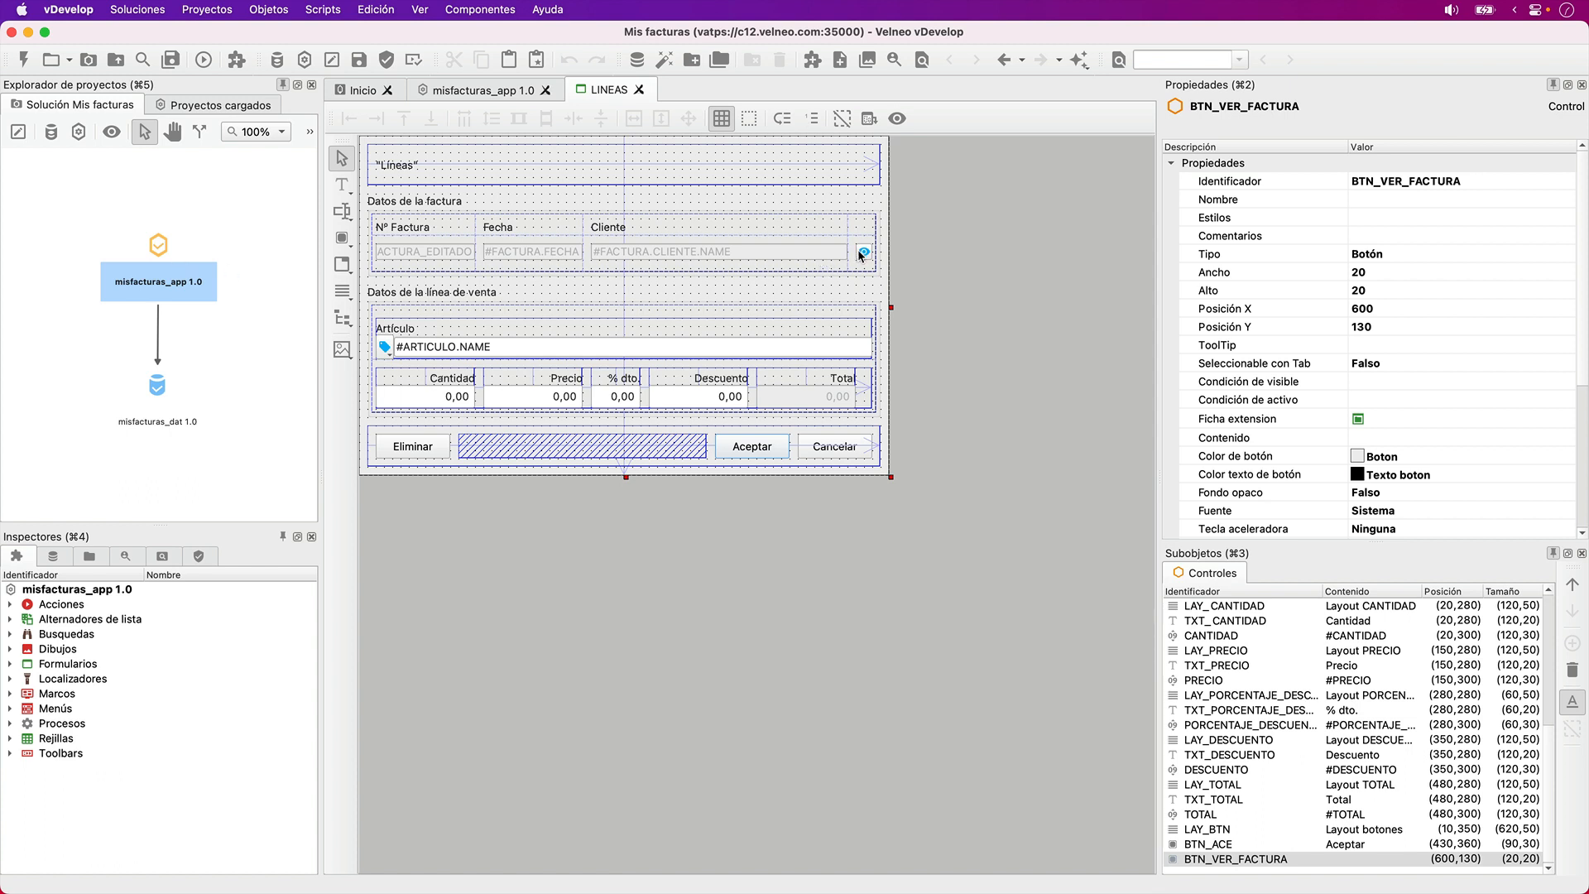
{"action": "left_click", "coordinate": [861, 251]}
{"action": "scroll", "coordinate": [1273, 387], "scroll_direction": "down", "scroll_amount": 5}
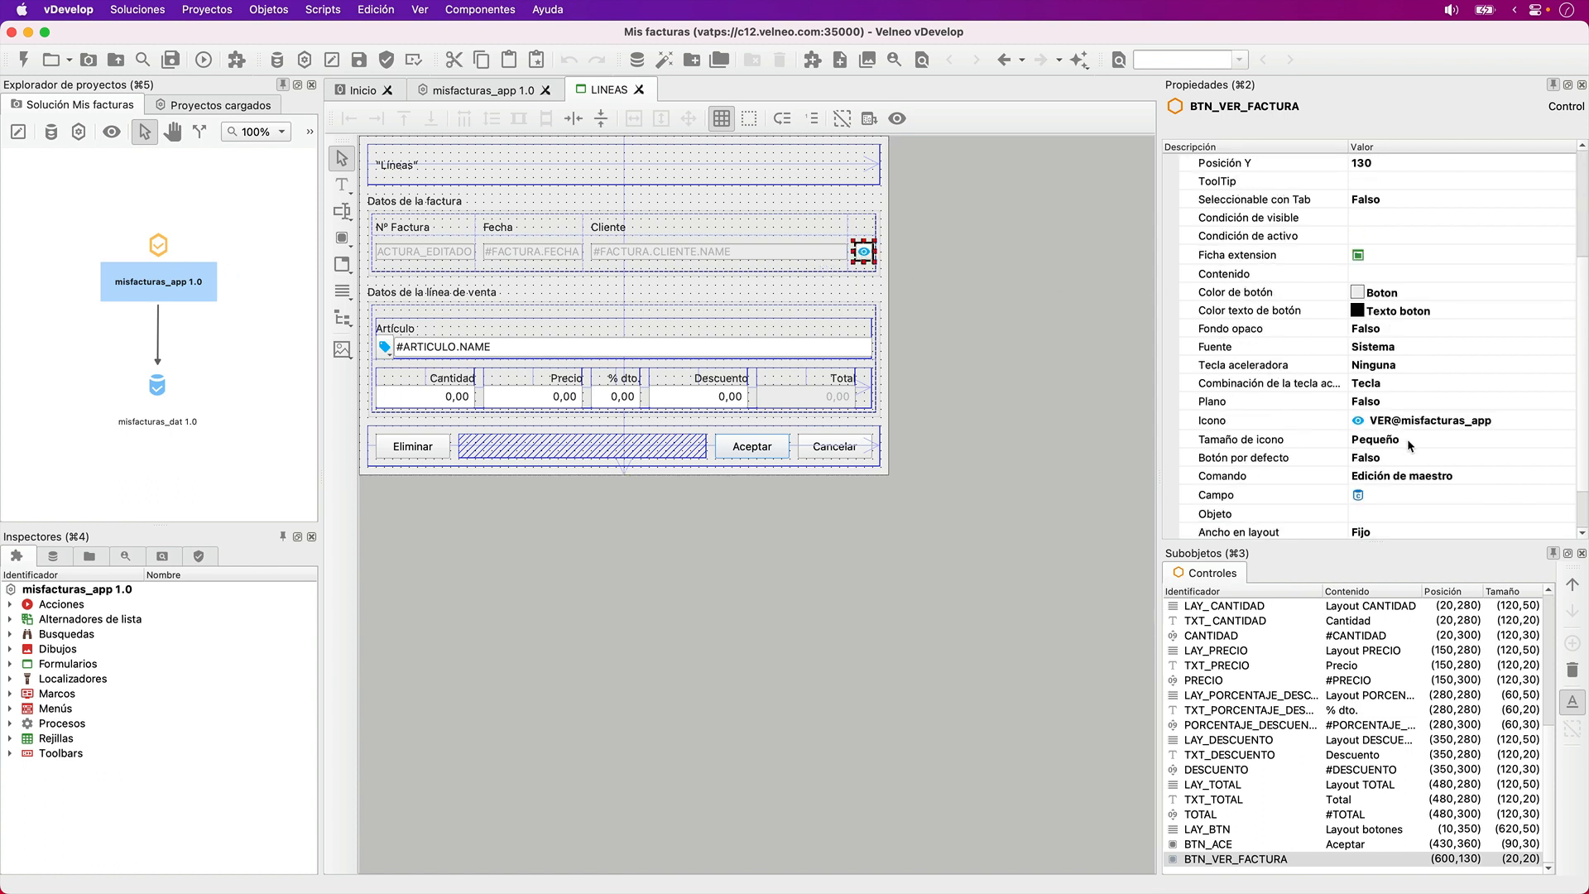
{"action": "left_click", "coordinate": [1408, 494]}
{"action": "left_click", "coordinate": [1410, 495]}
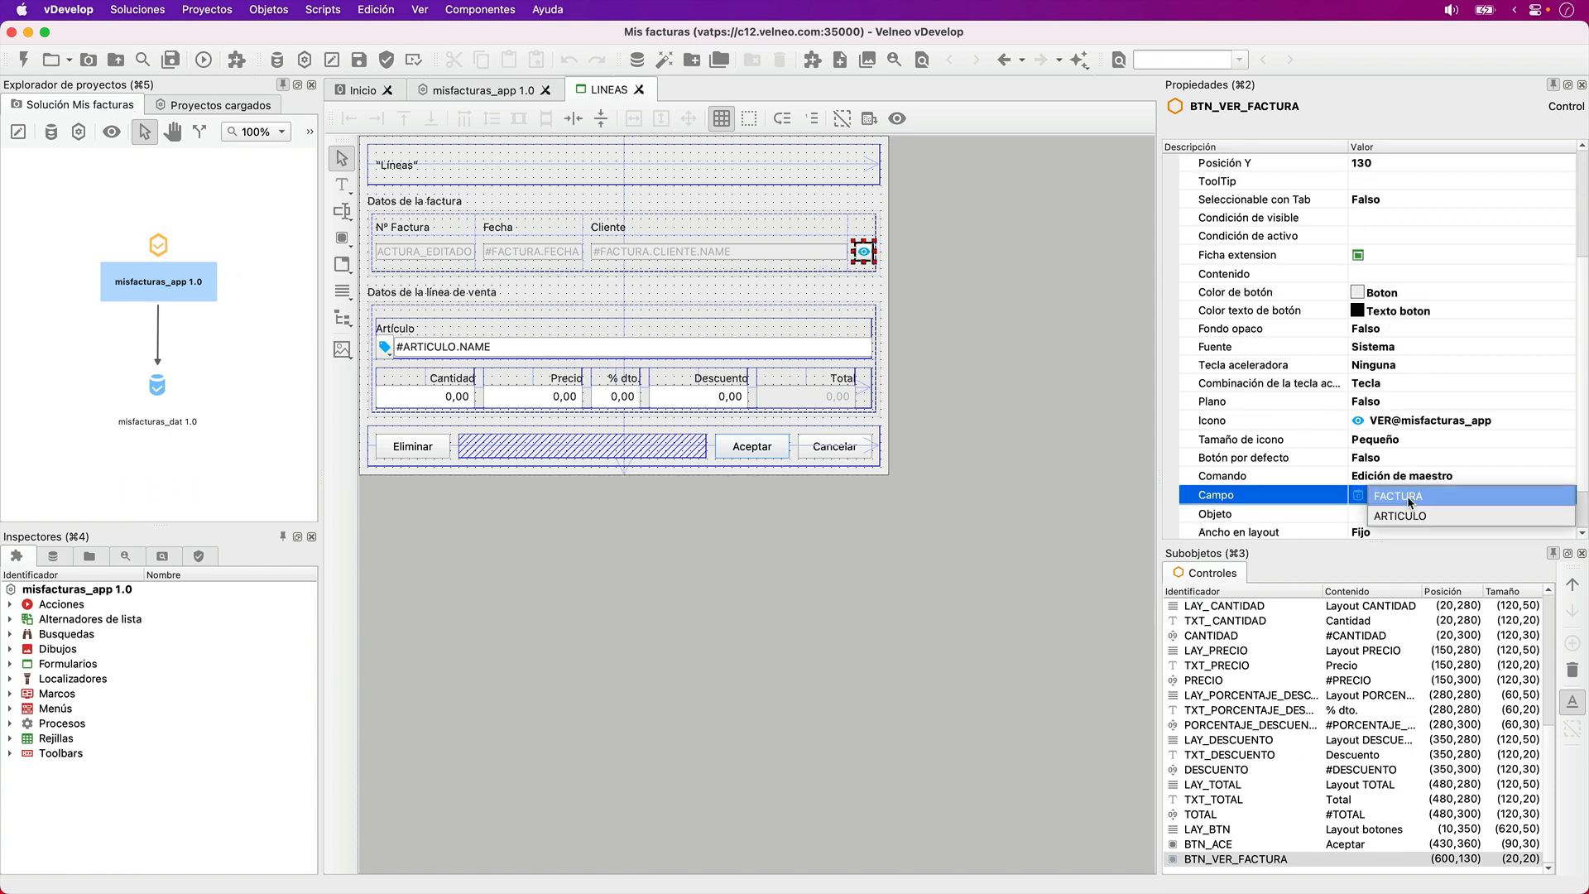
{"action": "left_click", "coordinate": [1407, 495]}
- Choose the FACTURAS form of misfacturas_app as the button's Objeto
{"action": "left_click", "coordinate": [1397, 512]}
{"action": "left_click", "coordinate": [1397, 512]}
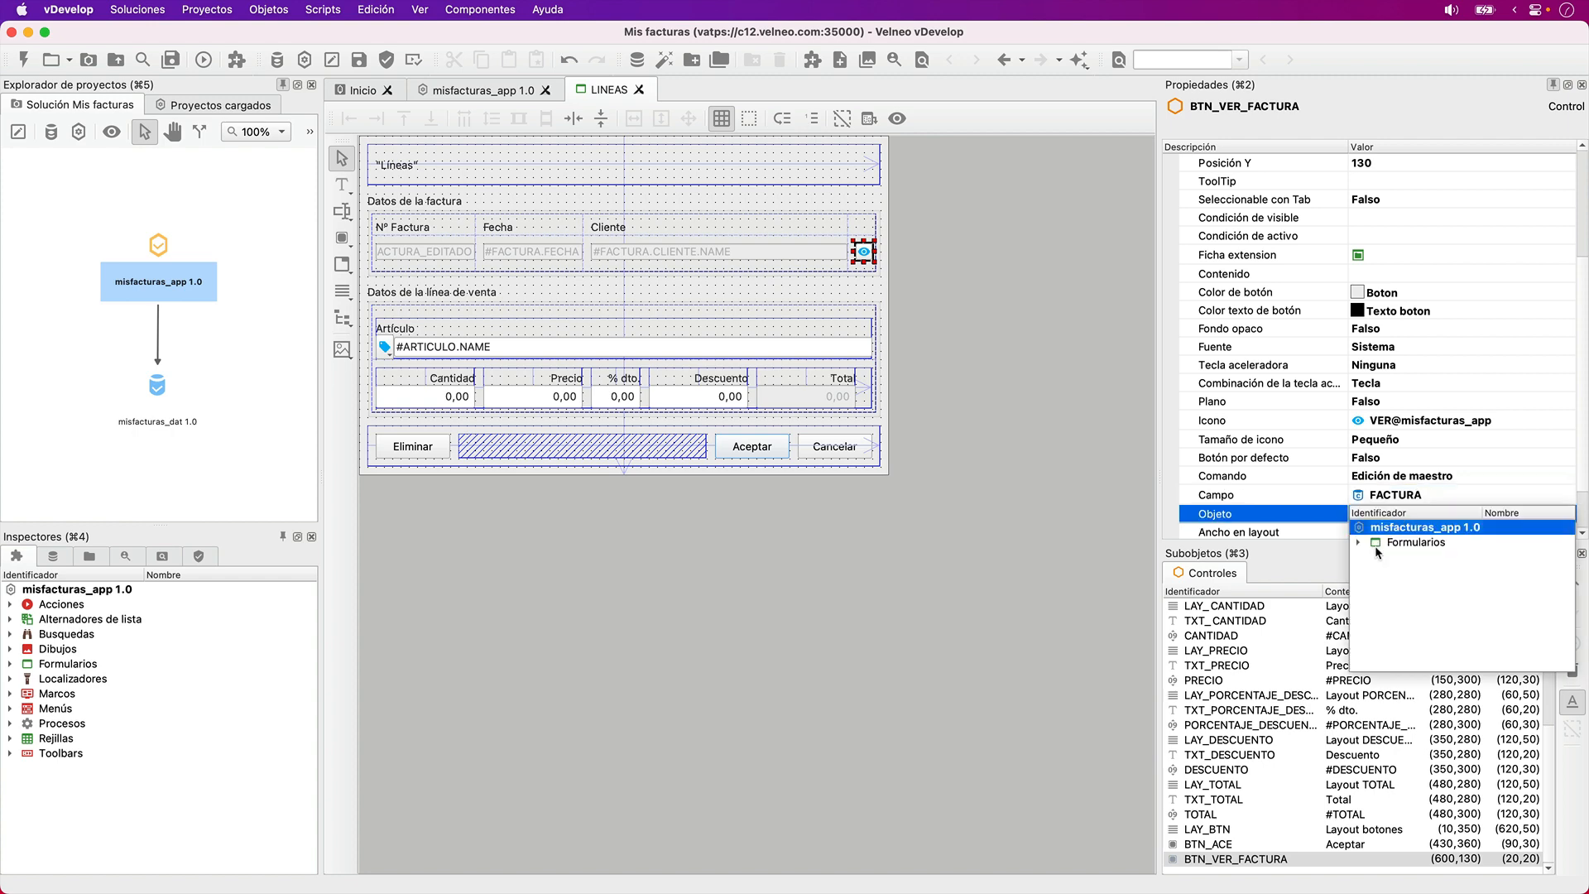
{"action": "left_click", "coordinate": [1358, 543]}
{"action": "double_click", "coordinate": [1430, 555]}
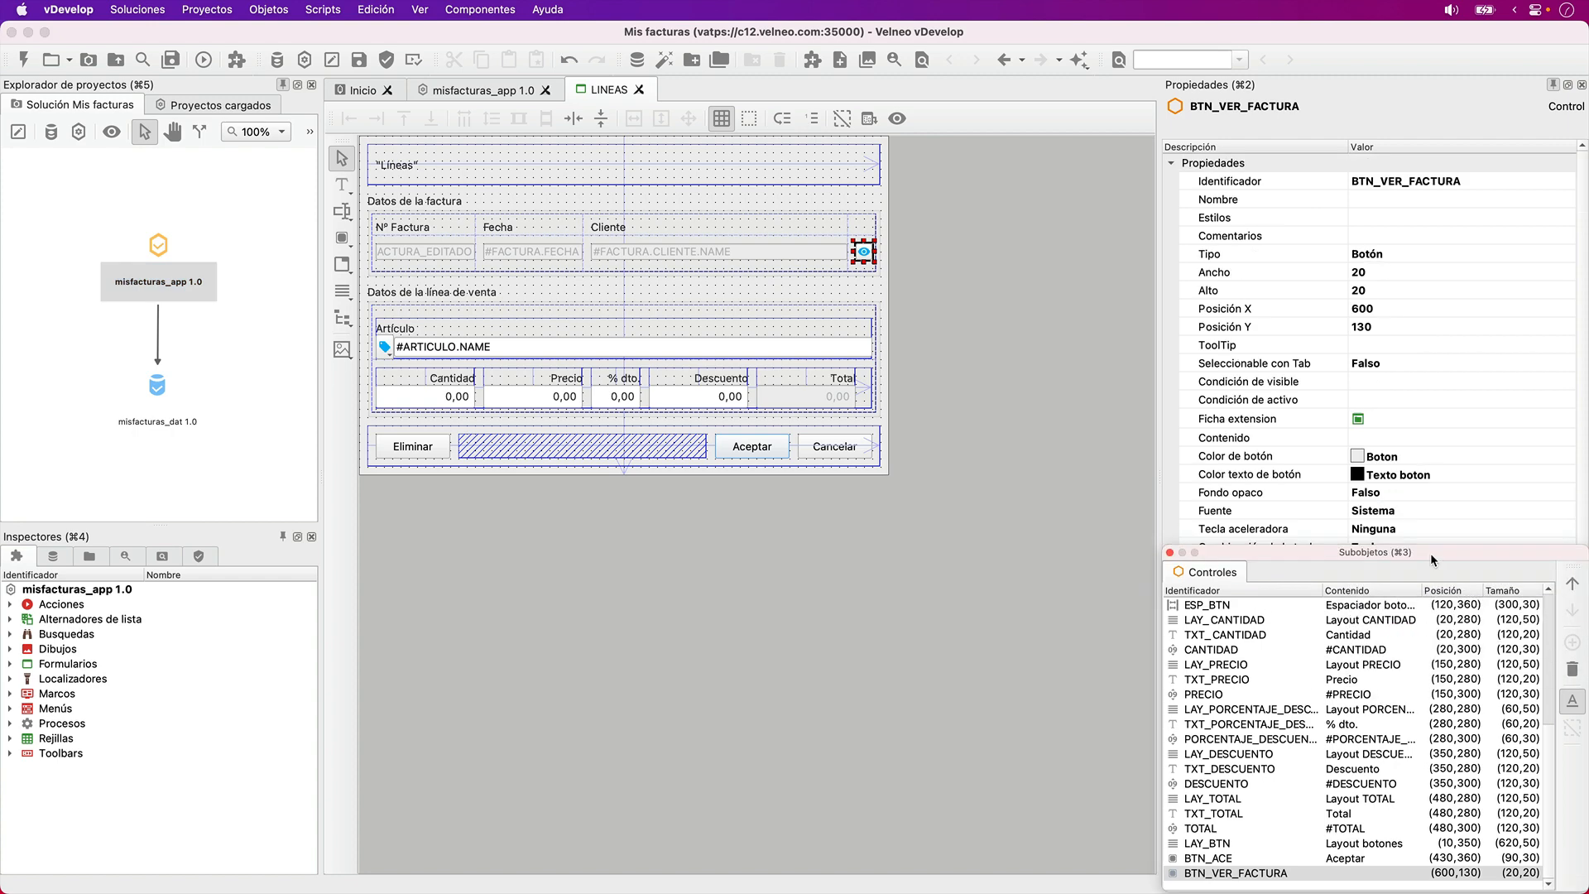
- Dock the floating Subobjetos panel again and enlarge the properties area to check the button's command settings
{"action": "left_click", "coordinate": [906, 251]}
{"action": "left_click", "coordinate": [863, 251]}
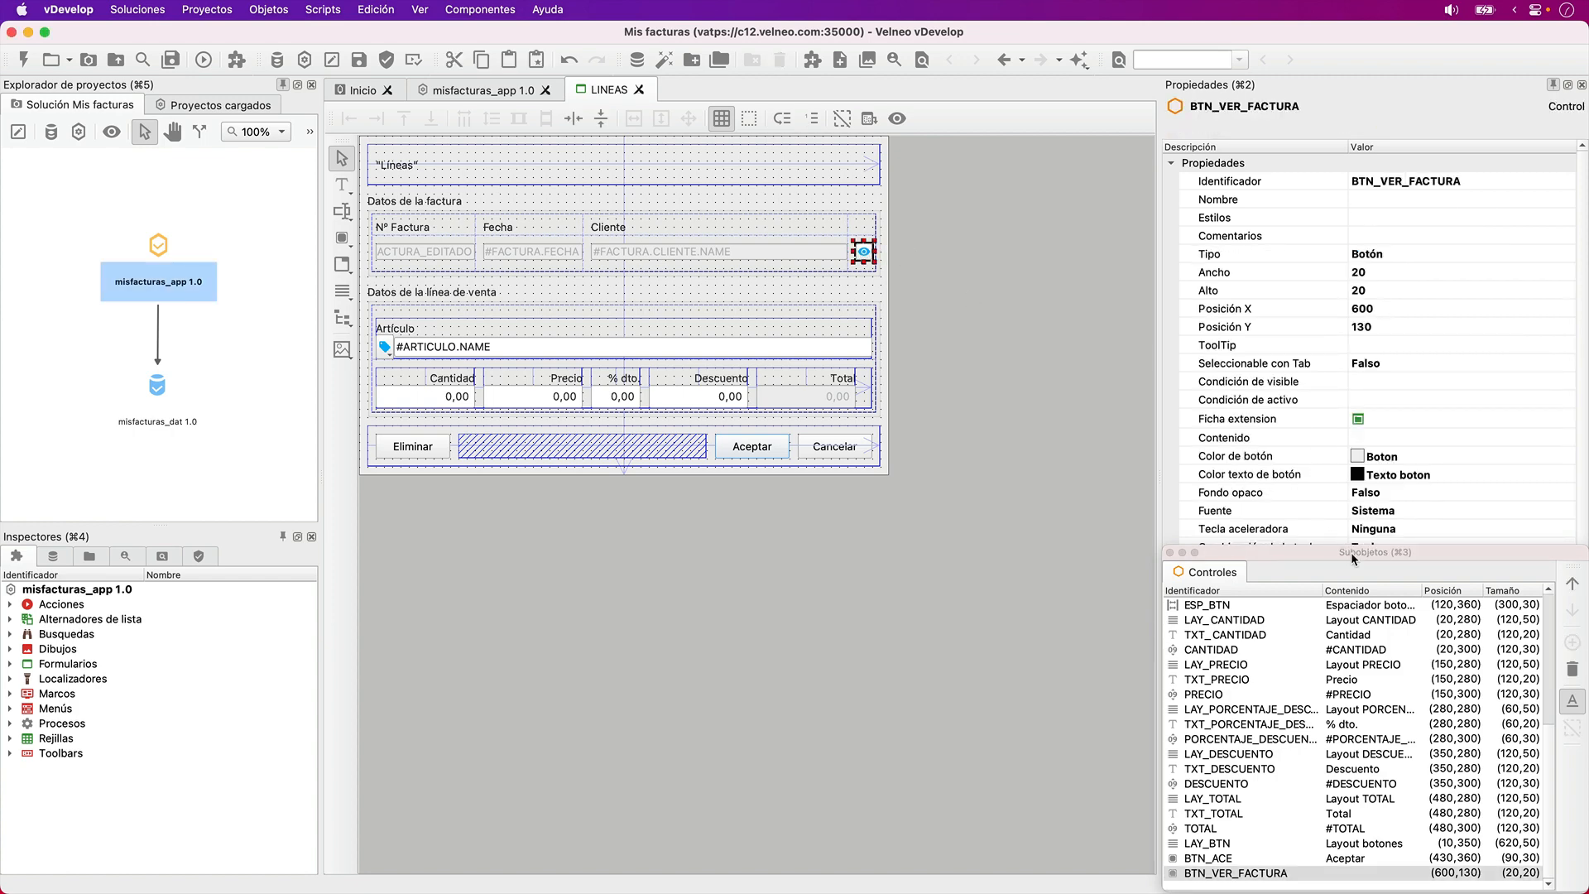
{"action": "mouse_move", "coordinate": [1346, 557]}
{"action": "left_mouse_down"}
{"action": "mouse_move", "coordinate": [1379, 594]}
{"action": "mouse_move", "coordinate": [1372, 755]}
{"action": "mouse_move", "coordinate": [1357, 534]}
{"action": "mouse_move", "coordinate": [1357, 579]}
{"action": "left_mouse_up"}
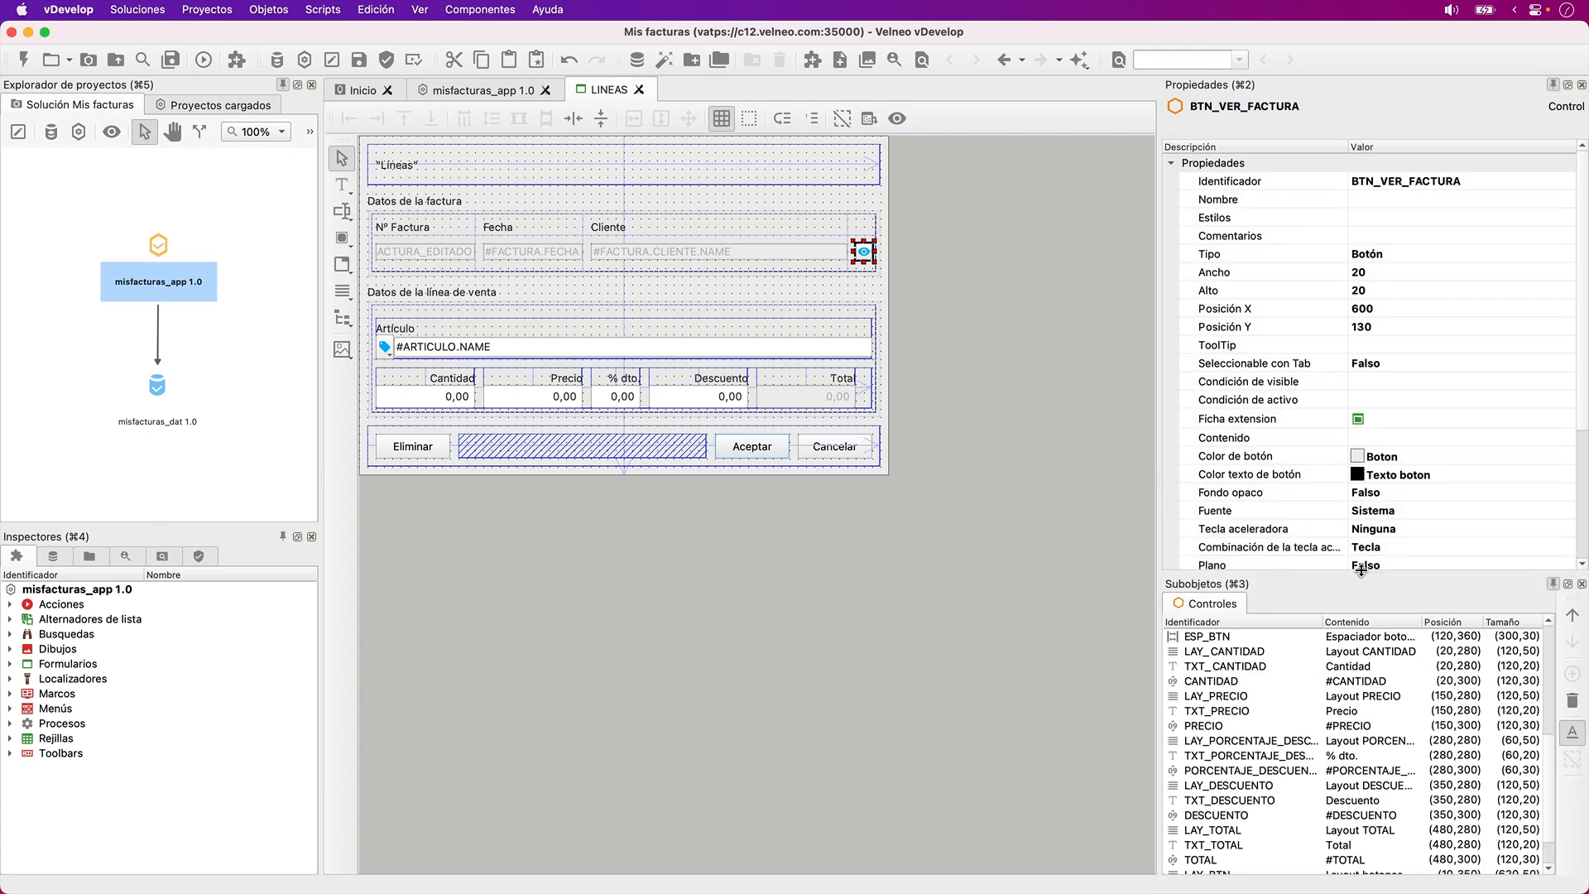
{"action": "scroll", "coordinate": [1302, 477], "scroll_direction": "down", "scroll_amount": 3}
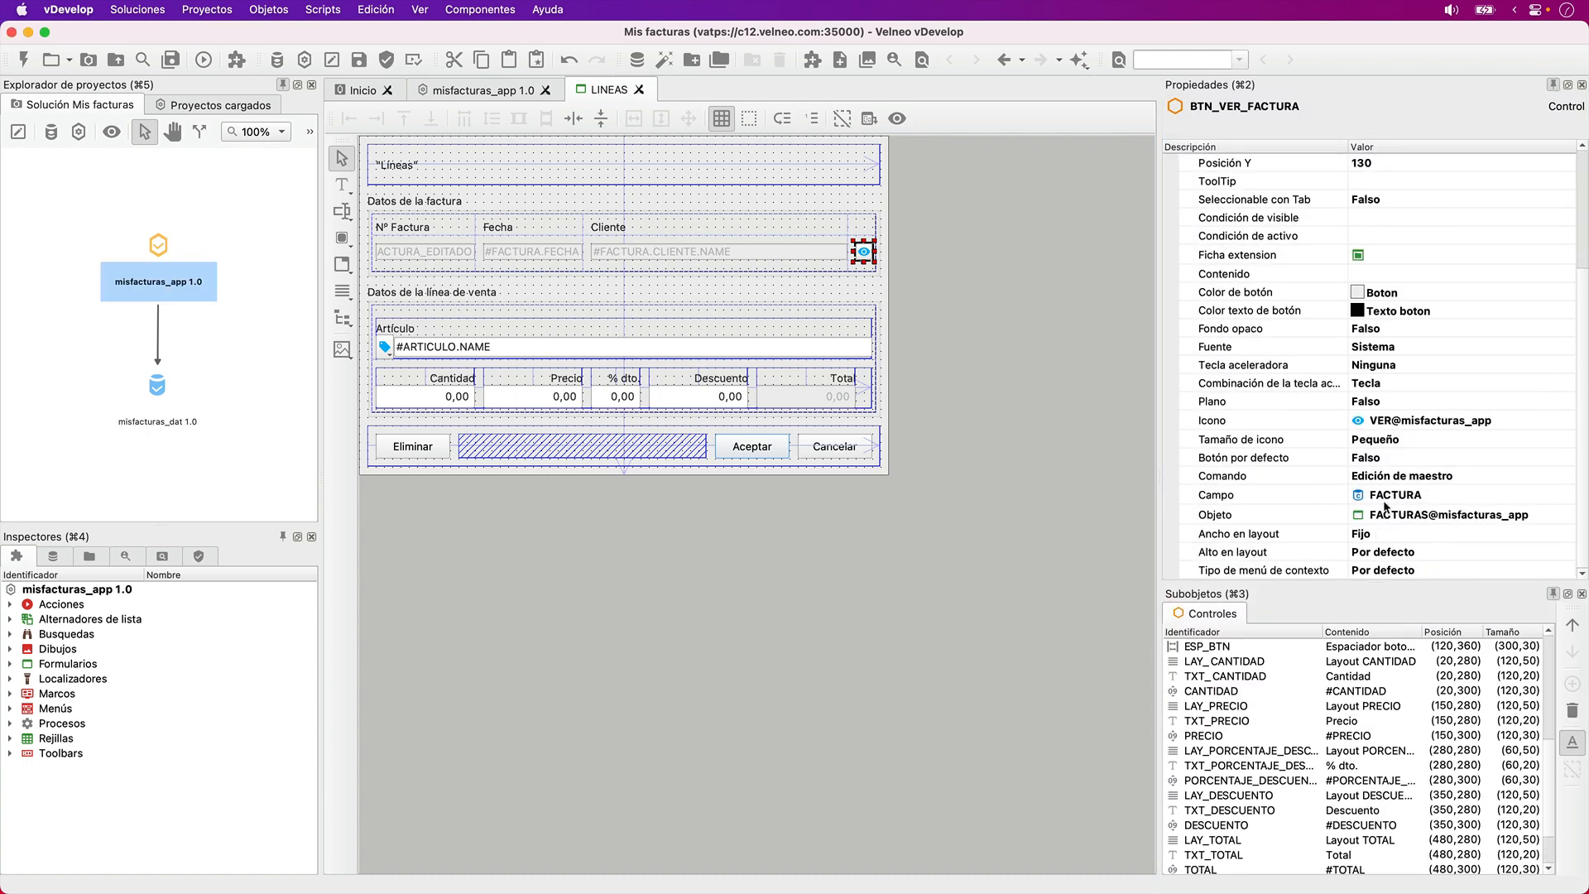
- Reorder the eye button by cutting it and pasting it right after the NAME control, and save the form
{"action": "left_click", "coordinate": [987, 554]}
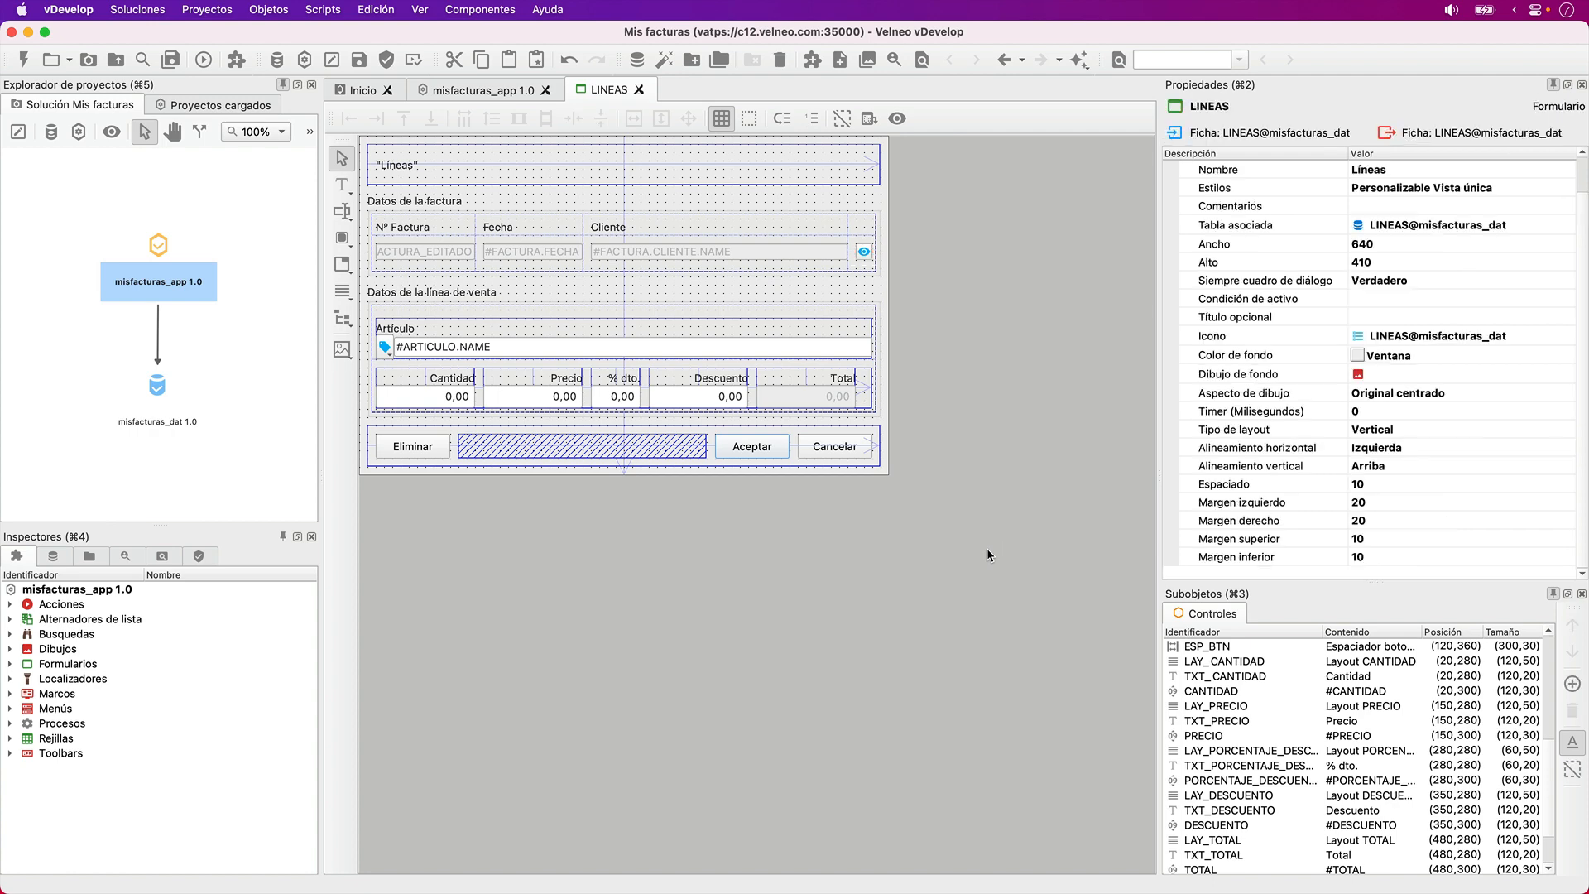
{"action": "left_click", "coordinate": [863, 250]}
{"action": "key", "text": "super+x"}
{"action": "left_click", "coordinate": [823, 247]}
{"action": "key", "text": "super+v"}
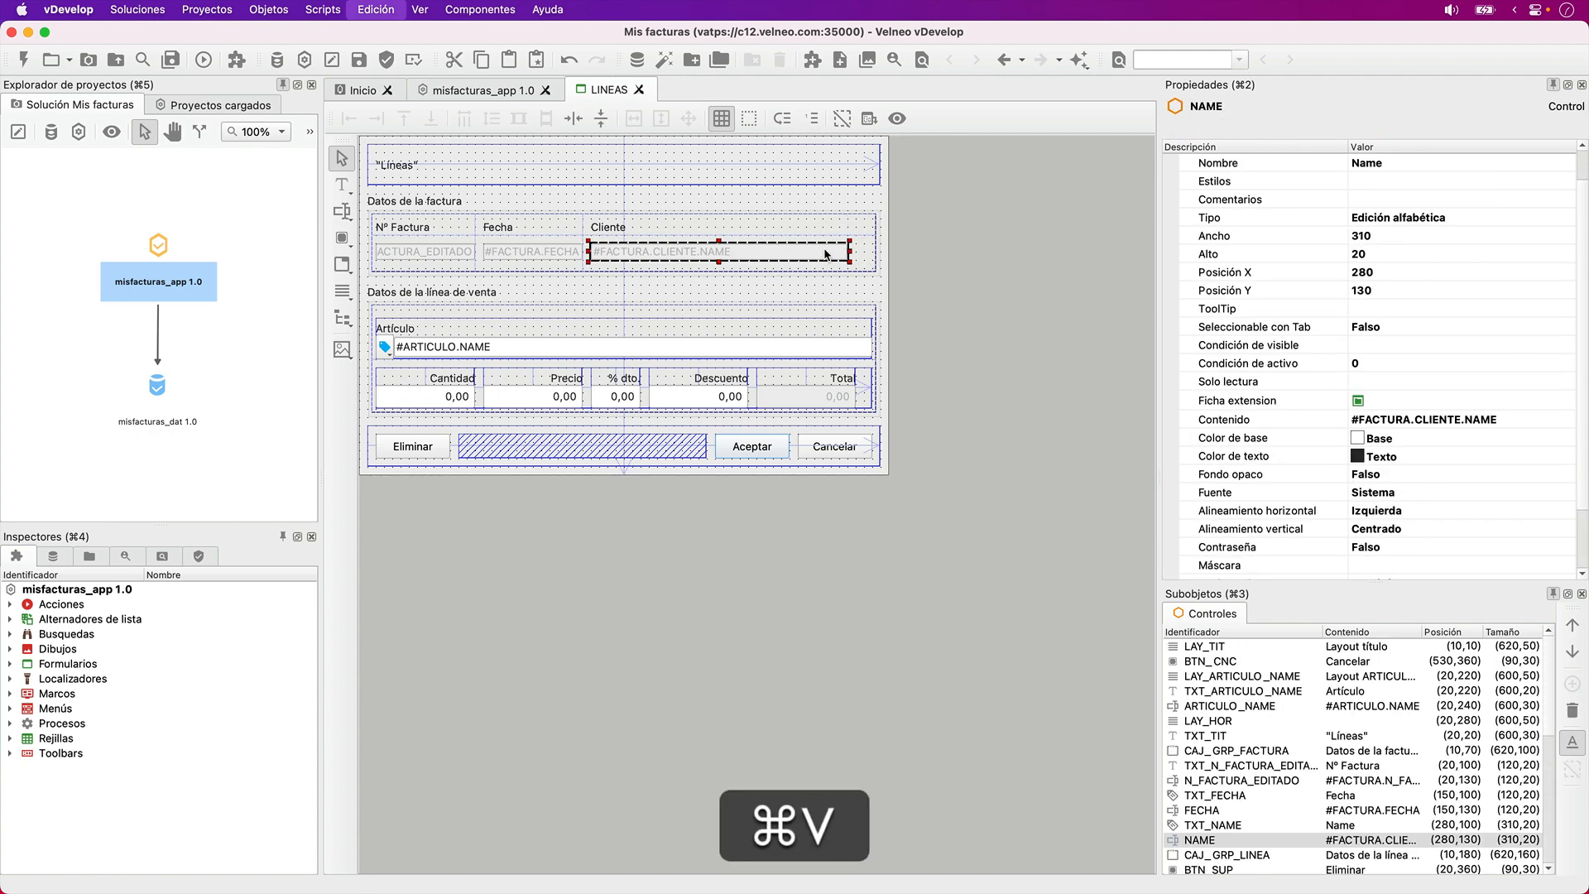
{"action": "key", "text": "super+s"}
- Run the application in vClient and open the first sales line of the Formación article
{"action": "key", "text": "F5"}
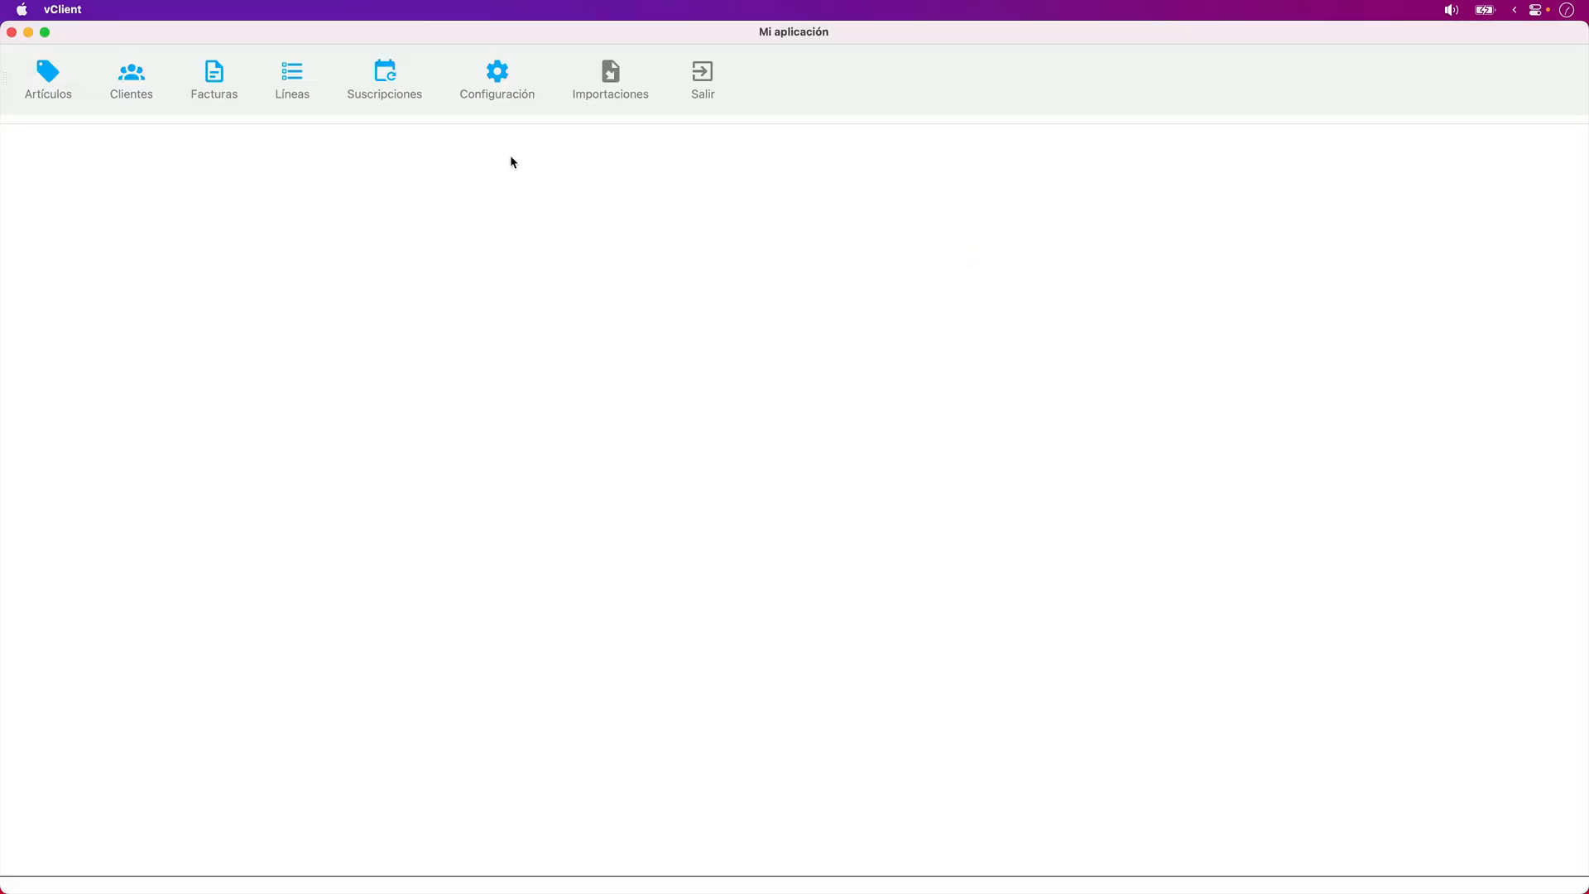
{"action": "left_click", "coordinate": [47, 74]}
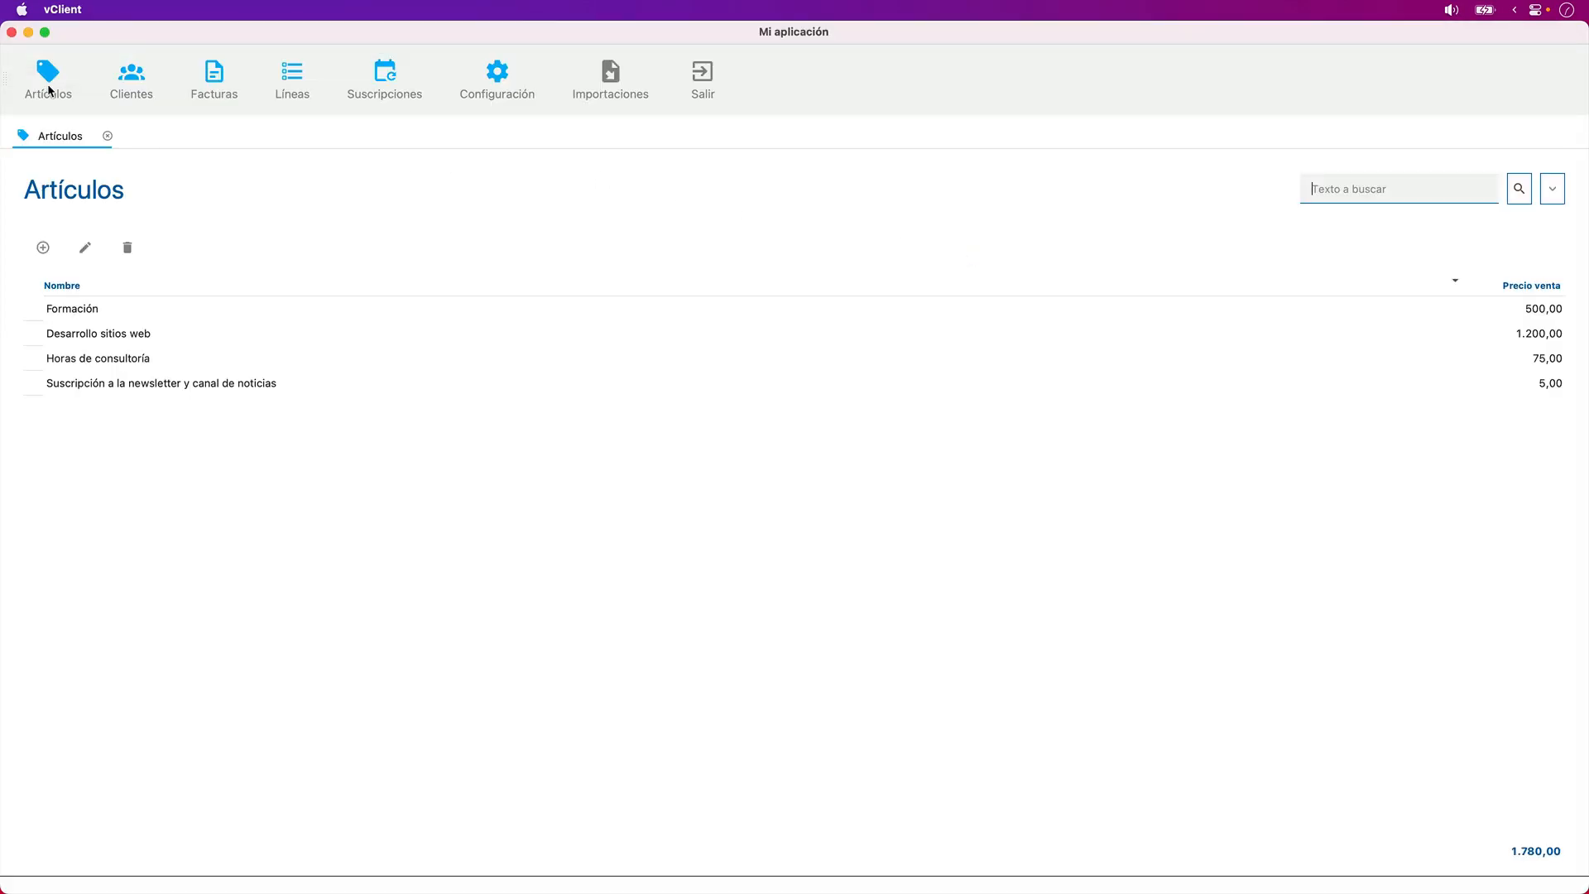
{"action": "double_click", "coordinate": [168, 310]}
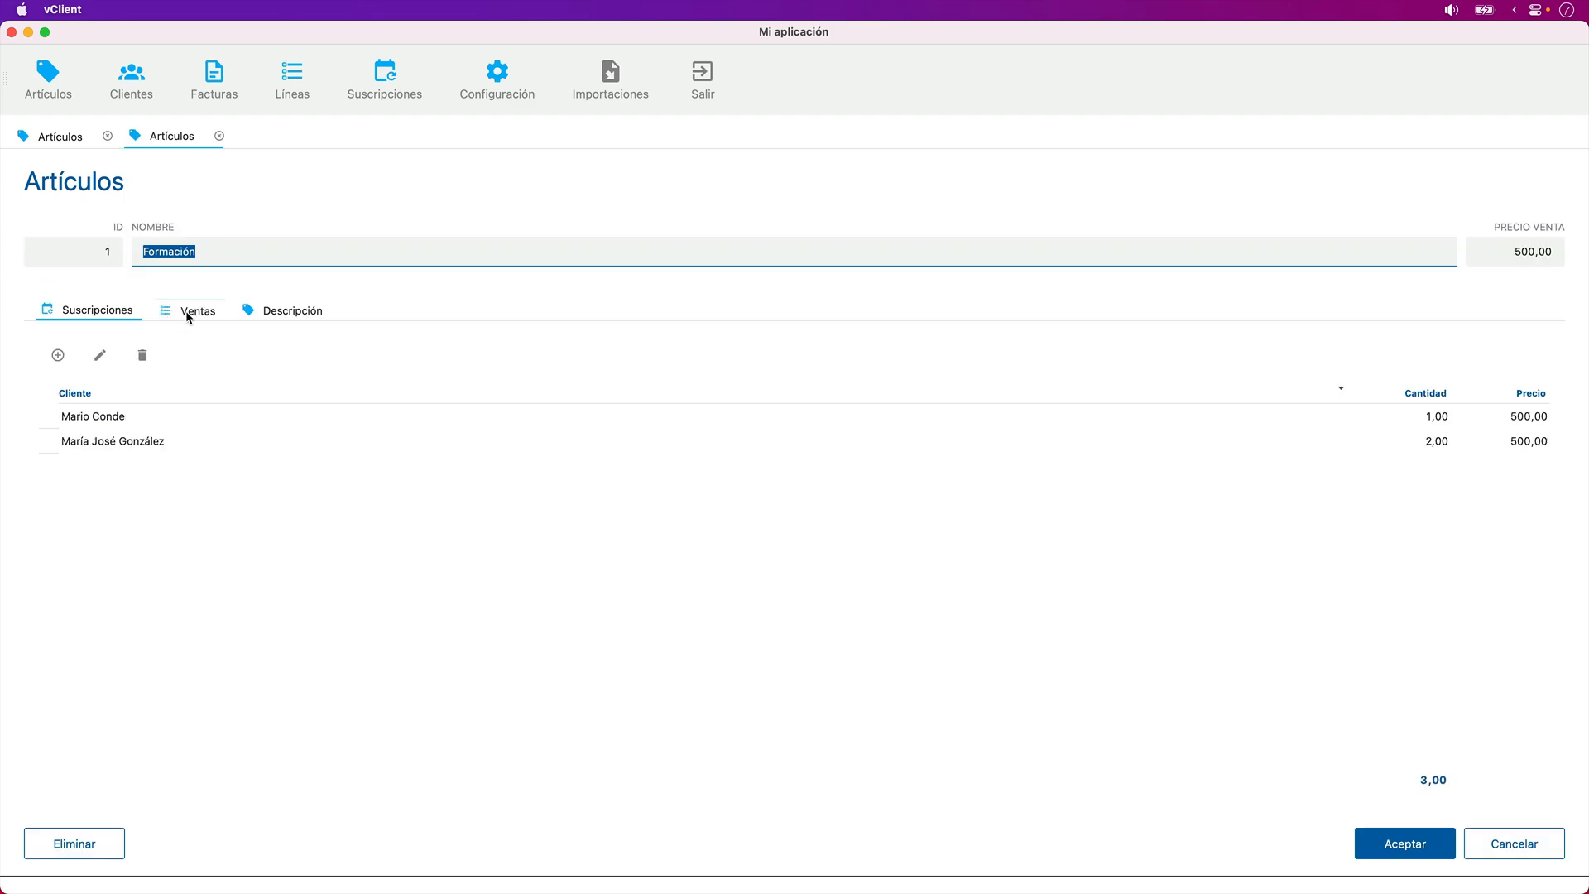
{"action": "left_click", "coordinate": [188, 311]}
{"action": "double_click", "coordinate": [327, 418]}
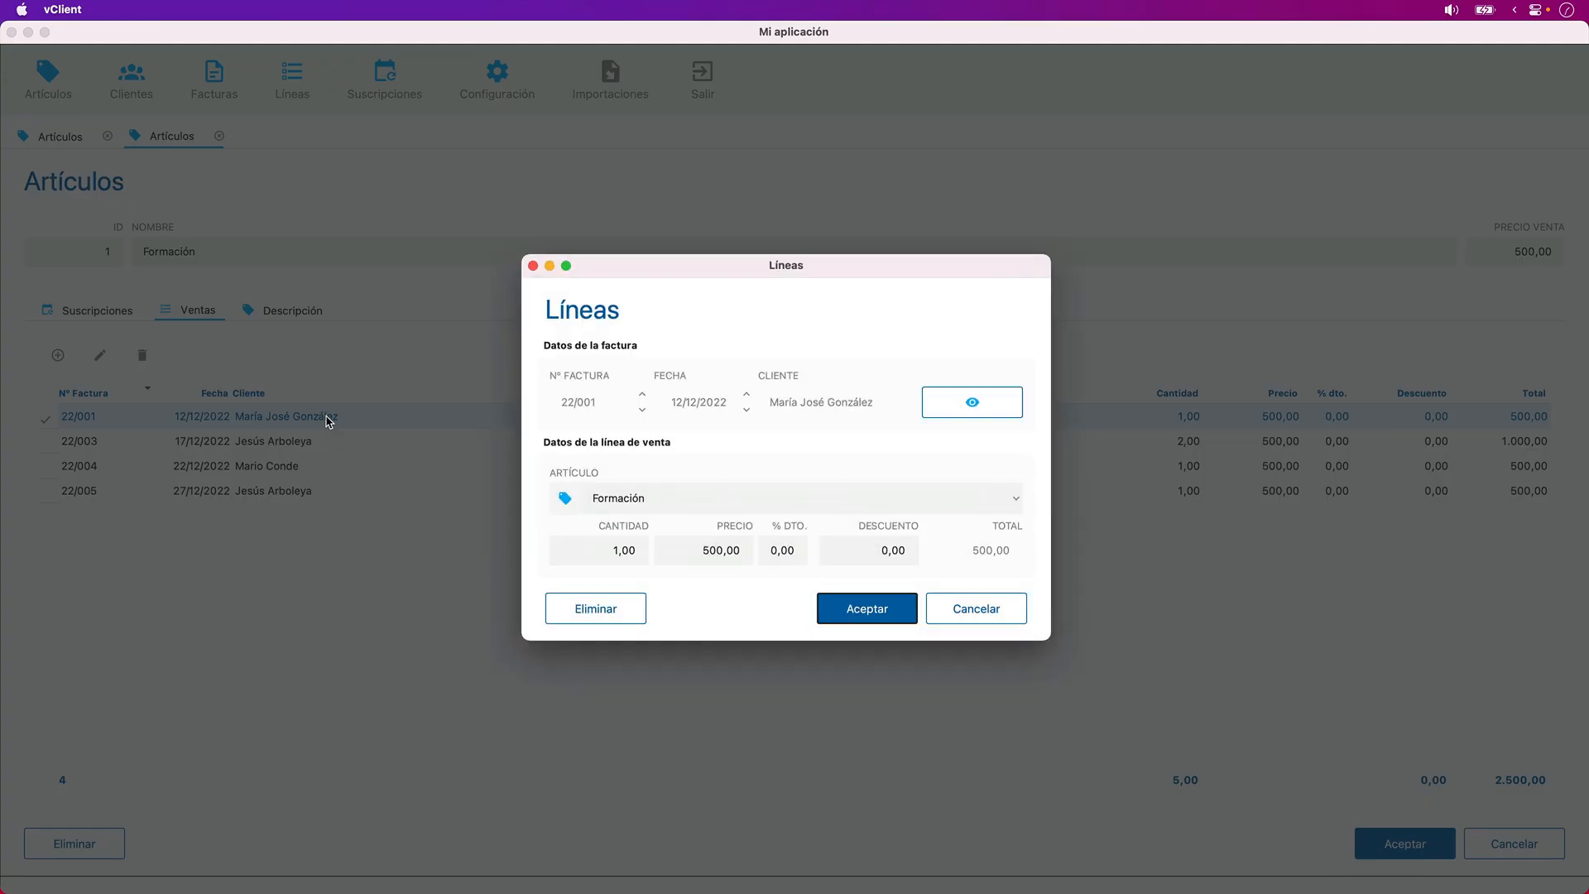
- Test the eye button by opening the line's invoice, cancel both forms and quit the running application
{"action": "left_click", "coordinate": [972, 402]}
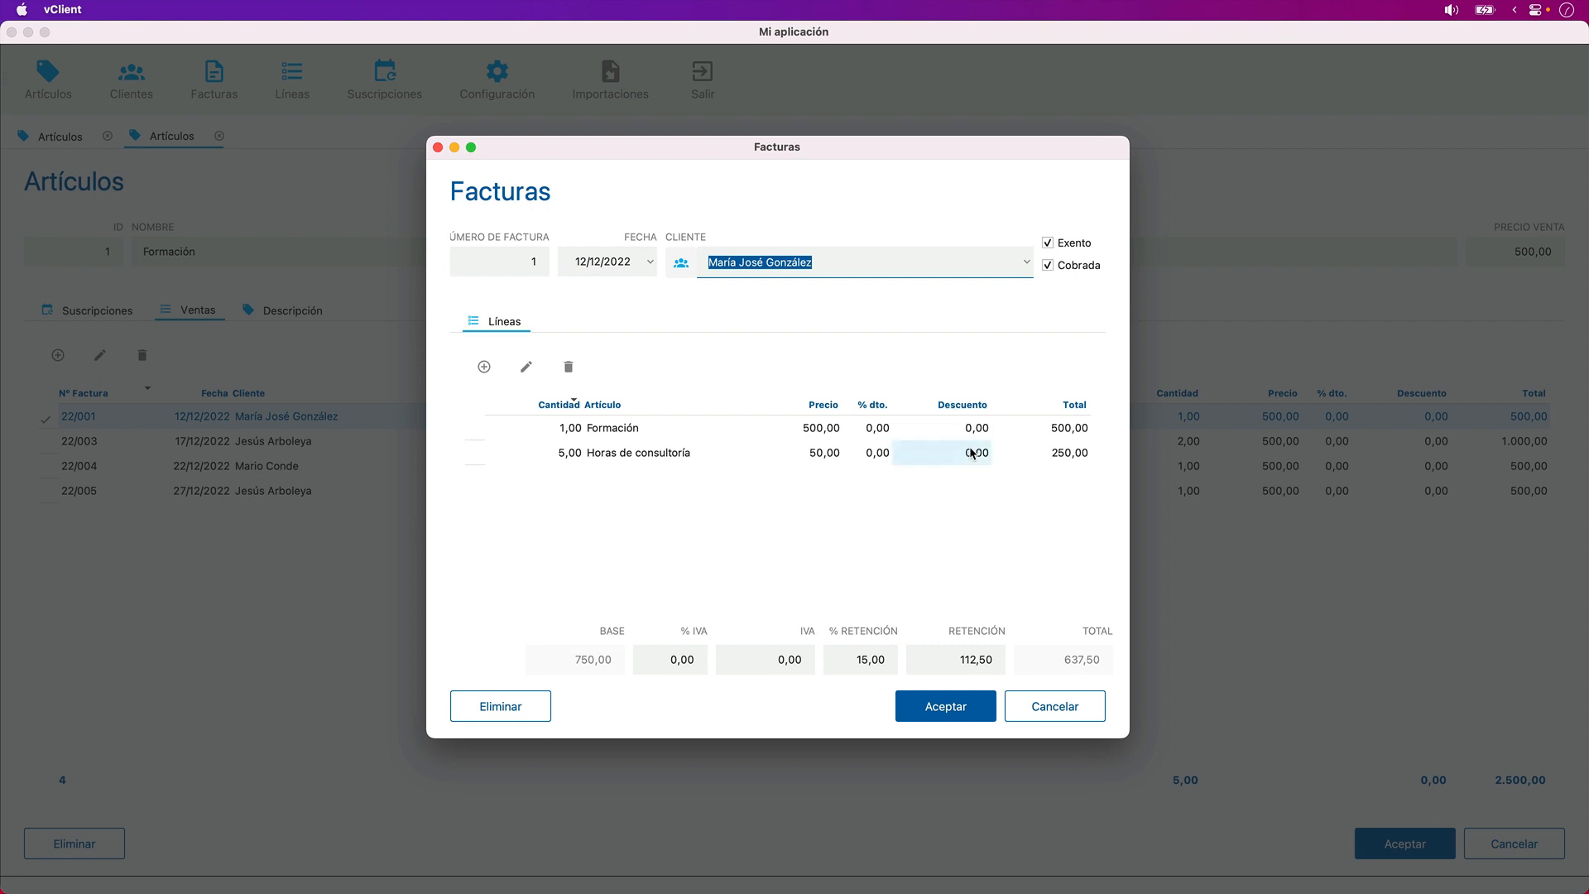
{"action": "left_click", "coordinate": [1054, 706]}
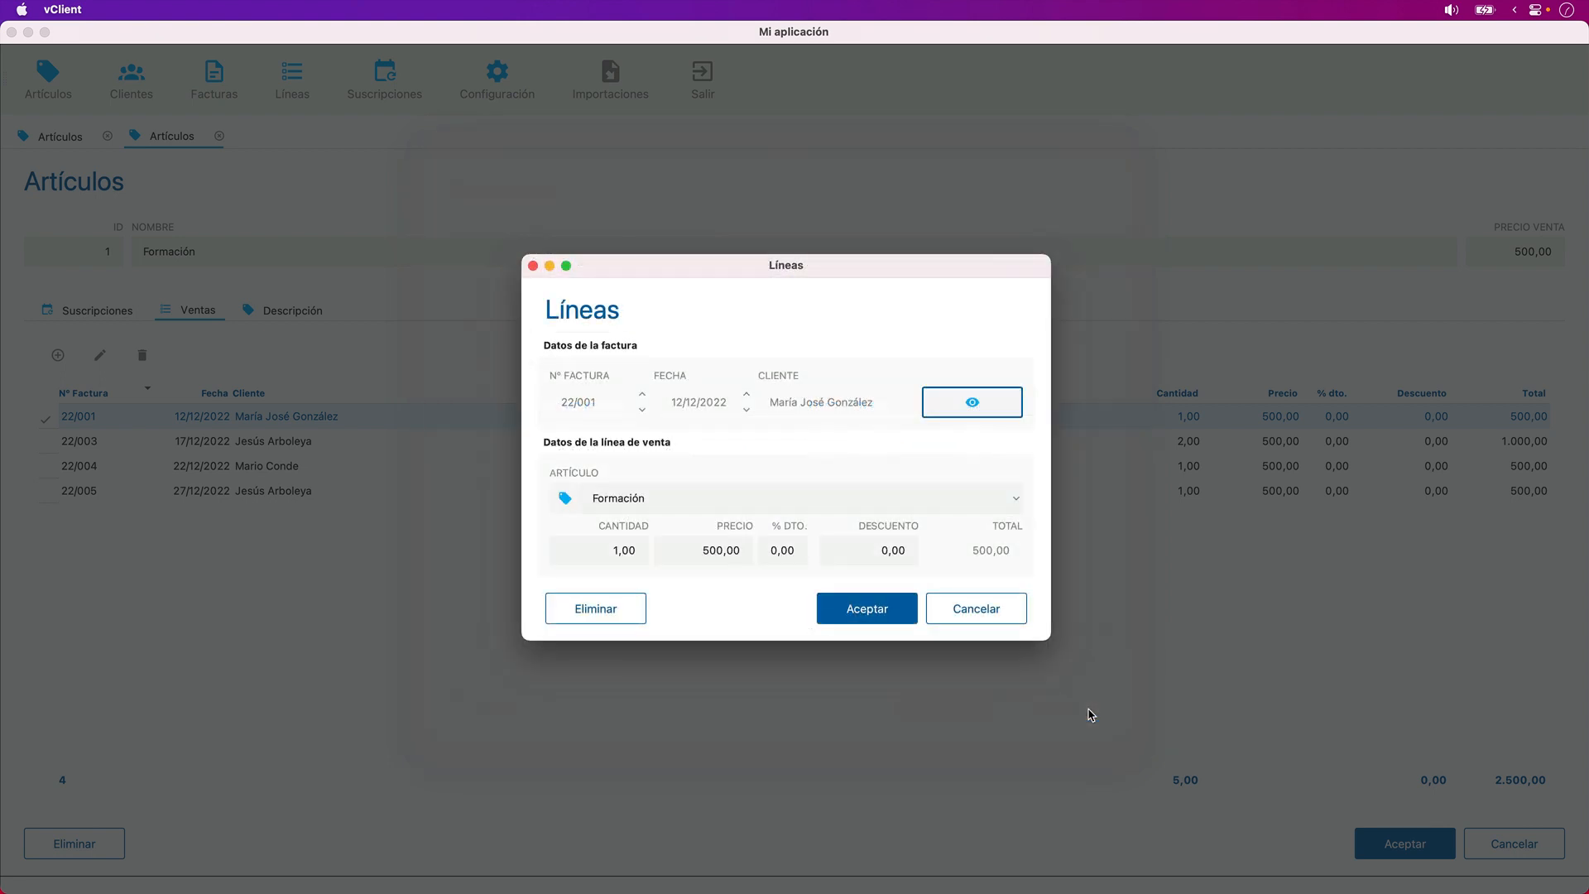
{"action": "left_click", "coordinate": [998, 606]}
{"action": "key", "text": "super+q"}
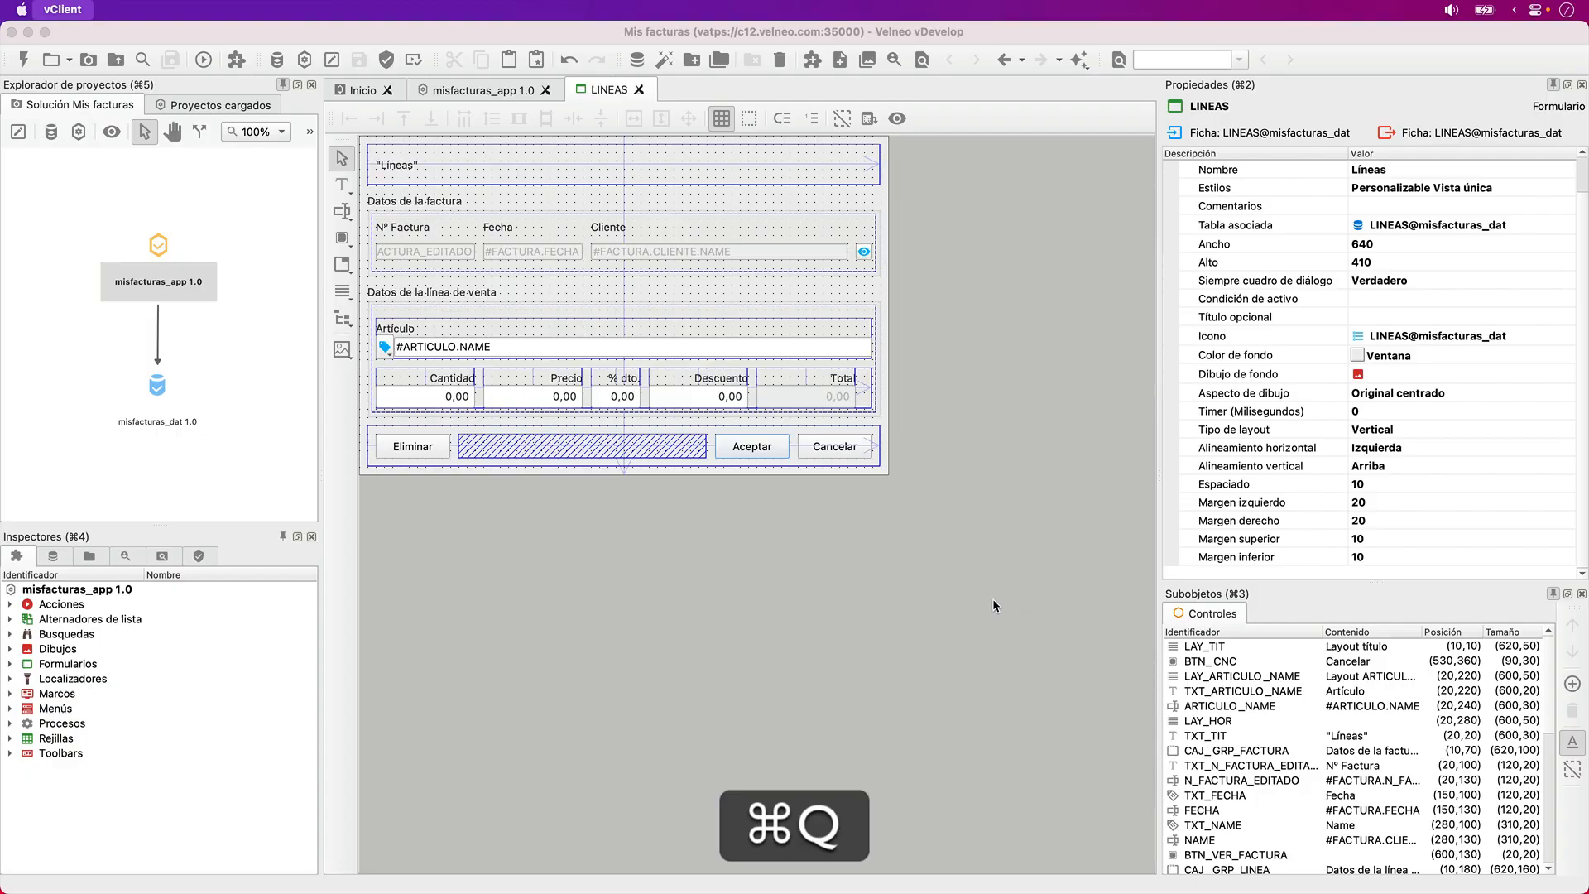
- Set the BTN_VER_FACTURA button's Alto en layout to Fijo and save the form
{"action": "left_click", "coordinate": [862, 251]}
{"action": "scroll", "coordinate": [1334, 534], "scroll_direction": "down", "scroll_amount": 3}
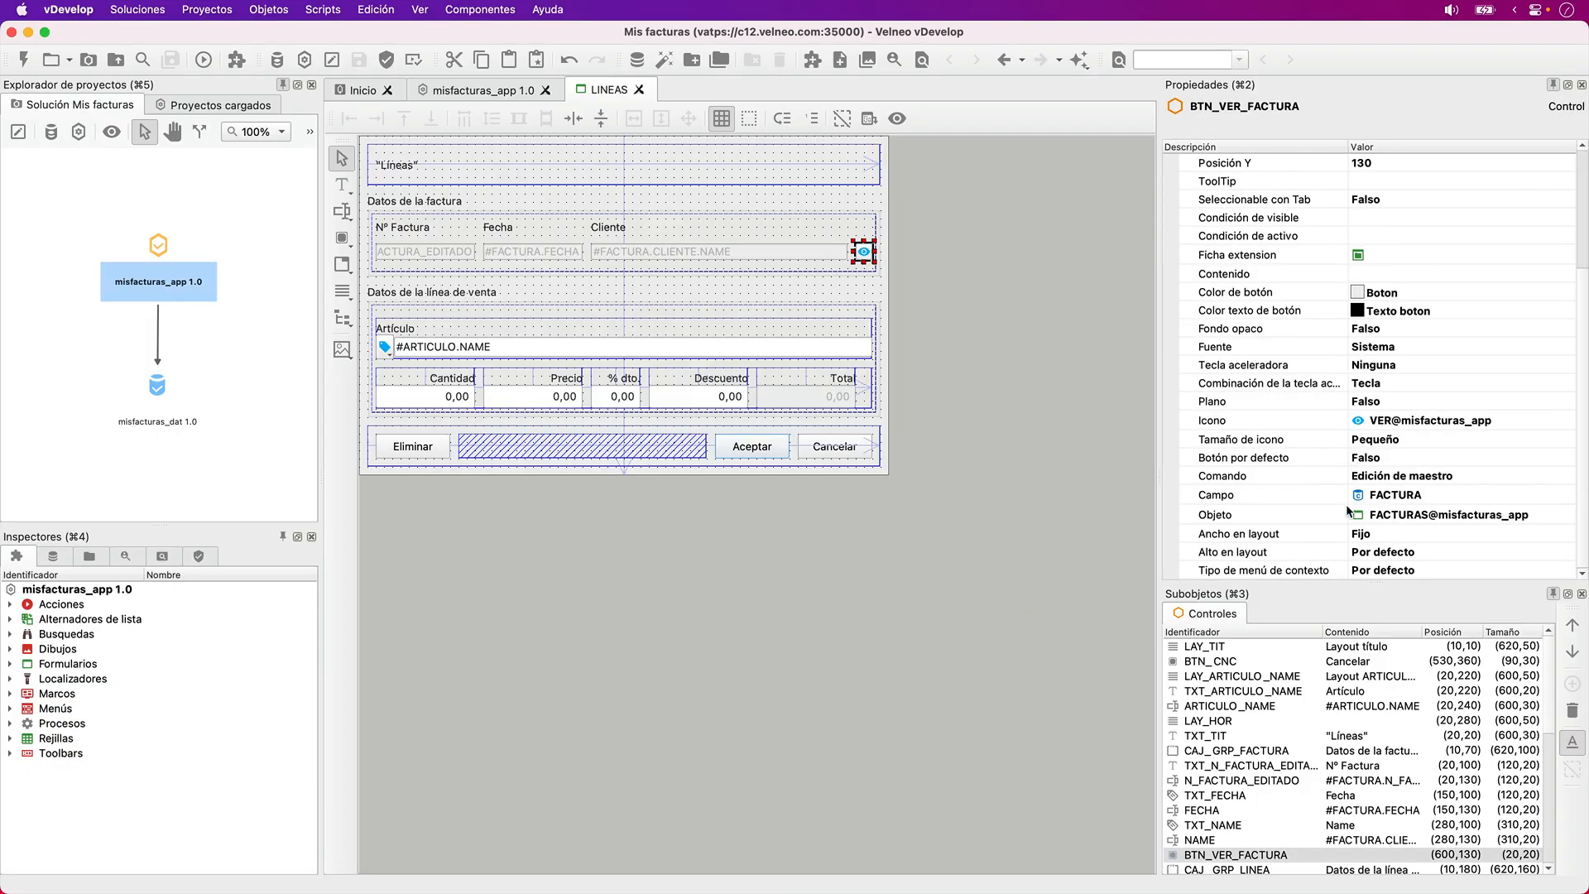
{"action": "left_click", "coordinate": [1305, 552]}
{"action": "key", "text": "f"}
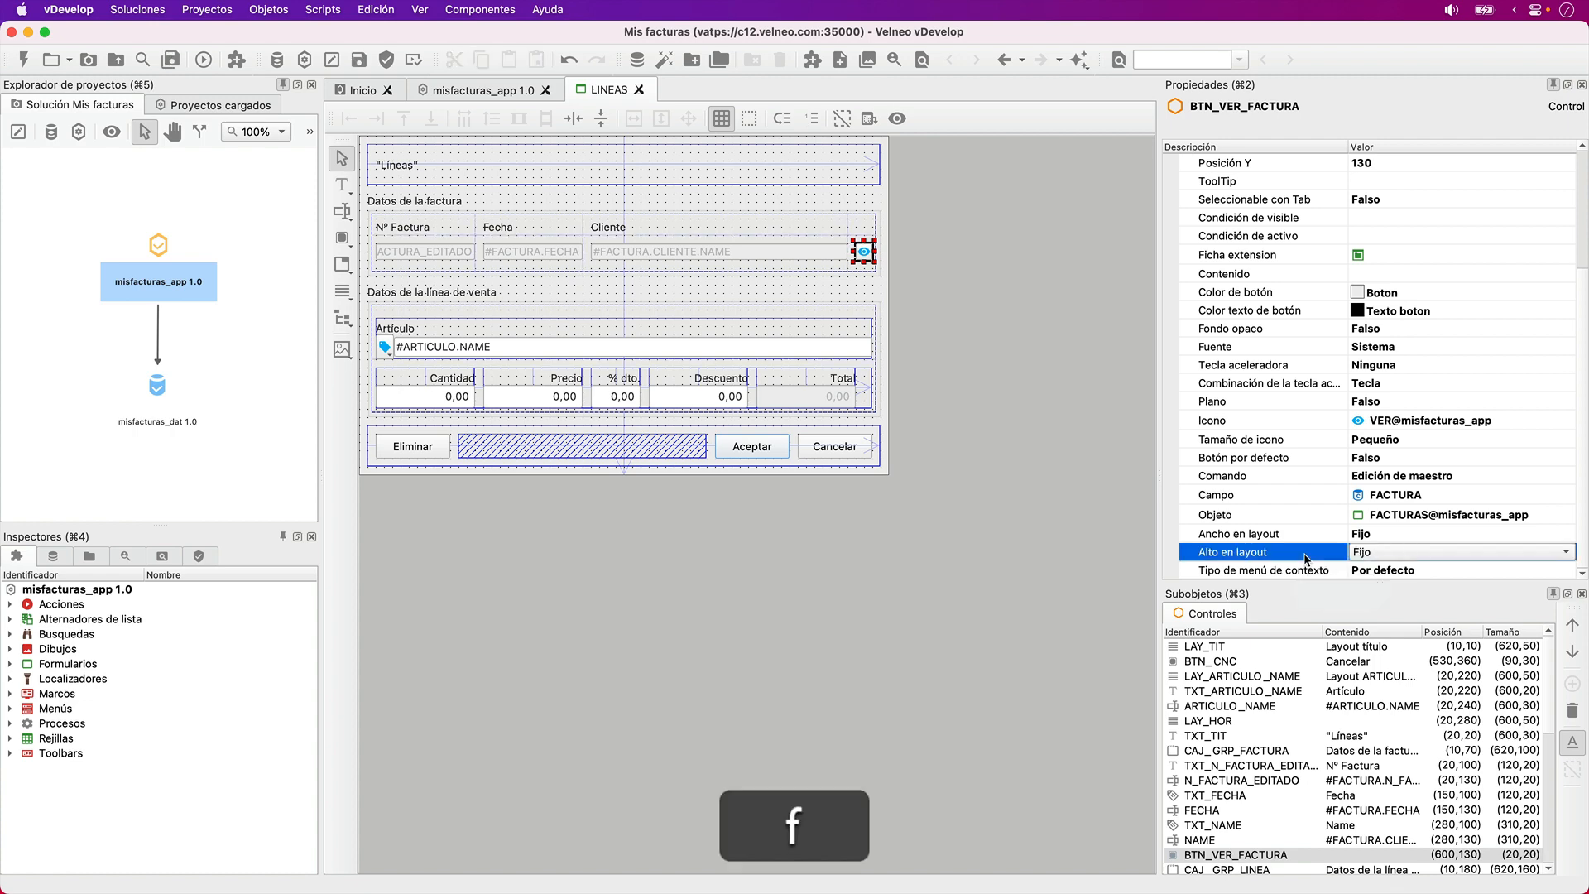
{"action": "left_click", "coordinate": [1099, 554]}
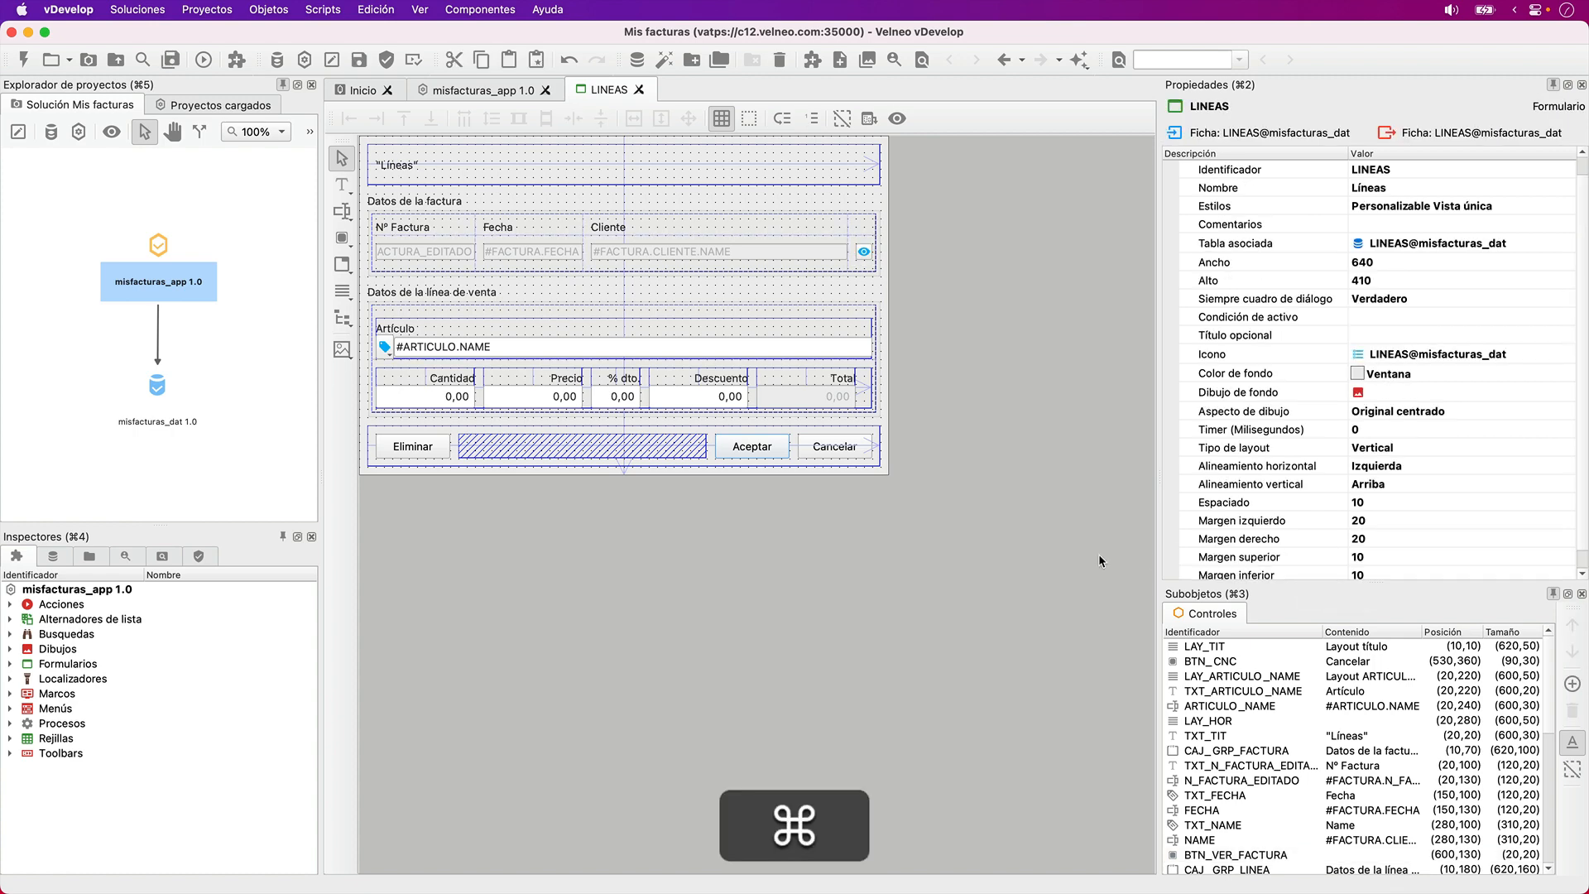
{"action": "key", "text": "super+s"}
- Save the LINEAS form and run the application to view the first sales line of the Formación article
{"action": "left_click", "coordinate": [864, 252]}
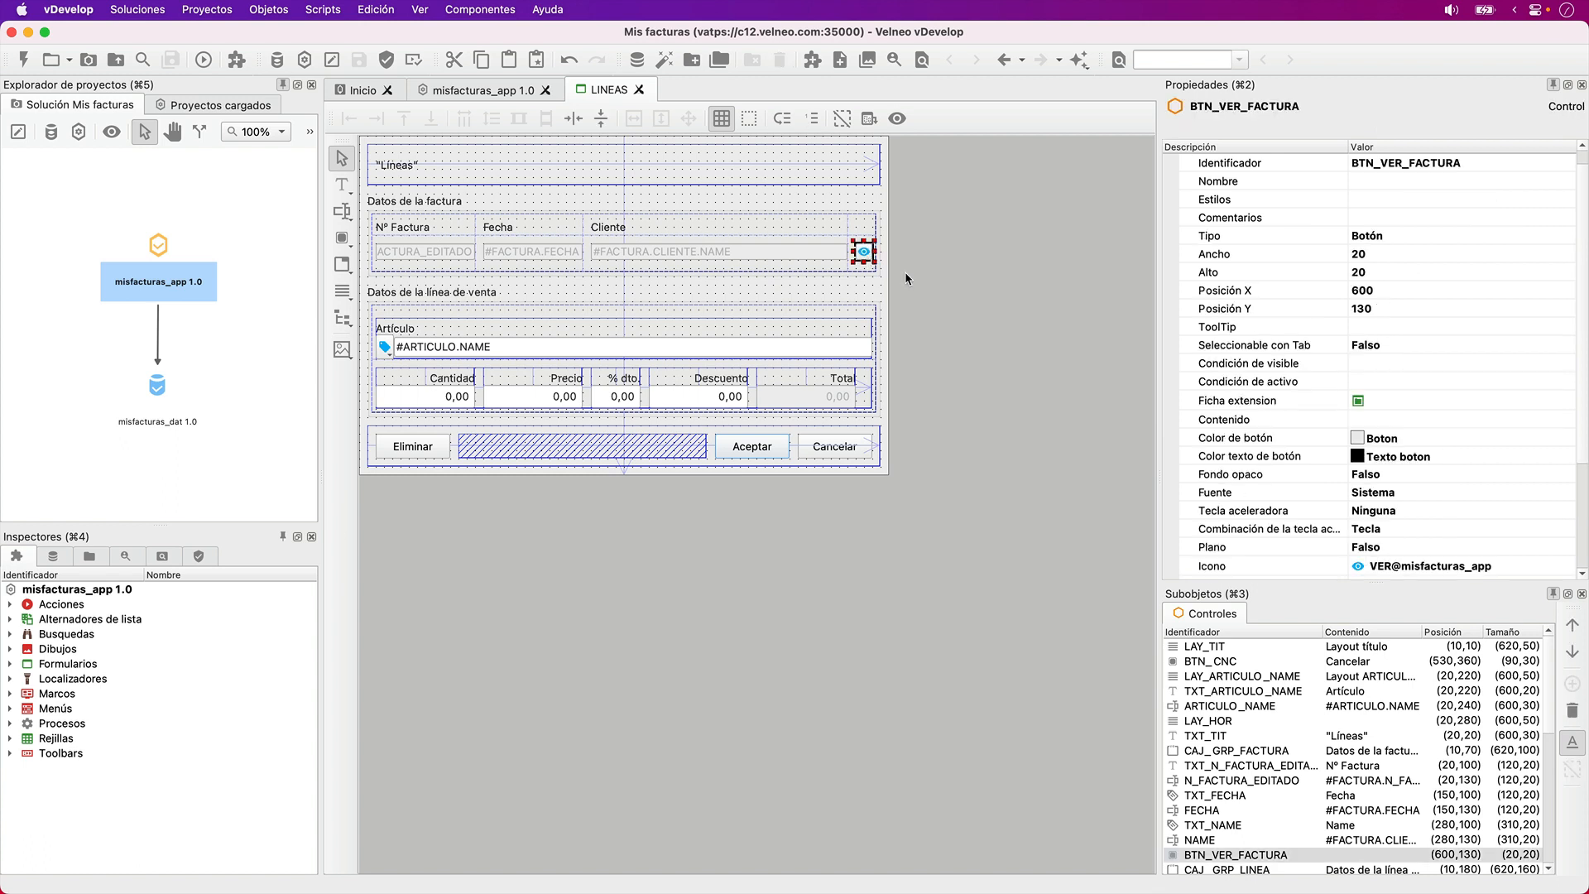
{"action": "key", "text": "super+s"}
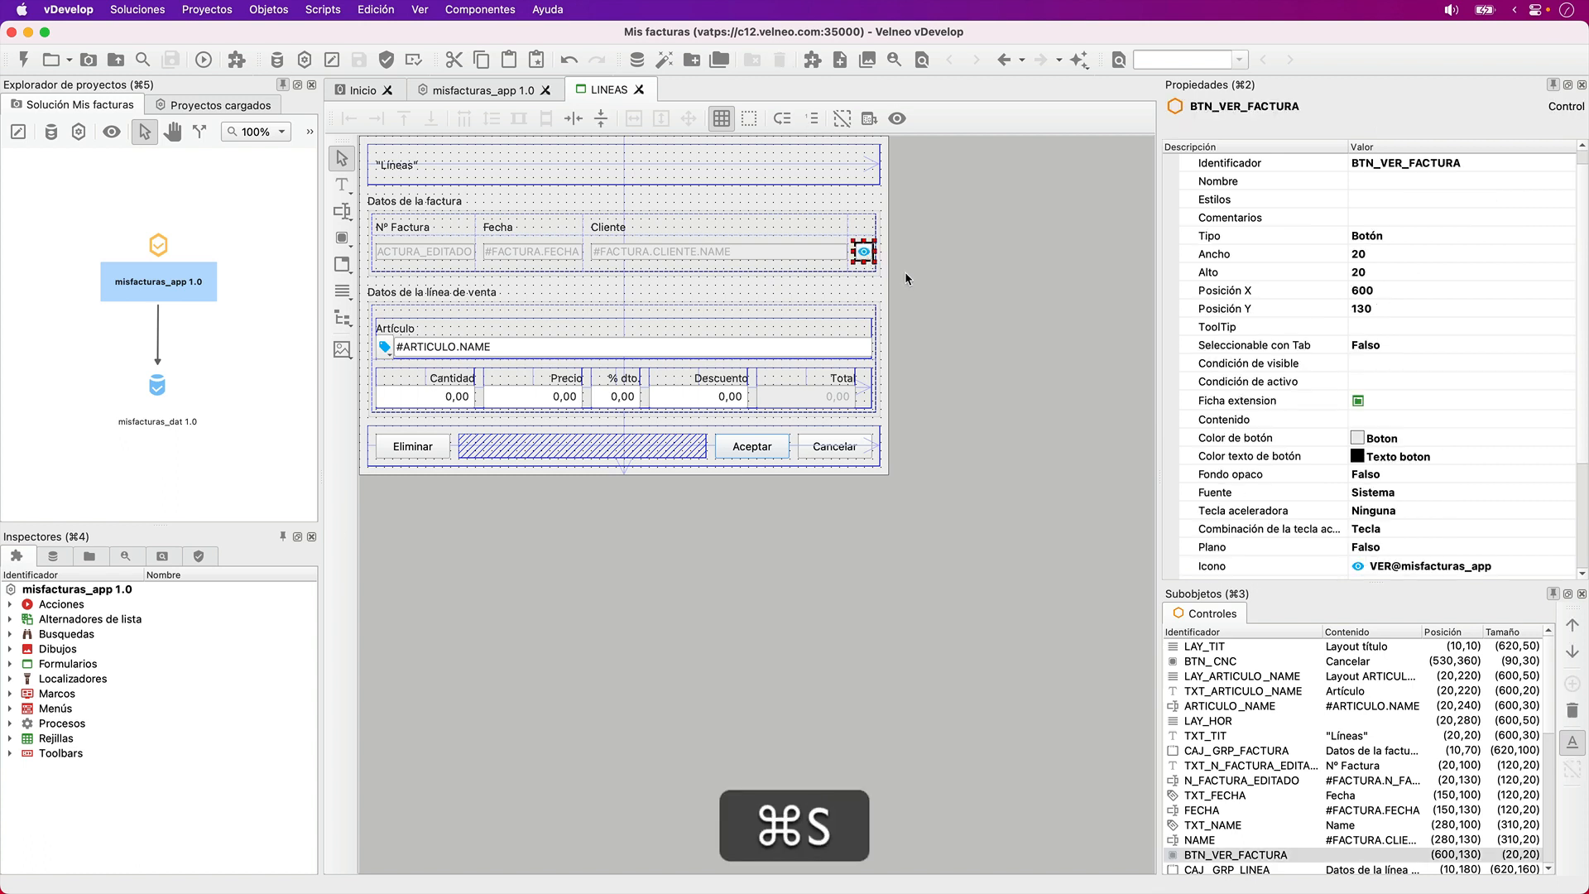
{"action": "key", "text": "F5"}
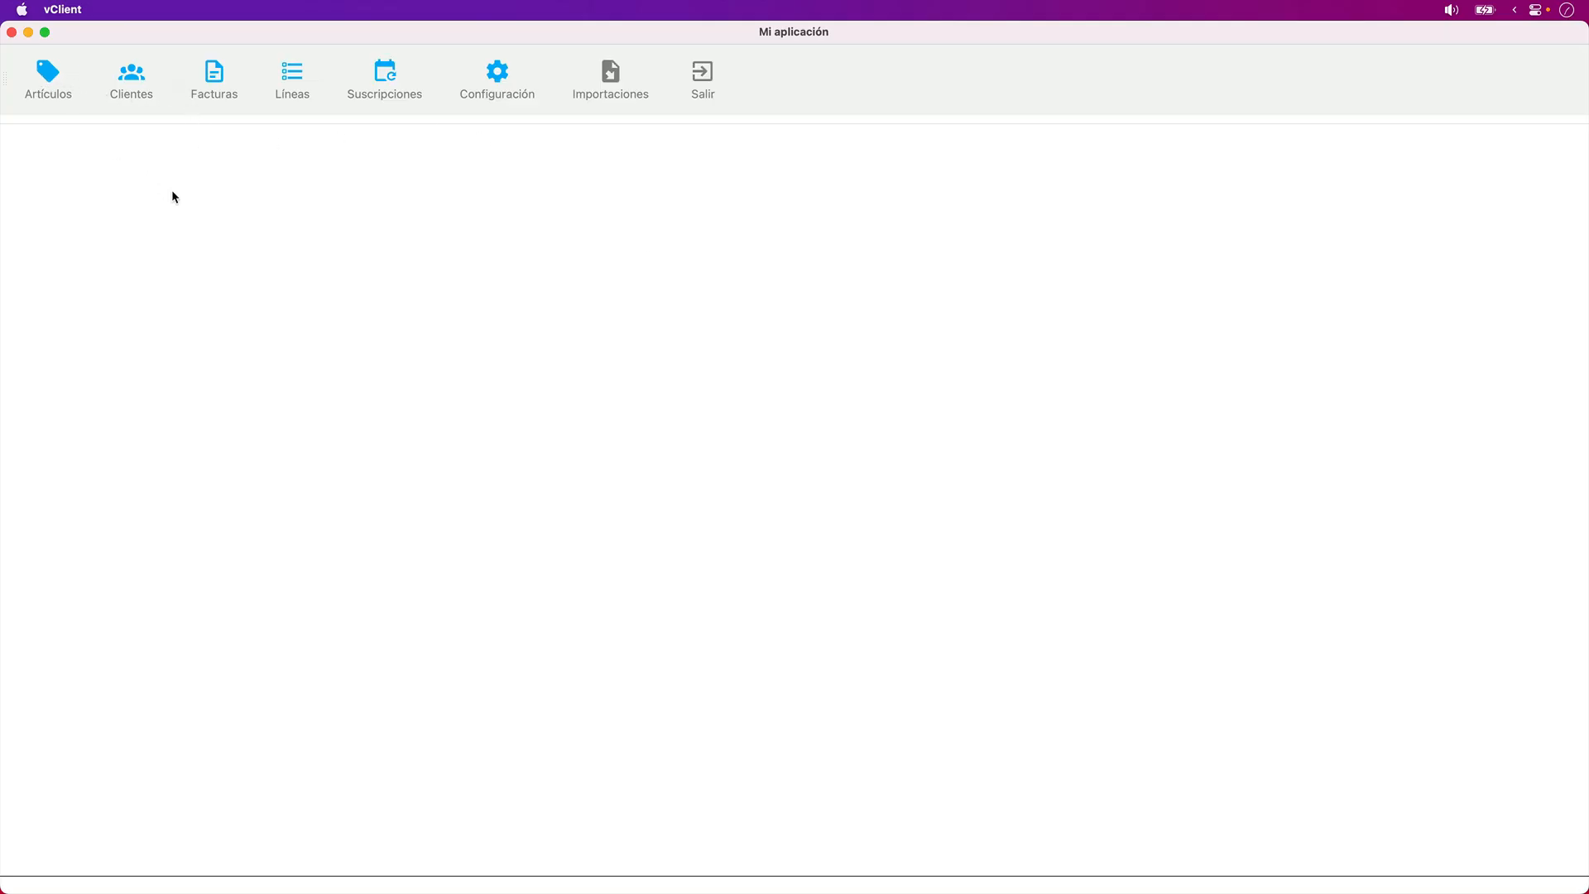
{"action": "double_click", "coordinate": [215, 308]}
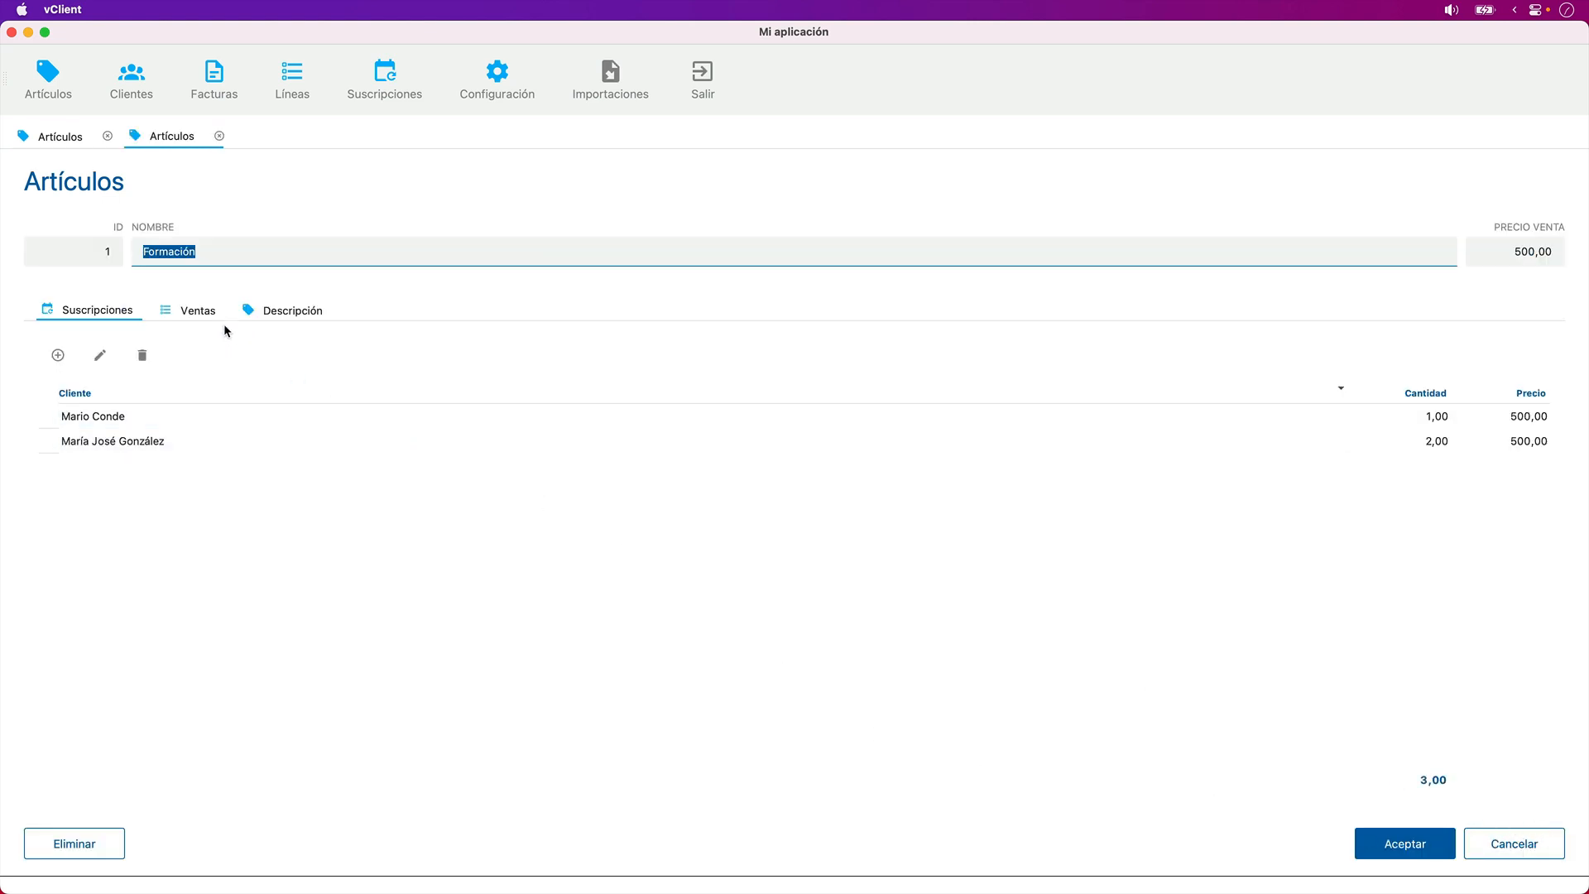
{"action": "left_click", "coordinate": [196, 311]}
{"action": "double_click", "coordinate": [265, 418]}
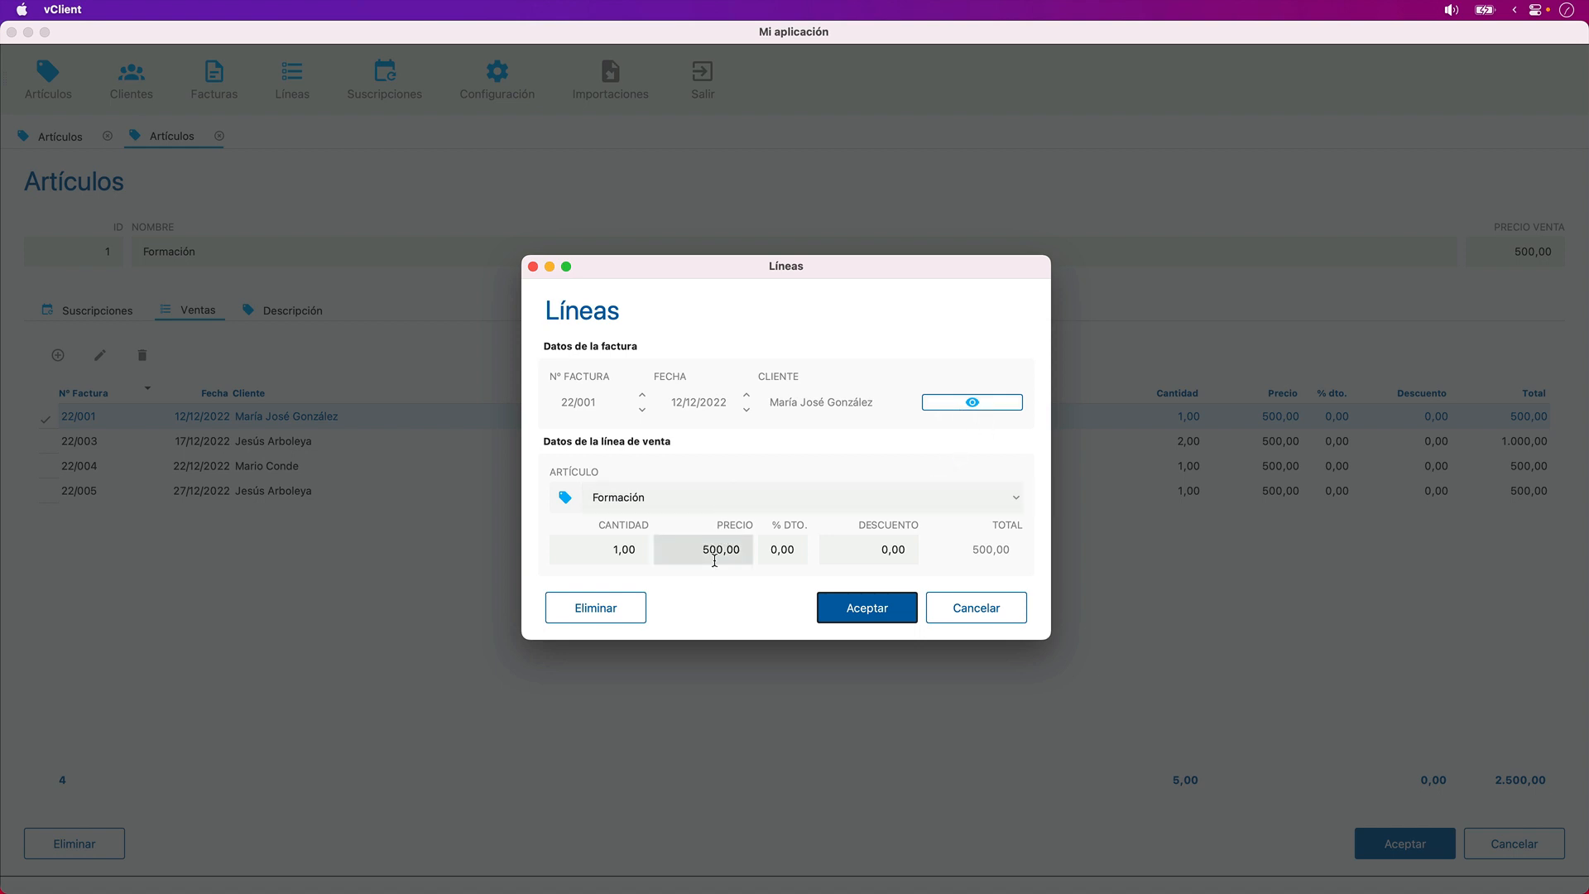
- Cancel the line form, quit the running application and close the LINEAS form editor
{"action": "left_click", "coordinate": [963, 611]}
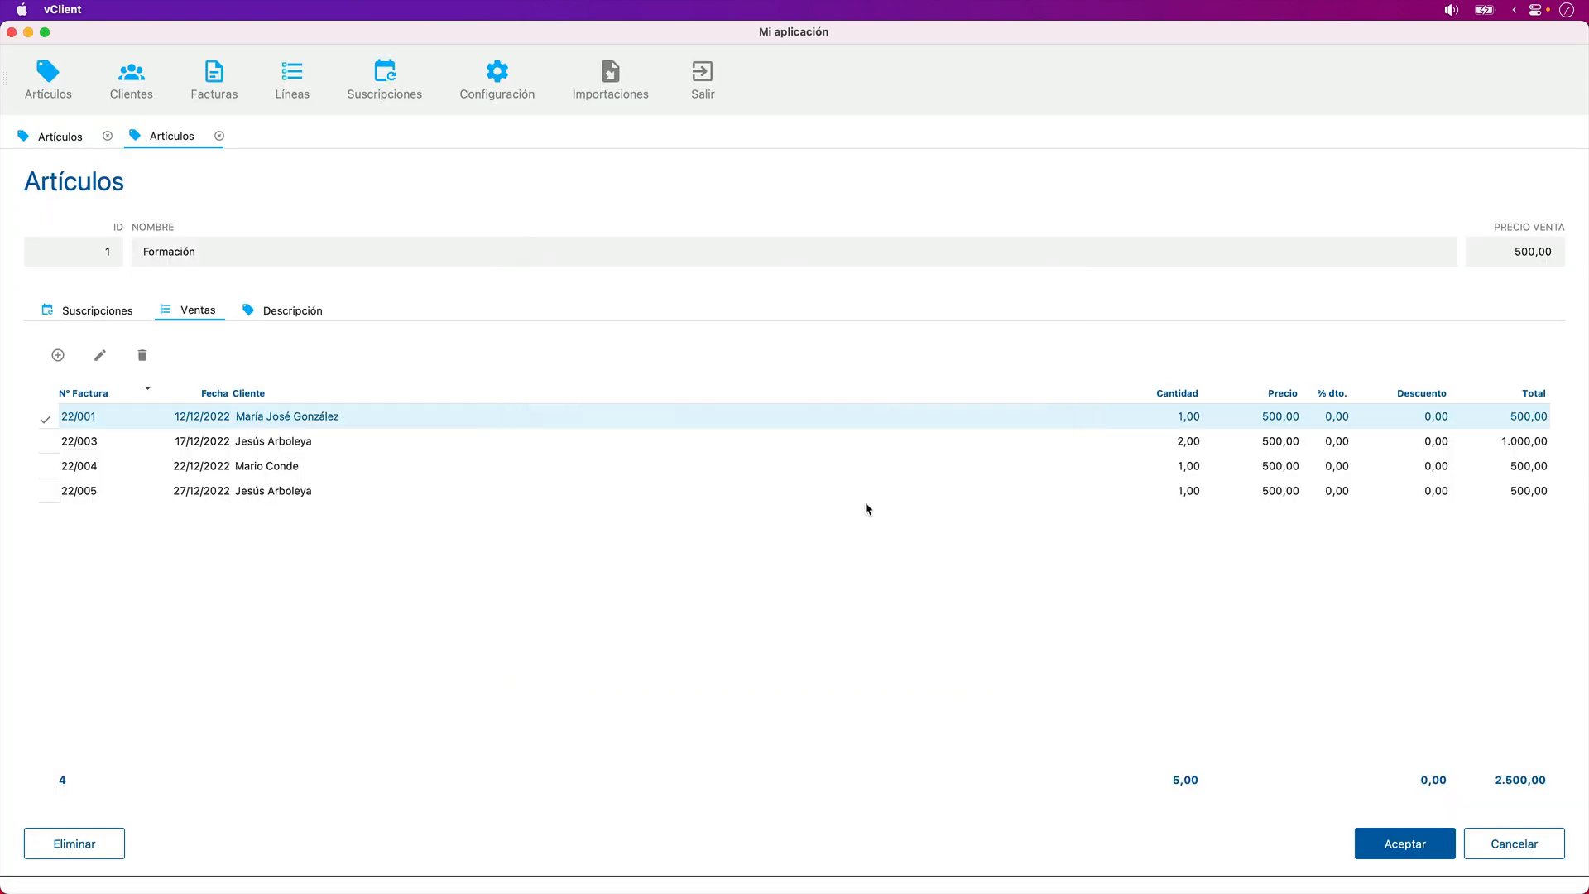
{"action": "left_click", "coordinate": [700, 78]}
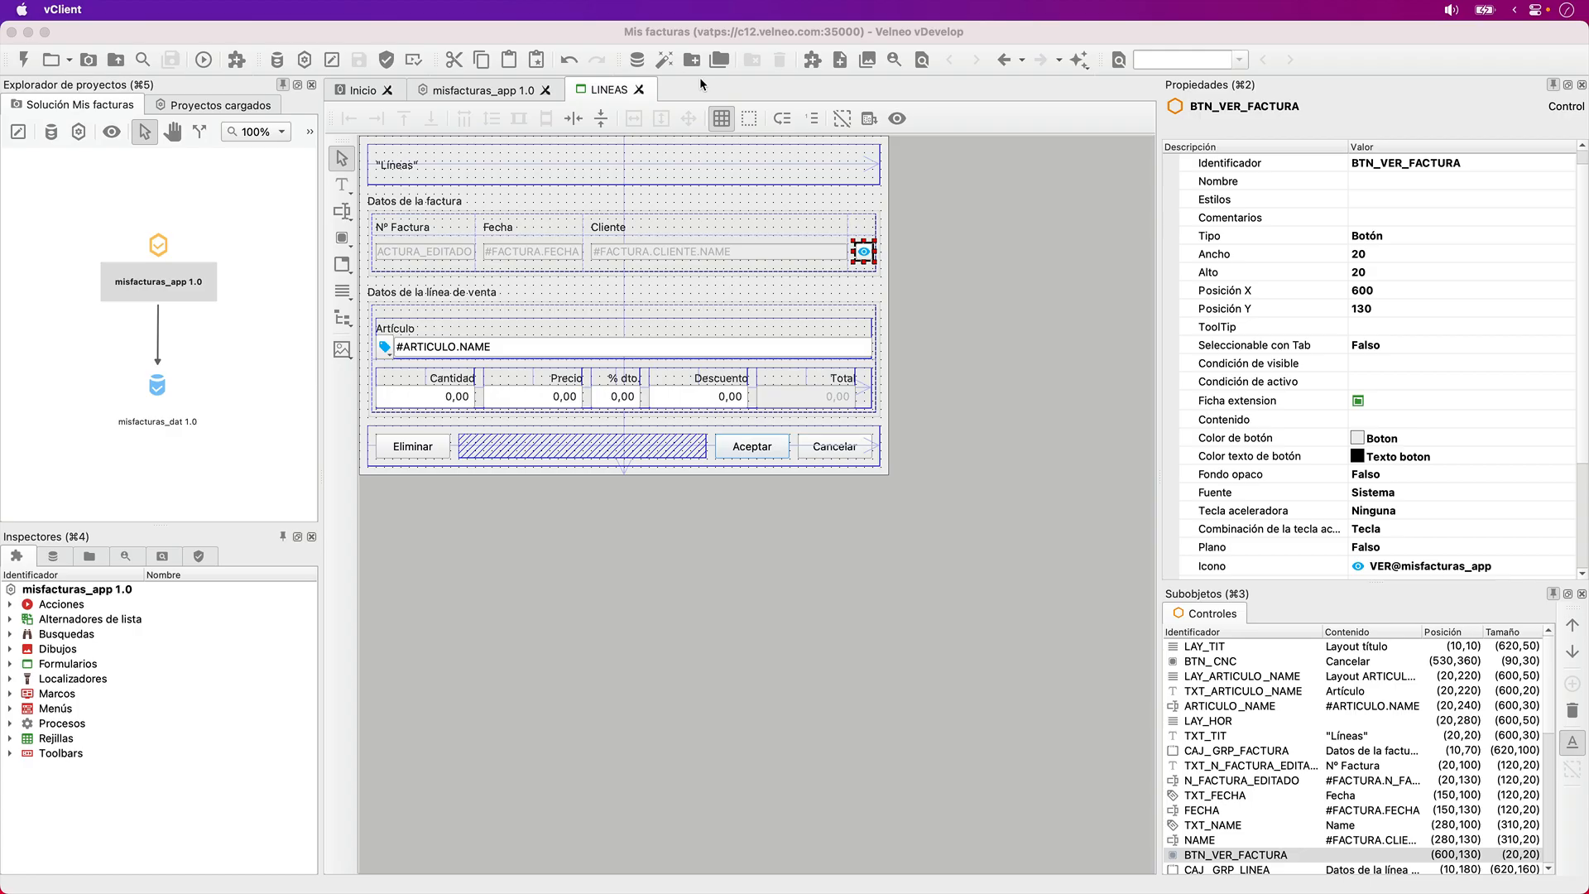
{"action": "left_click", "coordinate": [638, 90]}
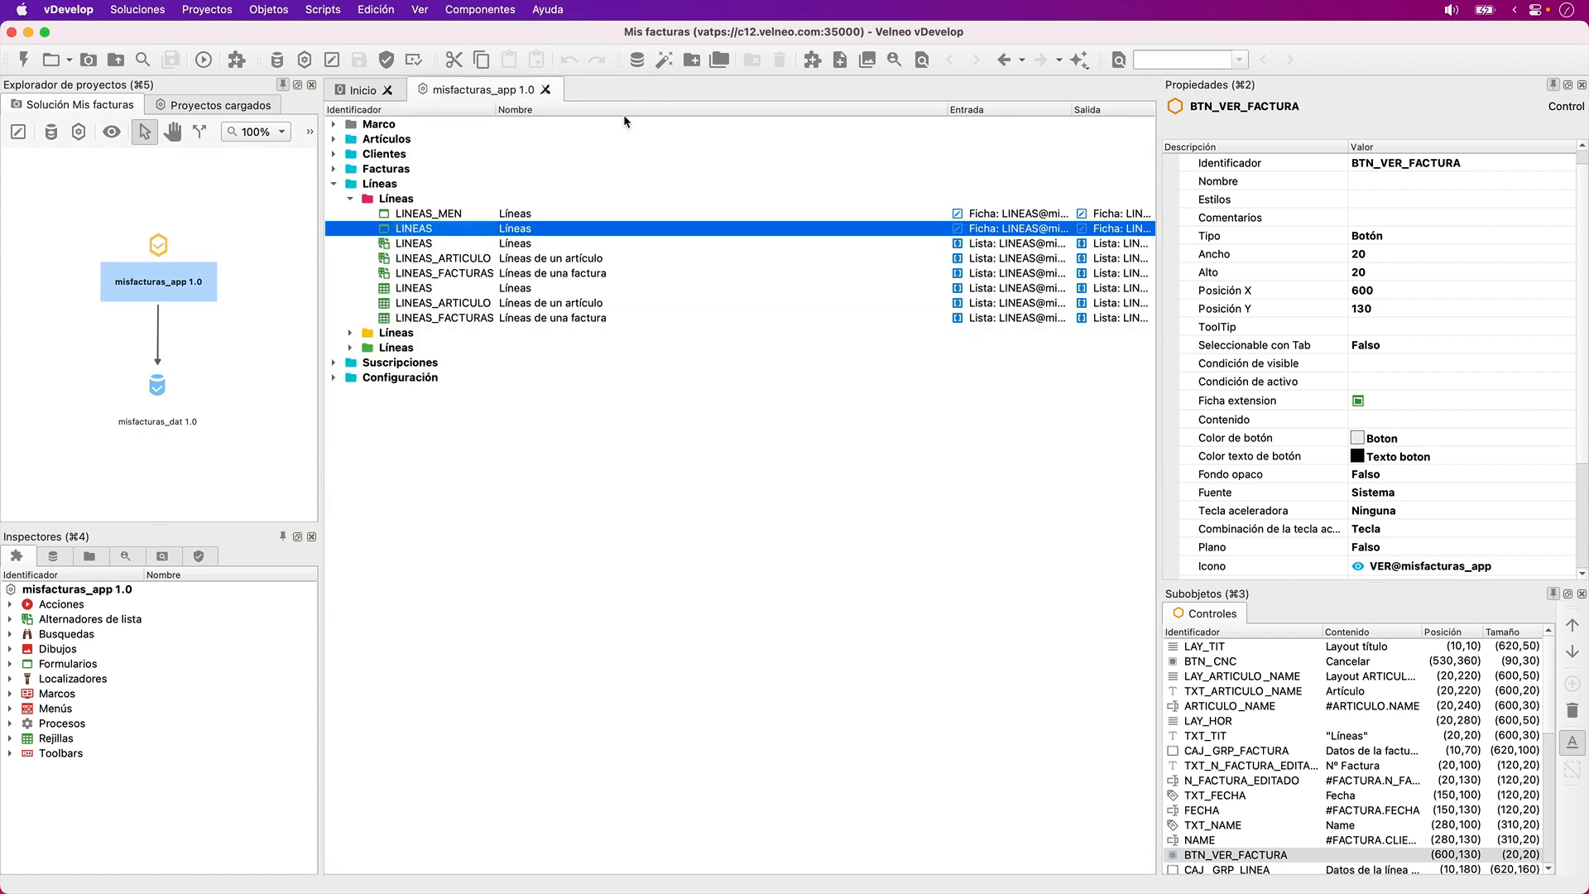
- Collapse the Líneas folder and open the PRINCIPAL toolbar from the Marco folder for editing
{"action": "left_click", "coordinate": [414, 183]}
{"action": "key", "text": "Left"}
{"action": "key", "text": "Up"}
{"action": "key", "text": "Up"}
{"action": "key", "text": "Up"}
{"action": "key", "text": "Up"}
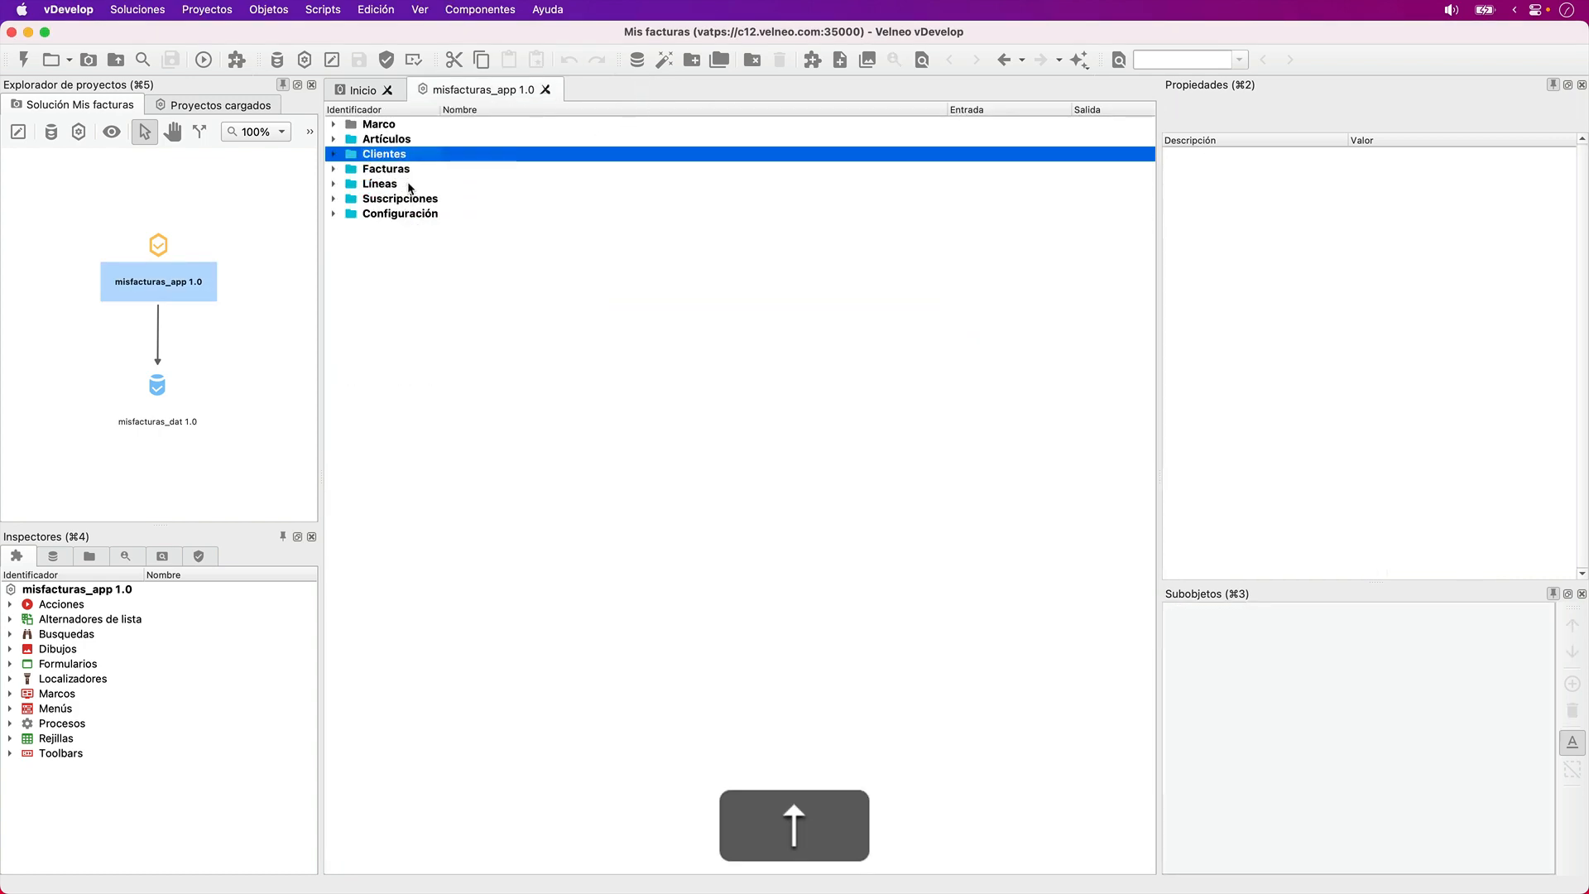
{"action": "key", "text": "Right"}
{"action": "key", "text": "Down"}
{"action": "key", "text": "Down"}
{"action": "key", "text": "Down"}
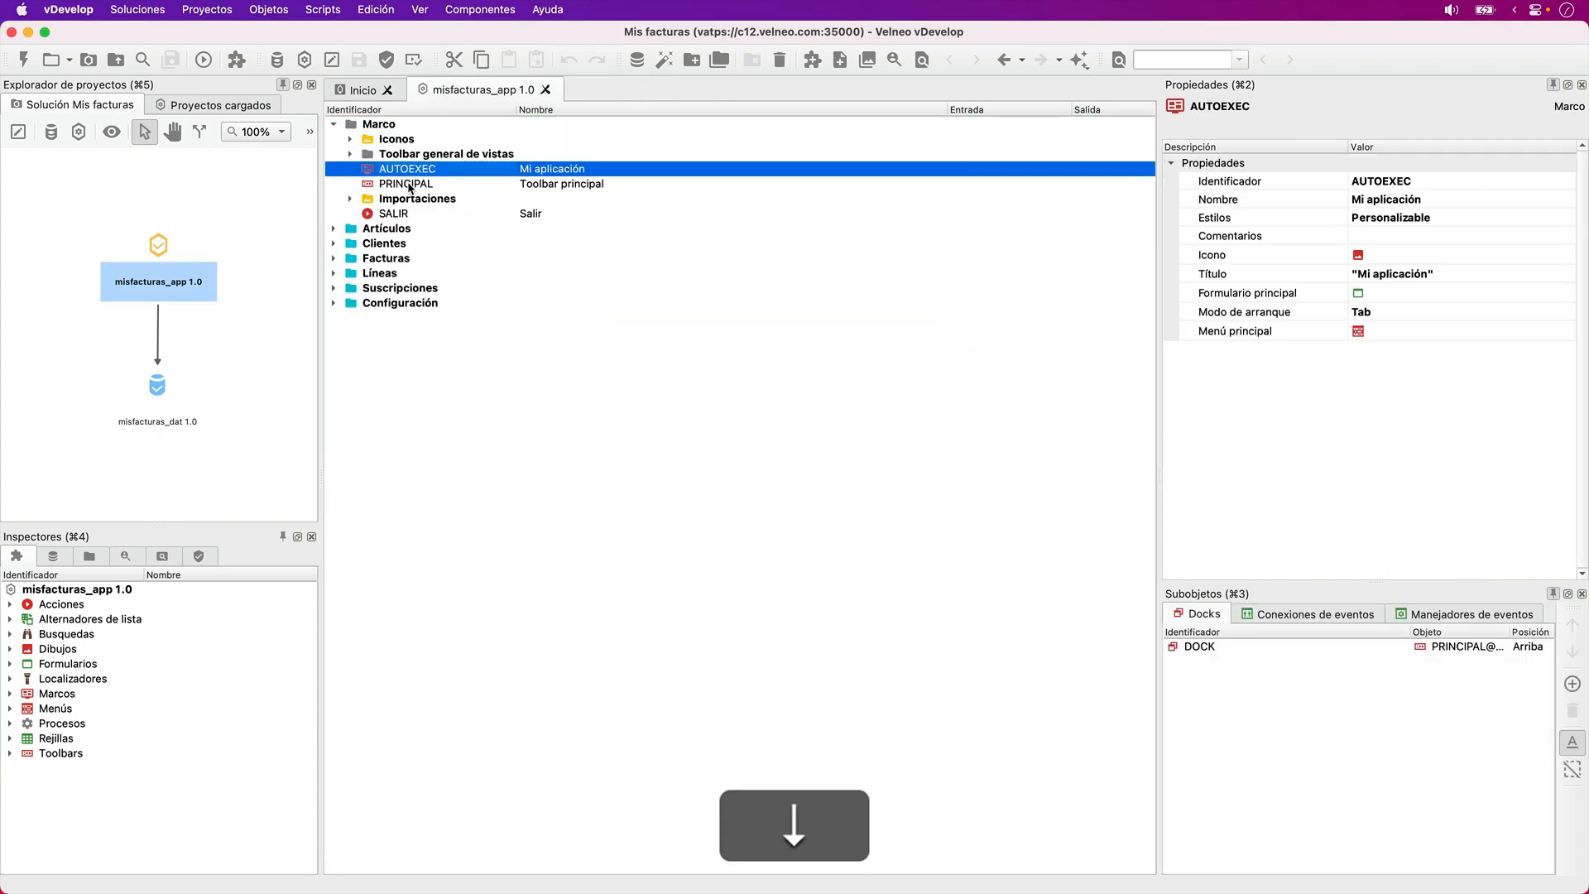
{"action": "key", "text": "Down"}
{"action": "key", "text": "Return"}
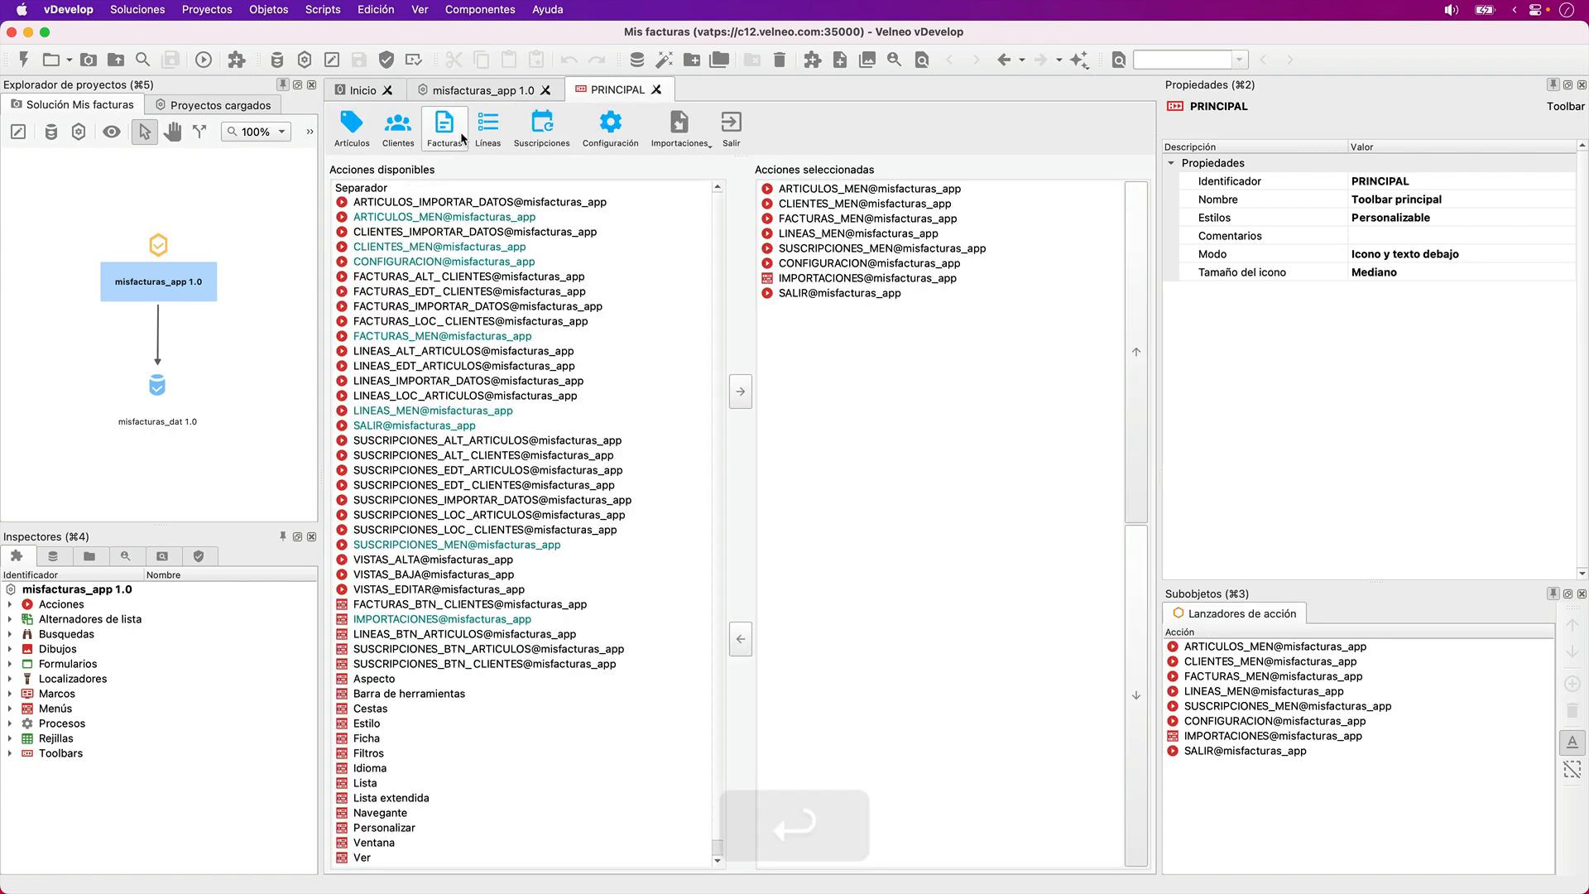
- Remove LINEAS_MEN from the PRINCIPAL toolbar's selected actions and add a separator between IMPORTACIONES and SALIR
{"action": "left_click", "coordinate": [787, 240]}
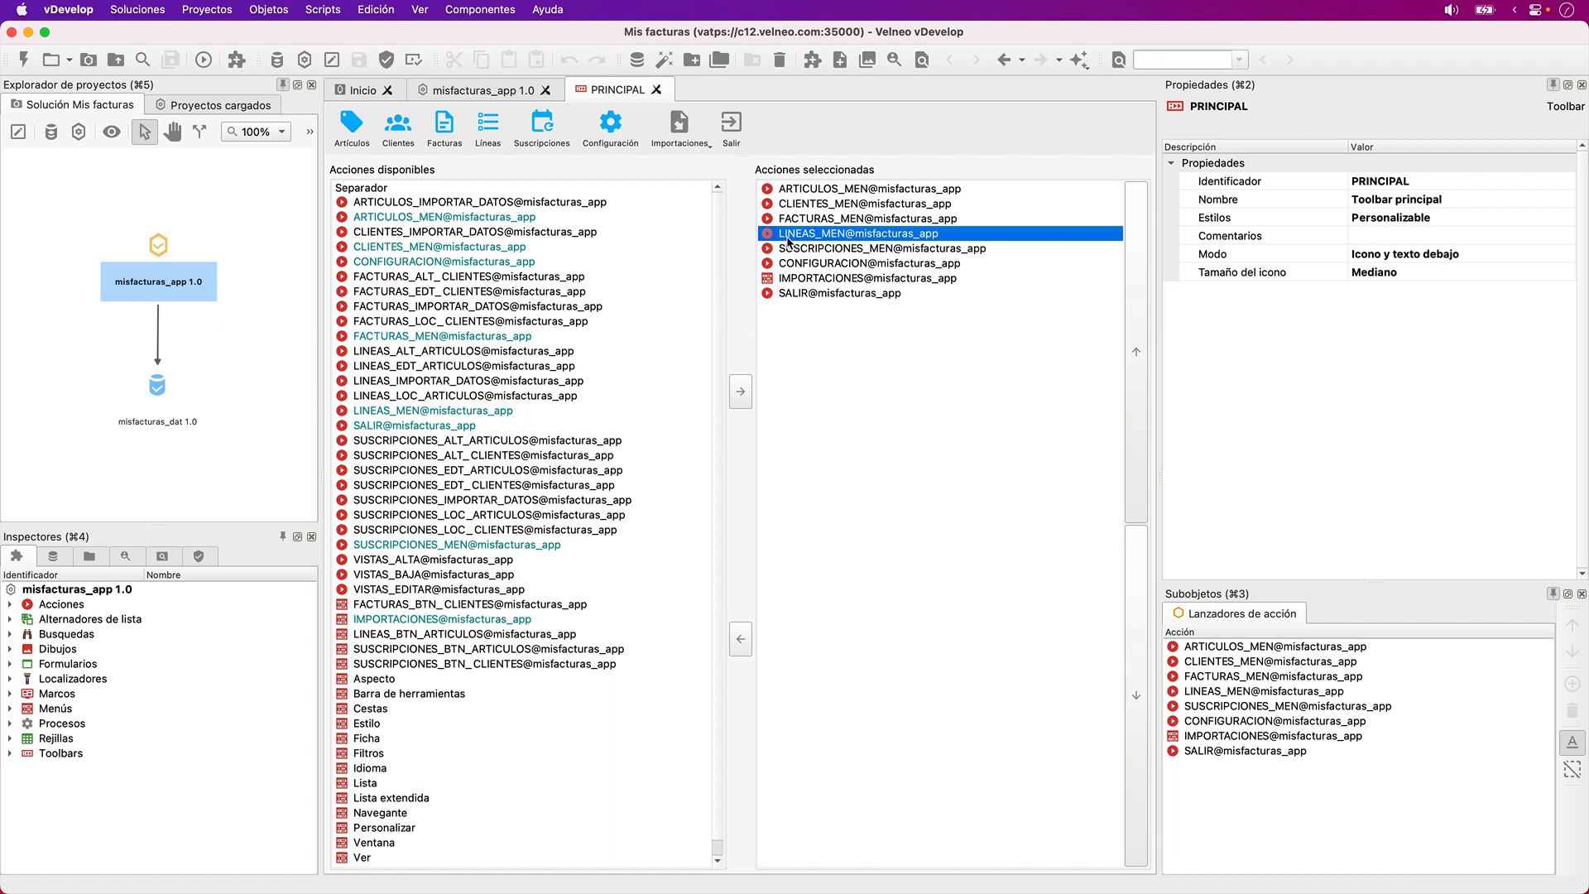
{"action": "left_click", "coordinate": [739, 640]}
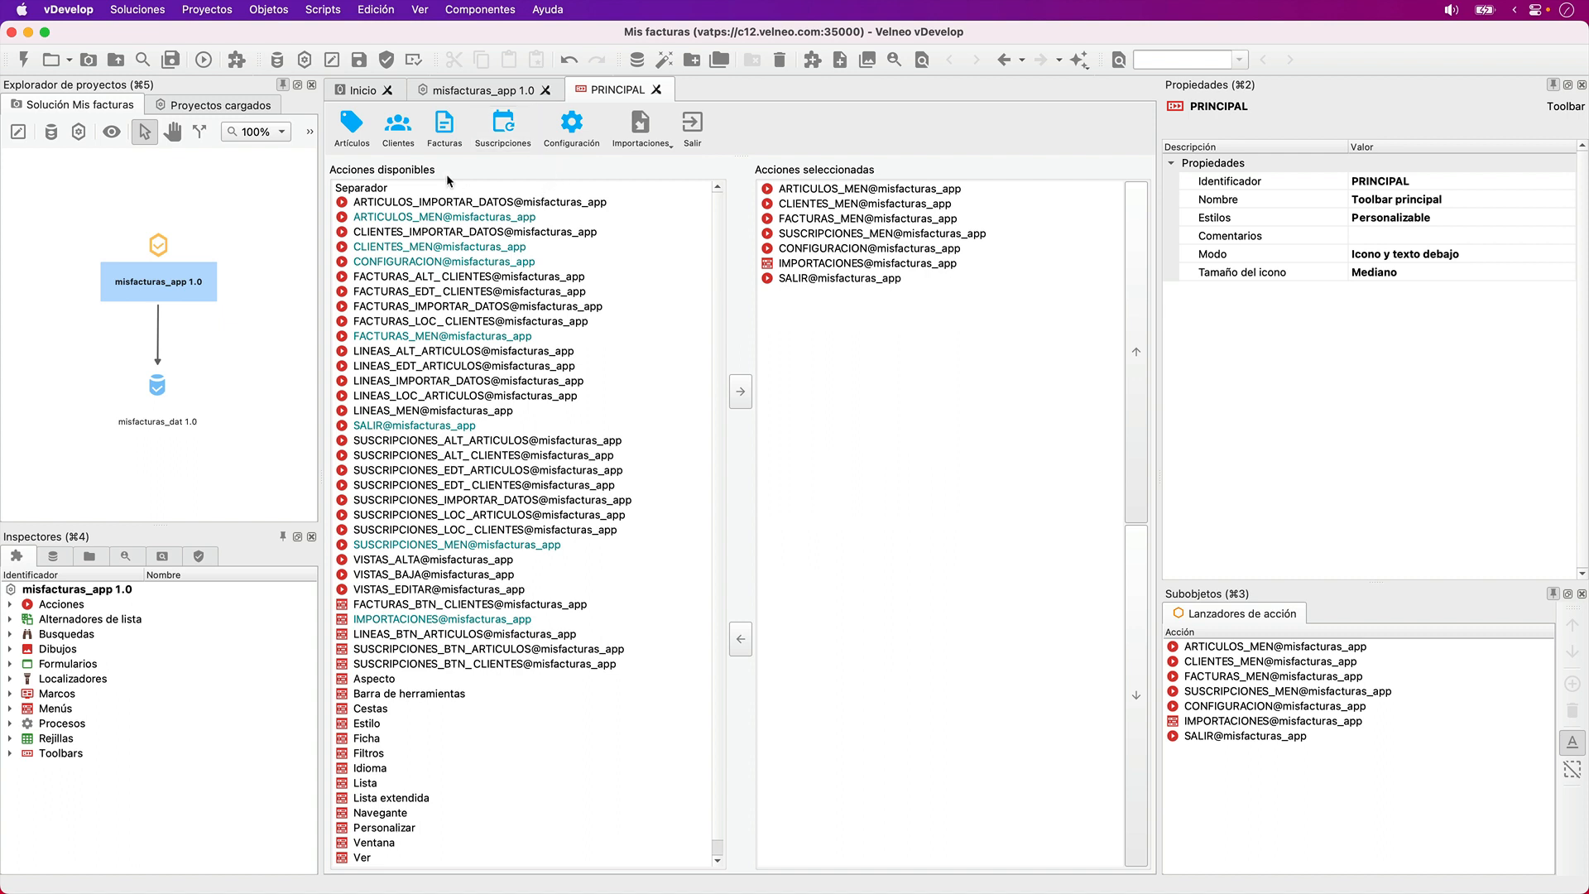
{"action": "left_click_drag", "start_coordinate": [383, 190], "coordinate": [813, 296]}
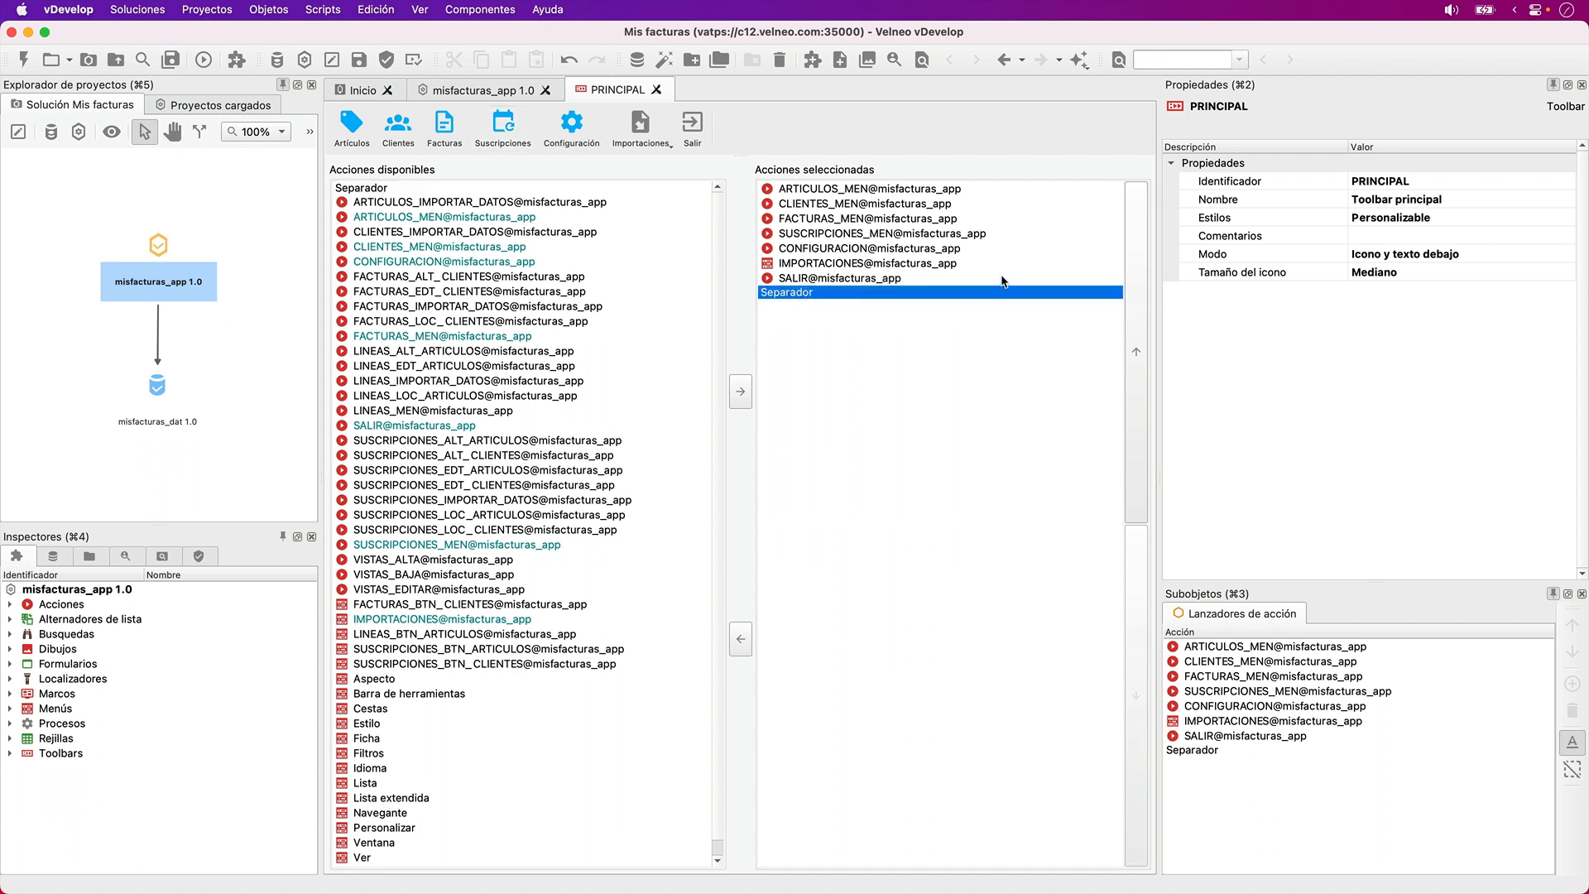
{"action": "left_click", "coordinate": [1129, 301]}
{"action": "left_click", "coordinate": [1130, 308]}
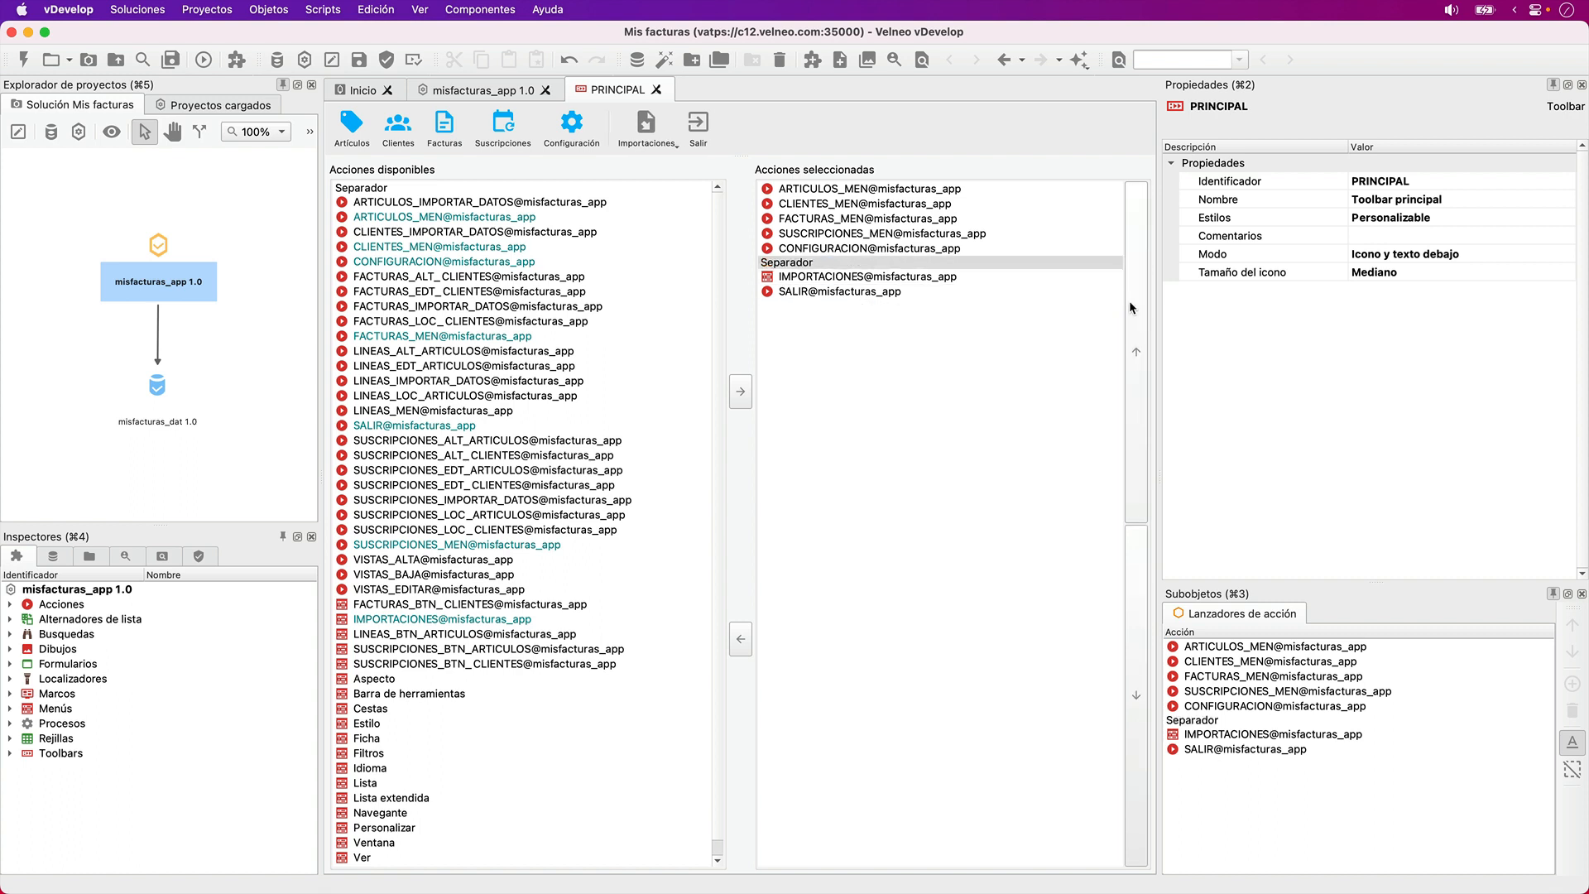
{"action": "left_click", "coordinate": [1130, 308]}
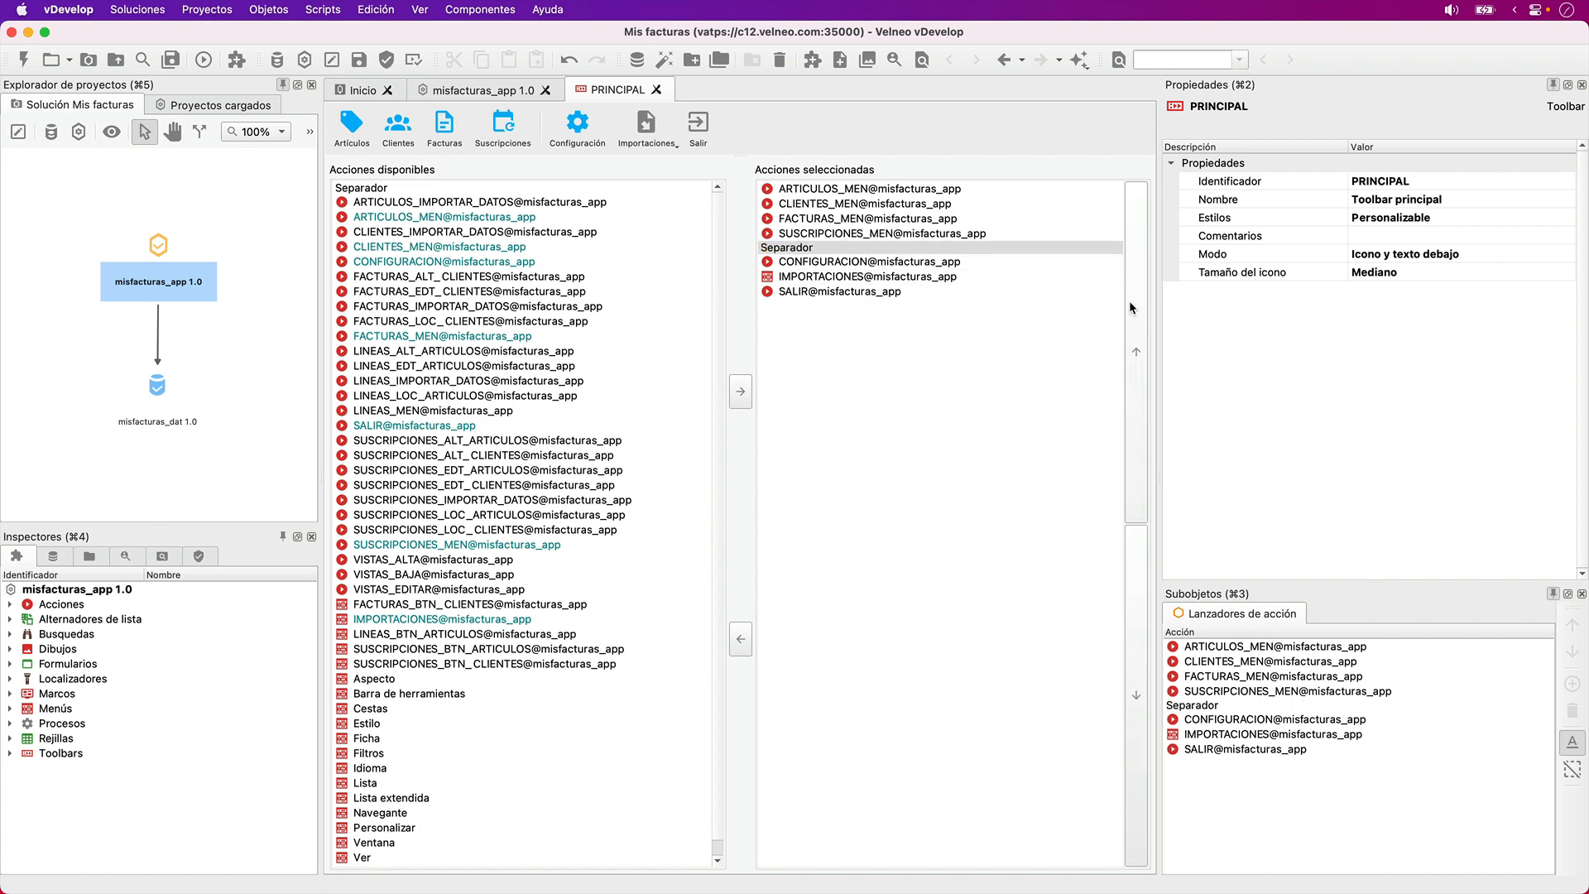
{"action": "left_click", "coordinate": [1131, 551]}
{"action": "left_click", "coordinate": [1131, 551]}
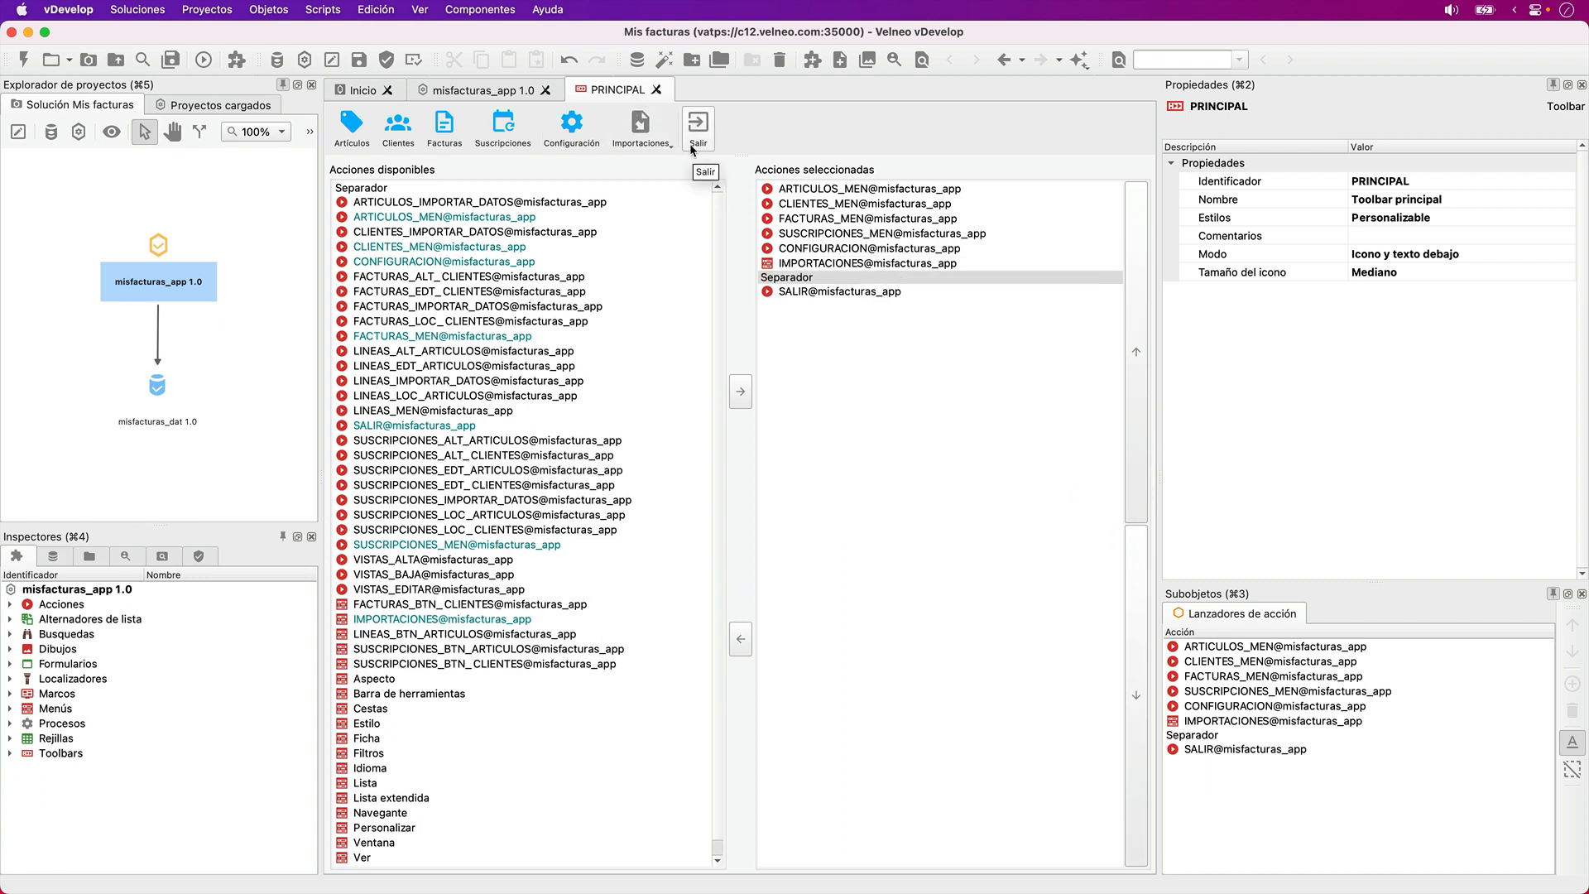
- Reorder the toolbar's selected actions so FACTURAS_MEN comes first and CLIENTES_MEN second, ahead of ARTICULOS_MEN
{"action": "left_click", "coordinate": [796, 220]}
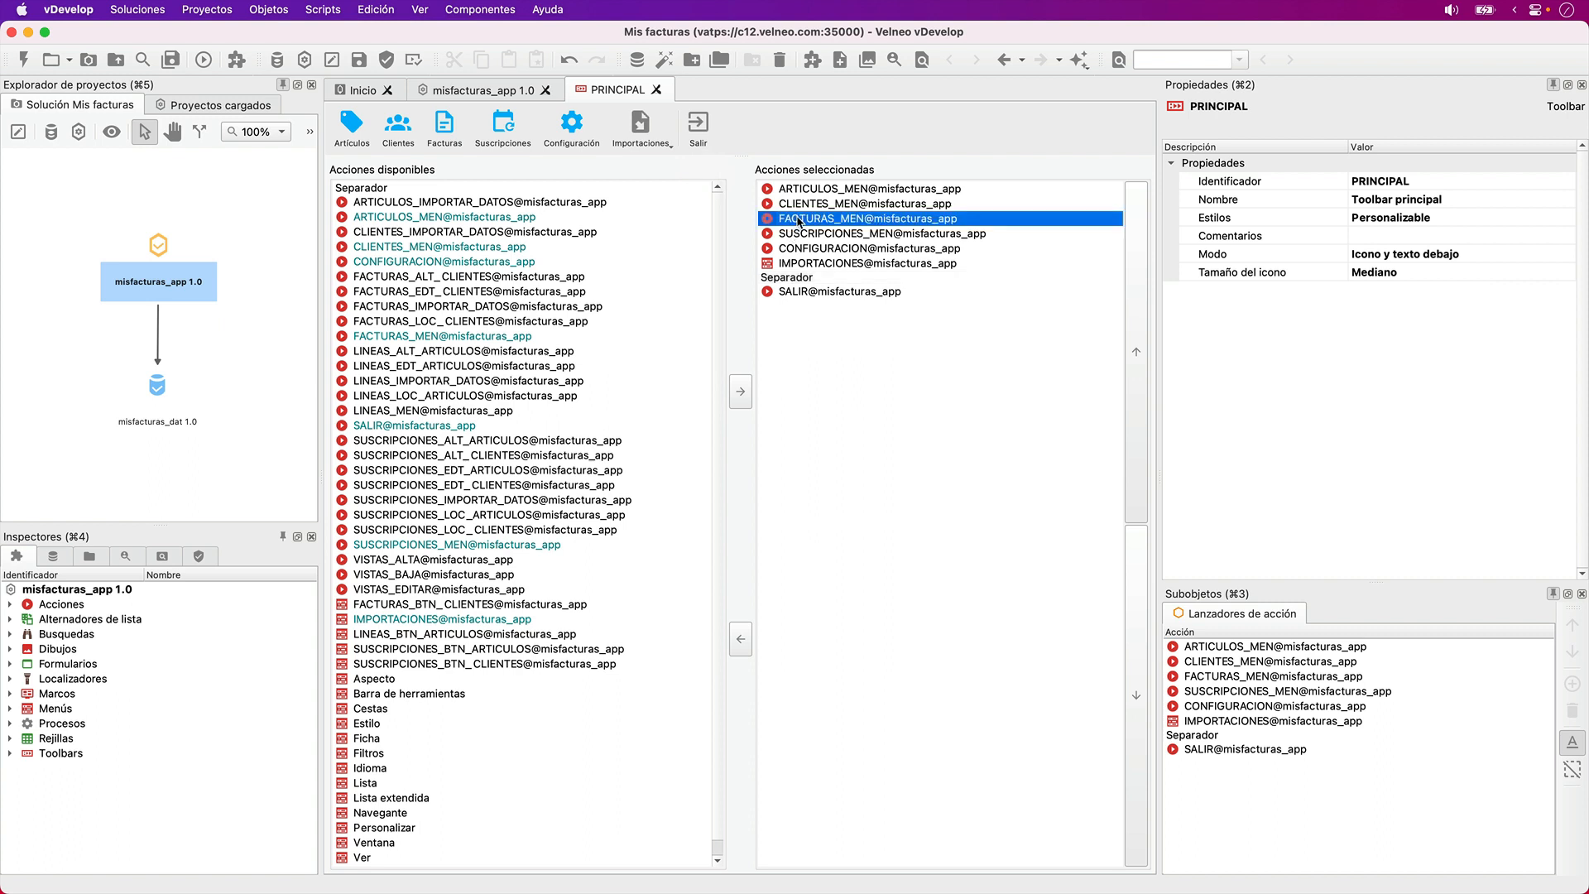
{"action": "left_click", "coordinate": [1141, 290]}
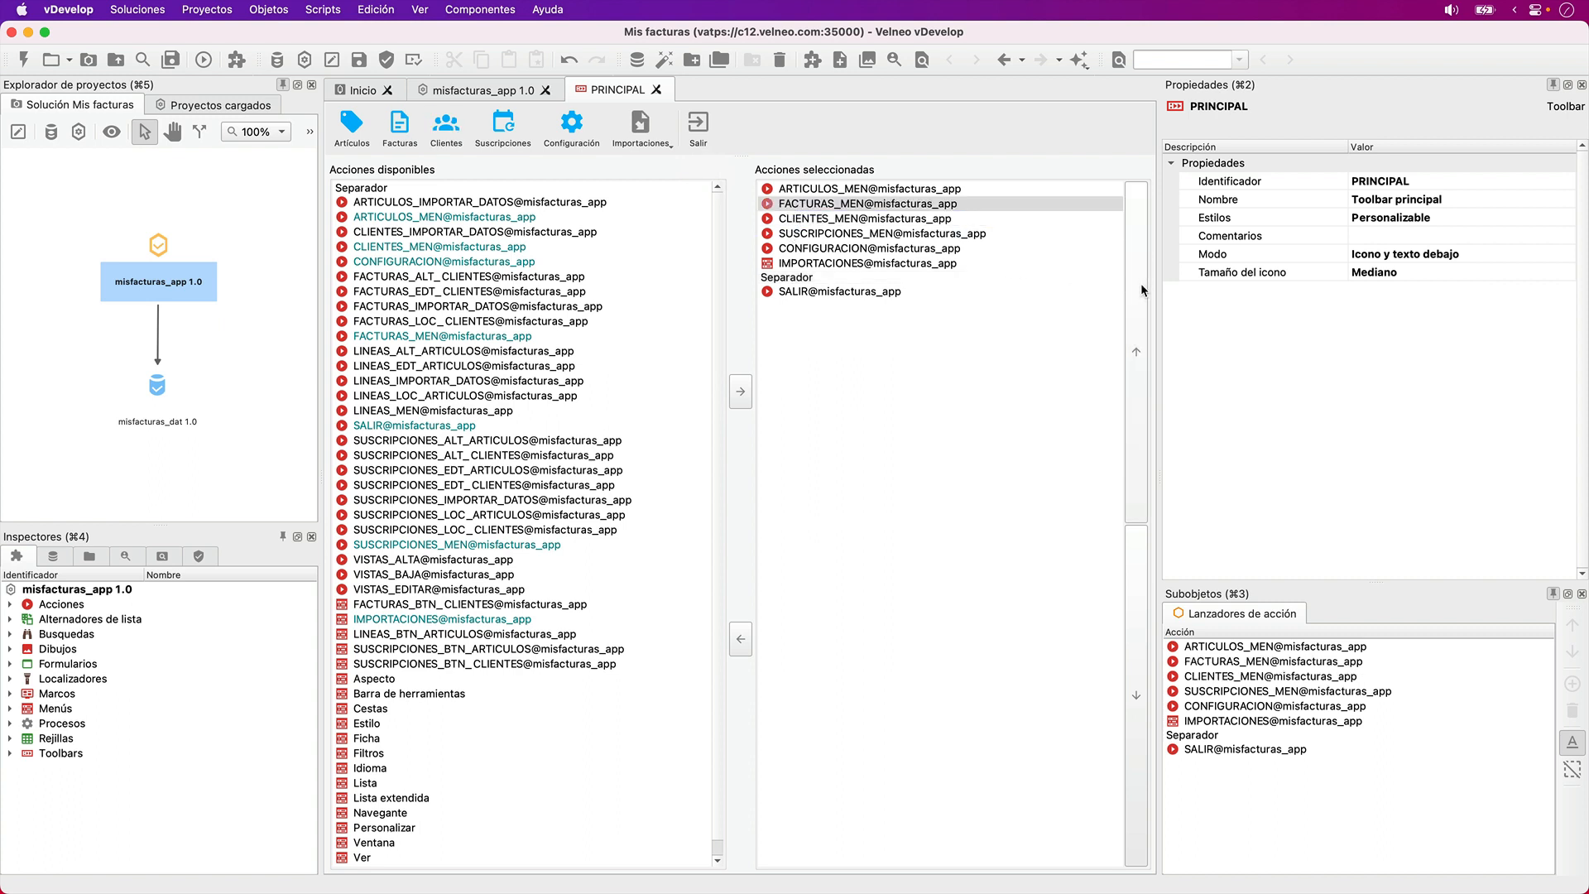
{"action": "left_click", "coordinate": [1141, 290]}
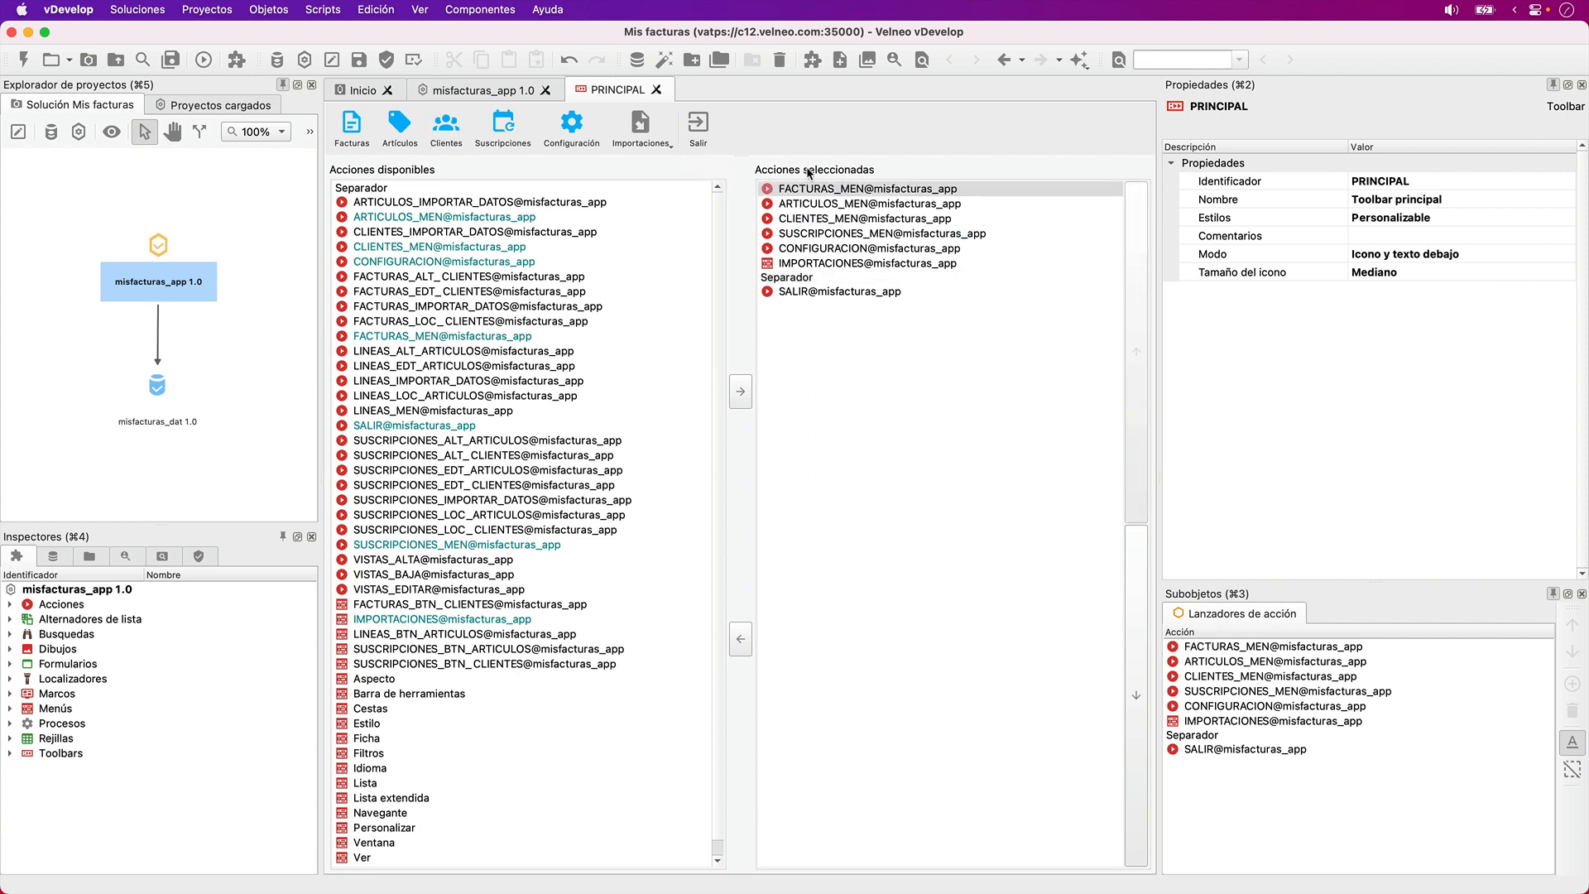
{"action": "left_click", "coordinate": [819, 218]}
{"action": "left_click", "coordinate": [1131, 260]}
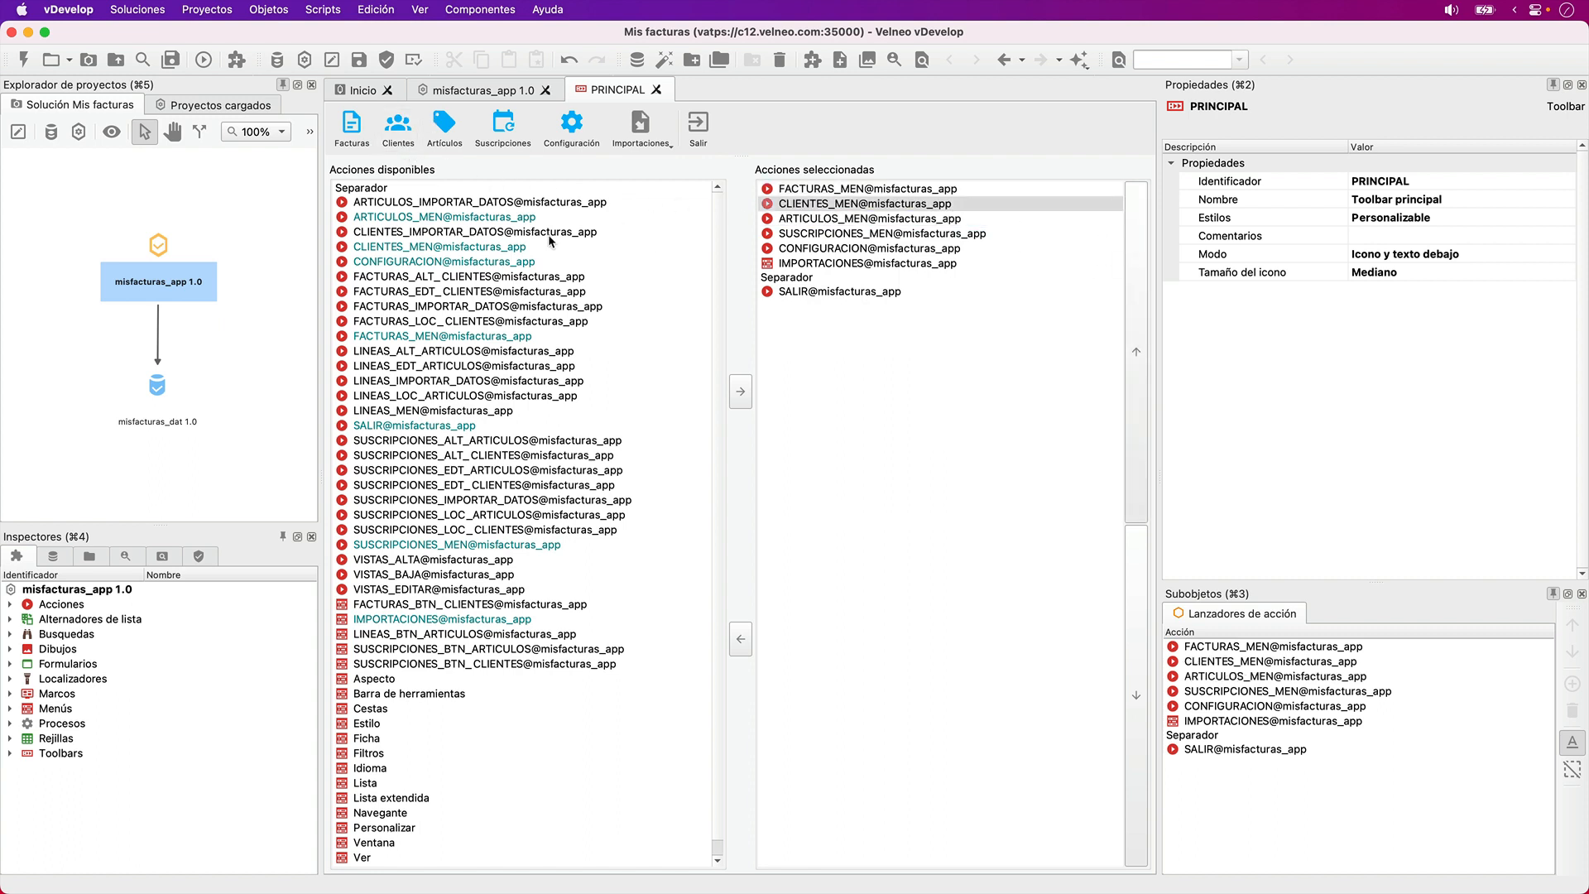
- Add a second separator to the toolbar and place it between FACTURAS_MEN and CLIENTES_MEN
{"action": "double_click", "coordinate": [385, 190]}
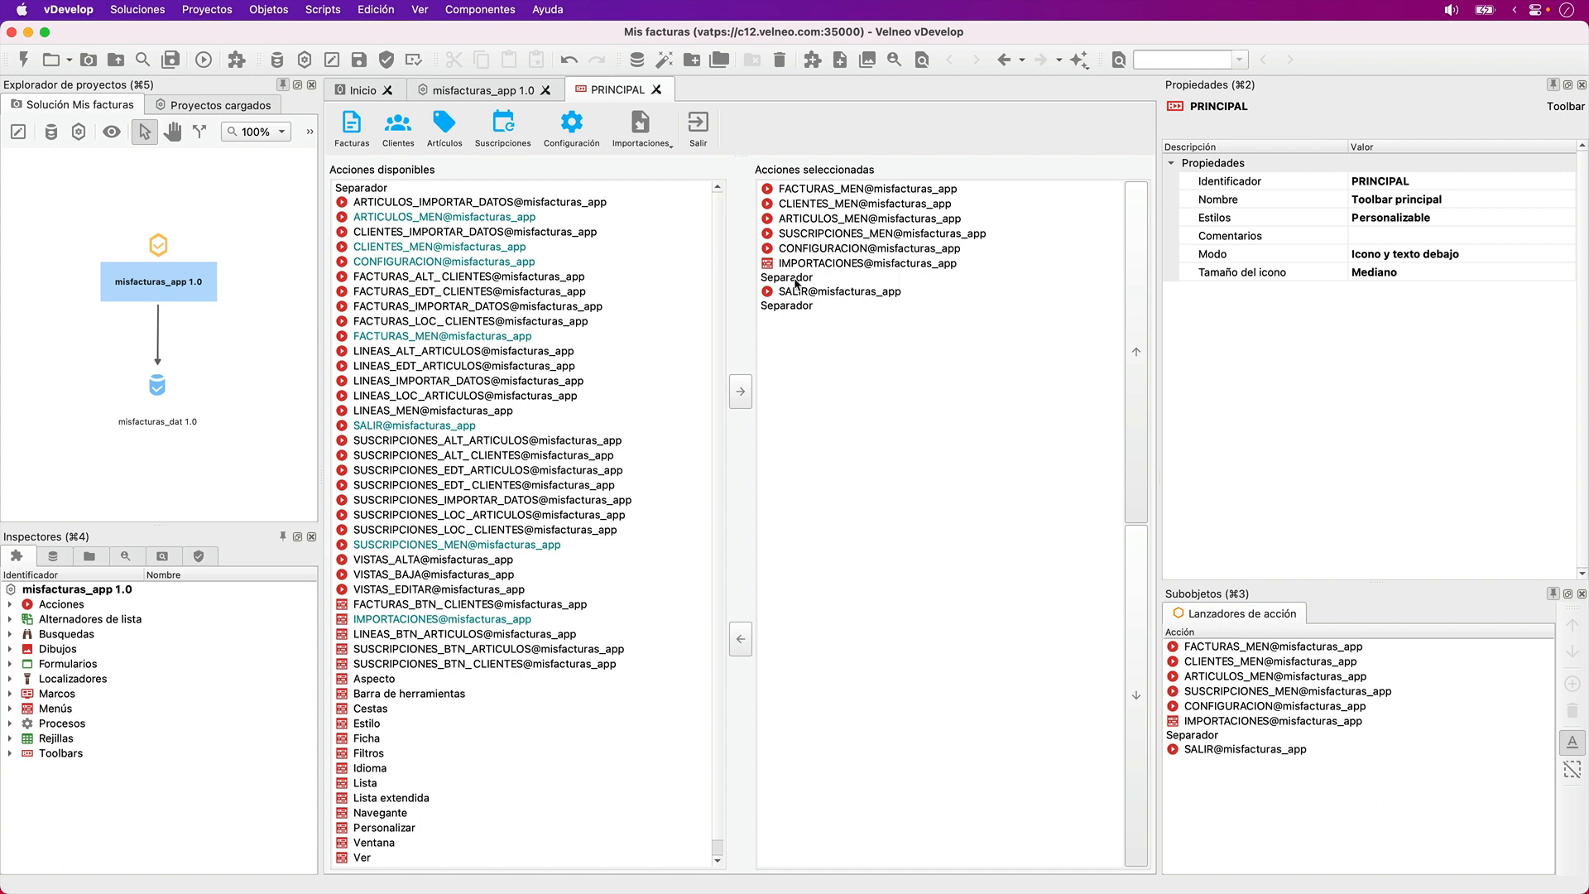
{"action": "left_click", "coordinate": [799, 305]}
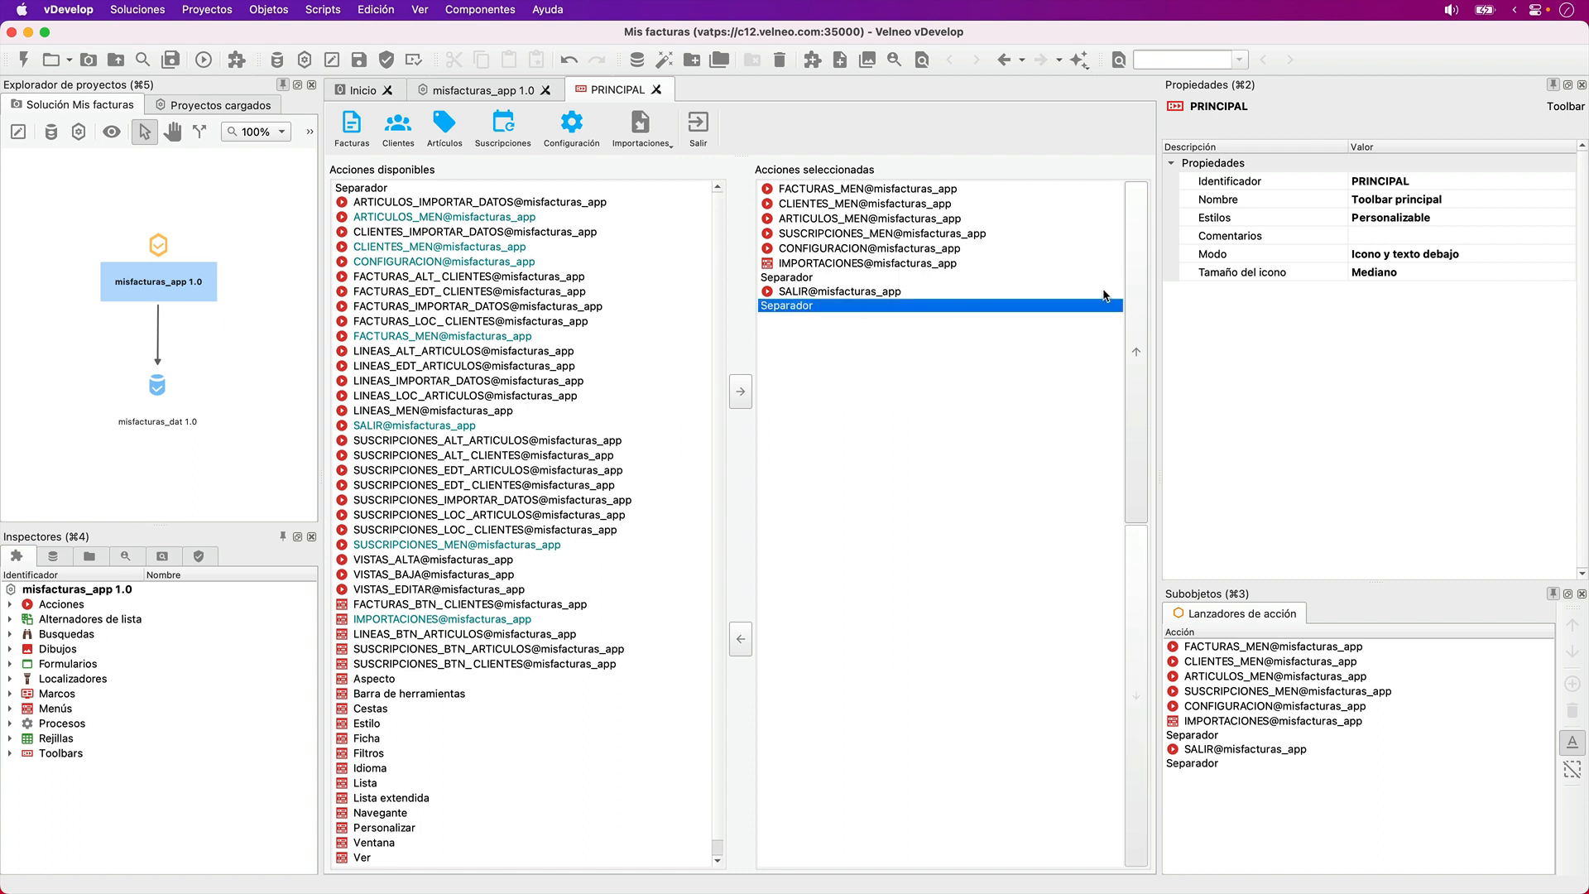
{"action": "left_click", "coordinate": [1132, 290]}
{"action": "left_click", "coordinate": [1132, 290]}
{"action": "left_click", "coordinate": [1132, 290]}
{"action": "left_click", "coordinate": [1132, 290]}
{"action": "left_click", "coordinate": [1132, 289]}
{"action": "left_click", "coordinate": [1132, 289]}
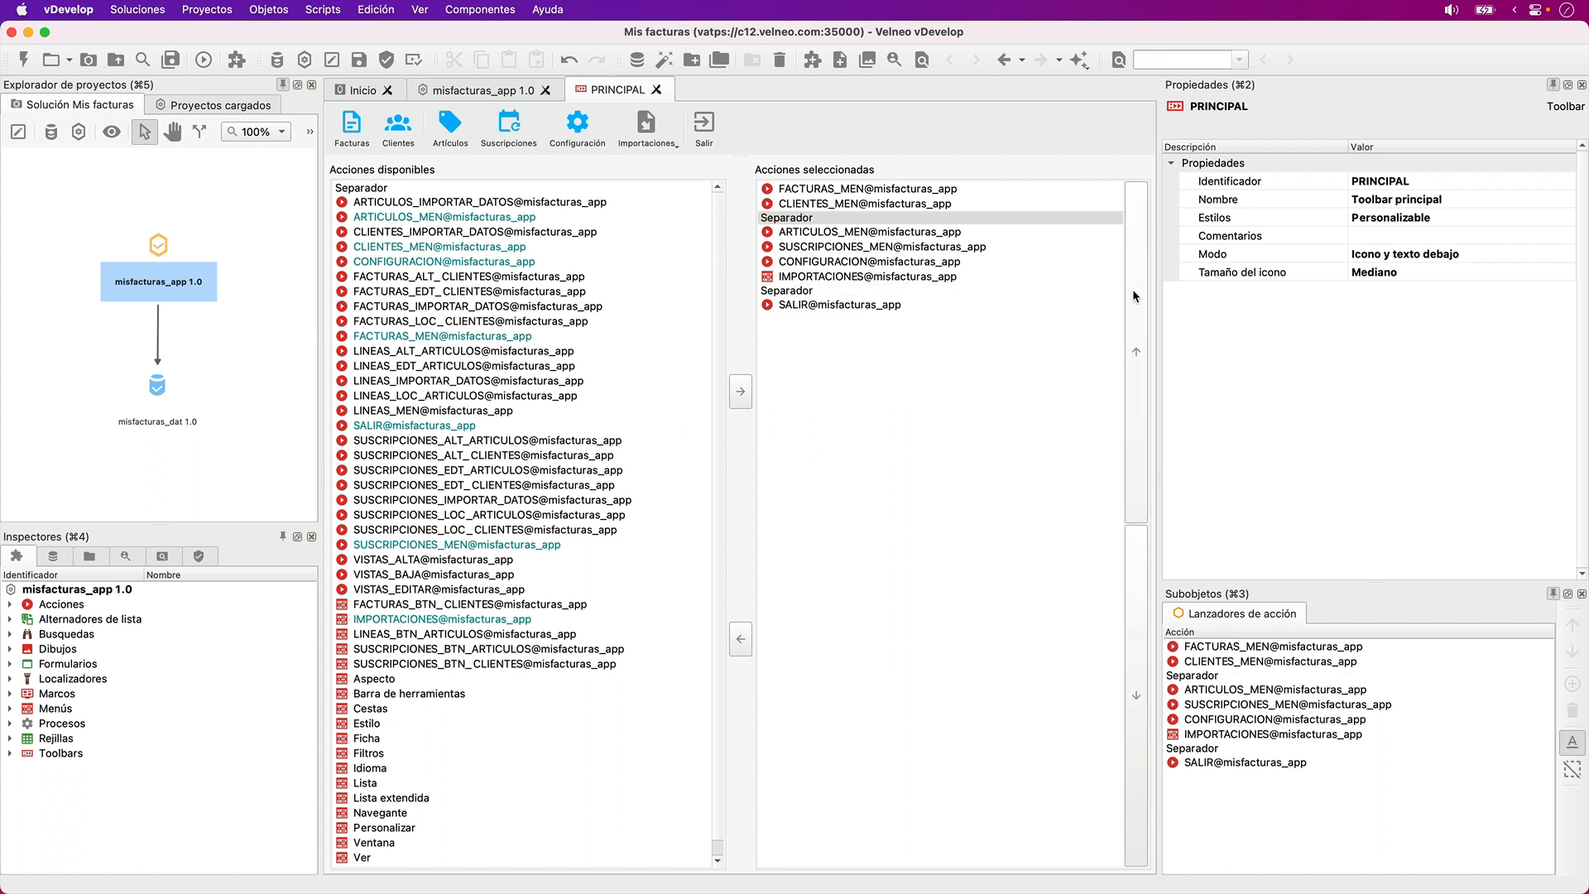
{"action": "left_click", "coordinate": [1132, 290]}
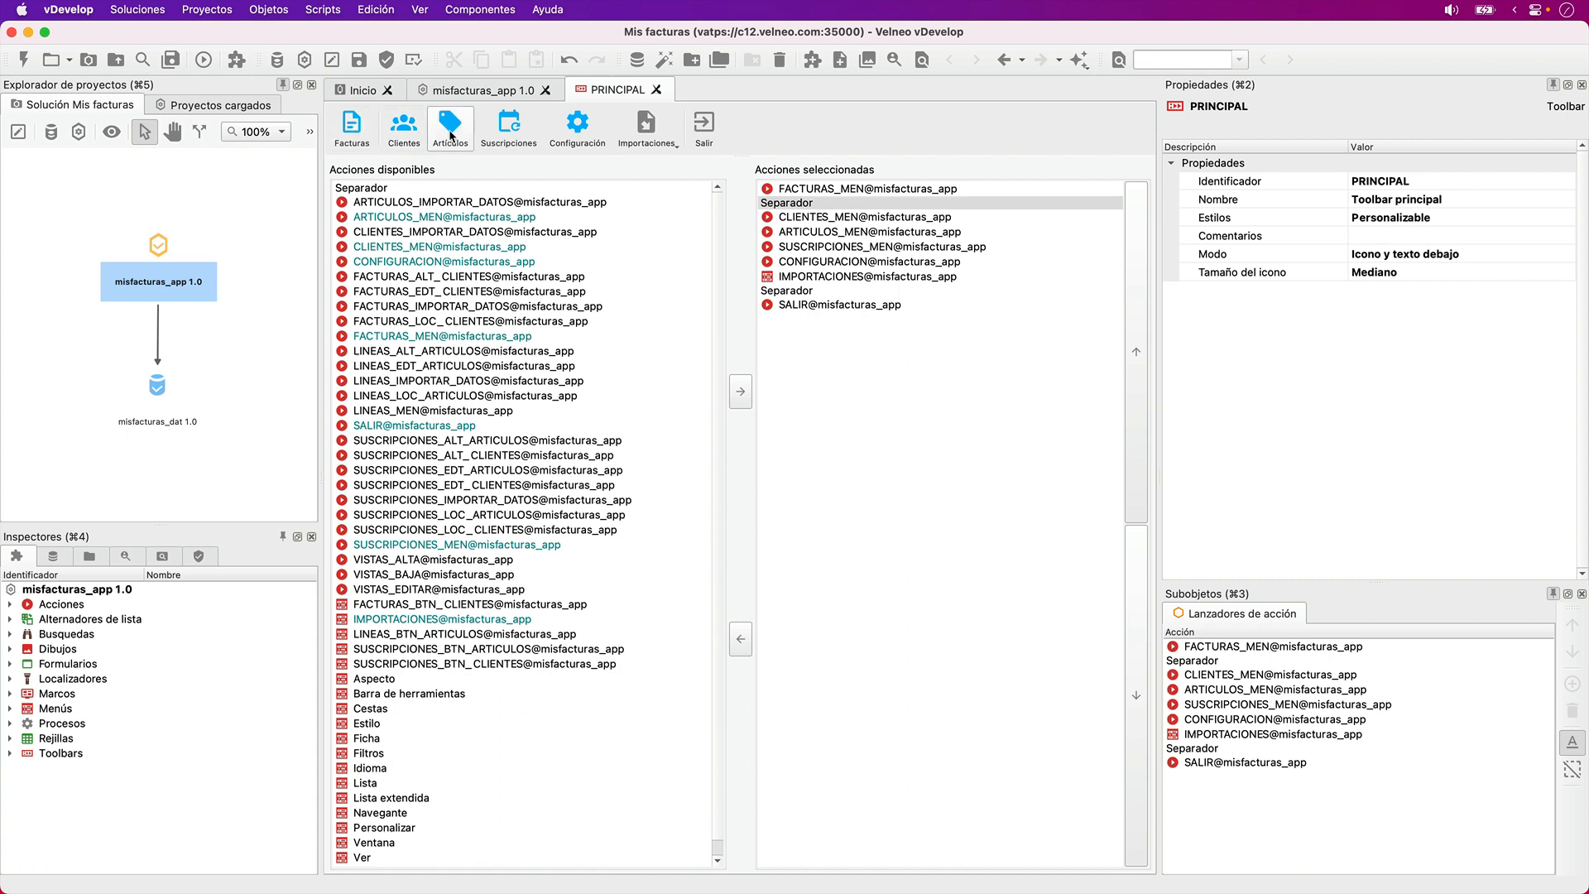
- Move the separator before SALIR up to between SUSCRIPCIONES_MEN and CONFIGURACION, and save the toolbar
{"action": "left_click", "coordinate": [788, 292]}
{"action": "left_click", "coordinate": [1142, 281]}
{"action": "left_click", "coordinate": [1142, 281]}
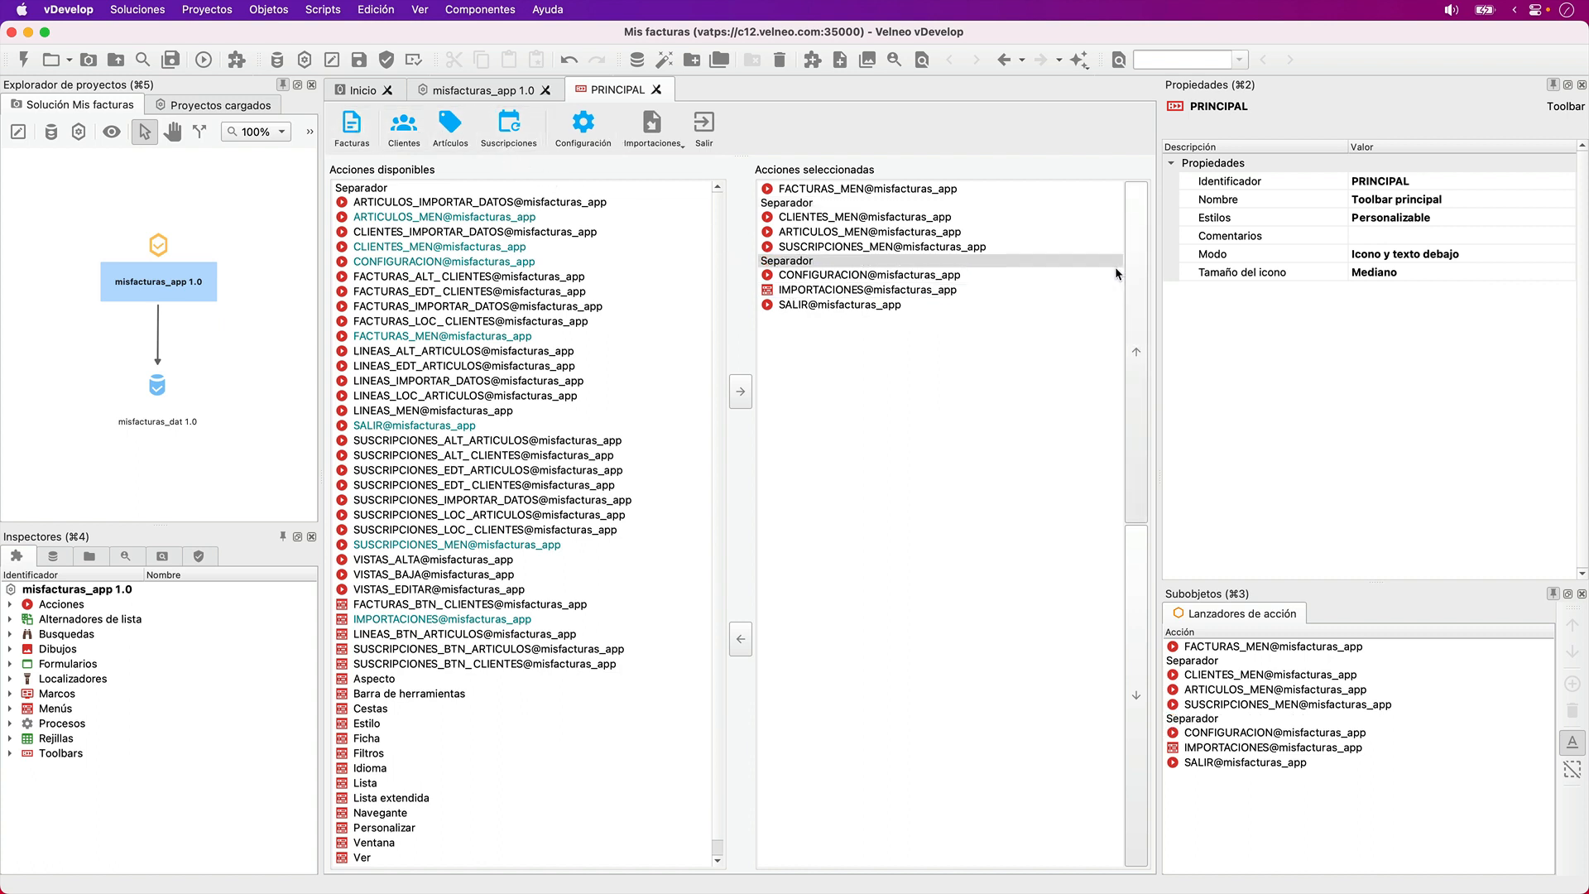
{"action": "key", "text": "super+s"}
- Run the application and check the reordered toolbar by opening Facturas, Clientes, Artículos, Suscripciones and Configuración, closing the Configuración form
{"action": "left_click", "coordinate": [204, 59]}
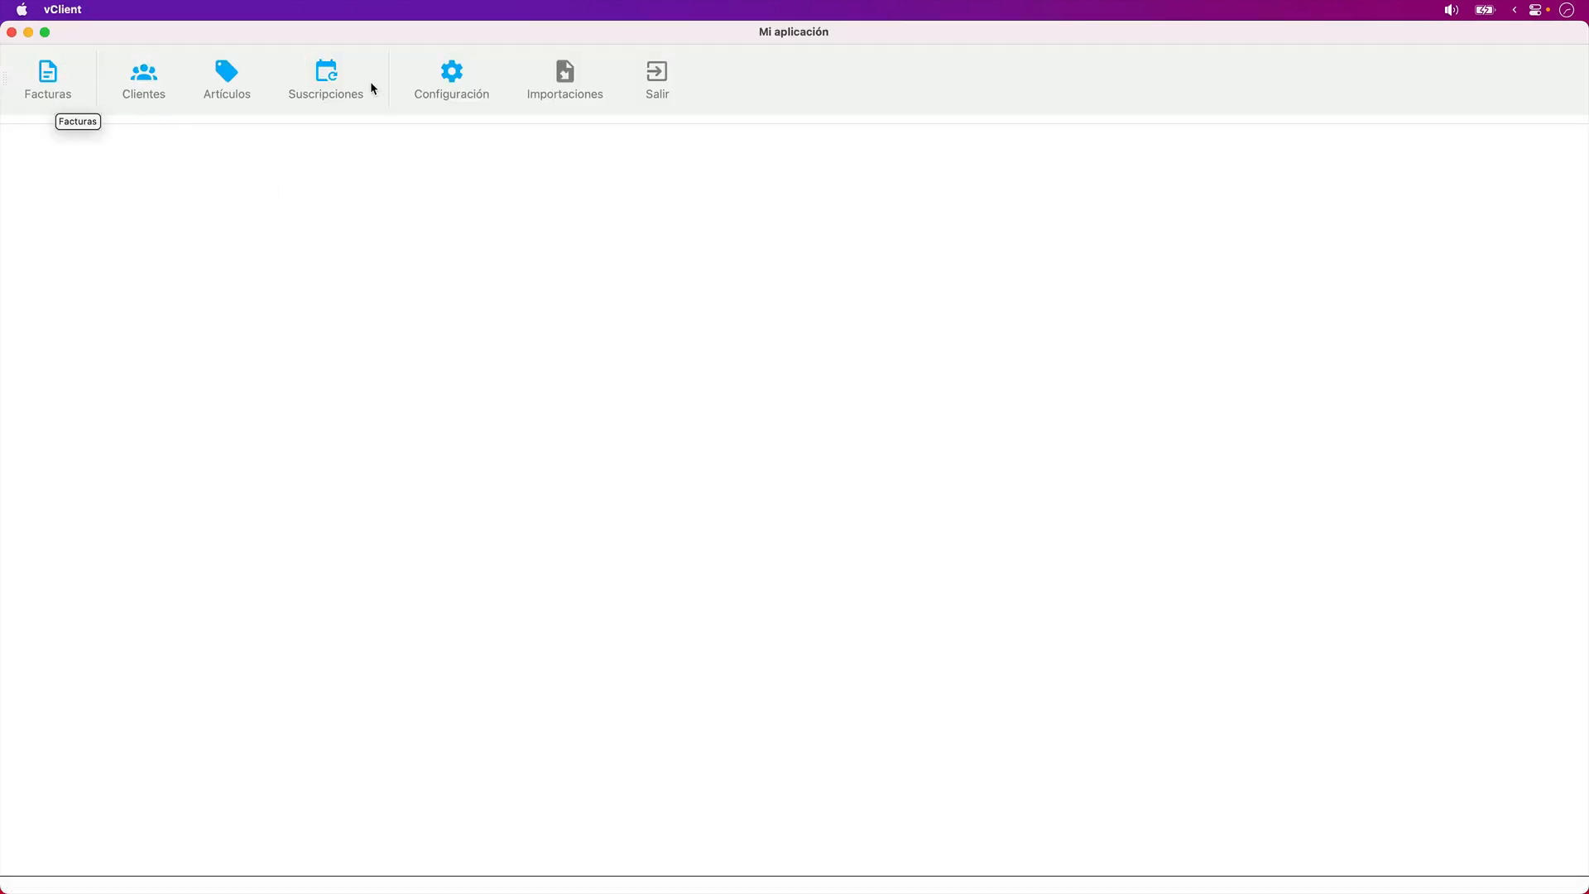
{"action": "left_click", "coordinate": [54, 76]}
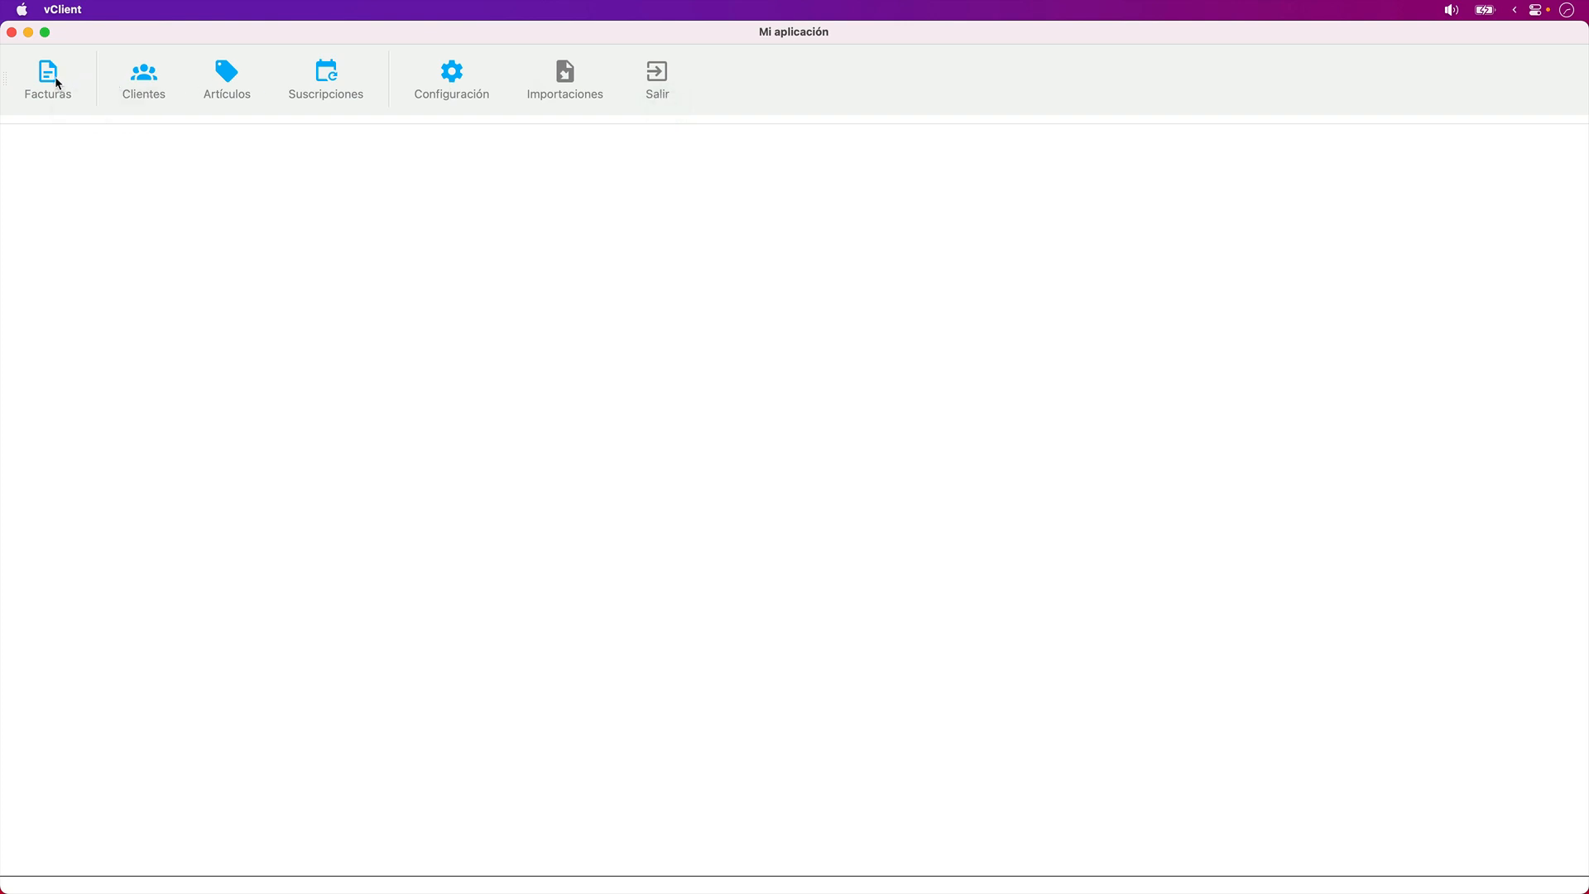
{"action": "left_click", "coordinate": [157, 91]}
{"action": "left_click", "coordinate": [224, 87]}
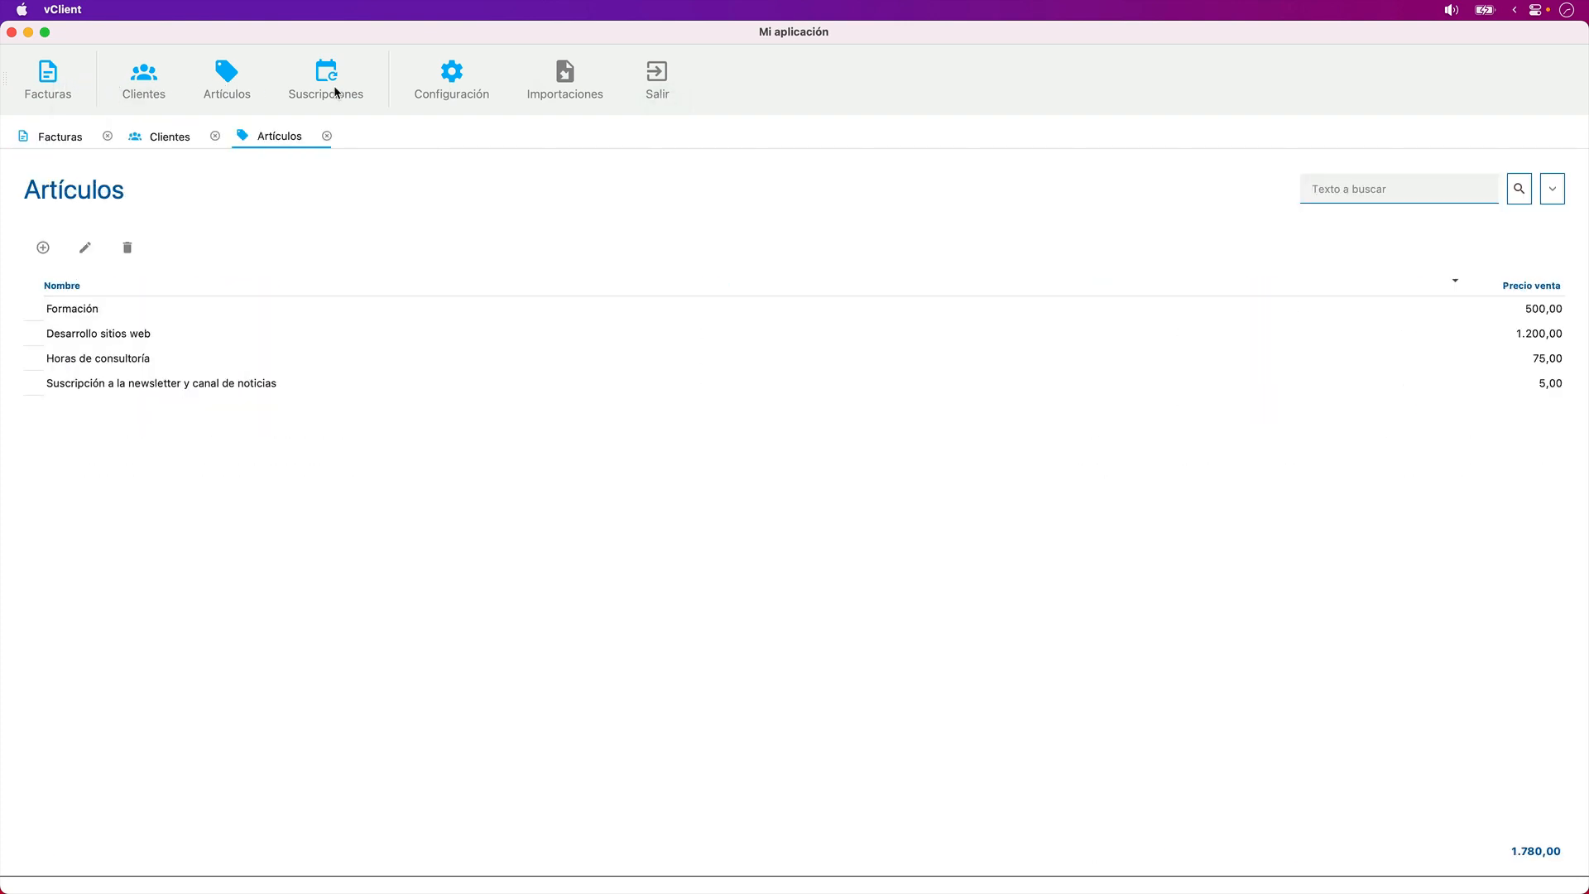
{"action": "left_click", "coordinate": [334, 86]}
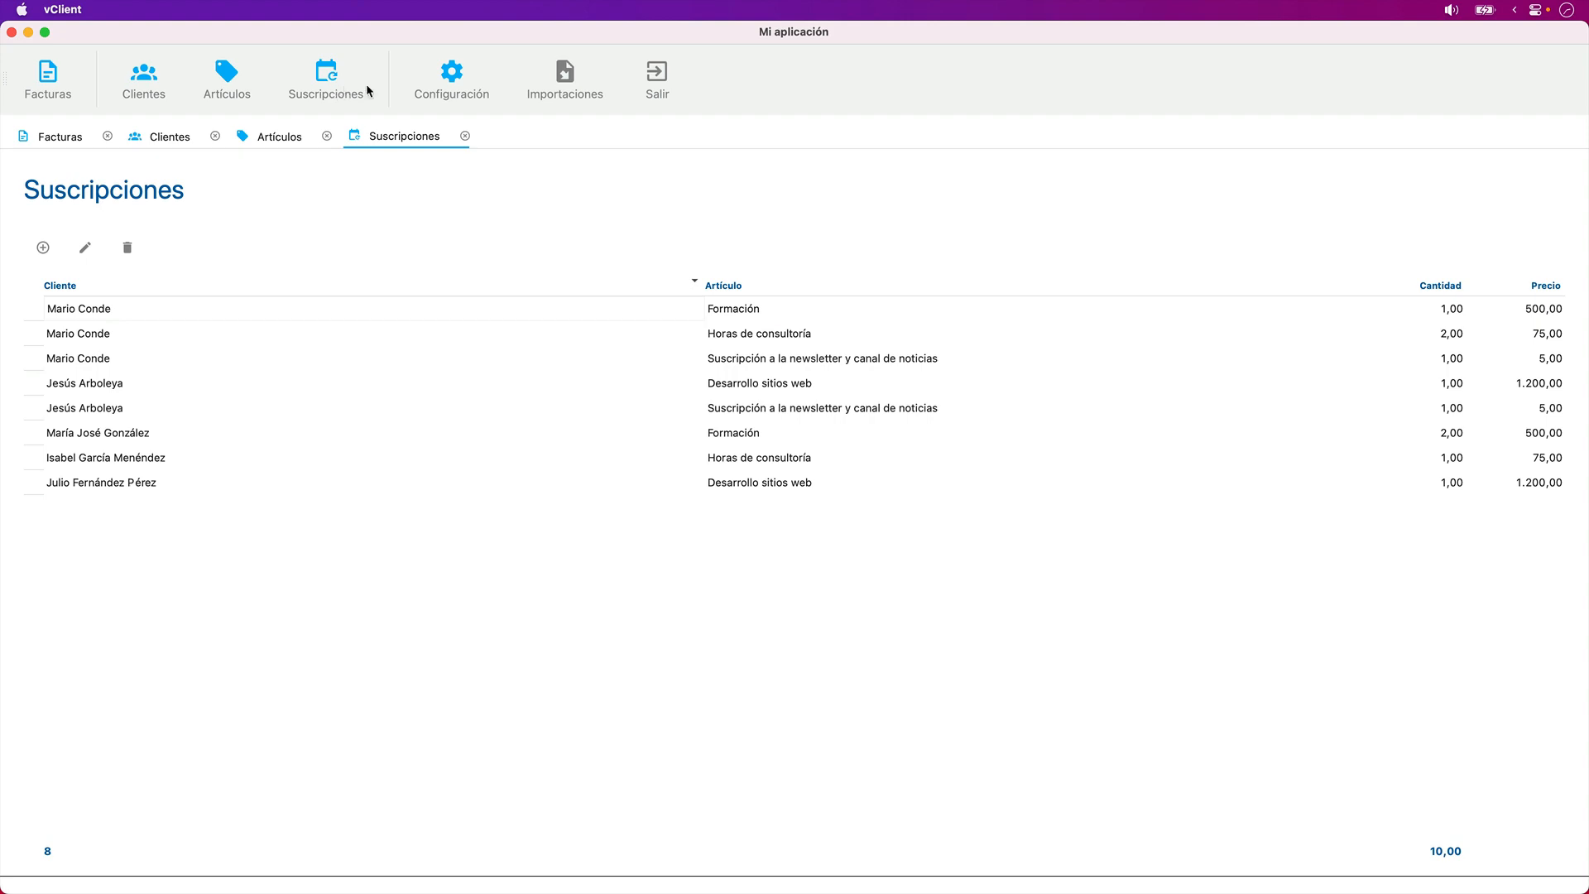
{"action": "left_click", "coordinate": [438, 84]}
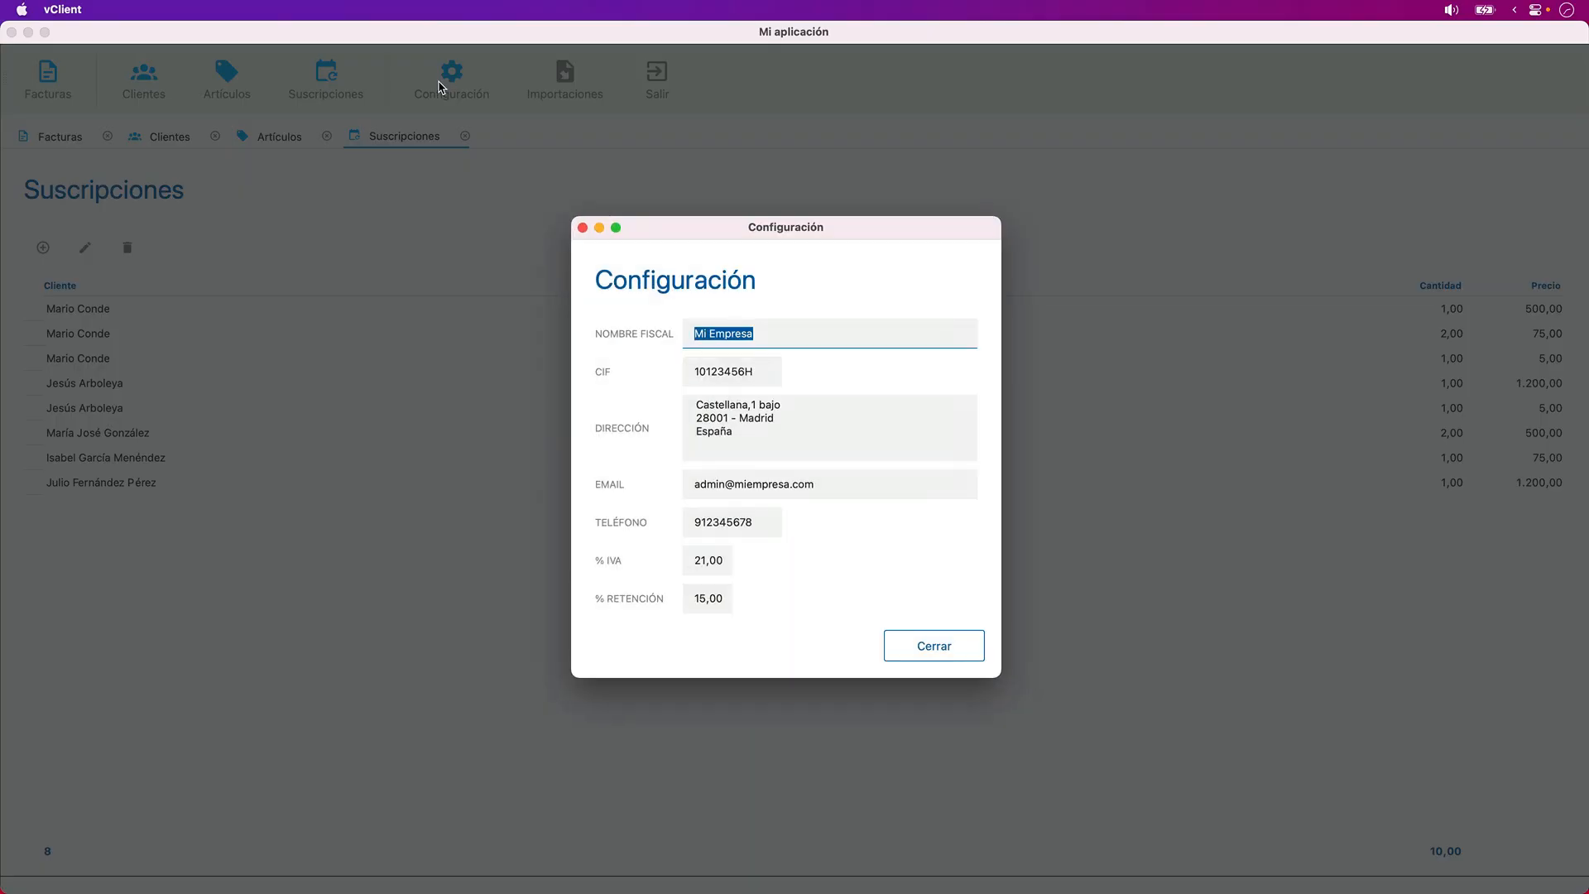
{"action": "left_click", "coordinate": [937, 646]}
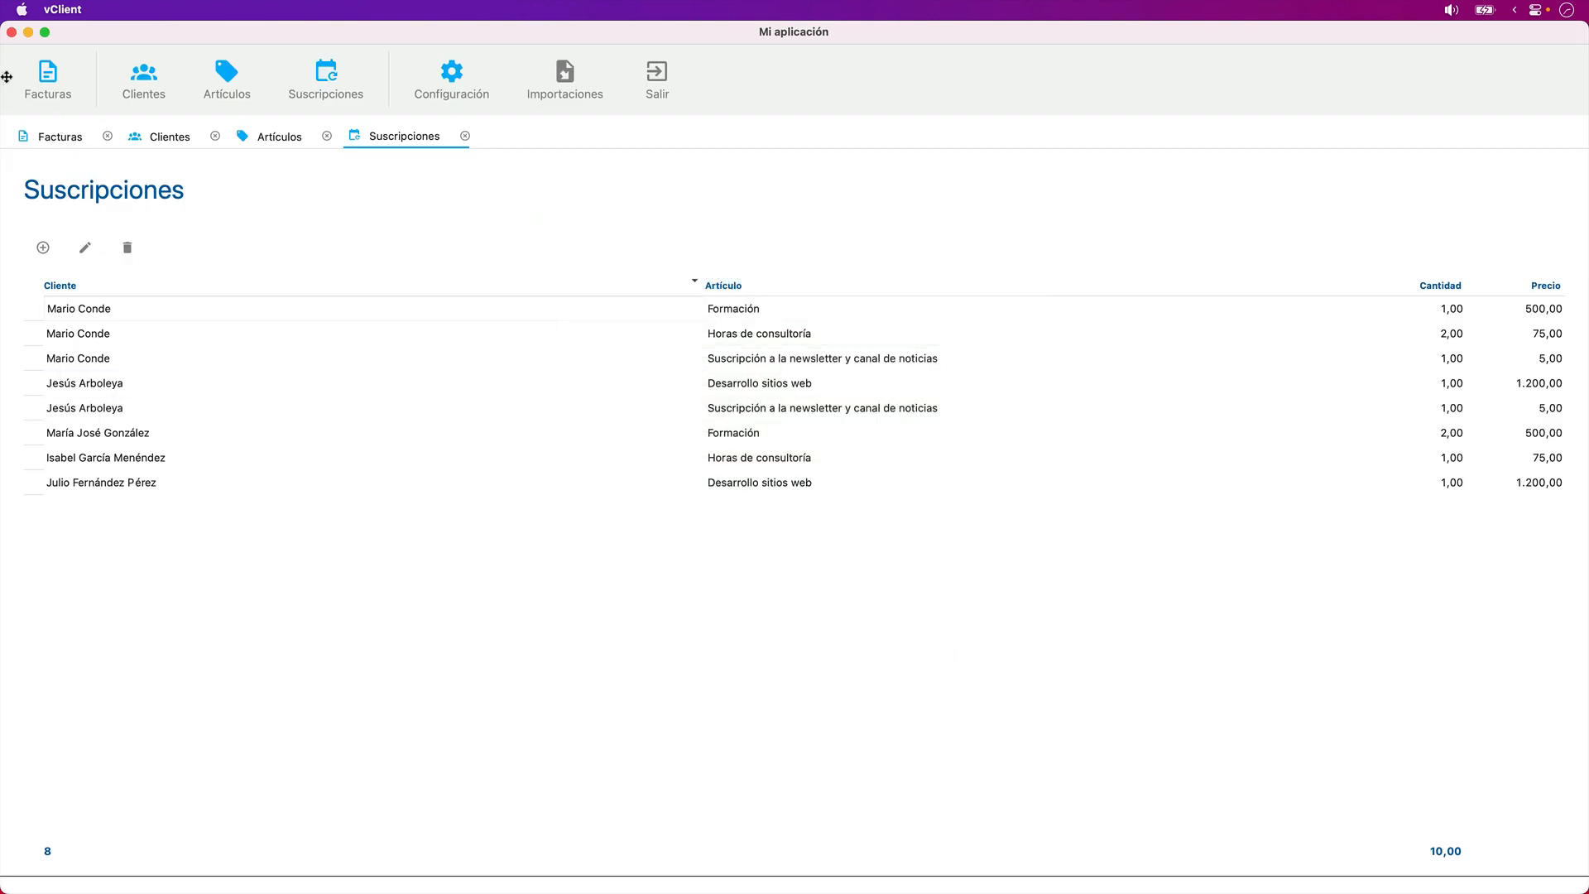
- Try docking the main toolbar along the application window's left edge and bottom edge, and return it to the top
{"action": "left_click_drag", "start_coordinate": [7, 77], "coordinate": [34, 121]}
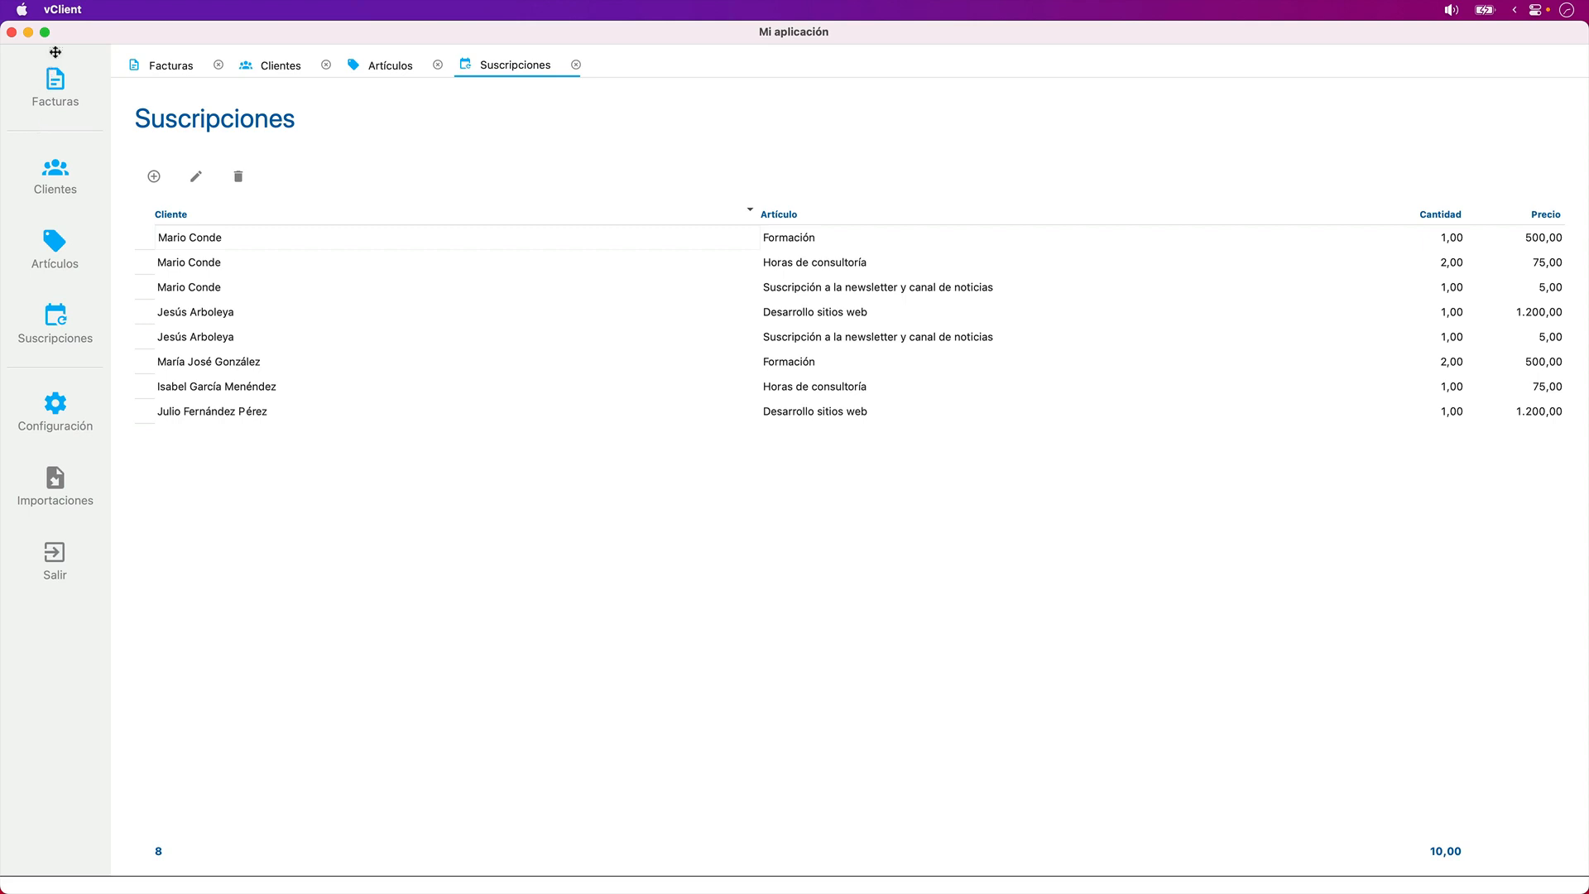
{"action": "left_click_drag", "start_coordinate": [56, 50], "coordinate": [162, 836]}
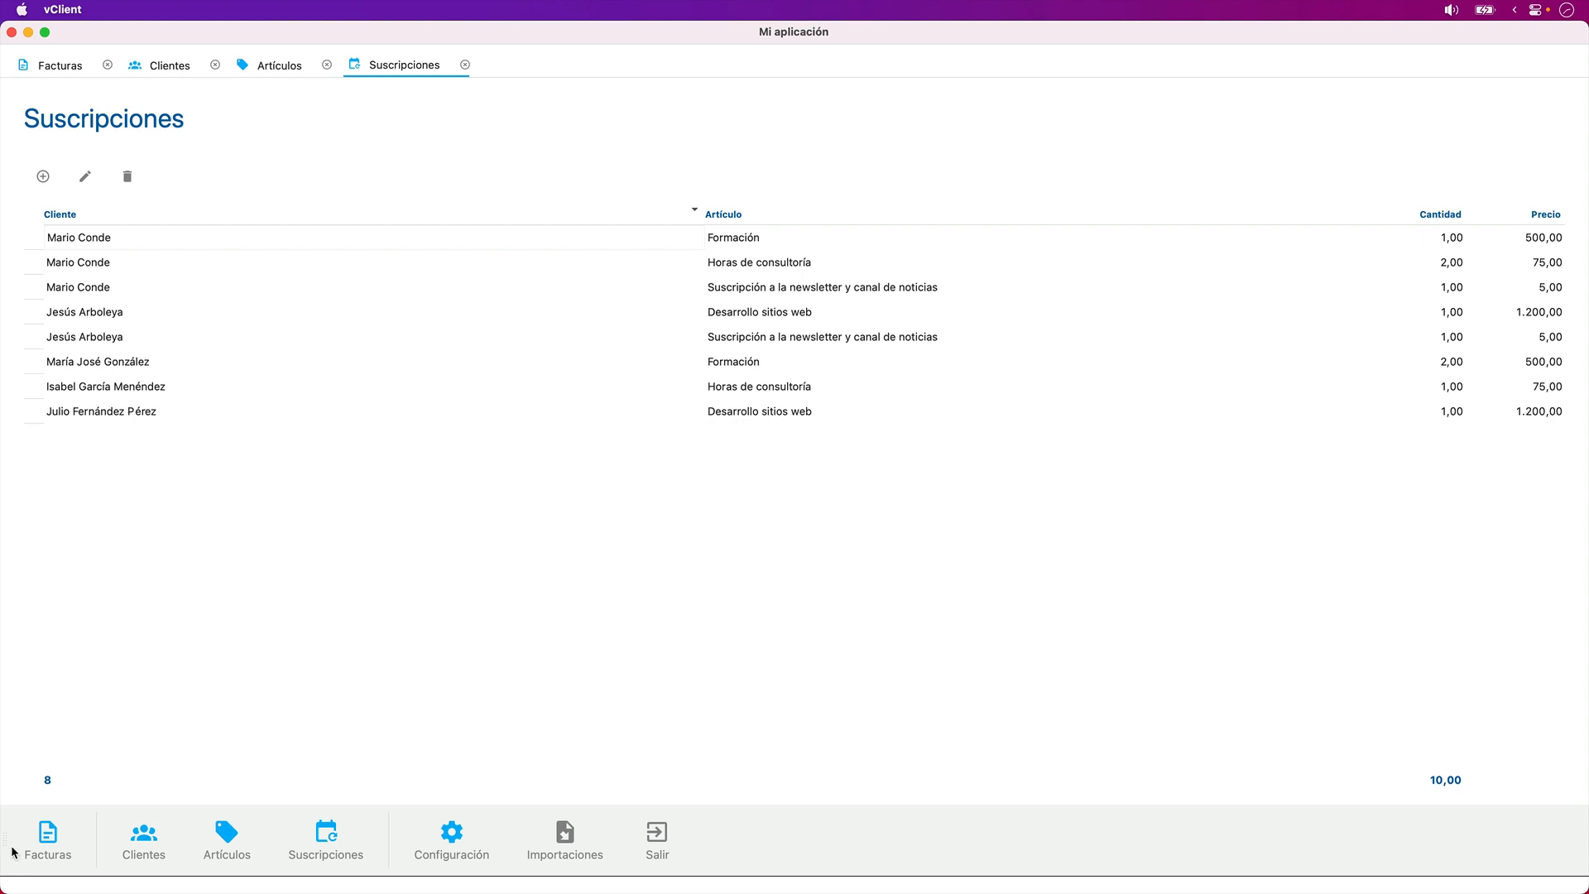
{"action": "left_click_drag", "start_coordinate": [8, 841], "coordinate": [148, 87]}
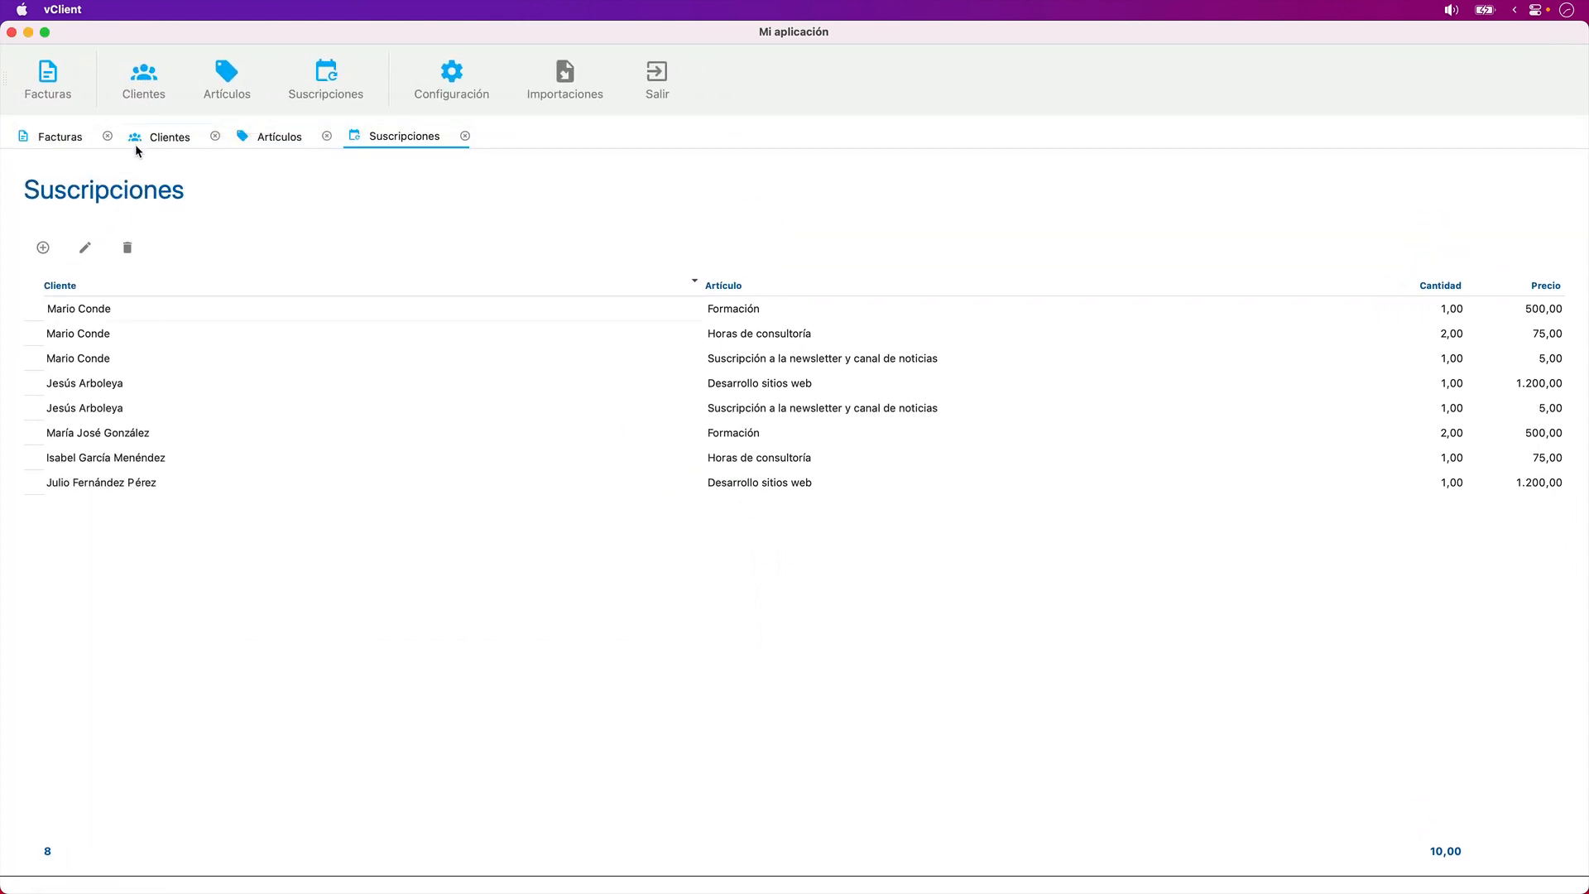